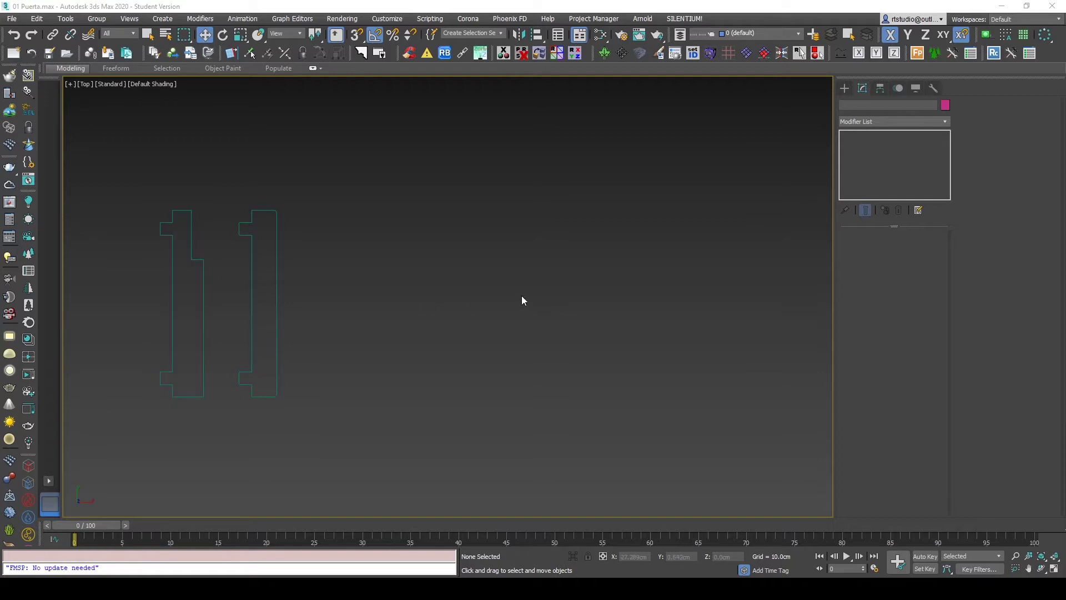
# Step: In Front view, draw a rectangle 90 cm wide and 218 cm long
pyautogui.press('f')
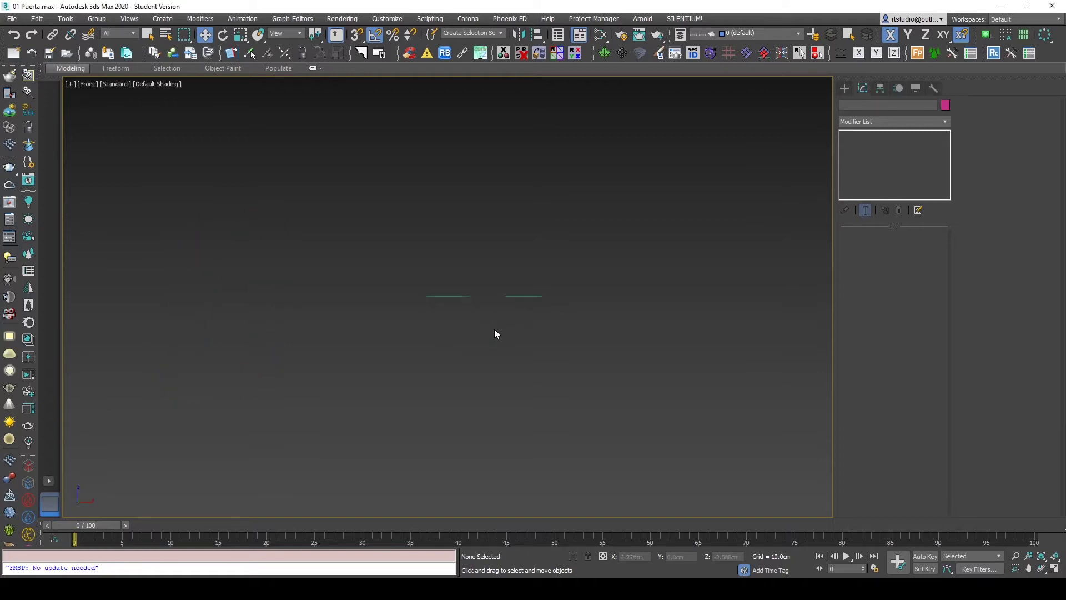
pyautogui.click(849, 89)
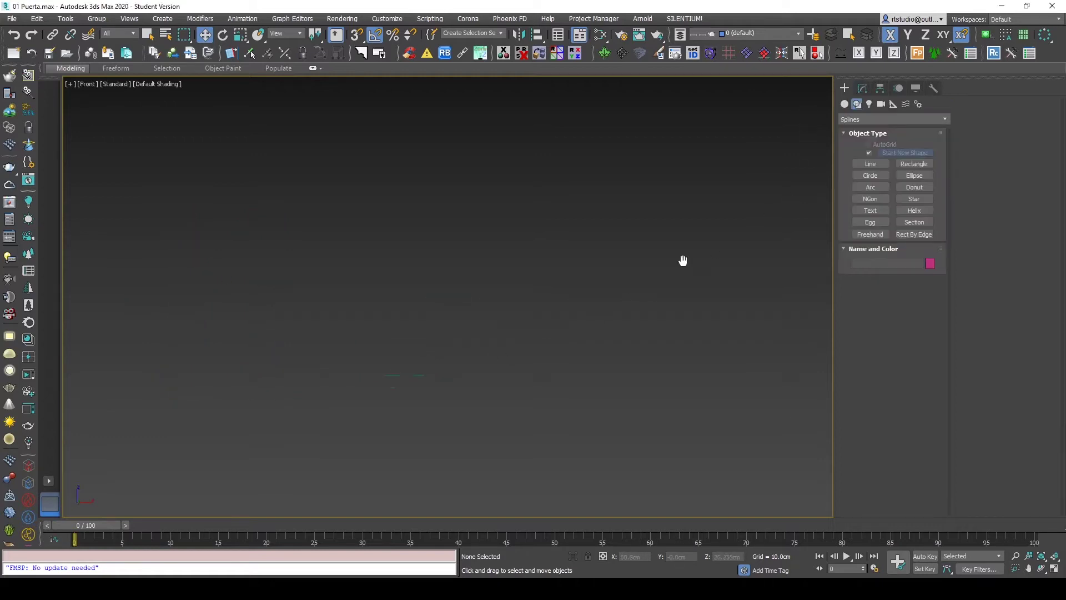
pyautogui.click(914, 163)
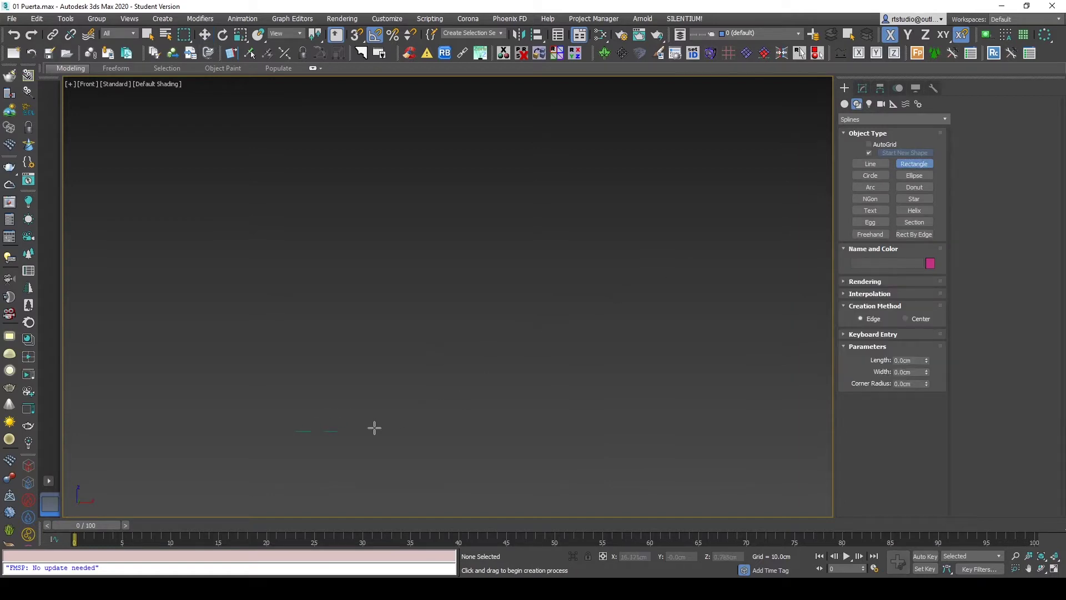
pyautogui.moveTo(374, 427); pyautogui.dragTo(567, 154)
pyautogui.doubleClick(912, 372)
pyautogui.write('90')
pyautogui.press('Return')
pyautogui.press('Tab')
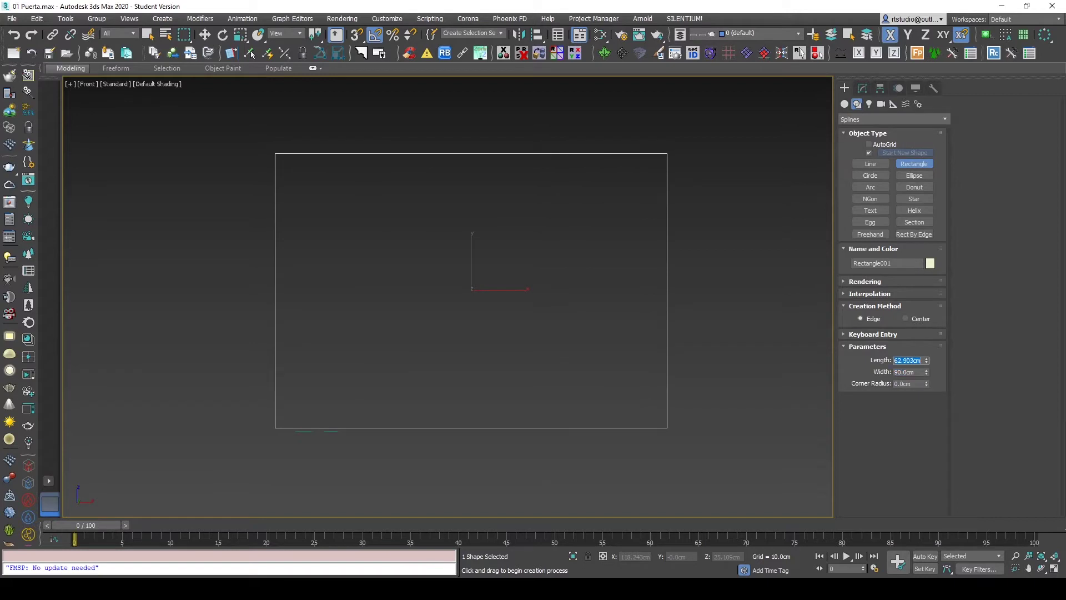
pyautogui.write('218')
pyautogui.press('Return')
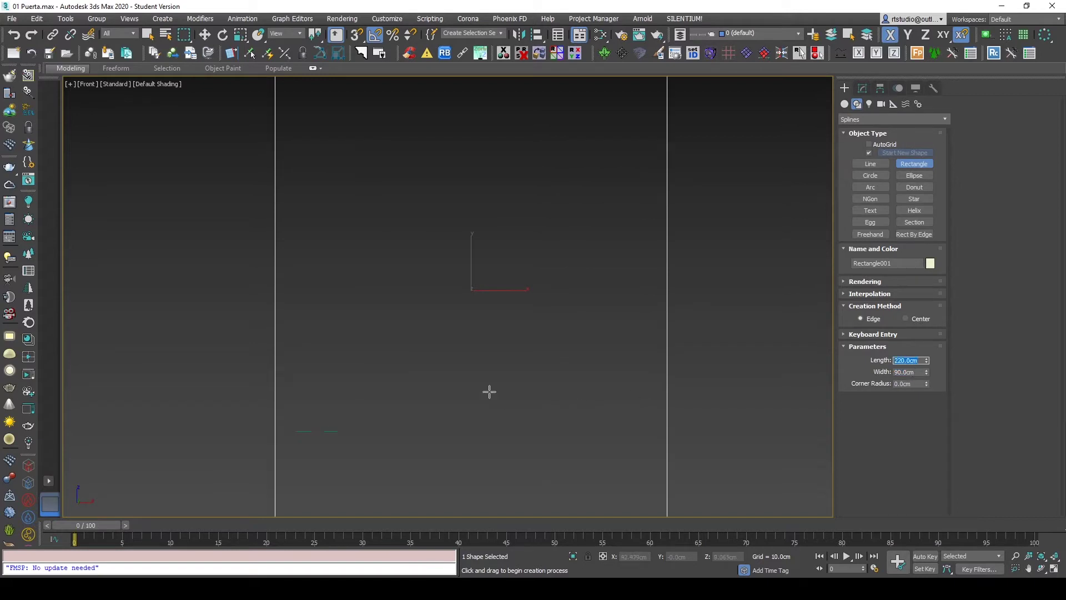
pyautogui.press('z')
# Step: Zoom to fit and move the rectangle up and right within the view plane
pyautogui.press('w')
pyautogui.scroll(3, 544, 392)
pyautogui.press('space')
pyautogui.press('F8')
pyautogui.moveTo(539, 423); pyautogui.dragTo(652, 313)
pyautogui.moveTo(653, 313)
pyautogui.mouseDown(button='middle')
pyautogui.moveTo(631, 341)
pyautogui.moveTo(622, 388)
pyautogui.mouseUp(button='middle')
pyautogui.press('space')
pyautogui.hotkey('ctrl', 'd')
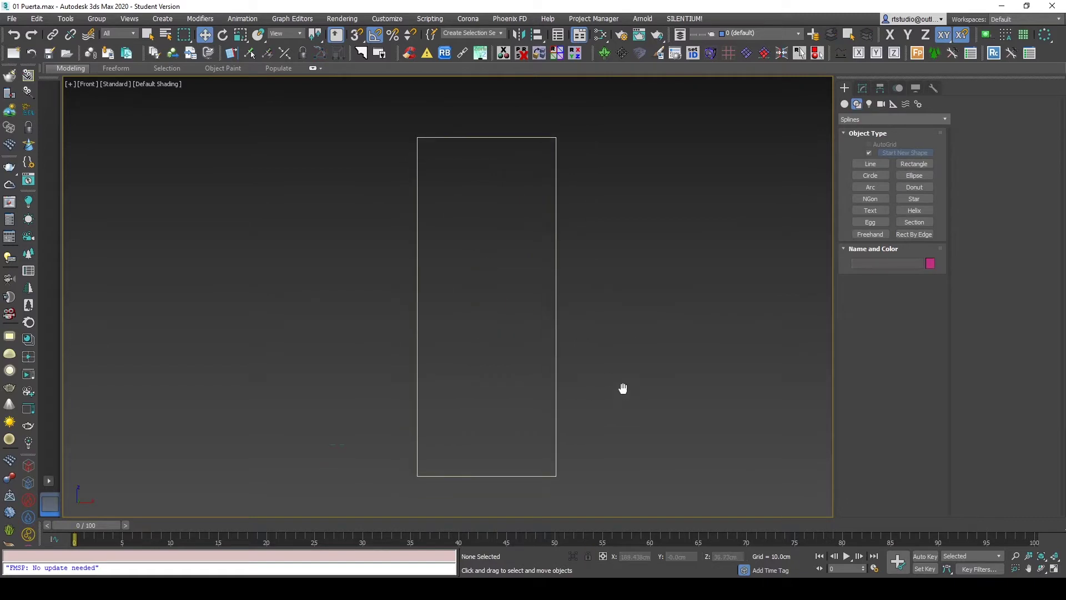
# Step: Convert the rectangle to an editable spline and delete its bottom segment
pyautogui.hotkey('ctrl', 'a')
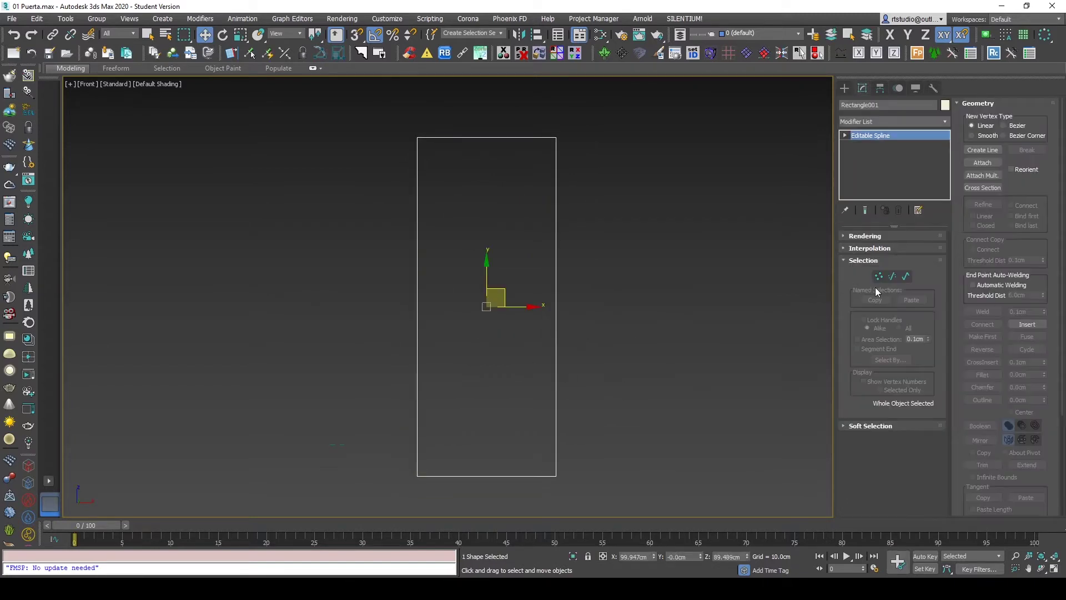
pyautogui.press('2')
pyautogui.moveTo(511, 428); pyautogui.dragTo(475, 495)
pyautogui.press('Delete')
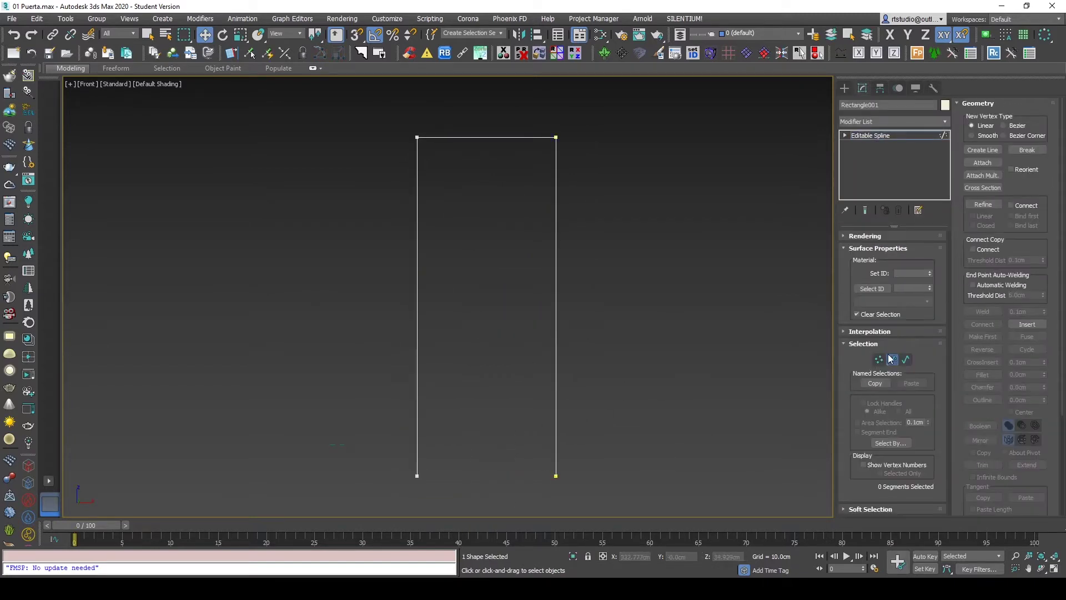
pyautogui.press('2')
pyautogui.keyDown('alt'); pyautogui.moveTo(545, 372); pyautogui.dragTo(578, 403, button='middle'); pyautogui.keyUp('alt')
pyautogui.rightClick(601, 287)
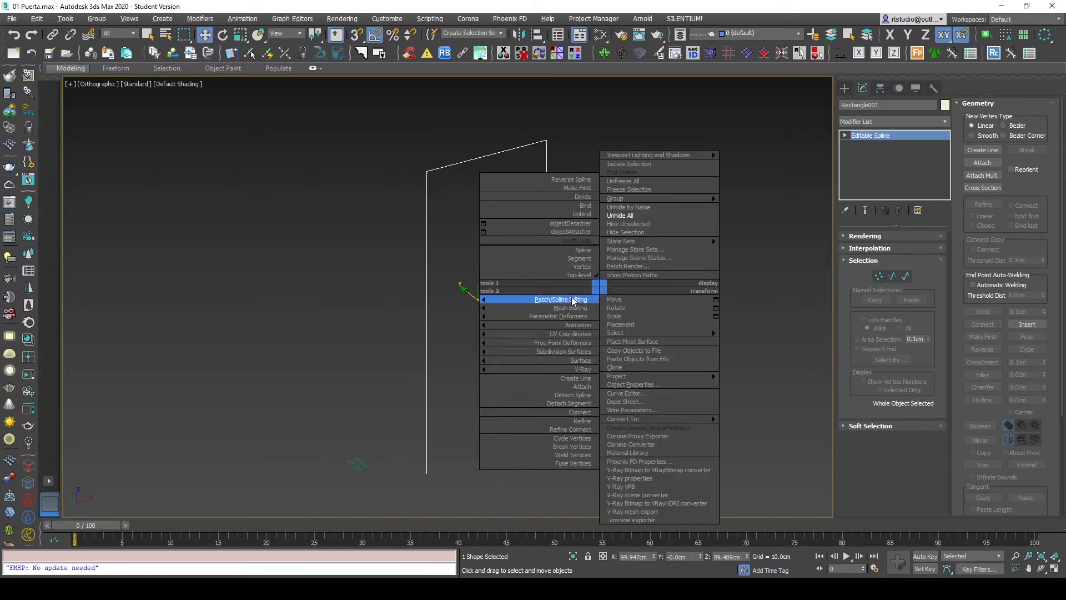
# Step: Apply a Sweep using the custom section 'Guia Marco Puerta Ppal'
pyautogui.click(453, 383)
pyautogui.click(894, 121)
pyautogui.click(864, 326)
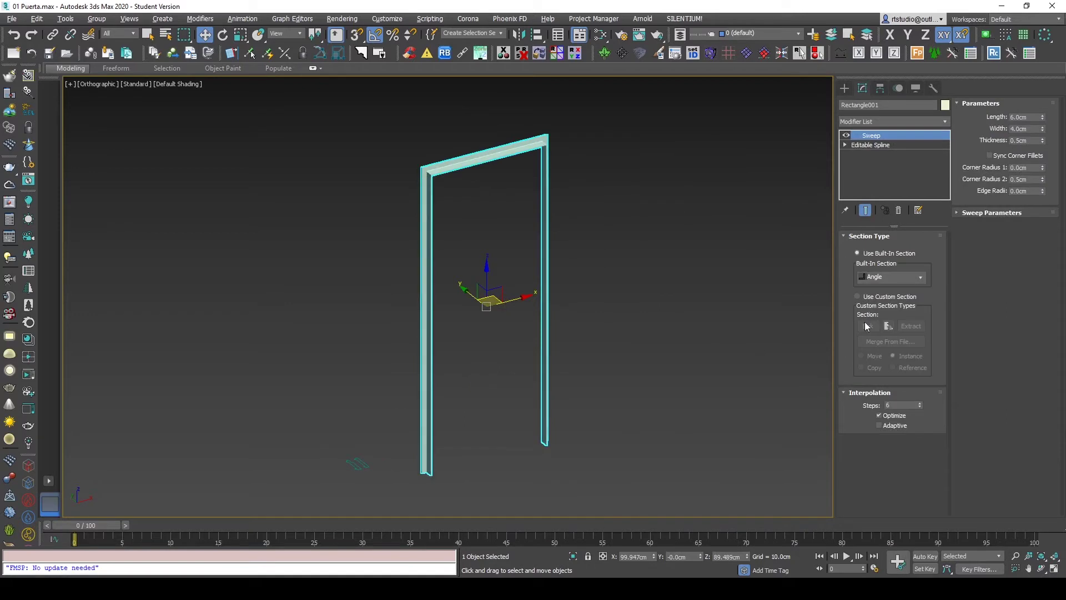
pyautogui.click(858, 296)
pyautogui.click(868, 326)
pyautogui.click(358, 427)
# Step: Select the profile shape, add and undo a transform modifier, then reselect the swept frame
pyautogui.moveTo(467, 424); pyautogui.dragTo(524, 438, button='middle')
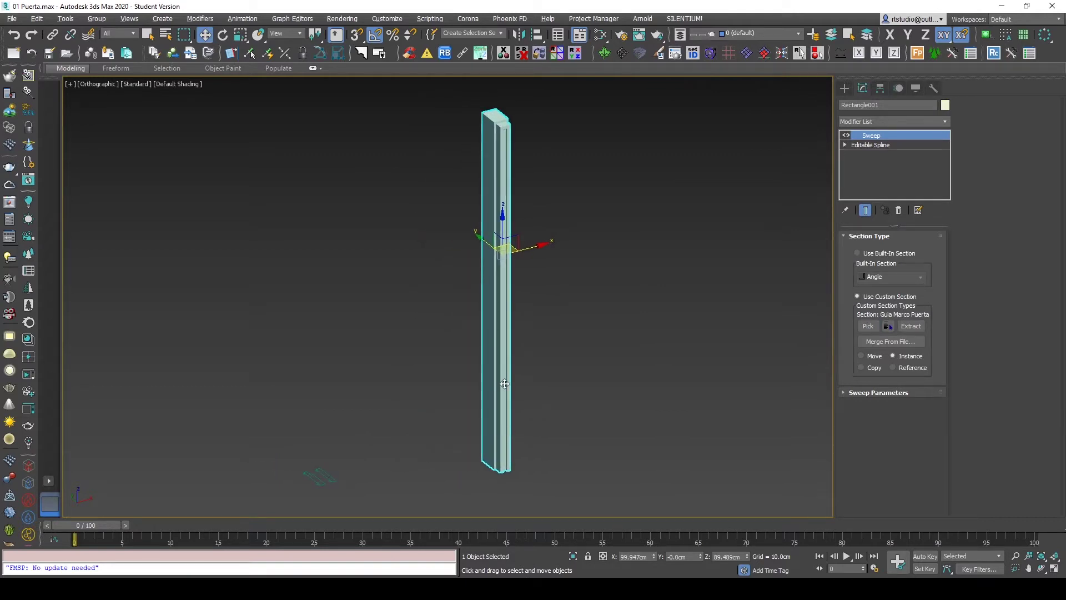
pyautogui.click(318, 477)
pyautogui.scroll(5, 325, 507)
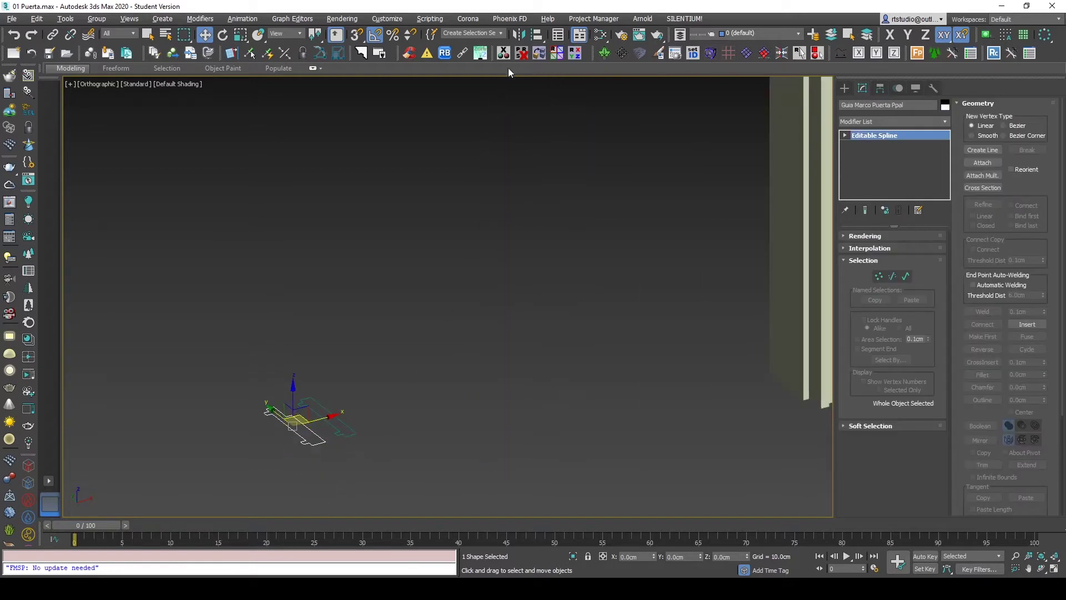
pyautogui.click(520, 57)
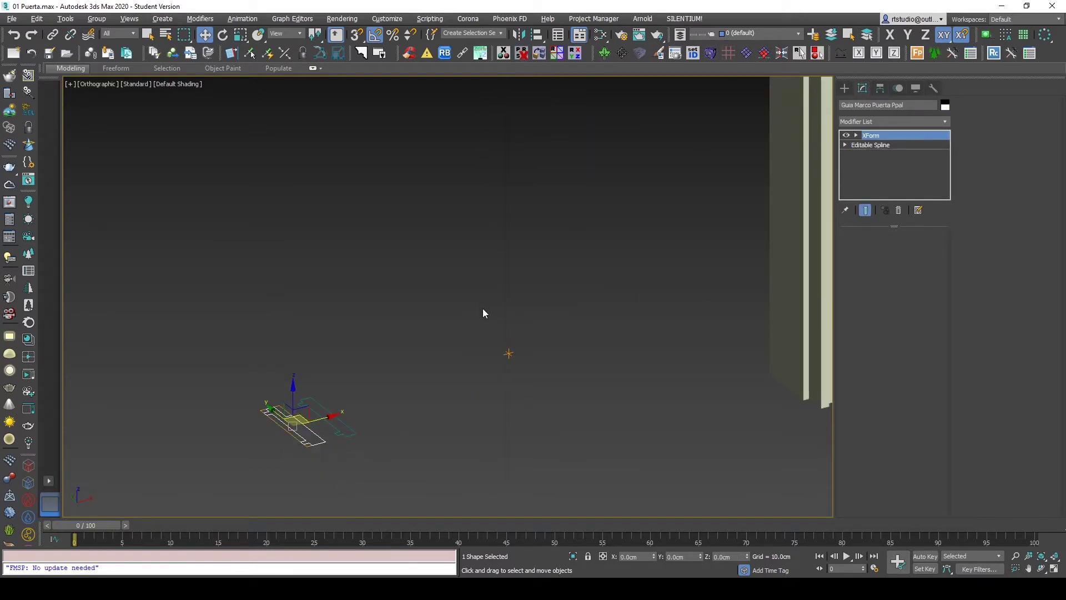
pyautogui.hotkey('ctrl', 'z')
pyautogui.scroll(-2, 376, 399)
pyautogui.scroll(-3, 409, 418)
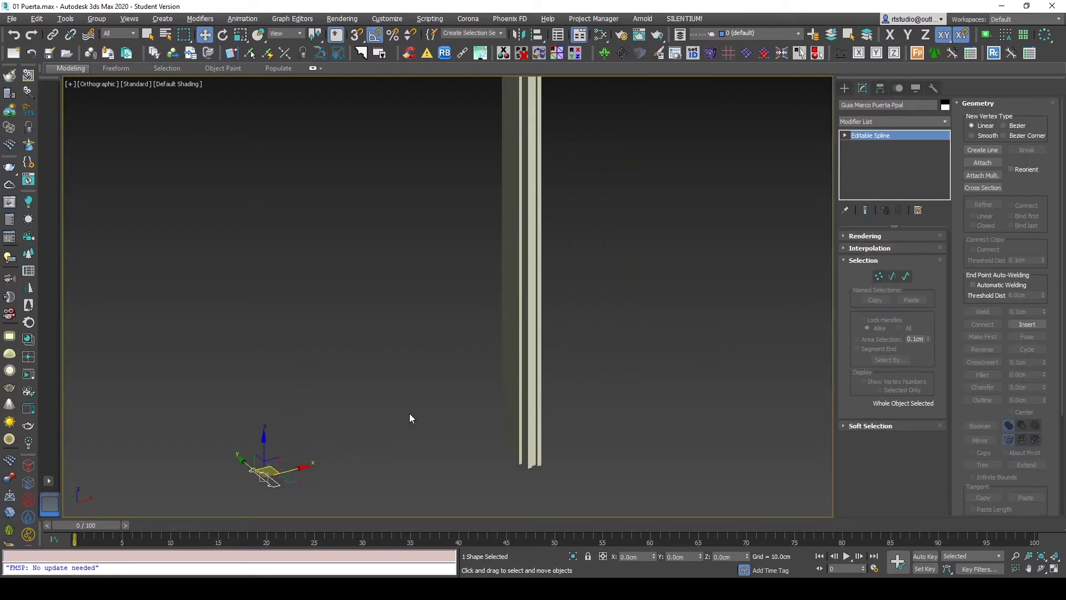
pyautogui.scroll(-1, 409, 419)
pyautogui.click(512, 183)
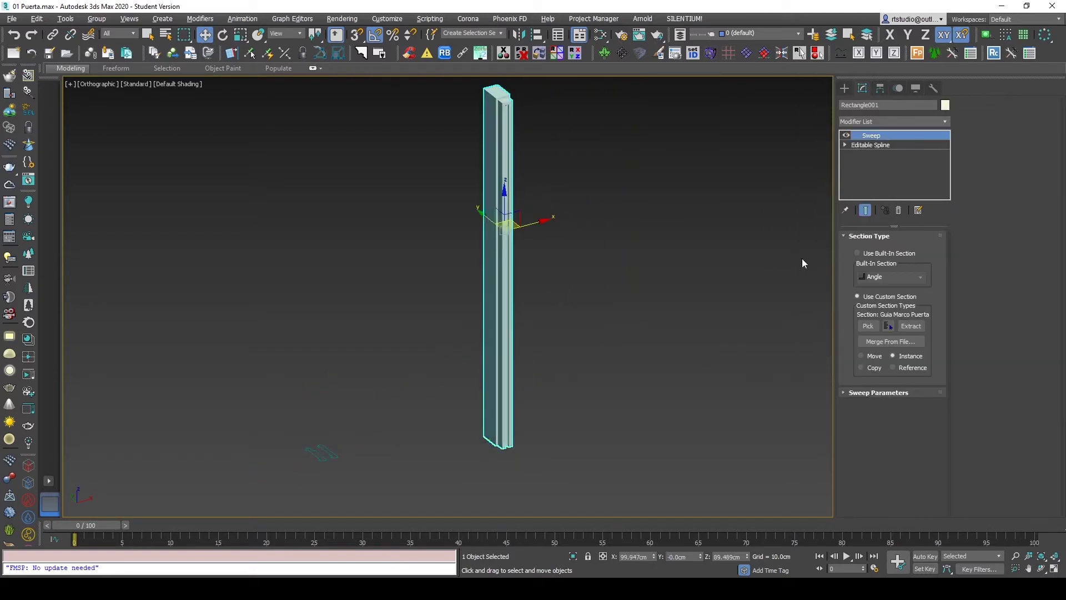
# Step: Re-pick 'Guia Marco Puerta Ppal' as the custom section to rebuild the frame
pyautogui.click(866, 326)
pyautogui.click(315, 454)
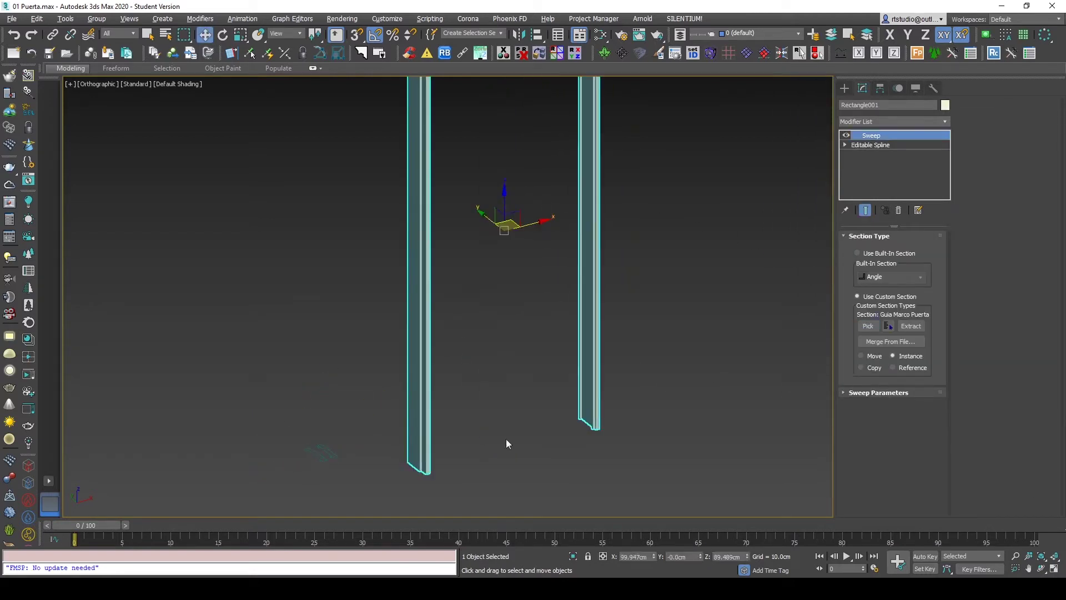
pyautogui.moveTo(514, 365); pyautogui.dragTo(485, 421, button='middle')
pyautogui.moveTo(448, 361); pyautogui.dragTo(468, 291, button='middle')
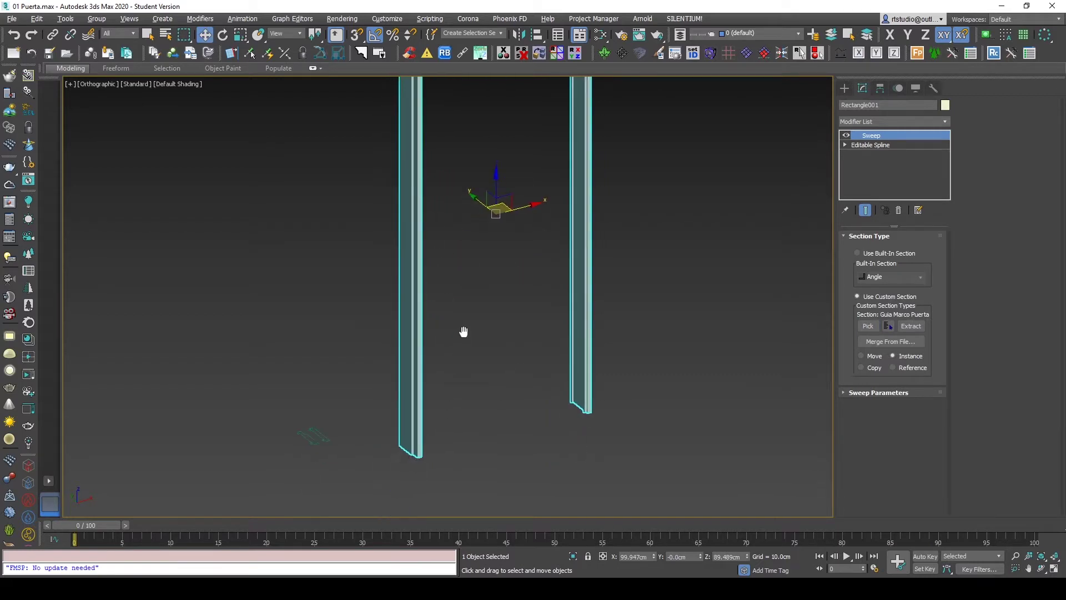
pyautogui.scroll(2, 410, 476)
pyautogui.moveTo(481, 411); pyautogui.dragTo(441, 441, button='middle')
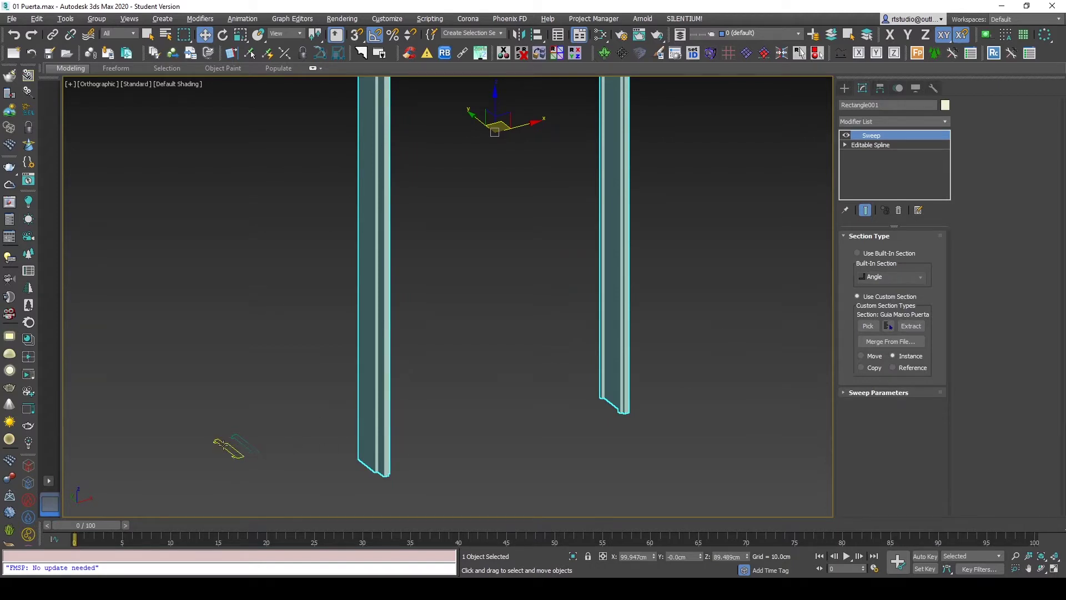
pyautogui.scroll(2, 631, 417)
pyautogui.scroll(-2, 588, 344)
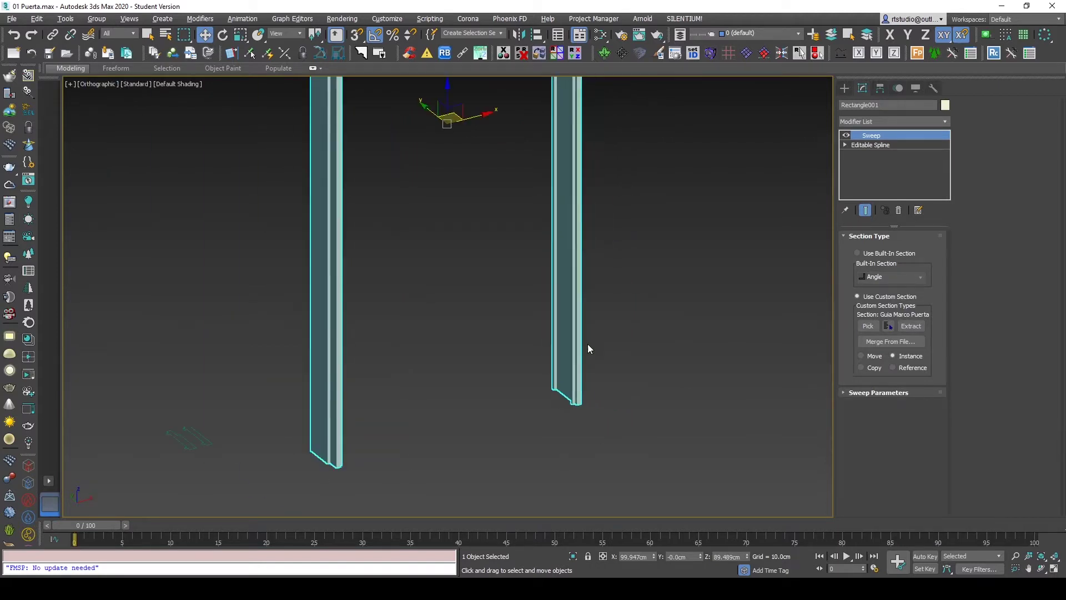
pyautogui.moveTo(587, 344); pyautogui.dragTo(569, 388, button='middle')
# Step: Enable Mirror on XZ Plane and Mirror on XY Plane in Sweep Parameters
pyautogui.click(853, 393)
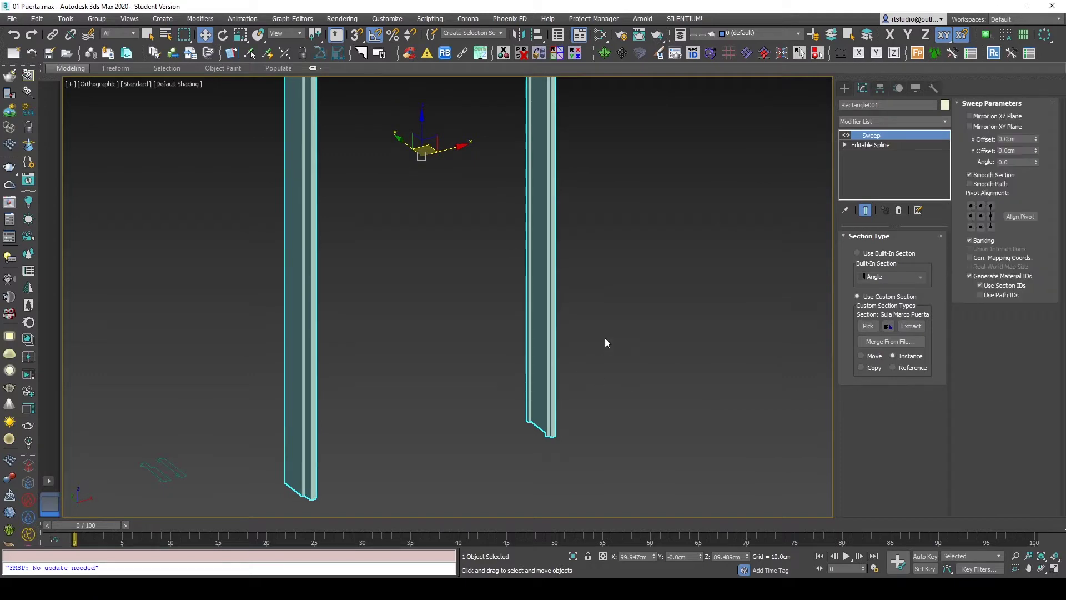
pyautogui.moveTo(618, 245); pyautogui.dragTo(656, 254, button='middle')
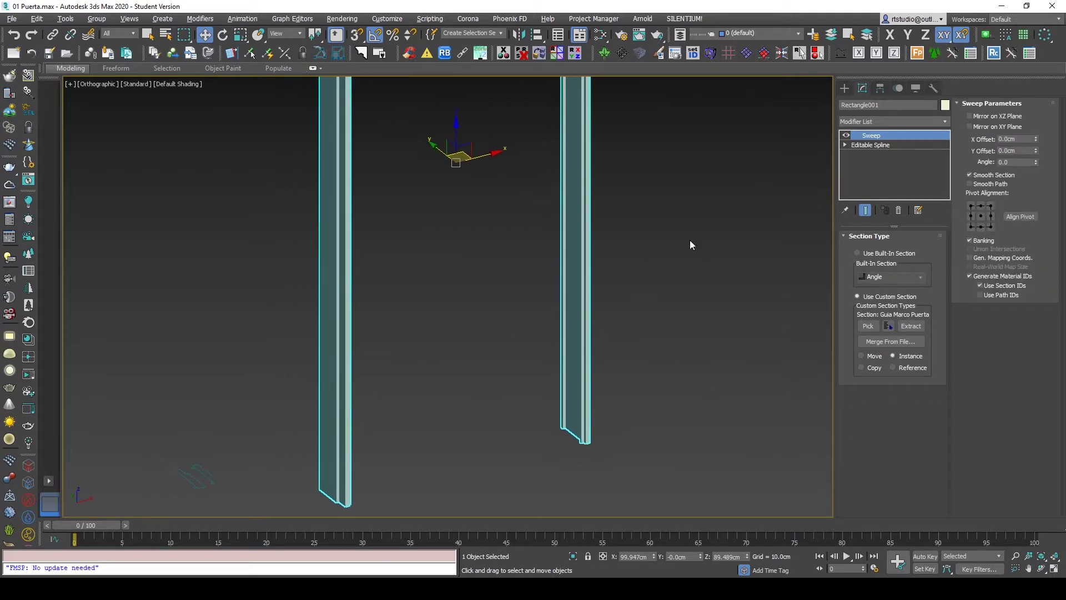
pyautogui.click(987, 118)
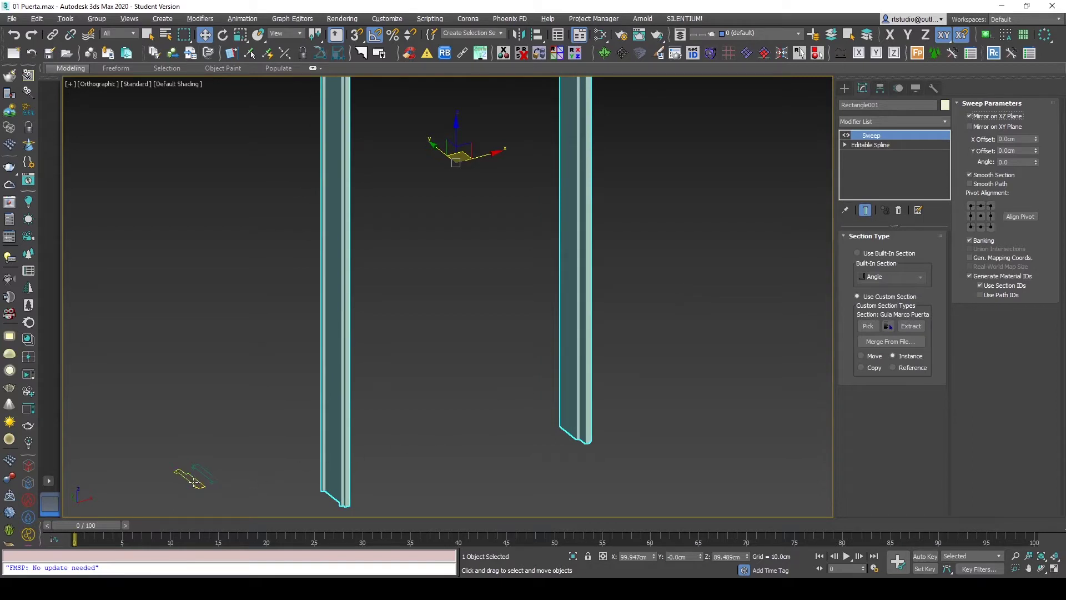
pyautogui.click(997, 128)
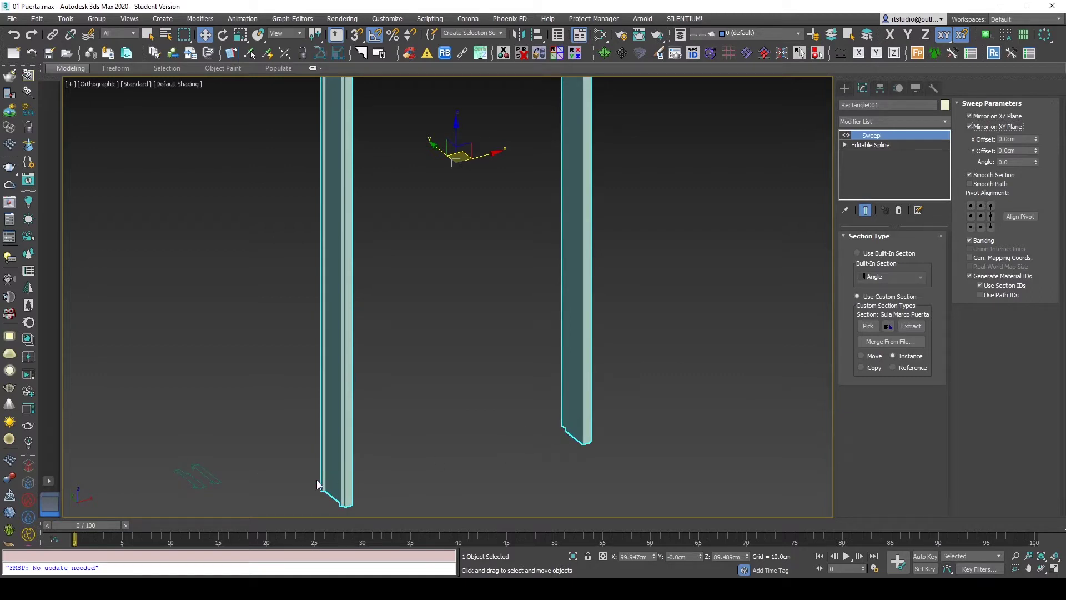
pyautogui.scroll(-3, 481, 418)
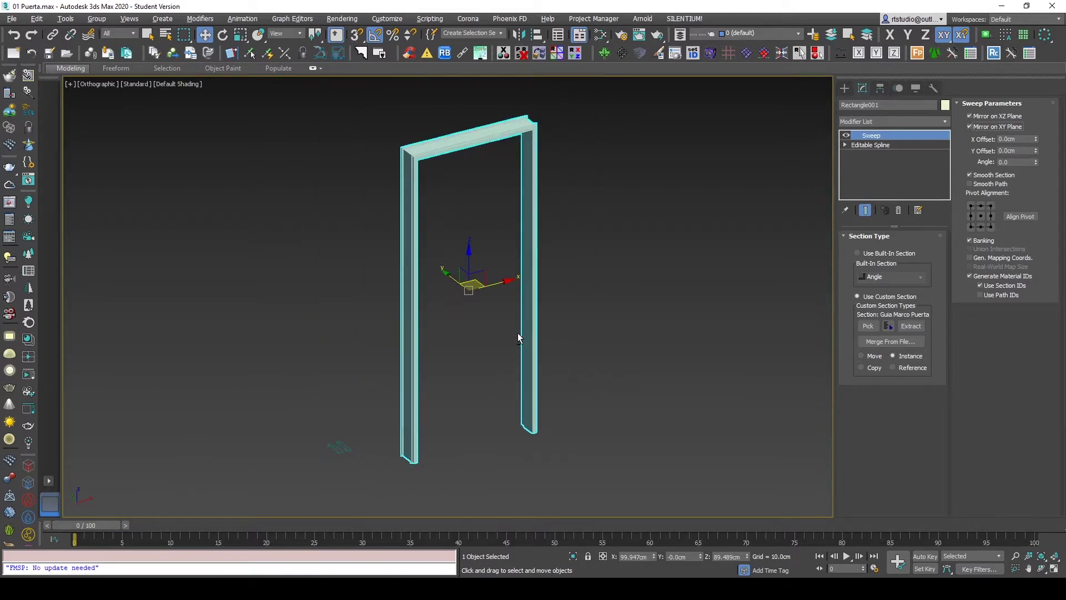
pyautogui.scroll(5, 531, 118)
pyautogui.scroll(-5, 532, 118)
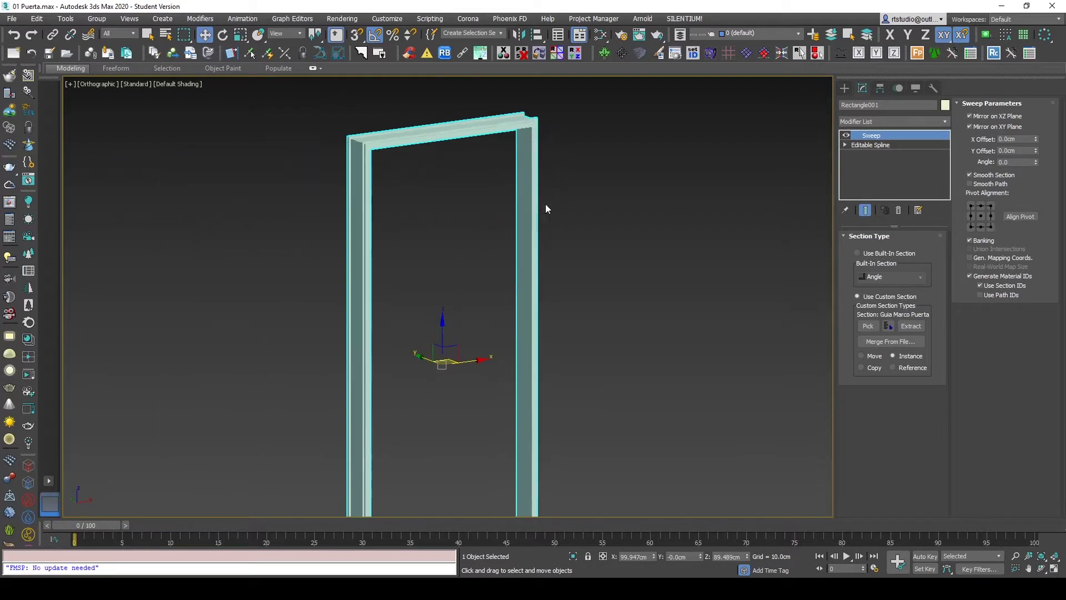
pyautogui.scroll(2, 550, 267)
pyautogui.scroll(-3, 548, 305)
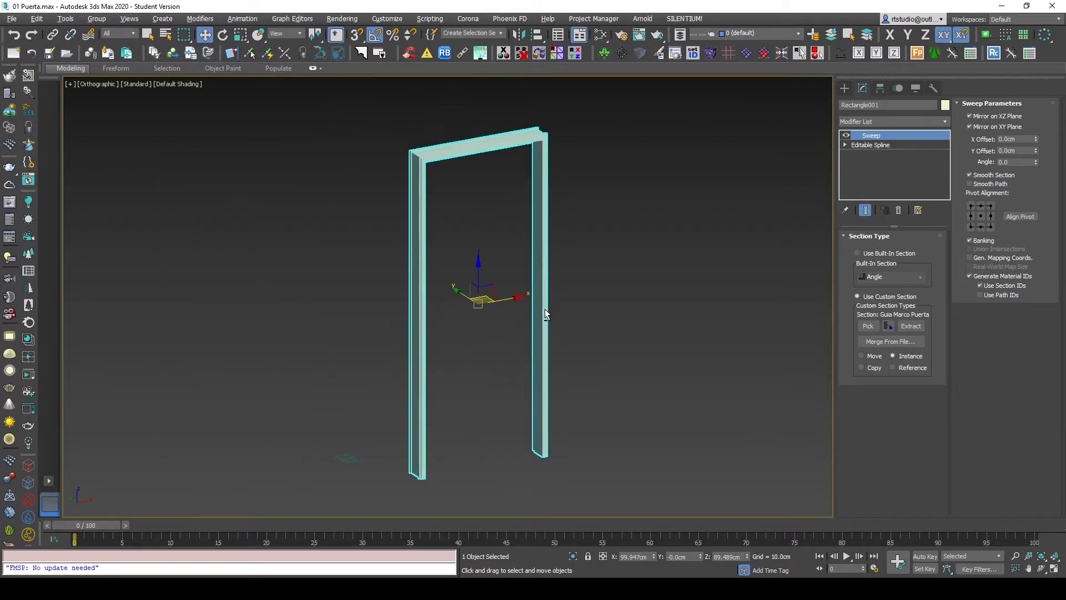
pyautogui.scroll(3, 548, 339)
pyautogui.scroll(-2, 548, 339)
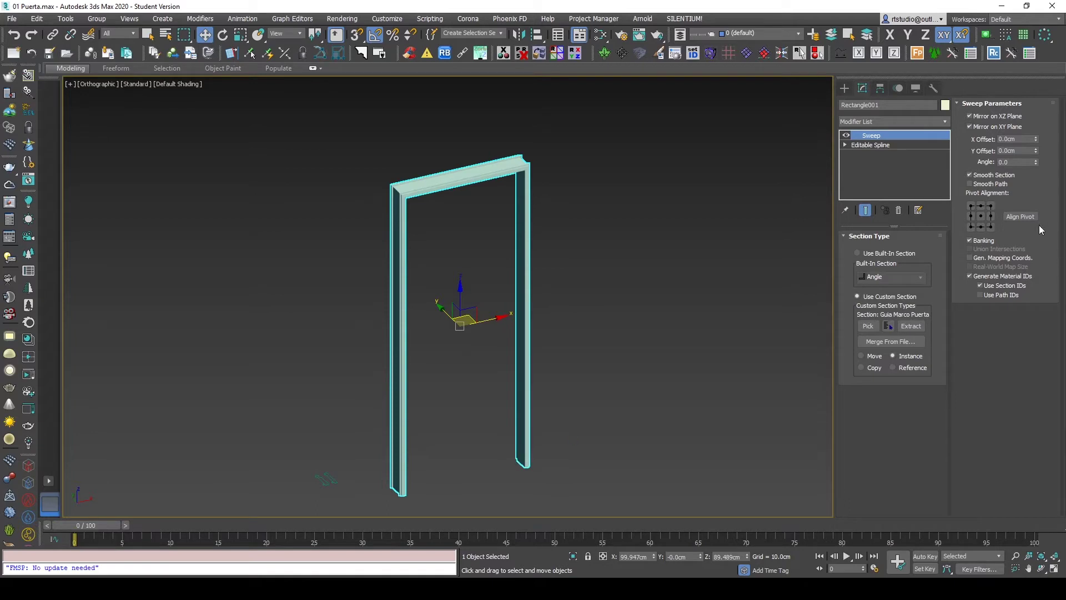
# Step: Align the sweep section's pivot to its left-middle point
pyautogui.click(1020, 216)
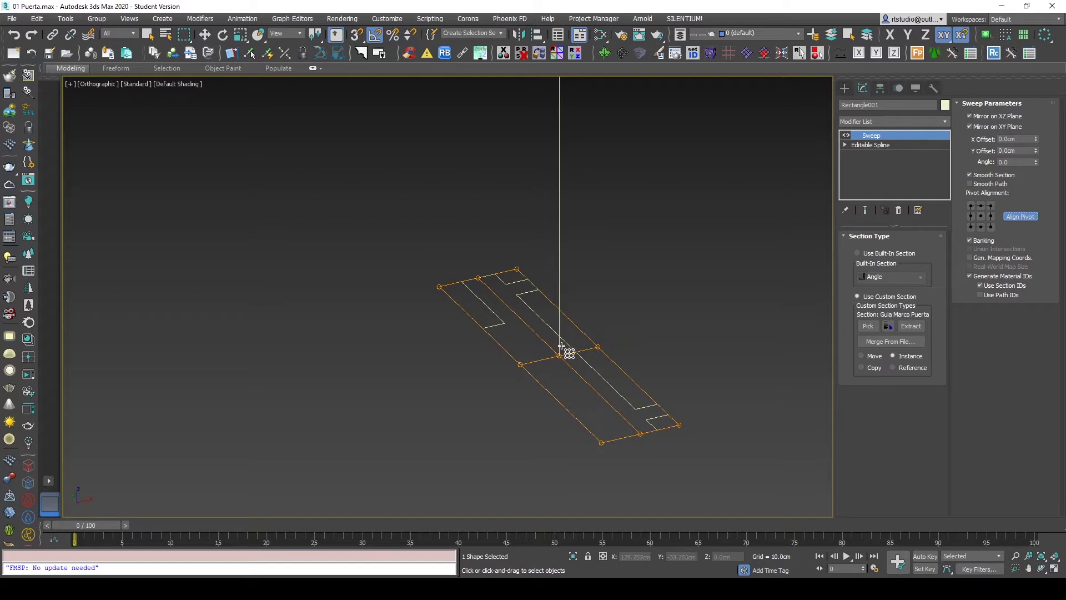
pyautogui.click(597, 346)
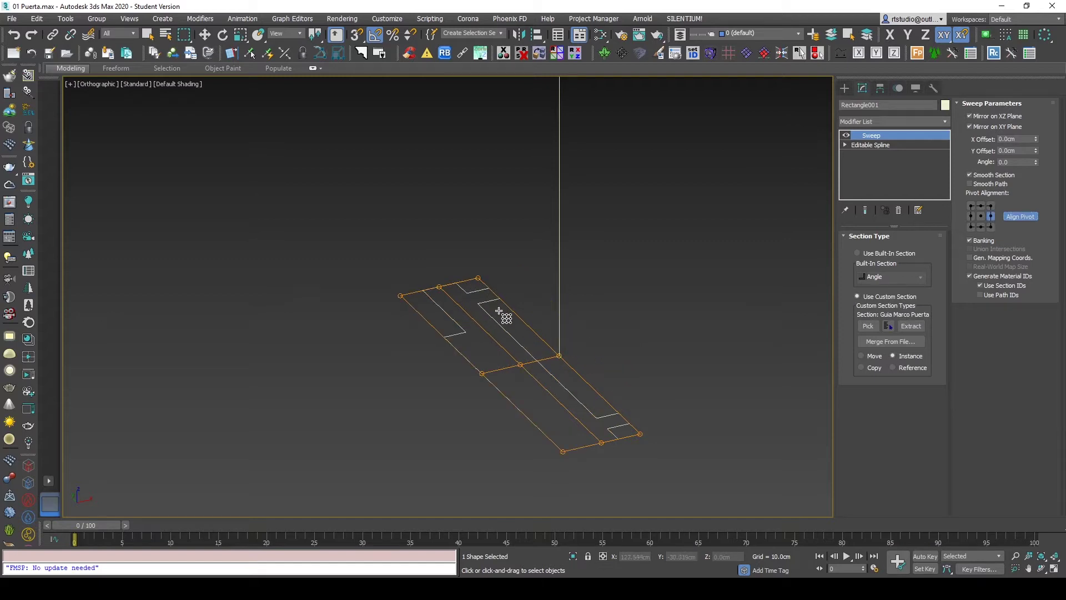
pyautogui.click(482, 373)
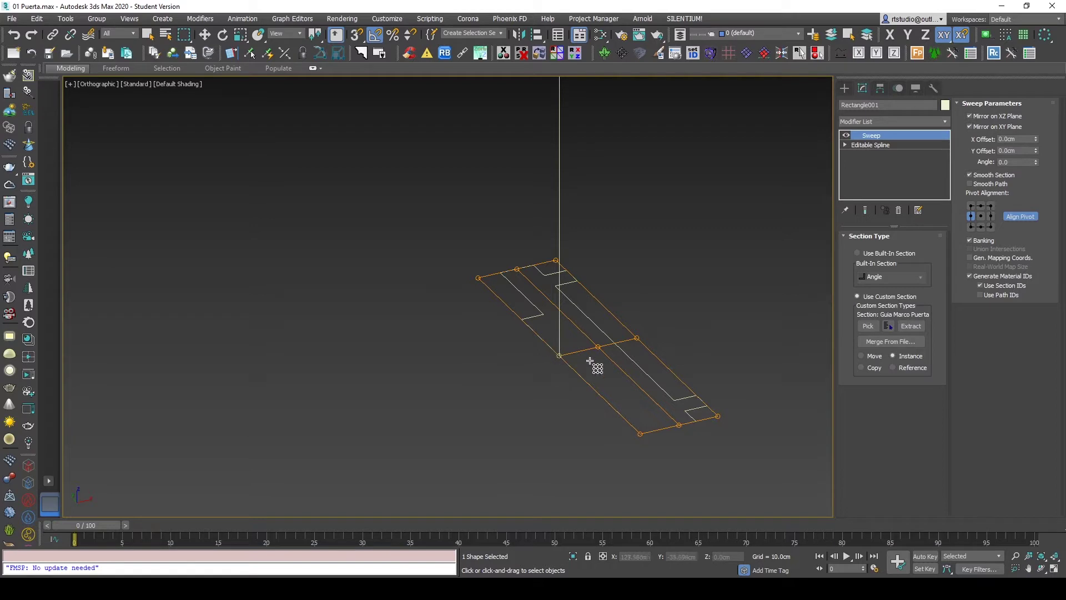
pyautogui.press('w')
pyautogui.scroll(-5, 621, 344)
pyautogui.scroll(-4, 585, 381)
# Step: Orbit to a three-quarter view of the frame and deselect it
pyautogui.moveTo(585, 381)
pyautogui.keyDown('alt'); pyautogui.mouseDown(button='middle')
pyautogui.moveTo(559, 381)
pyautogui.moveTo(523, 455)
pyautogui.mouseUp(button='middle'); pyautogui.keyUp('alt')
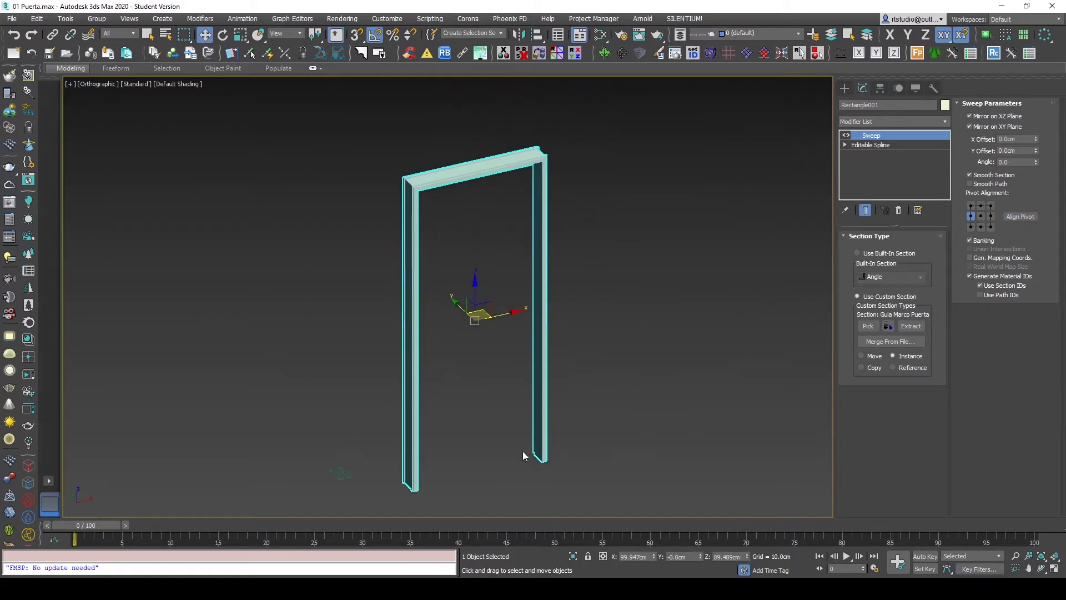
pyautogui.click(681, 347)
pyautogui.click(844, 88)
pyautogui.moveTo(588, 349)
pyautogui.keyDown('alt'); pyautogui.mouseDown(button='middle')
pyautogui.moveTo(570, 357)
pyautogui.moveTo(591, 343)
pyautogui.mouseUp(button='middle'); pyautogui.keyUp('alt')
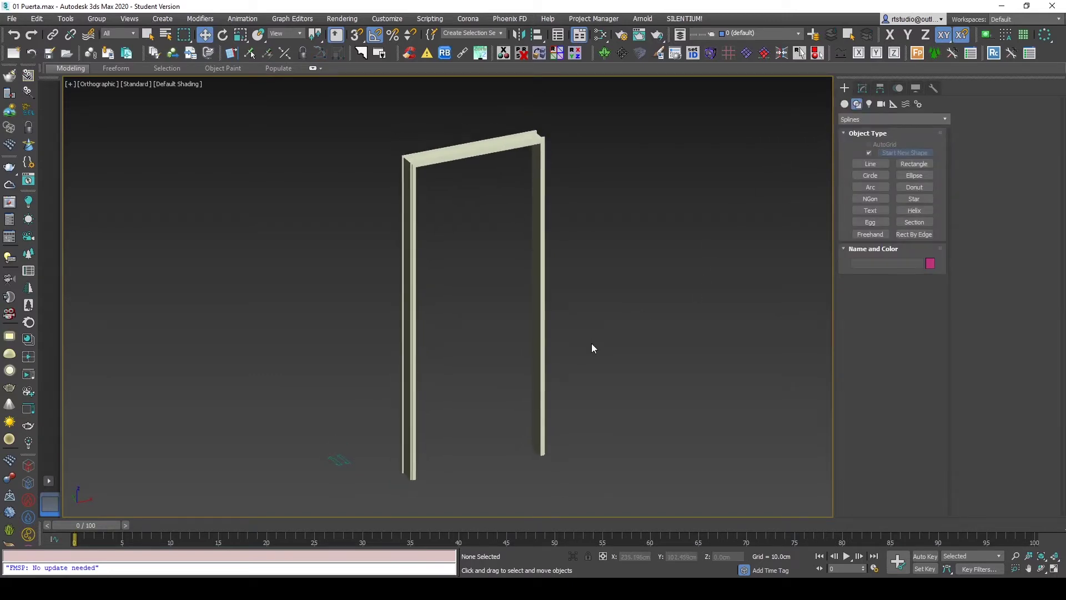
# Step: Switch to wireframe, choose the Standard Primitives Box, and enable 3D snapping
pyautogui.press('F3')
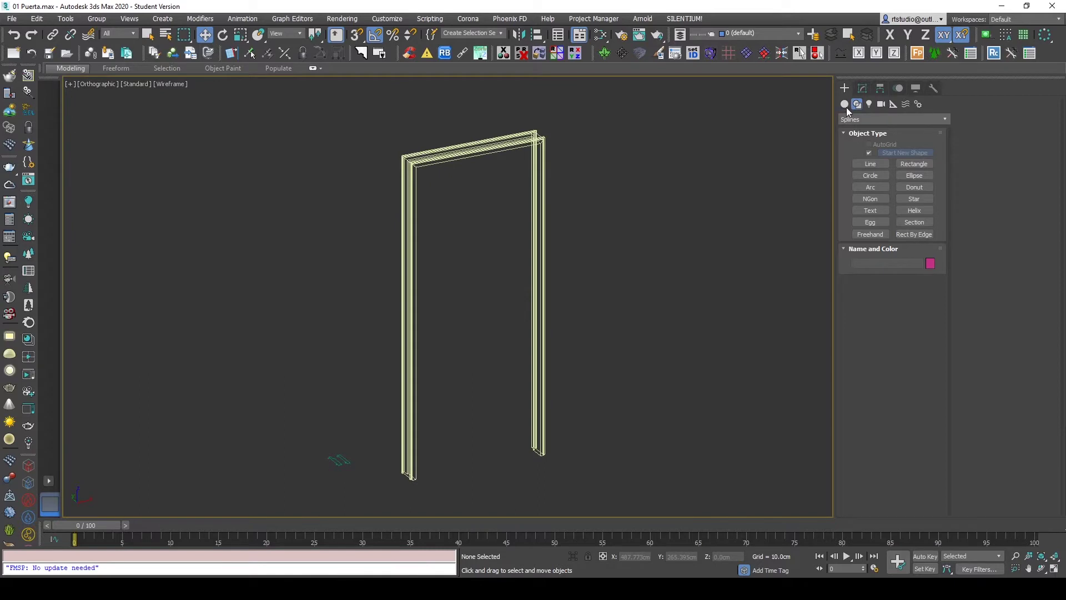
pyautogui.click(845, 103)
pyautogui.click(870, 155)
pyautogui.moveTo(573, 357)
pyautogui.keyDown('alt'); pyautogui.mouseDown(button='middle')
pyautogui.moveTo(418, 388)
pyautogui.moveTo(395, 426)
pyautogui.mouseUp(button='middle'); pyautogui.keyUp('alt')
pyautogui.scroll(5, 388, 422)
pyautogui.press('s')
# Step: Snap a 4 × 92 cm box base between the jambs and raise it to 221 cm
pyautogui.moveTo(280, 387); pyautogui.dragTo(419, 424)
pyautogui.scroll(-5, 418, 426)
pyautogui.scroll(4, 466, 417)
pyautogui.scroll(4, 514, 407)
pyautogui.moveTo(419, 425); pyautogui.dragTo(572, 233)
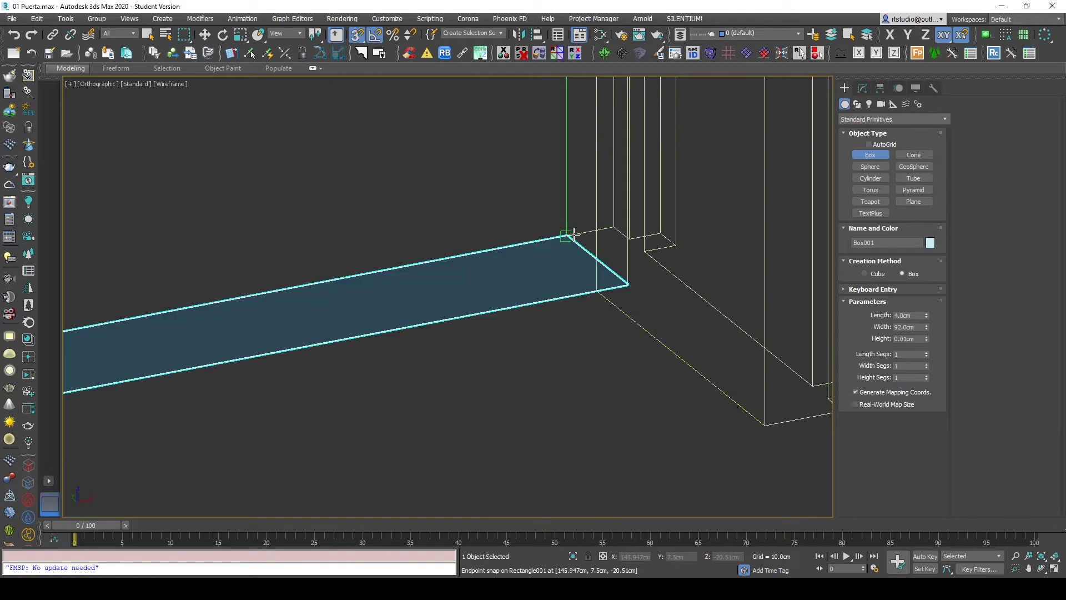
pyautogui.moveTo(572, 233); pyautogui.dragTo(474, 436, button='middle')
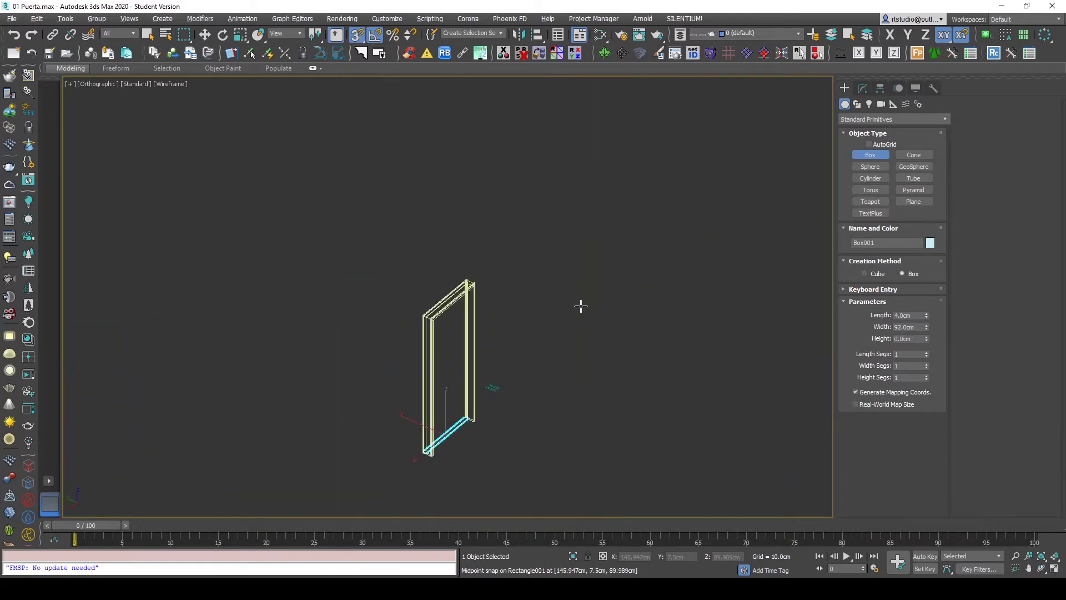
pyautogui.press('F3')
pyautogui.scroll(5, 464, 325)
pyautogui.scroll(3, 488, 300)
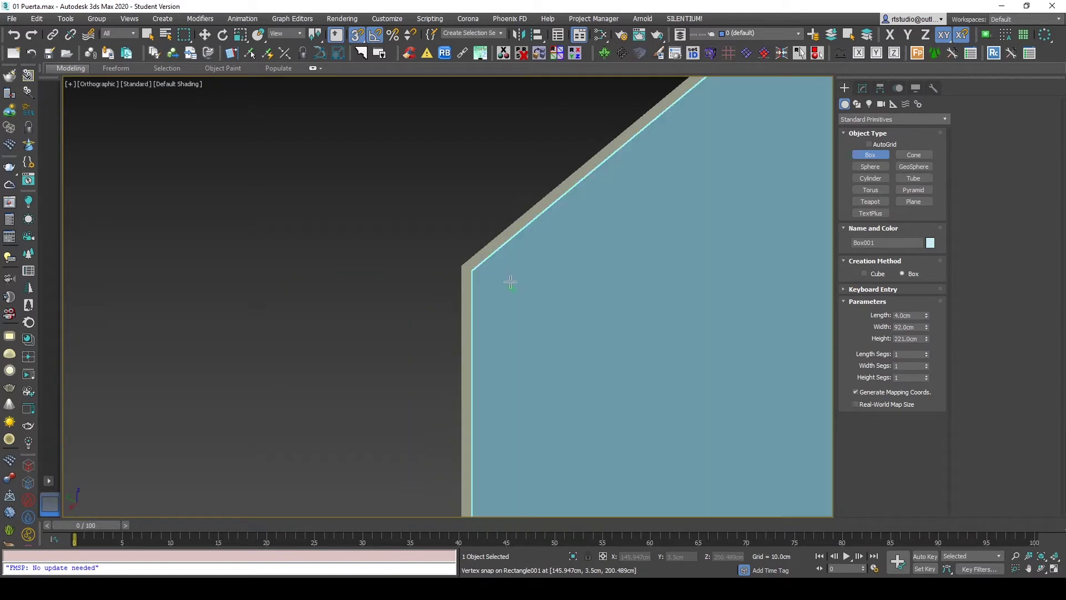
pyautogui.click(507, 281)
# Step: Show edged faces, turn off snapping, and bring up the box parameters
pyautogui.scroll(-5, 507, 280)
pyautogui.scroll(-5, 572, 298)
pyautogui.press('w')
pyautogui.press('F4')
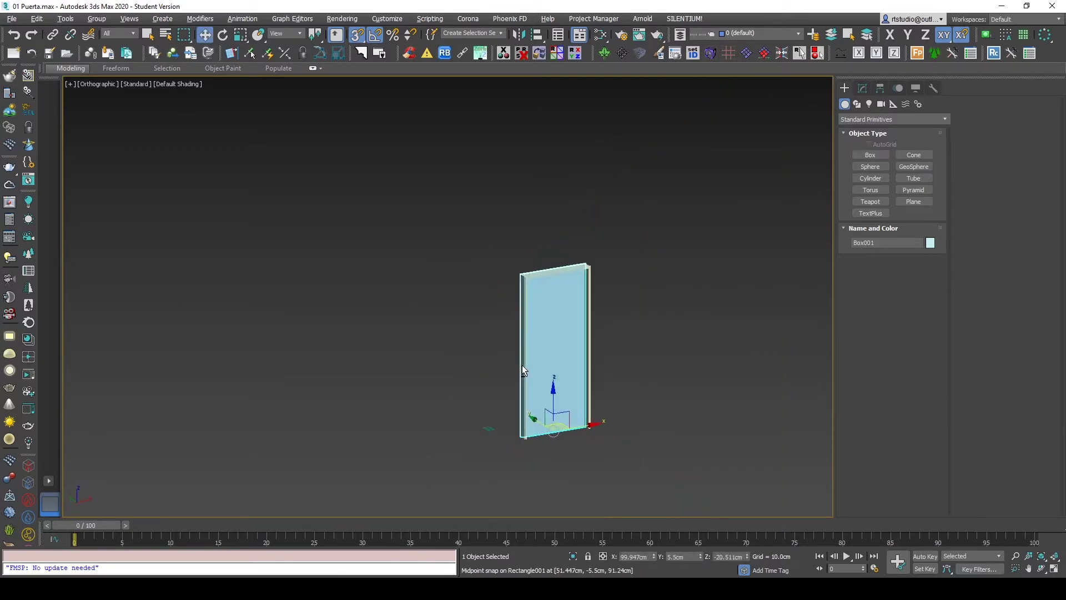
pyautogui.scroll(2, 621, 341)
pyautogui.scroll(2, 581, 336)
pyautogui.press('s')
pyautogui.scroll(2, 583, 388)
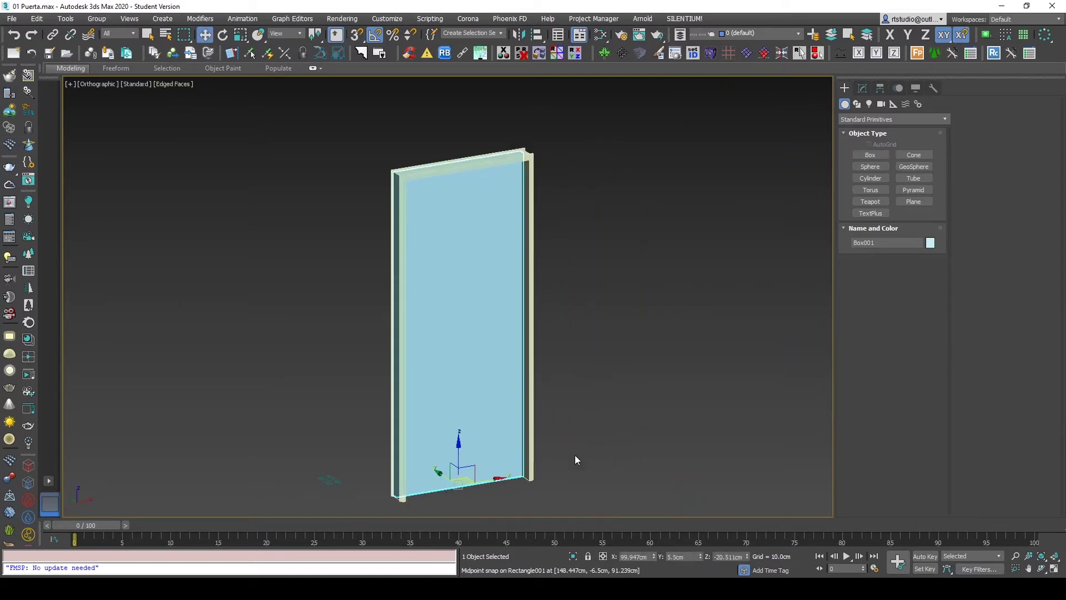
pyautogui.click(862, 88)
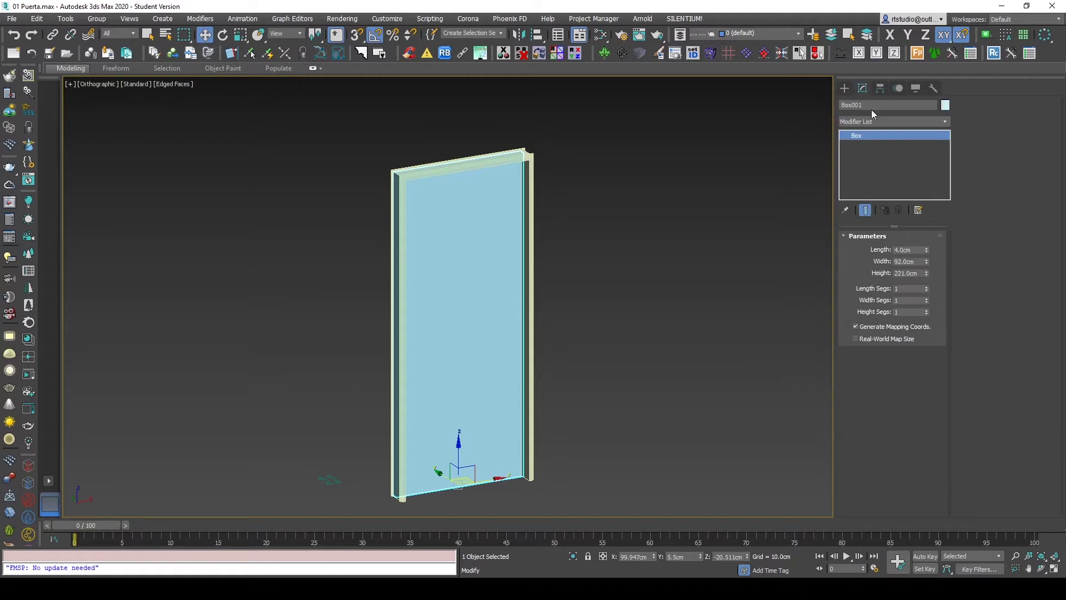
# Step: Set the door leaf Length to 3 cm and switch to wireframe
pyautogui.doubleClick(911, 250)
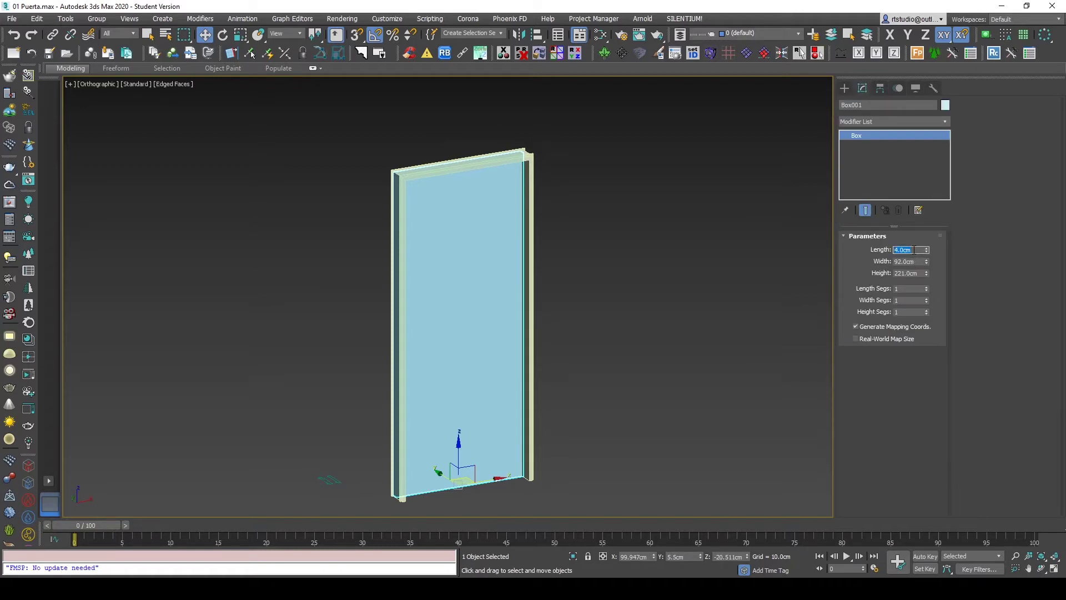
pyautogui.write('3')
pyautogui.press('Return')
pyautogui.press('F3')
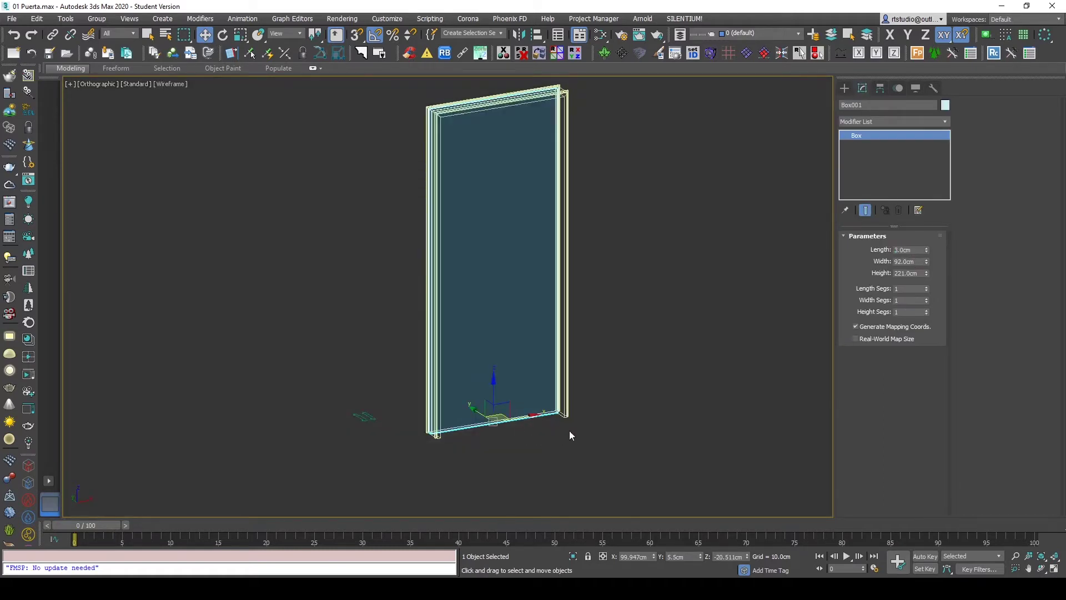
# Step: Snap-move the door leaf by its bottom corner into the frame and recentre the view
pyautogui.scroll(5, 490, 470)
pyautogui.press('space')
pyautogui.scroll(2, 210, 392)
pyautogui.moveTo(267, 418); pyautogui.dragTo(280, 433)
pyautogui.press('F3')
pyautogui.scroll(-4, 333, 439)
pyautogui.scroll(-2, 385, 448)
pyautogui.scroll(-2, 387, 448)
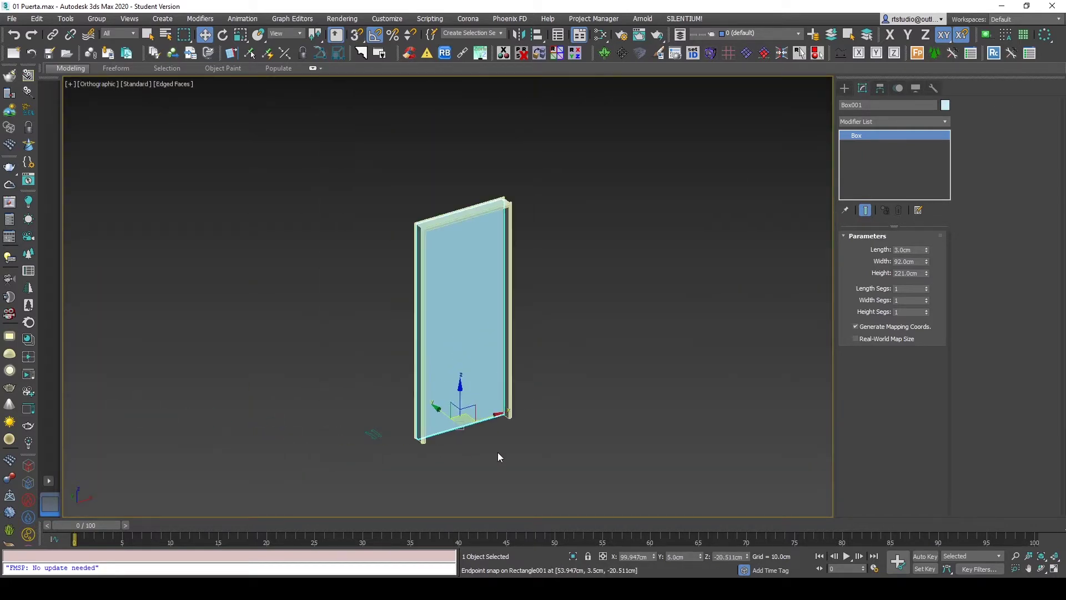
pyautogui.keyDown('alt'); pyautogui.moveTo(489, 427); pyautogui.dragTo(483, 389, button='middle'); pyautogui.keyUp('alt')
pyautogui.scroll(3, 483, 389)
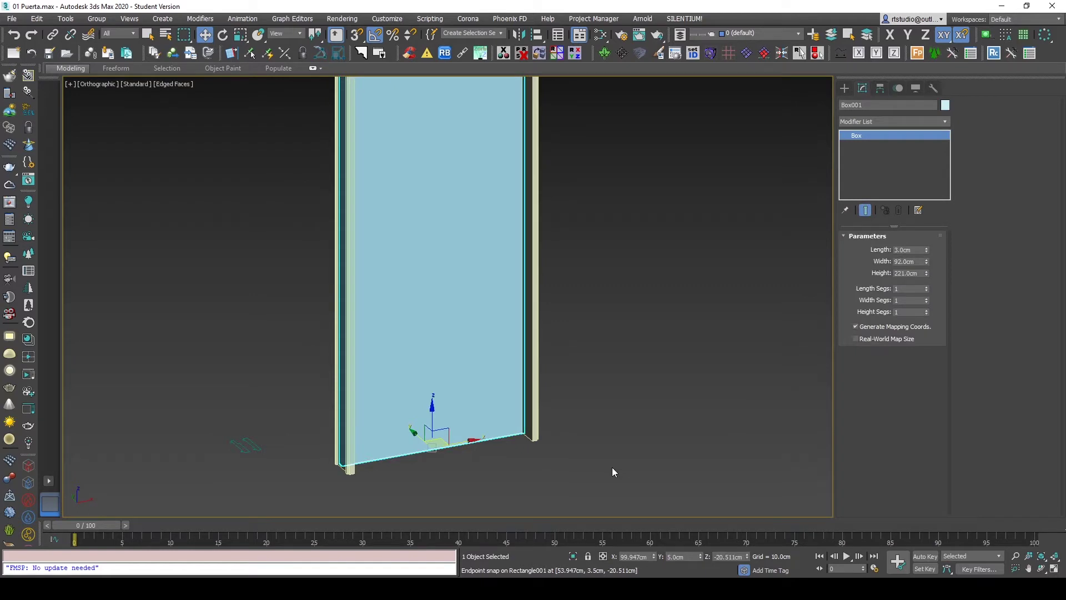
pyautogui.scroll(-2, 608, 468)
pyautogui.moveTo(599, 405); pyautogui.dragTo(559, 429, button='middle')
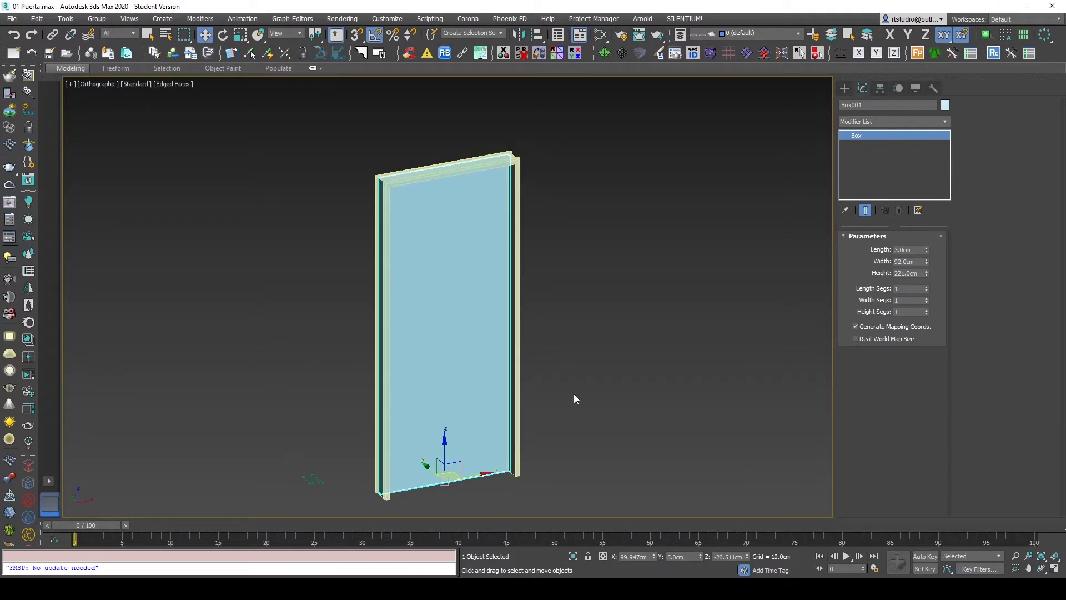
# Step: Add Edit Poly to the leaf, connect its top and bottom edges, and slide the new edge right
pyautogui.hotkey('ctrl', 'e')
pyautogui.click(878, 324)
pyautogui.press('F3')
pyautogui.moveTo(477, 492); pyautogui.dragTo(424, 95)
pyautogui.click(1021, 171)
pyautogui.press('space')
pyautogui.click(894, 35)
pyautogui.moveTo(597, 319); pyautogui.dragTo(647, 319)
pyautogui.press('space')
pyautogui.click(563, 346)
# Step: Connect the leaf's vertical edges with 10 horizontal segments
pyautogui.moveTo(494, 378); pyautogui.dragTo(297, 299)
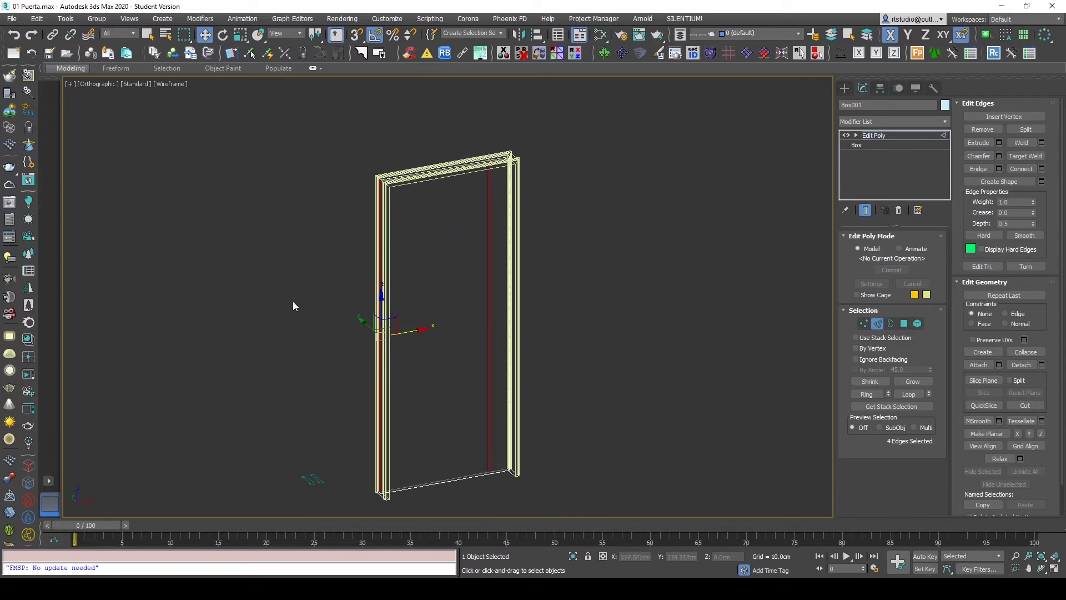
pyautogui.click(1041, 169)
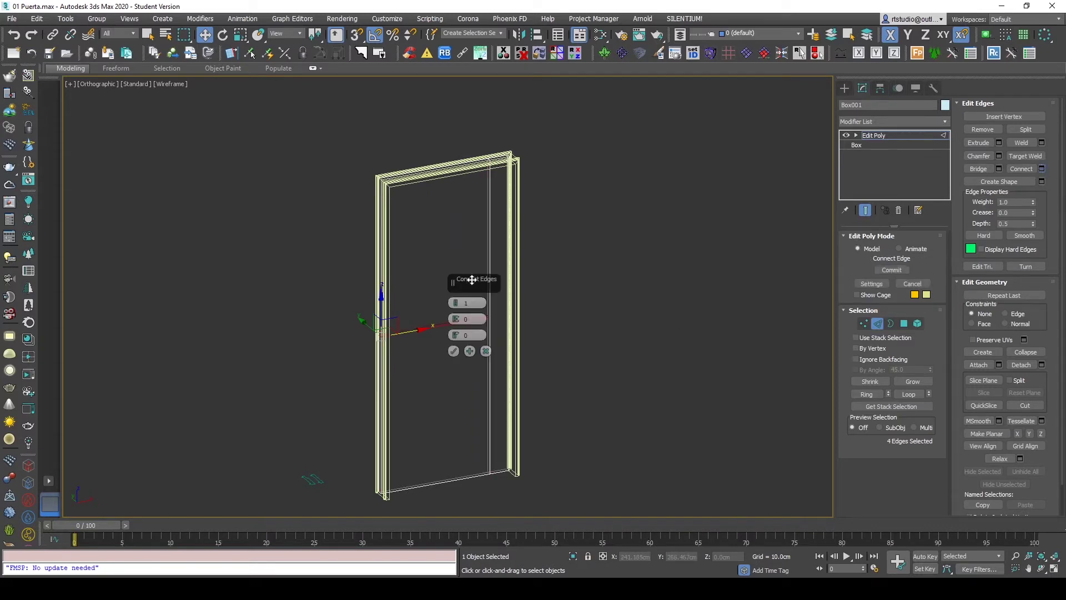
pyautogui.moveTo(472, 279); pyautogui.dragTo(680, 237)
pyautogui.click(662, 258)
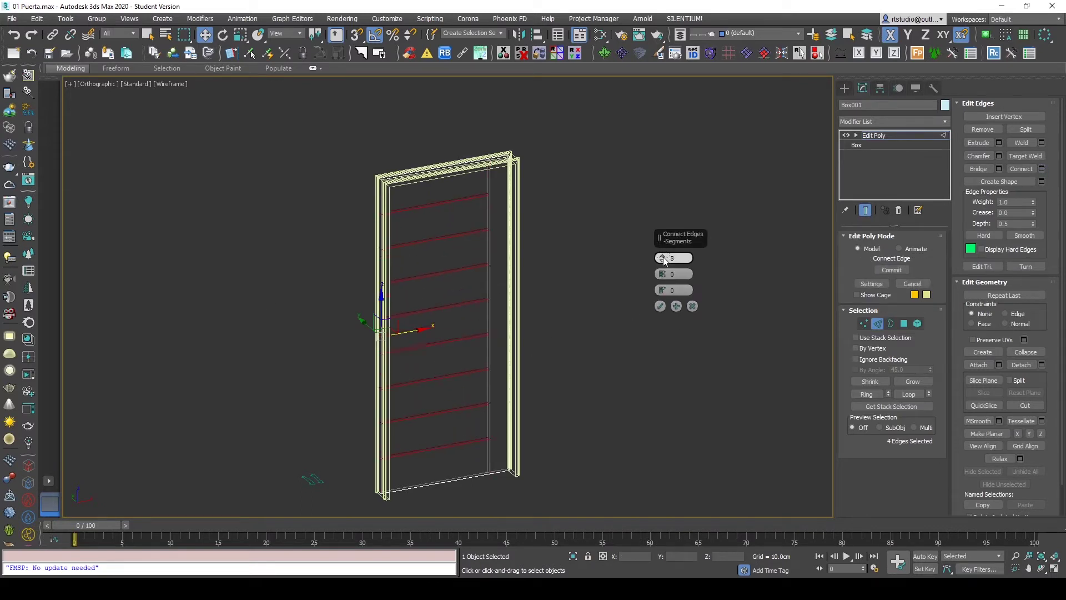
pyautogui.click(662, 259)
pyautogui.click(662, 258)
pyautogui.click(660, 307)
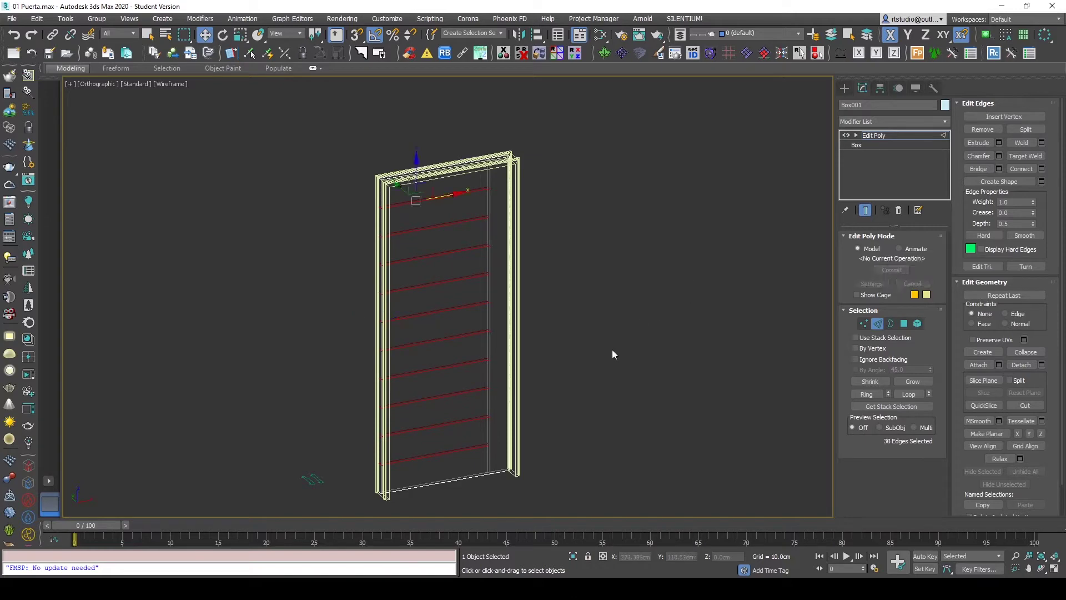
# Step: Select all the new horizontal edges, removing stray edges from the selection
pyautogui.scroll(5, 441, 219)
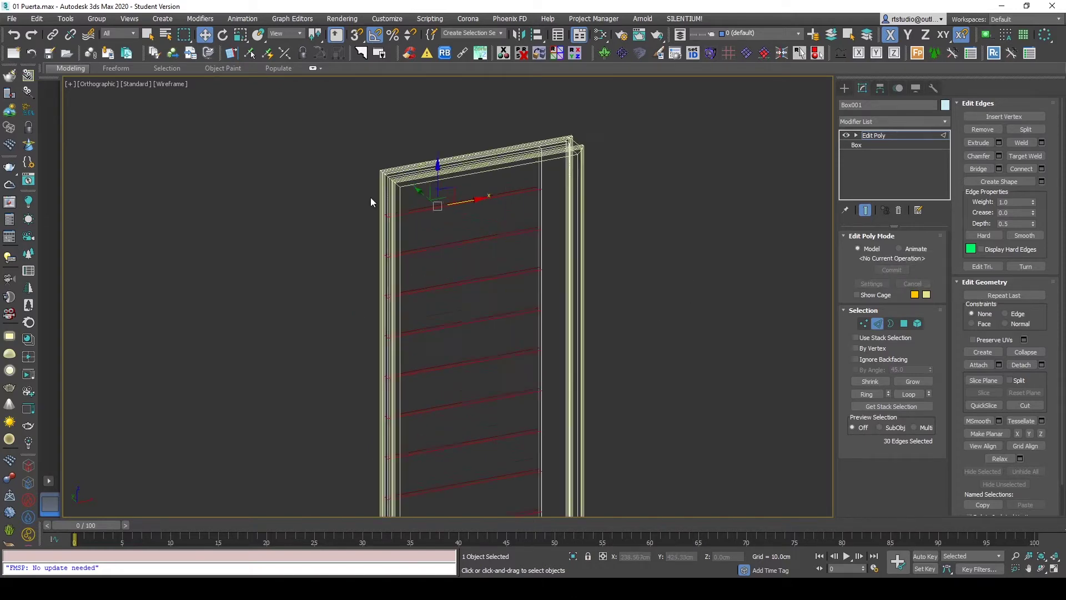
pyautogui.scroll(-3, 395, 213)
pyautogui.scroll(-2, 489, 189)
pyautogui.moveTo(469, 138); pyautogui.dragTo(511, 501)
pyautogui.scroll(4, 487, 469)
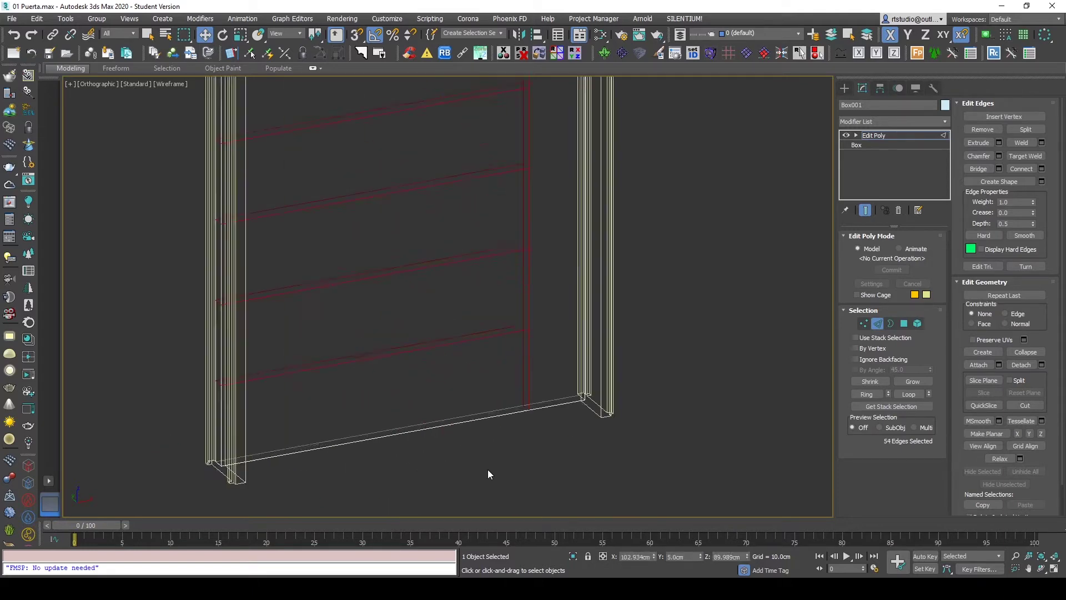
pyautogui.scroll(-2, 487, 469)
pyautogui.keyDown('alt'); pyautogui.click(531, 389); pyautogui.keyUp('alt')
pyautogui.scroll(-5, 543, 400)
pyautogui.scroll(5, 543, 401)
pyautogui.scroll(2, 512, 381)
pyautogui.keyDown('alt'); pyautogui.click(438, 315); pyautogui.keyUp('alt')
pyautogui.scroll(-5, 518, 276)
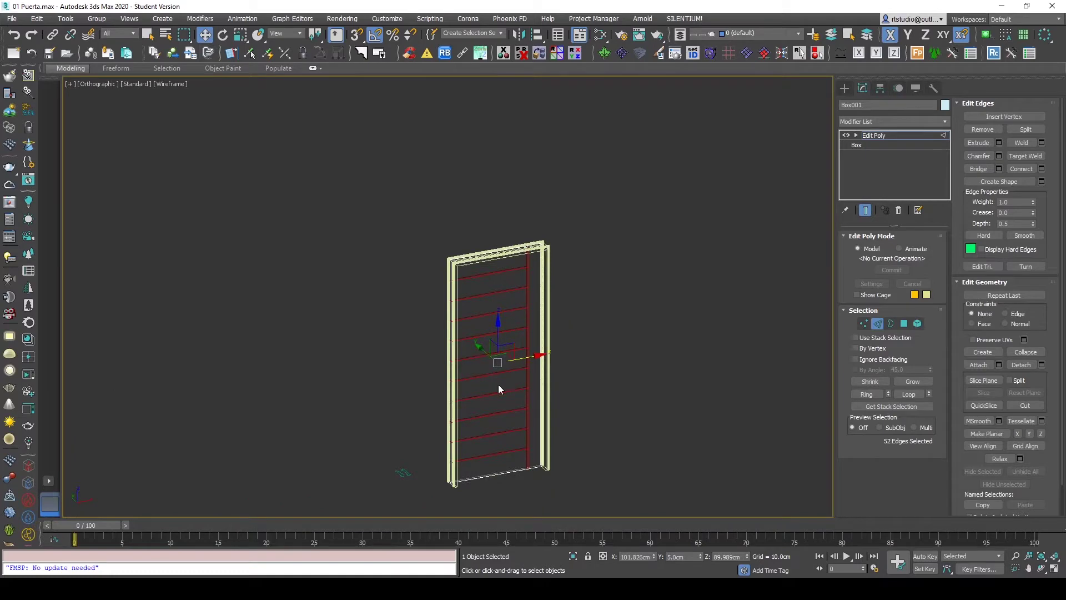
pyautogui.scroll(4, 498, 384)
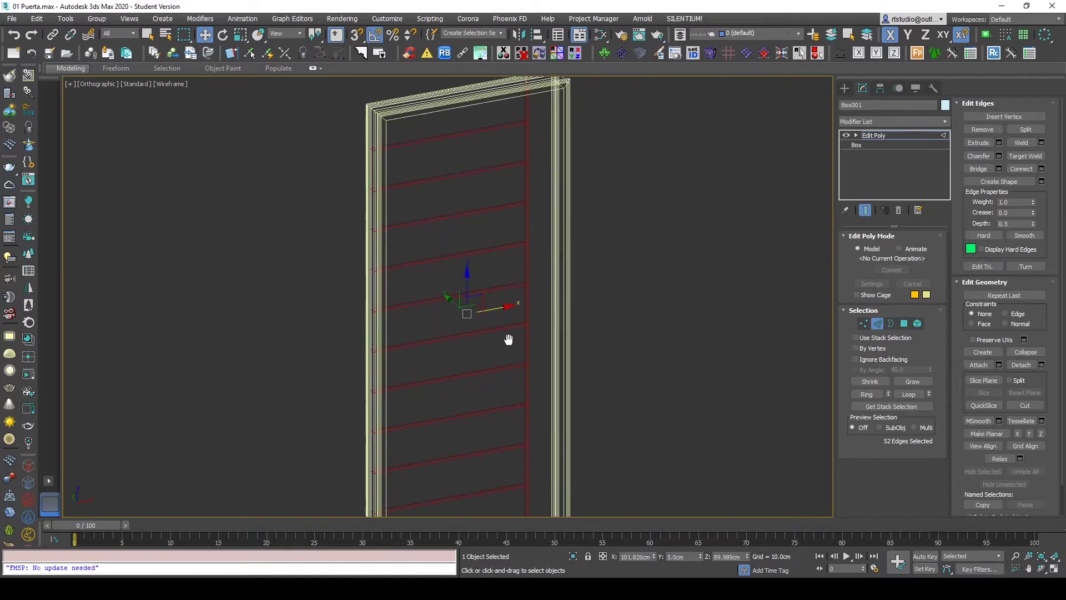
# Step: Extrude the selected edges into grooves with height -0.495 cm and width 0.72 cm
pyautogui.click(999, 143)
pyautogui.press('F3')
pyautogui.scroll(4, 536, 266)
pyautogui.moveTo(662, 258); pyautogui.dragTo(675, 290)
pyautogui.press('F3')
pyautogui.press('F3')
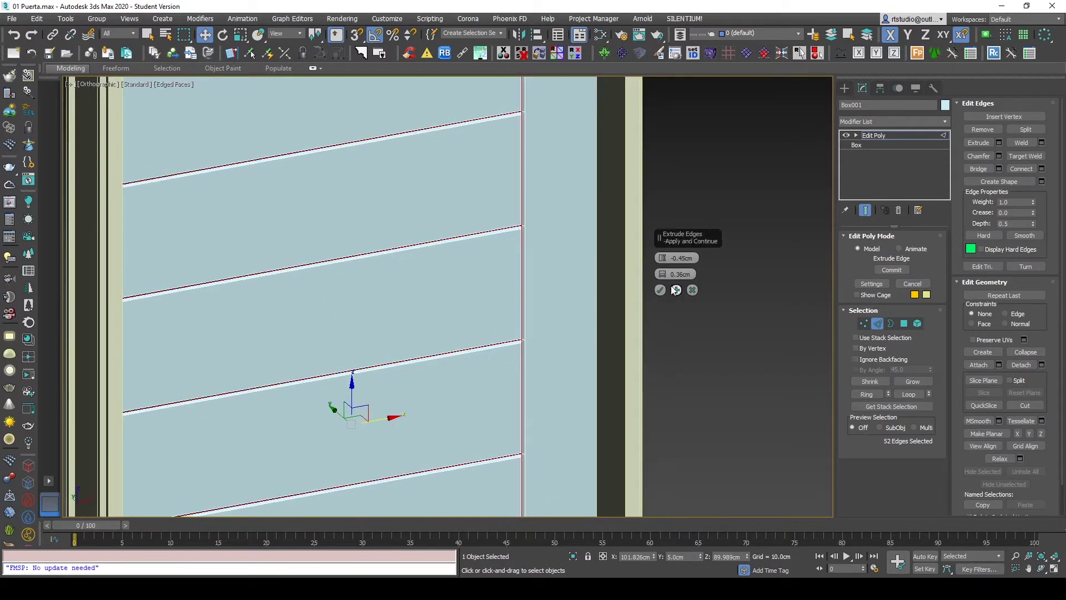
pyautogui.scroll(5, 548, 232)
pyautogui.scroll(2, 638, 251)
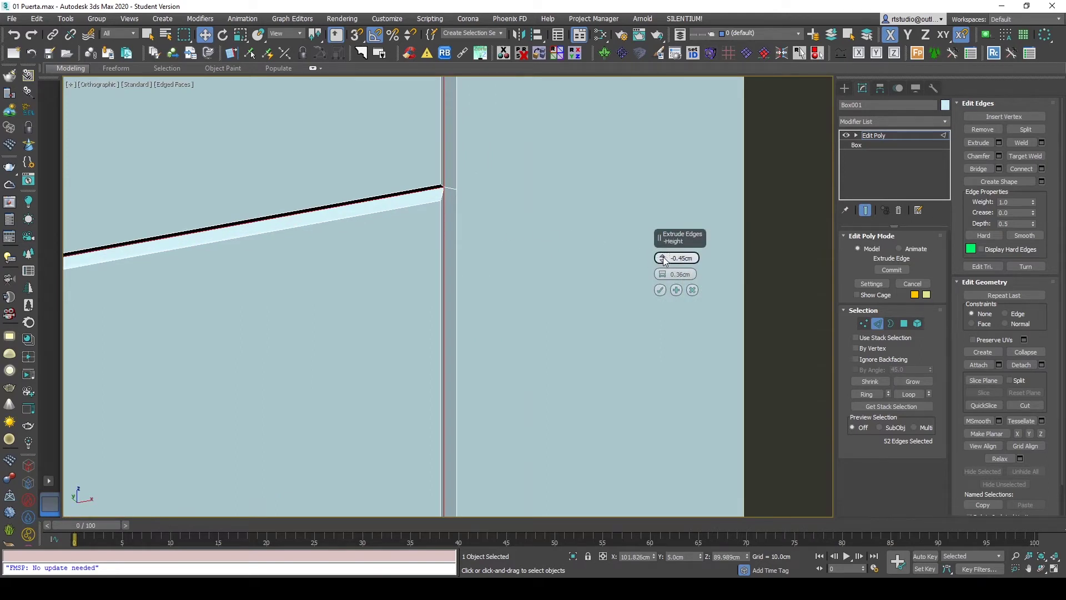
pyautogui.moveTo(665, 257); pyautogui.dragTo(664, 262)
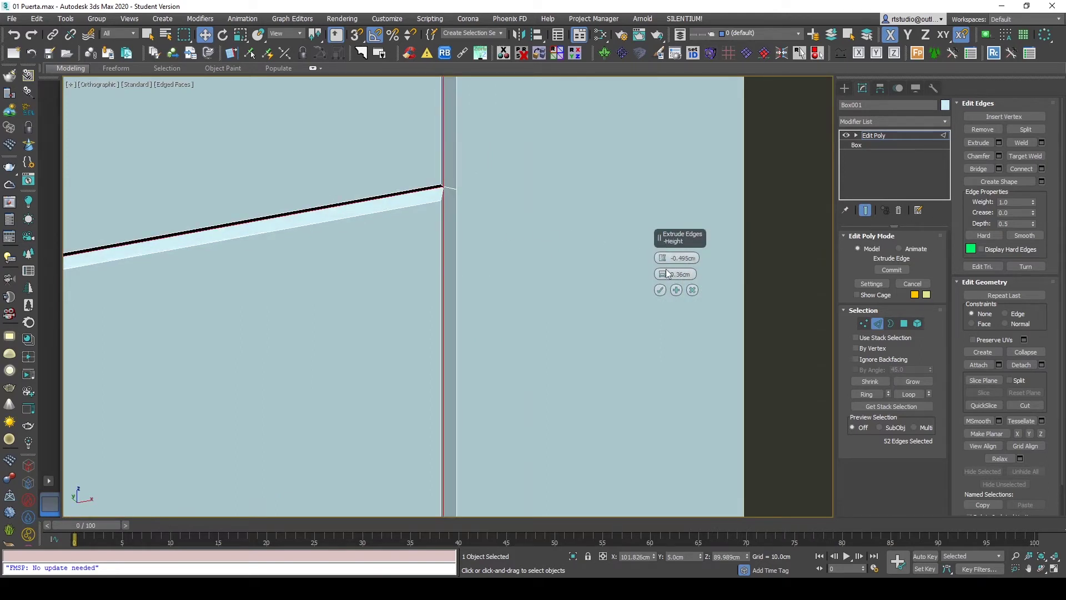
pyautogui.moveTo(661, 276); pyautogui.dragTo(665, 295)
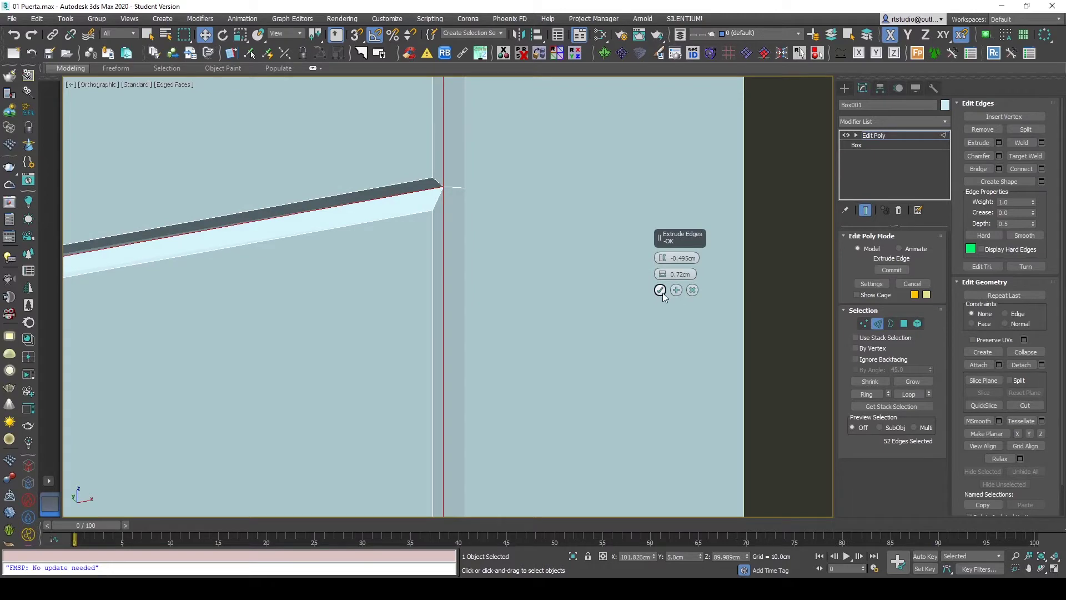
pyautogui.click(660, 290)
# Step: Deselect the edges and the leaf, exit Edge mode, and turn off edged faces
pyautogui.scroll(-5, 565, 298)
pyautogui.scroll(-5, 565, 298)
pyautogui.click(627, 338)
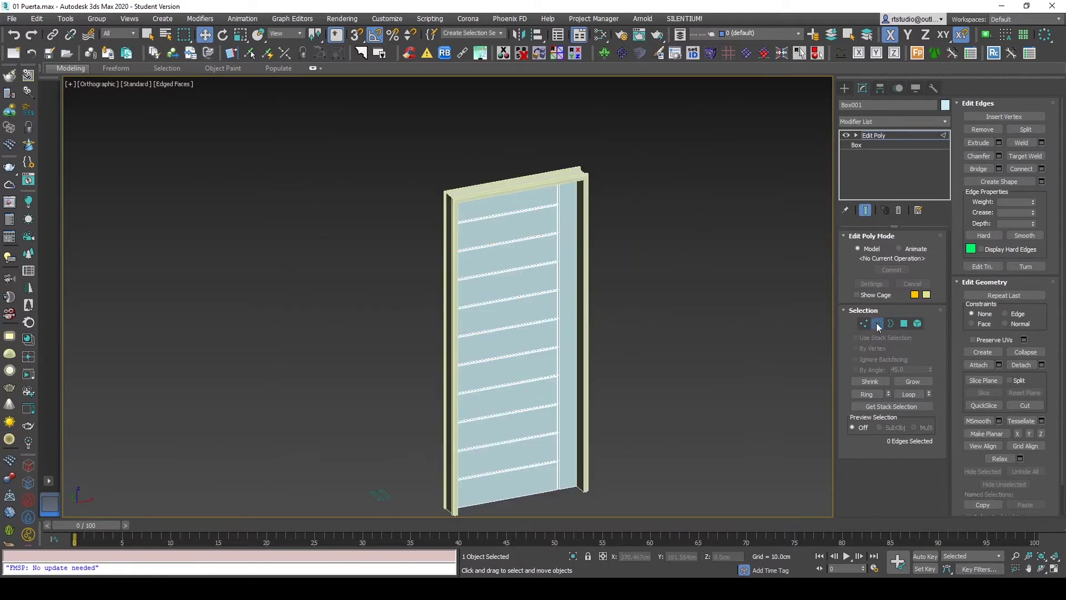
pyautogui.click(876, 325)
pyautogui.click(658, 382)
pyautogui.press('F4')
pyautogui.moveTo(658, 391); pyautogui.dragTo(584, 366, button='middle')
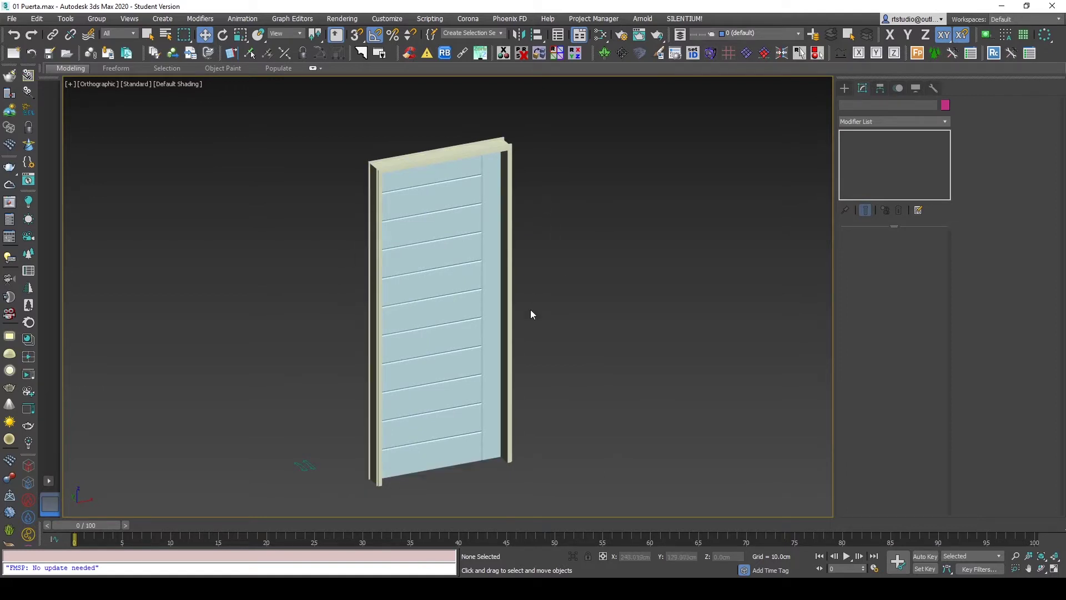
pyautogui.click(471, 247)
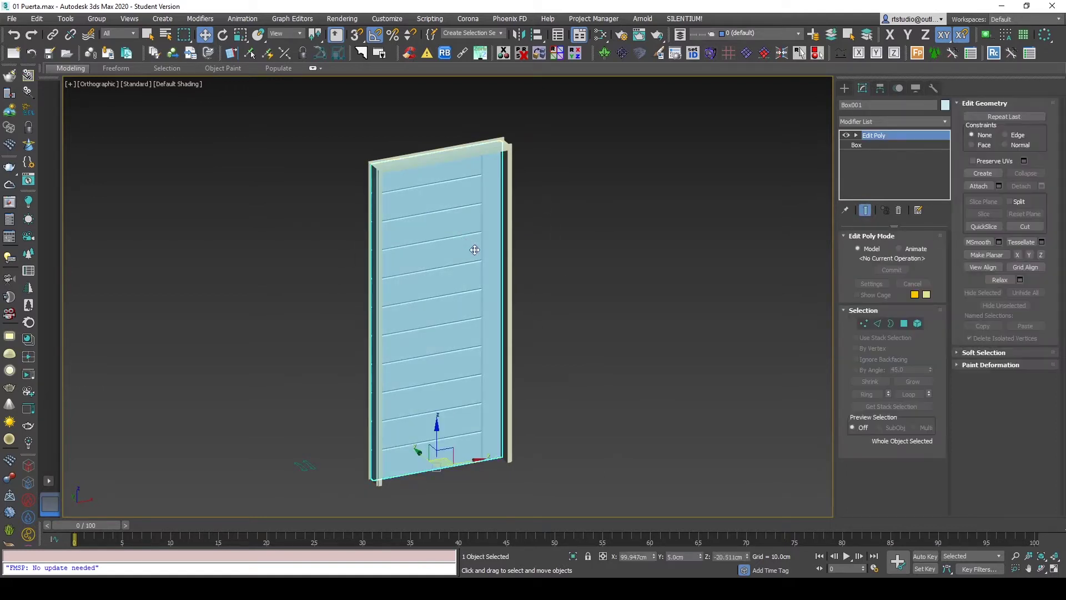
pyautogui.keyDown('alt'); pyautogui.moveTo(538, 405); pyautogui.dragTo(543, 415, button='middle'); pyautogui.keyUp('alt')
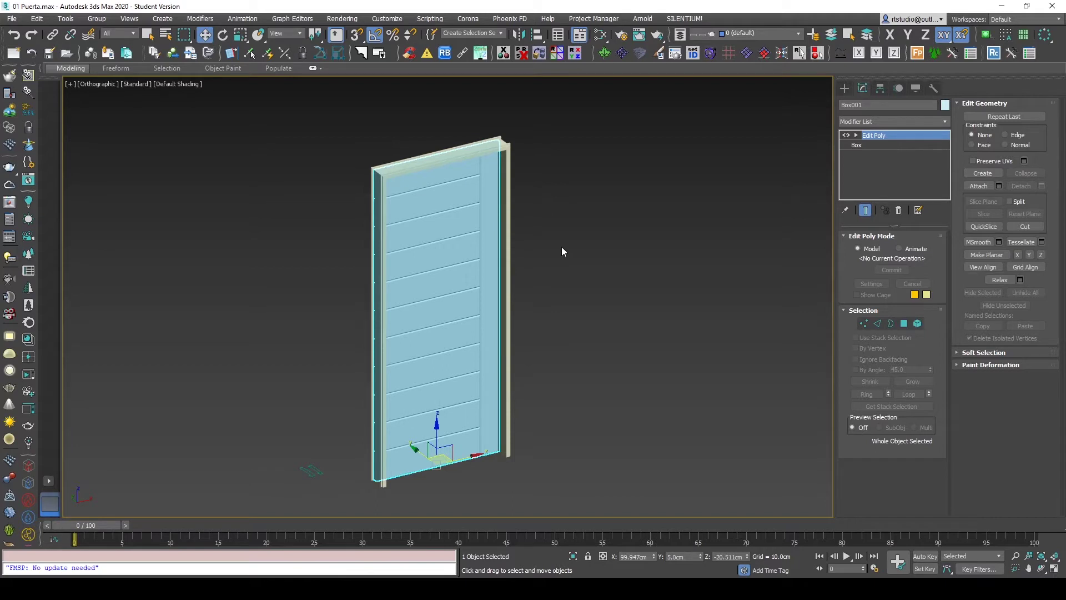
pyautogui.press('Delete')
# Step: Start the Line shape tool with snapping on, cancelling a first attempt at the left post
pyautogui.click(844, 87)
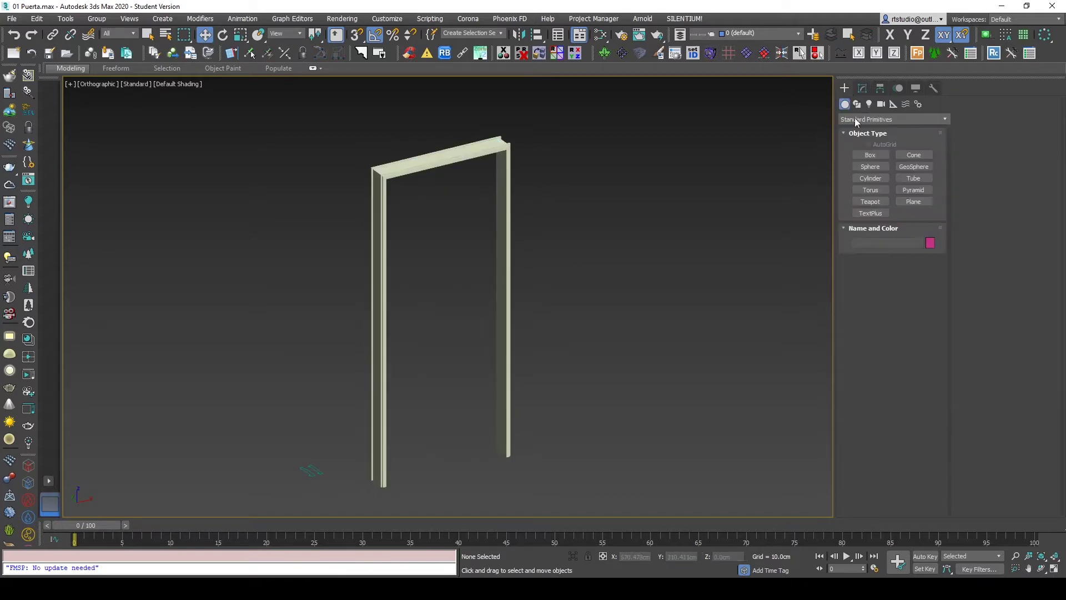
pyautogui.click(856, 104)
pyautogui.click(862, 165)
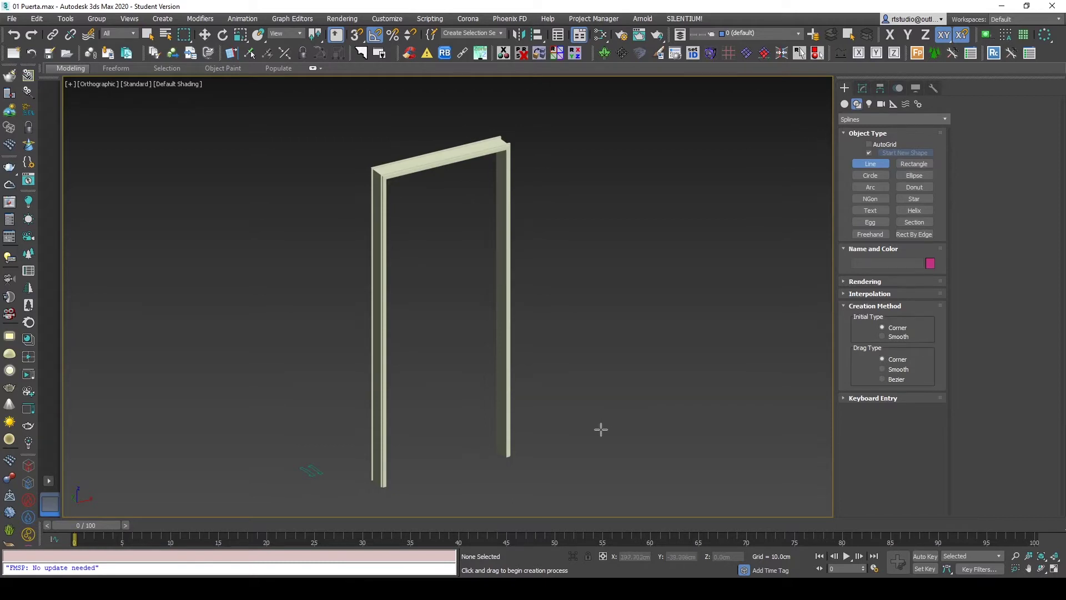
pyautogui.press('F3')
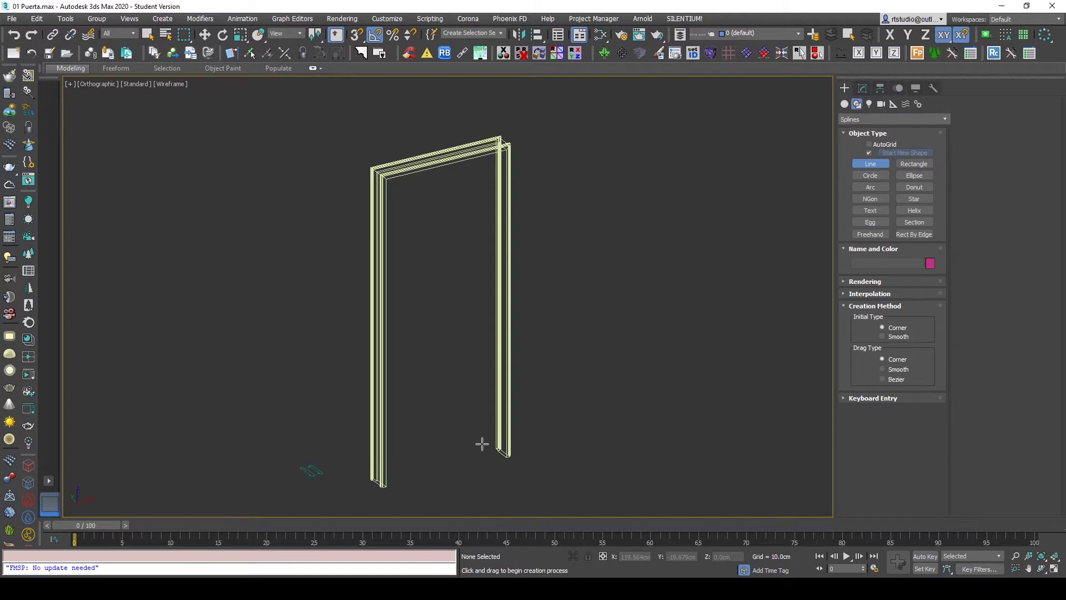
pyautogui.scroll(5, 411, 479)
pyautogui.press('s')
pyautogui.moveTo(423, 476); pyautogui.dragTo(309, 469, button='middle')
pyautogui.scroll(2, 264, 470)
pyautogui.scroll(1, 265, 471)
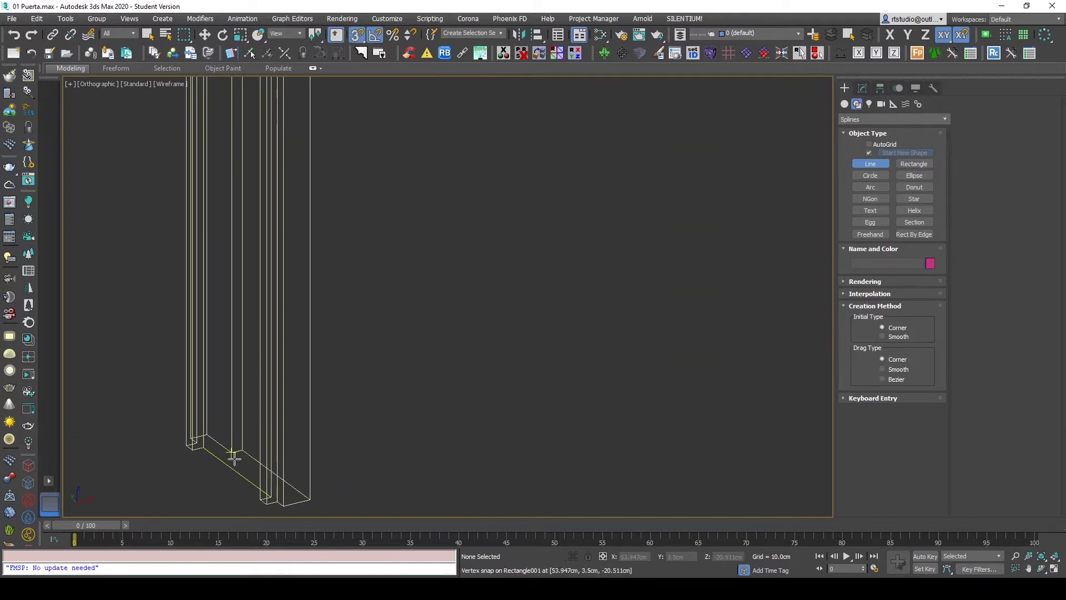
pyautogui.click(232, 455)
pyautogui.scroll(-2, 389, 500)
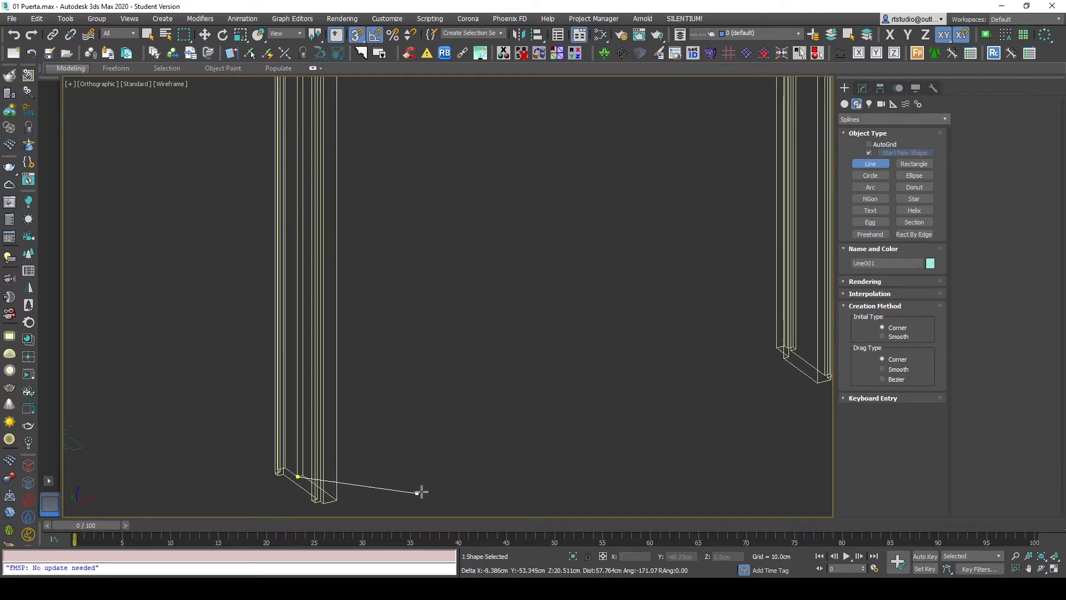
pyautogui.rightClick(511, 444)
# Step: Draw a snapped line between the two door frame posts' corners
pyautogui.moveTo(228, 493)
pyautogui.mouseDown(button='middle')
pyautogui.moveTo(525, 445)
pyautogui.moveTo(633, 341)
pyautogui.moveTo(637, 310)
pyautogui.mouseUp(button='middle')
pyautogui.scroll(-2, 525, 445)
pyautogui.click(552, 383)
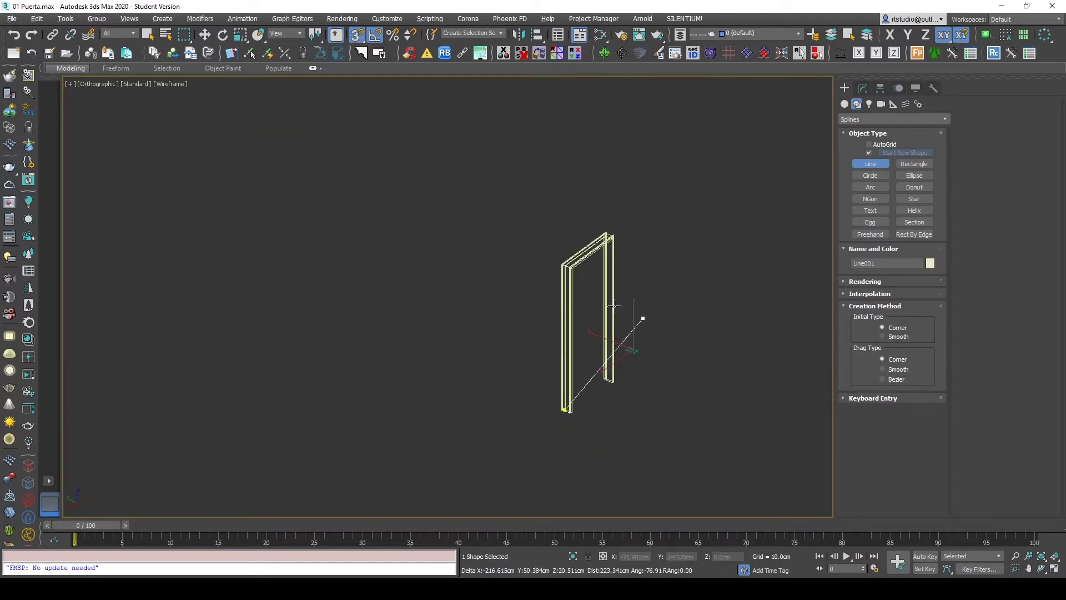
pyautogui.press('F3')
pyautogui.scroll(3, 555, 244)
pyautogui.scroll(2, 533, 228)
pyautogui.click(529, 222)
pyautogui.scroll(-3, 611, 272)
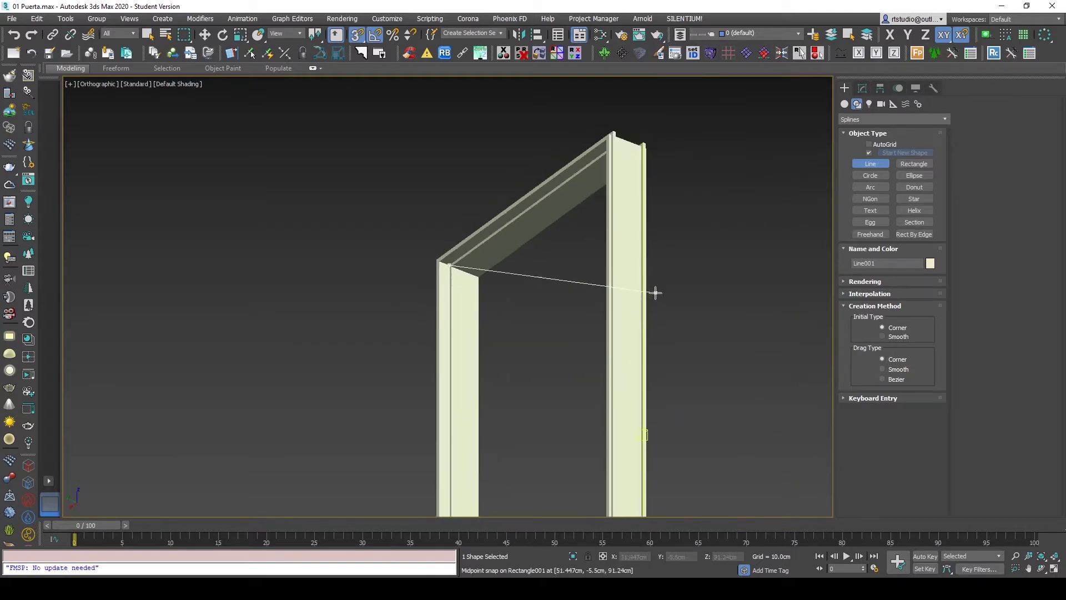
pyautogui.rightClick(611, 272)
pyautogui.scroll(-2, 588, 273)
pyautogui.keyDown('alt'); pyautogui.moveTo(588, 273); pyautogui.dragTo(536, 354, button='middle'); pyautogui.keyUp('alt')
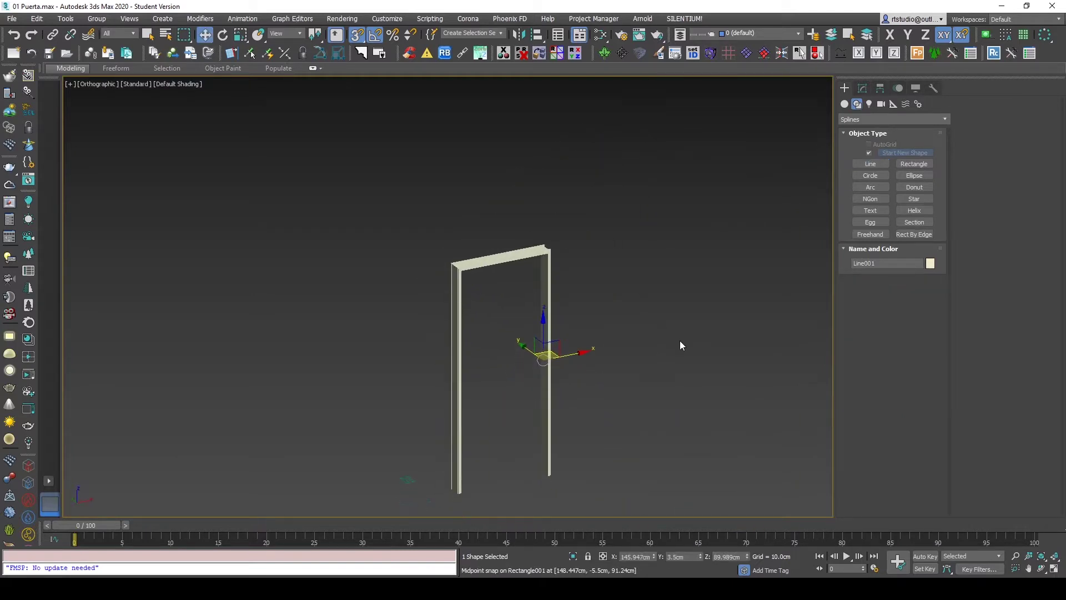
# Step: Add an Extrude modifier to the line, amount about 54.5 cm
pyautogui.hotkey('ctrl', 'e')
pyautogui.press('F3')
pyautogui.moveTo(924, 252); pyautogui.dragTo(911, 234)
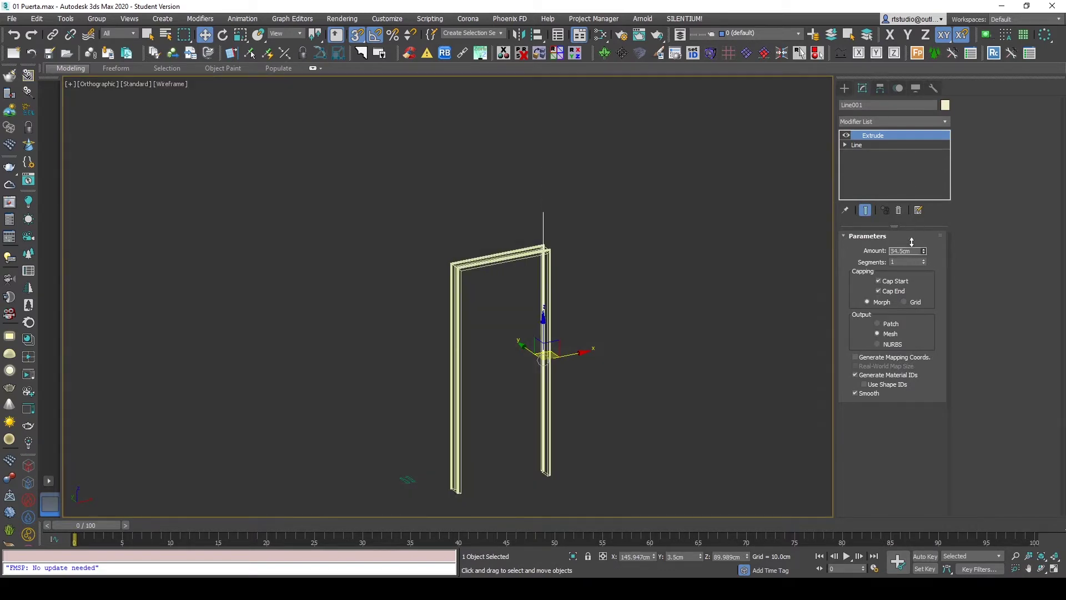
# Step: Raise the line's extrusion to 82.5 cm, check it in Top view, then delete the Extrude modifier
pyautogui.moveTo(911, 185); pyautogui.dragTo(913, 195)
pyautogui.moveTo(661, 321)
pyautogui.mouseDown(button='middle')
pyautogui.moveTo(604, 293)
pyautogui.moveTo(593, 301)
pyautogui.mouseUp(button='middle')
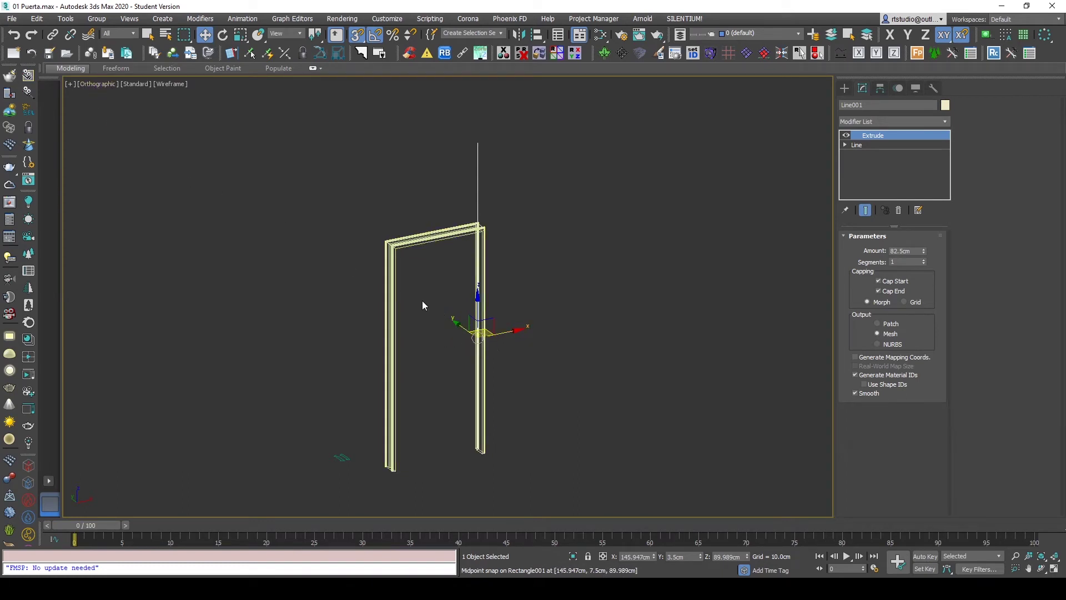
pyautogui.press('t')
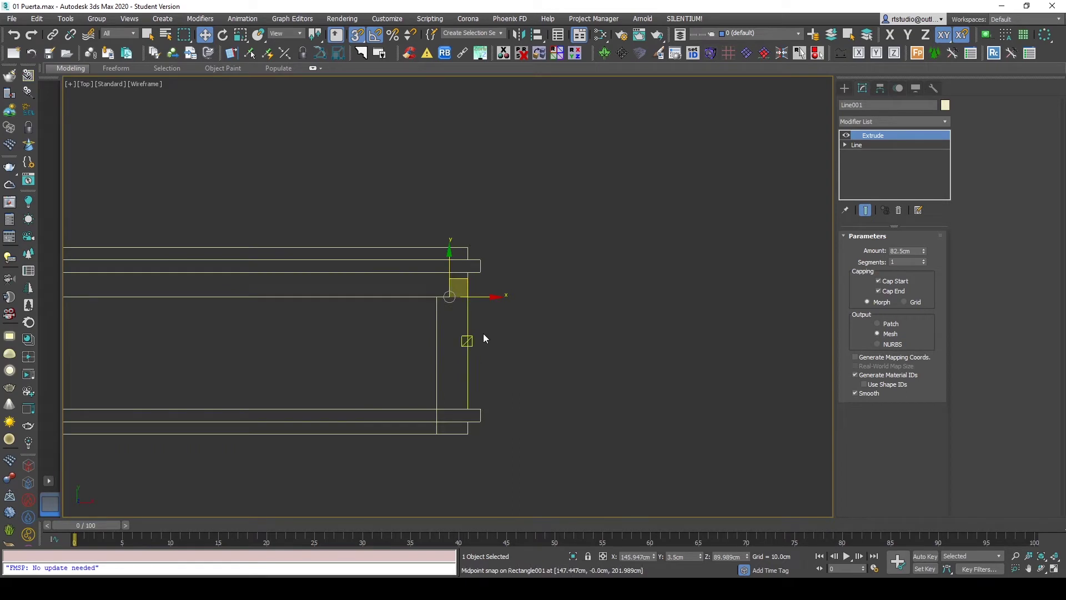
pyautogui.moveTo(462, 348)
pyautogui.keyDown('alt'); pyautogui.mouseDown(button='middle')
pyautogui.moveTo(531, 286)
pyautogui.moveTo(551, 290)
pyautogui.mouseUp(button='middle'); pyautogui.keyUp('alt')
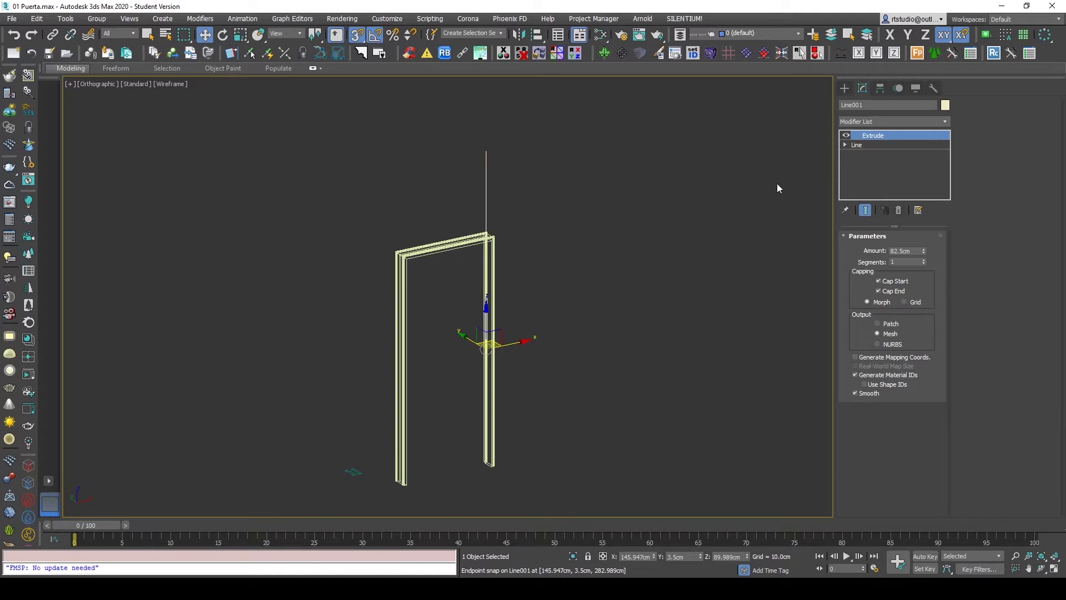
pyautogui.click(898, 210)
pyautogui.moveTo(572, 298); pyautogui.dragTo(579, 298, button='middle')
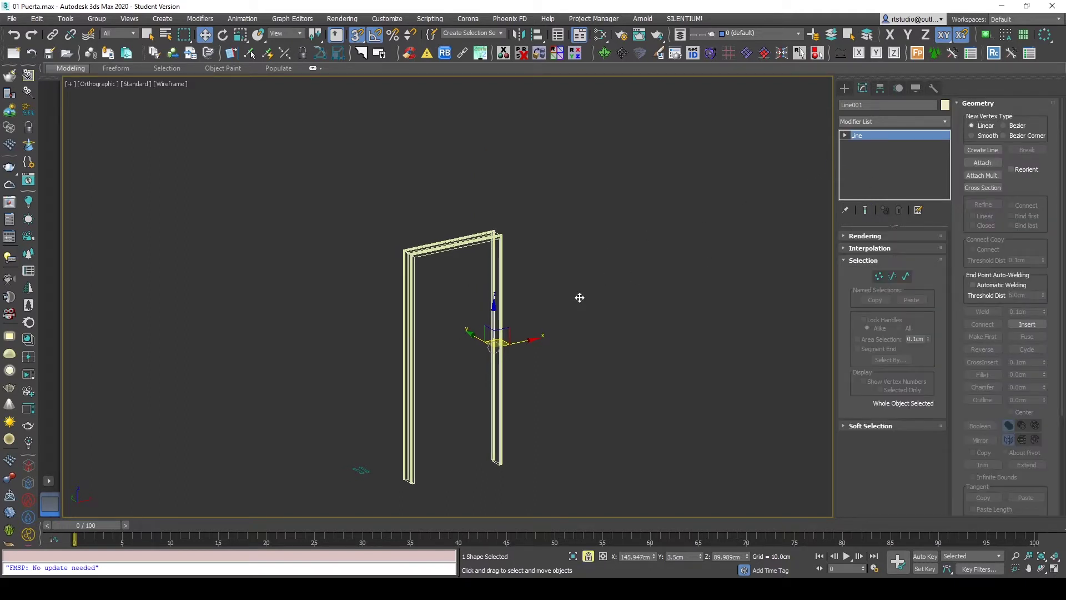
# Step: Rotate the line 90° about X and convert it to an Editable Spline
pyautogui.click(222, 34)
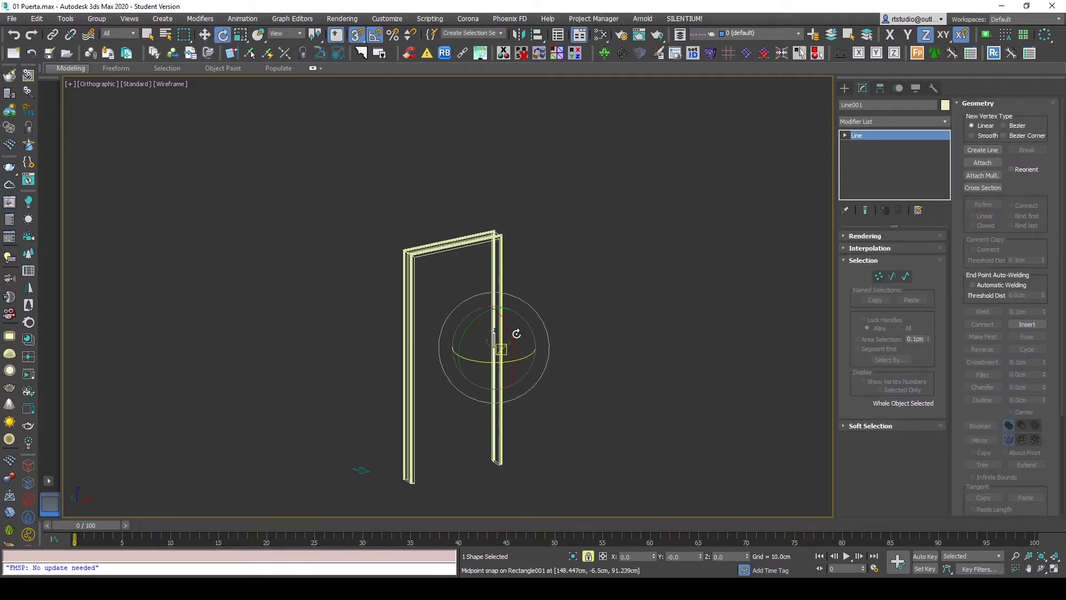
pyautogui.moveTo(510, 331); pyautogui.dragTo(503, 275)
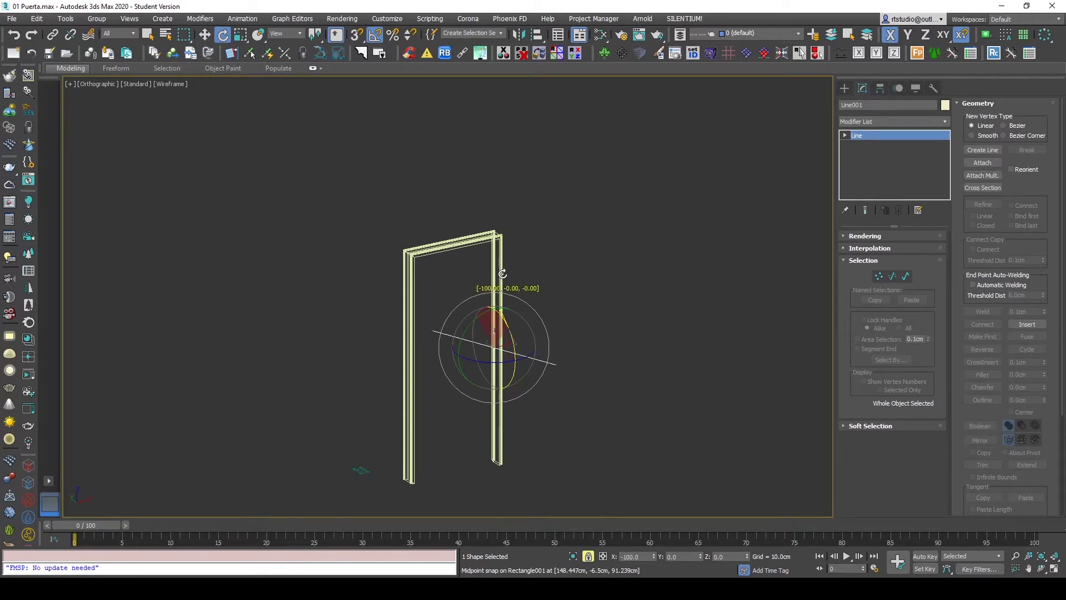
pyautogui.moveTo(503, 275); pyautogui.dragTo(491, 322)
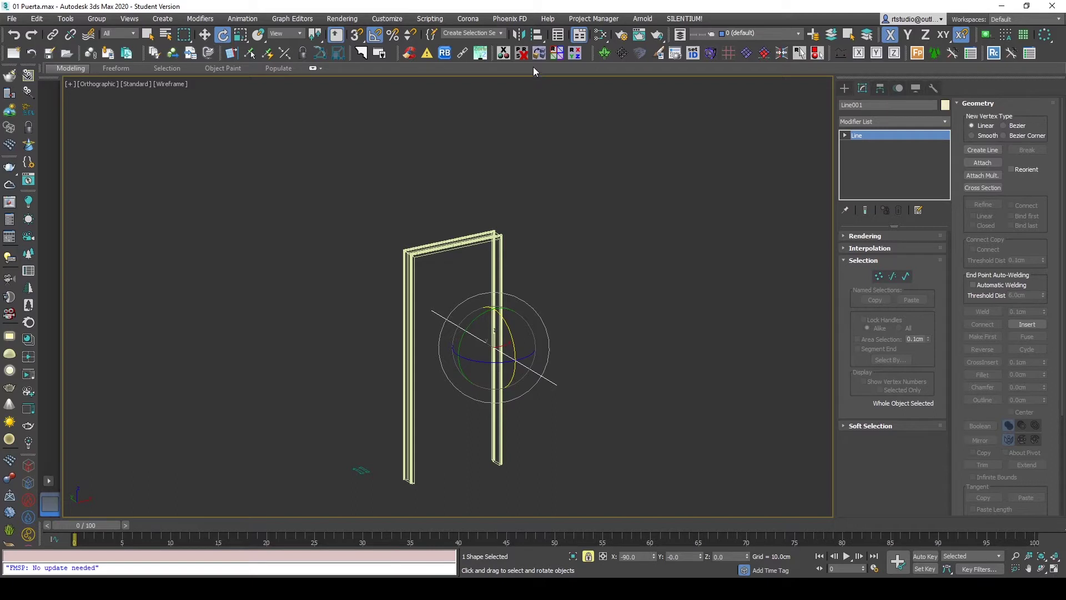
pyautogui.click(522, 54)
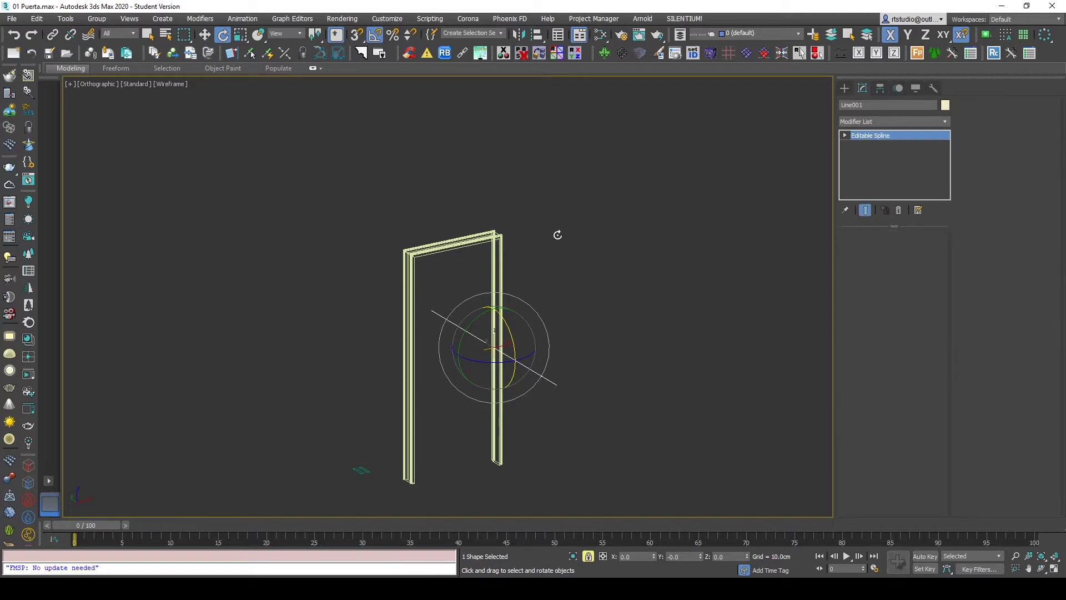
pyautogui.moveTo(505, 320); pyautogui.dragTo(616, 369)
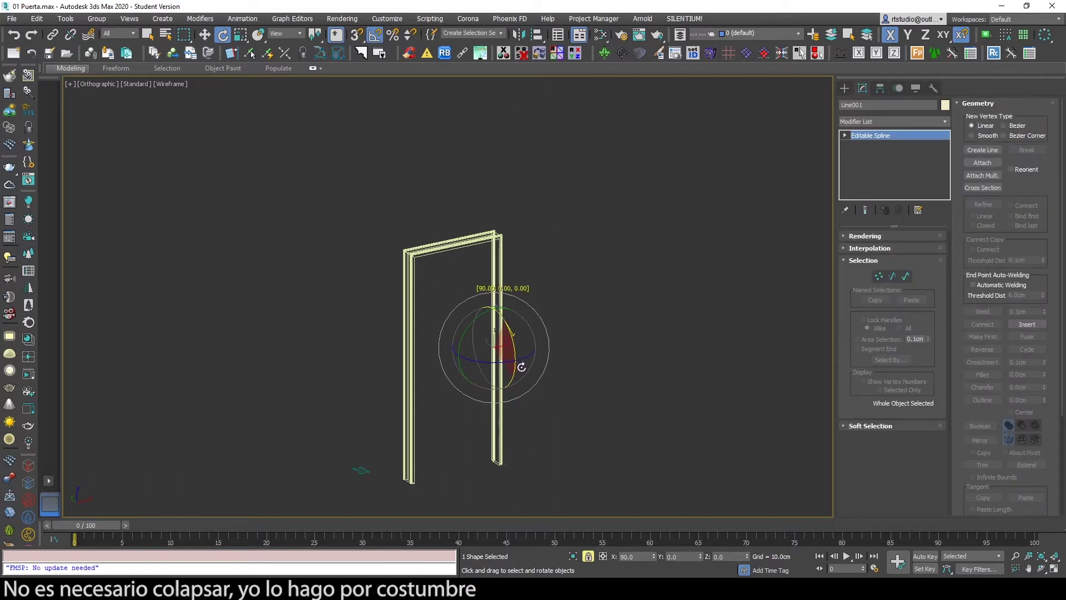
# Step: Extrude the rotated line into a panel of 91.5 cm, turning it about the Z axis
pyautogui.hotkey('ctrl', 'e')
pyautogui.press('F3')
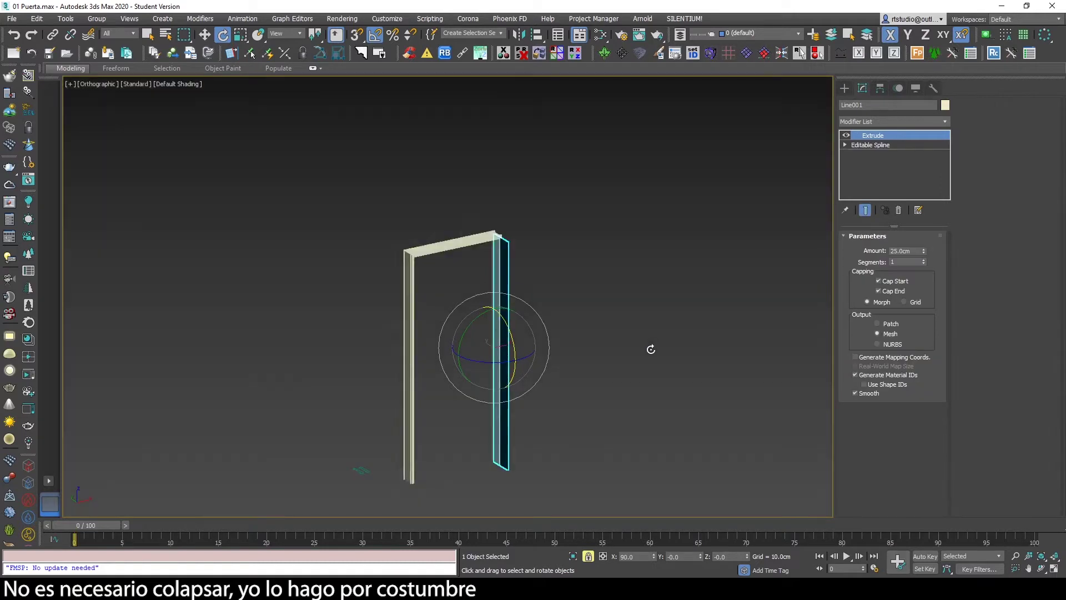
pyautogui.moveTo(925, 251); pyautogui.dragTo(925, 183)
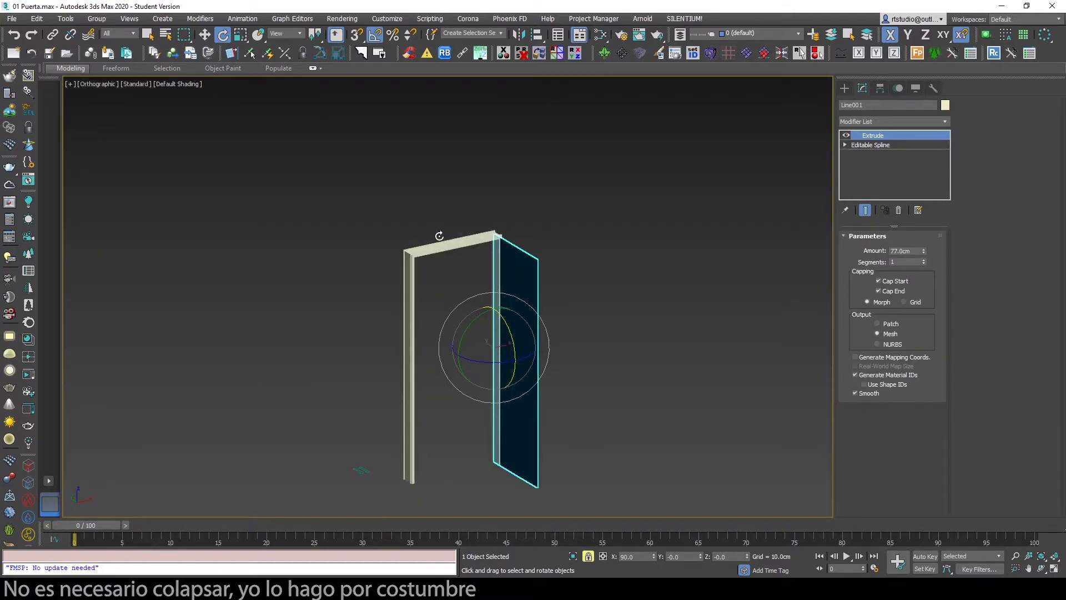
pyautogui.press('F7')
pyautogui.moveTo(593, 198); pyautogui.dragTo(614, 197)
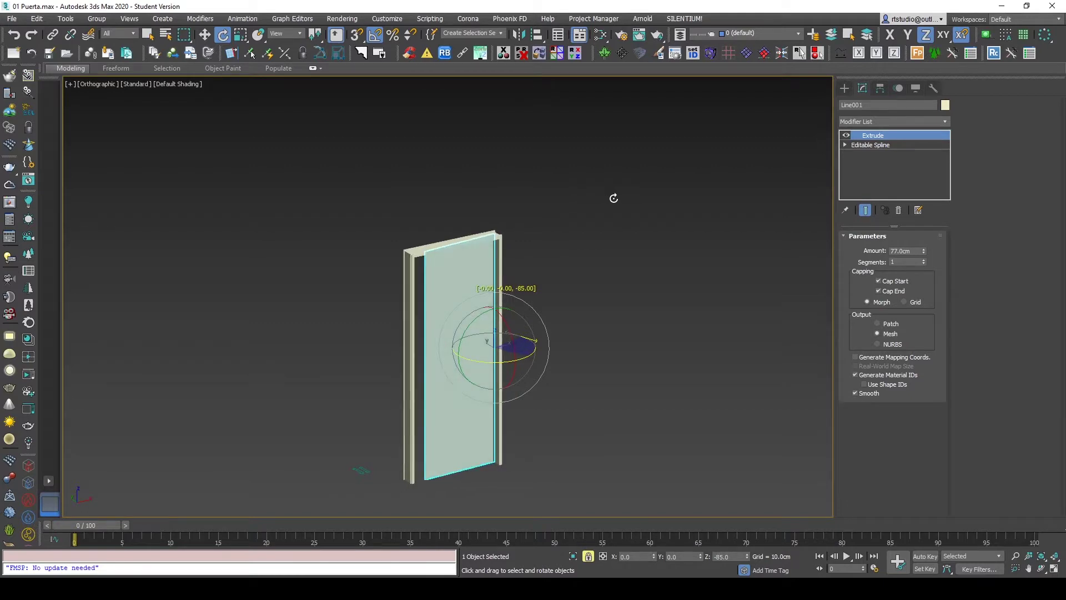
pyautogui.moveTo(923, 251); pyautogui.dragTo(923, 227)
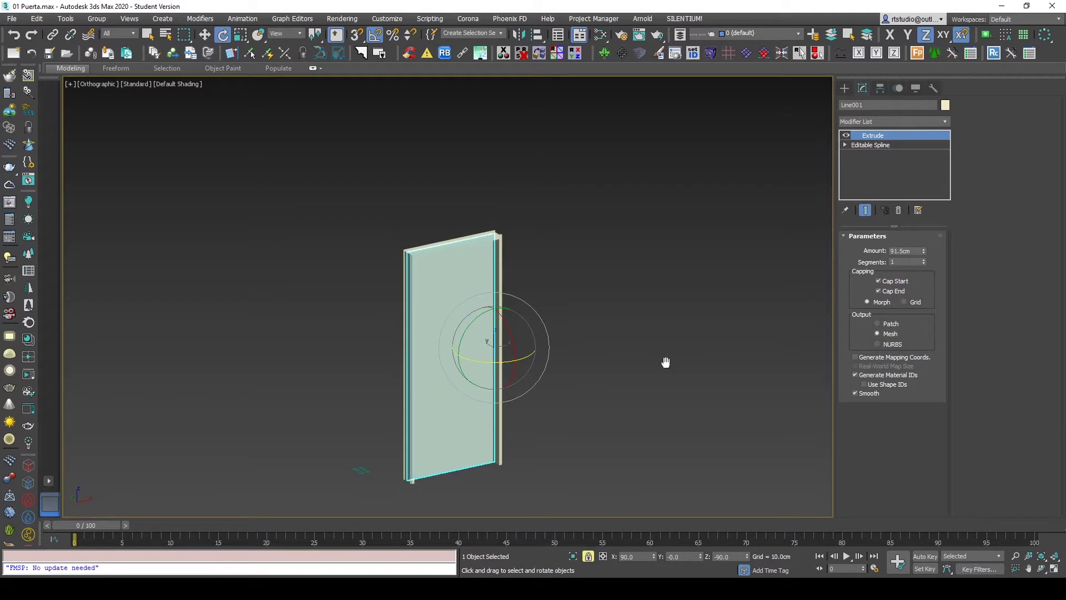
# Step: Delete the panel and switch to the Left view in wireframe
pyautogui.moveTo(665, 362); pyautogui.dragTo(656, 365, button='middle')
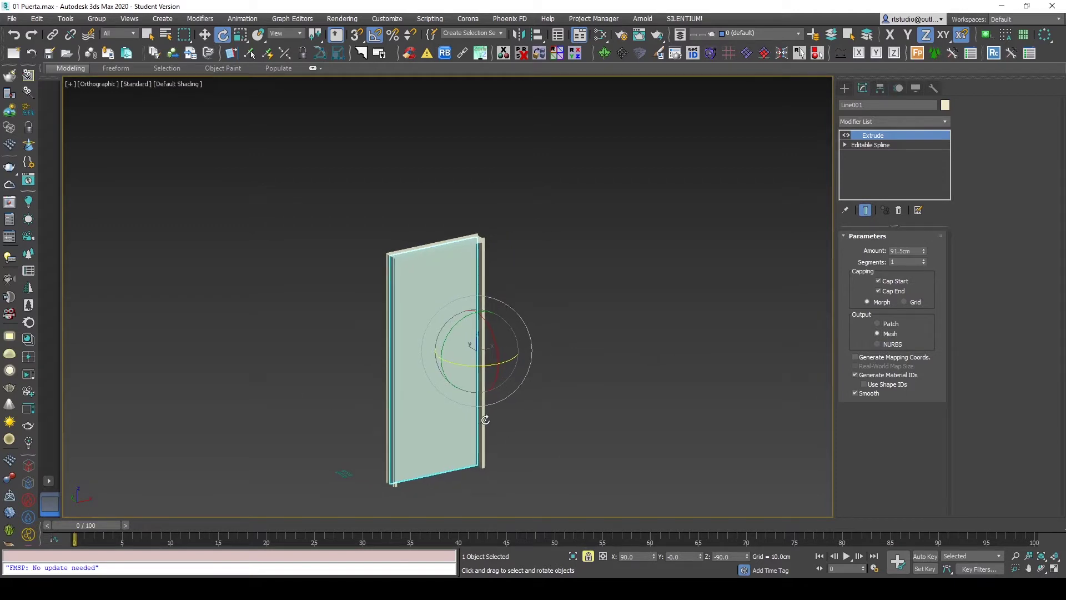
pyautogui.press('Delete')
pyautogui.press('l')
pyautogui.press('F3')
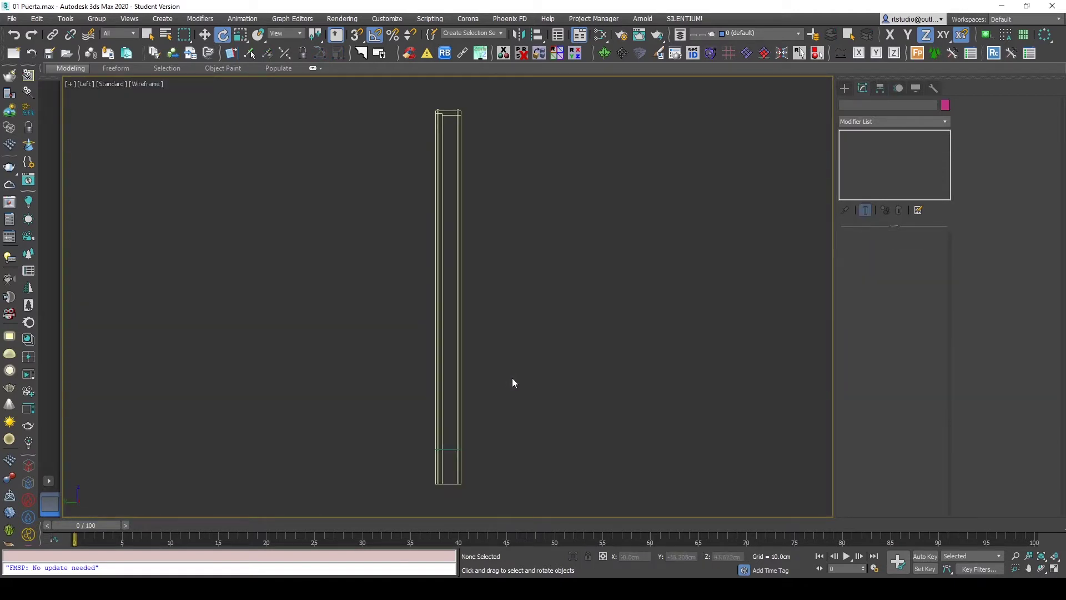
# Step: In Left view, draw a snapped line from the frame's top corner to its bottom corner
pyautogui.click(844, 88)
pyautogui.click(870, 164)
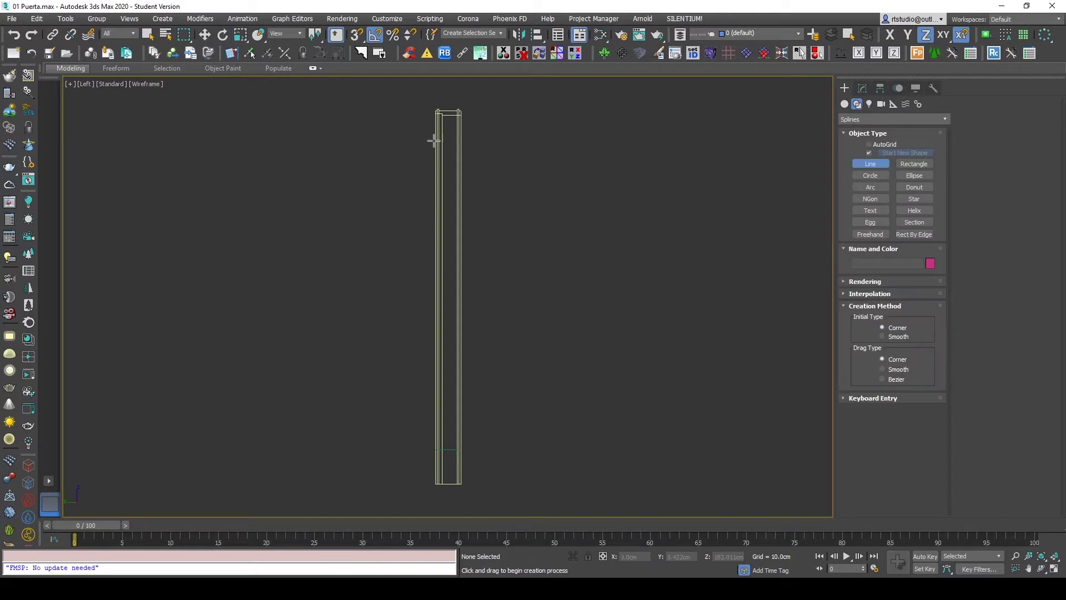
pyautogui.scroll(4, 443, 103)
pyautogui.scroll(4, 440, 102)
pyautogui.press('s')
pyautogui.click(449, 178)
pyautogui.scroll(-8, 478, 103)
pyautogui.scroll(5, 479, 319)
pyautogui.scroll(3, 464, 400)
pyautogui.click(476, 464)
pyautogui.scroll(-6, 526, 404)
pyautogui.rightClick(612, 310)
pyautogui.press('e')
pyautogui.scroll(-3, 613, 308)
# Step: Extrude the line across the frame opening to about -92 cm
pyautogui.keyDown('alt'); pyautogui.moveTo(647, 281); pyautogui.dragTo(585, 315, button='middle'); pyautogui.keyUp('alt')
pyautogui.scroll(3, 605, 289)
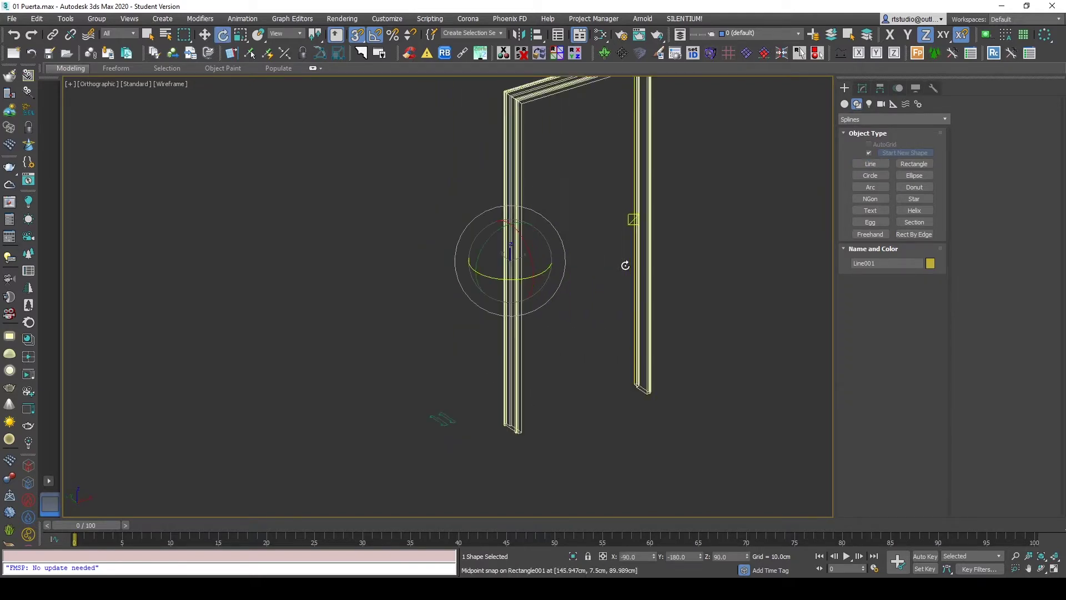
pyautogui.keyDown('alt'); pyautogui.moveTo(623, 266); pyautogui.dragTo(542, 332, button='middle'); pyautogui.keyUp('alt')
pyautogui.press('F3')
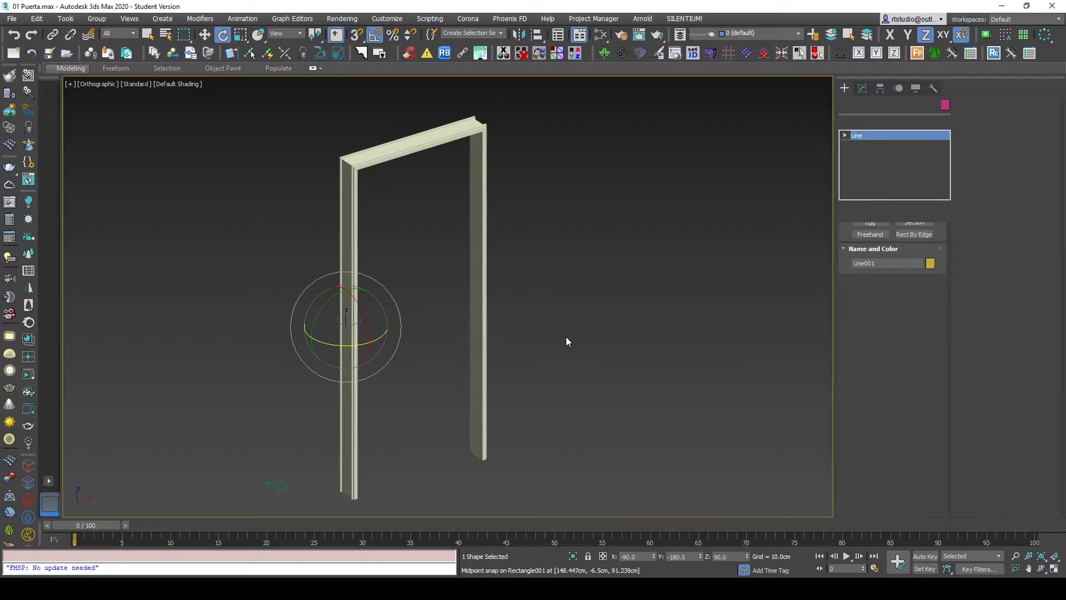
pyautogui.hotkey('ctrl', 'e')
pyautogui.press('F3')
pyautogui.moveTo(923, 250); pyautogui.dragTo(940, 375)
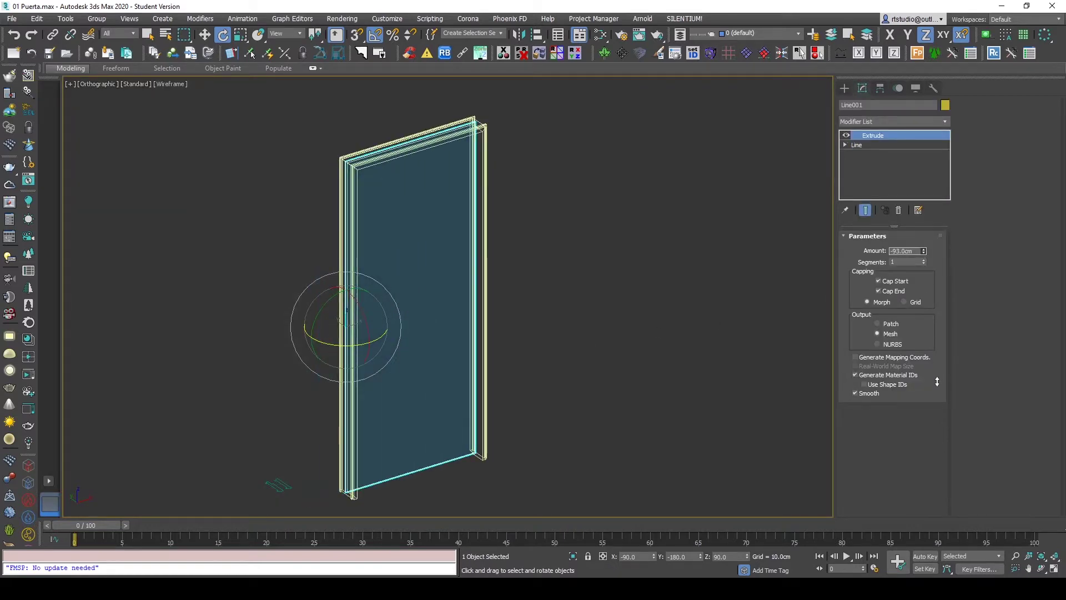
pyautogui.moveTo(559, 388)
pyautogui.mouseDown(button='middle')
pyautogui.moveTo(569, 343)
pyautogui.moveTo(638, 285)
pyautogui.mouseUp(button='middle')
# Step: Inspect the door leaf from back and front, then return to its base Line in the stack
pyautogui.scroll(4, 514, 402)
pyautogui.press('F3')
pyautogui.moveTo(562, 394)
pyautogui.keyDown('alt'); pyautogui.mouseDown(button='middle')
pyautogui.moveTo(410, 393)
pyautogui.moveTo(428, 402)
pyautogui.mouseUp(button='middle'); pyautogui.keyUp('alt')
pyautogui.scroll(-5, 428, 402)
pyautogui.keyDown('alt'); pyautogui.moveTo(491, 317); pyautogui.dragTo(500, 362, button='middle'); pyautogui.keyUp('alt')
pyautogui.scroll(2, 500, 361)
pyautogui.press('F3')
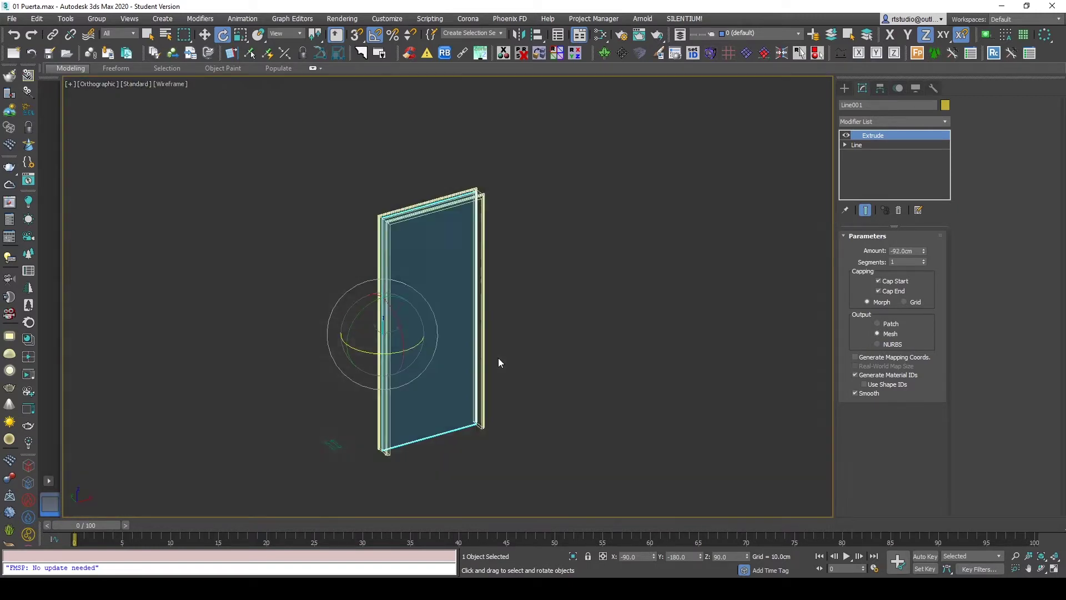
pyautogui.moveTo(557, 292); pyautogui.dragTo(593, 288, button='middle')
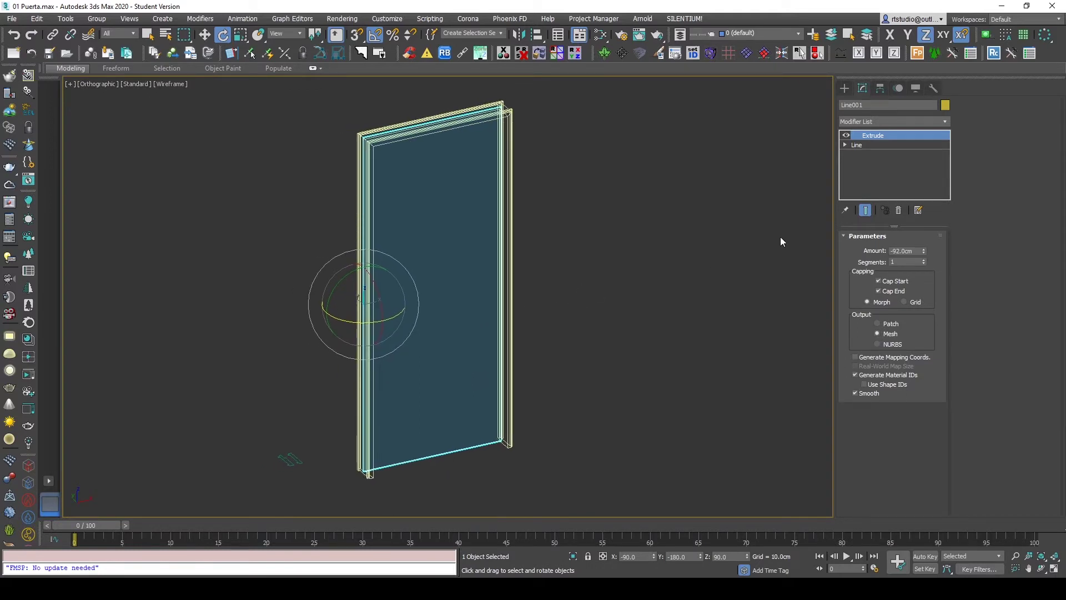
pyautogui.click(854, 145)
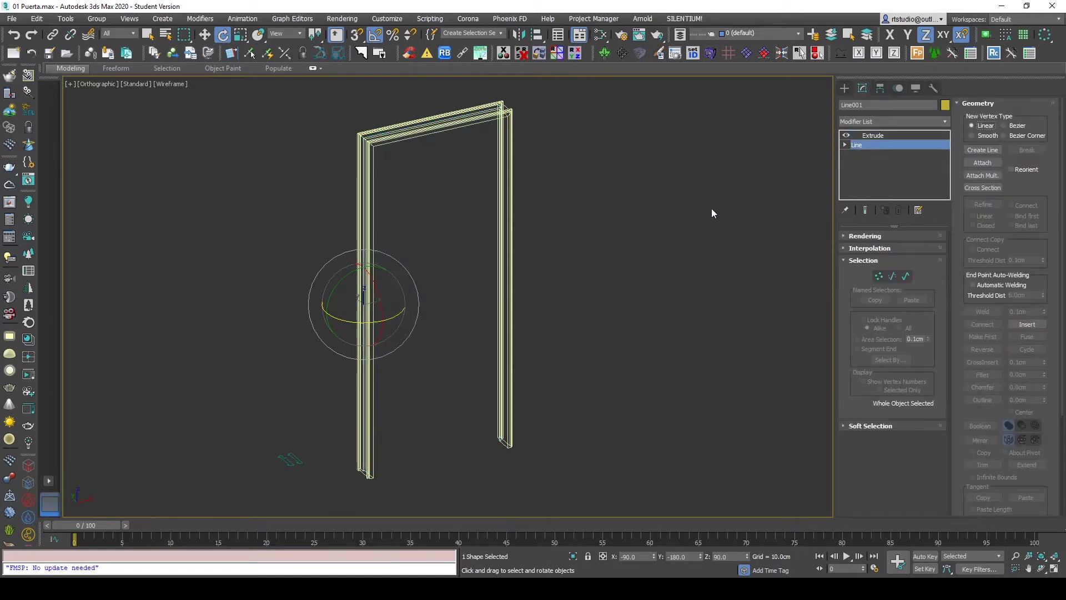
# Step: Apply Normalize Spline to the leaf's line, normalizing by 20 cm segment length
pyautogui.rightClick(650, 228)
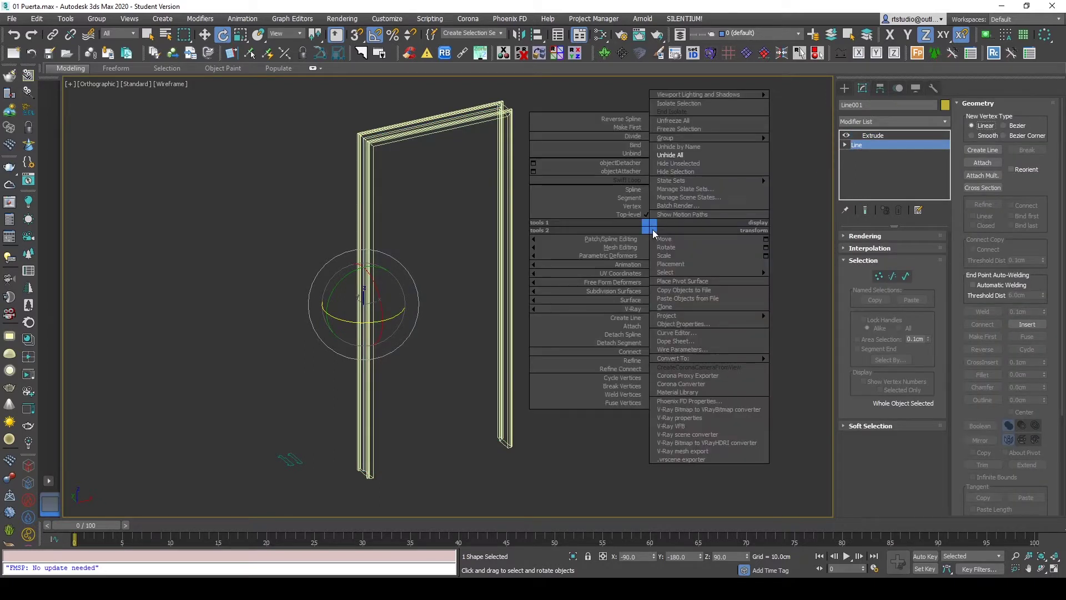
pyautogui.moveTo(600, 239)
pyautogui.click(503, 297)
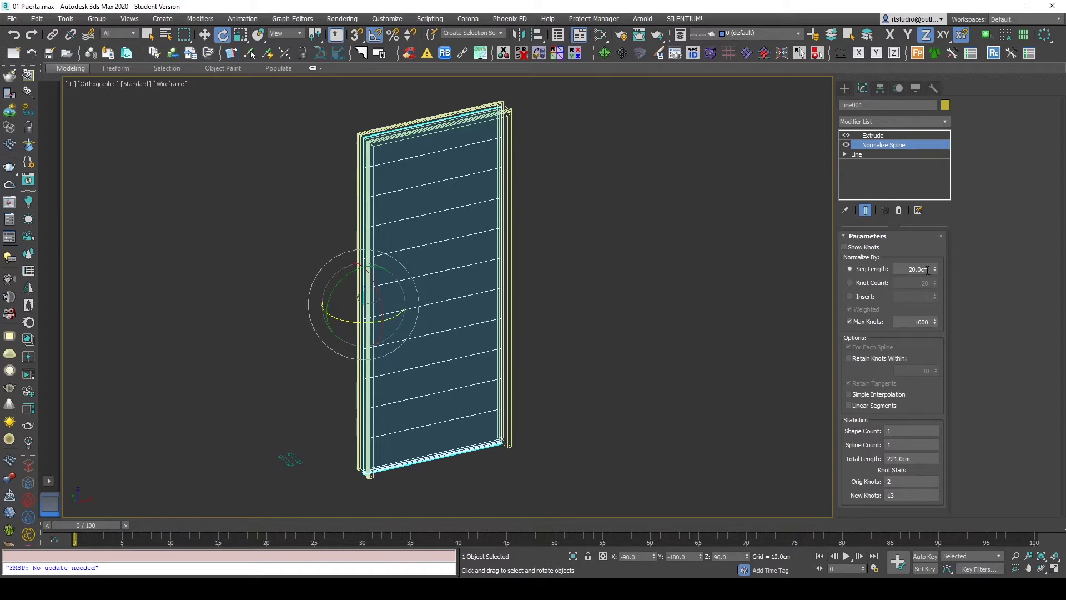
pyautogui.click(873, 284)
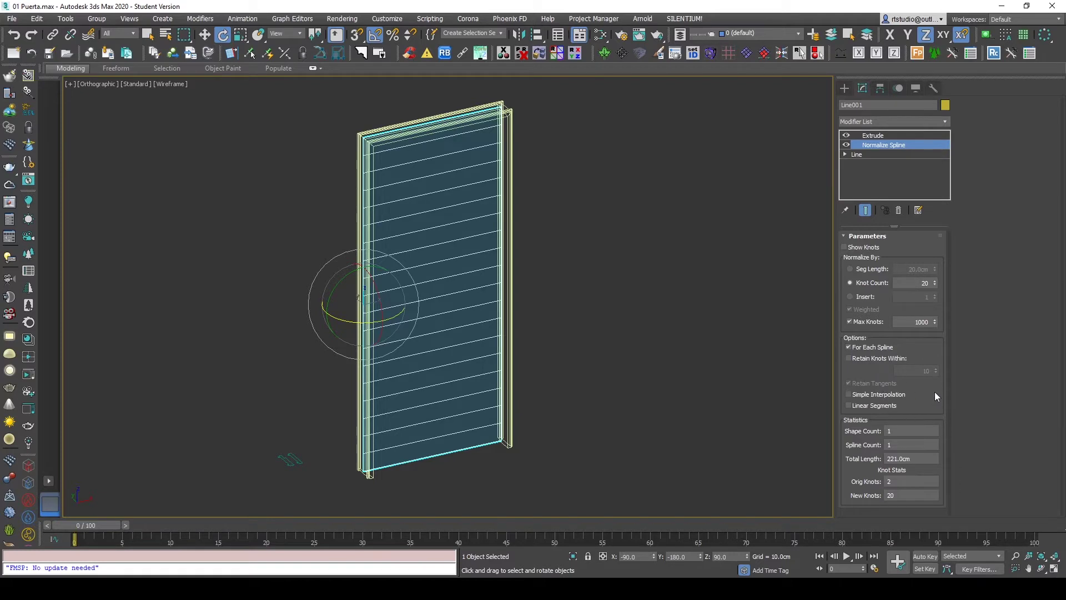
pyautogui.doubleClick(915, 283)
pyautogui.click(871, 269)
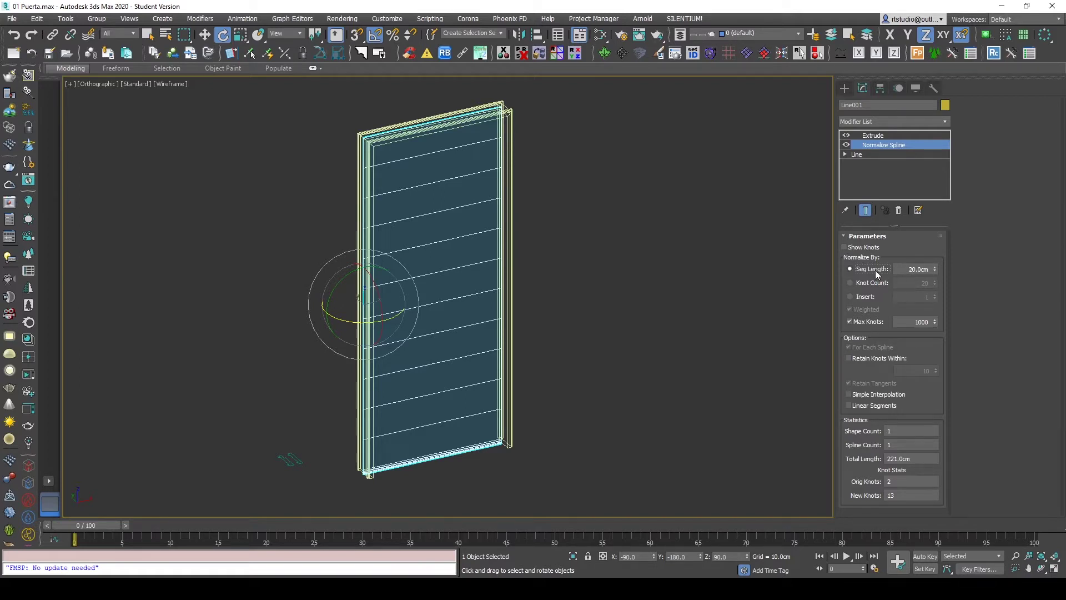
pyautogui.click(931, 268)
# Step: Close the gtools Ivy tool window
pyautogui.click(604, 54)
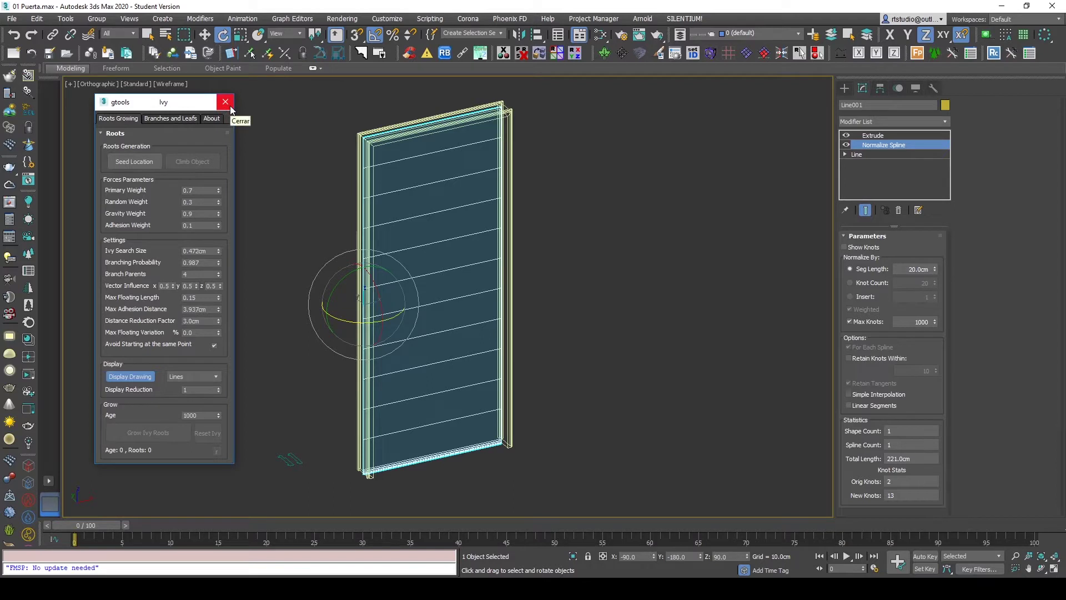
pyautogui.click(230, 106)
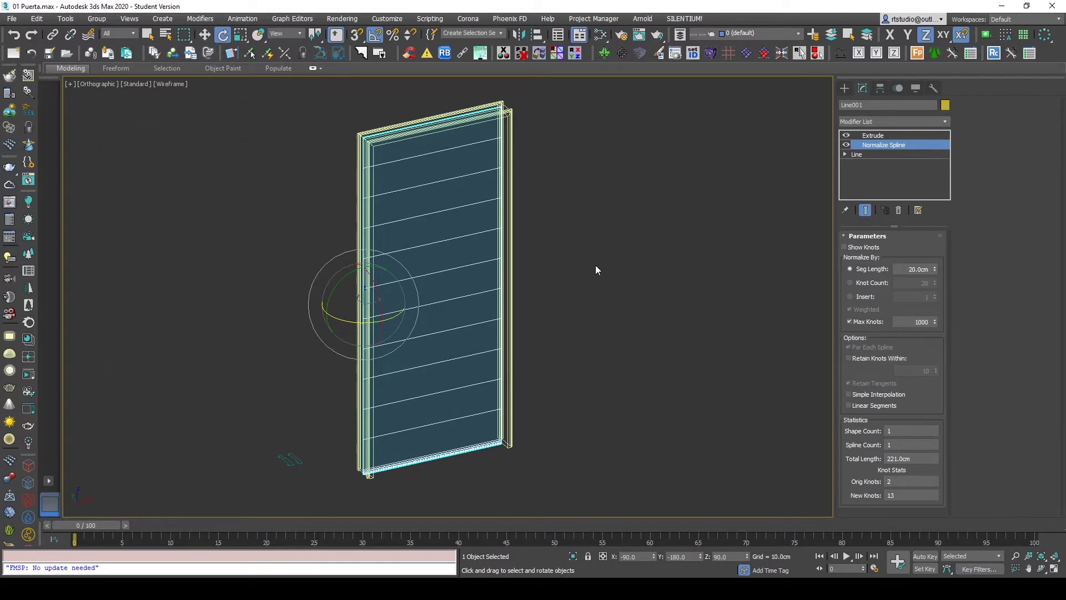
pyautogui.moveTo(579, 416)
pyautogui.keyDown('alt'); pyautogui.mouseDown(button='middle')
pyautogui.moveTo(593, 417)
pyautogui.moveTo(584, 418)
pyautogui.mouseUp(button='middle'); pyautogui.keyUp('alt')
pyautogui.scroll(5, 498, 444)
pyautogui.scroll(-5, 499, 442)
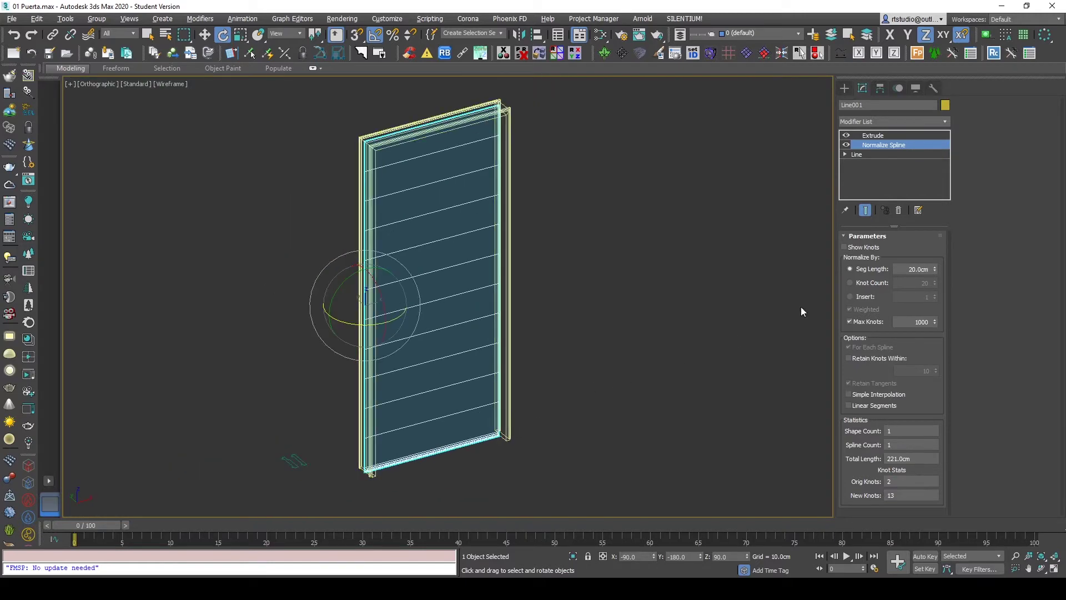
# Step: Try a 10 cm Normalize Spline segment length
pyautogui.doubleClick(908, 269)
pyautogui.write('10')
pyautogui.press('Return')
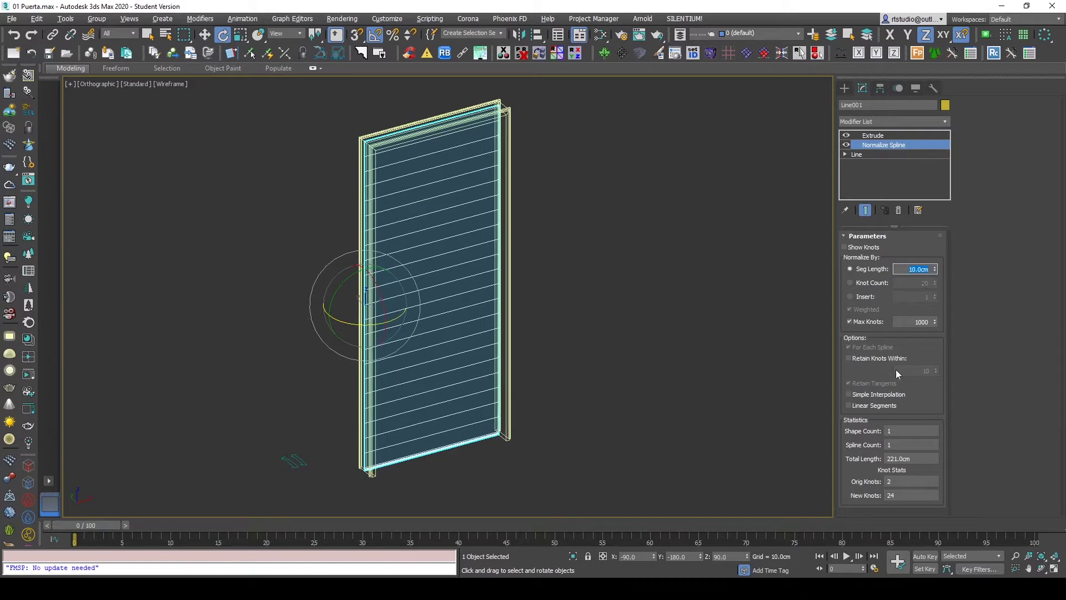
pyautogui.click(865, 270)
pyautogui.keyDown('alt'); pyautogui.moveTo(619, 365); pyautogui.dragTo(618, 351, button='middle'); pyautogui.keyUp('alt')
# Step: Set the Normalize Spline segment length back to 20 cm
pyautogui.moveTo(906, 269); pyautogui.dragTo(951, 265)
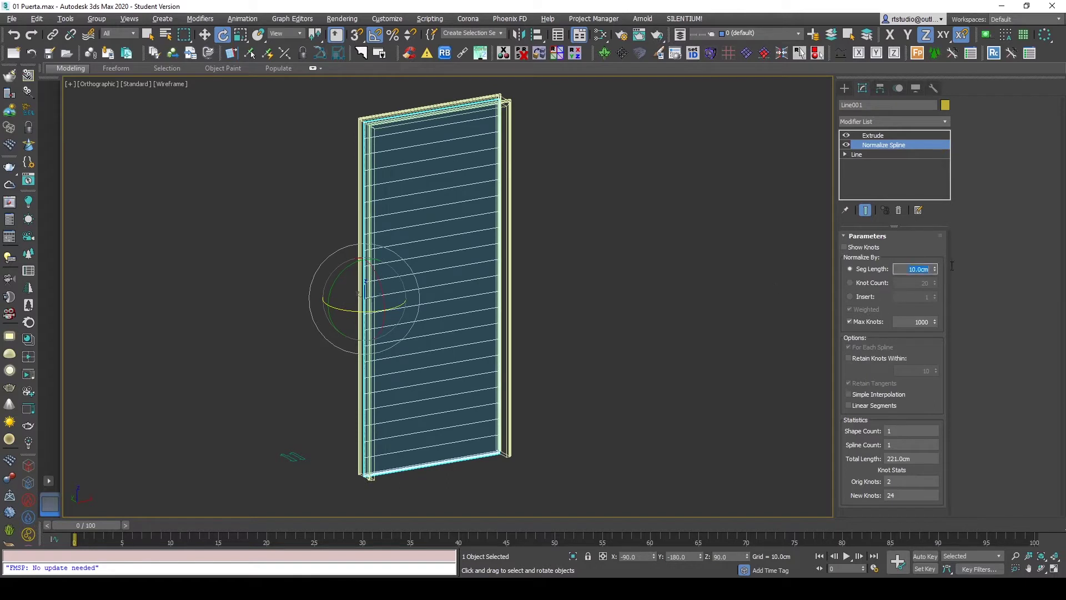
pyautogui.write('20')
pyautogui.press('Return')
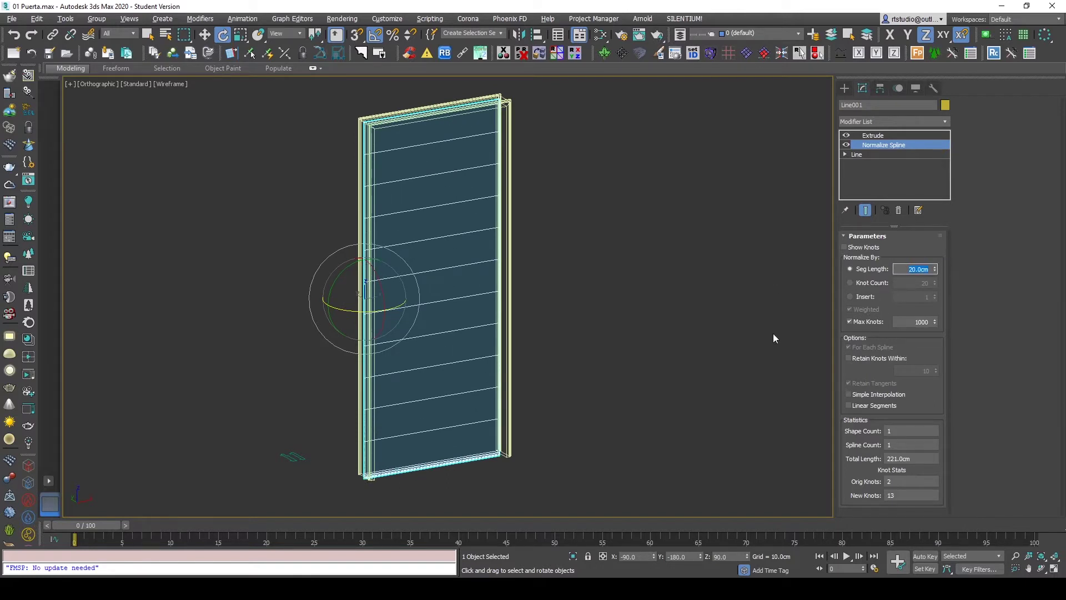
pyautogui.scroll(3, 364, 492)
pyautogui.scroll(3, 435, 461)
pyautogui.scroll(2, 433, 448)
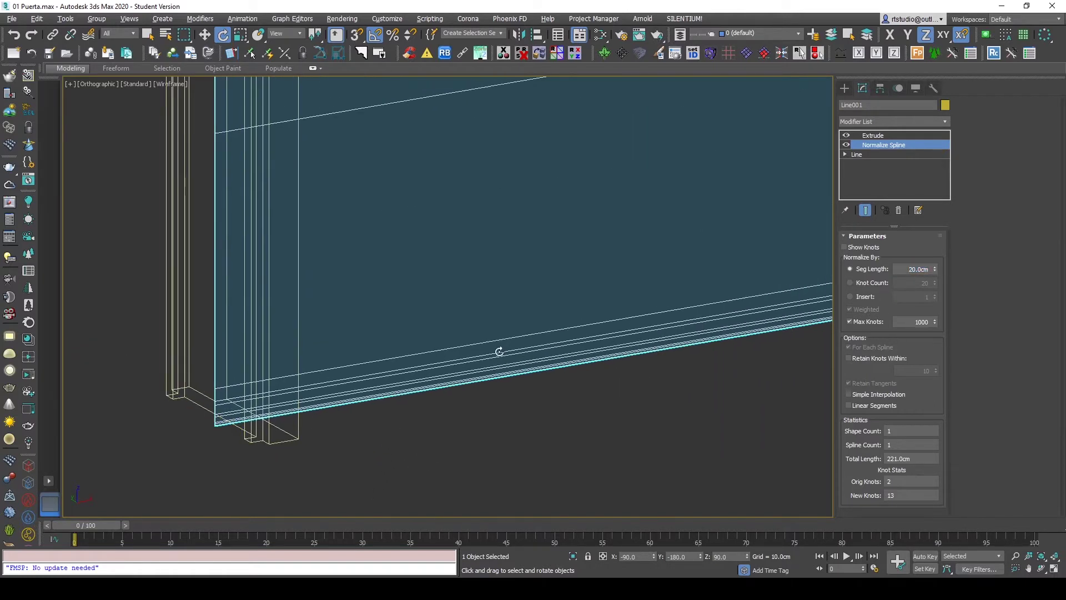
# Step: Convert two vertices of the door outline to sharp Corner vertices
pyautogui.click(872, 135)
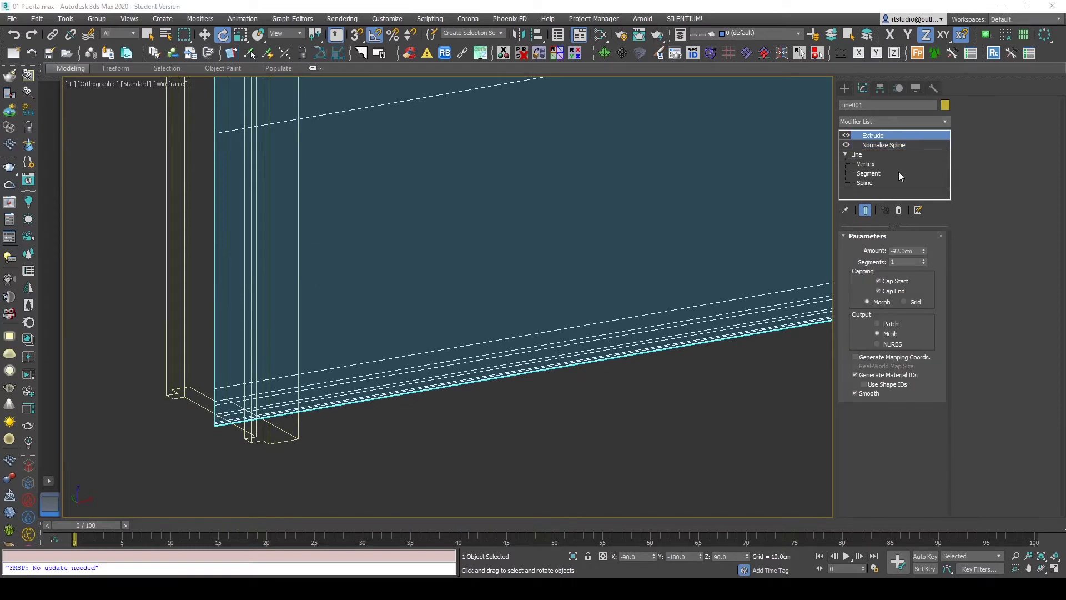
pyautogui.click(866, 164)
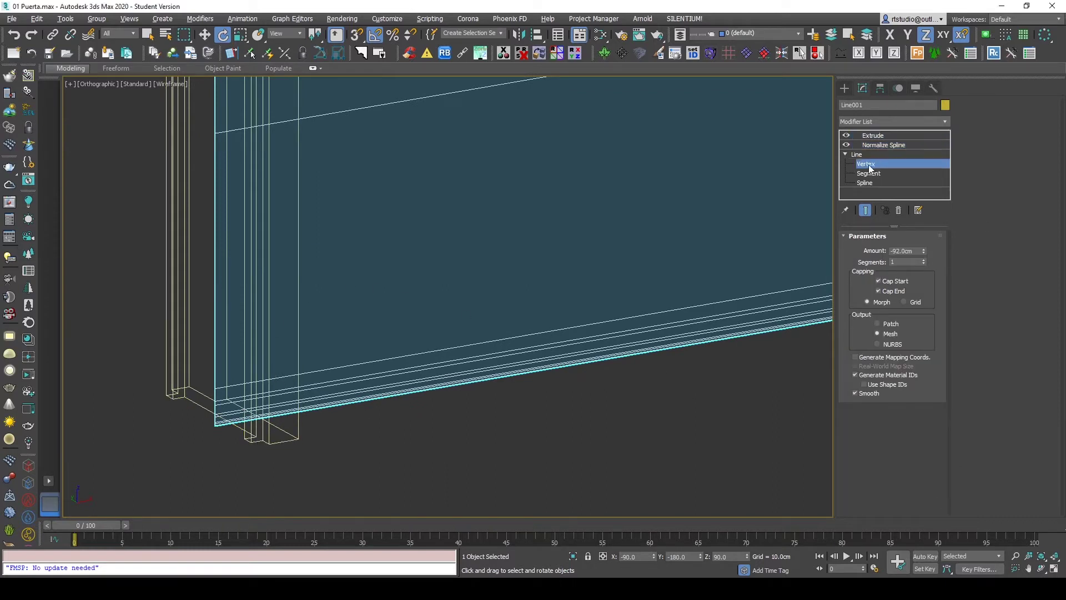
pyautogui.scroll(-5, 350, 398)
pyautogui.moveTo(398, 433); pyautogui.dragTo(366, 383)
pyautogui.keyDown('alt'); pyautogui.moveTo(377, 388); pyautogui.dragTo(374, 362, button='middle'); pyautogui.keyUp('alt')
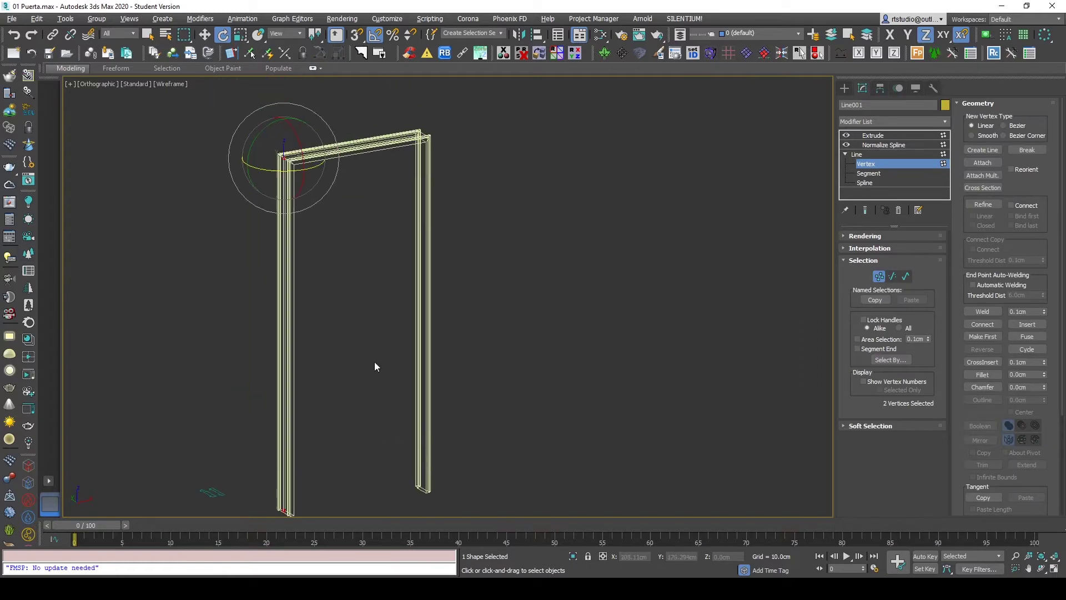
pyautogui.rightClick(374, 287)
pyautogui.click(353, 191)
pyautogui.keyDown('alt'); pyautogui.moveTo(352, 202); pyautogui.dragTo(367, 188, button='middle'); pyautogui.keyUp('alt')
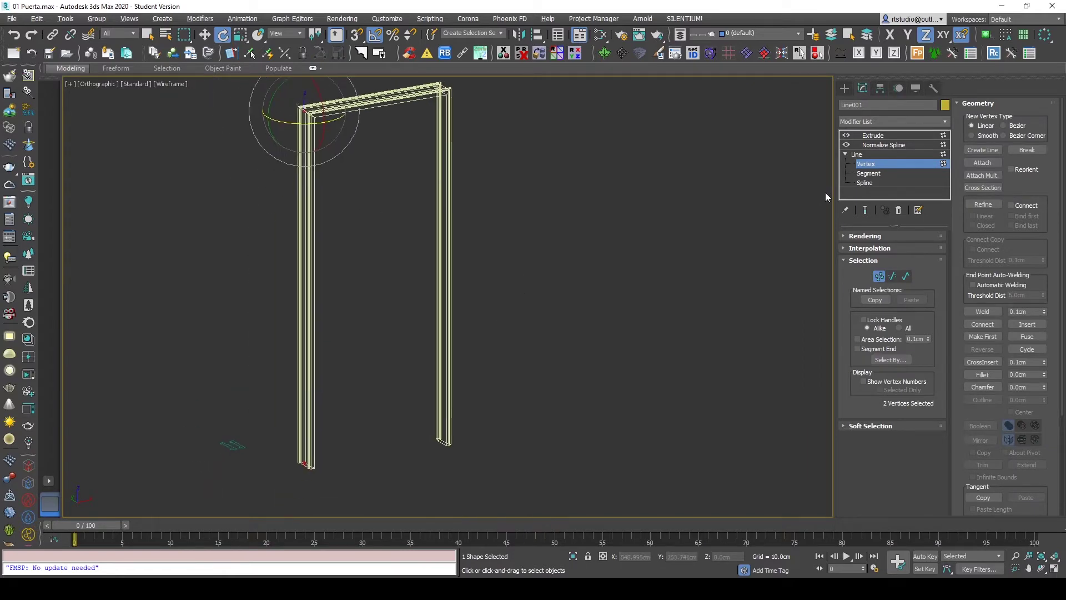
pyautogui.click(877, 164)
# Step: Enable Linear Segments in Normalize Spline, keeping the 20 cm segment length
pyautogui.click(882, 145)
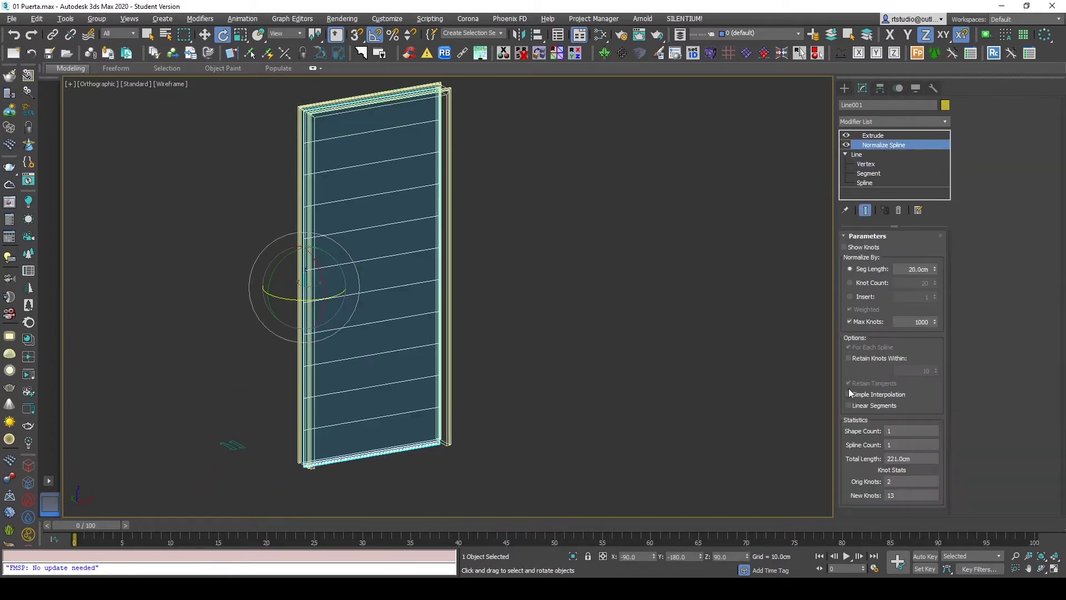
pyautogui.scroll(5, 266, 463)
pyautogui.scroll(1, 777, 438)
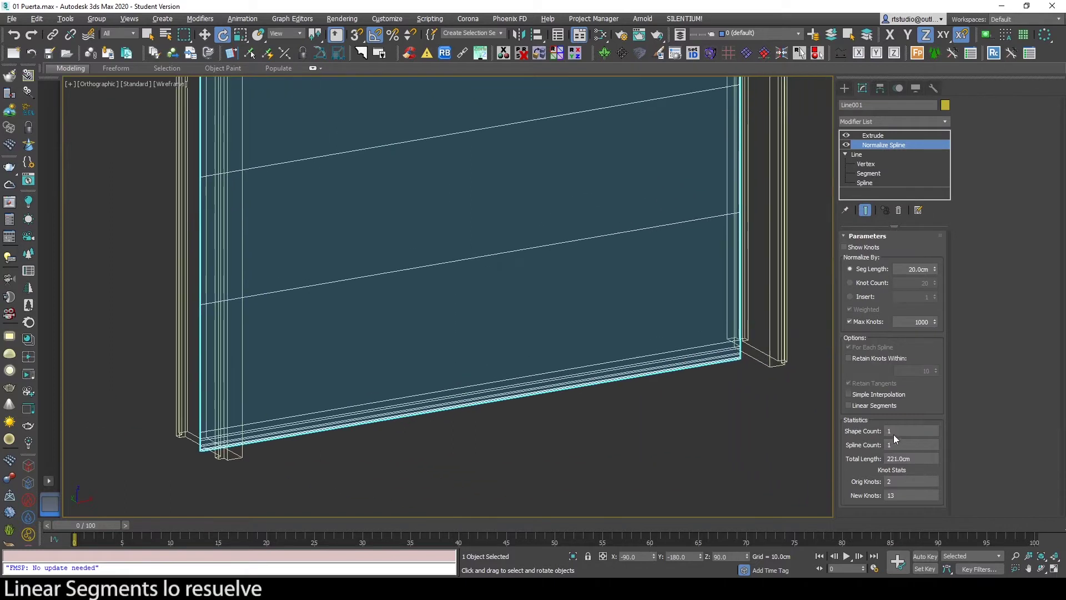
pyautogui.click(884, 405)
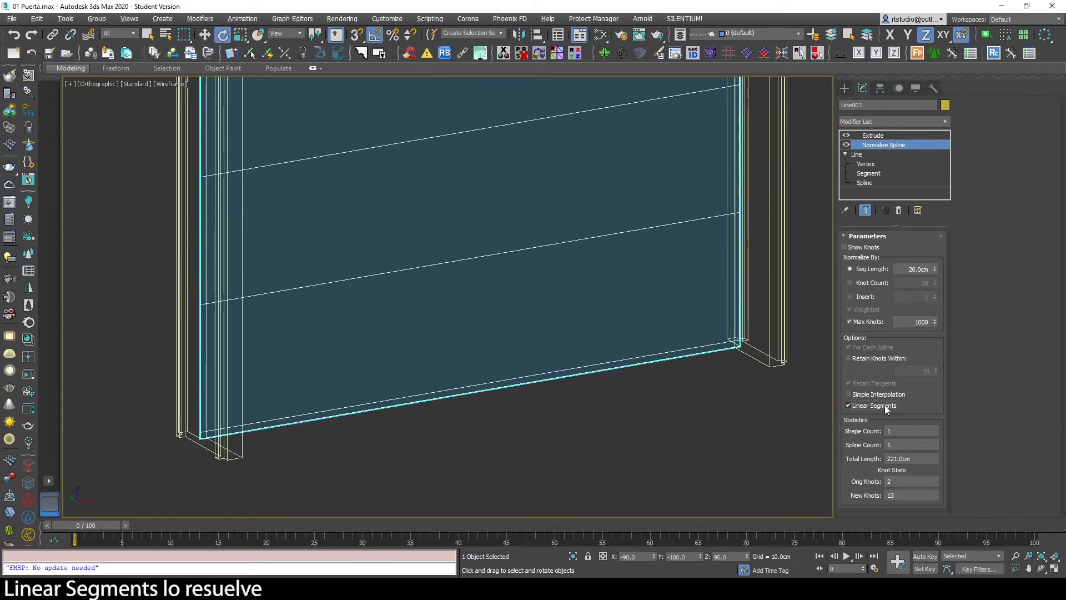
pyautogui.click(866, 322)
pyautogui.click(866, 297)
pyautogui.click(871, 271)
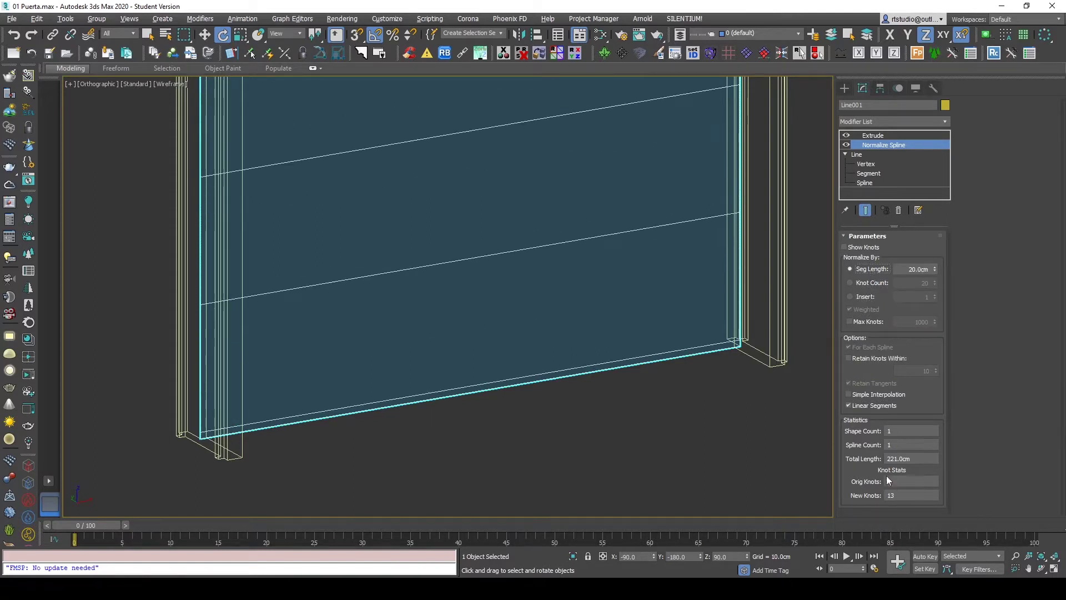
# Step: Check the extruded door shaded with edged faces, then return to wireframe
pyautogui.click(881, 136)
pyautogui.press('F3')
pyautogui.moveTo(670, 390)
pyautogui.mouseDown(button='middle')
pyautogui.moveTo(570, 461)
pyautogui.moveTo(587, 446)
pyautogui.moveTo(618, 464)
pyautogui.moveTo(683, 465)
pyautogui.moveTo(630, 465)
pyautogui.mouseUp(button='middle')
pyautogui.press('F4')
pyautogui.moveTo(548, 432)
pyautogui.keyDown('alt'); pyautogui.mouseDown(button='middle')
pyautogui.moveTo(414, 435)
pyautogui.moveTo(516, 383)
pyautogui.mouseUp(button='middle'); pyautogui.keyUp('alt')
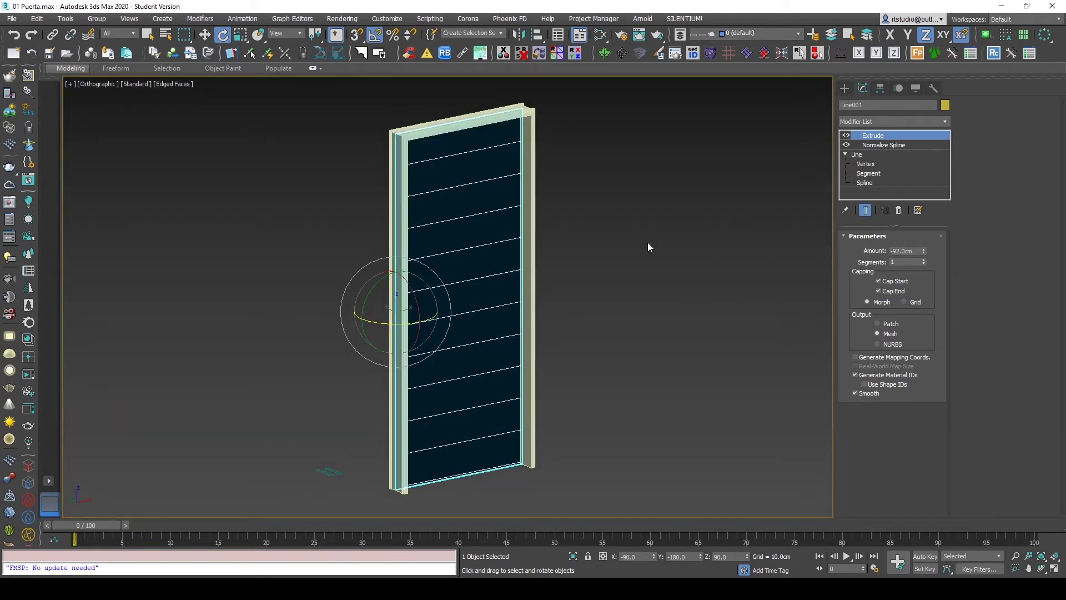
pyautogui.press('F3')
# Step: Add a Chamfer modifier to the door with Min. Angle turned off
pyautogui.scroll(2, 481, 488)
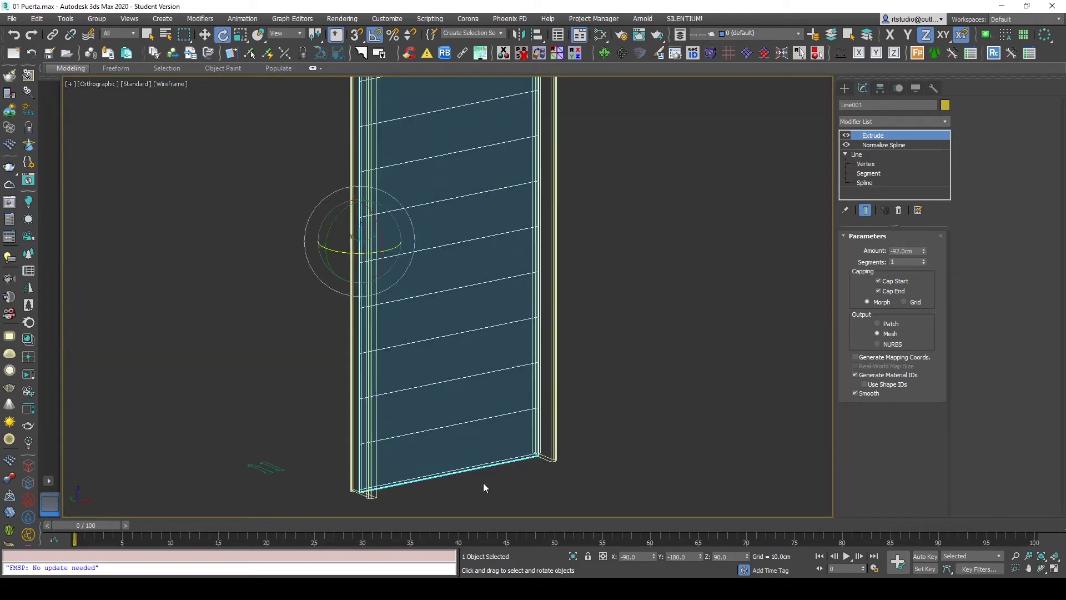
pyautogui.rightClick(623, 348)
pyautogui.moveTo(578, 369)
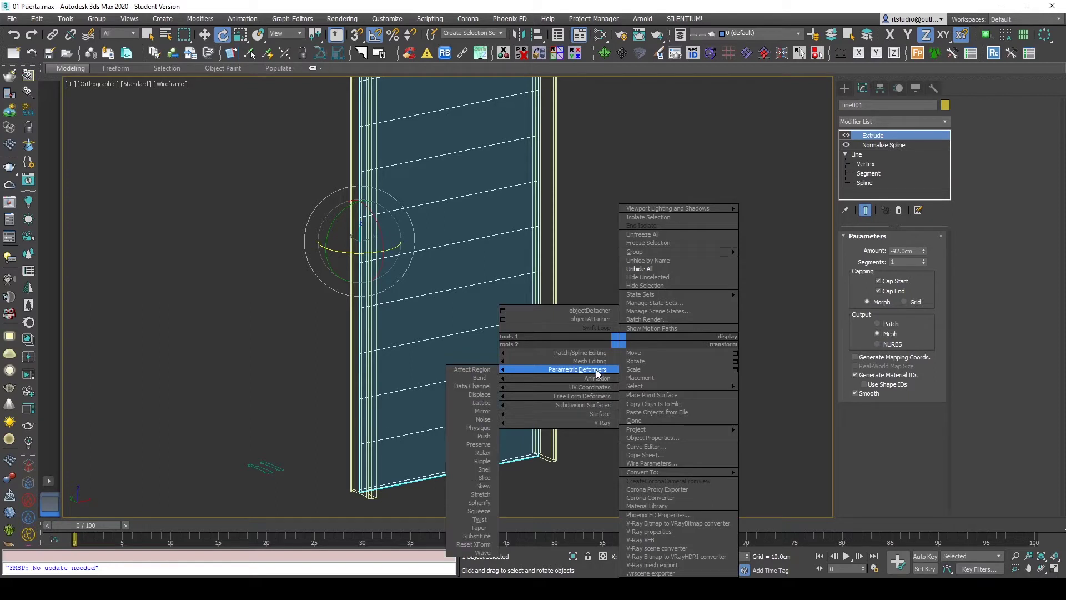
pyautogui.click(479, 369)
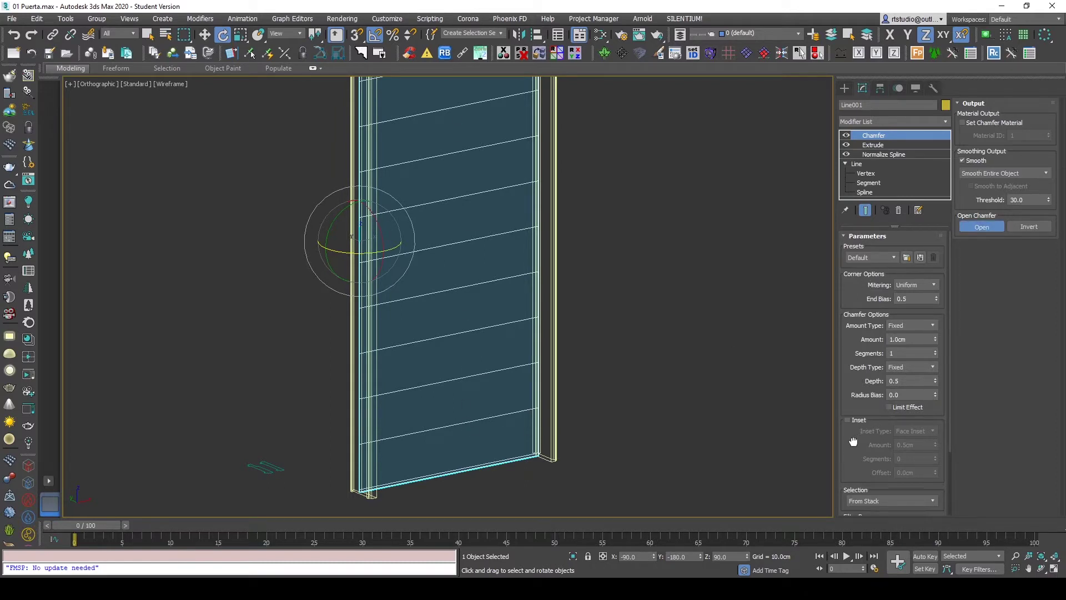
pyautogui.scroll(-3, 866, 433)
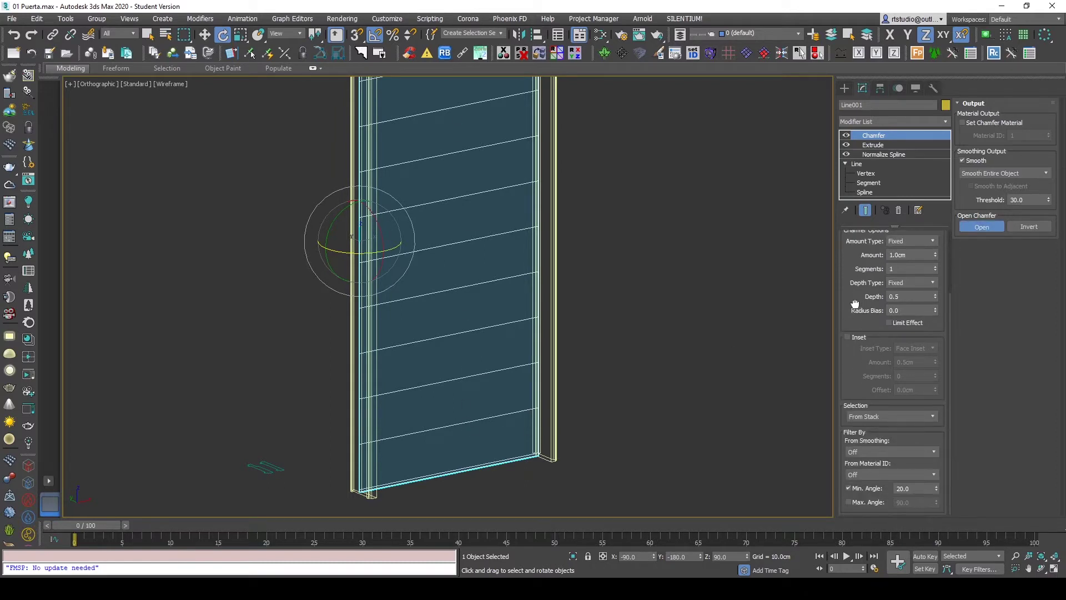
pyautogui.click(854, 487)
pyautogui.scroll(3, 501, 477)
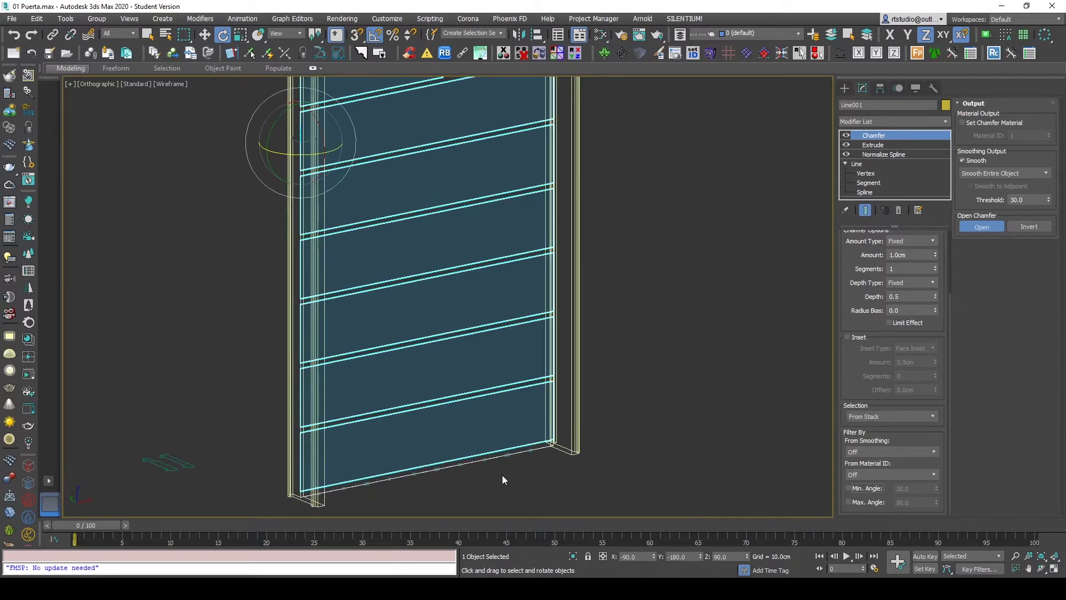
pyautogui.scroll(3, 504, 471)
# Step: Set the Chamfer amount to 0 cm in a shaded view
pyautogui.press('F3')
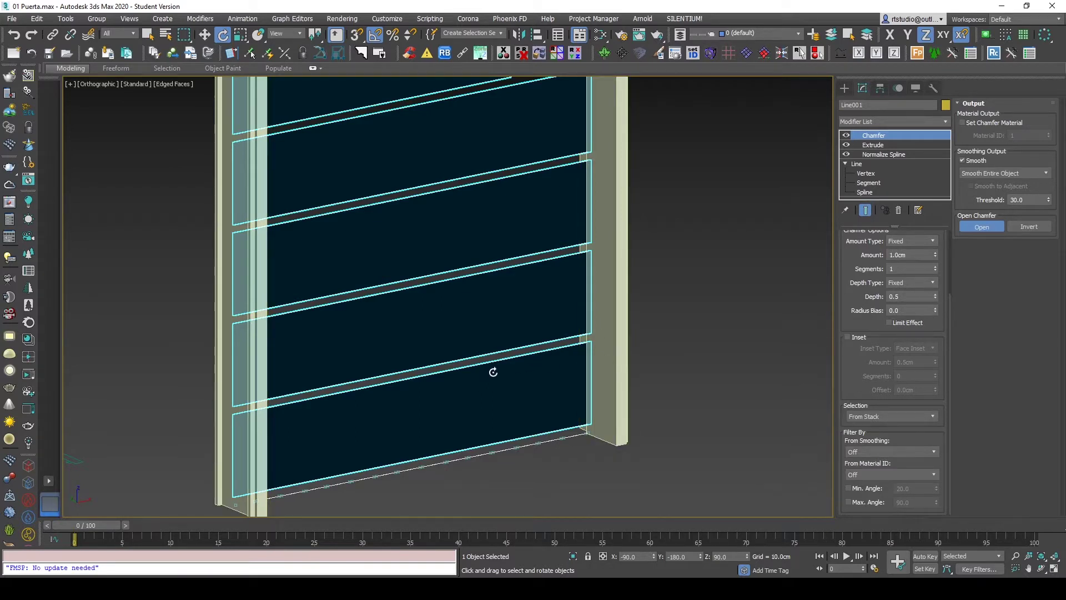
pyautogui.press('w')
pyautogui.press('space')
pyautogui.moveTo(511, 366)
pyautogui.keyDown('alt'); pyautogui.mouseDown(button='middle')
pyautogui.moveTo(549, 333)
pyautogui.moveTo(525, 371)
pyautogui.mouseUp(button='middle'); pyautogui.keyUp('alt')
pyautogui.click(916, 256)
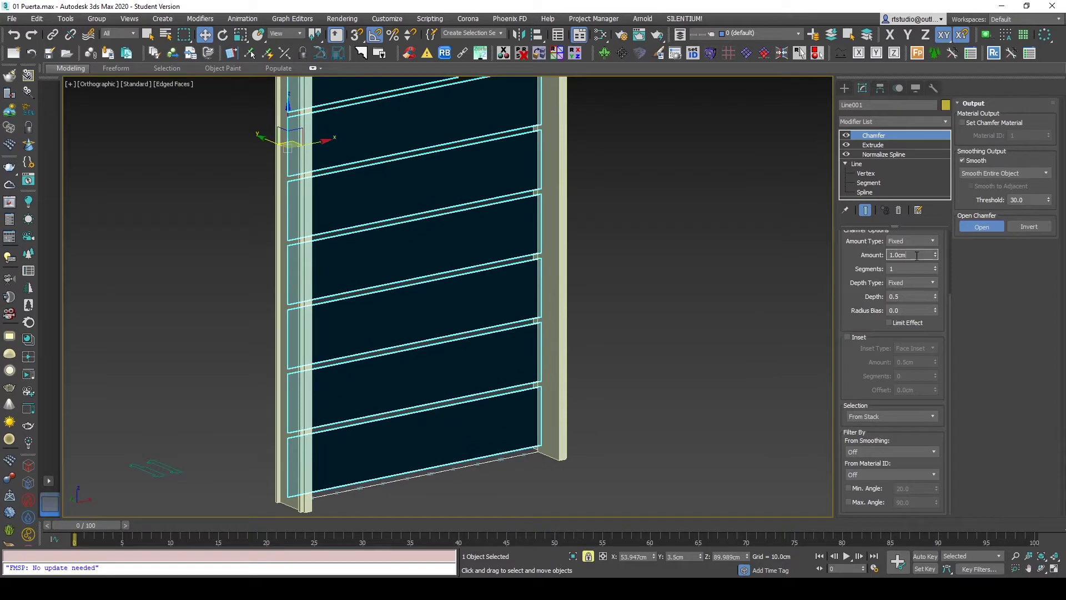
pyautogui.write('0')
pyautogui.press('Return')
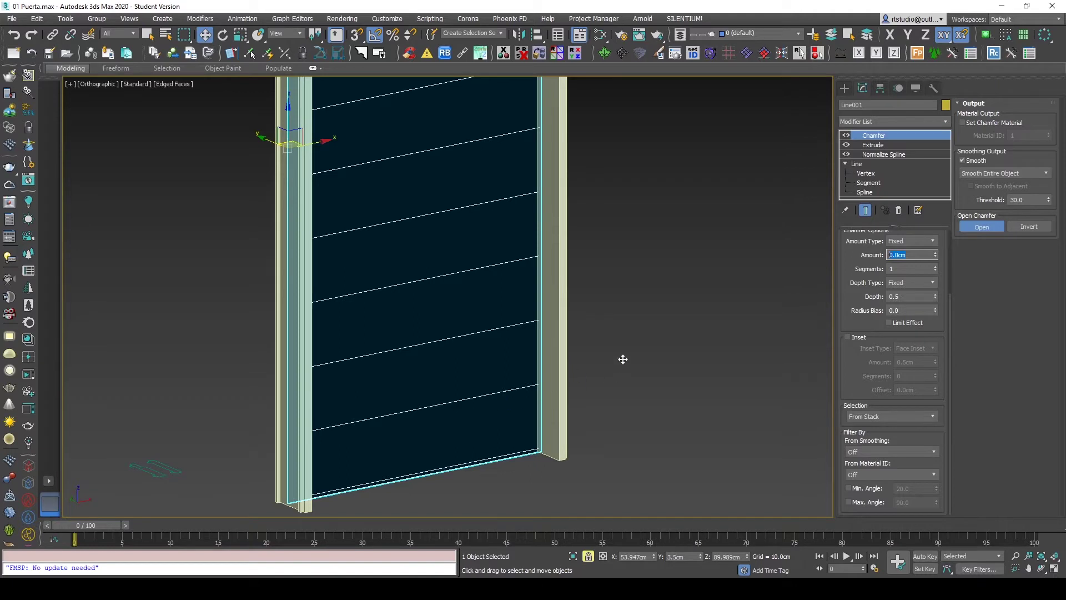
pyautogui.rightClick(708, 224)
pyautogui.moveTo(665, 252)
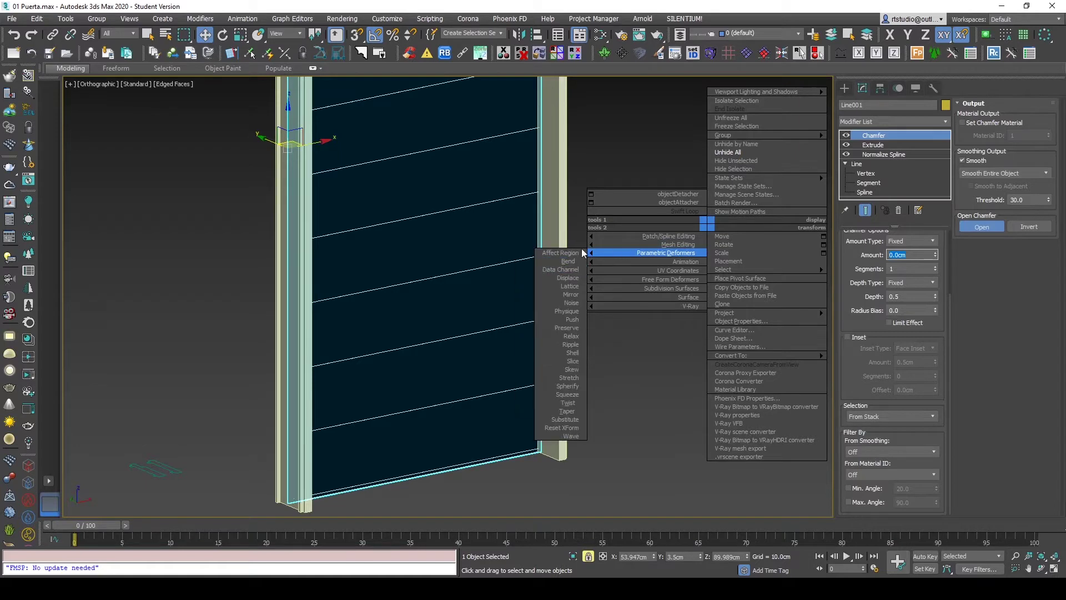
# Step: Add a Shell modifier with 0 cm inner and 3 cm outer amount
pyautogui.click(572, 352)
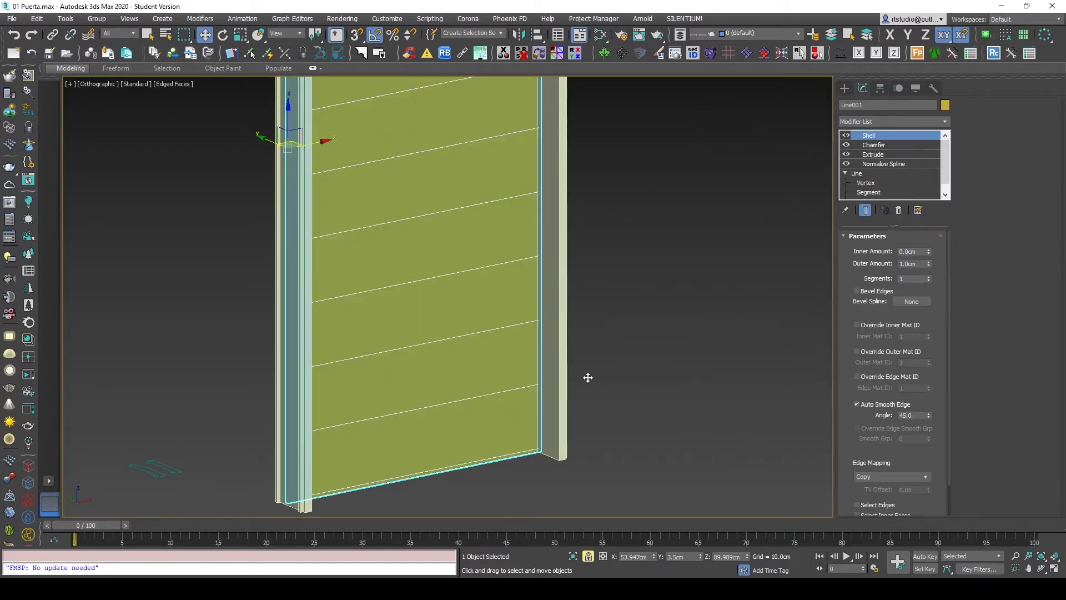
pyautogui.doubleClick(914, 263)
pyautogui.write('0')
pyautogui.press('Return')
pyautogui.press('F3')
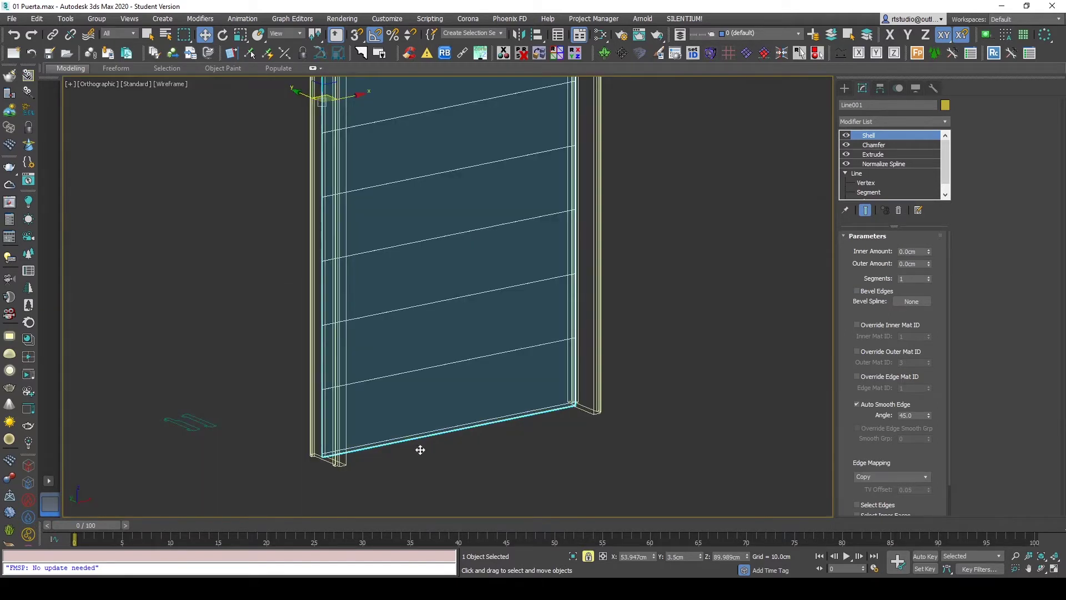
pyautogui.scroll(4, 433, 454)
pyautogui.doubleClick(922, 254)
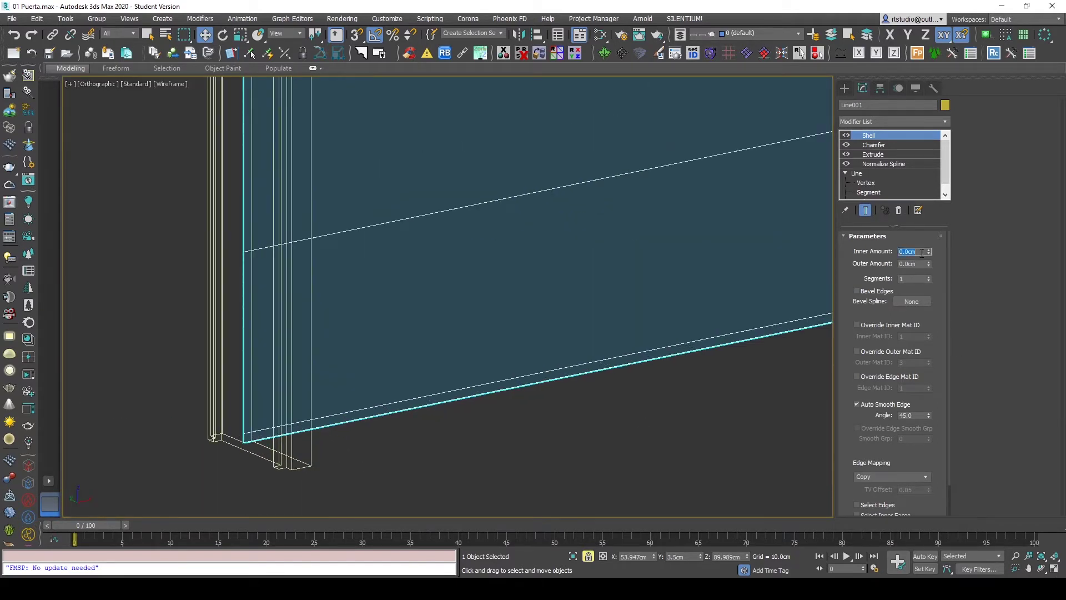
pyautogui.write('1')
pyautogui.press('Return')
pyautogui.write('0')
pyautogui.press('Tab')
pyautogui.press('Return')
# Step: Review the shelled door shaded, checking the Chamfer and Shell settings
pyautogui.press('F3')
pyautogui.scroll(-5, 469, 290)
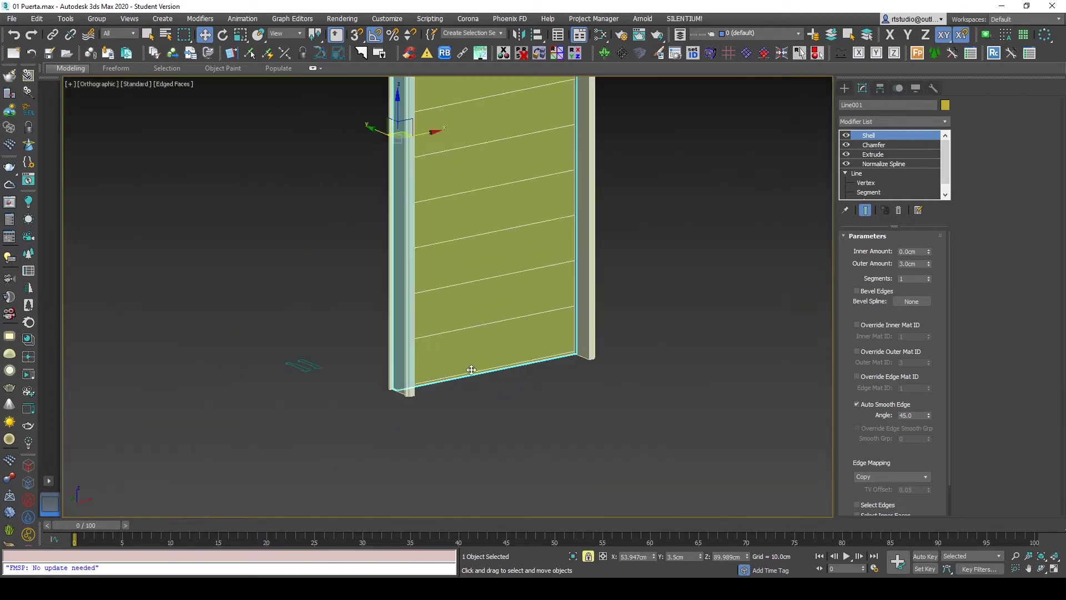
pyautogui.scroll(4, 484, 372)
pyautogui.click(884, 142)
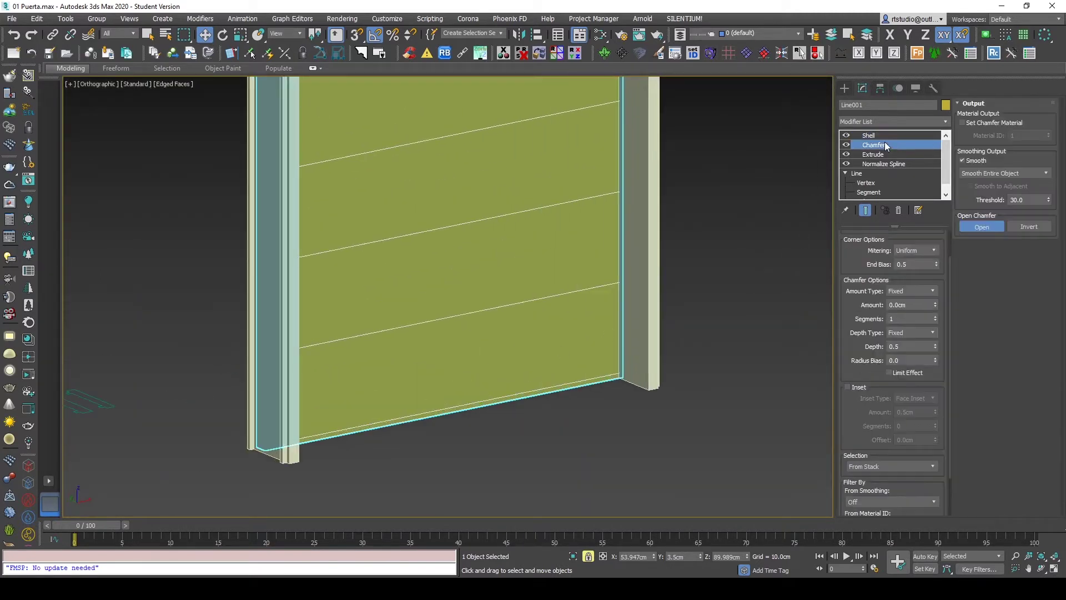
pyautogui.click(892, 133)
pyautogui.moveTo(691, 232); pyautogui.dragTo(687, 268, button='middle')
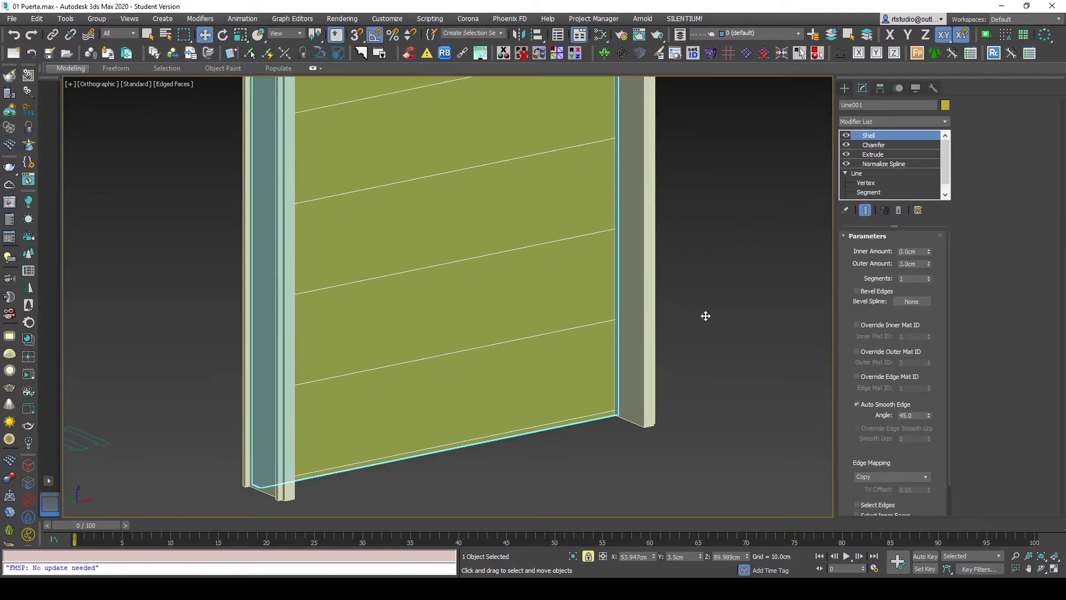
pyautogui.moveTo(705, 315); pyautogui.dragTo(694, 317, button='middle')
pyautogui.rightClick(689, 325)
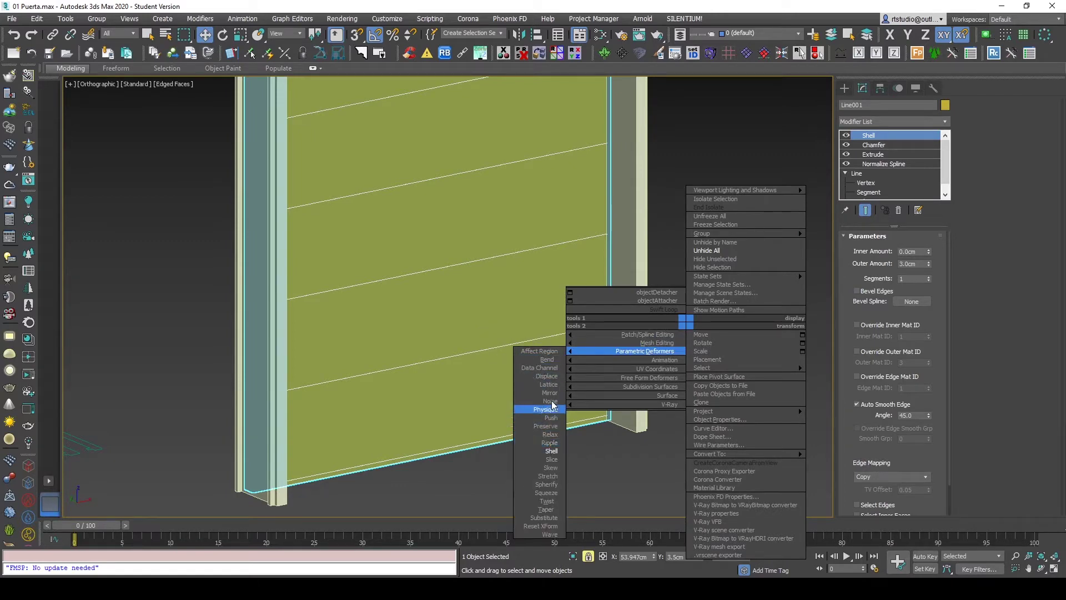
# Step: Add a second Chamfer modifier with Smooth Chamfers Only smoothing
pyautogui.moveTo(647, 342)
pyautogui.click(555, 351)
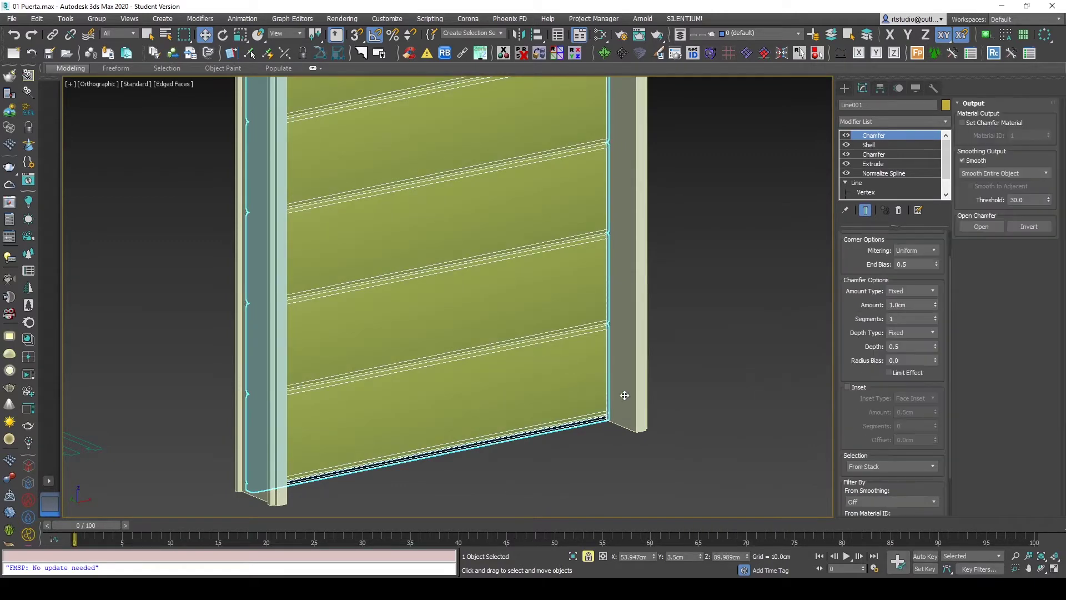
pyautogui.press('F4')
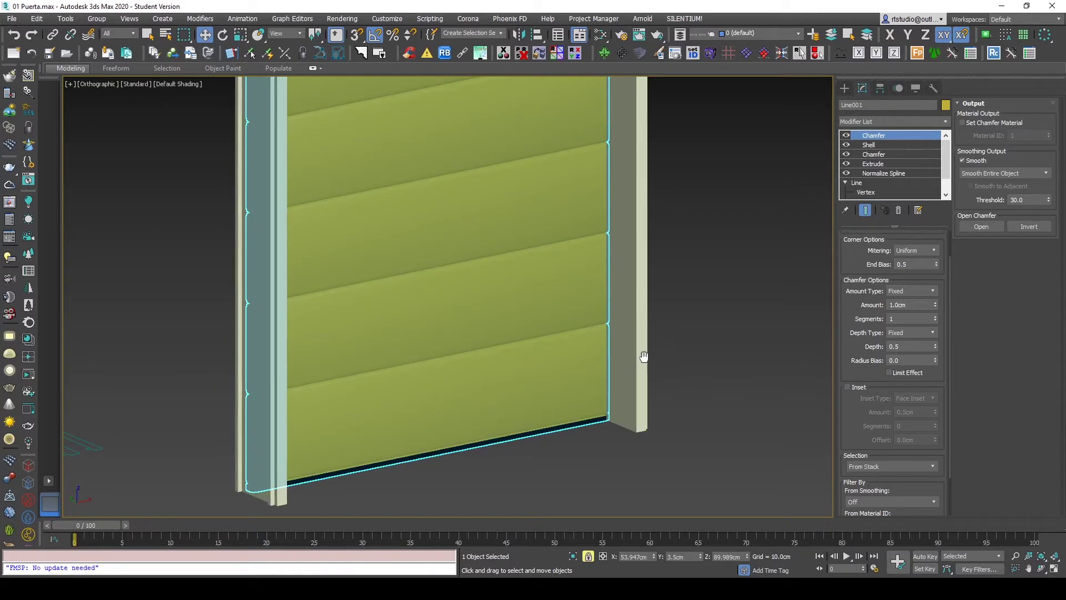
pyautogui.moveTo(643, 357); pyautogui.dragTo(628, 367, button='middle')
pyautogui.click(989, 172)
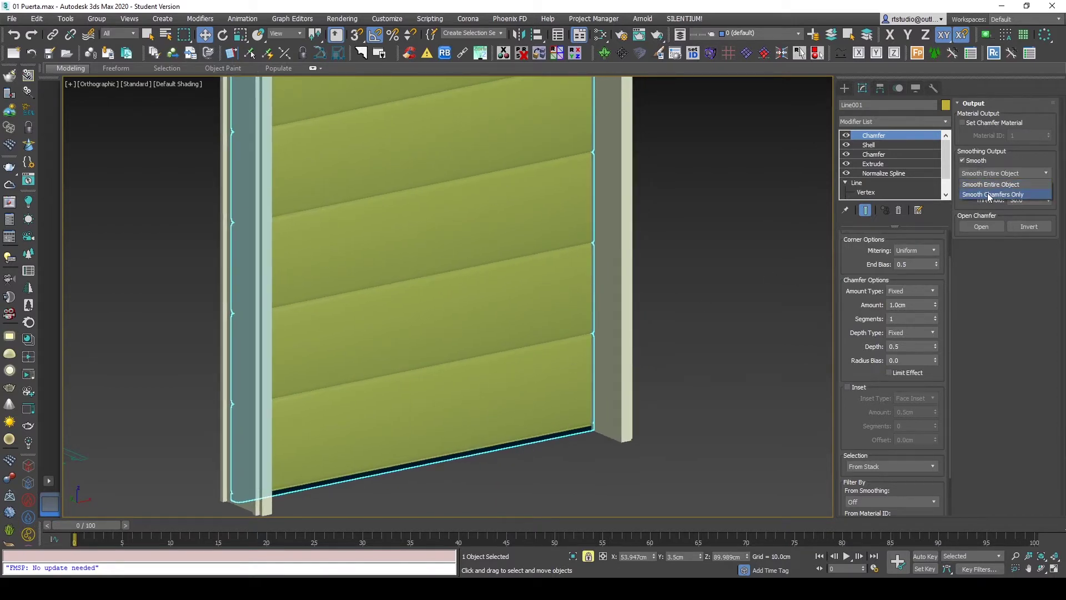
pyautogui.click(990, 194)
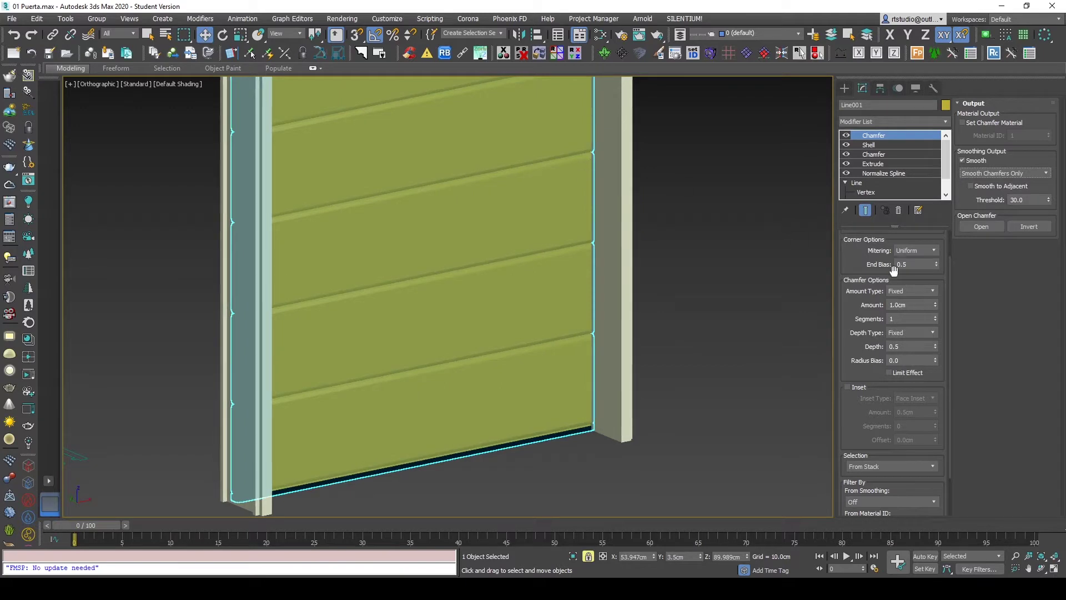
# Step: Give the chamfer a fixed 0.25 cm amount with Tri mitering
pyautogui.click(913, 289)
pyautogui.click(911, 301)
pyautogui.click(922, 250)
pyautogui.click(913, 272)
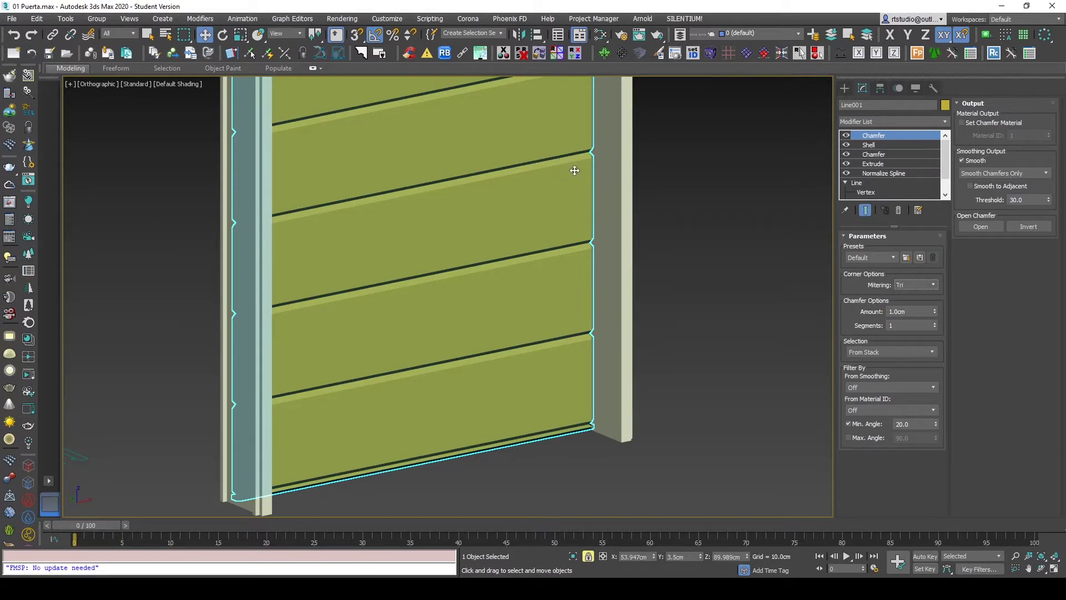
pyautogui.click(913, 310)
pyautogui.write('25')
pyautogui.press('Return')
# Step: Inspect the thinner chamfer edges and enable Retain Knots Within on Normalize Spline
pyautogui.scroll(-4, 683, 369)
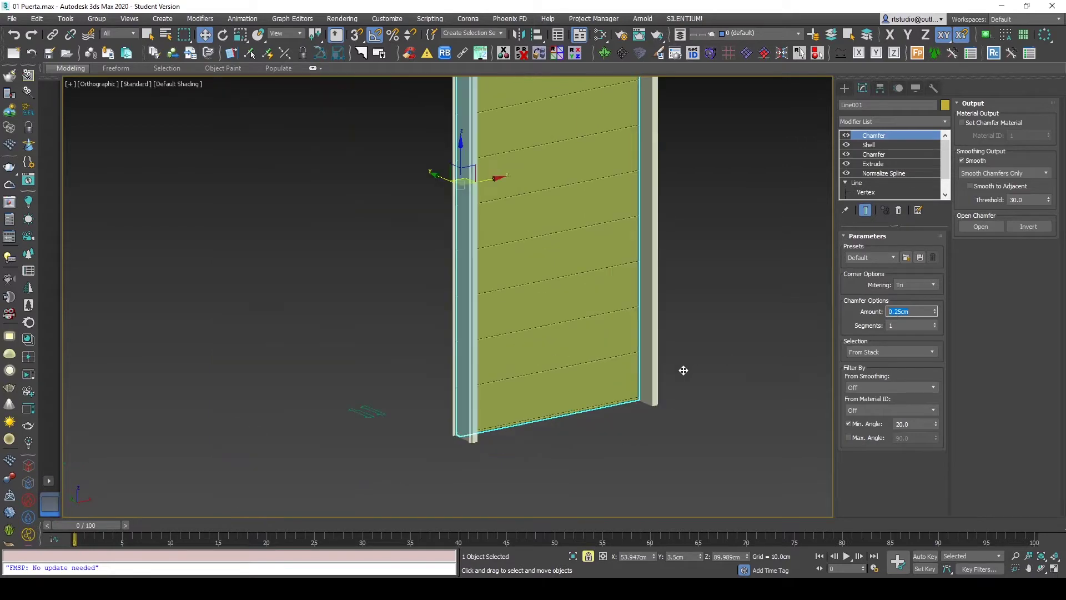
pyautogui.moveTo(683, 369); pyautogui.dragTo(575, 399, button='middle')
pyautogui.scroll(-2, 575, 399)
pyautogui.scroll(4, 562, 442)
pyautogui.scroll(3, 636, 377)
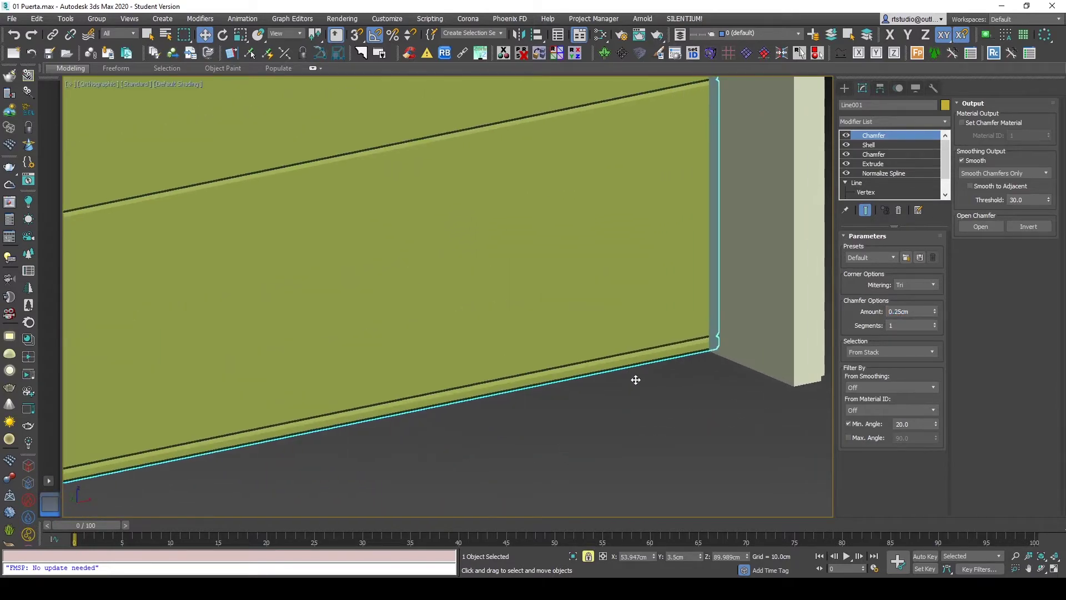
pyautogui.moveTo(635, 376); pyautogui.dragTo(608, 383, button='middle')
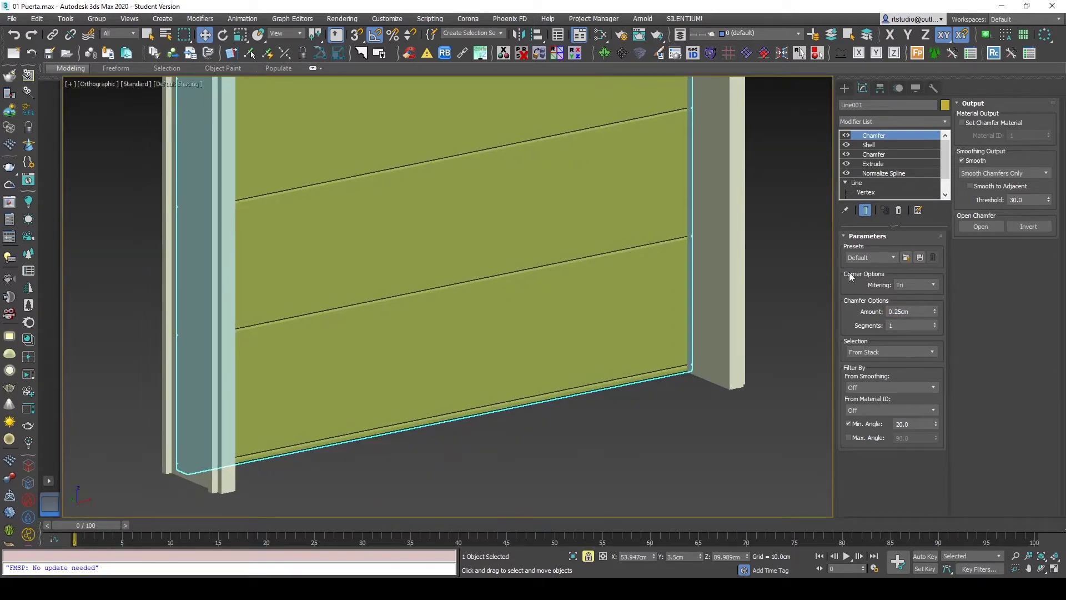
pyautogui.click(864, 358)
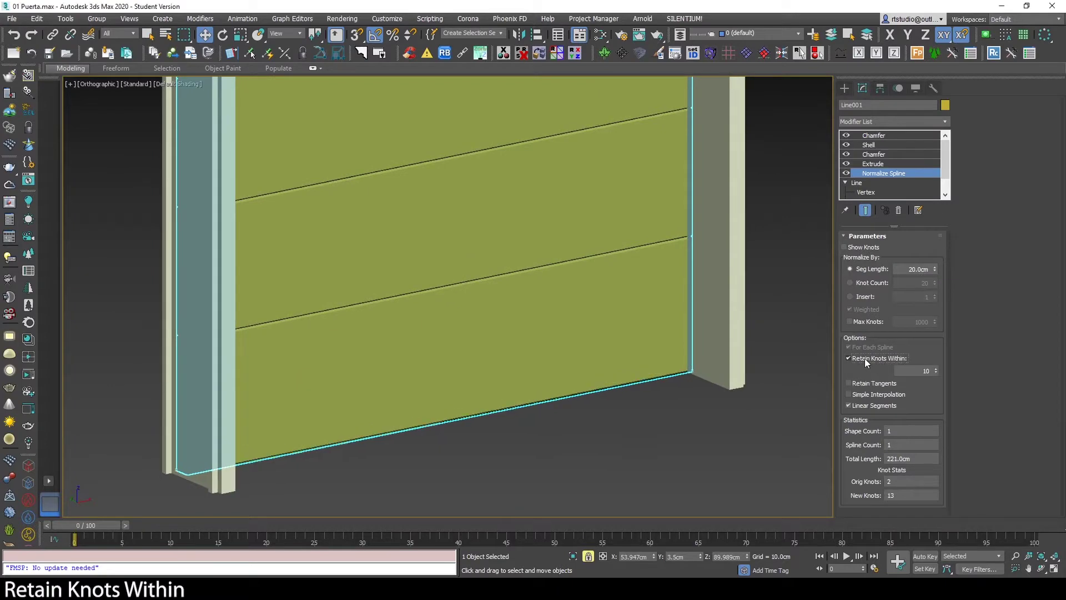
# Step: Compare wireframe and edged-face views of the door, reselecting the top Chamfer
pyautogui.press('F3')
pyautogui.scroll(-5, 668, 394)
pyautogui.moveTo(697, 347); pyautogui.dragTo(626, 364, button='middle')
pyautogui.press('F4')
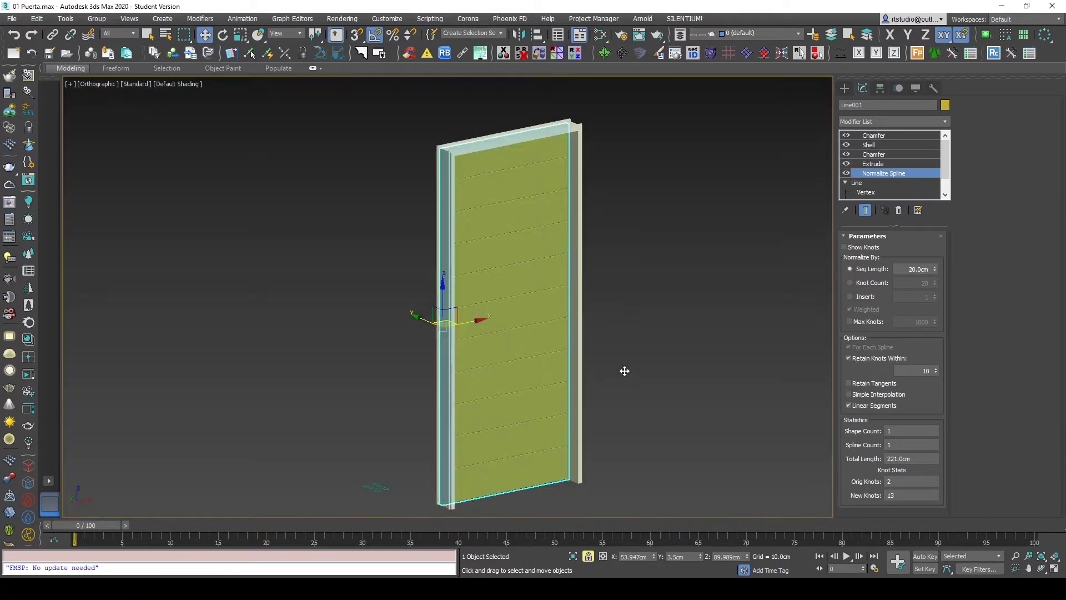
pyautogui.press('F3')
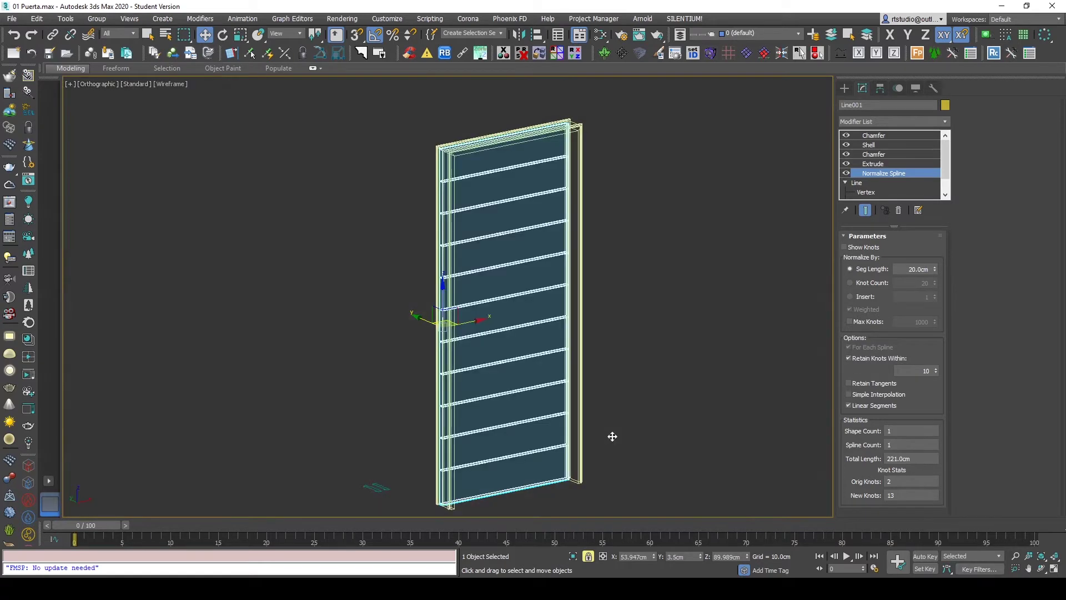
pyautogui.press('F3')
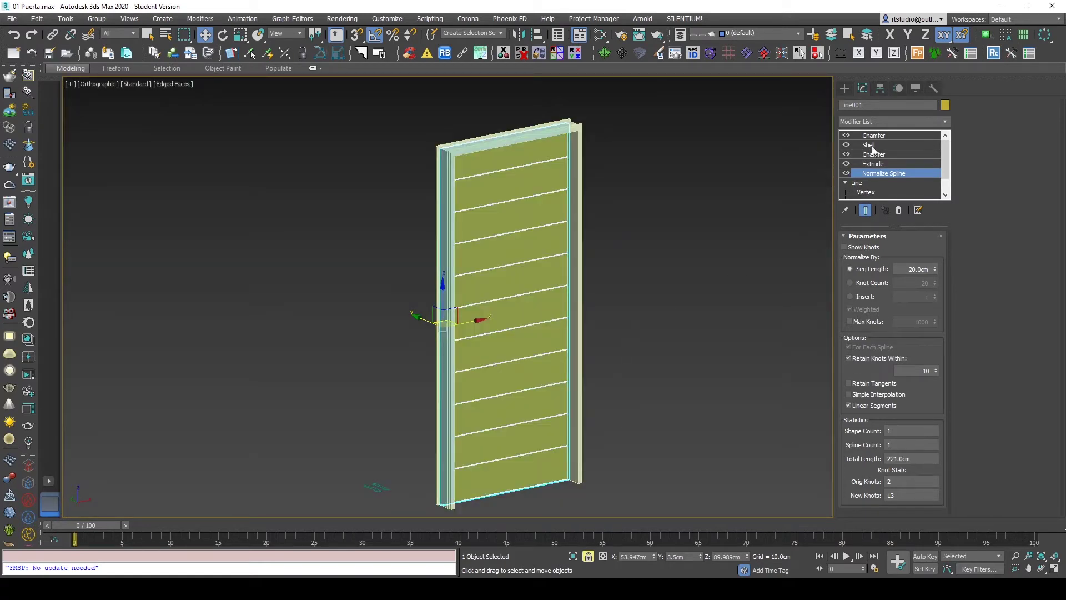
pyautogui.click(891, 135)
pyautogui.moveTo(645, 398); pyautogui.dragTo(626, 381, button='middle')
pyautogui.press('F3')
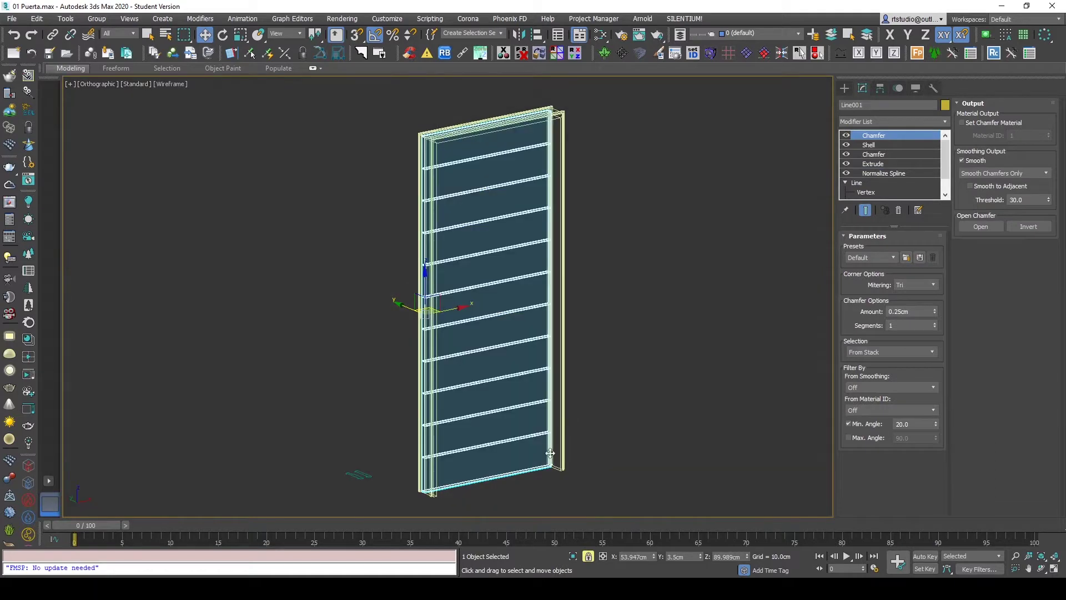
pyautogui.moveTo(580, 438); pyautogui.dragTo(551, 452, button='middle')
pyautogui.moveTo(539, 183); pyautogui.dragTo(545, 174, button='middle')
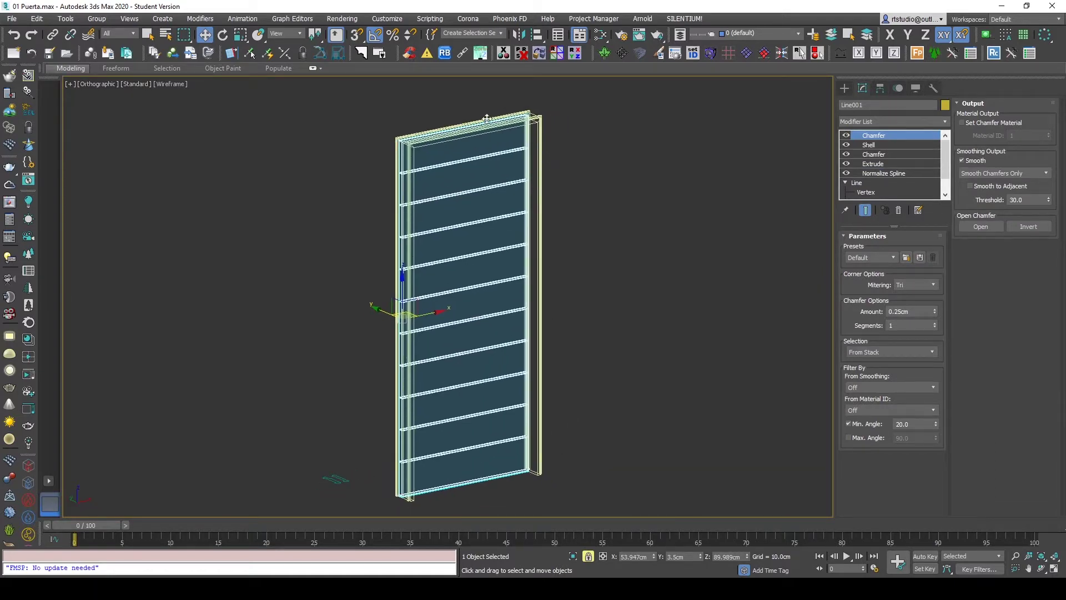
# Step: Select both door objects with Ctrl+A and open the Slate Material Editor
pyautogui.press('F3')
pyautogui.click(621, 396)
pyautogui.keyDown('alt'); pyautogui.moveTo(621, 396); pyautogui.dragTo(605, 362, button='middle'); pyautogui.keyUp('alt')
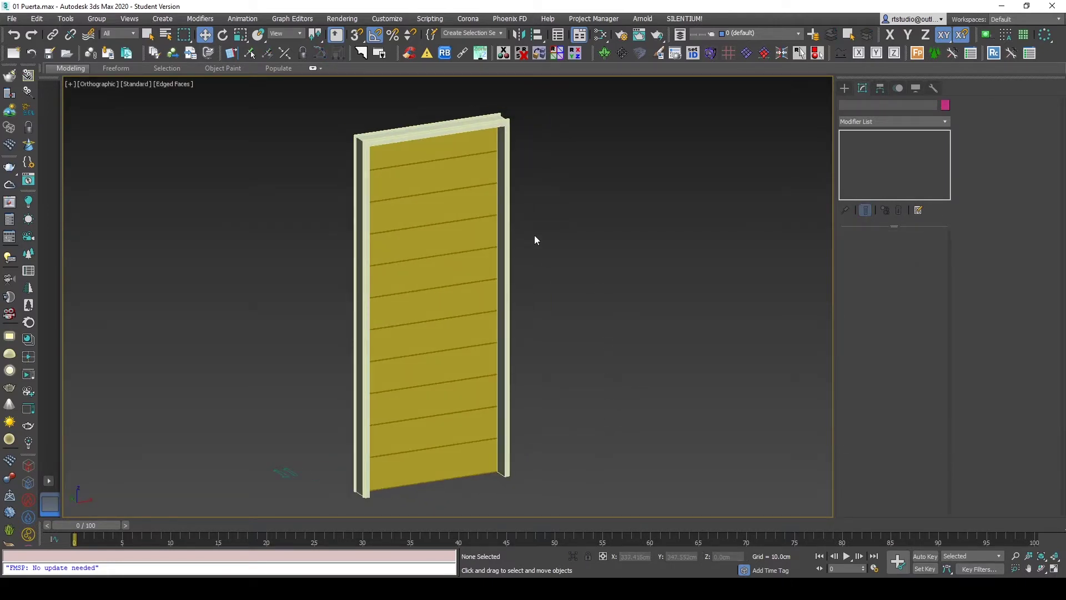
pyautogui.keyDown('alt'); pyautogui.moveTo(454, 312); pyautogui.dragTo(534, 331, button='middle'); pyautogui.keyUp('alt')
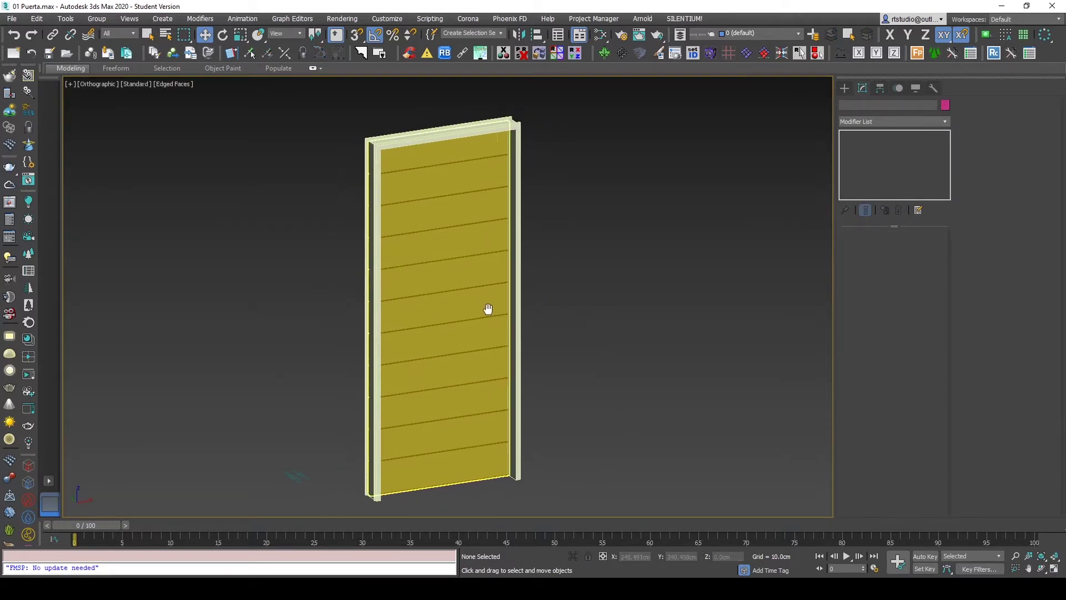
pyautogui.hotkey('ctrl', 'a')
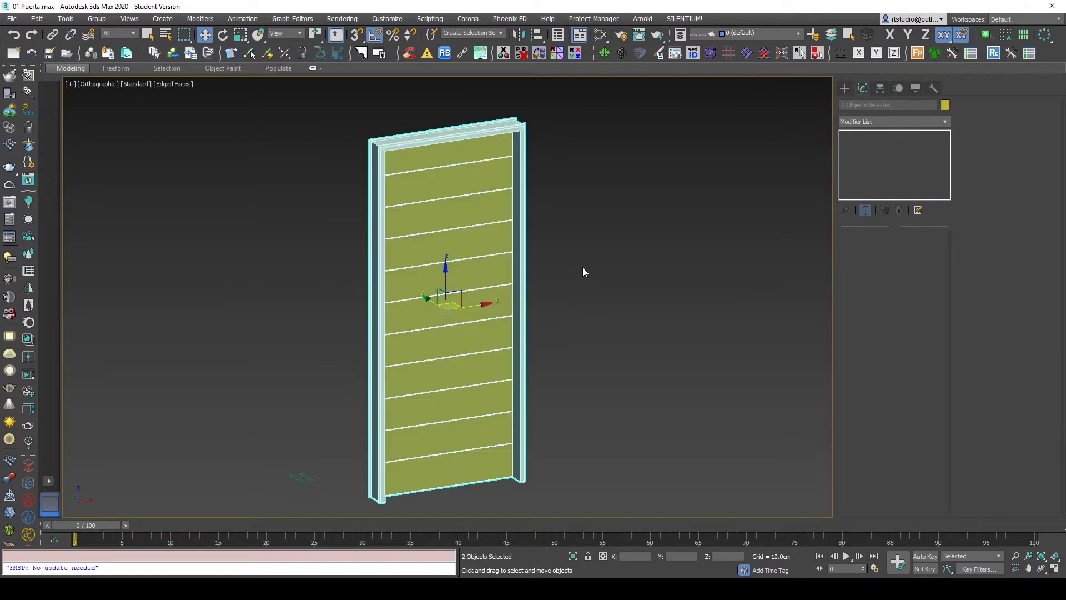
pyautogui.press('m')
pyautogui.scroll(5, 637, 192)
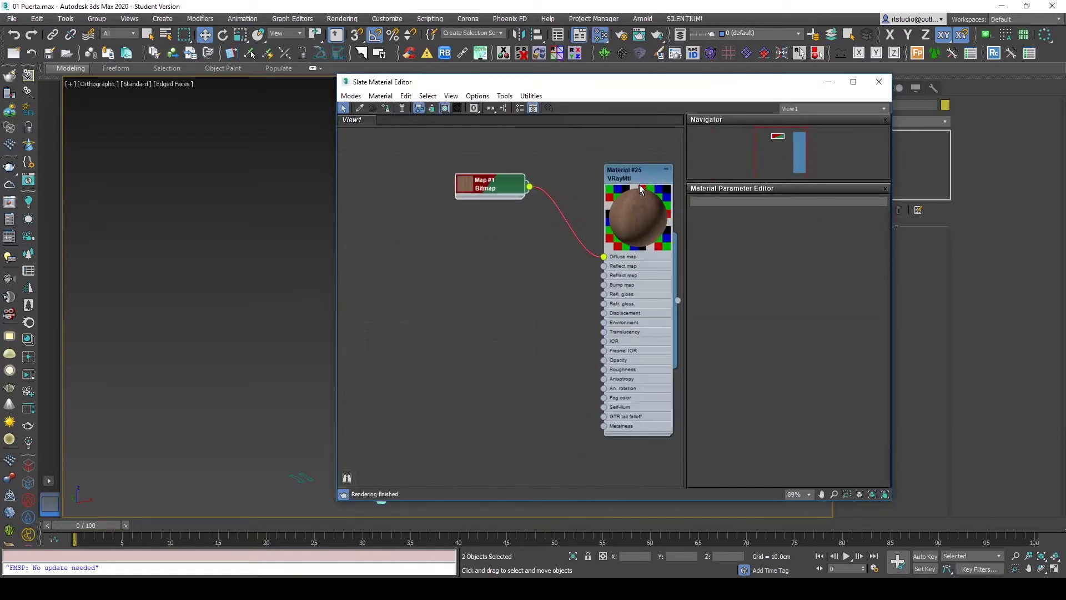
# Step: Preview the walnut wood bitmap of Map #1
pyautogui.click(467, 188)
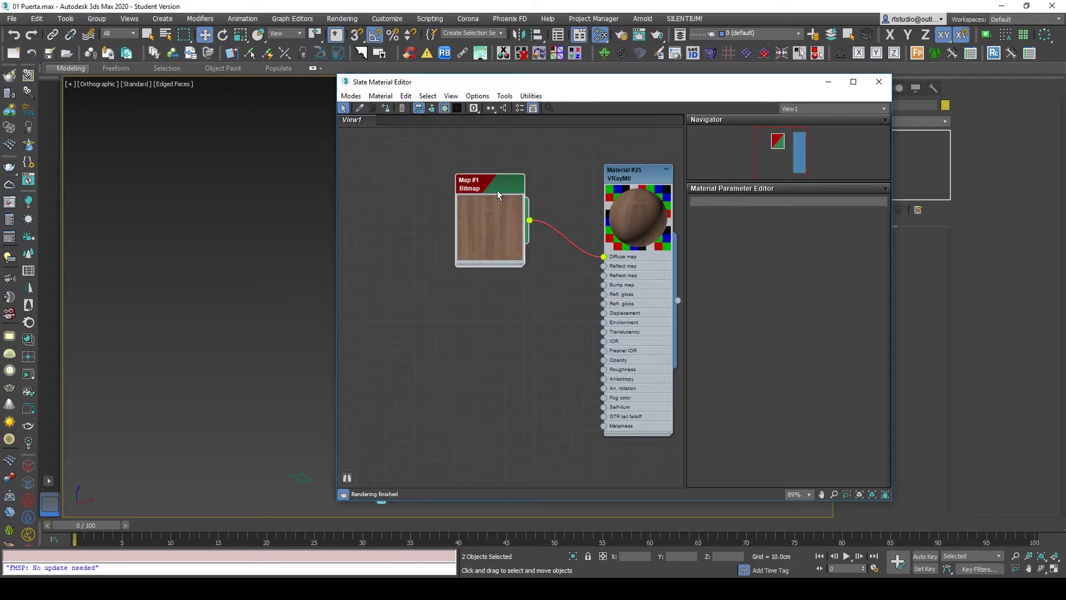
pyautogui.doubleClick(498, 190)
pyautogui.click(866, 388)
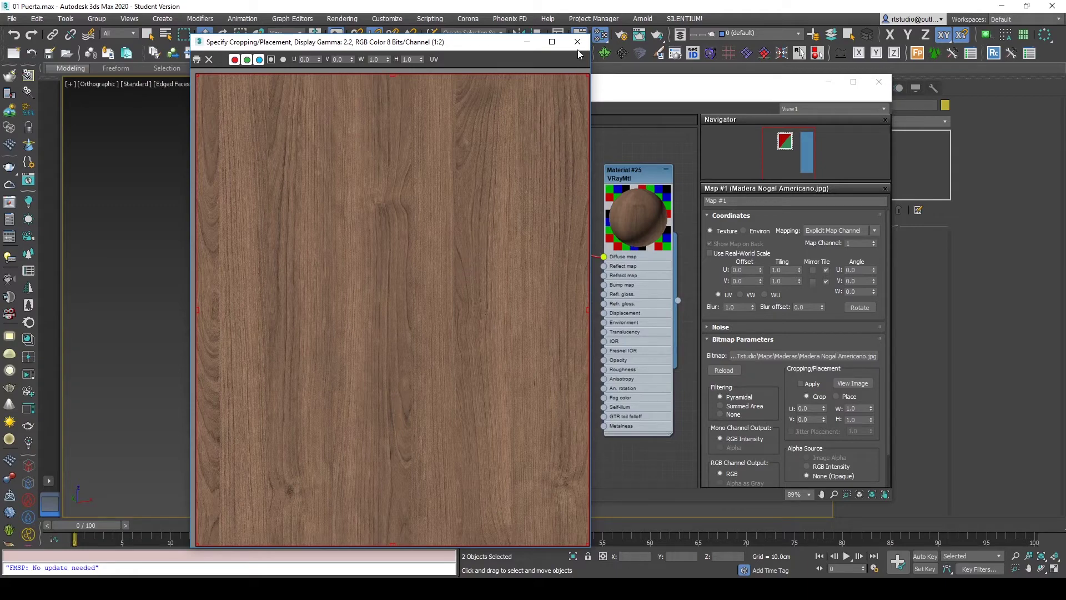
pyautogui.click(578, 42)
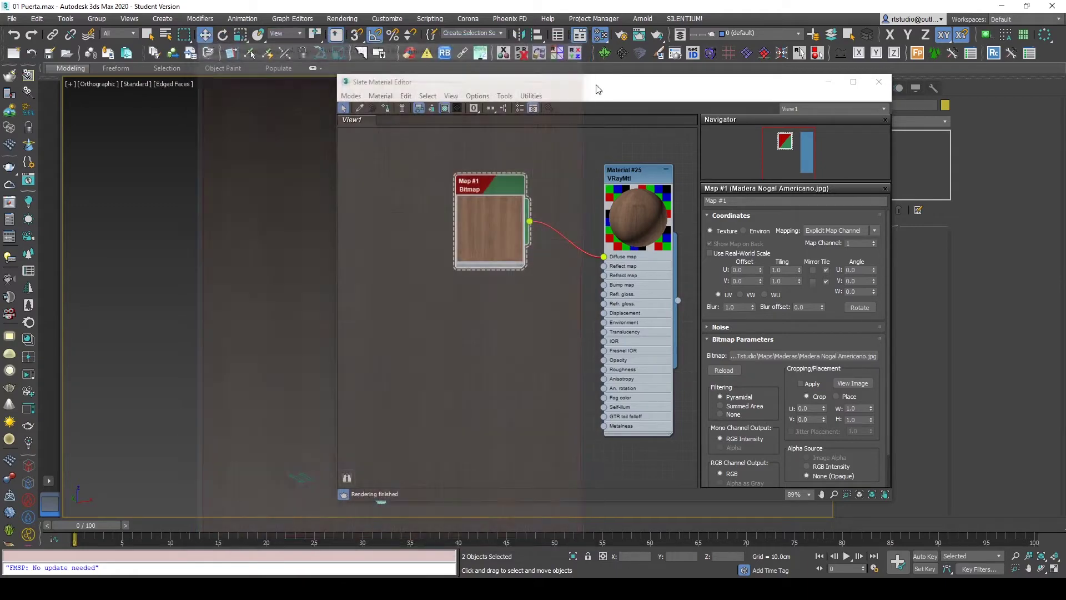
# Step: Assign the walnut material to both door objects and close the editor
pyautogui.moveTo(468, 84); pyautogui.dragTo(630, 78)
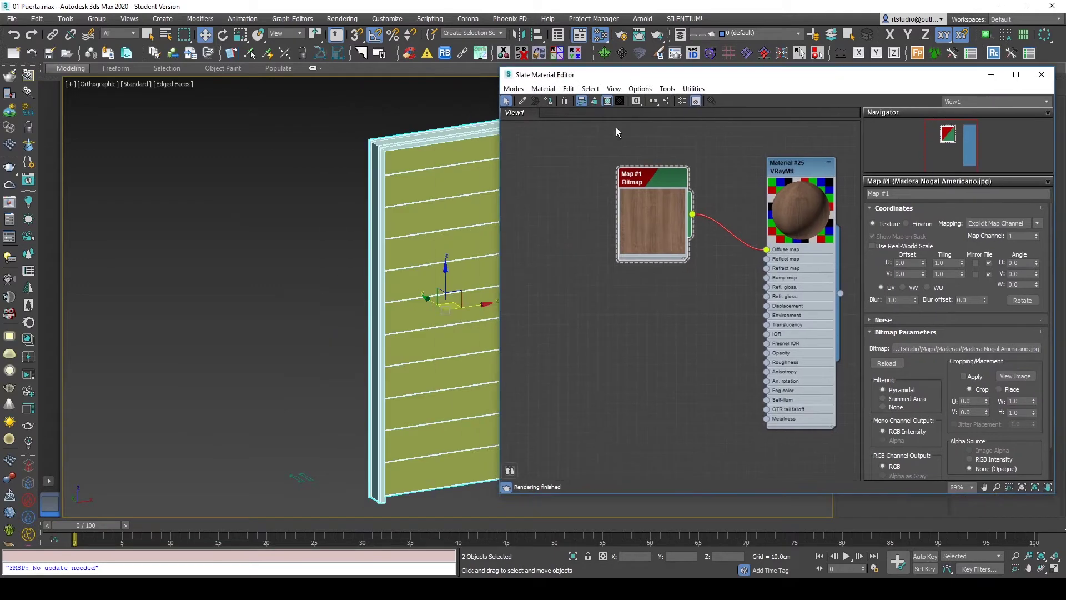
pyautogui.click(550, 101)
pyautogui.click(1042, 75)
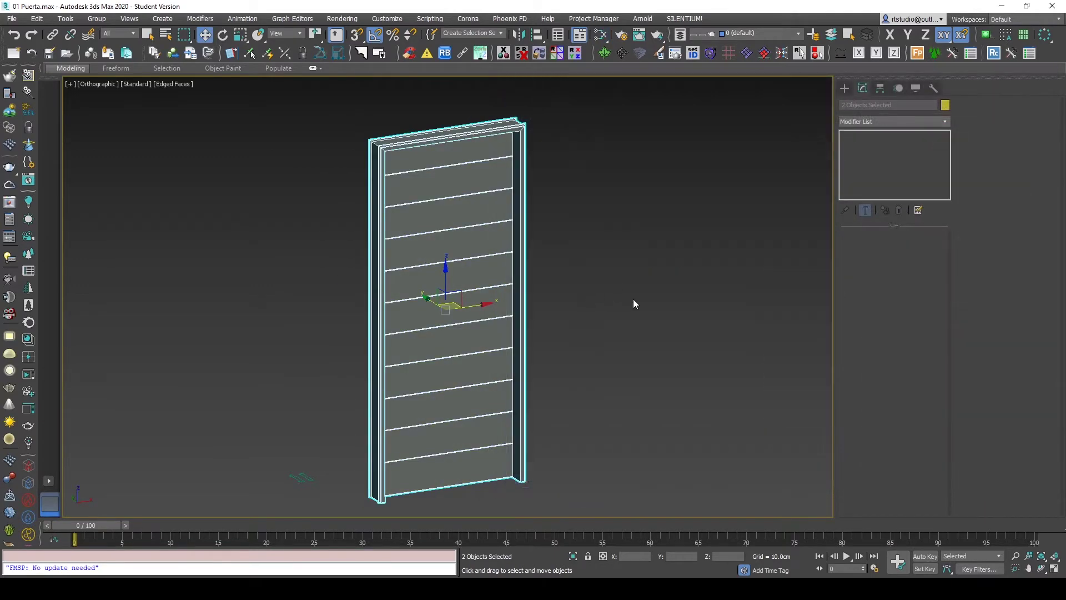
pyautogui.rightClick(655, 195)
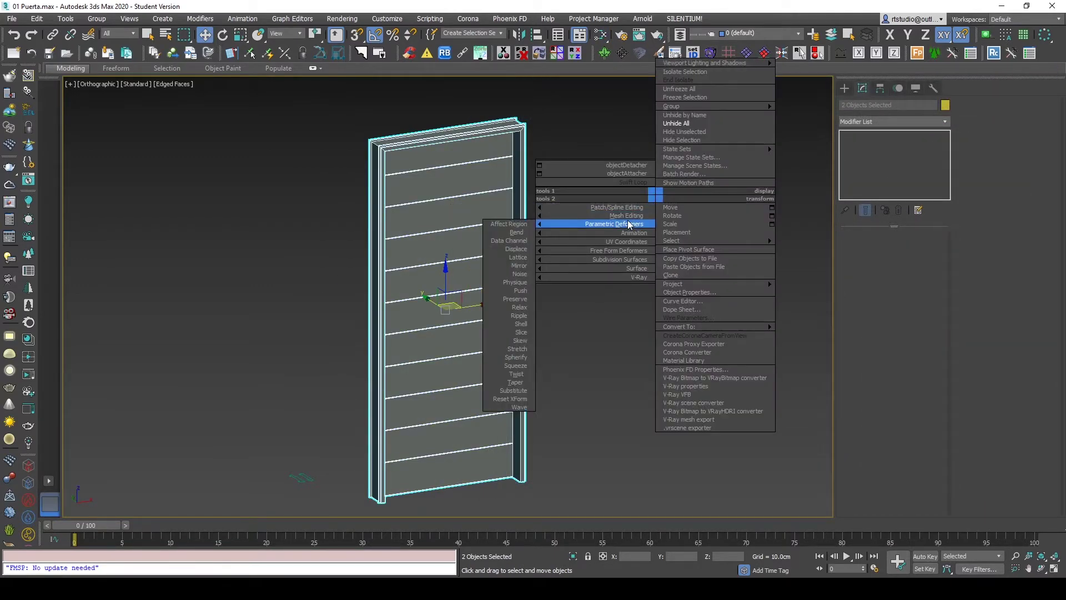
pyautogui.moveTo(618, 250)
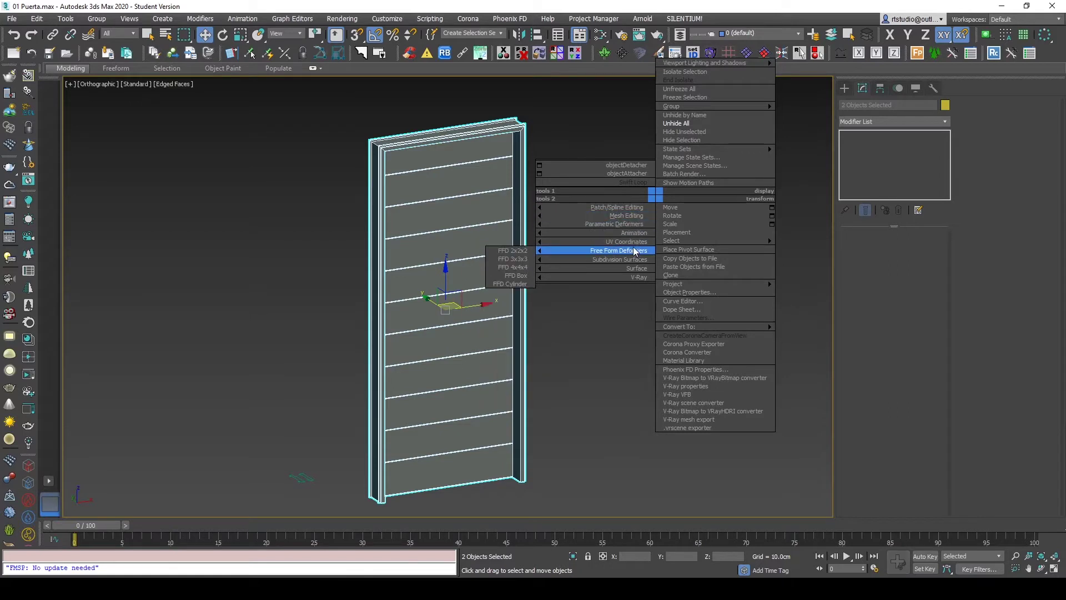
# Step: Add a UVW Map modifier with Box mapping to the door
pyautogui.click(516, 282)
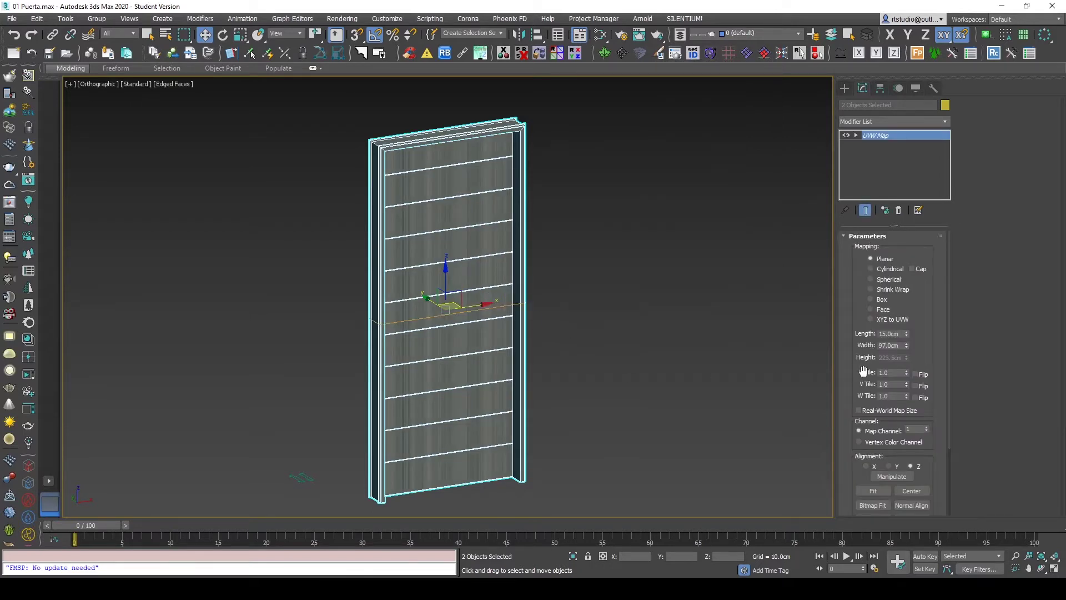
pyautogui.click(880, 303)
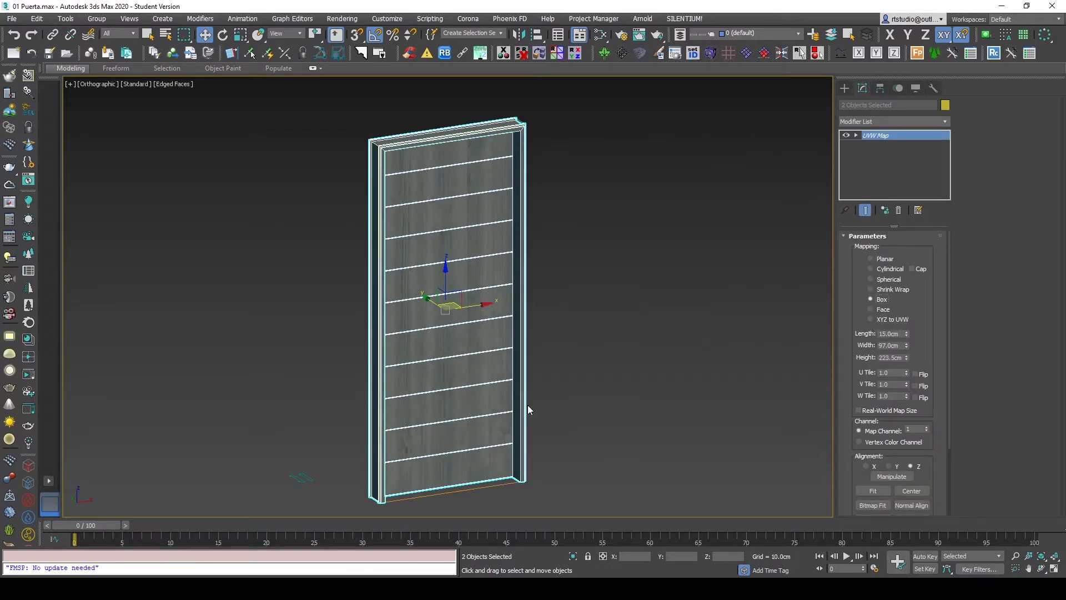
pyautogui.click(595, 388)
pyautogui.press('F4')
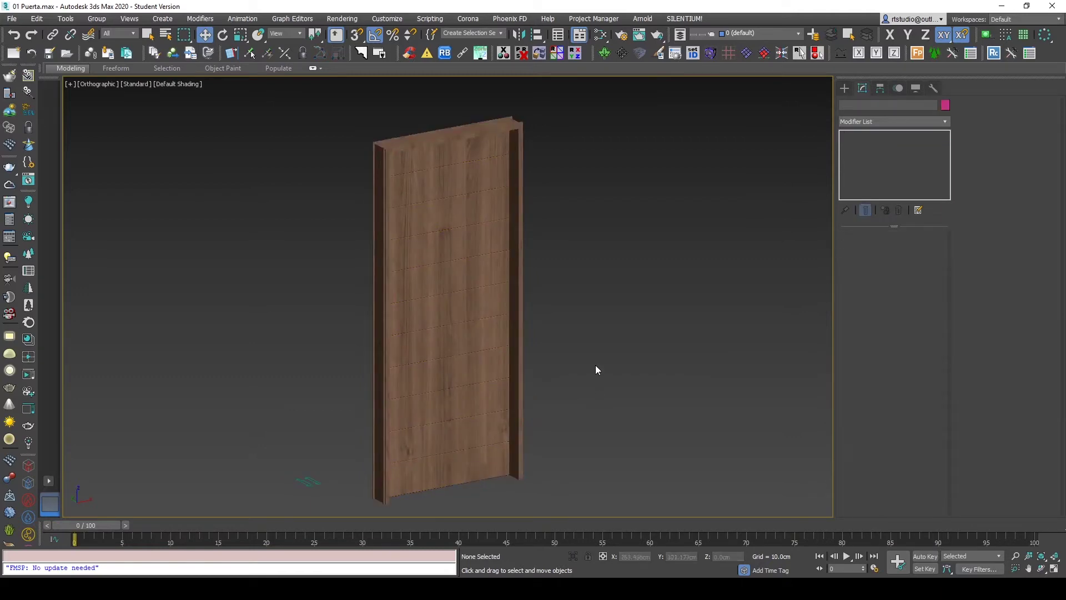
# Step: Check the walnut grain in Front and Perspective views, then reselect the door
pyautogui.scroll(10, 494, 121)
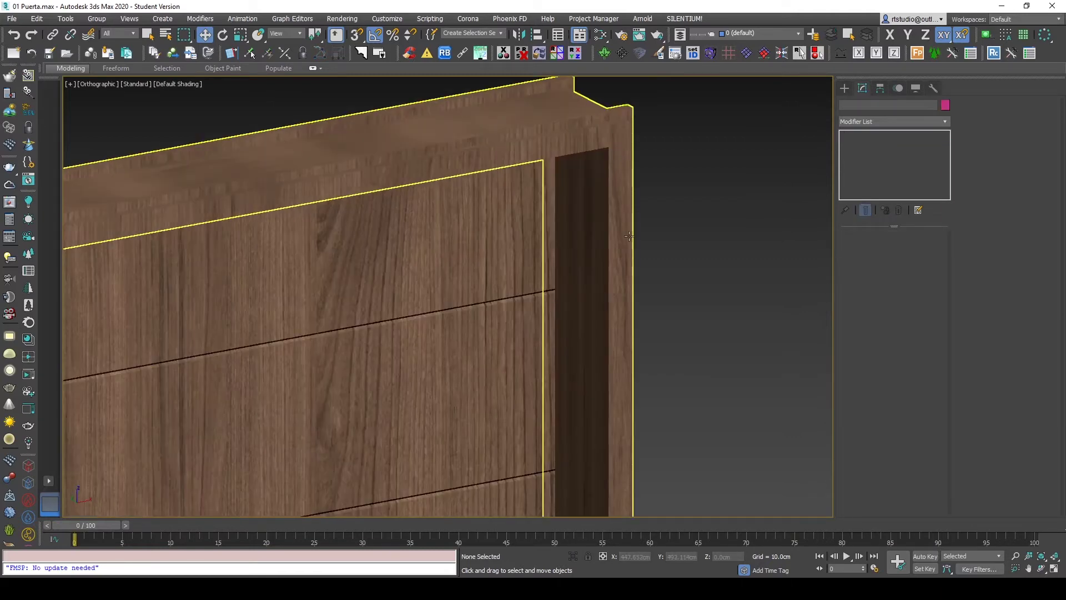
pyautogui.scroll(-5, 599, 352)
pyautogui.scroll(-4, 635, 398)
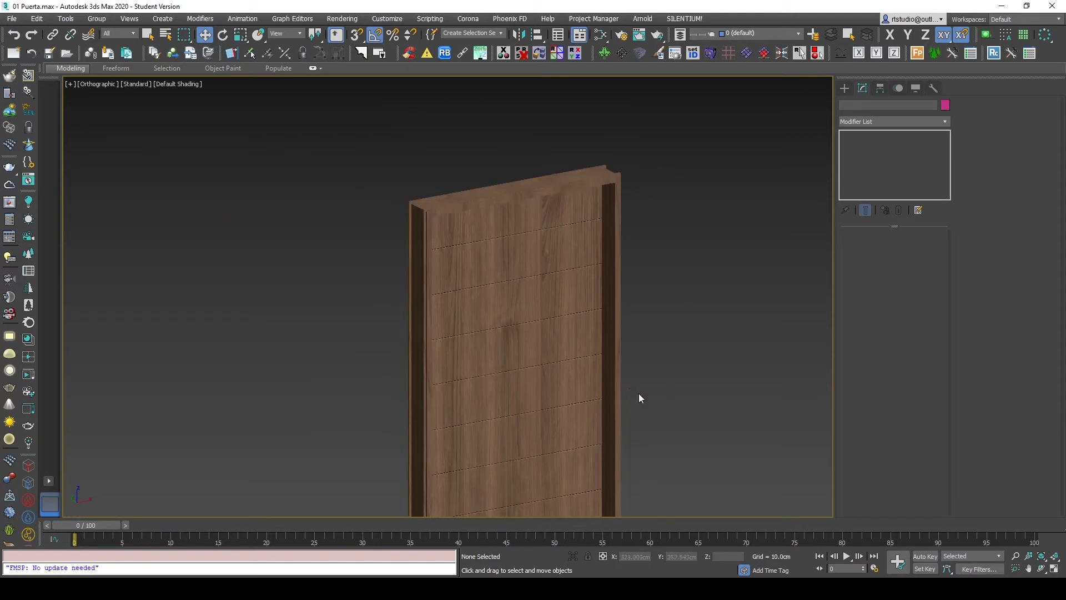
pyautogui.press('f')
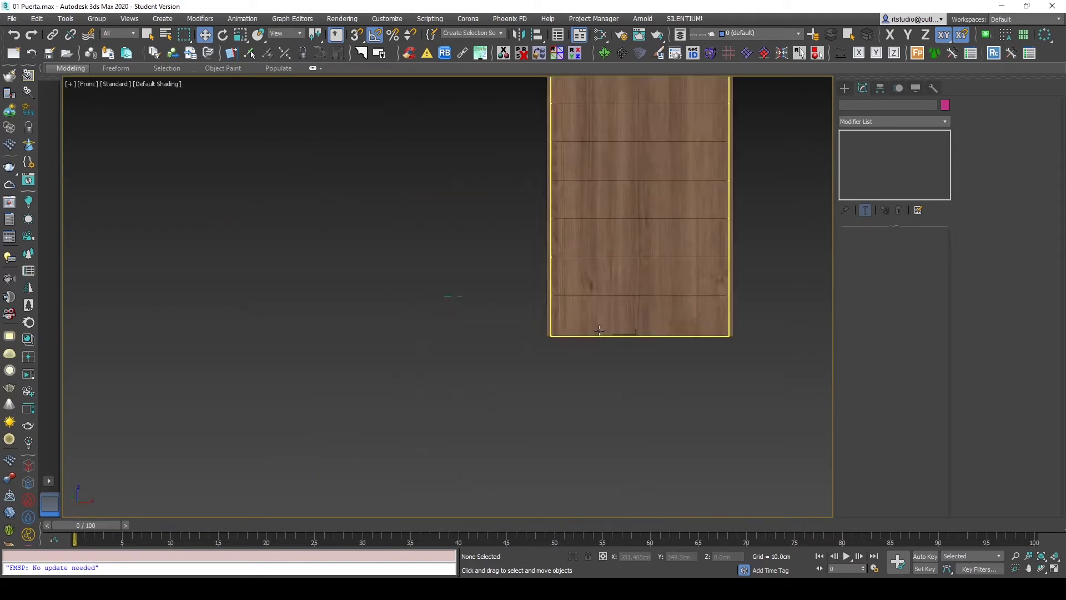
pyautogui.press('z')
pyautogui.scroll(5, 555, 128)
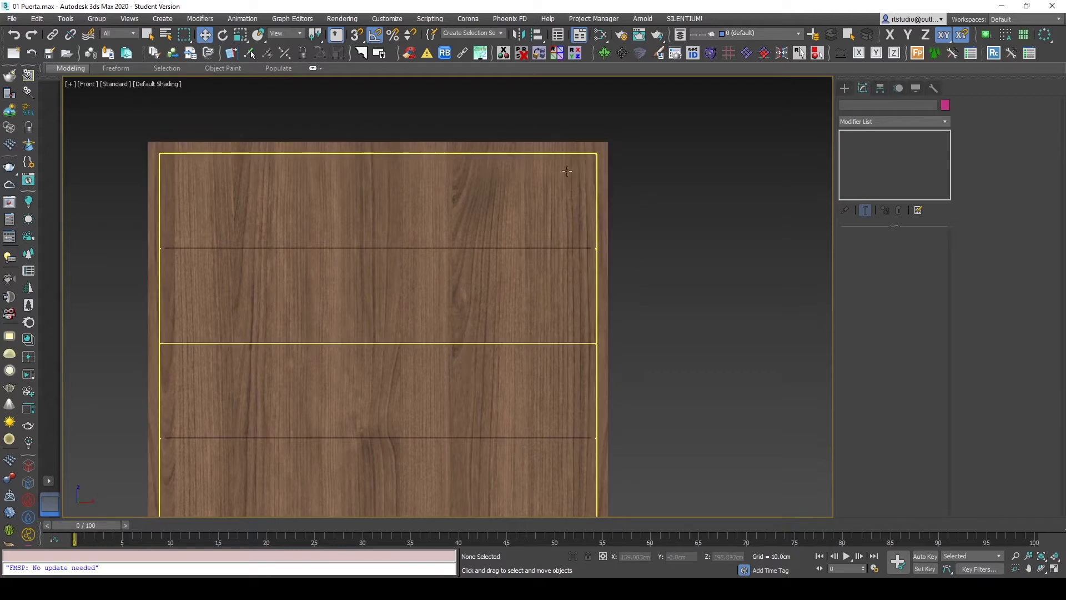
pyautogui.moveTo(568, 312)
pyautogui.keyDown('alt'); pyautogui.mouseDown(button='middle')
pyautogui.moveTo(602, 340)
pyautogui.moveTo(568, 305)
pyautogui.moveTo(563, 317)
pyautogui.moveTo(563, 269)
pyautogui.mouseUp(button='middle'); pyautogui.keyUp('alt')
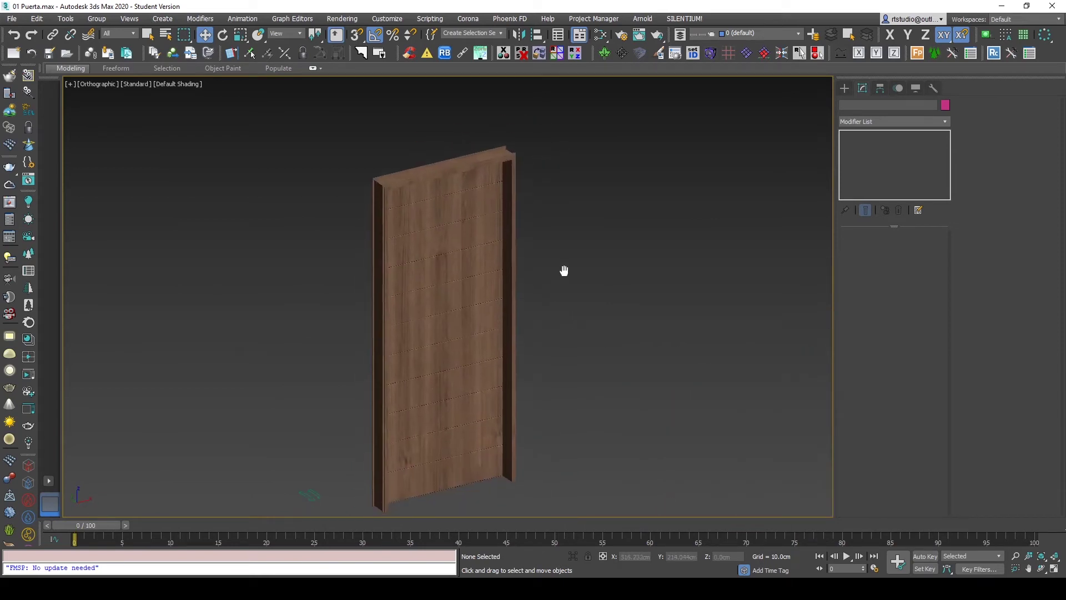
pyautogui.click(497, 280)
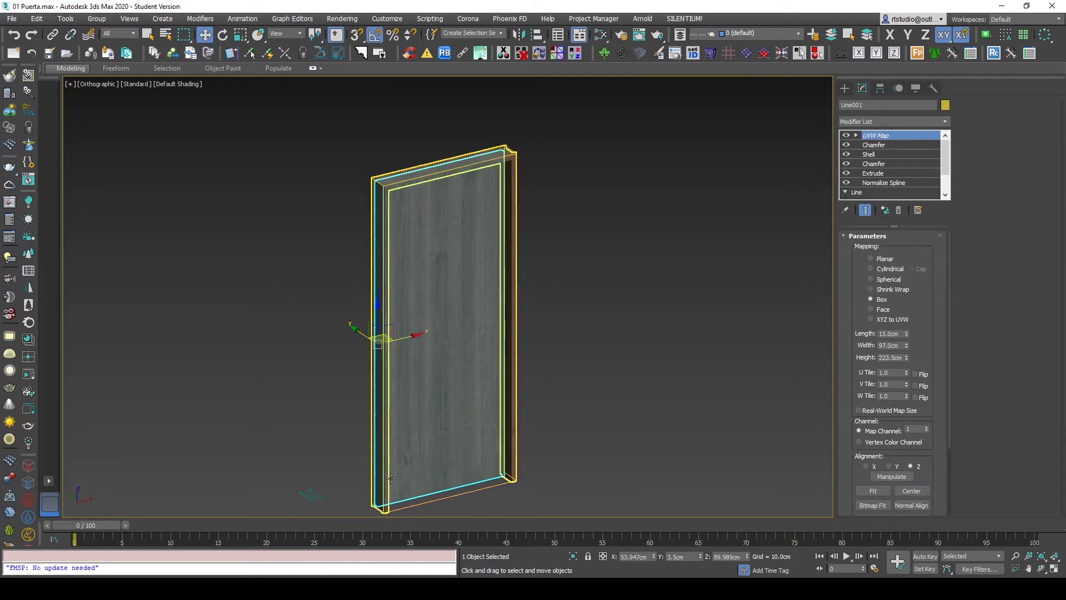
# Step: Select the door leaf and frame, and read the walnut bitmap's 1416 × 1700 size in the Material Editor
pyautogui.moveTo(622, 393); pyautogui.dragTo(289, 298)
pyautogui.moveTo(533, 347); pyautogui.dragTo(530, 309, button='middle')
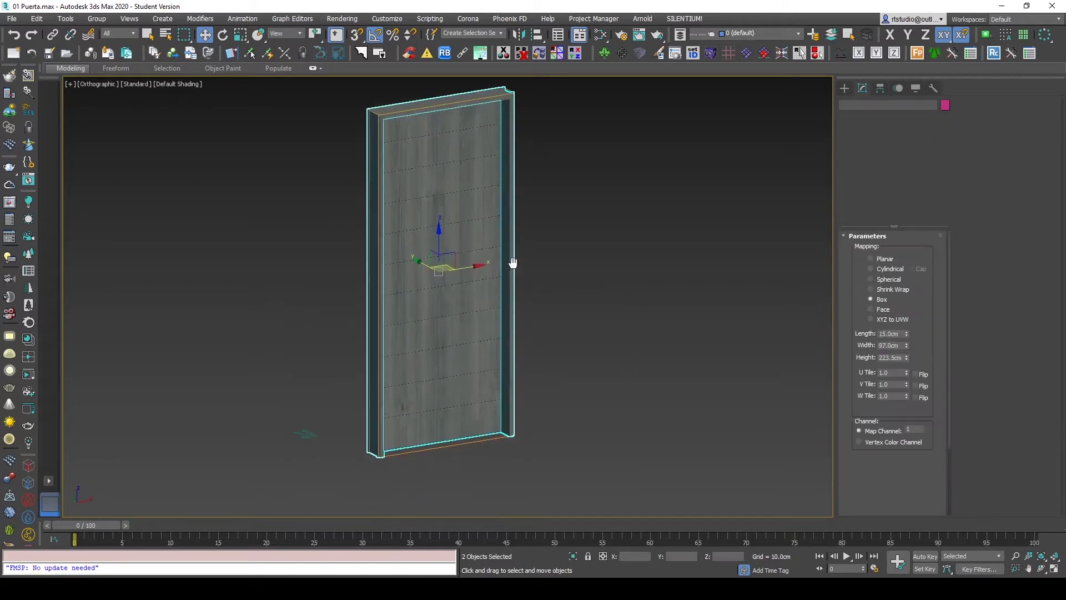
pyautogui.scroll(3, 542, 327)
pyautogui.scroll(1, 555, 317)
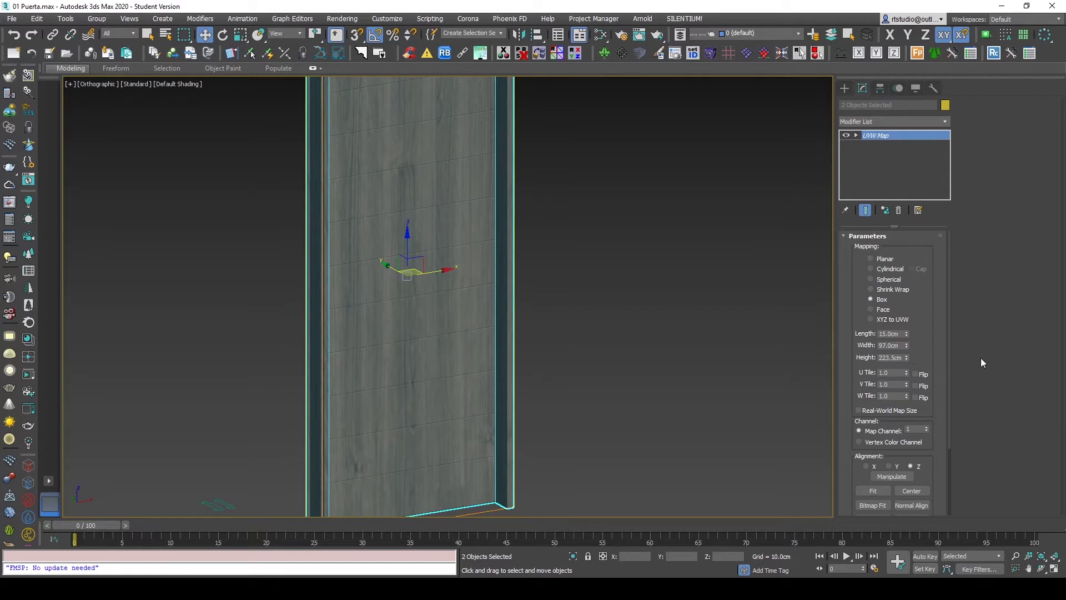
pyautogui.press('m')
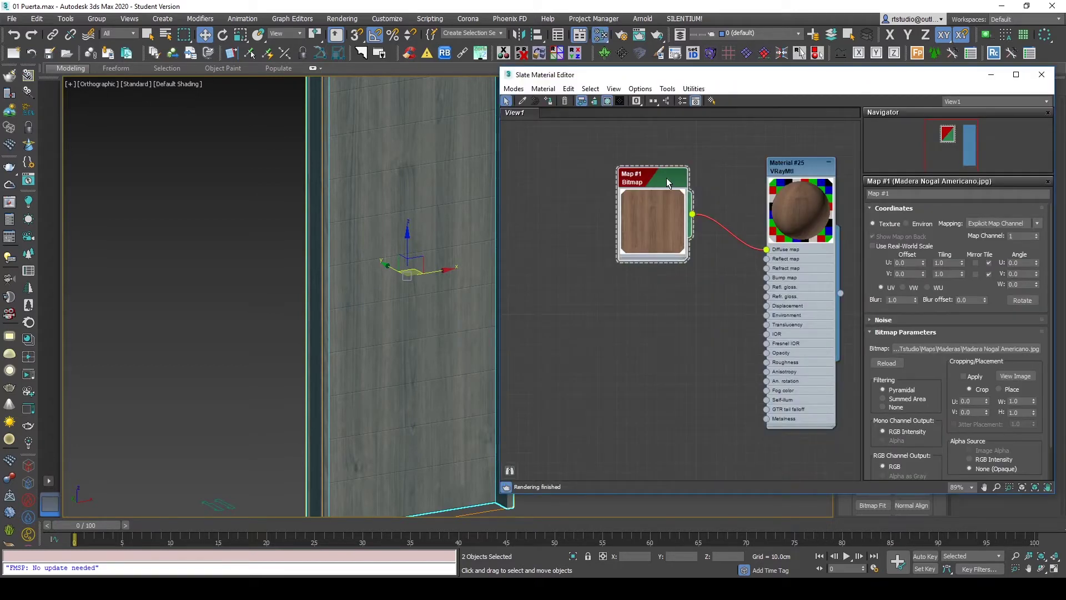
pyautogui.click(1015, 376)
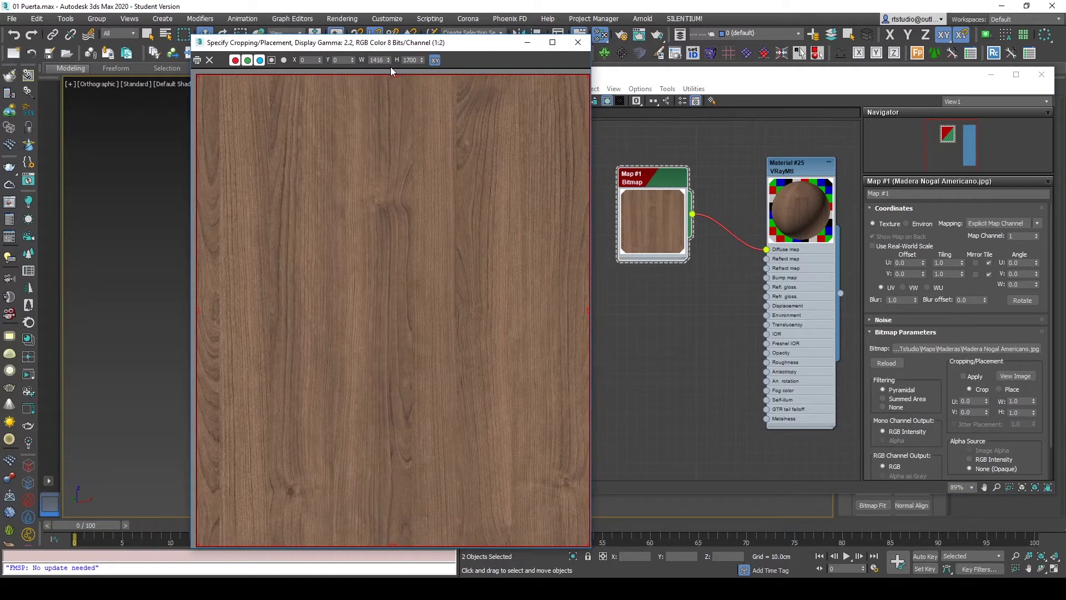
pyautogui.click(579, 43)
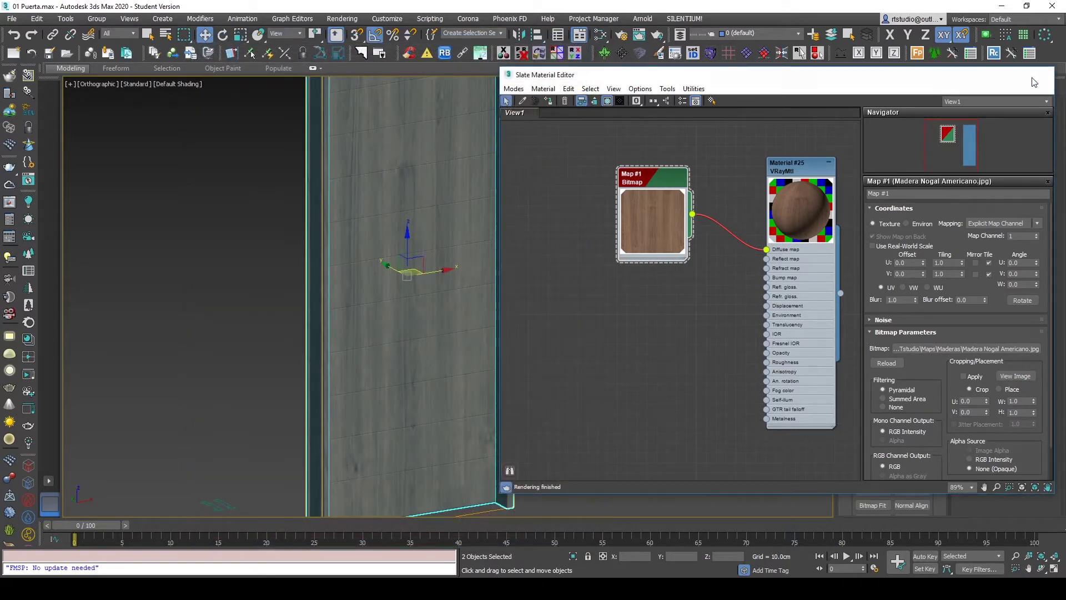
pyautogui.click(1041, 74)
# Step: Enter 1416, 1416 and 1700 as the UVW Map length, width and height
pyautogui.doubleClick(895, 334)
pyautogui.write('16')
pyautogui.press('Tab')
pyautogui.press('Tab')
pyautogui.write('1')
pyautogui.hotkey('shift', 'Tab')
pyautogui.write('6')
pyautogui.press('Tab')
pyautogui.write('1')
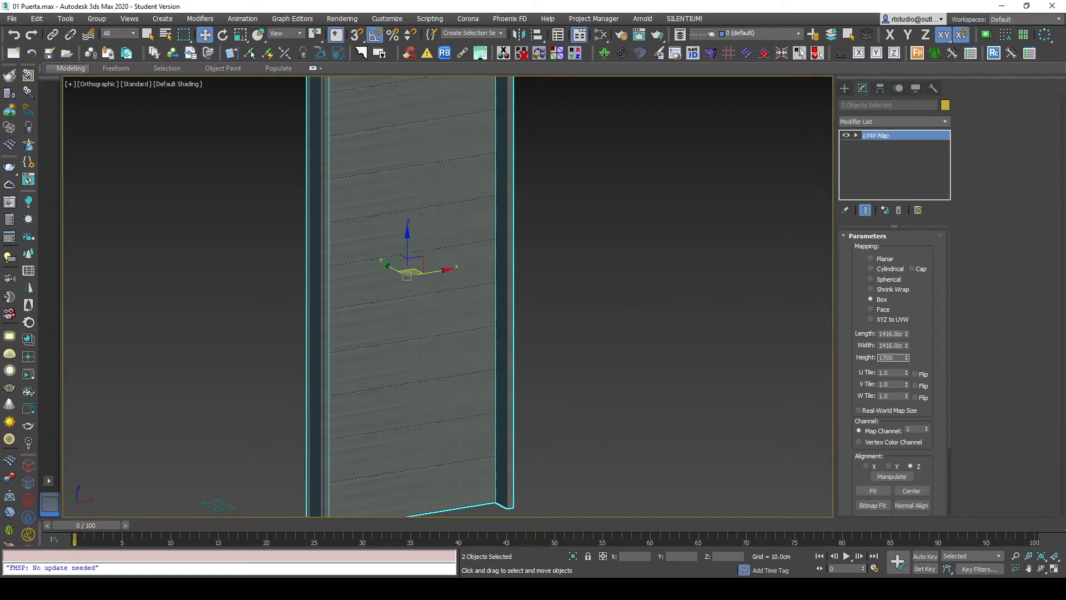
pyautogui.scroll(-5, 554, 318)
pyautogui.press('Return')
pyautogui.scroll(2, 553, 318)
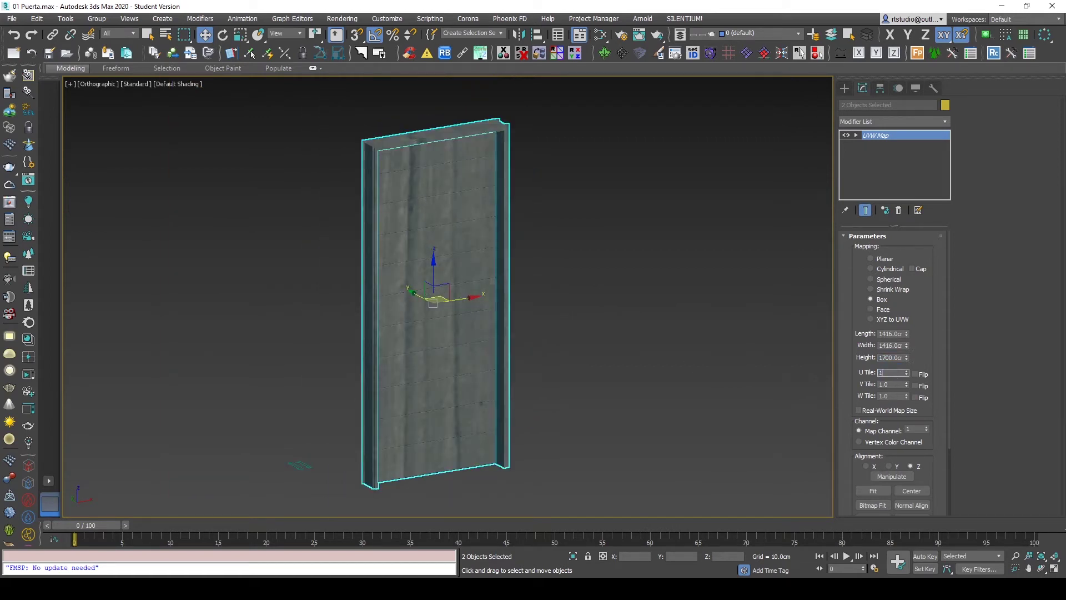
# Step: Set the UVW Map U and V tiling to 10
pyautogui.write('0')
pyautogui.press('Return')
pyautogui.press('Tab')
pyautogui.write('10')
pyautogui.press('Return')
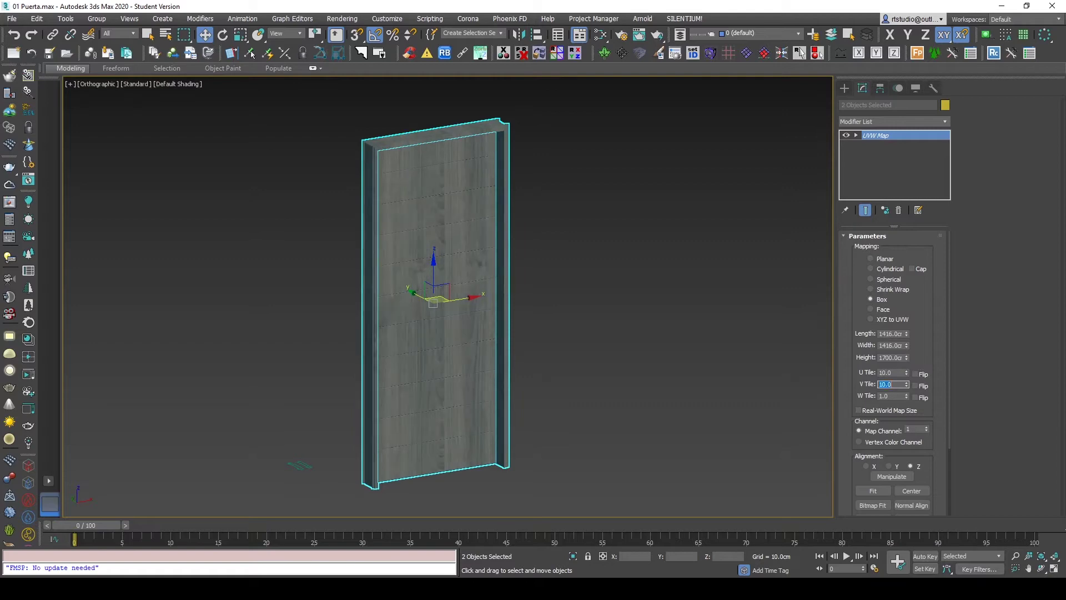
pyautogui.scroll(3, 534, 194)
pyautogui.scroll(-4, 516, 298)
pyautogui.scroll(-1, 504, 272)
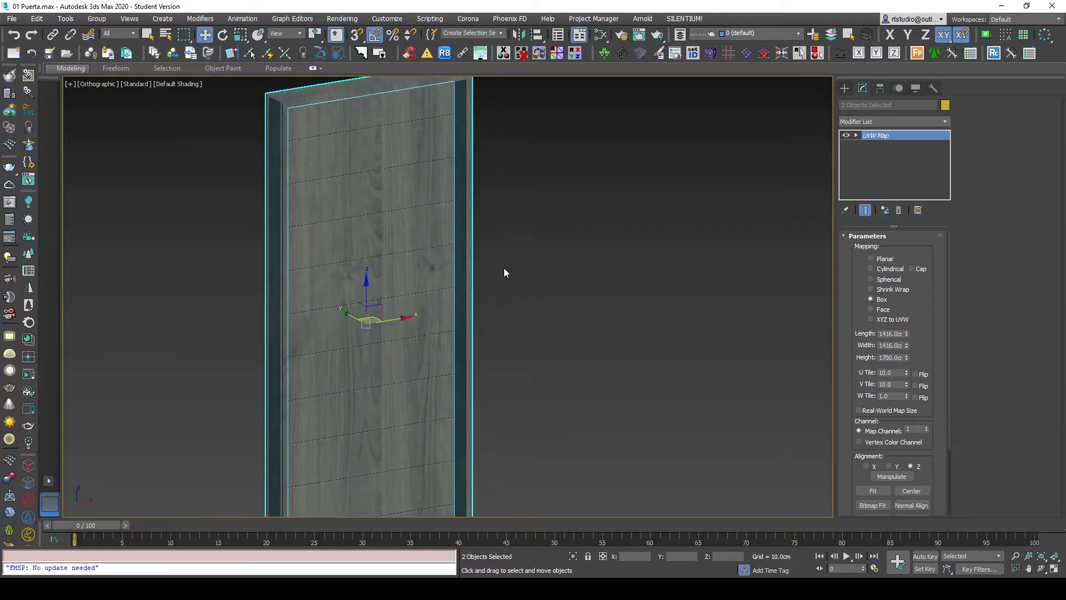
pyautogui.scroll(-4, 504, 276)
pyautogui.scroll(4, 504, 275)
pyautogui.scroll(2, 506, 281)
pyautogui.scroll(-1, 527, 303)
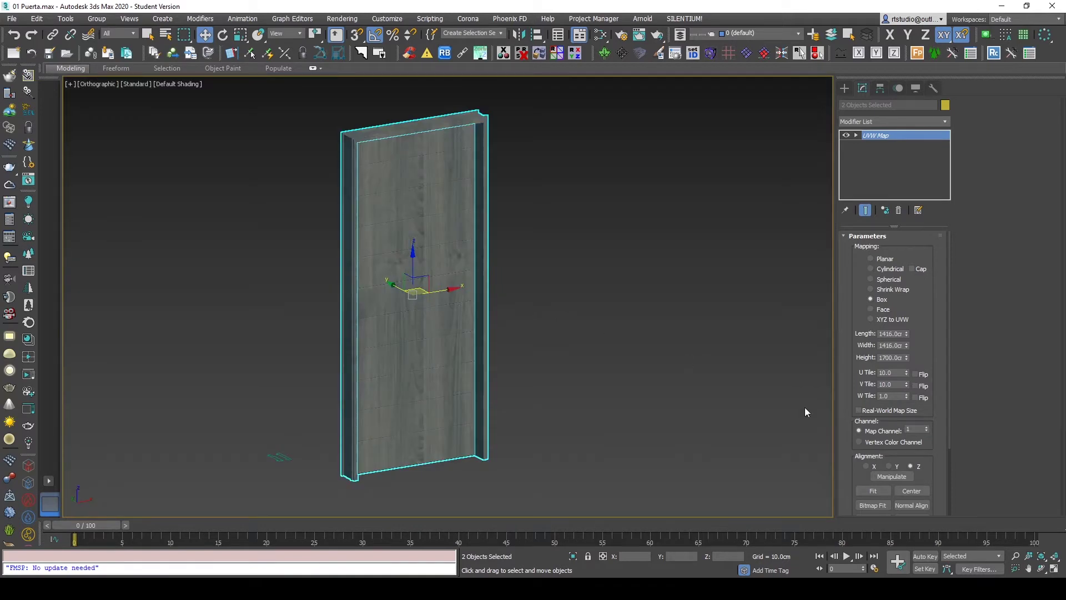
pyautogui.moveTo(848, 483); pyautogui.dragTo(849, 389)
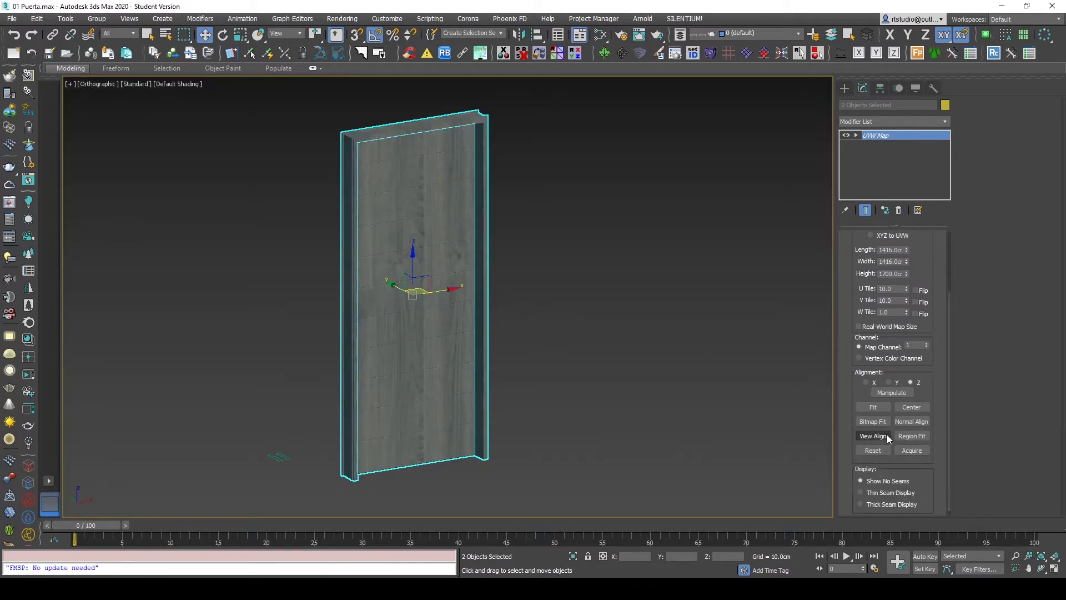
pyautogui.moveTo(846, 291); pyautogui.dragTo(845, 345)
# Step: Make the mapping 100 cm in length, width and height, with U and V tiling back to 1
pyautogui.doubleClick(901, 305)
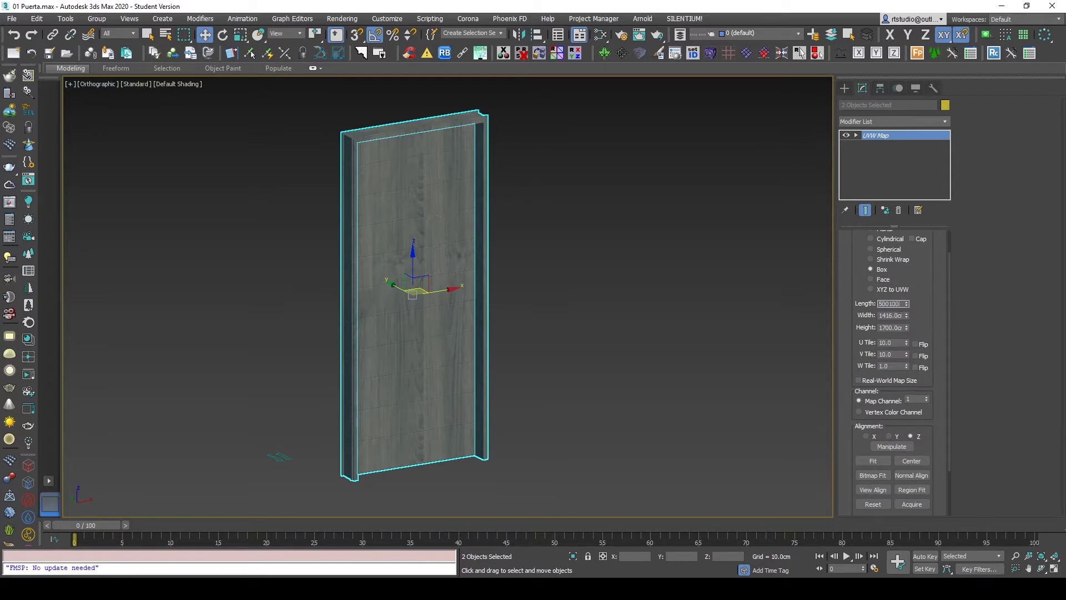
pyautogui.press('Tab')
pyautogui.write('1')
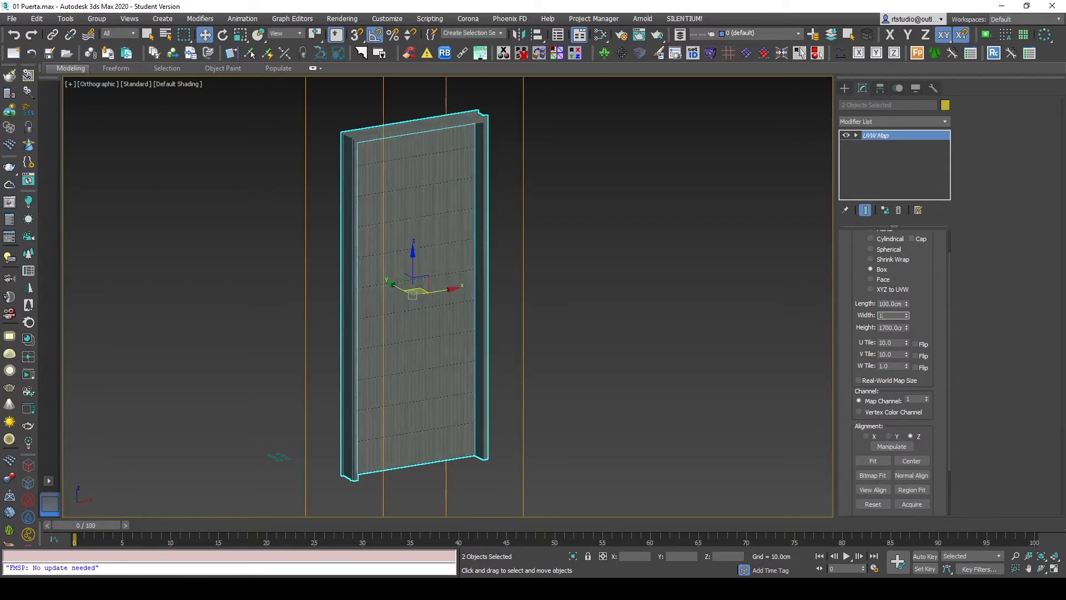
pyautogui.write('700')
pyautogui.press('Tab')
pyautogui.write('100')
pyautogui.press('Return')
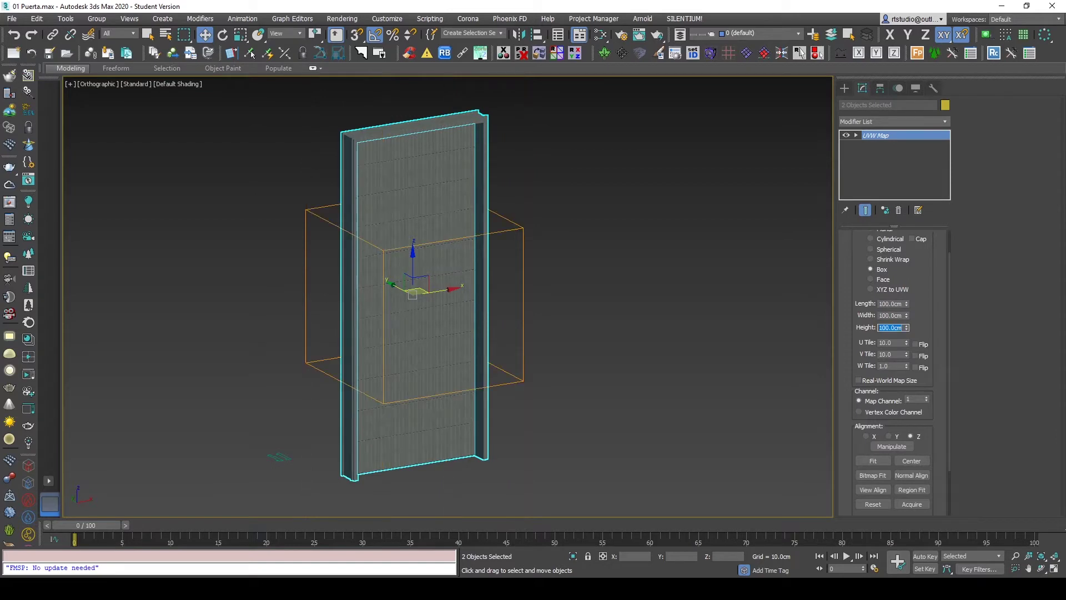
pyautogui.press('Tab')
pyautogui.write('1')
pyautogui.press('Tab')
pyautogui.write('1')
pyautogui.press('Return')
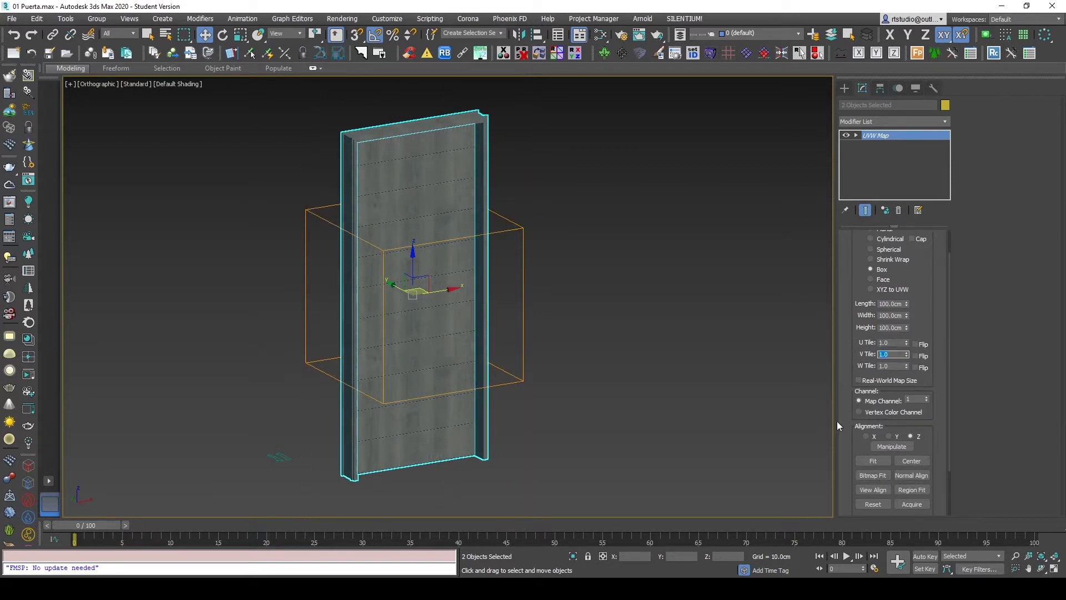
# Step: Bitmap-fit the box mapping to Madera Nogal Americano.jpg from the Maps > Maderas folder
pyautogui.click(877, 480)
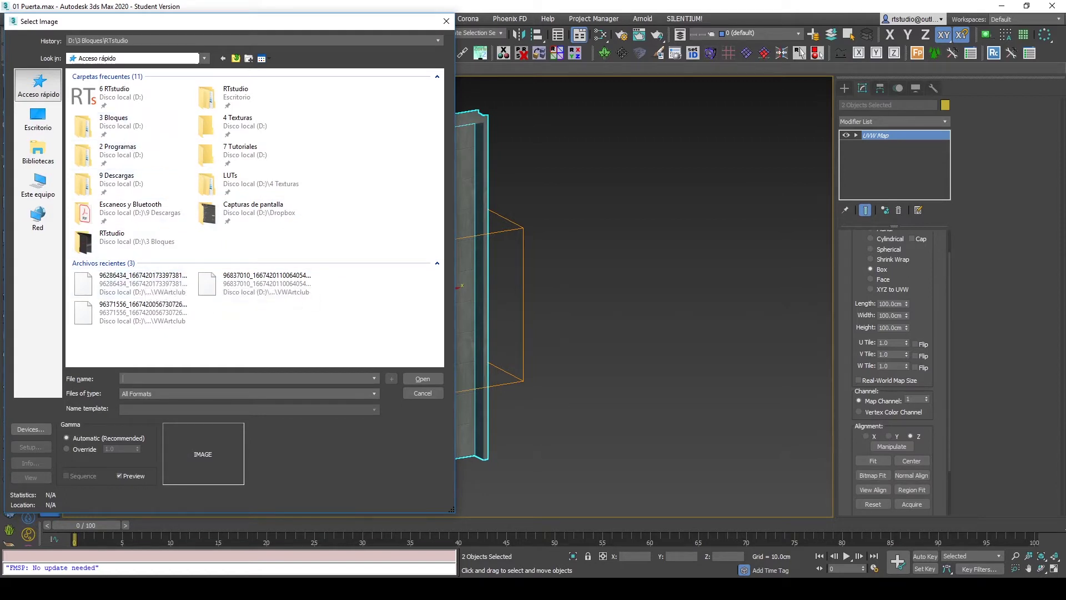
pyautogui.doubleClick(239, 125)
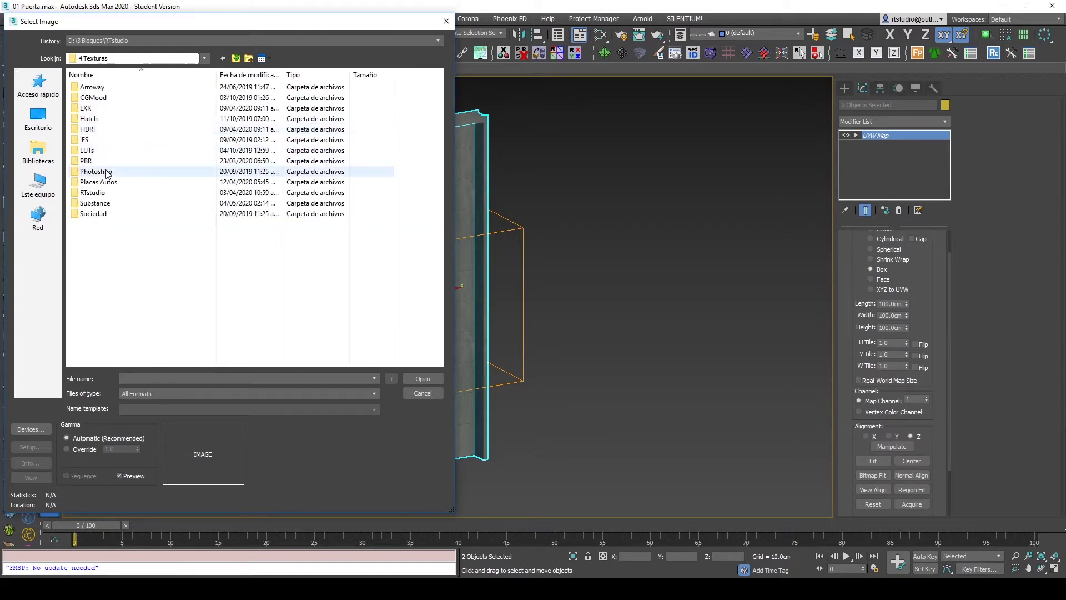
pyautogui.doubleClick(109, 193)
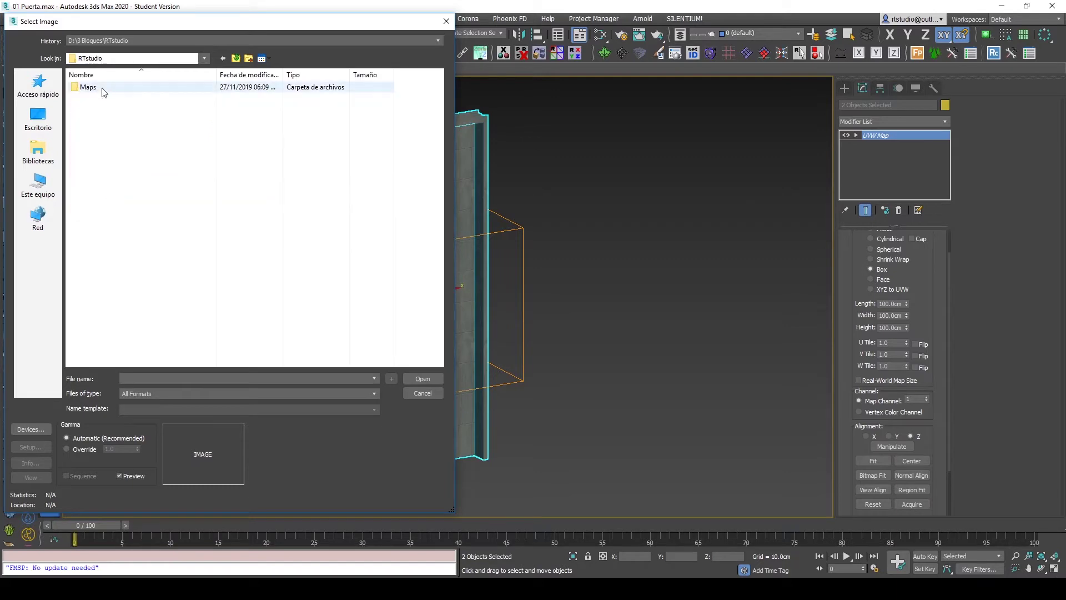
pyautogui.doubleClick(103, 92)
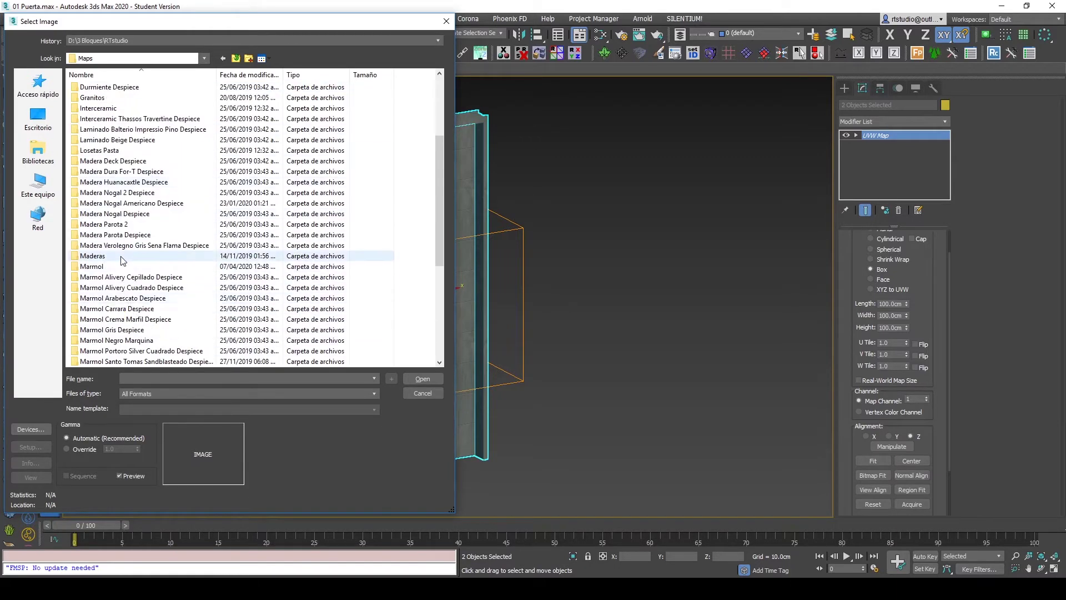
pyautogui.doubleClick(122, 256)
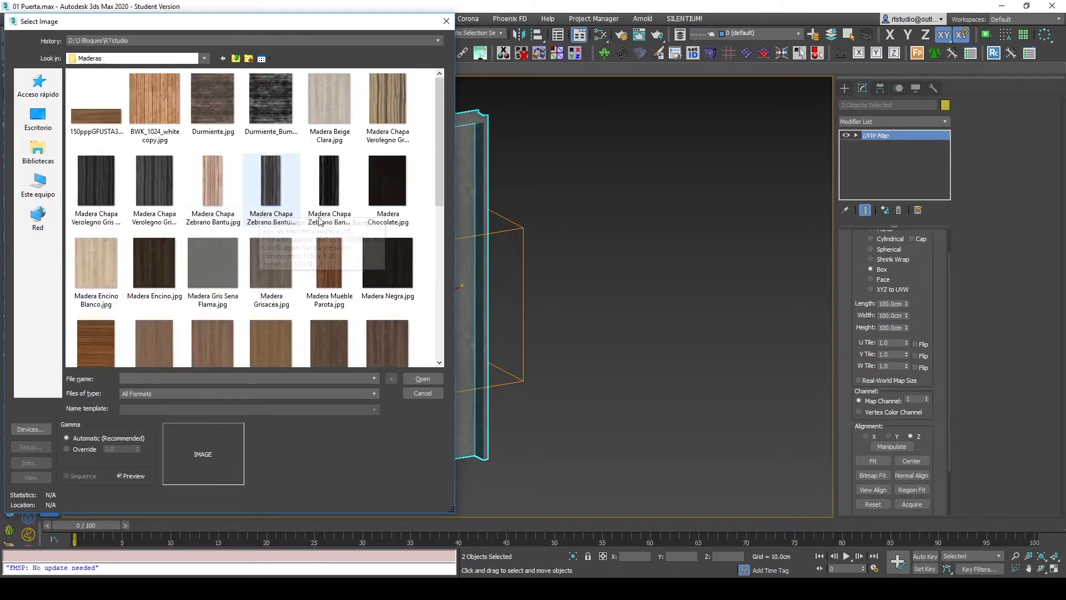
pyautogui.scroll(-2, 260, 222)
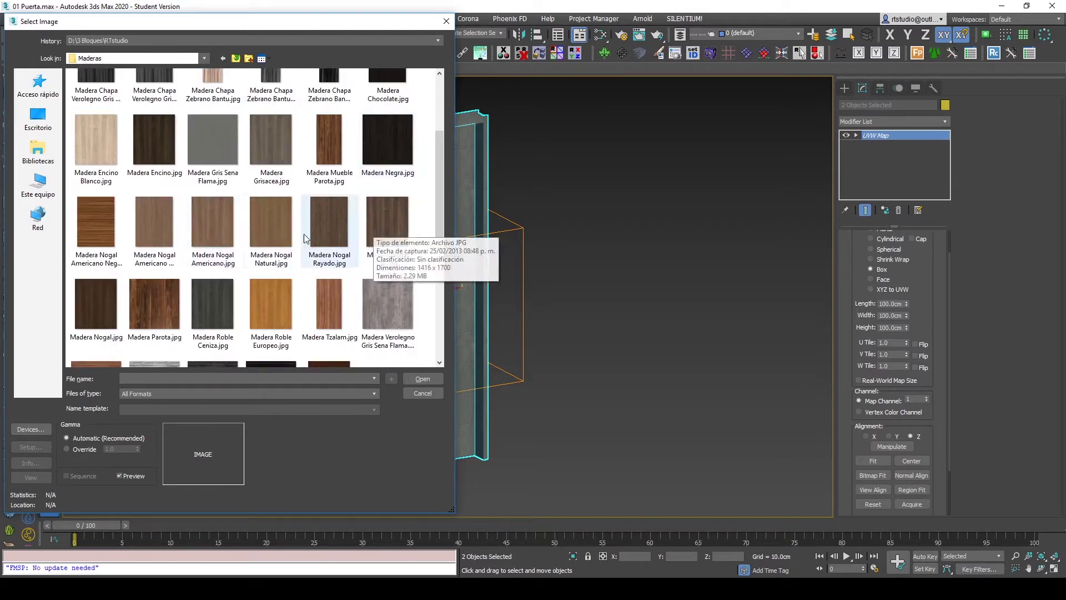
pyautogui.click(221, 226)
pyautogui.click(423, 379)
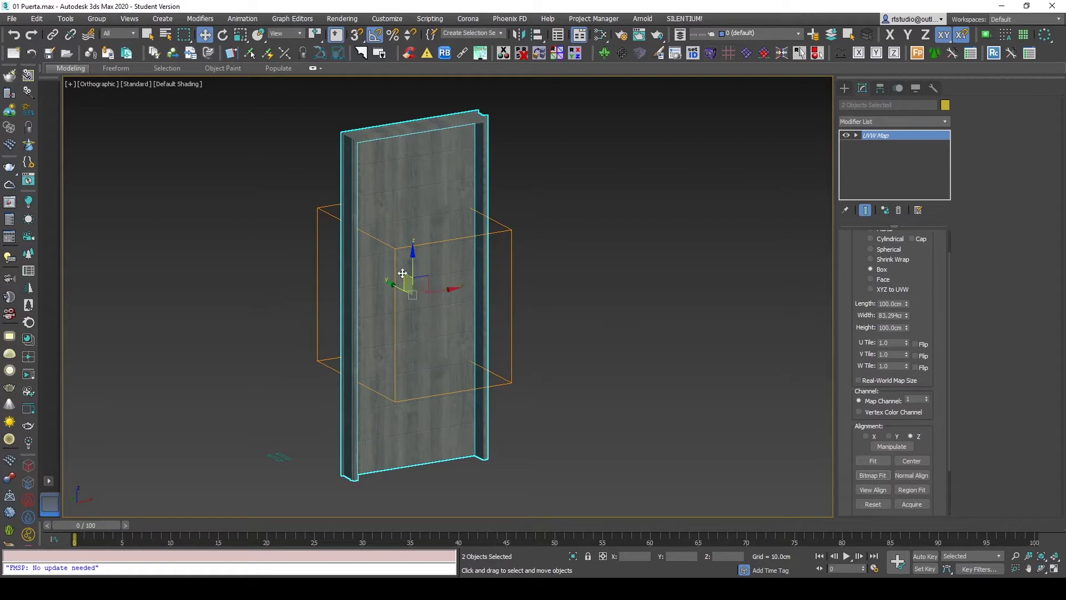
# Step: Set the mapping length equal to the 83.294 cm width, then deselect to inspect the texture
pyautogui.doubleClick(901, 315)
pyautogui.doubleClick(898, 302)
pyautogui.press('Return')
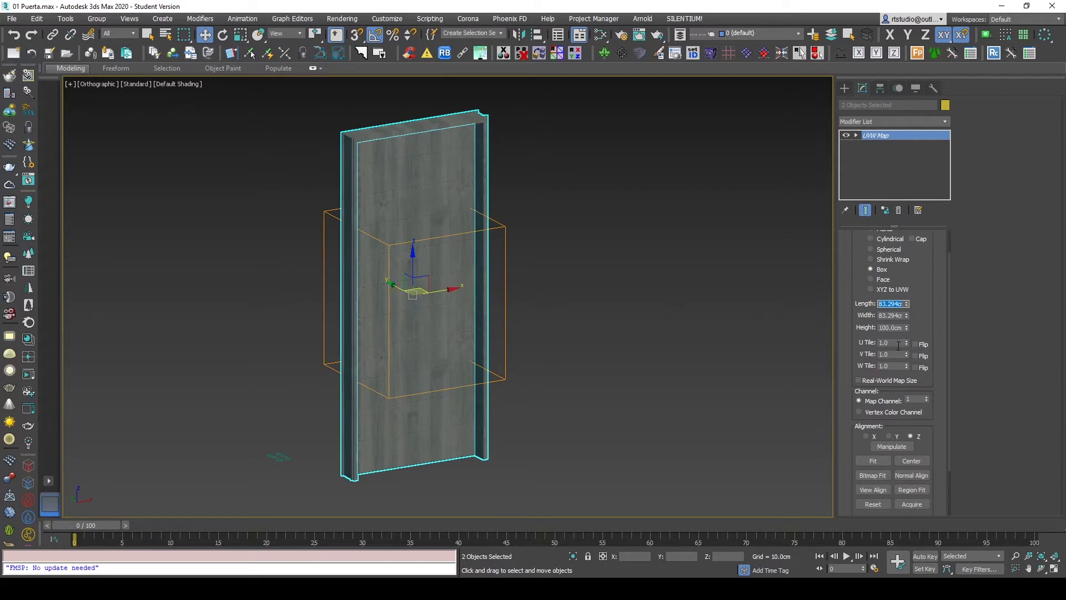
pyautogui.click(552, 316)
pyautogui.scroll(5, 514, 306)
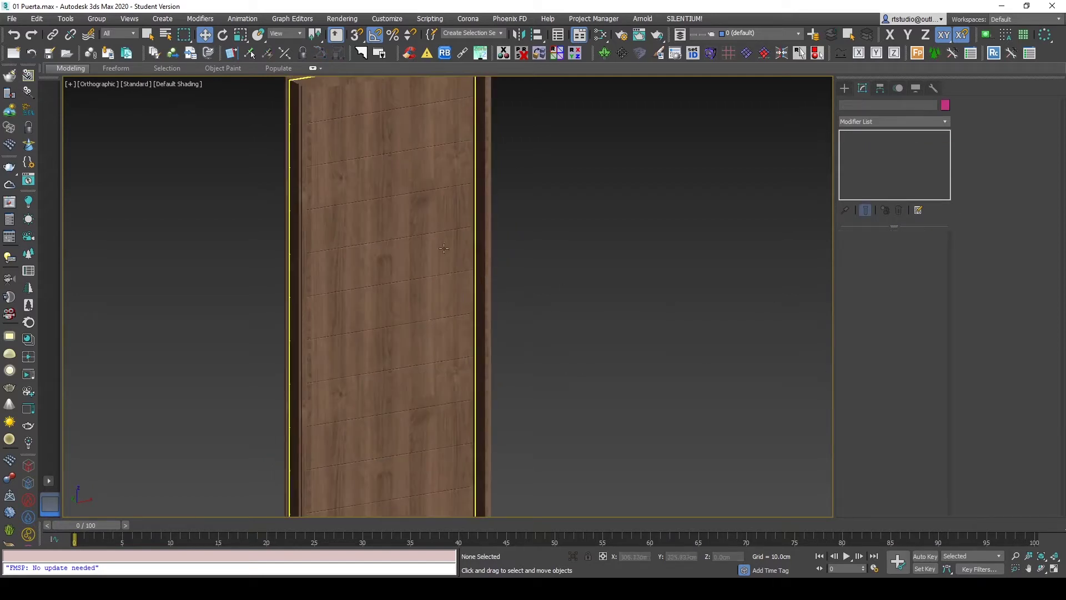
pyautogui.scroll(2, 471, 275)
pyautogui.scroll(-7, 471, 276)
pyautogui.scroll(4, 461, 256)
pyautogui.scroll(-4, 453, 256)
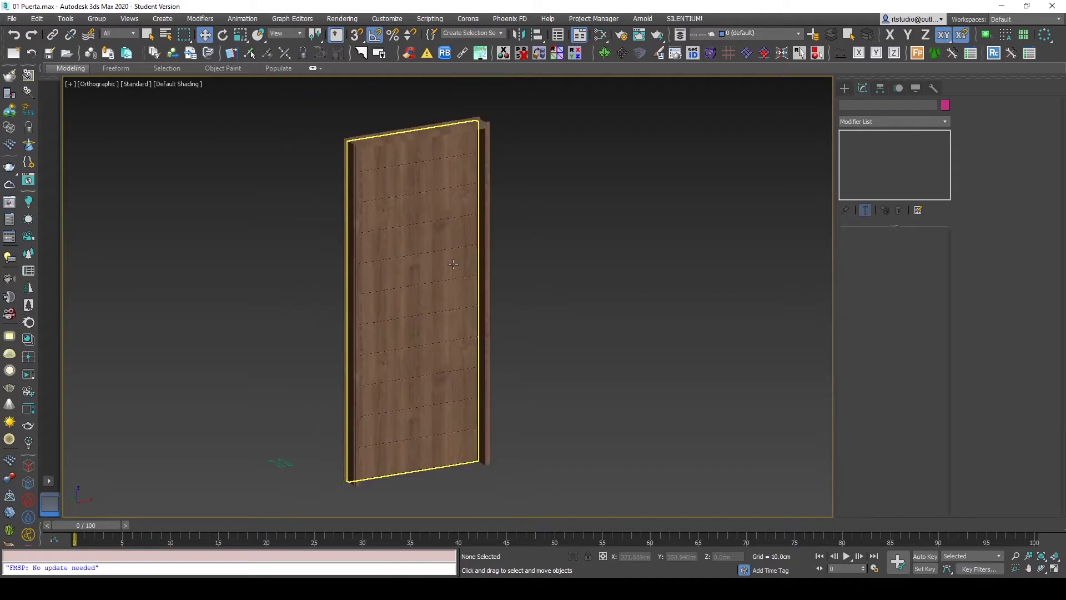
# Step: Realign the leaf's UVW Map axis so the walnut grain runs horizontally, then inspect the door
pyautogui.click(454, 326)
pyautogui.click(898, 466)
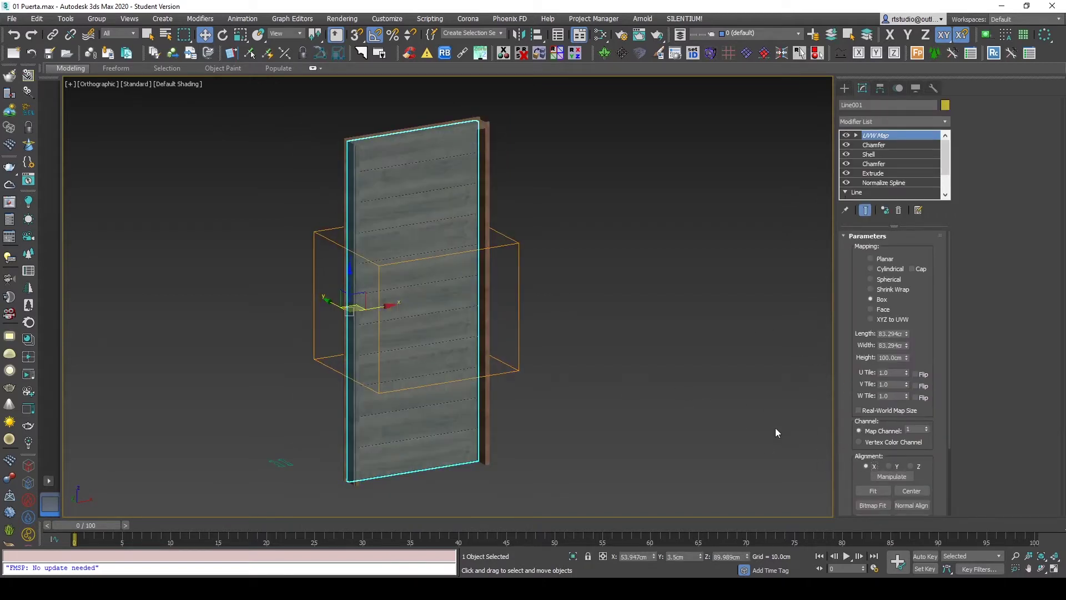
pyautogui.click(549, 238)
pyautogui.scroll(5, 549, 238)
pyautogui.scroll(-2, 408, 212)
pyautogui.moveTo(408, 212)
pyautogui.mouseDown(button='middle')
pyautogui.moveTo(418, 240)
pyautogui.moveTo(333, 178)
pyautogui.mouseUp(button='middle')
pyautogui.scroll(-2, 310, 164)
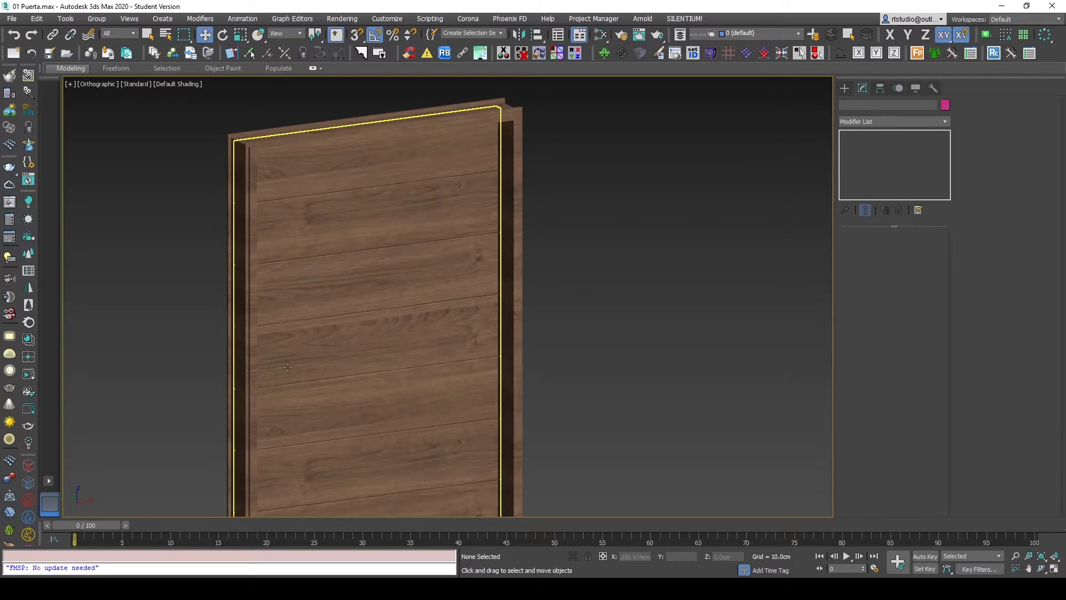
pyautogui.scroll(3, 564, 361)
pyautogui.moveTo(629, 200)
pyautogui.mouseDown(button='middle')
pyautogui.moveTo(631, 91)
pyautogui.moveTo(634, 443)
pyautogui.moveTo(588, 440)
pyautogui.mouseUp(button='middle')
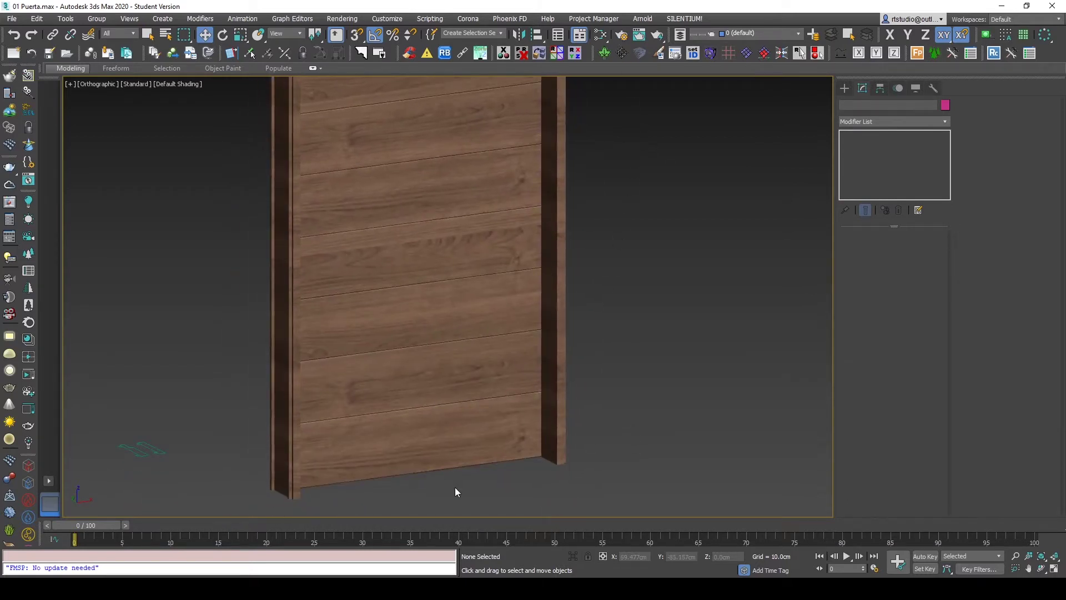
pyautogui.press('m')
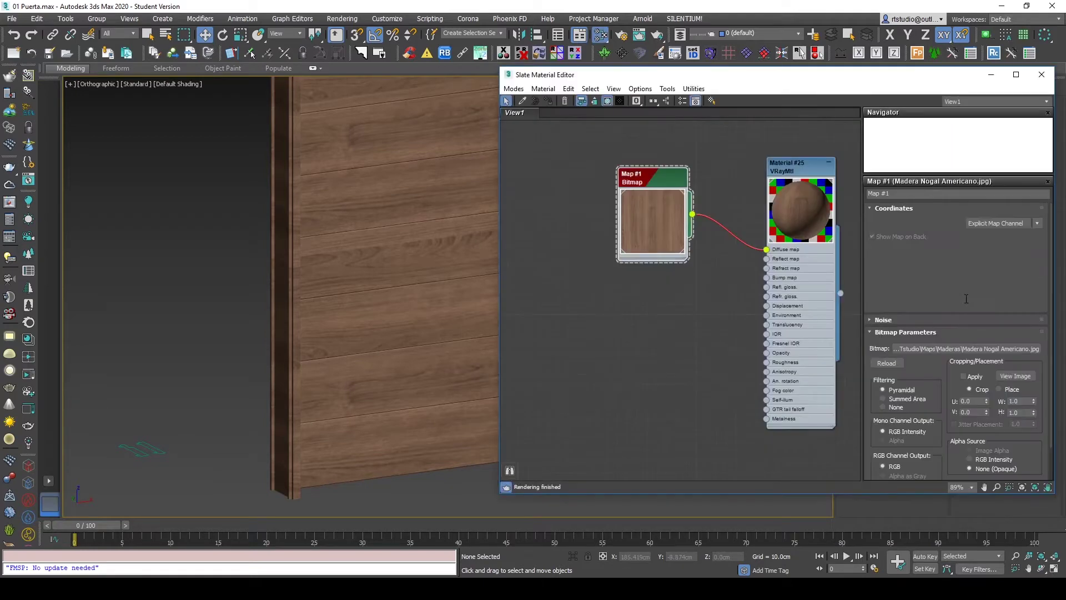
pyautogui.click(1015, 376)
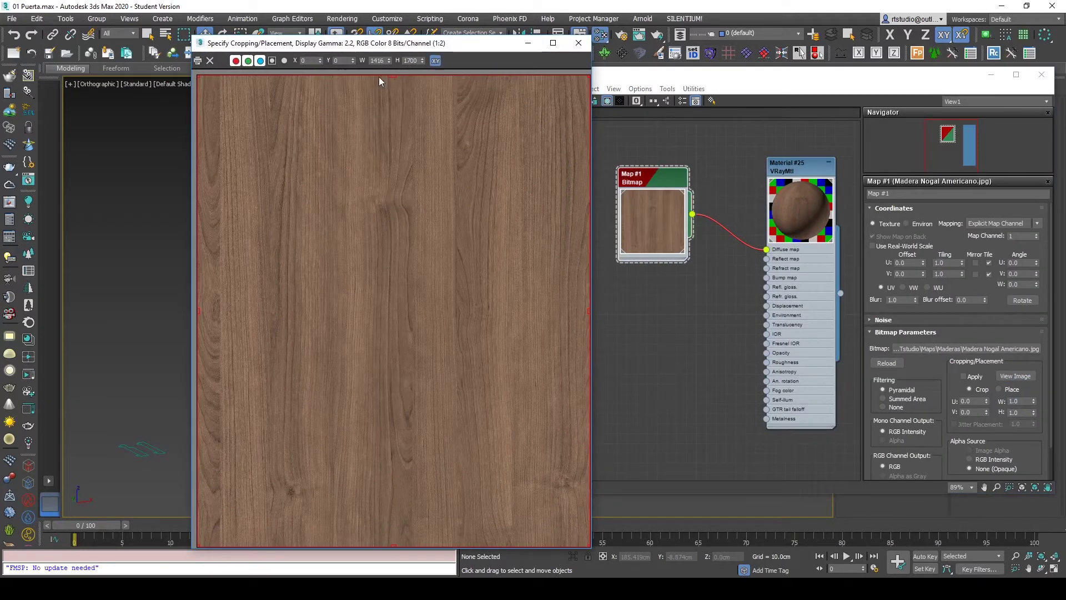
pyautogui.click(577, 46)
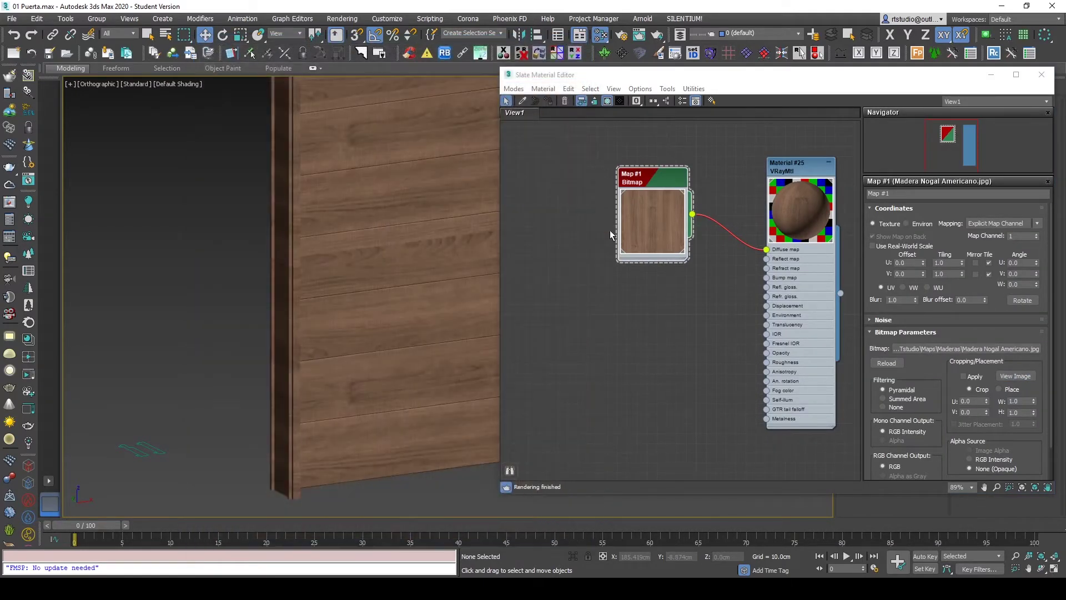
pyautogui.click(1042, 74)
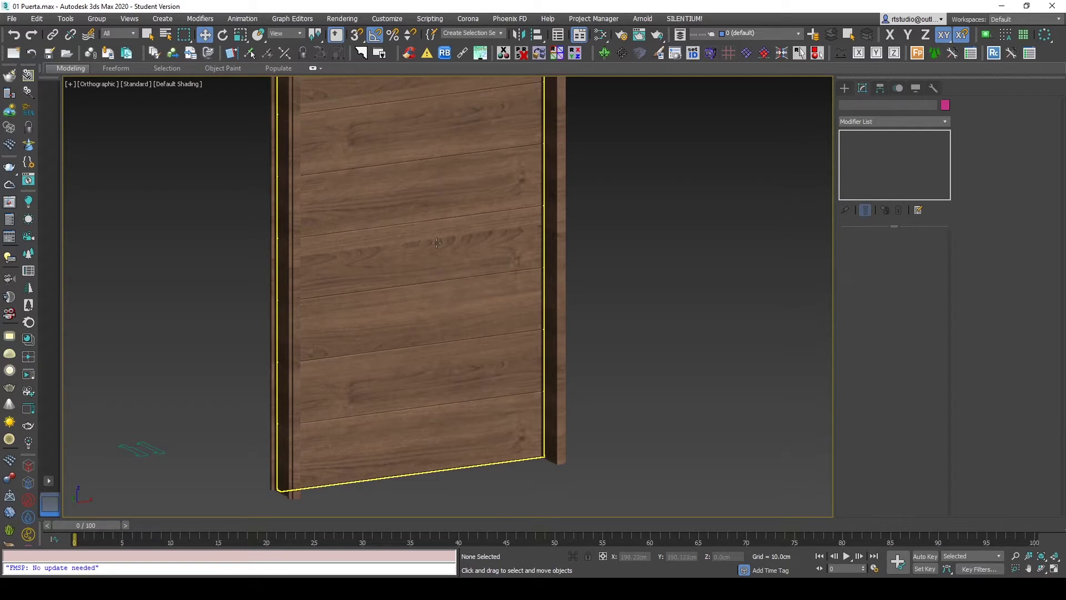
# Step: Set the Configure Viewports texture map display resolution to 512 and reopen it to verify
pyautogui.click(70, 84)
pyautogui.click(114, 213)
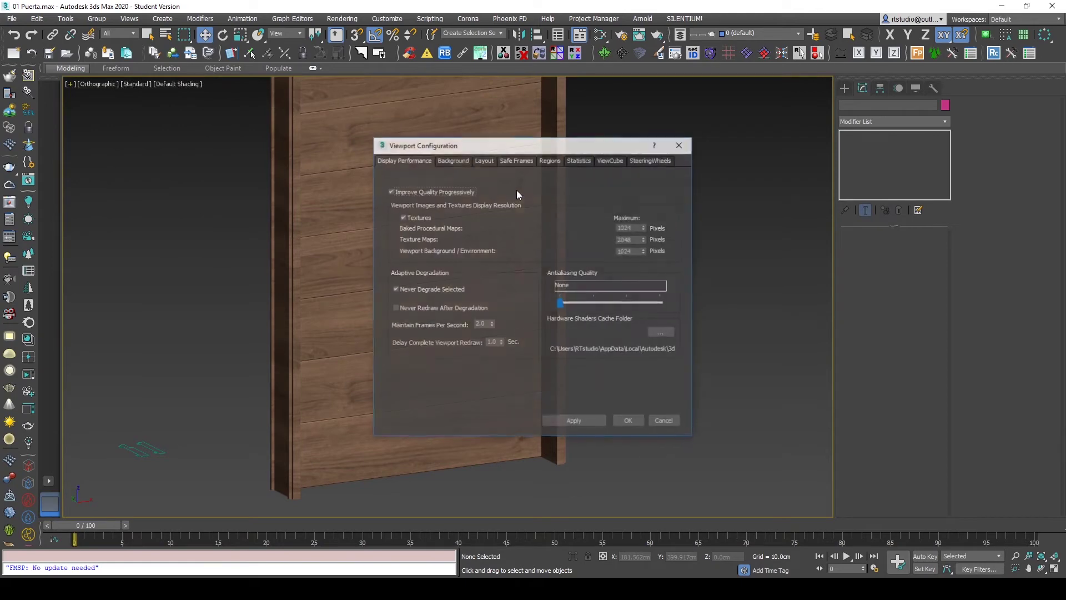
pyautogui.doubleClick(633, 239)
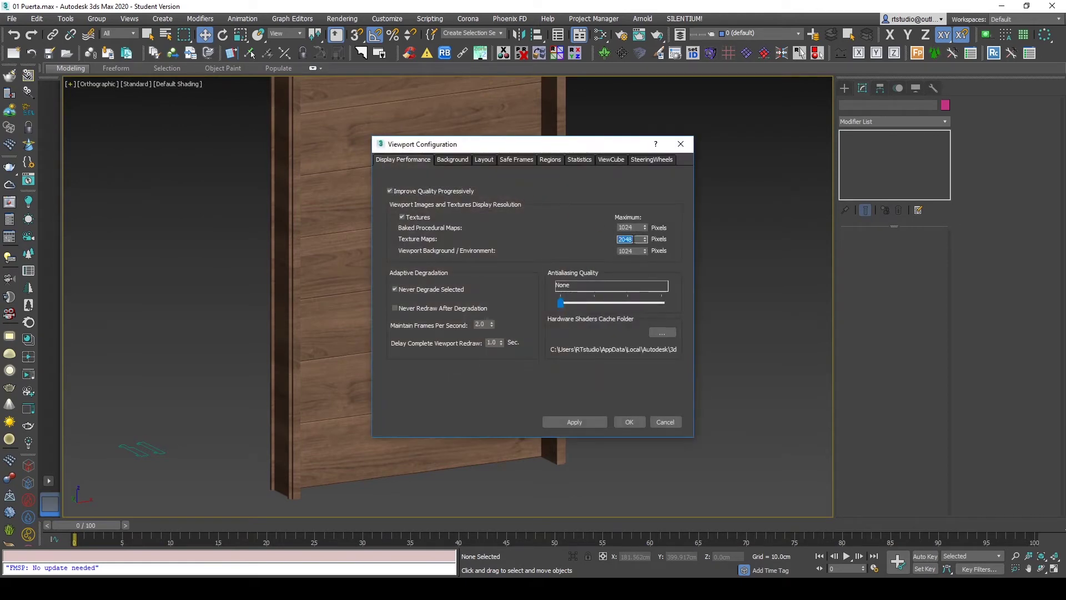
pyautogui.write('512')
pyautogui.click(622, 422)
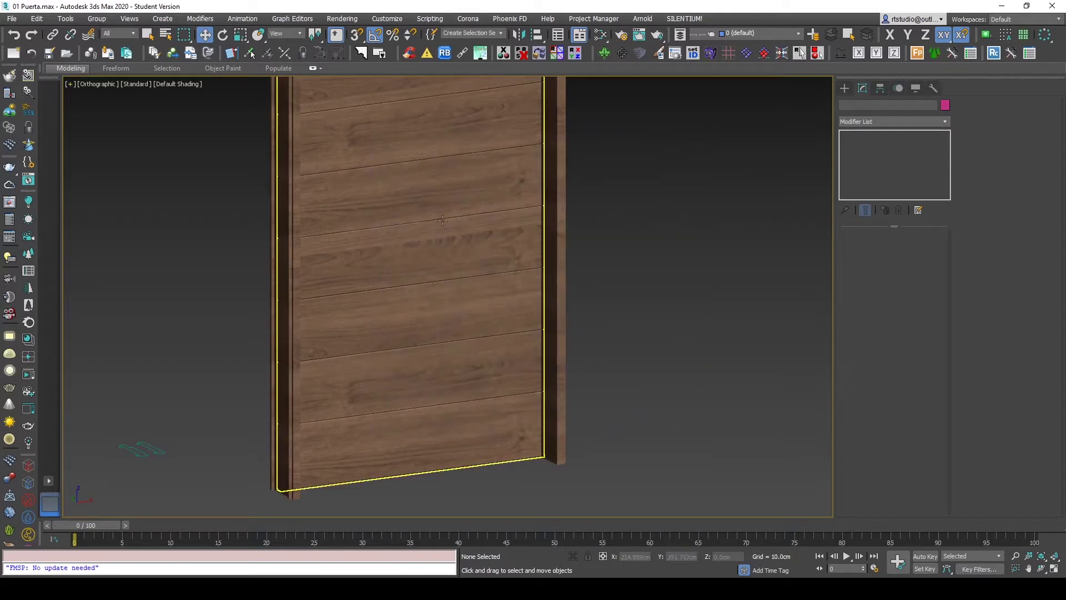
pyautogui.click(70, 83)
pyautogui.click(261, 231)
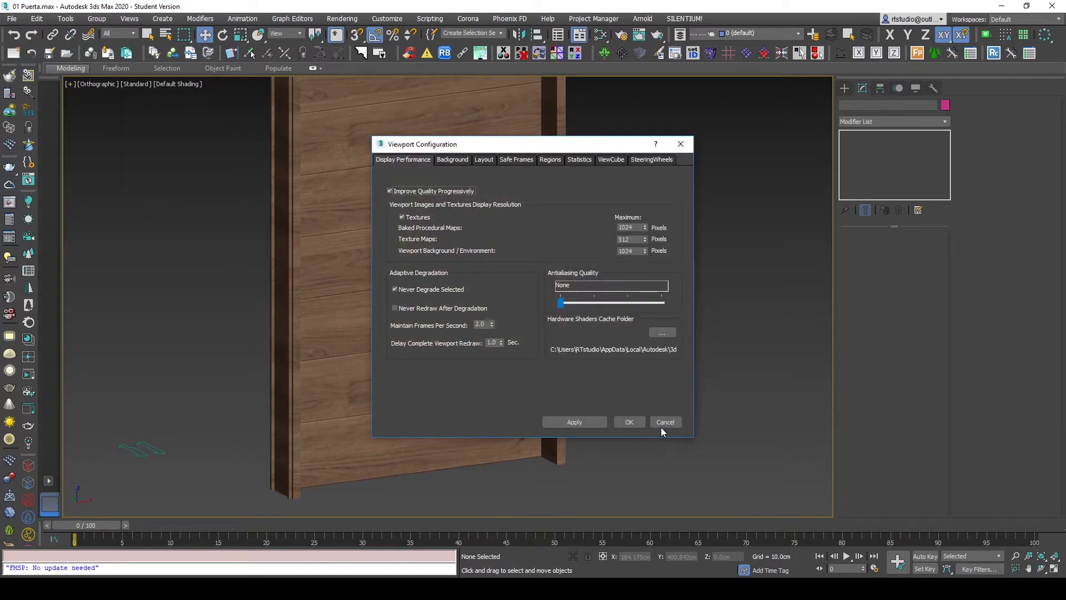
pyautogui.click(664, 422)
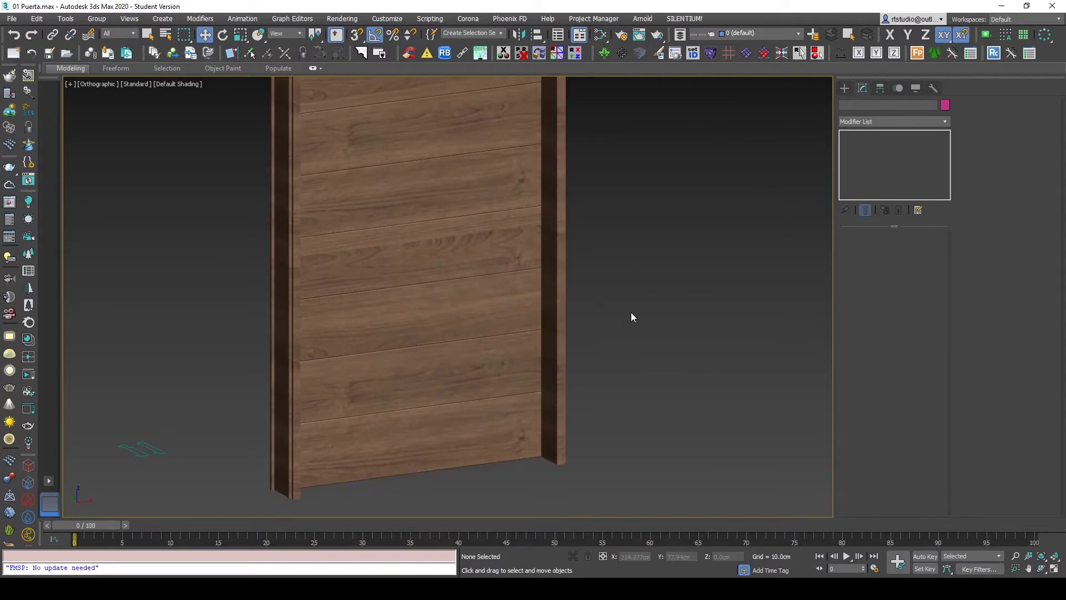
pyautogui.scroll(-4, 630, 317)
pyautogui.keyDown('alt'); pyautogui.moveTo(631, 317); pyautogui.dragTo(549, 336, button='middle'); pyautogui.keyUp('alt')
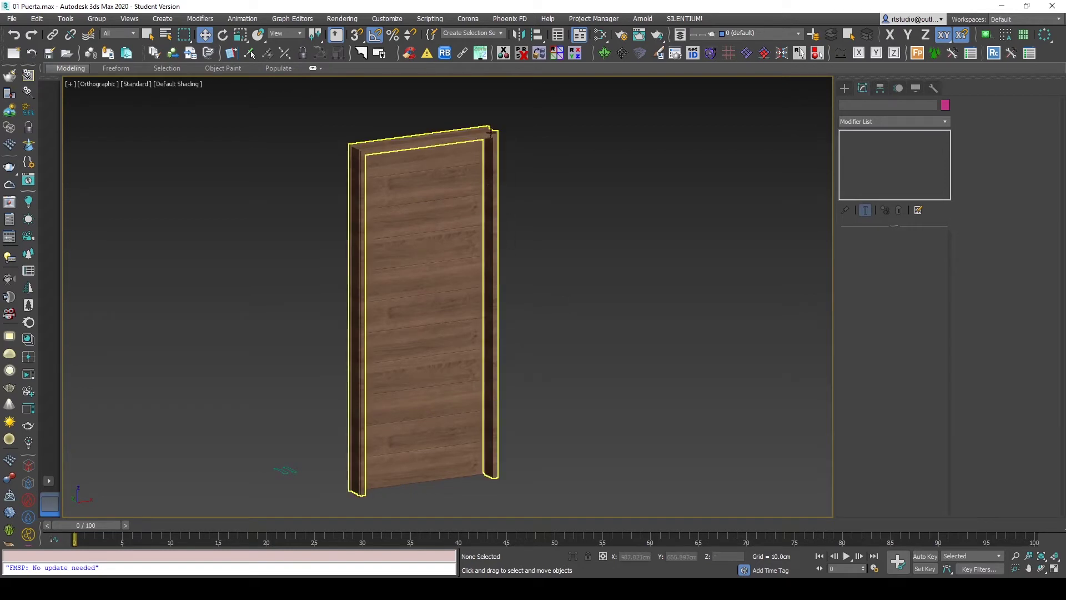
pyautogui.scroll(5, 493, 128)
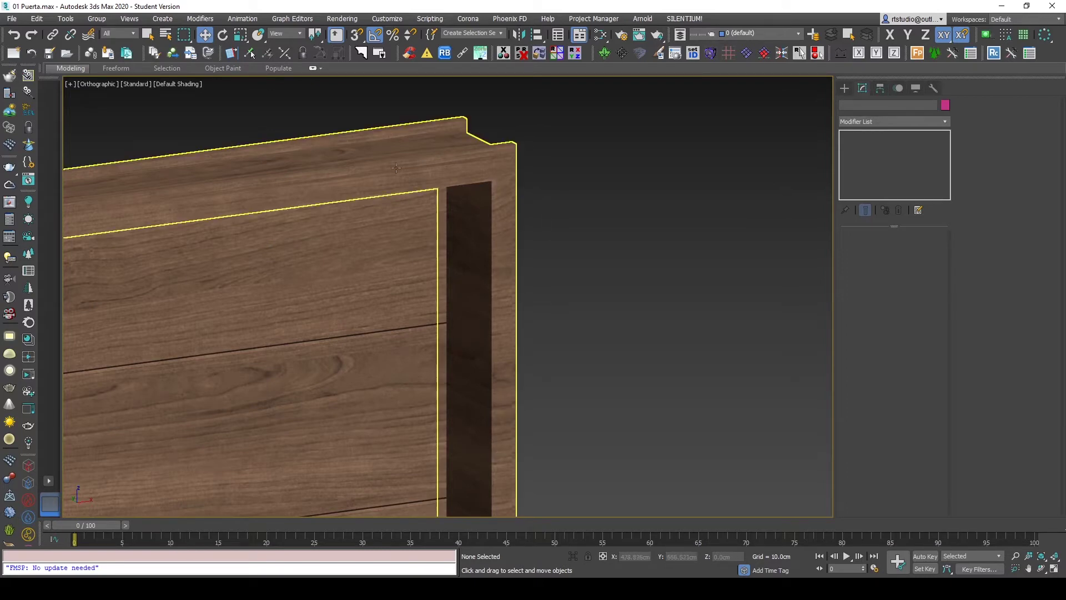
pyautogui.scroll(-1, 564, 163)
pyautogui.scroll(-3, 564, 163)
pyautogui.scroll(-2, 565, 163)
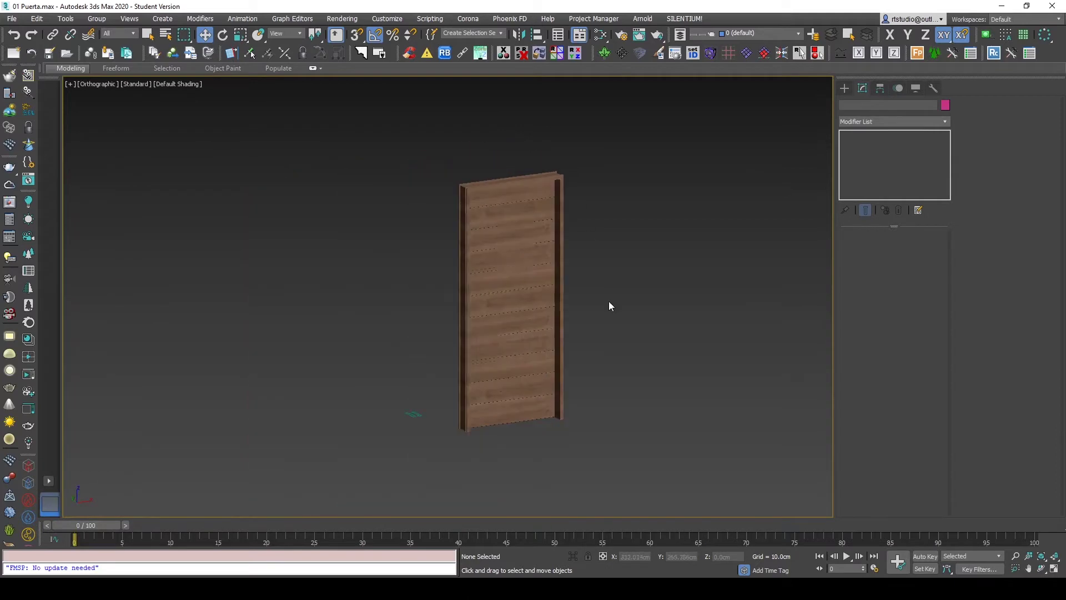
pyautogui.scroll(2, 608, 301)
pyautogui.moveTo(596, 297); pyautogui.dragTo(549, 298, button='middle')
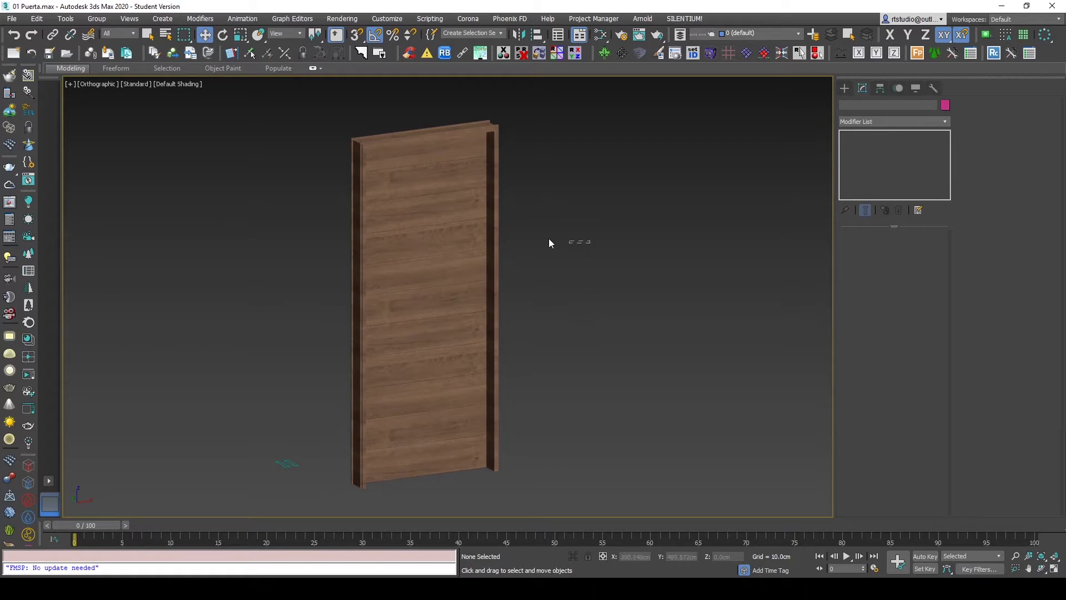
pyautogui.moveTo(354, 268); pyautogui.dragTo(354, 269)
# Step: Add an Unwrap UVW modifier to both door pieces and open the UV Editor beside the door
pyautogui.rightClick(589, 195)
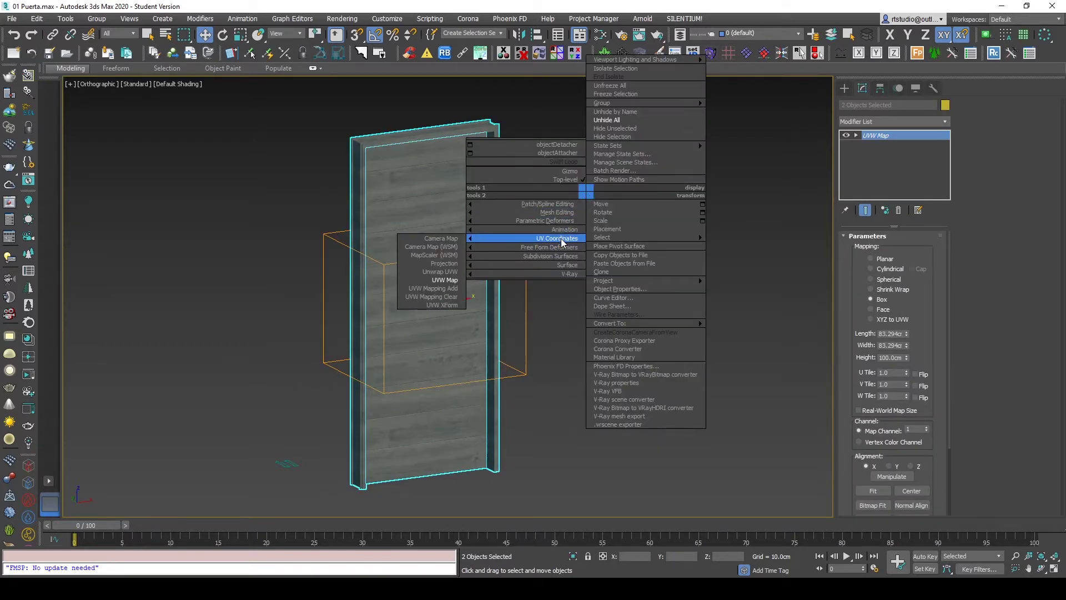
pyautogui.click(434, 238)
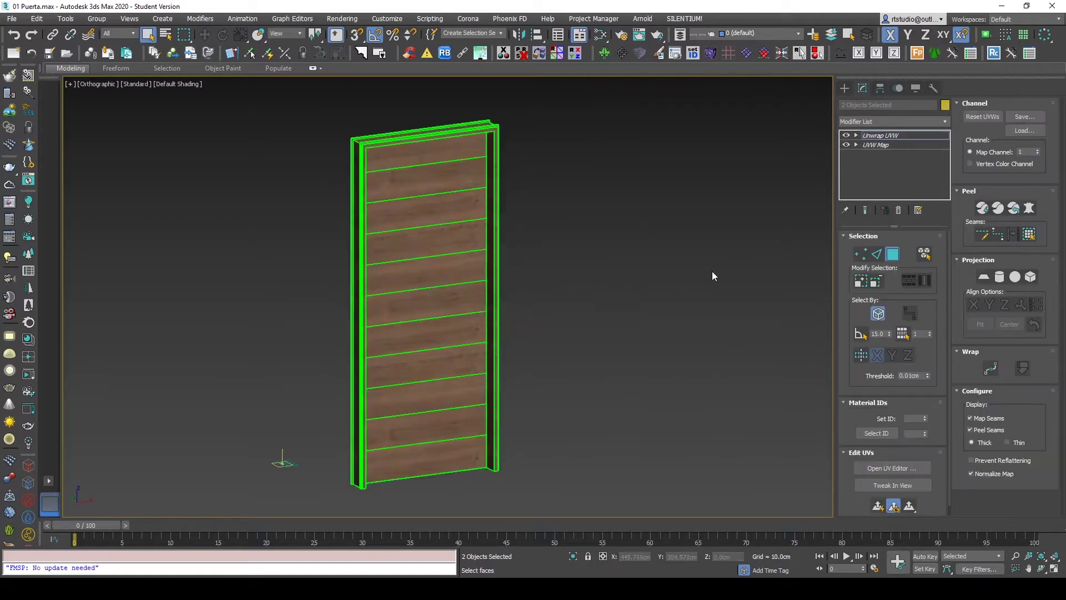
pyautogui.click(899, 468)
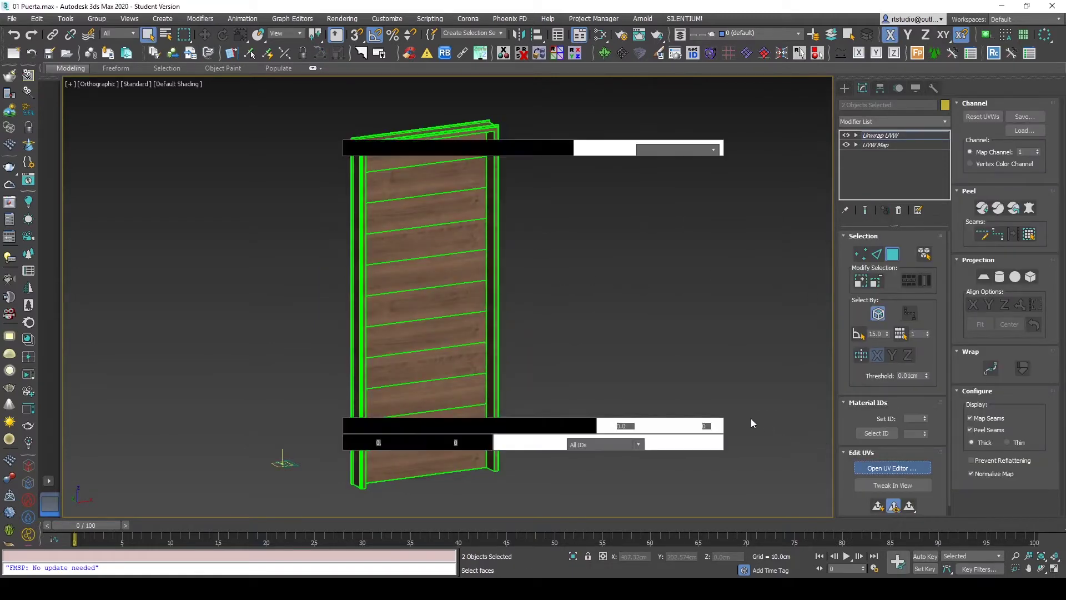
pyautogui.moveTo(237, 55); pyautogui.dragTo(713, 95)
pyautogui.moveTo(345, 214); pyautogui.dragTo(103, 214, button='middle')
pyautogui.keyDown('alt'); pyautogui.moveTo(260, 325); pyautogui.dragTo(278, 334, button='middle'); pyautogui.keyUp('alt')
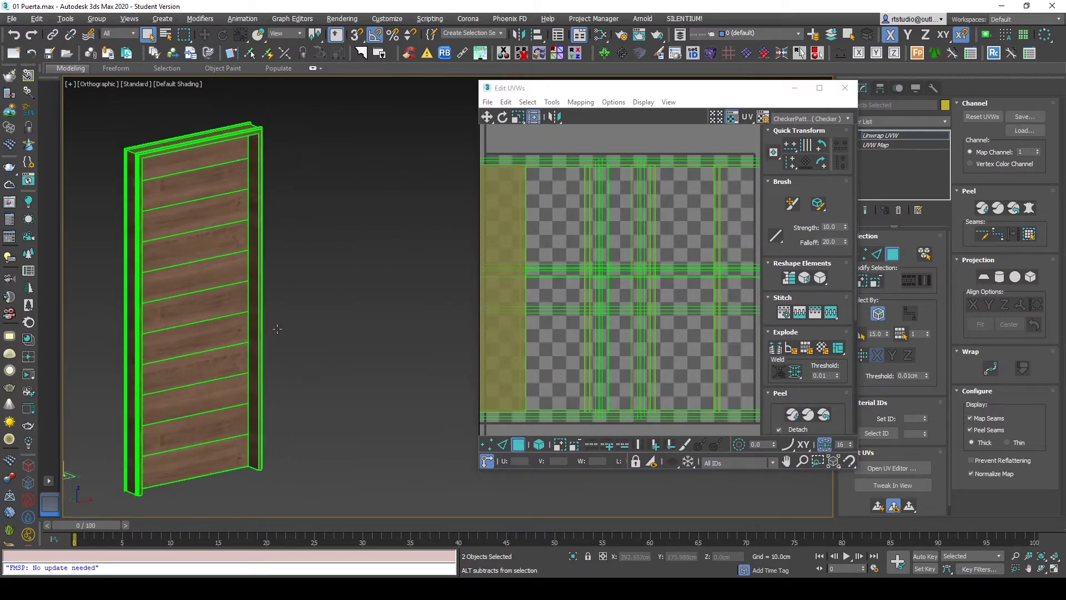
# Step: Centre the UV shells in the editor and collapse Brush and Peel to reveal Arrange Elements
pyautogui.scroll(-3, 631, 305)
pyautogui.scroll(-2, 630, 304)
pyautogui.scroll(3, 631, 305)
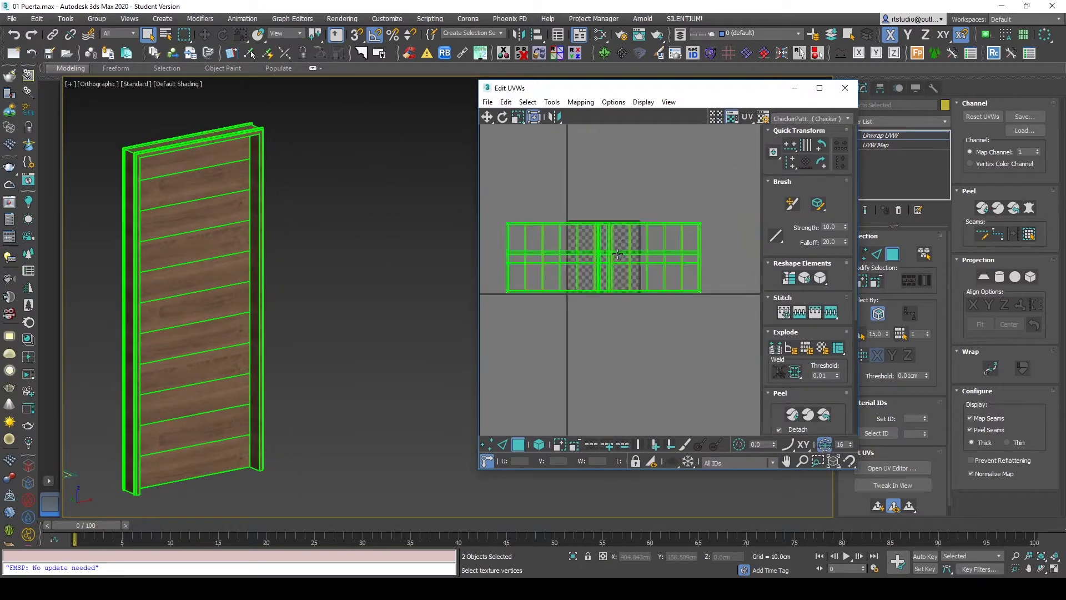
pyautogui.moveTo(631, 304); pyautogui.dragTo(639, 332, button='middle')
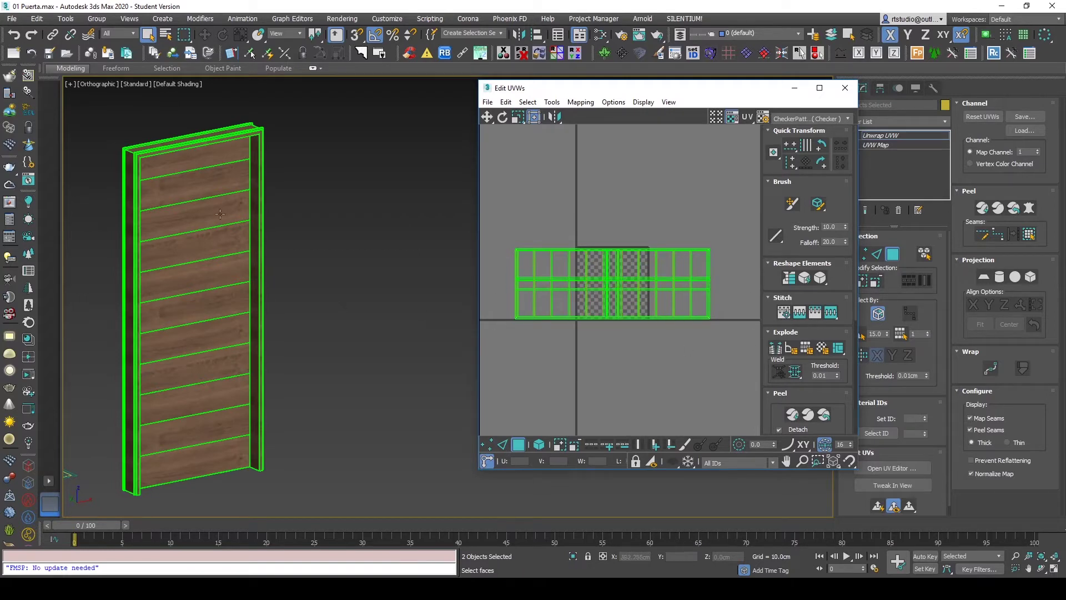
pyautogui.moveTo(760, 96); pyautogui.dragTo(727, 97)
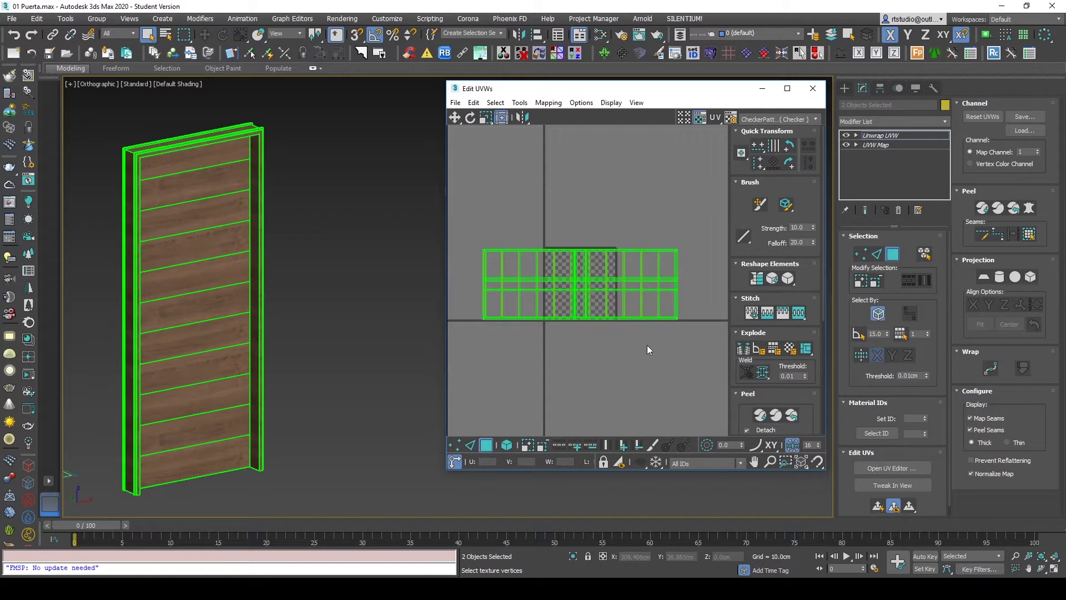
pyautogui.click(749, 182)
pyautogui.click(749, 324)
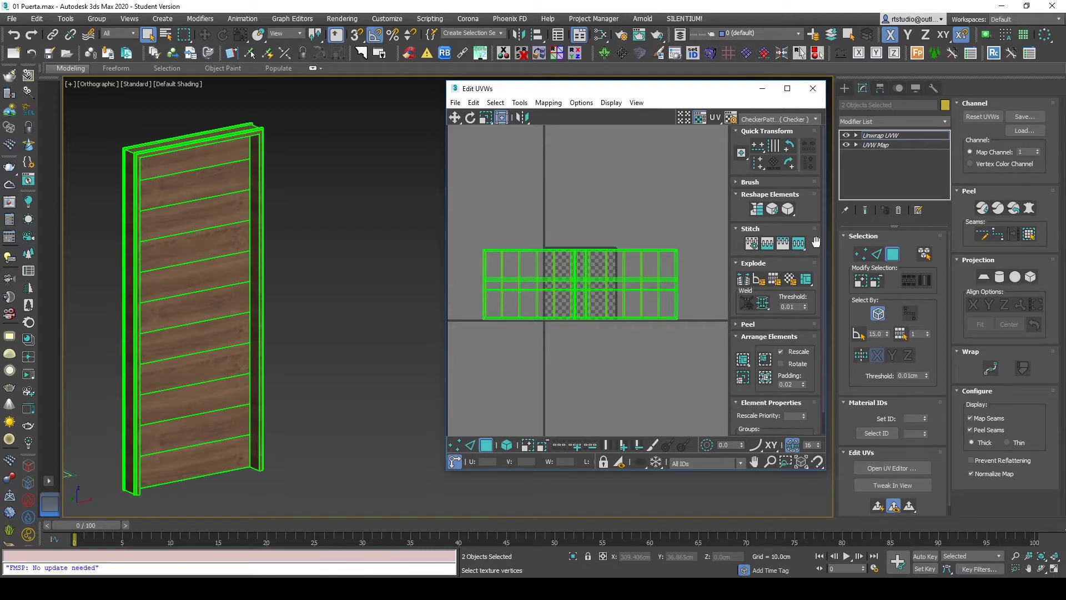
pyautogui.scroll(-1, 815, 241)
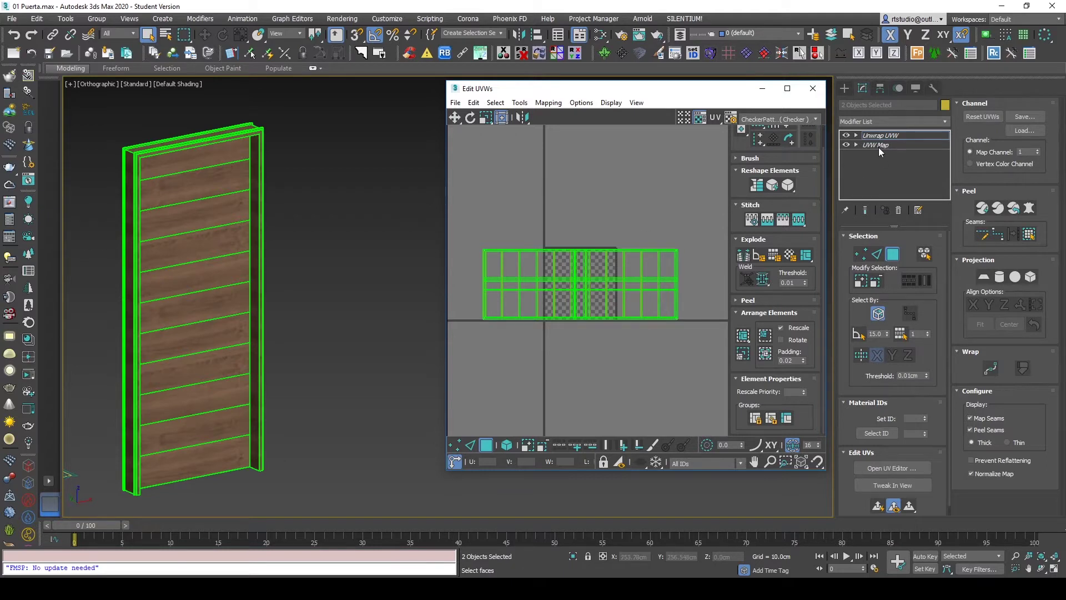
# Step: Try Pack: Custom on the door's UV shells and recentre the packed square
pyautogui.click(745, 341)
pyautogui.scroll(2, 617, 279)
pyautogui.scroll(2, 619, 283)
pyautogui.scroll(2, 611, 288)
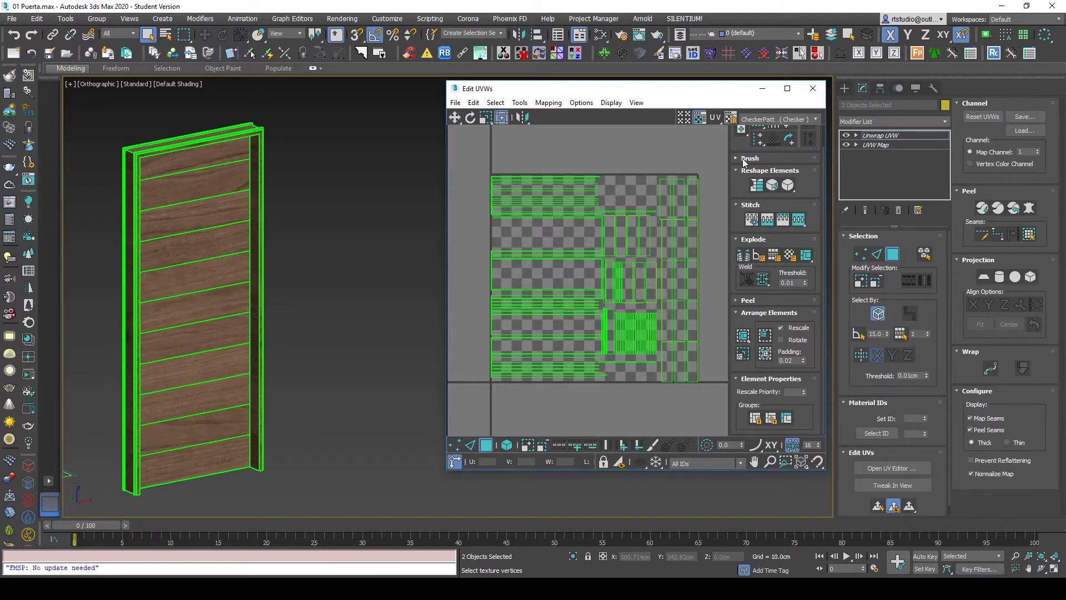
pyautogui.scroll(-3, 572, 177)
pyautogui.moveTo(571, 176)
pyautogui.mouseDown(button='middle')
pyautogui.moveTo(616, 281)
pyautogui.moveTo(603, 299)
pyautogui.mouseUp(button='middle')
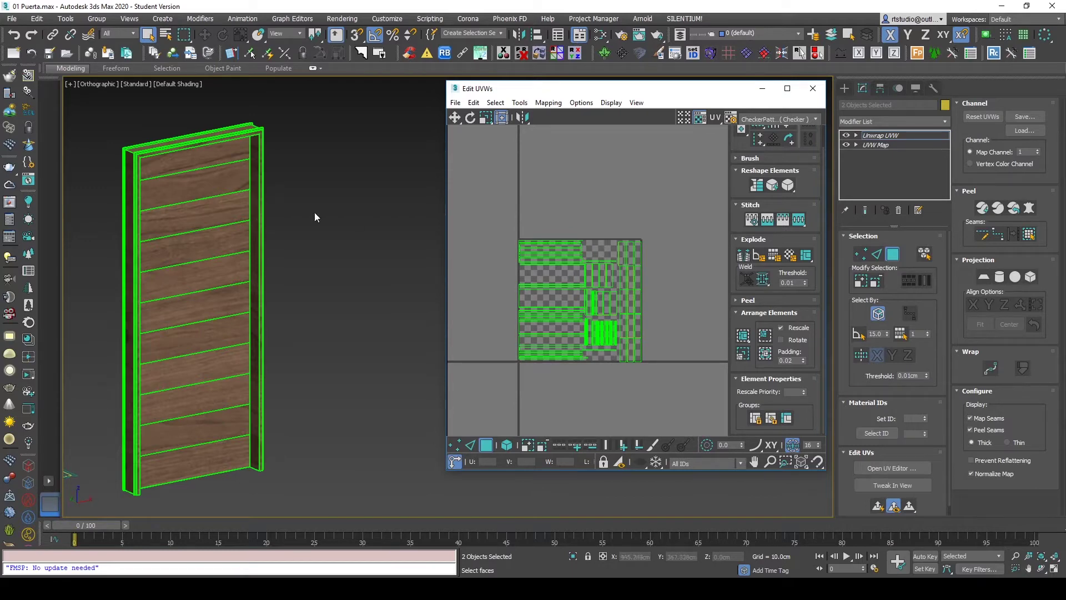
# Step: Switch the editor background from CheckerPattern to Map #1 and undo the custom packing
pyautogui.click(795, 121)
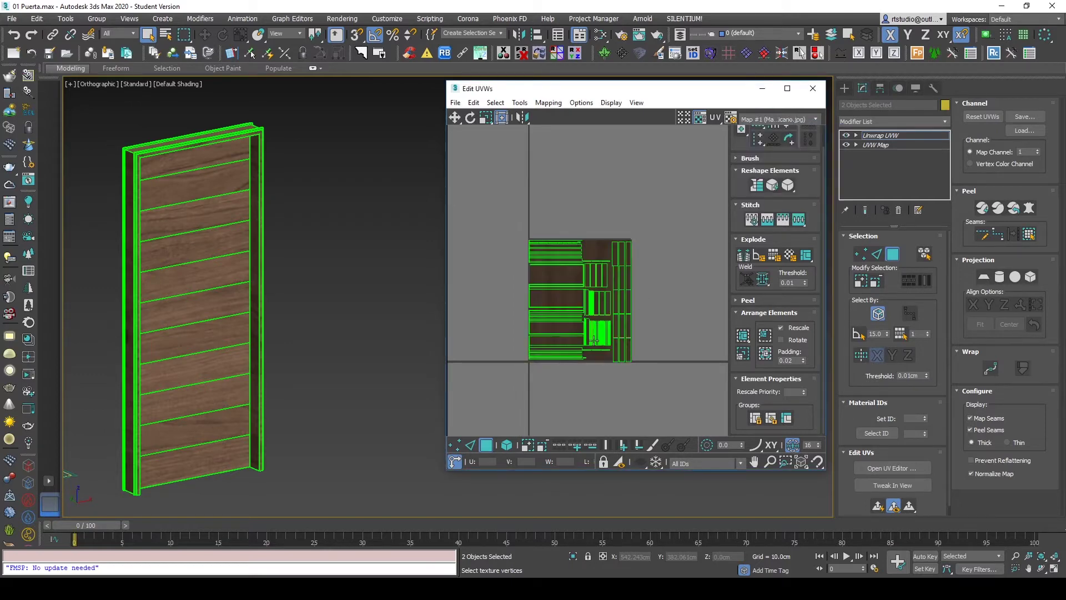
pyautogui.scroll(2, 593, 341)
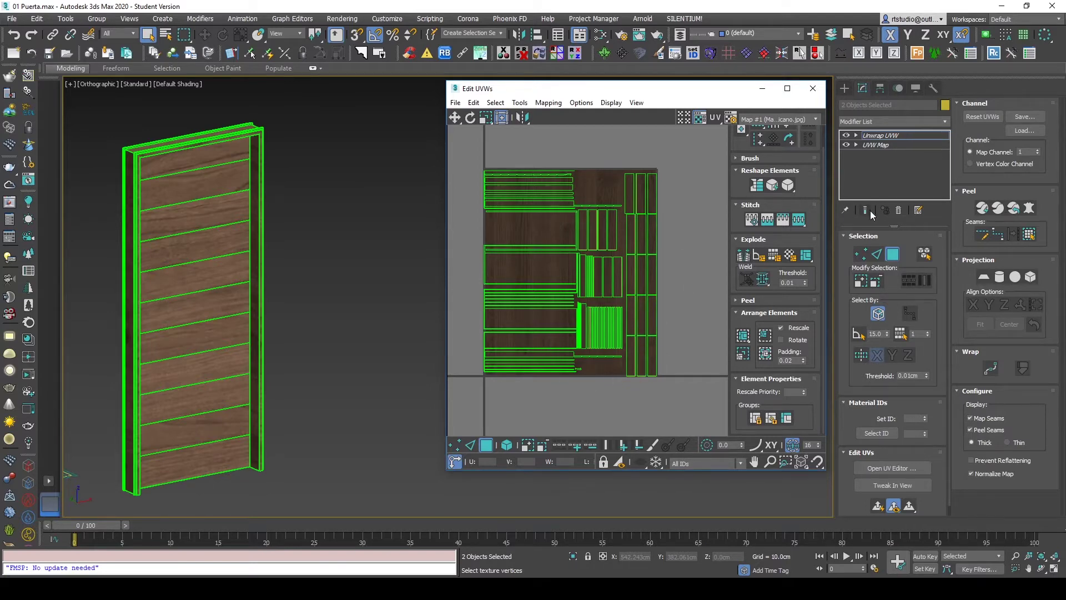
pyautogui.hotkey('ctrl', 'z')
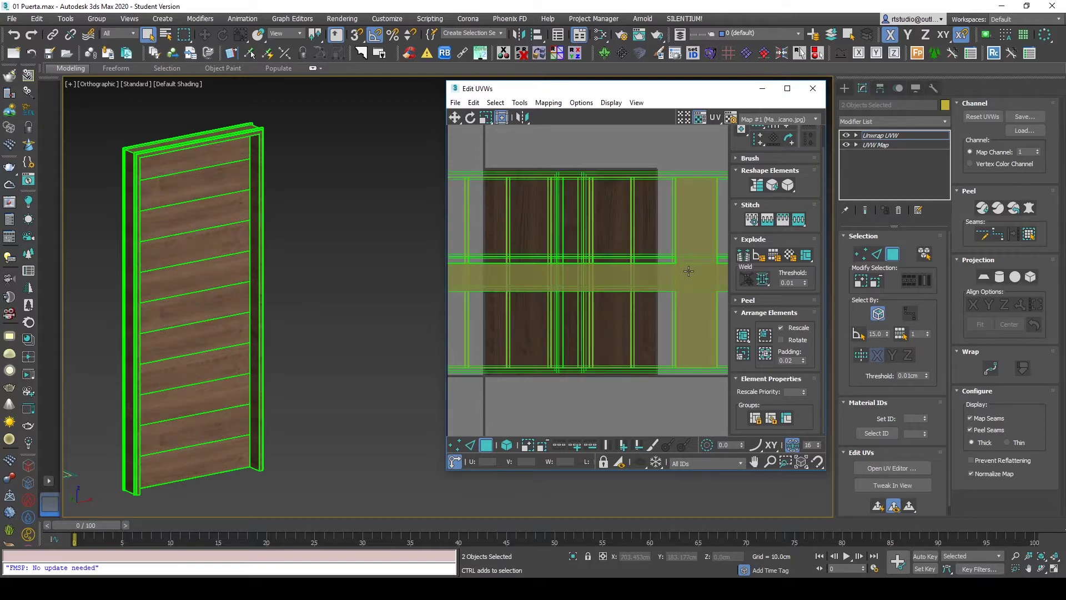
pyautogui.scroll(-4, 687, 333)
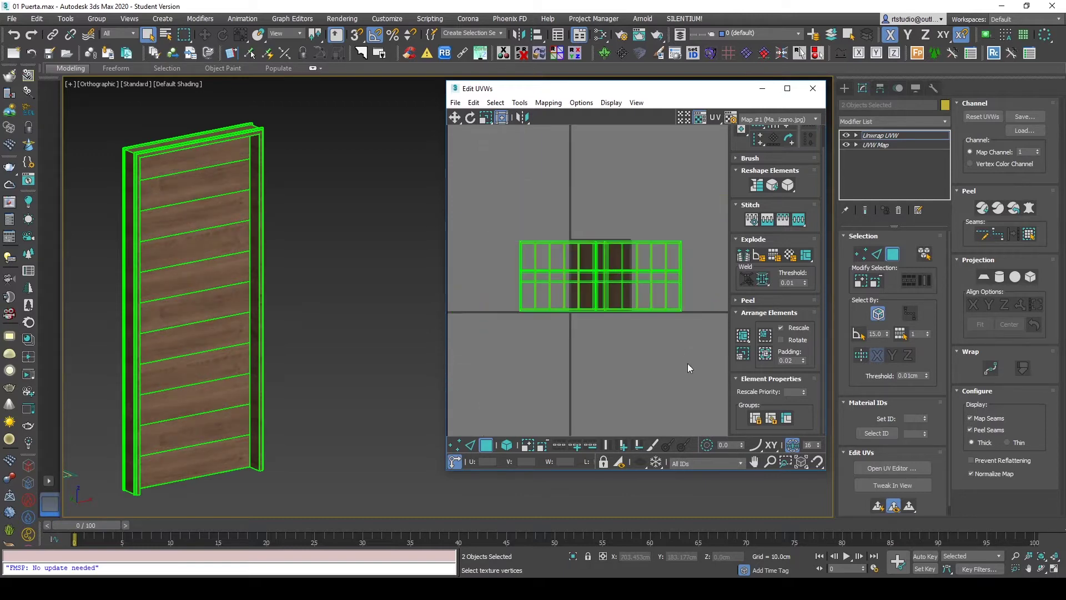
# Step: Apply Pack Together to the door's UV shells and zoom and pan to inspect the packed layout
pyautogui.click(765, 334)
pyautogui.scroll(2, 579, 312)
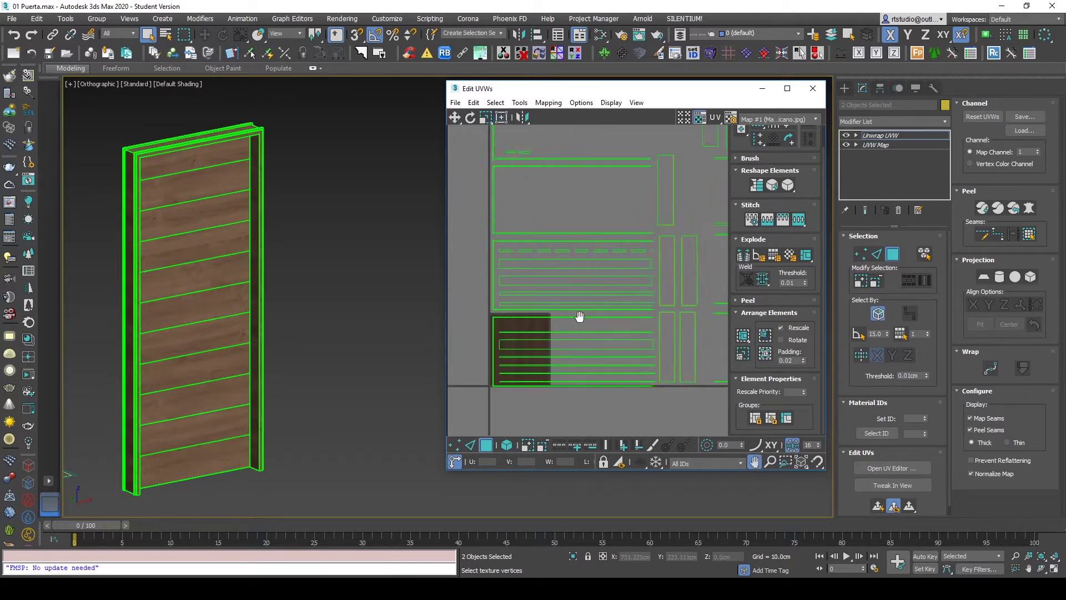
pyautogui.scroll(3, 631, 328)
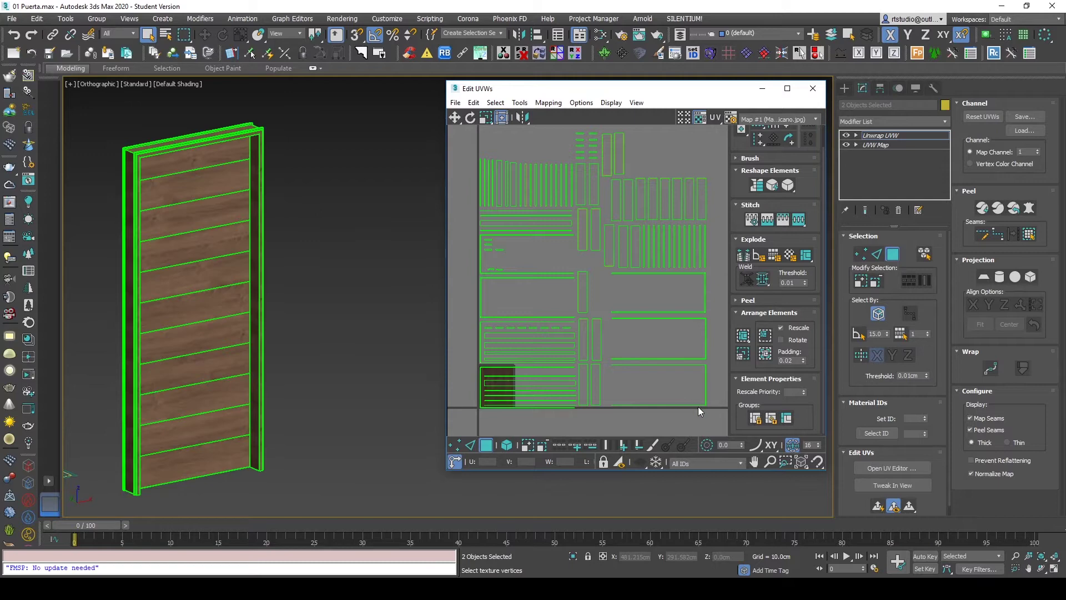
pyautogui.scroll(5, 696, 378)
pyautogui.moveTo(715, 398)
pyautogui.mouseDown(button='middle')
pyautogui.moveTo(713, 302)
pyautogui.moveTo(661, 226)
pyautogui.moveTo(470, 188)
pyautogui.mouseUp(button='middle')
pyautogui.scroll(5, 670, 200)
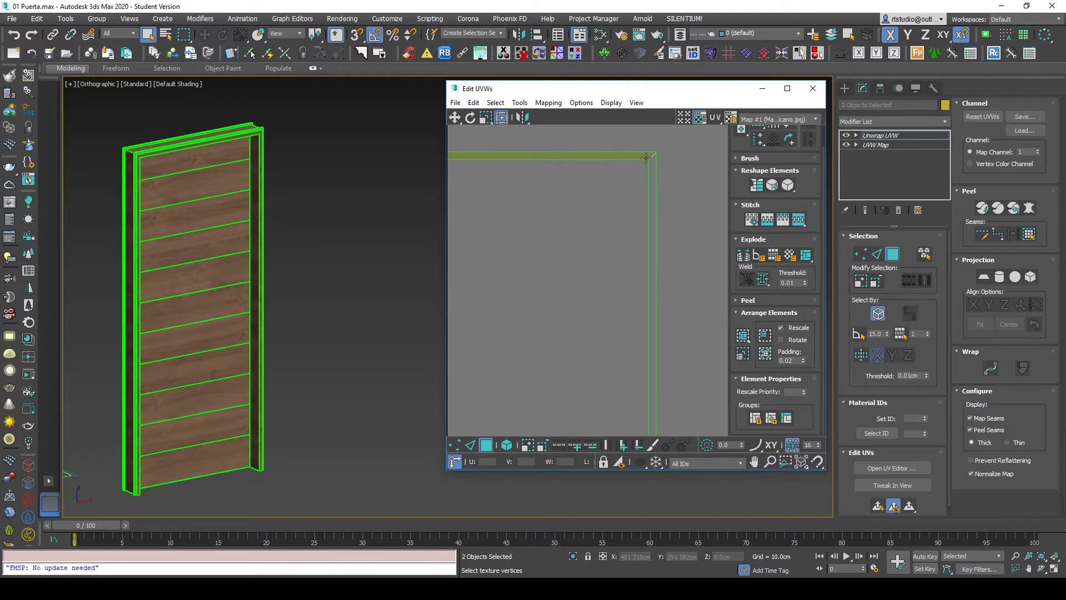
pyautogui.scroll(-2, 692, 291)
pyautogui.scroll(-2, 681, 226)
pyautogui.scroll(-3, 687, 291)
pyautogui.scroll(-3, 678, 268)
pyautogui.moveTo(602, 364); pyautogui.dragTo(601, 379, button='middle')
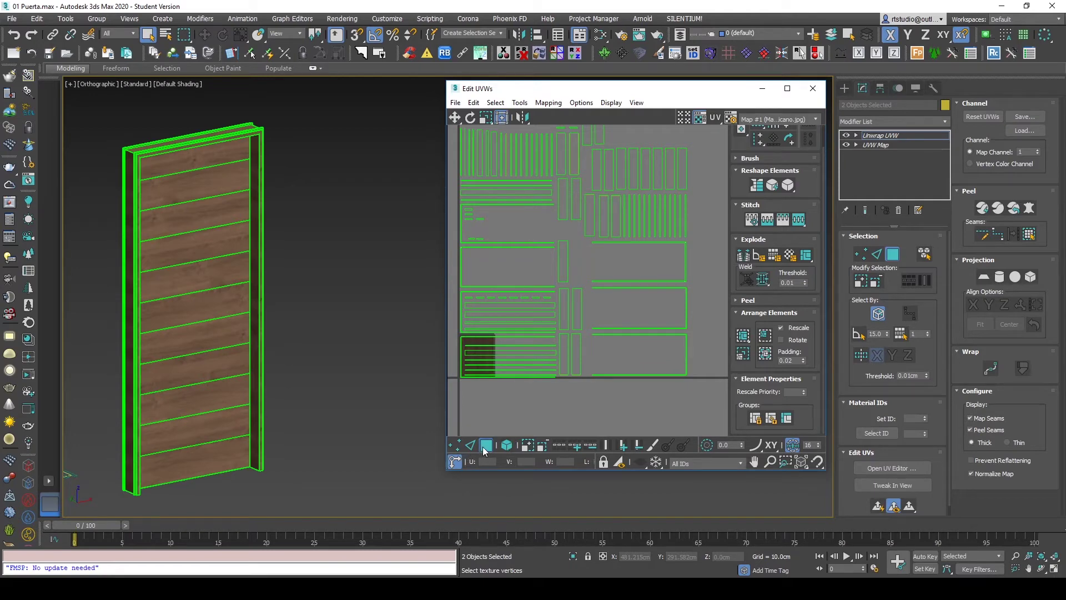
pyautogui.moveTo(662, 379); pyautogui.dragTo(685, 395, button='middle')
# Step: Select the three large rectangular UV shells and repack all islands into the unit square
pyautogui.moveTo(685, 395); pyautogui.dragTo(645, 252)
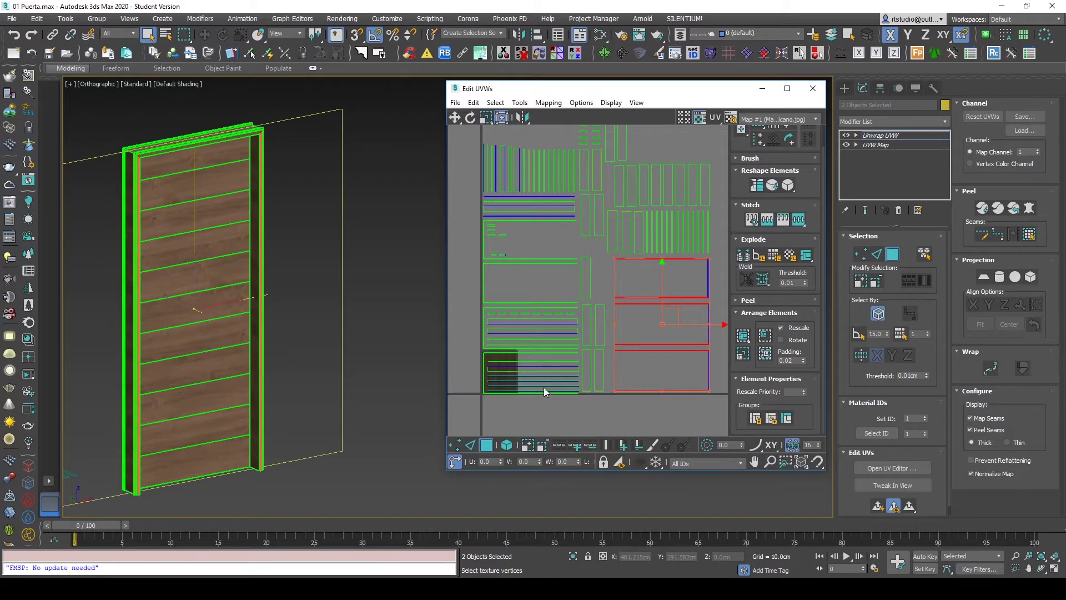
pyautogui.scroll(2, 544, 384)
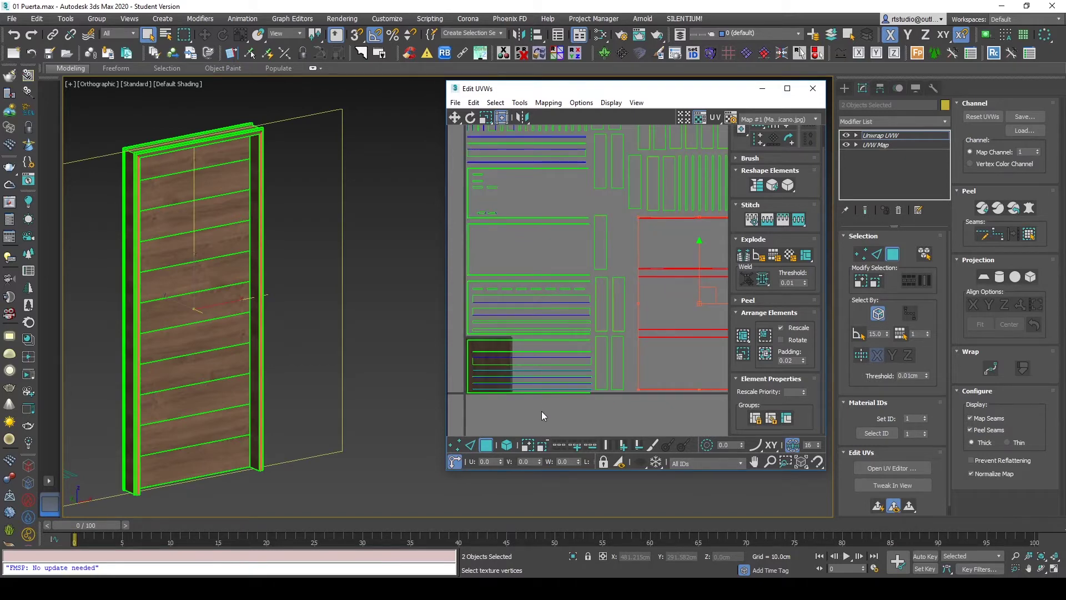
pyautogui.scroll(1, 542, 412)
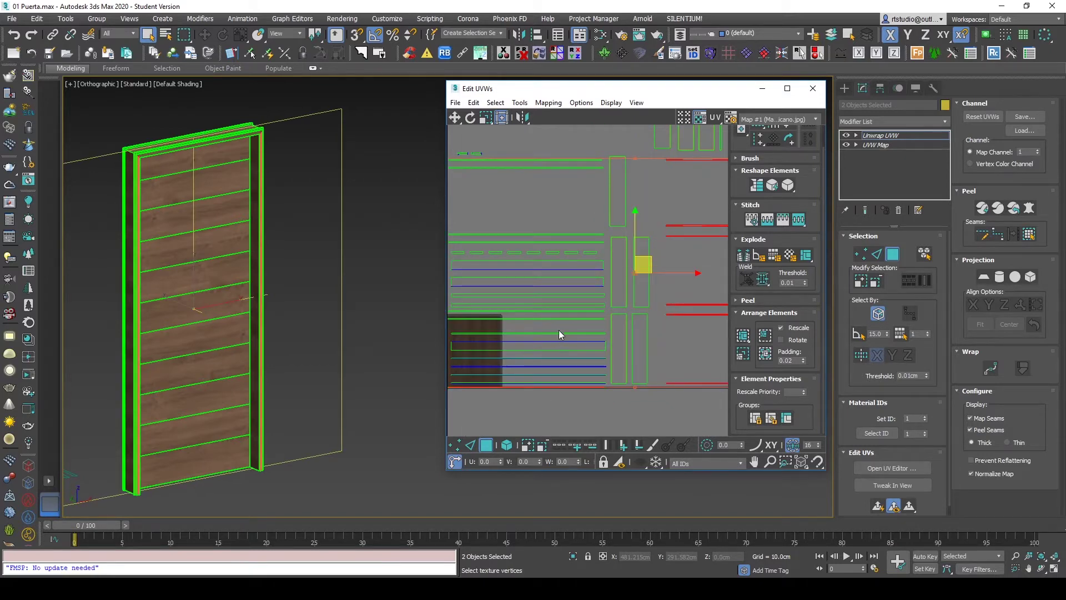
pyautogui.scroll(-2, 557, 315)
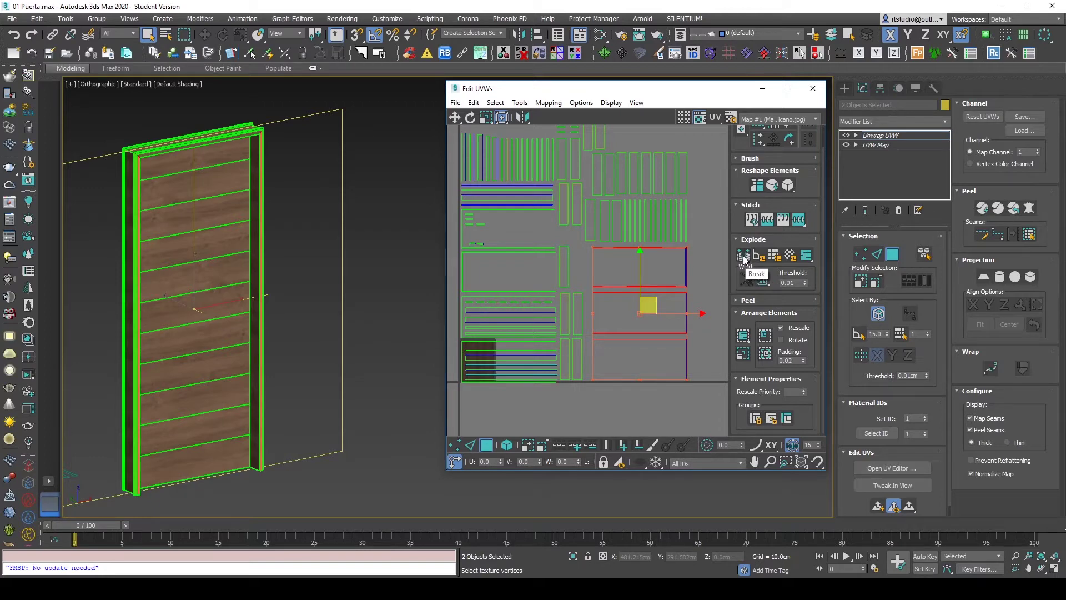
pyautogui.moveTo(720, 247); pyautogui.dragTo(741, 264, button='middle')
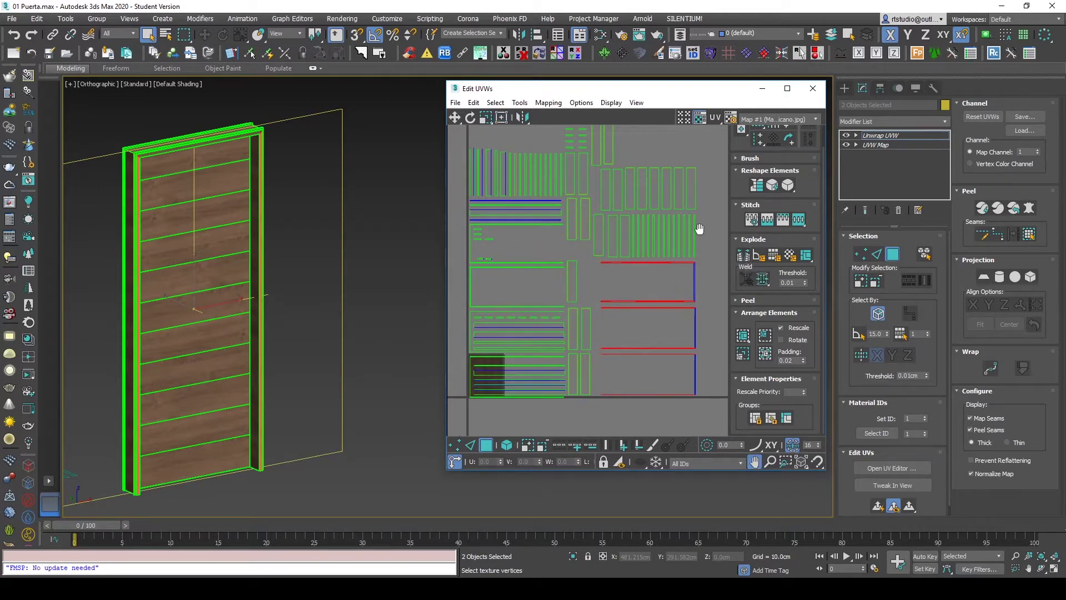
pyautogui.click(744, 257)
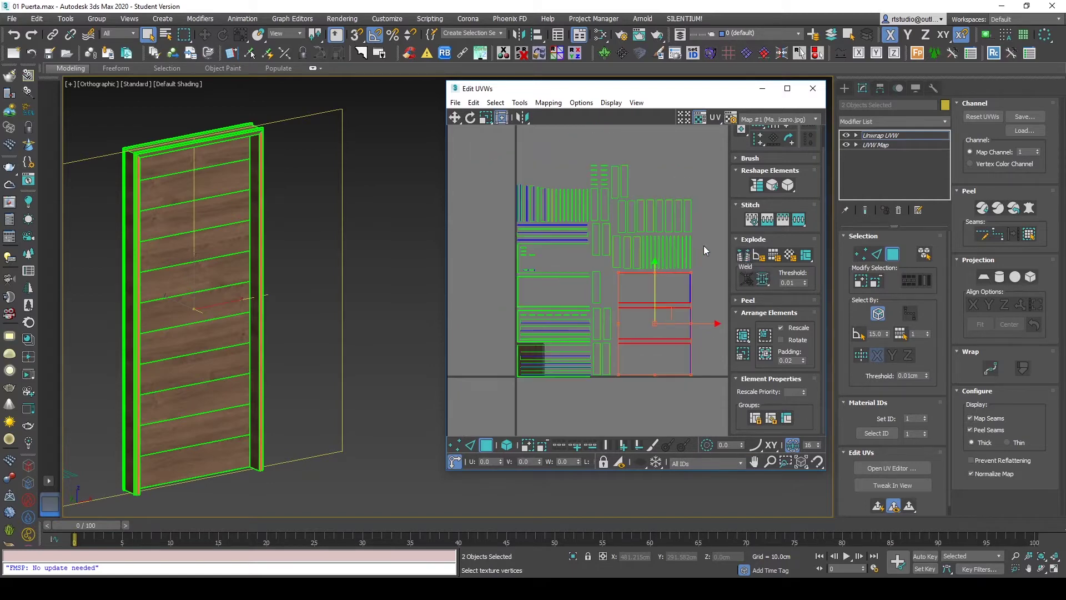
pyautogui.click(765, 336)
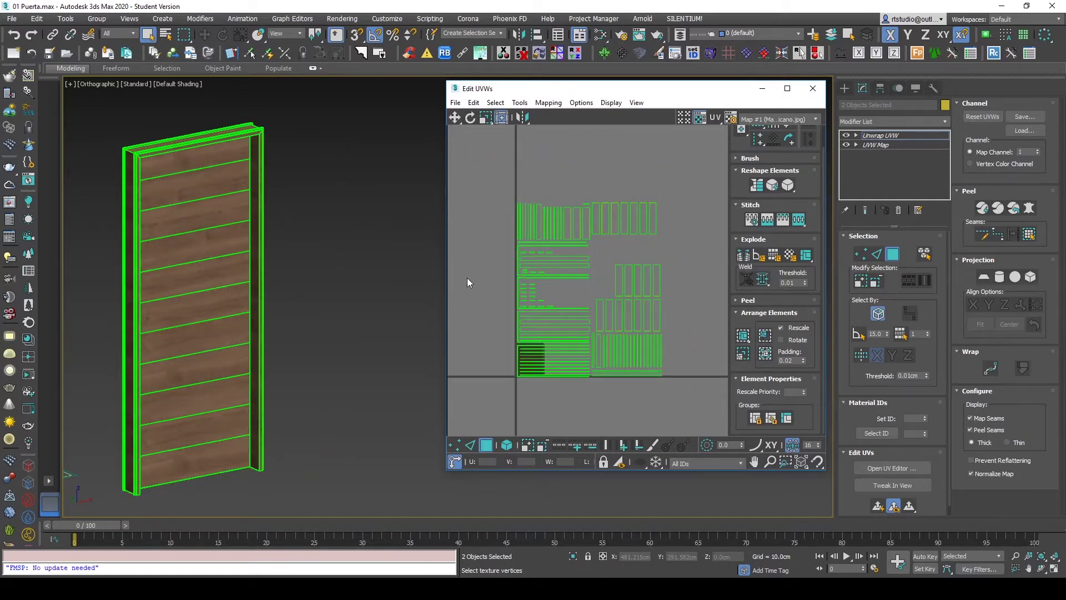
pyautogui.scroll(3, 592, 337)
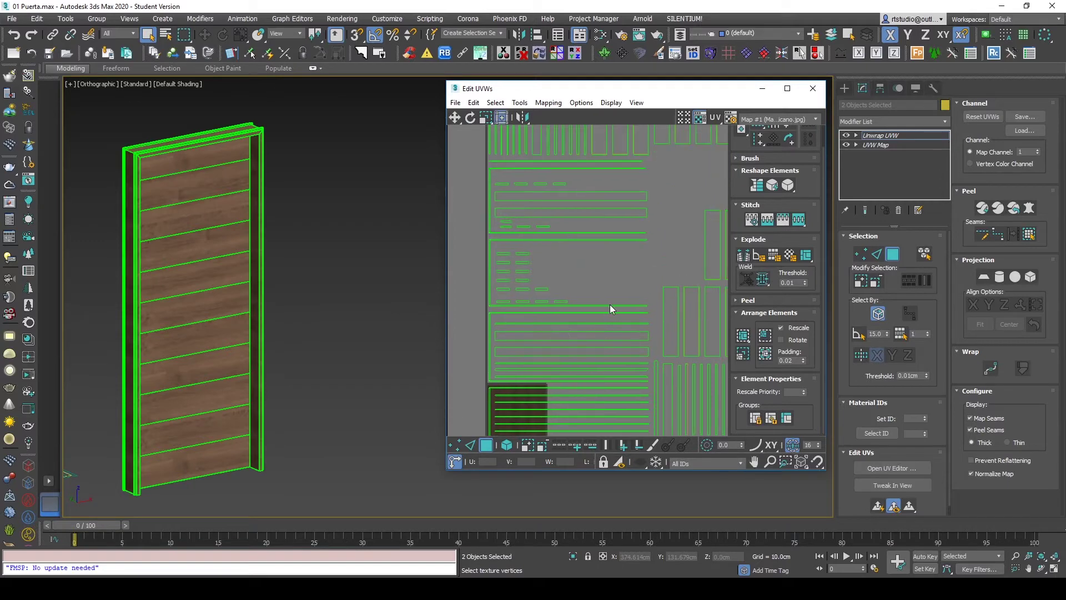
# Step: Select the large door UV blocks, then clear the selection and pack all islands again
pyautogui.click(594, 236)
pyautogui.scroll(2, 605, 222)
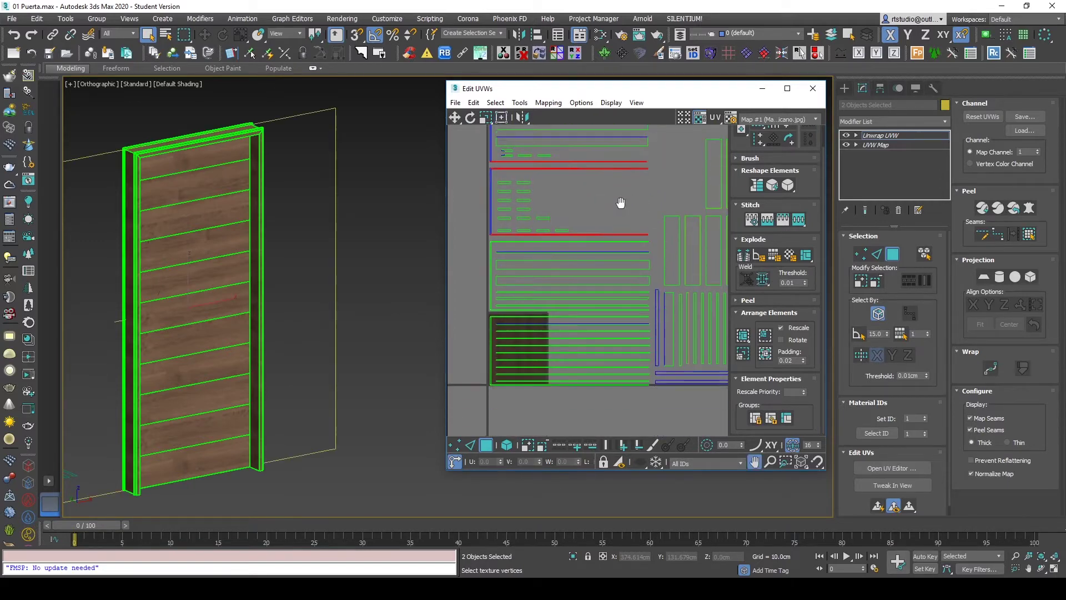
pyautogui.scroll(2, 458, 391)
pyautogui.scroll(2, 460, 388)
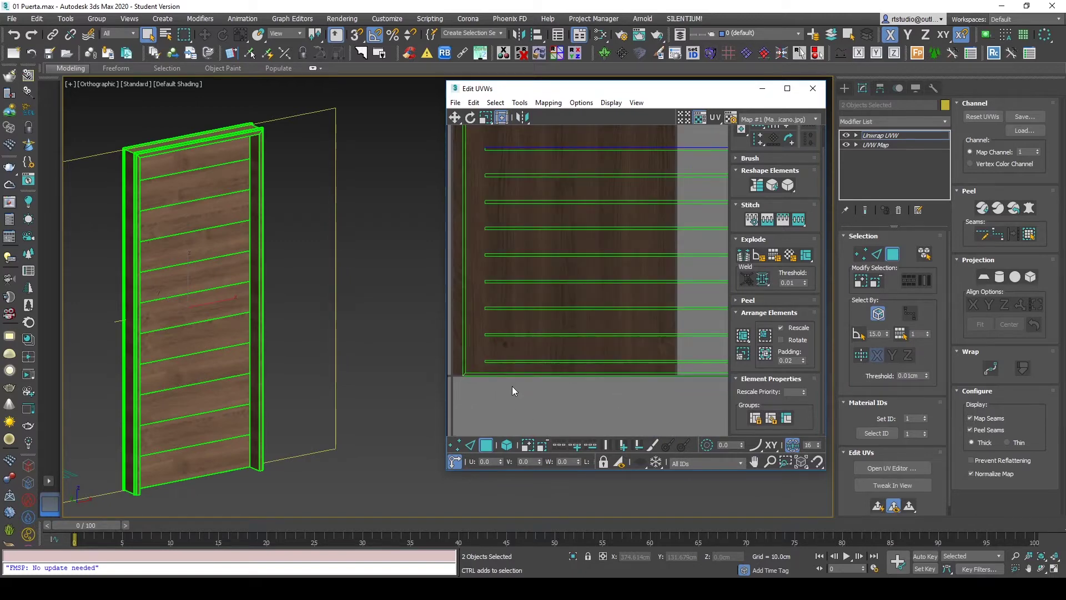
pyautogui.scroll(-2, 500, 367)
pyautogui.moveTo(514, 271); pyautogui.dragTo(527, 357, button='middle')
pyautogui.click(520, 347)
pyautogui.scroll(-1, 548, 240)
pyautogui.scroll(-3, 548, 240)
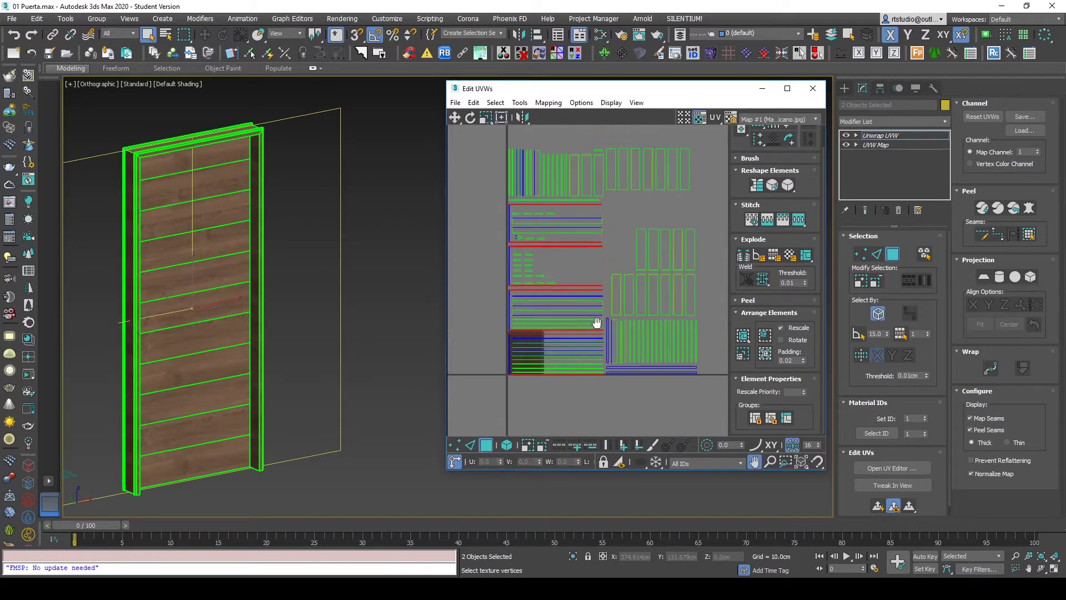
pyautogui.click(684, 220)
pyautogui.click(766, 335)
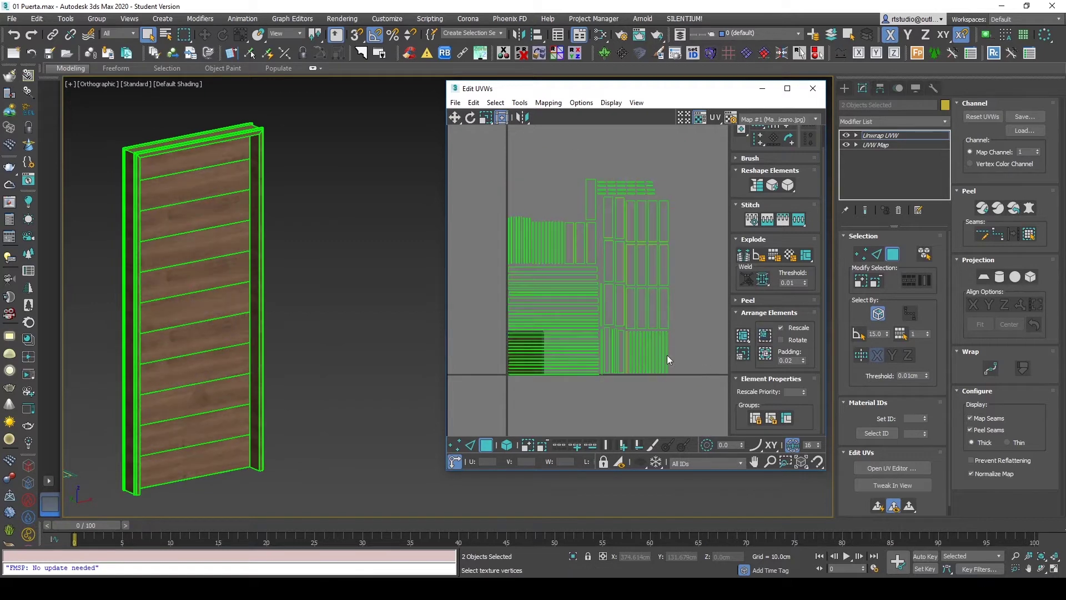
# Step: Zoom the UV layout and orbit out to inspect the whole door and frame
pyautogui.scroll(5, 269, 134)
pyautogui.scroll(2, 268, 133)
pyautogui.scroll(2, 268, 134)
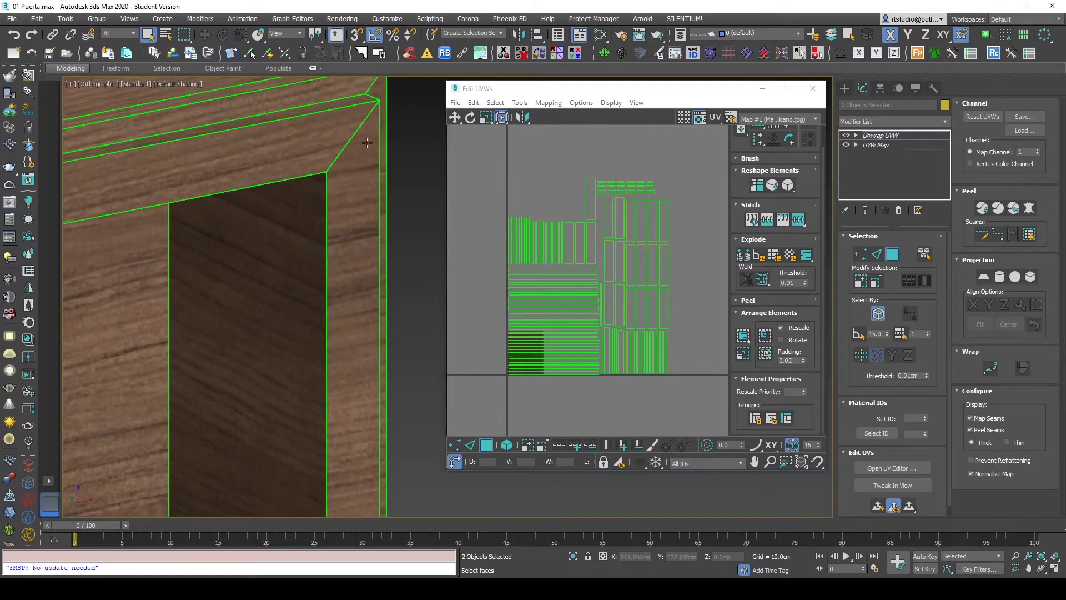
pyautogui.scroll(2, 598, 348)
pyautogui.scroll(2, 519, 353)
pyautogui.scroll(3, 576, 331)
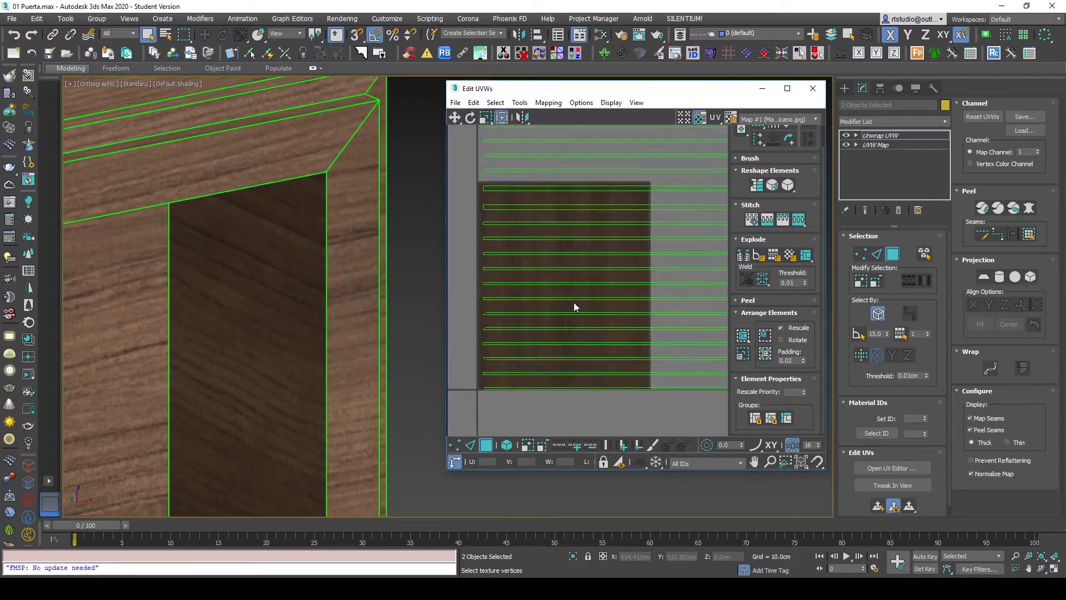
pyautogui.scroll(2, 574, 302)
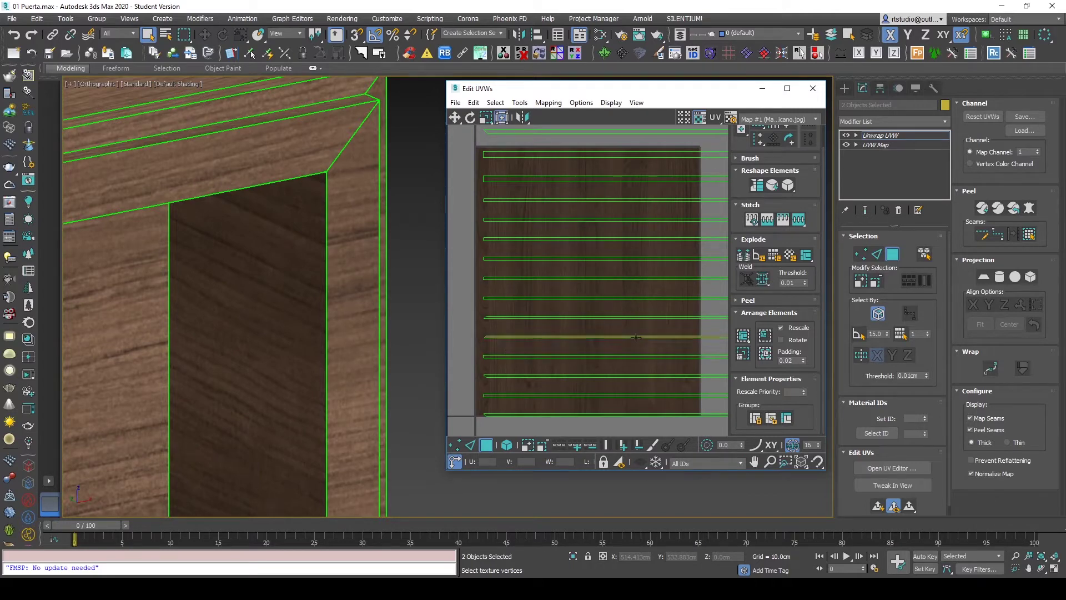
pyautogui.scroll(-3, 539, 298)
pyautogui.scroll(-2, 523, 311)
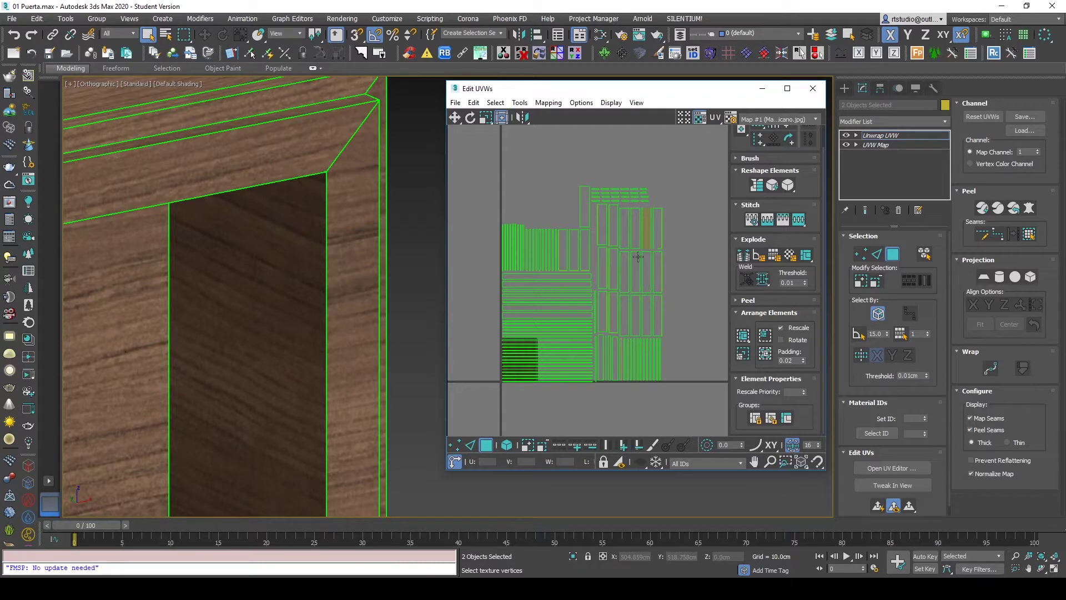
pyautogui.scroll(2, 623, 280)
pyautogui.scroll(1, 623, 281)
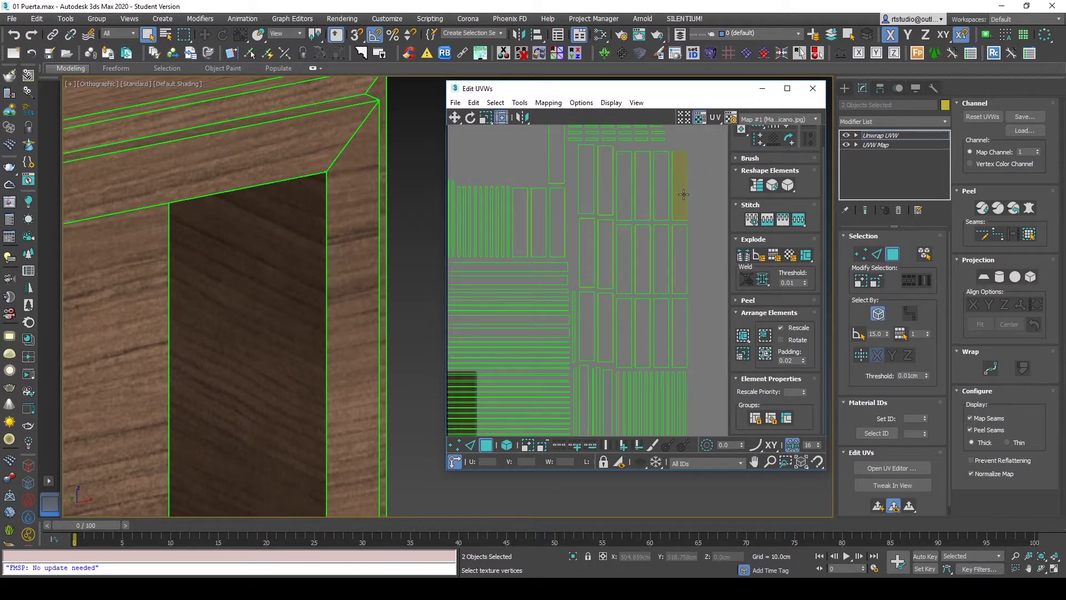
pyautogui.scroll(-2, 664, 196)
pyautogui.moveTo(355, 266)
pyautogui.keyDown('alt'); pyautogui.mouseDown(button='middle')
pyautogui.moveTo(322, 261)
pyautogui.moveTo(389, 277)
pyautogui.mouseUp(button='middle'); pyautogui.keyUp('alt')
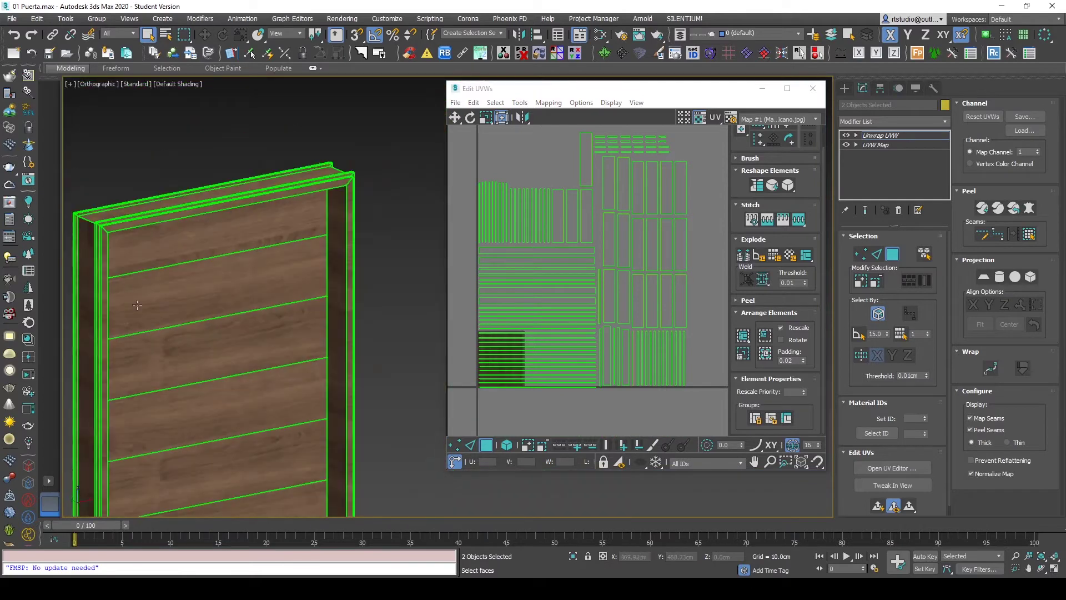
pyautogui.moveTo(649, 285); pyautogui.dragTo(678, 288, button='middle')
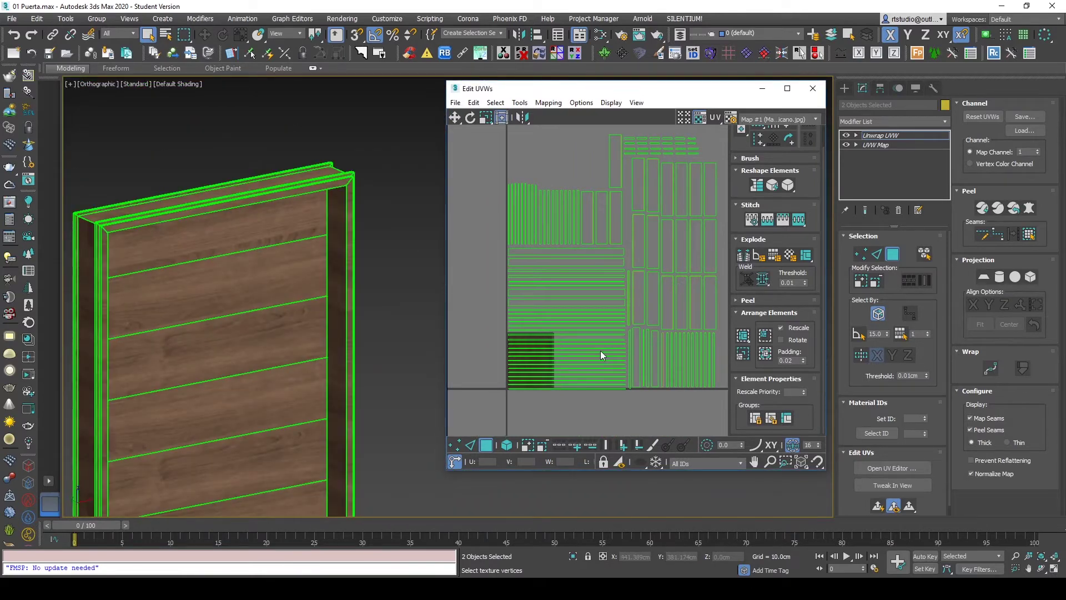
# Step: Box-select the horizontal strip islands and rotate them upright with Quick Transform, then deselect
pyautogui.moveTo(598, 352); pyautogui.dragTo(588, 365, button='middle')
pyautogui.moveTo(584, 410); pyautogui.dragTo(478, 251)
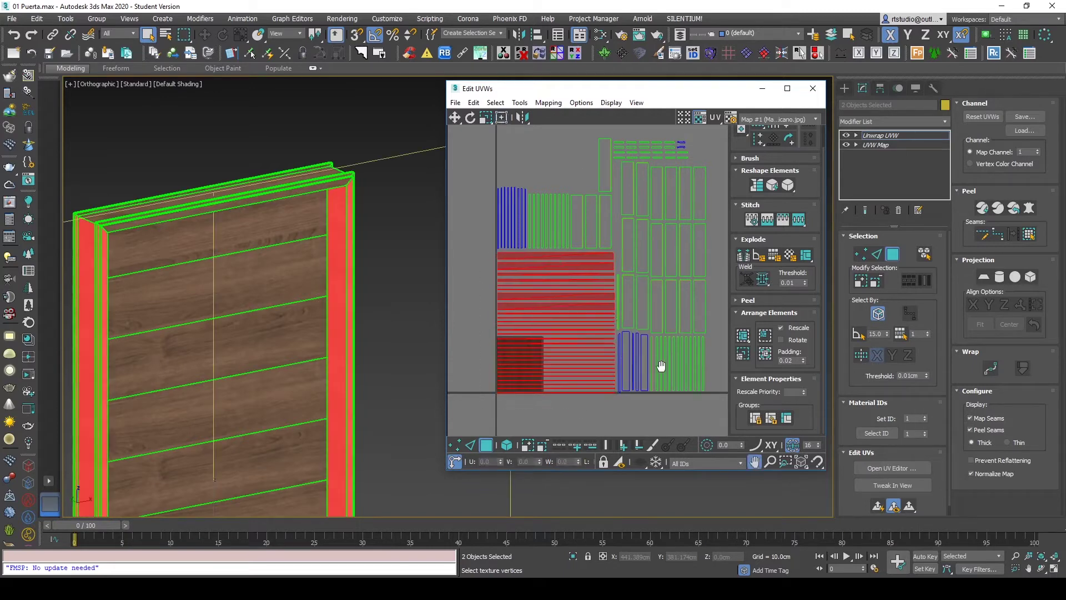
pyautogui.moveTo(662, 364); pyautogui.dragTo(660, 372, button='middle')
pyautogui.hotkey('ctrl', 'r')
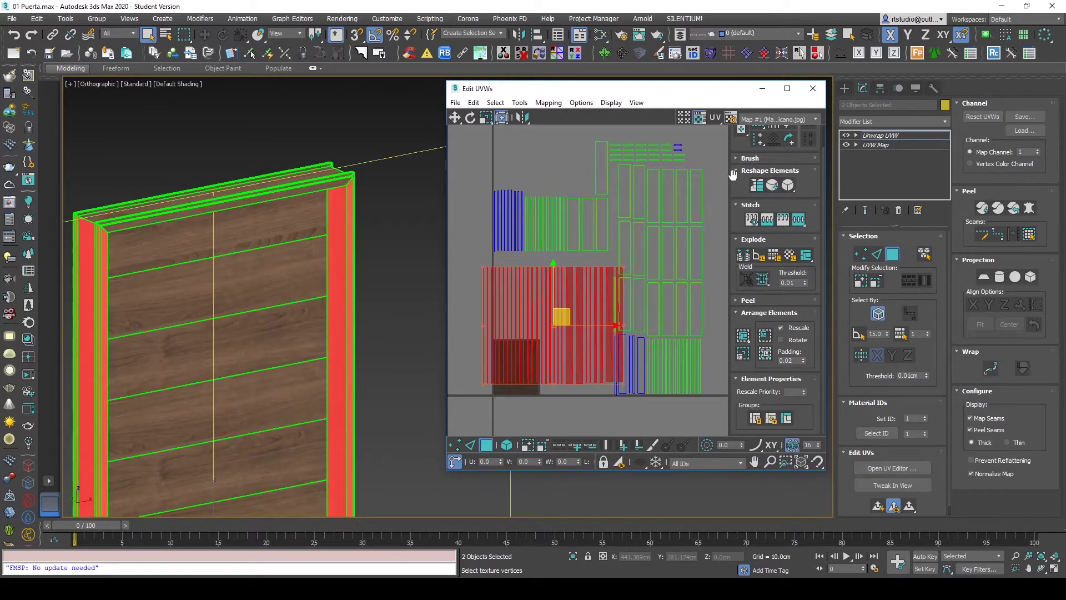
pyautogui.moveTo(733, 175); pyautogui.dragTo(733, 199)
pyautogui.click(791, 146)
pyautogui.click(790, 146)
pyautogui.click(711, 302)
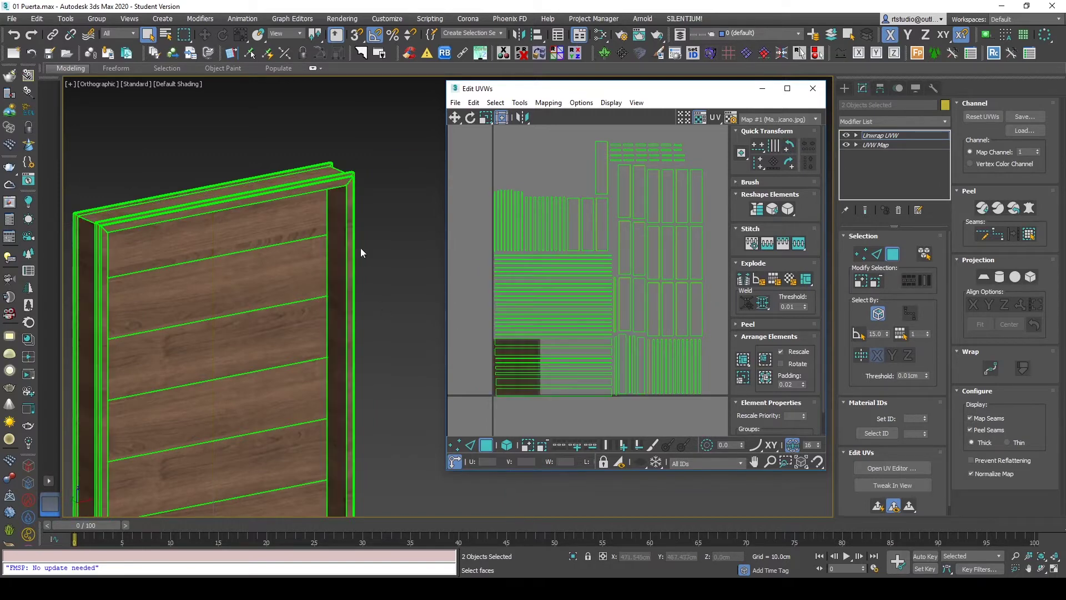
# Step: Rotate another door-leaf UV block 90 degrees and repack the islands
pyautogui.scroll(4, 365, 267)
pyautogui.scroll(3, 365, 268)
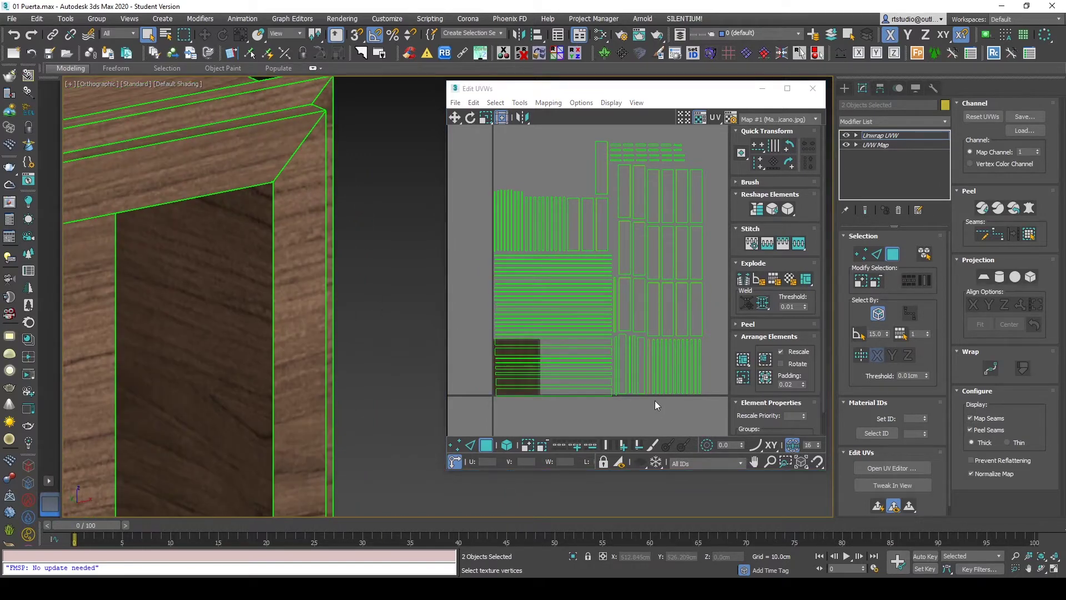
pyautogui.click(558, 404)
pyautogui.click(796, 148)
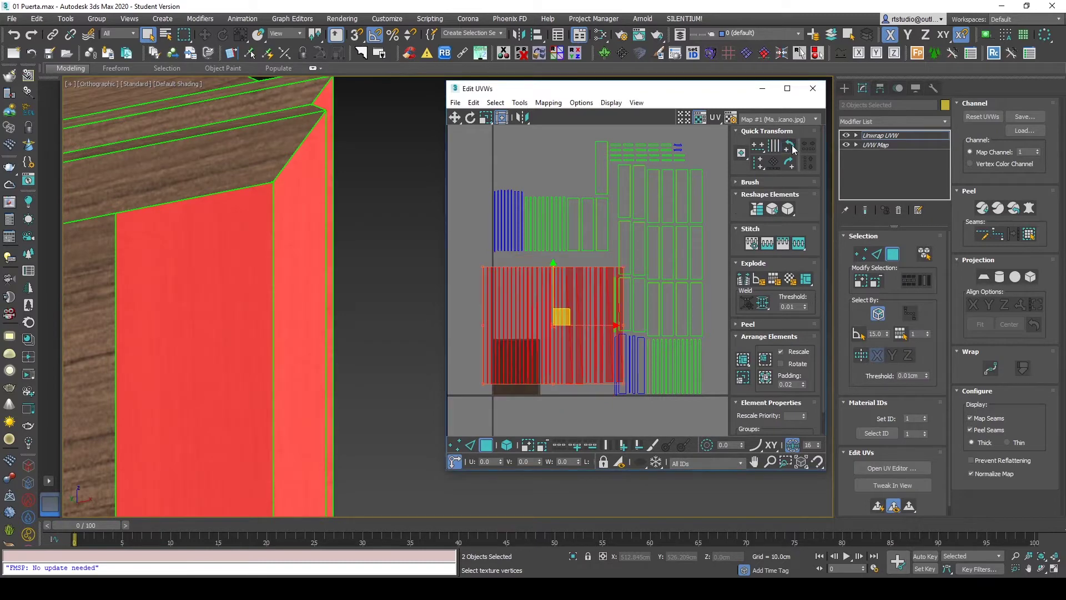
pyautogui.click(559, 182)
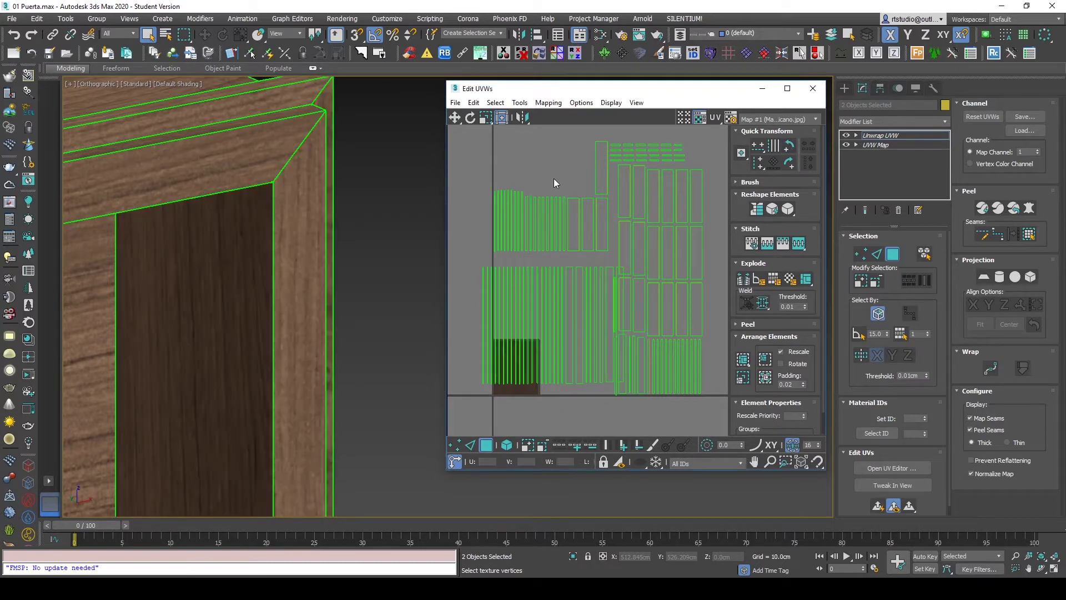
pyautogui.click(765, 359)
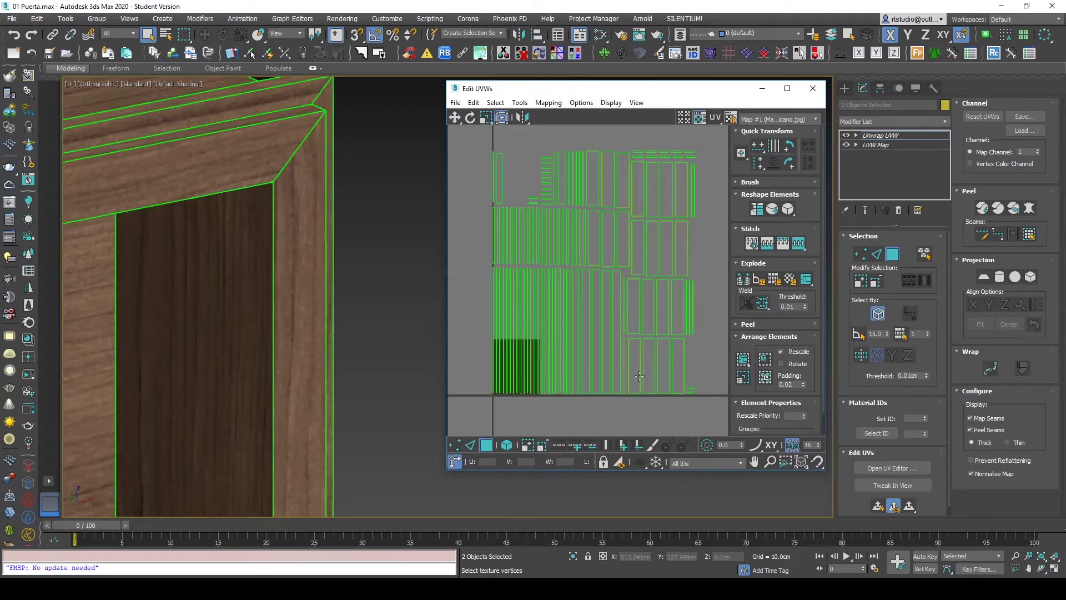
# Step: Select several UV shells, including the small bottom-right elements, and bring the whole layout into view
pyautogui.scroll(3, 544, 161)
pyautogui.moveTo(565, 150); pyautogui.dragTo(479, 301)
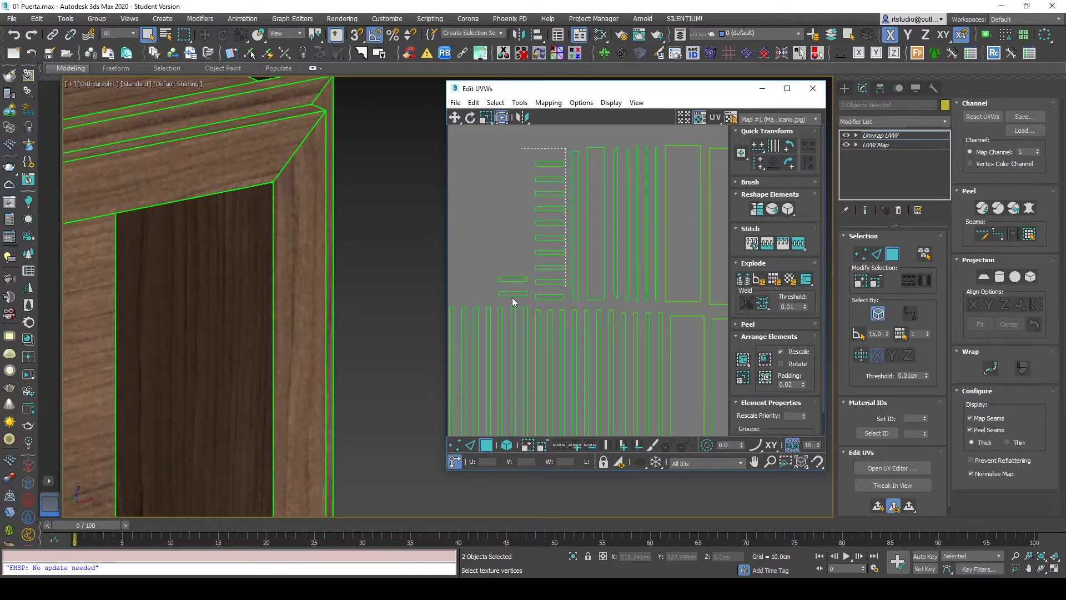
pyautogui.scroll(-3, 567, 240)
pyautogui.scroll(2, 568, 240)
pyautogui.scroll(2, 638, 311)
pyautogui.moveTo(653, 354); pyautogui.dragTo(586, 262)
pyautogui.scroll(-3, 625, 293)
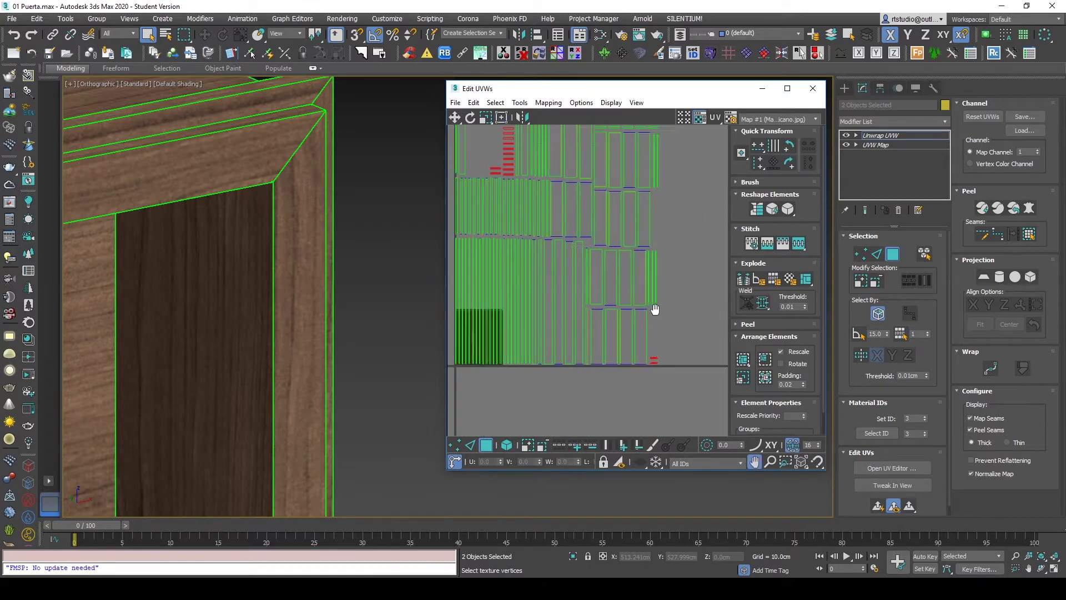
pyautogui.moveTo(652, 305); pyautogui.dragTo(678, 344, button='middle')
pyautogui.scroll(-3, 222, 278)
pyautogui.scroll(-3, 222, 277)
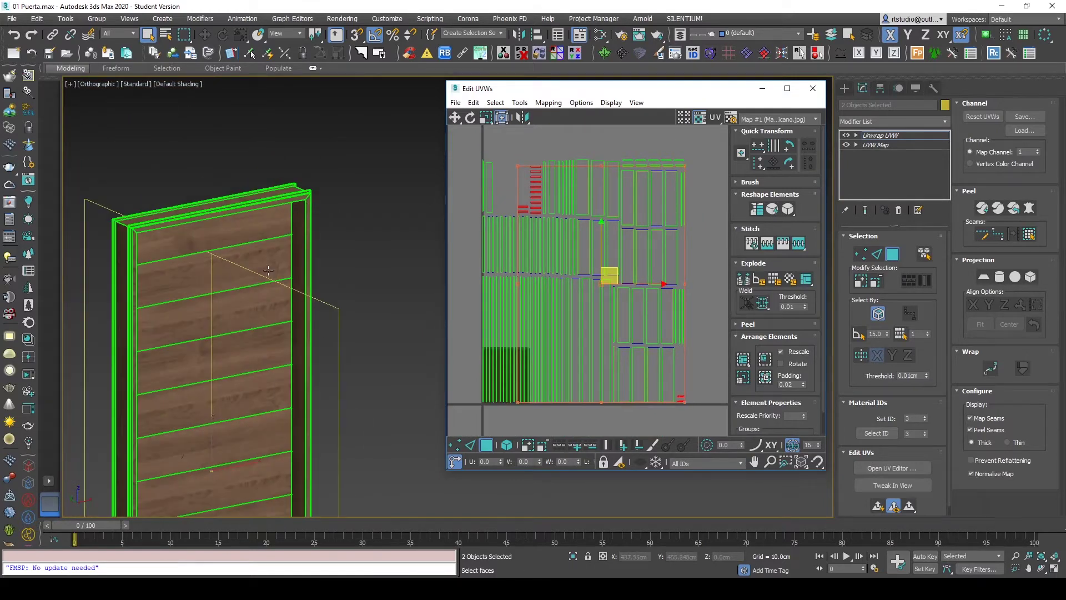
# Step: Check the door from oblique and front views, then pack again so overflow islands fit inside
pyautogui.keyDown('alt'); pyautogui.moveTo(271, 357); pyautogui.dragTo(301, 256, button='middle'); pyautogui.keyUp('alt')
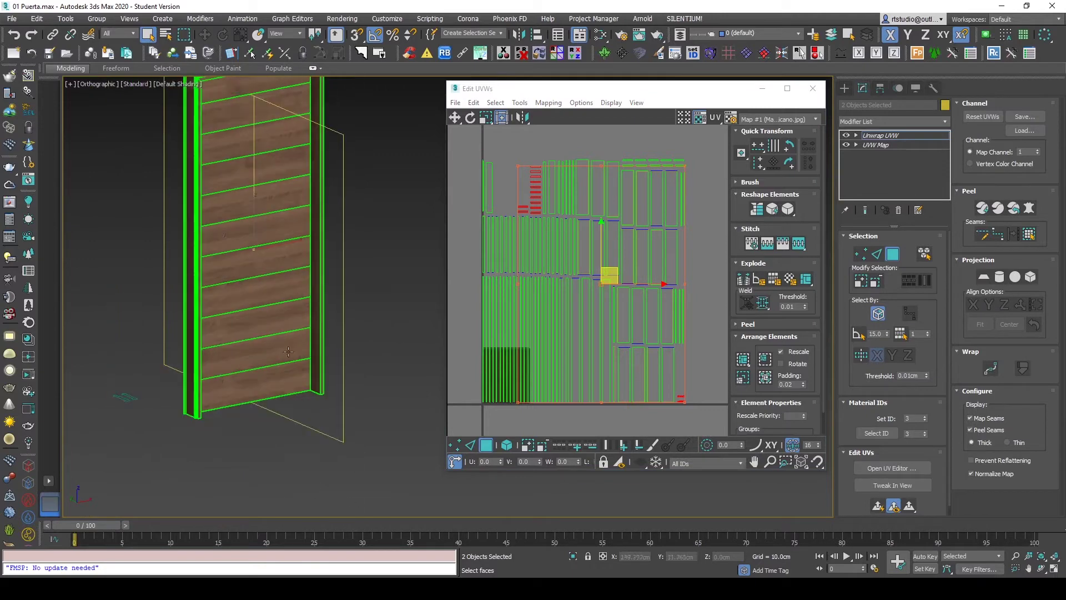
pyautogui.scroll(5, 301, 255)
pyautogui.scroll(3, 322, 195)
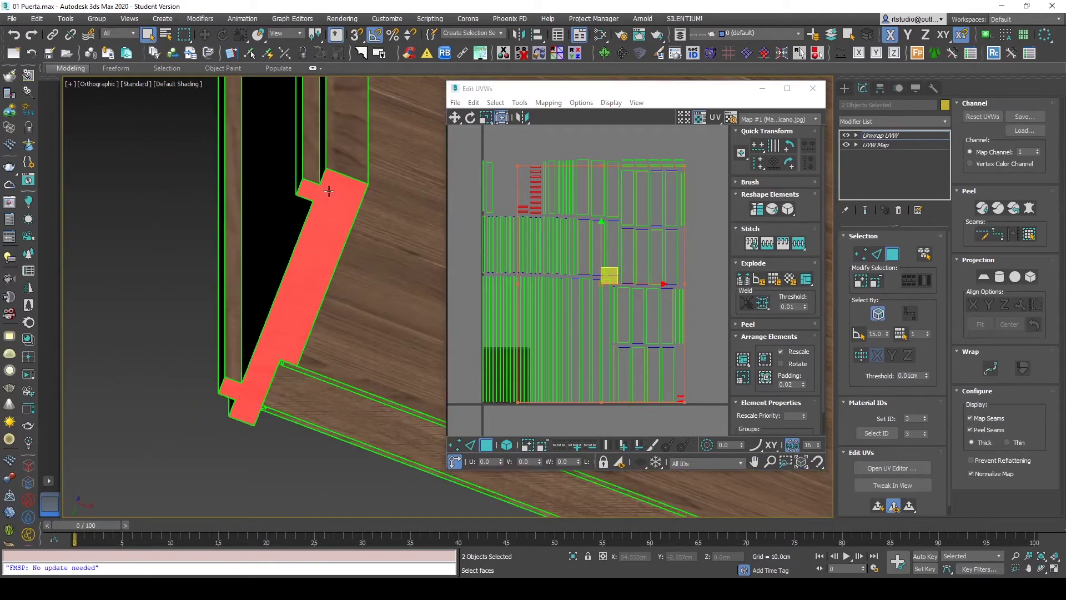
pyautogui.scroll(-5, 272, 365)
pyautogui.moveTo(278, 366)
pyautogui.keyDown('alt'); pyautogui.mouseDown(button='middle')
pyautogui.moveTo(433, 400)
pyautogui.moveTo(303, 398)
pyautogui.moveTo(355, 397)
pyautogui.mouseUp(button='middle'); pyautogui.keyUp('alt')
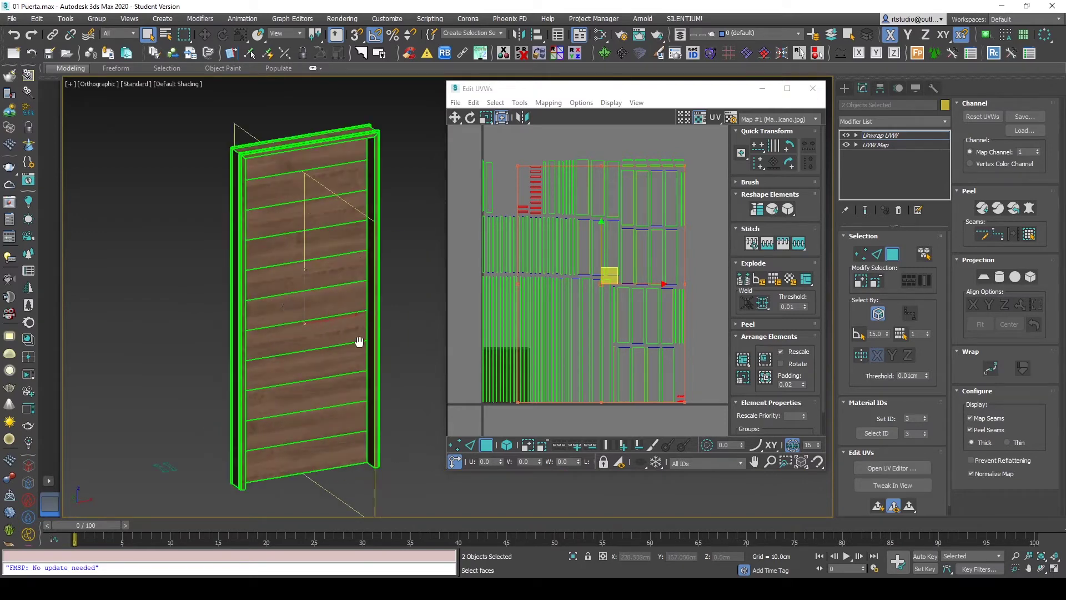
pyautogui.moveTo(520, 310); pyautogui.dragTo(534, 308, button='middle')
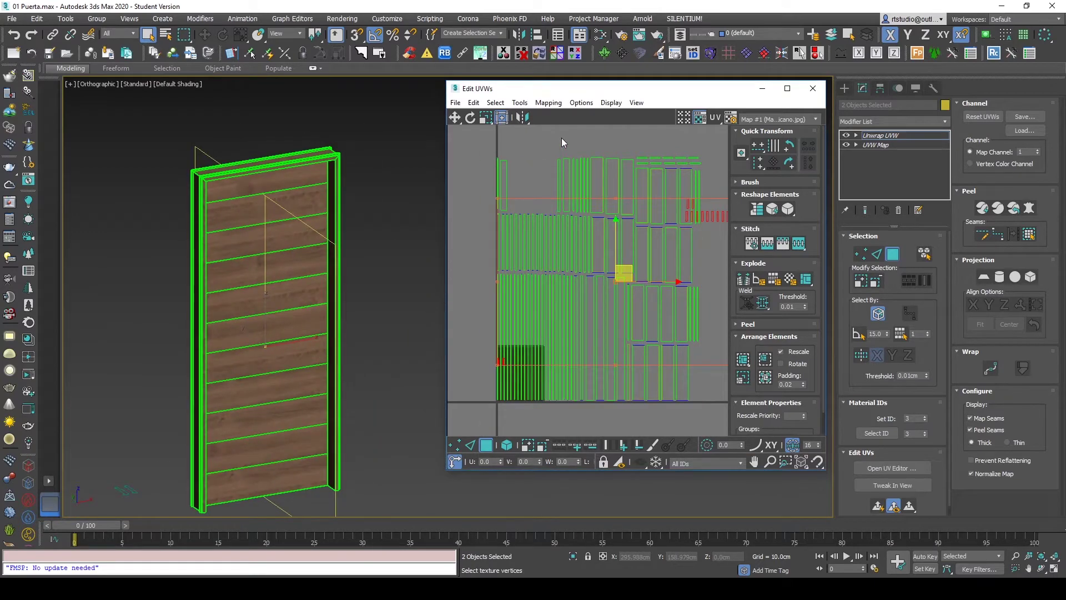
pyautogui.click(790, 281)
pyautogui.click(765, 360)
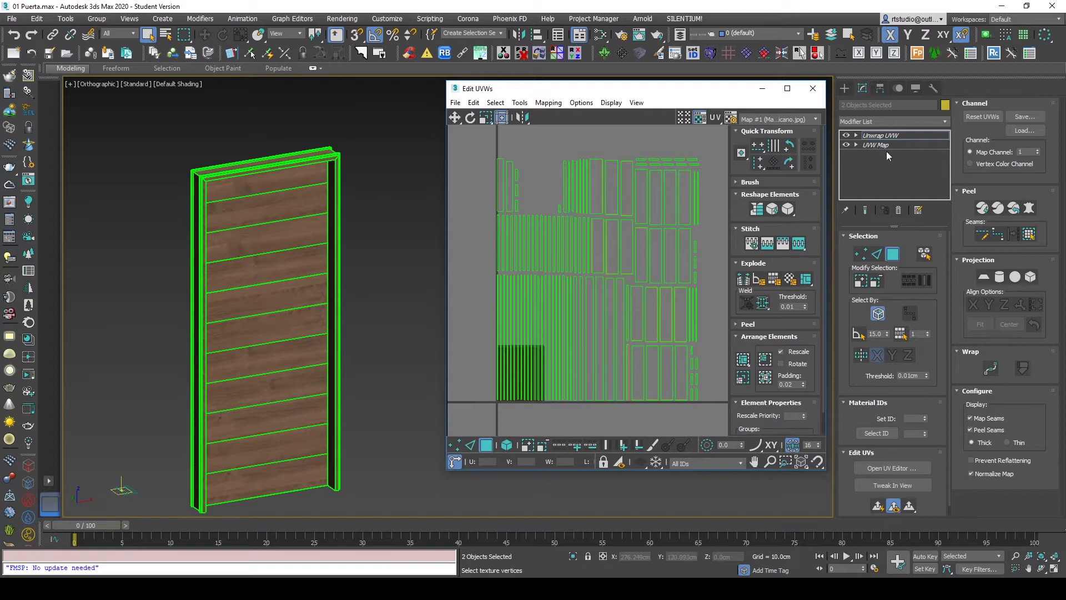
# Step: Zoom in and out on the UV layout to inspect the packed door islands
pyautogui.moveTo(575, 377); pyautogui.dragTo(526, 327, button='middle')
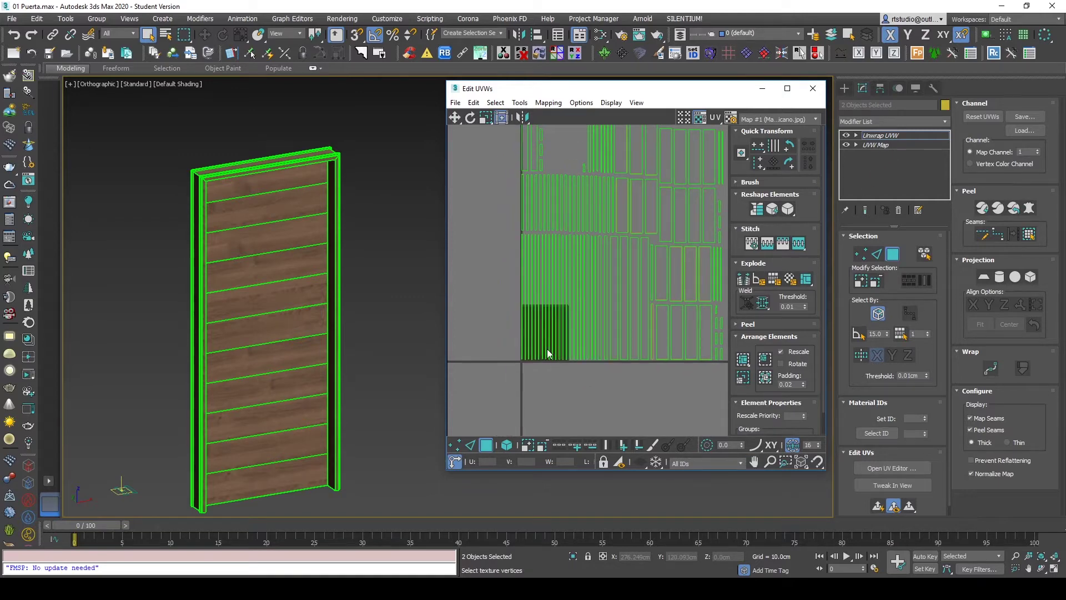
pyautogui.scroll(3, 534, 325)
pyautogui.scroll(-3, 537, 326)
pyautogui.scroll(4, 541, 328)
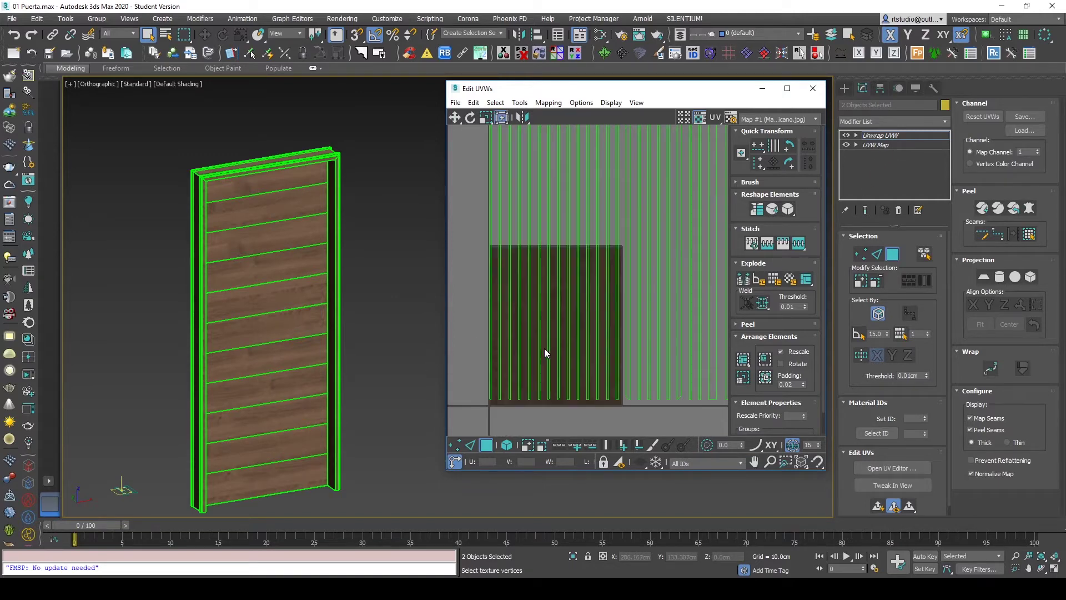
pyautogui.scroll(-3, 554, 266)
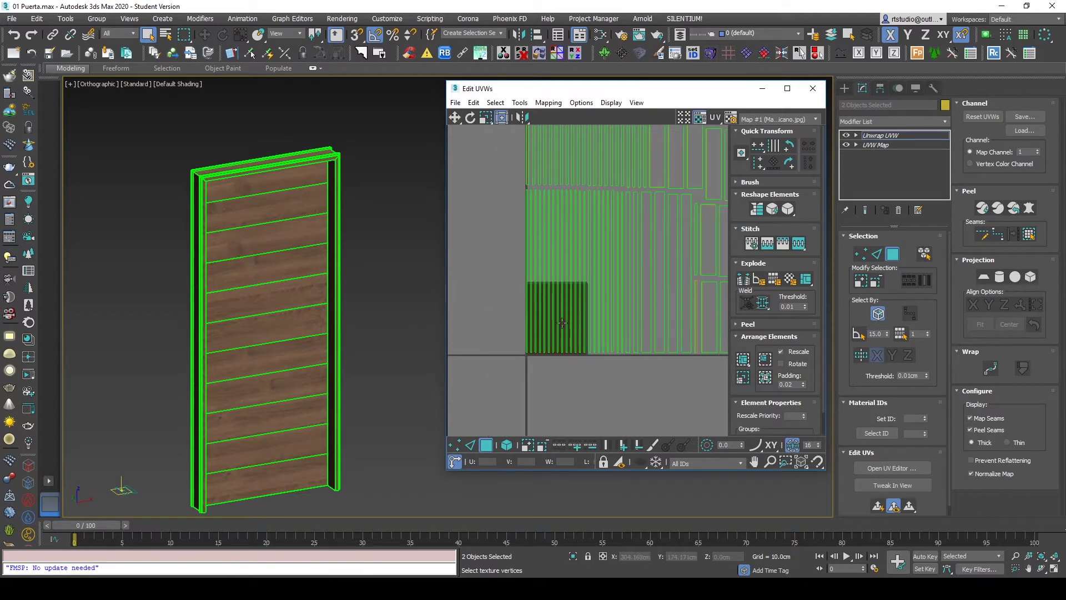
pyautogui.scroll(5, 294, 305)
pyautogui.scroll(-3, 273, 255)
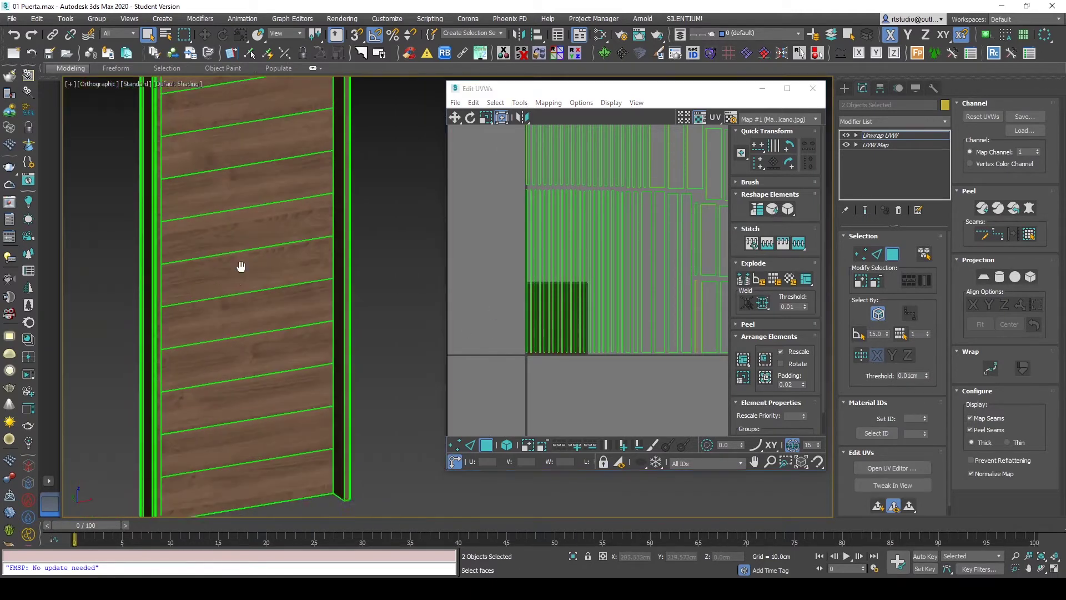
pyautogui.scroll(5, 258, 268)
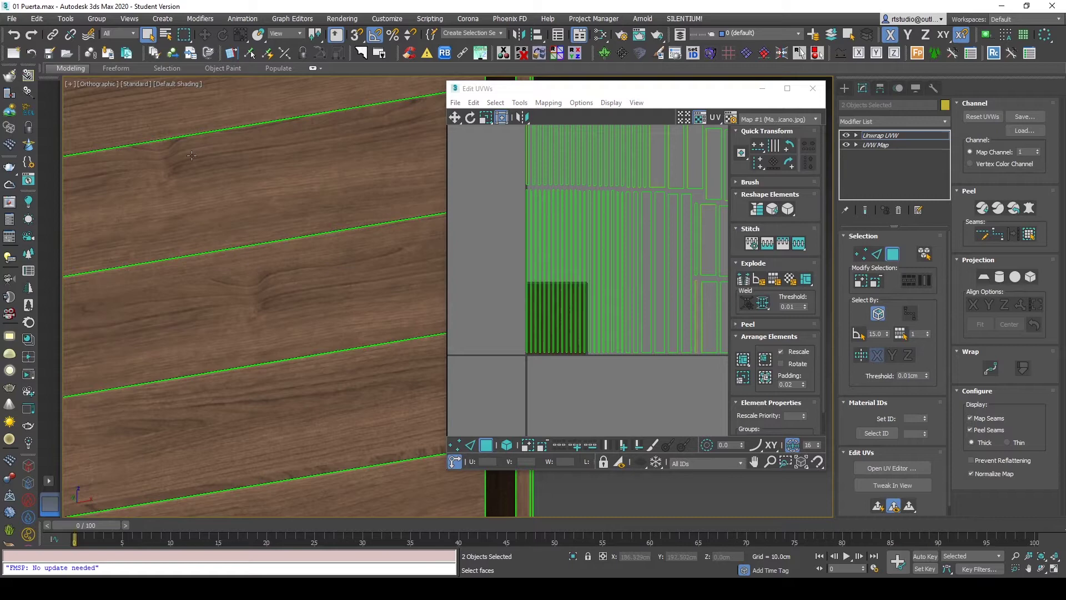
pyautogui.scroll(-3, 191, 156)
pyautogui.scroll(-5, 191, 155)
pyautogui.scroll(4, 582, 278)
pyautogui.scroll(-3, 582, 245)
pyautogui.scroll(-2, 595, 290)
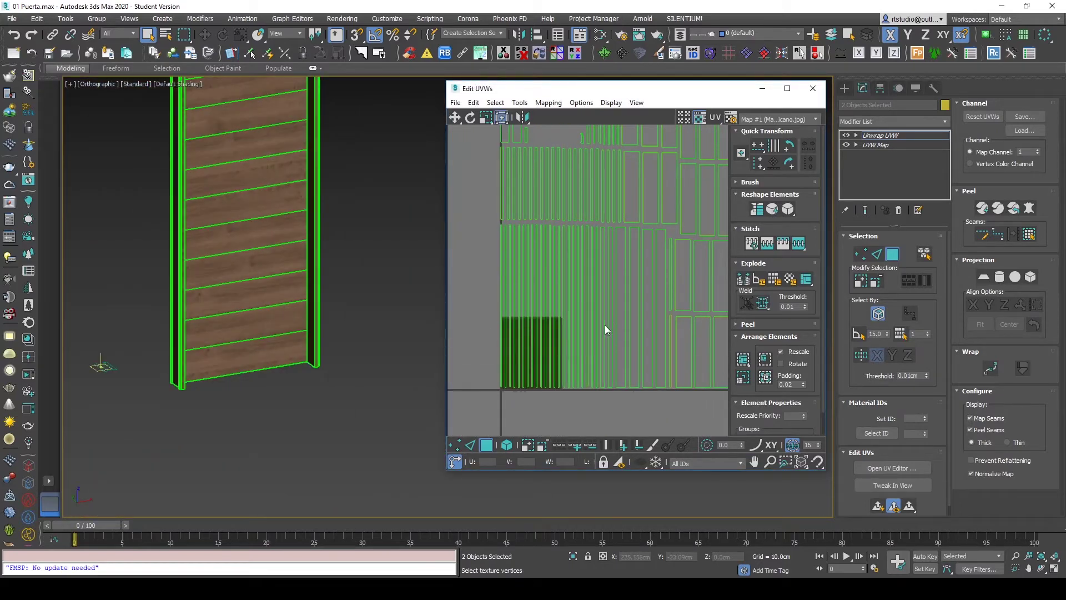
# Step: Orbit the door edge-on and back, centre the dark UV block, and show the walnut map behind it
pyautogui.keyDown('alt'); pyautogui.moveTo(311, 322); pyautogui.dragTo(233, 323, button='middle'); pyautogui.keyUp('alt')
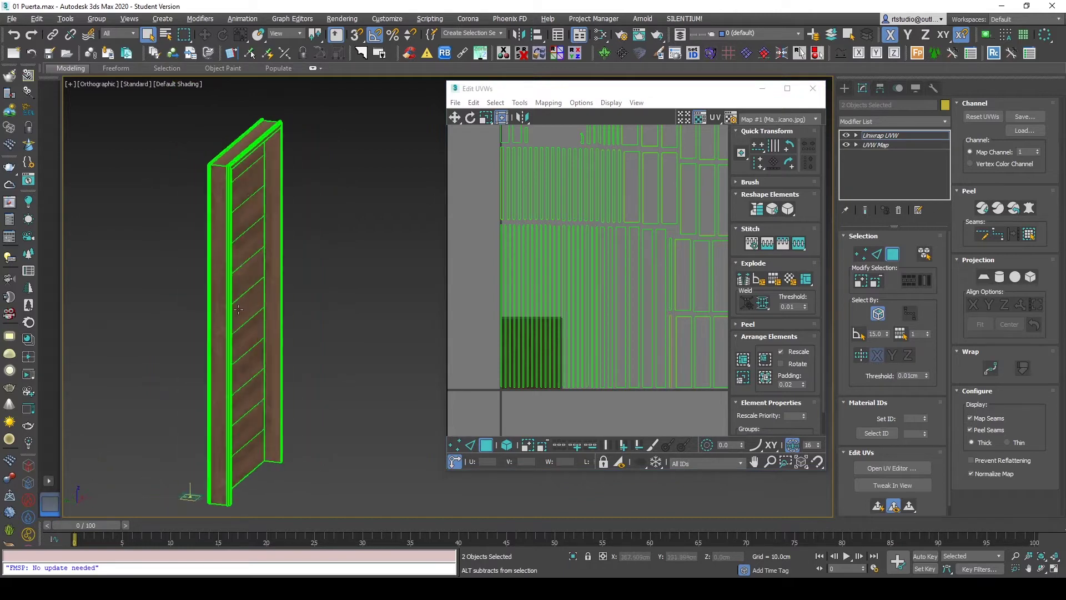
pyautogui.scroll(6, 234, 323)
pyautogui.scroll(-6, 150, 296)
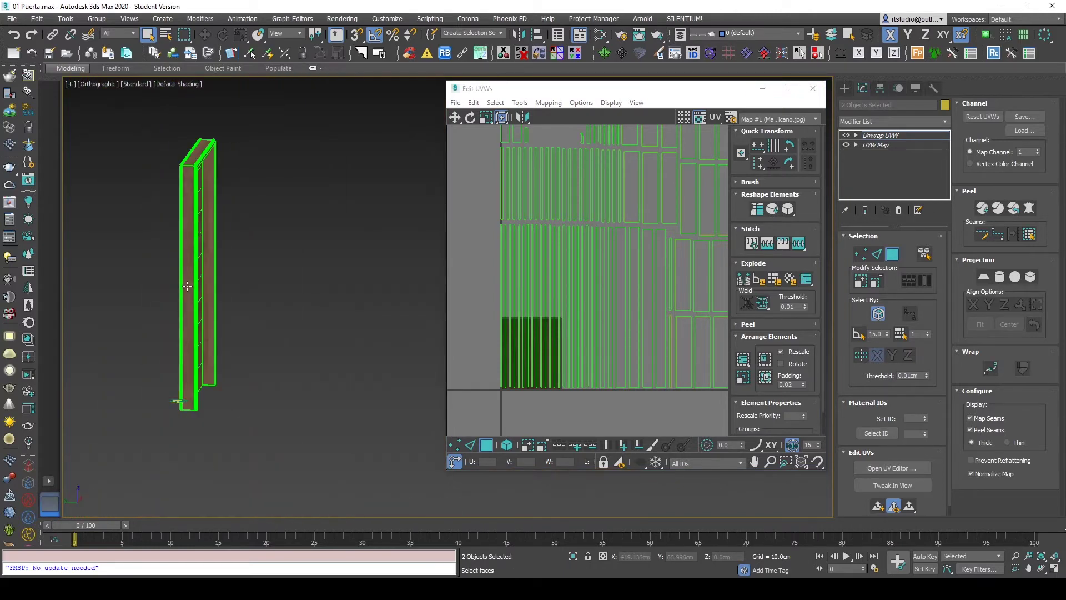
pyautogui.keyDown('alt'); pyautogui.moveTo(249, 316); pyautogui.dragTo(212, 313, button='middle'); pyautogui.keyUp('alt')
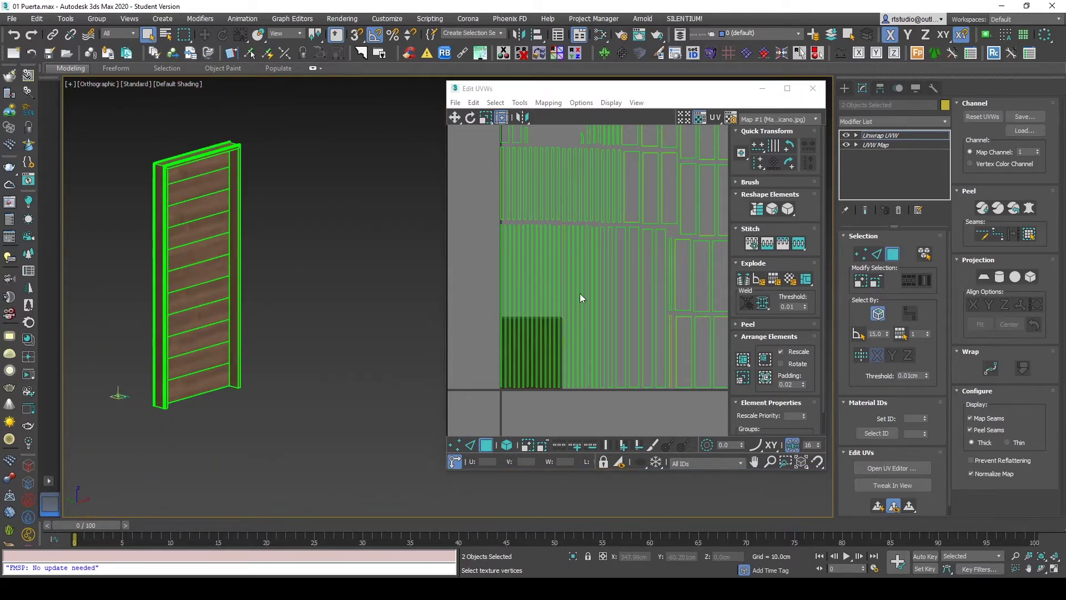
pyautogui.scroll(1, 579, 300)
pyautogui.scroll(2, 515, 364)
pyautogui.moveTo(507, 391); pyautogui.dragTo(564, 280, button='middle')
pyautogui.scroll(2, 564, 280)
pyautogui.scroll(-1, 635, 261)
pyautogui.scroll(-4, 566, 314)
pyautogui.scroll(-2, 577, 295)
pyautogui.scroll(1, 581, 290)
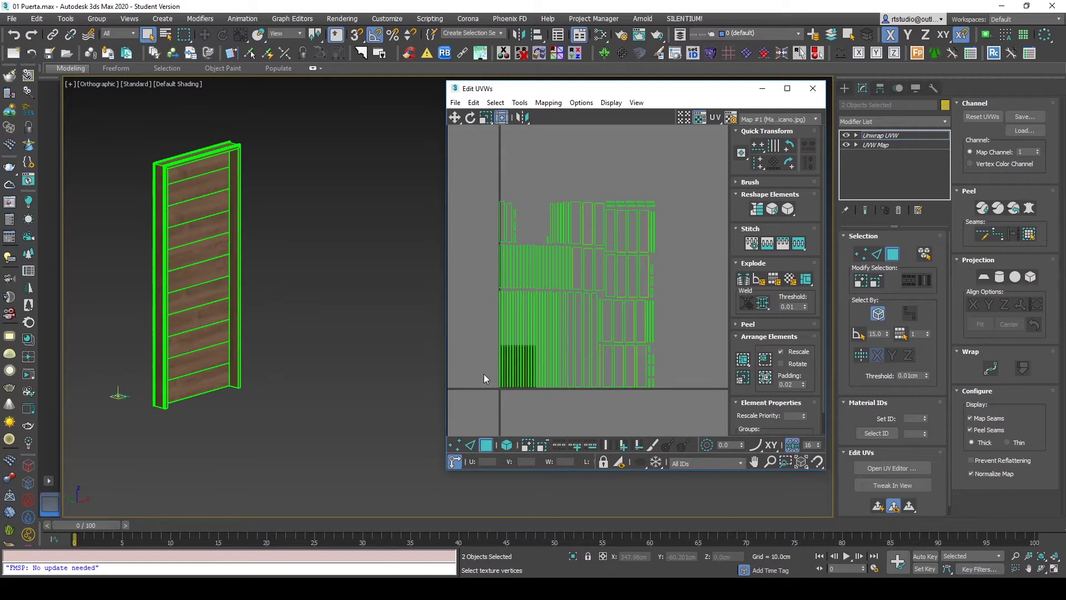
pyautogui.click(684, 120)
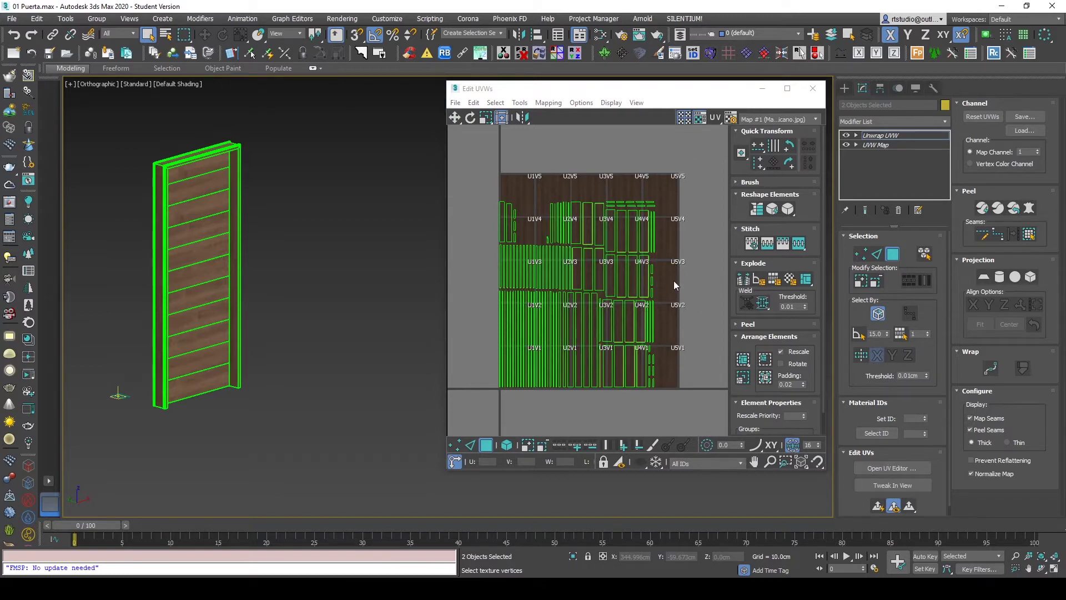
# Step: Zoom and centre the full UV tile grid in the editor view
pyautogui.scroll(5, 655, 206)
pyautogui.scroll(2, 672, 282)
pyautogui.scroll(2, 611, 286)
pyautogui.scroll(-3, 714, 282)
pyautogui.scroll(3, 644, 288)
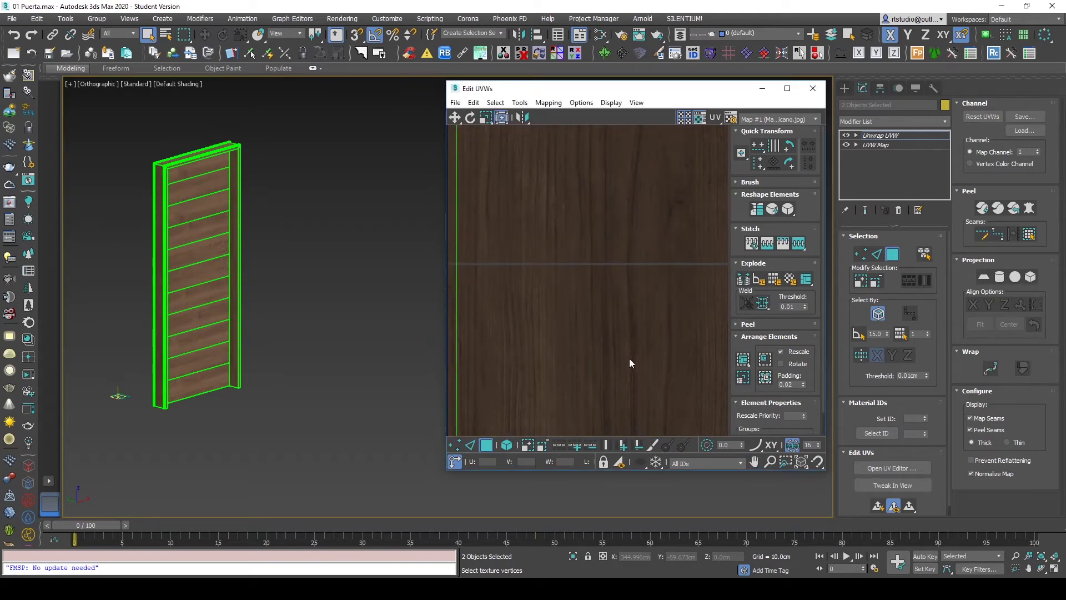
pyautogui.scroll(-2, 628, 247)
pyautogui.scroll(-1, 627, 267)
pyautogui.scroll(1, 630, 263)
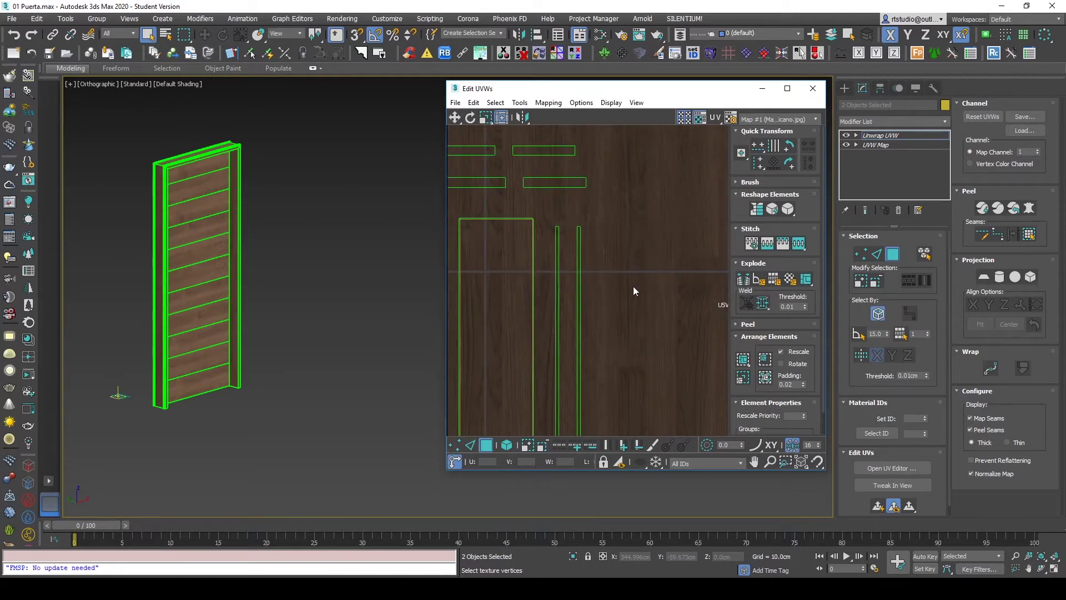
pyautogui.scroll(-2, 641, 239)
pyautogui.scroll(-3, 648, 225)
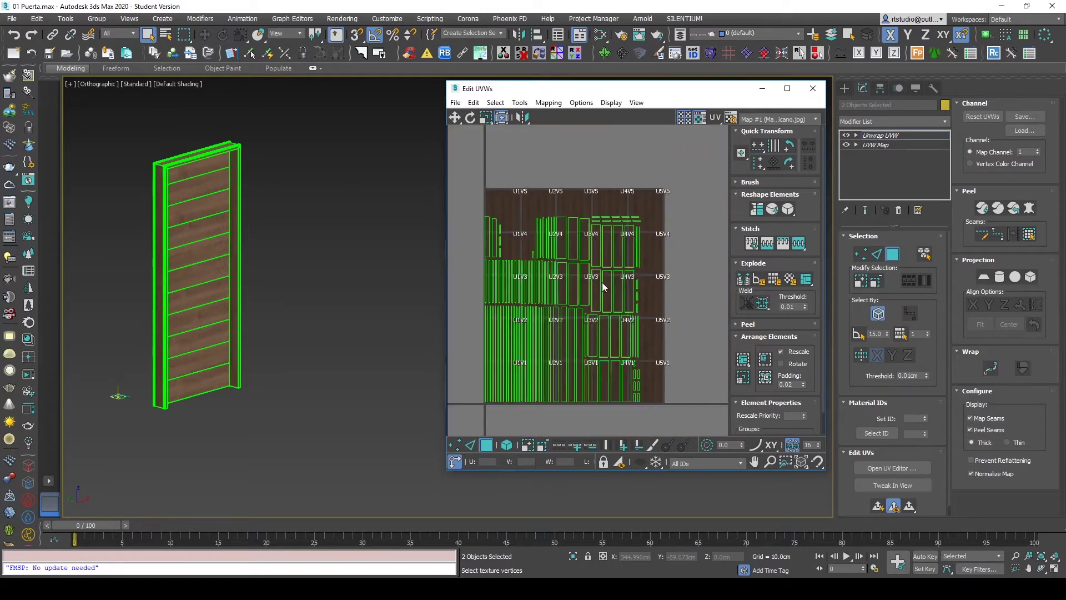
pyautogui.moveTo(602, 282); pyautogui.dragTo(615, 280, button='middle')
pyautogui.scroll(2, 632, 267)
pyautogui.scroll(-1, 656, 256)
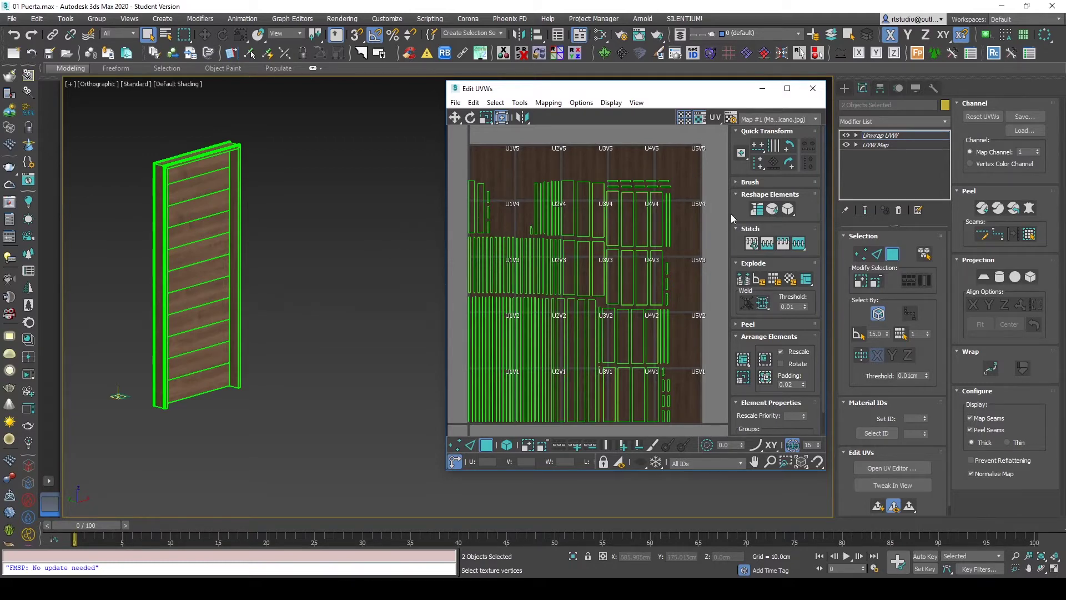
pyautogui.scroll(2, 677, 171)
# Step: Rotate the top horizontal strips +90° to vertical, deselect them, and close the UV editor
pyautogui.moveTo(683, 170); pyautogui.dragTo(519, 212)
pyautogui.click(789, 143)
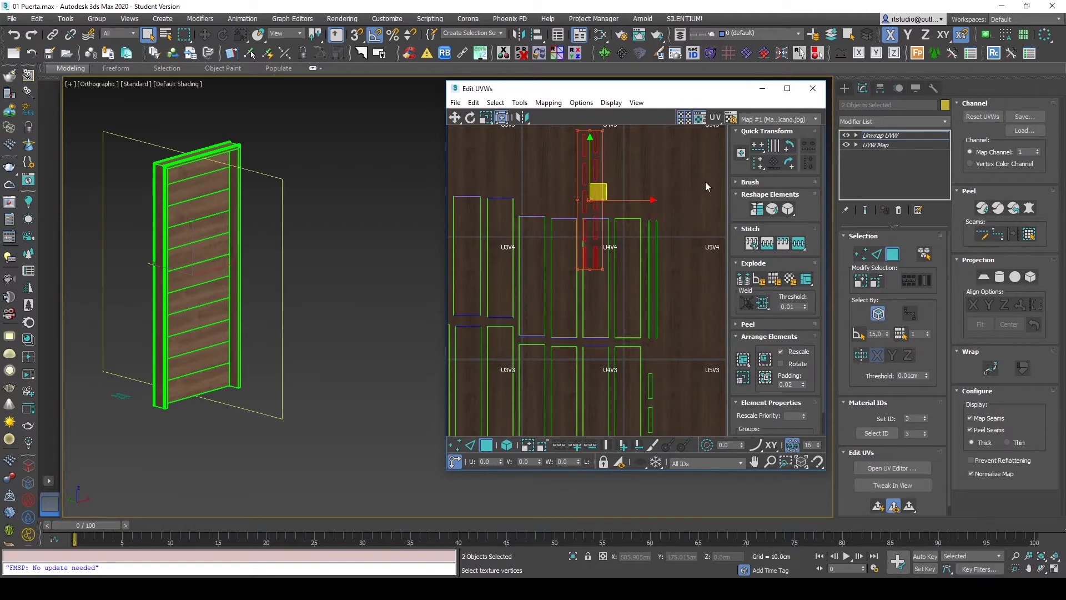
pyautogui.click(680, 218)
pyautogui.scroll(-3, 683, 238)
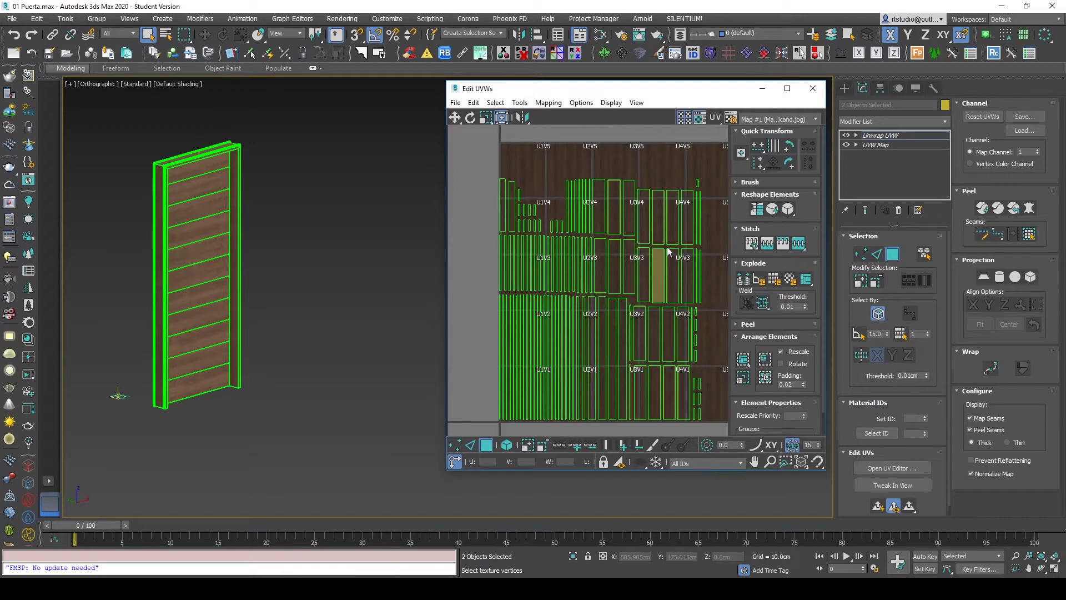
pyautogui.click(812, 88)
# Step: Deselect the door and zoom in to centre it in the viewport
pyautogui.click(844, 88)
pyautogui.click(414, 268)
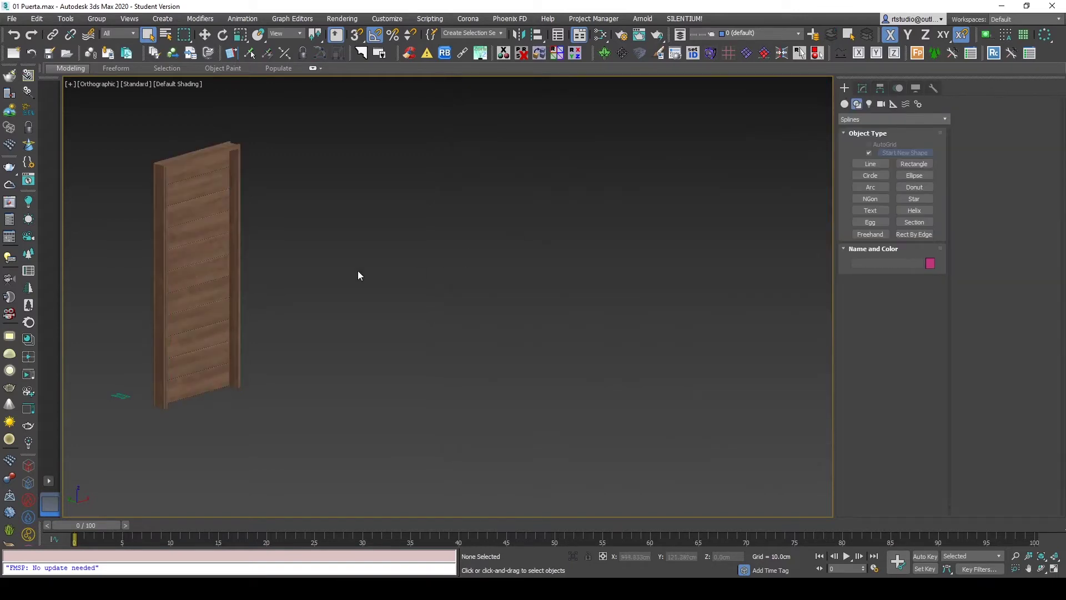
pyautogui.scroll(5, 415, 268)
pyautogui.scroll(3, 333, 222)
pyautogui.scroll(-2, 428, 188)
pyautogui.scroll(-4, 428, 189)
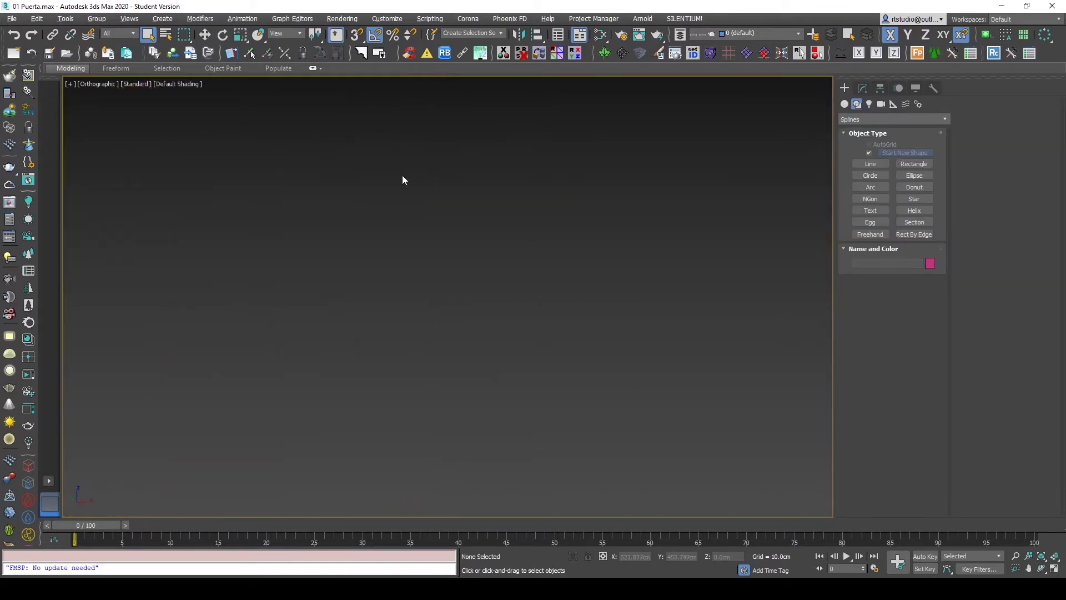
pyautogui.scroll(3, 275, 204)
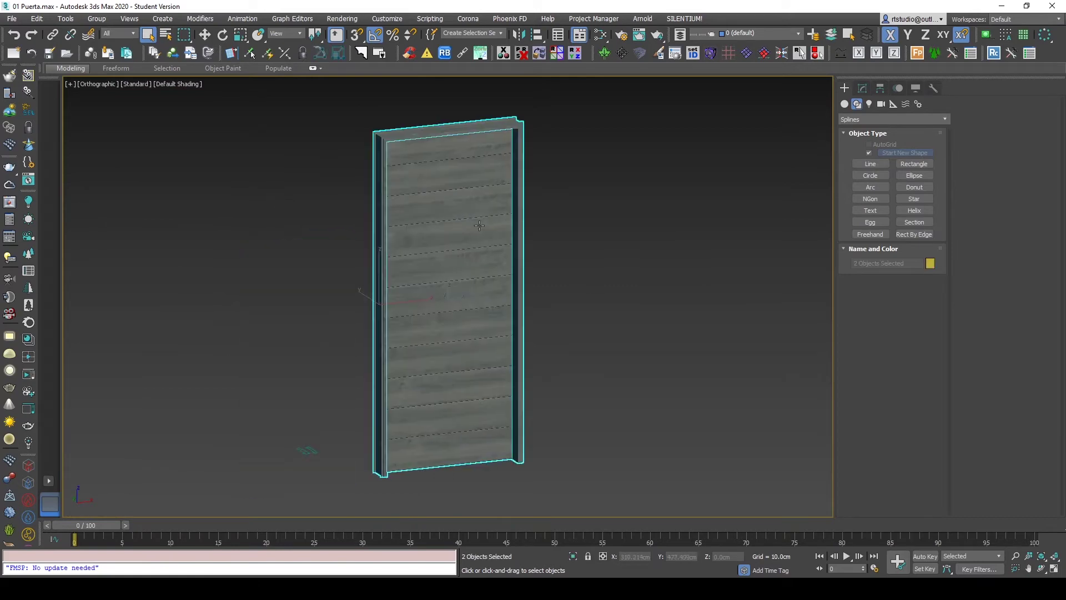
pyautogui.scroll(5, 516, 134)
pyautogui.scroll(2, 572, 323)
pyautogui.scroll(-2, 571, 323)
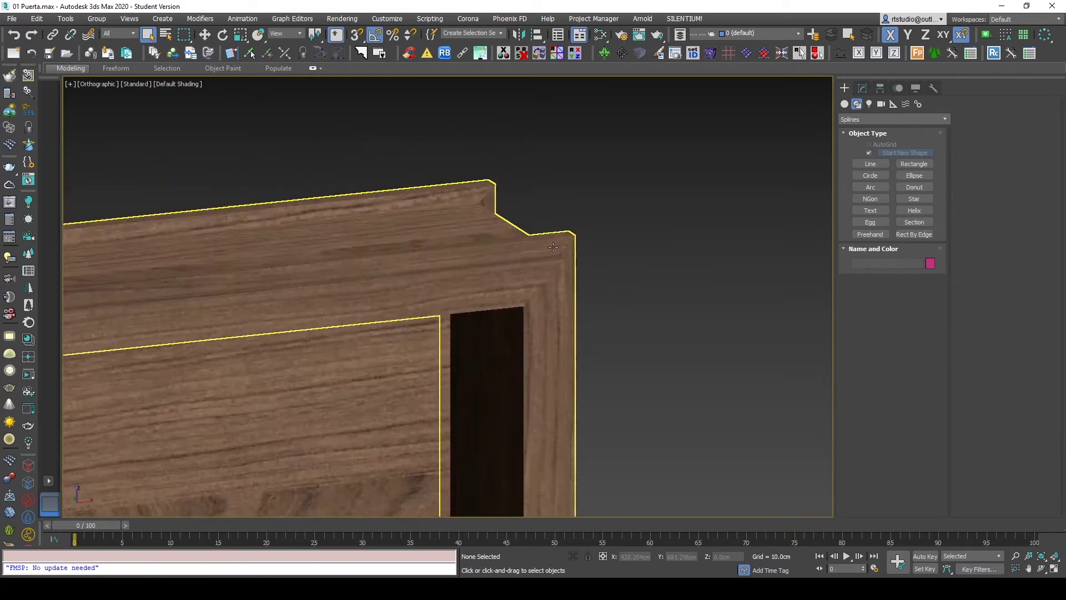
pyautogui.scroll(-2, 558, 369)
pyautogui.scroll(3, 558, 369)
pyautogui.scroll(3, 552, 381)
pyautogui.moveTo(652, 392); pyautogui.dragTo(249, 278, button='middle')
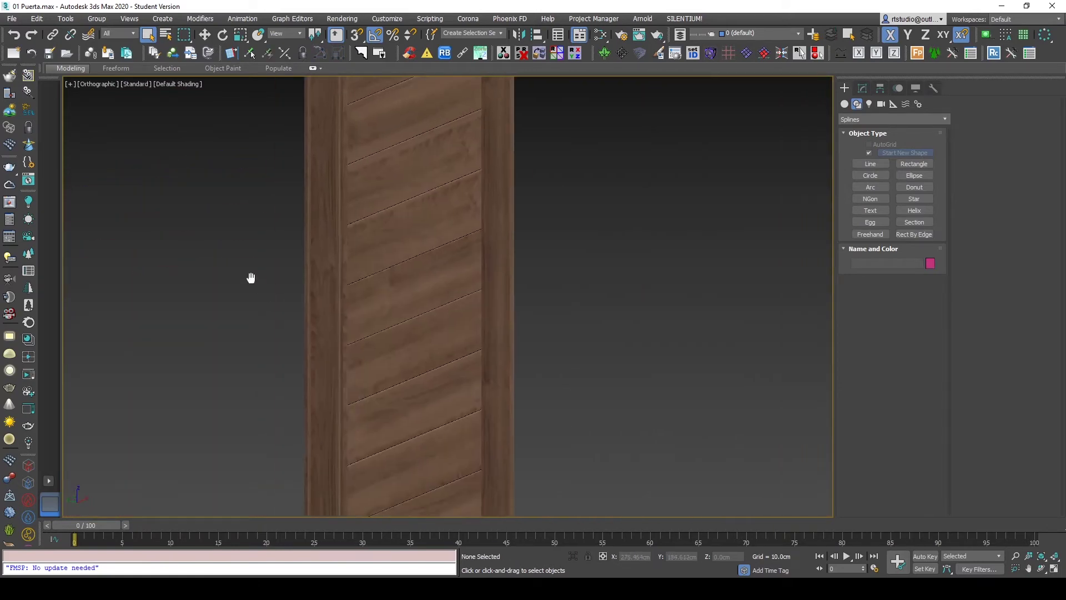
pyautogui.scroll(4, 520, 410)
pyautogui.scroll(-3, 523, 344)
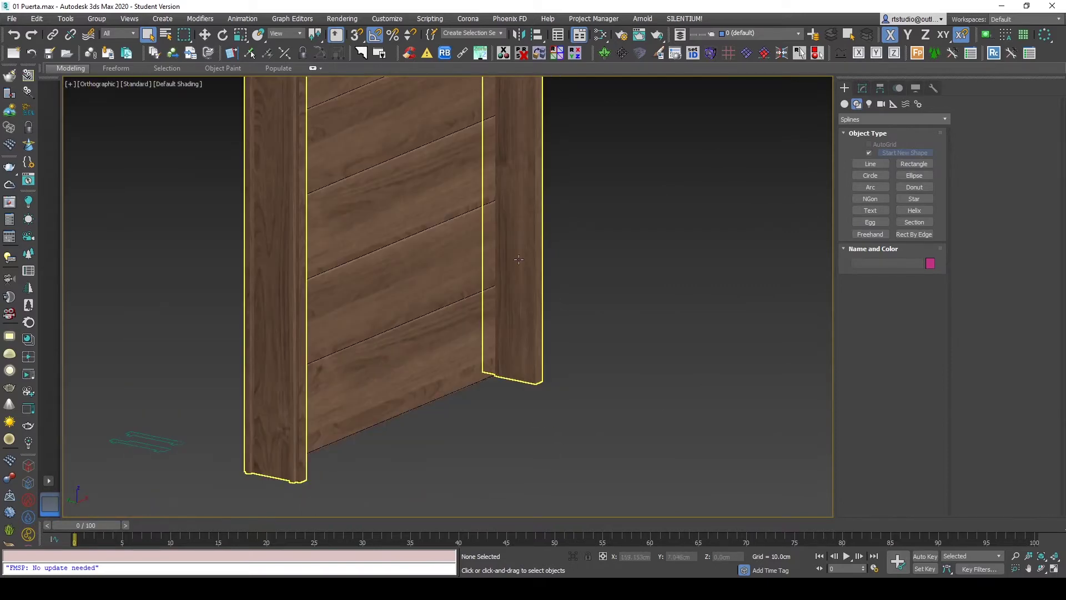
# Step: Orbit around the door thickness and frame corner with Edged Faces (F4) on, then clear the selection
pyautogui.moveTo(514, 355); pyautogui.dragTo(509, 431, button='middle')
pyautogui.scroll(-3, 510, 116)
pyautogui.moveTo(510, 116)
pyautogui.keyDown('alt'); pyautogui.mouseDown(button='middle')
pyautogui.moveTo(555, 183)
pyautogui.moveTo(546, 203)
pyautogui.mouseUp(button='middle'); pyautogui.keyUp('alt')
pyautogui.scroll(3, 561, 183)
pyautogui.scroll(2, 566, 194)
pyautogui.click(570, 205)
pyautogui.press('F4')
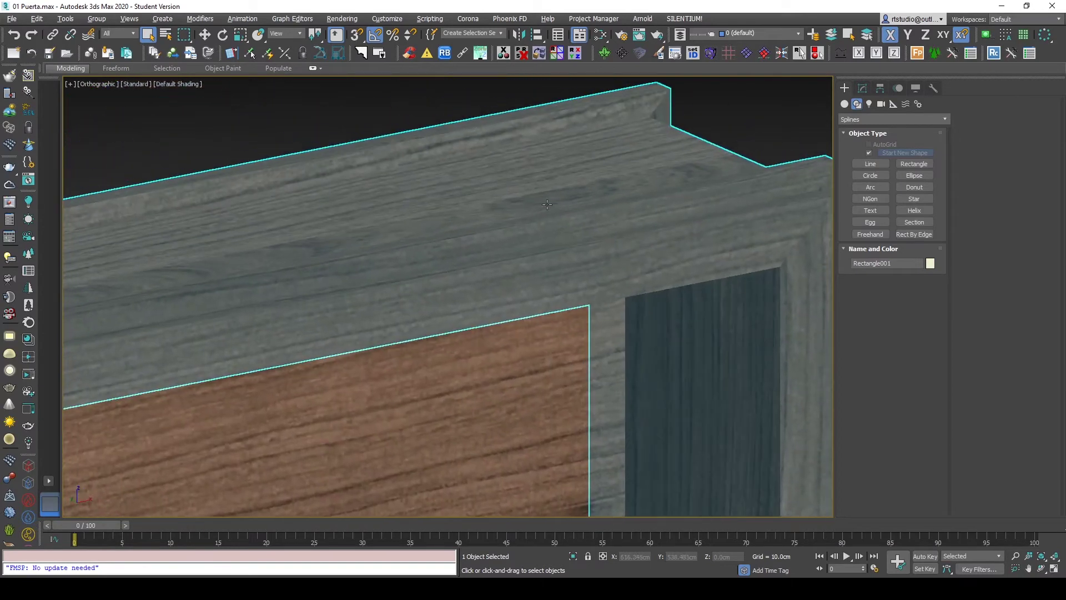
pyautogui.keyDown('alt'); pyautogui.moveTo(545, 254); pyautogui.dragTo(598, 247, button='middle'); pyautogui.keyUp('alt')
pyautogui.hotkey('ctrl', 'd')
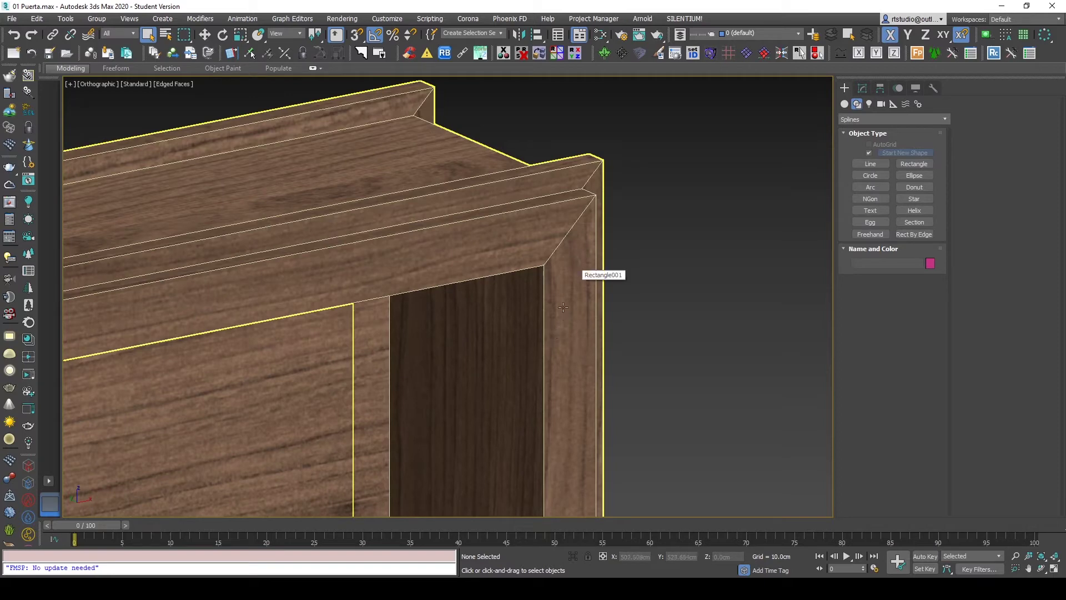
# Step: Orbit to face the door, then inspect the door panel's modifiers and UV unwrap
pyautogui.scroll(-2, 611, 171)
pyautogui.scroll(-3, 583, 177)
pyautogui.scroll(-3, 525, 189)
pyautogui.moveTo(525, 188)
pyautogui.keyDown('alt'); pyautogui.mouseDown(button='middle')
pyautogui.moveTo(563, 357)
pyautogui.moveTo(528, 326)
pyautogui.moveTo(478, 348)
pyautogui.mouseUp(button='middle'); pyautogui.keyUp('alt')
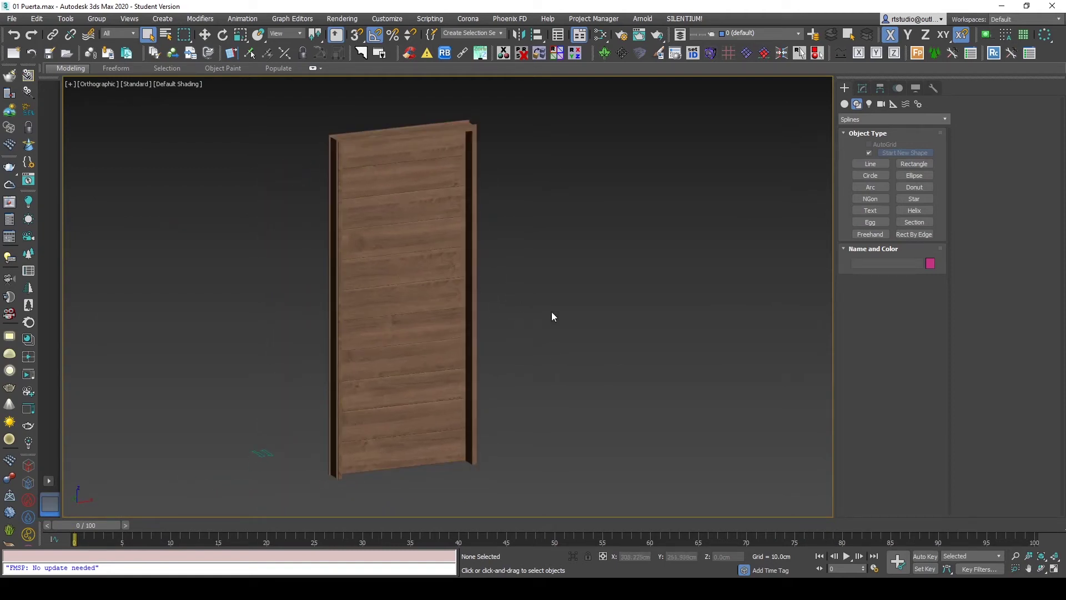
pyautogui.moveTo(330, 288); pyautogui.dragTo(331, 288)
pyautogui.click(862, 89)
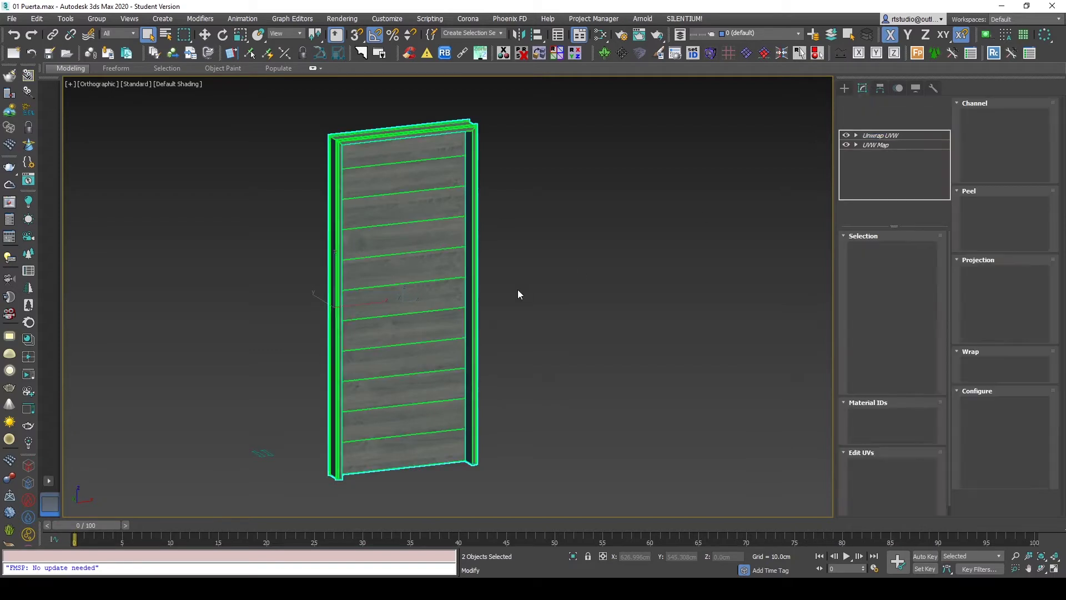
pyautogui.click(530, 298)
pyautogui.click(452, 304)
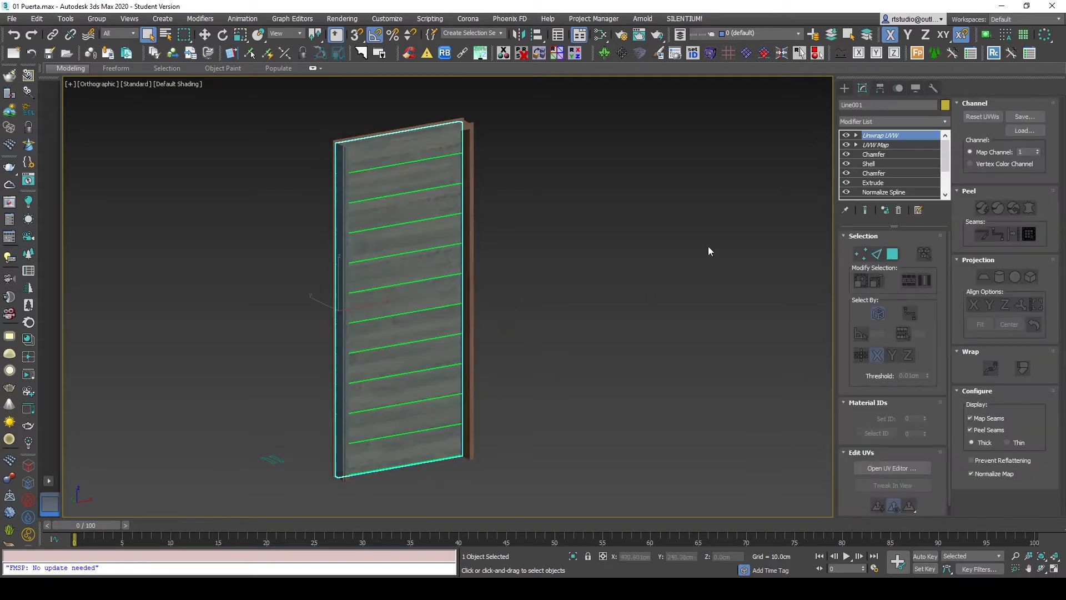
pyautogui.click(522, 308)
pyautogui.click(425, 384)
pyautogui.click(580, 280)
pyautogui.click(421, 326)
pyautogui.click(600, 312)
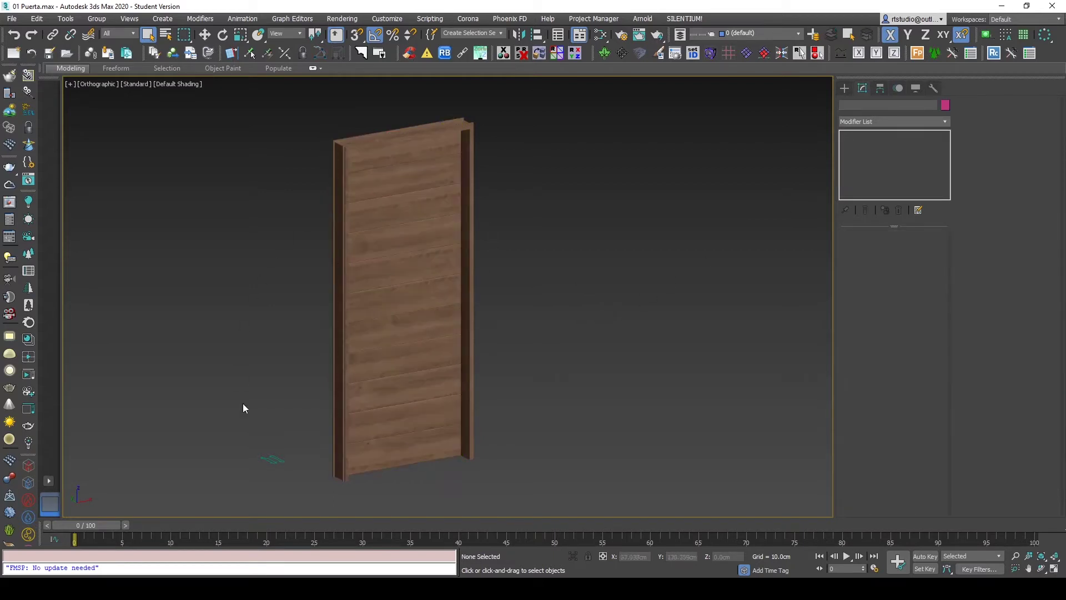
# Step: Select the door together with its frame, with the Move tool active
pyautogui.scroll(2, 427, 360)
pyautogui.scroll(2, 433, 361)
pyautogui.scroll(-4, 378, 361)
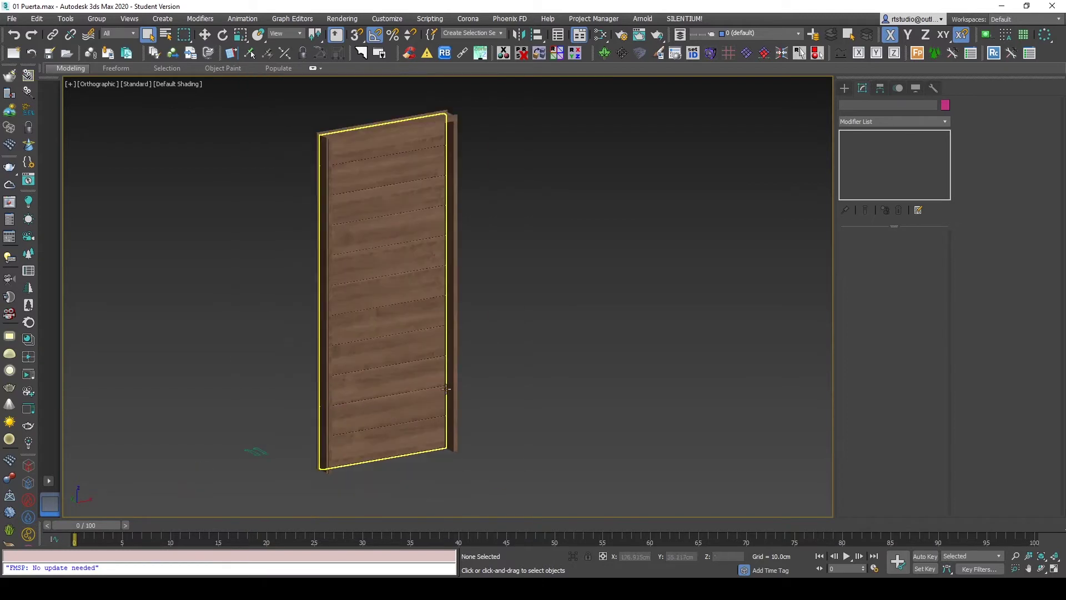
pyautogui.moveTo(466, 372); pyautogui.dragTo(406, 369, button='middle')
pyautogui.moveTo(442, 469); pyautogui.dragTo(318, 352)
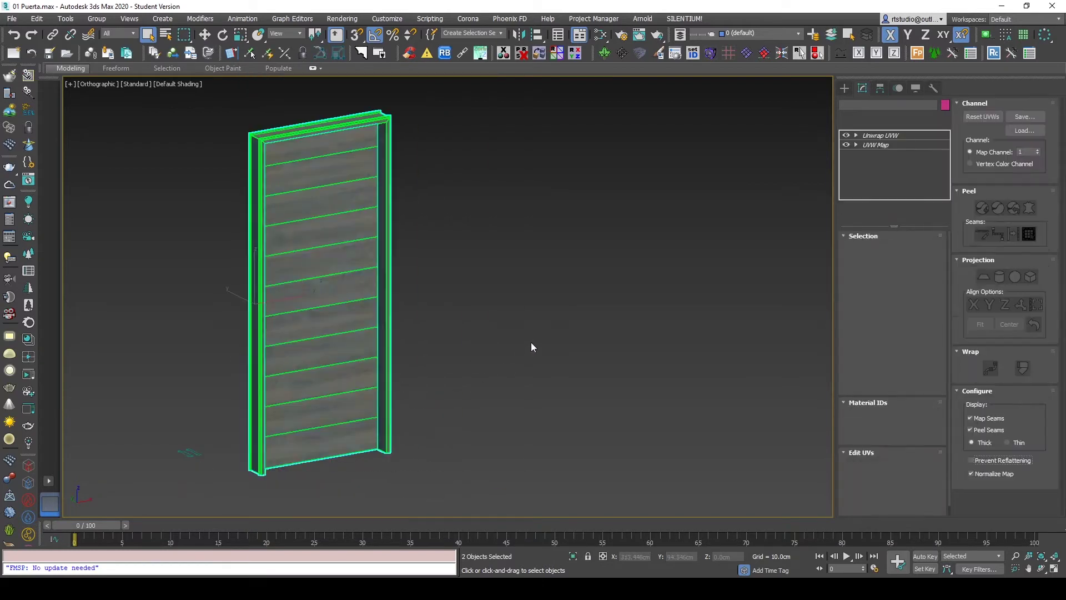
pyautogui.moveTo(531, 342); pyautogui.dragTo(501, 363, button='middle')
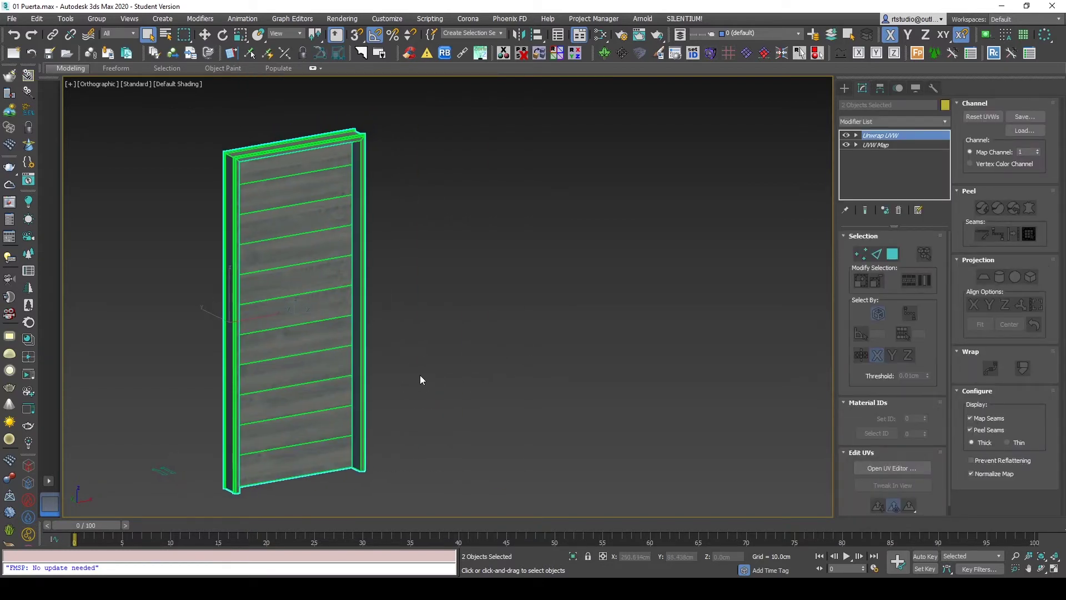
pyautogui.scroll(-2, 420, 376)
pyautogui.press('w')
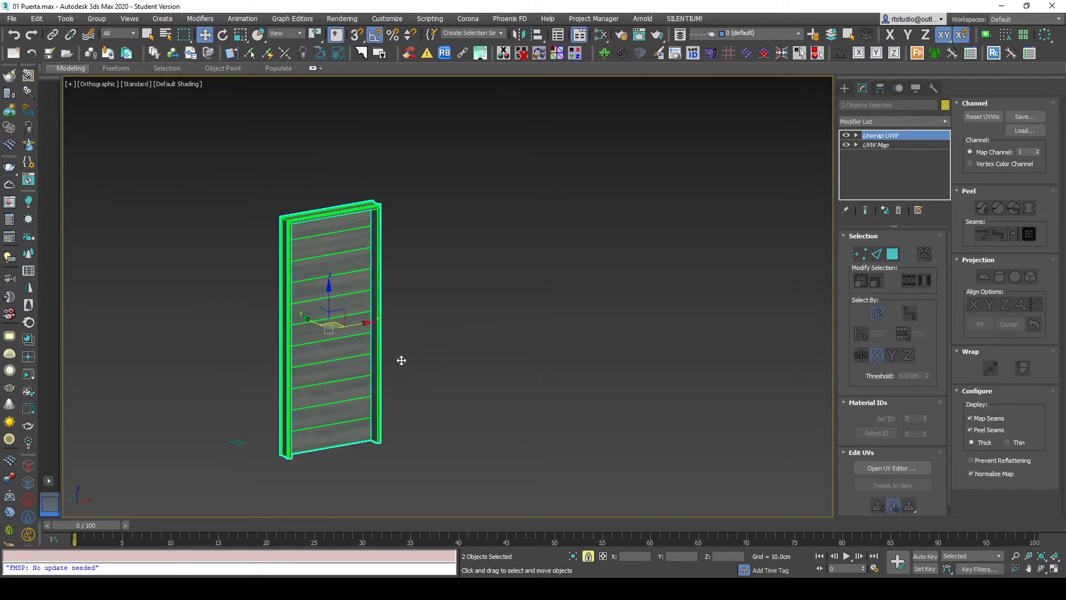
pyautogui.moveTo(453, 374); pyautogui.dragTo(387, 378, button='middle')
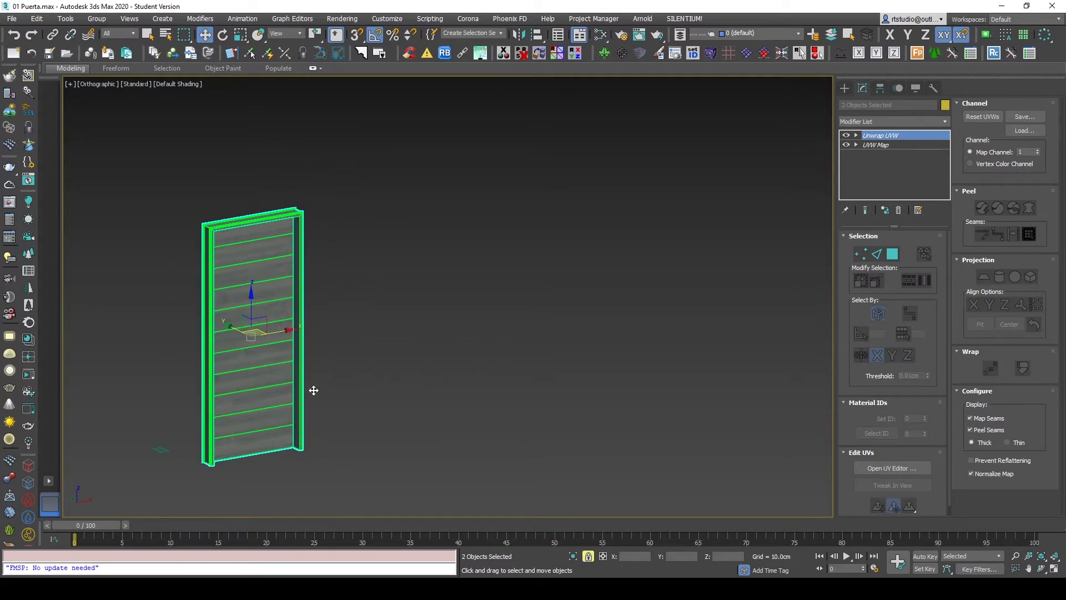
# Step: Clone the door and frame to the right and collapse the copy to Editable Poly
pyautogui.keyDown('shift'); pyautogui.moveTo(299, 441); pyautogui.dragTo(483, 414); pyautogui.keyUp('shift')
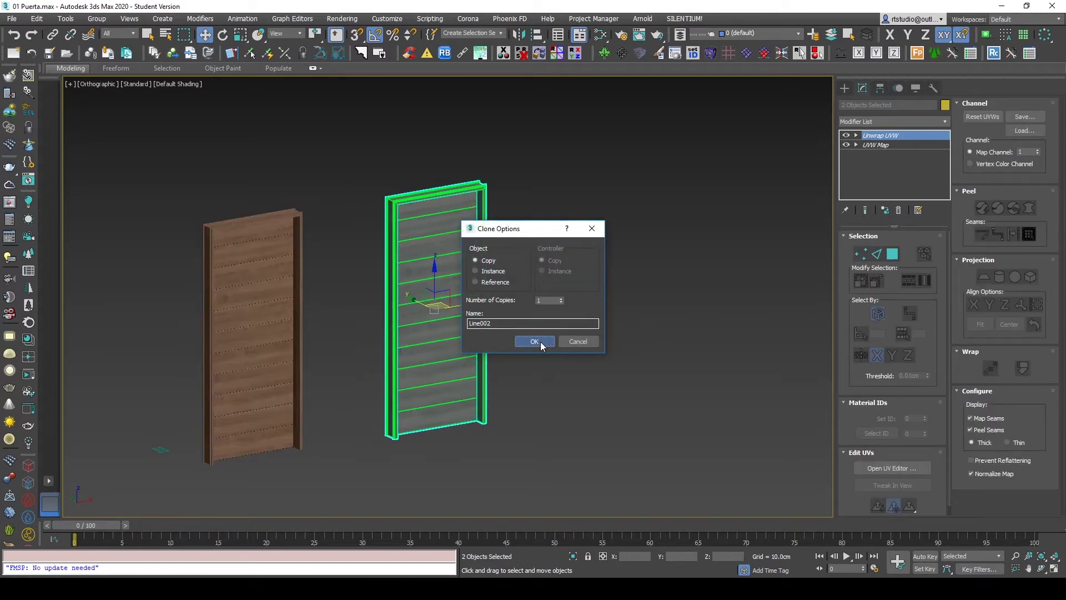
pyautogui.click(534, 341)
pyautogui.press('space')
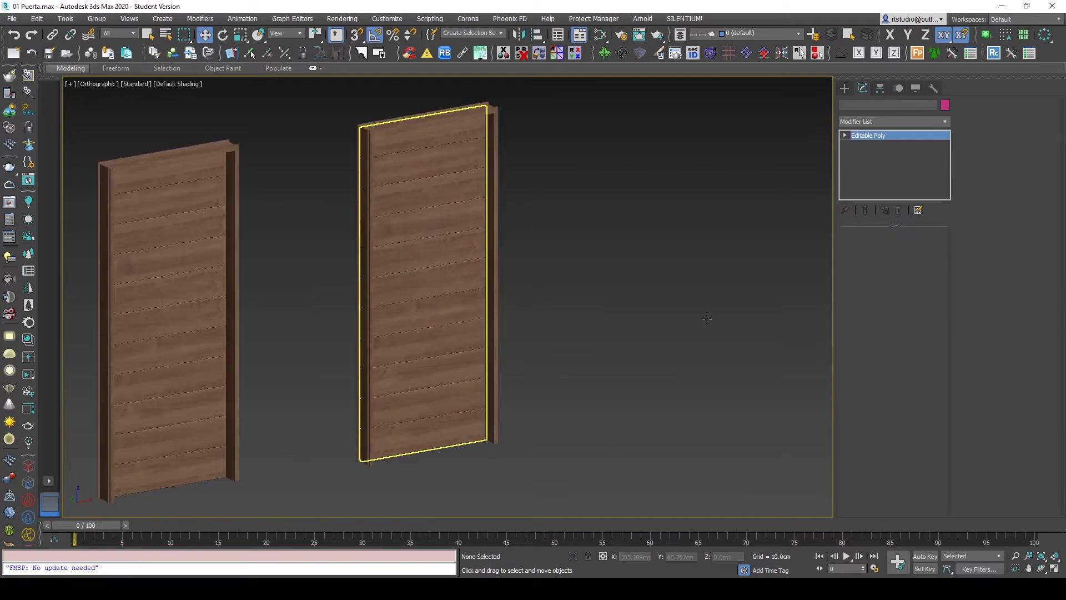
pyautogui.press('e')
pyautogui.hotkey('alt', 'x')
pyautogui.press('w')
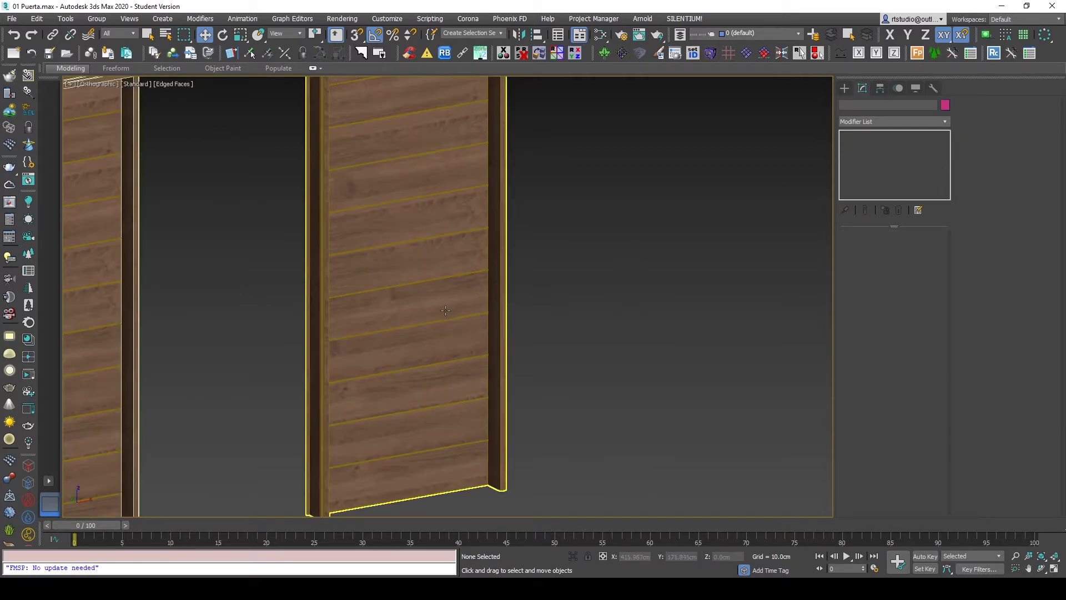
# Step: Clone the copy again along X to create a third door
pyautogui.scroll(-5, 445, 310)
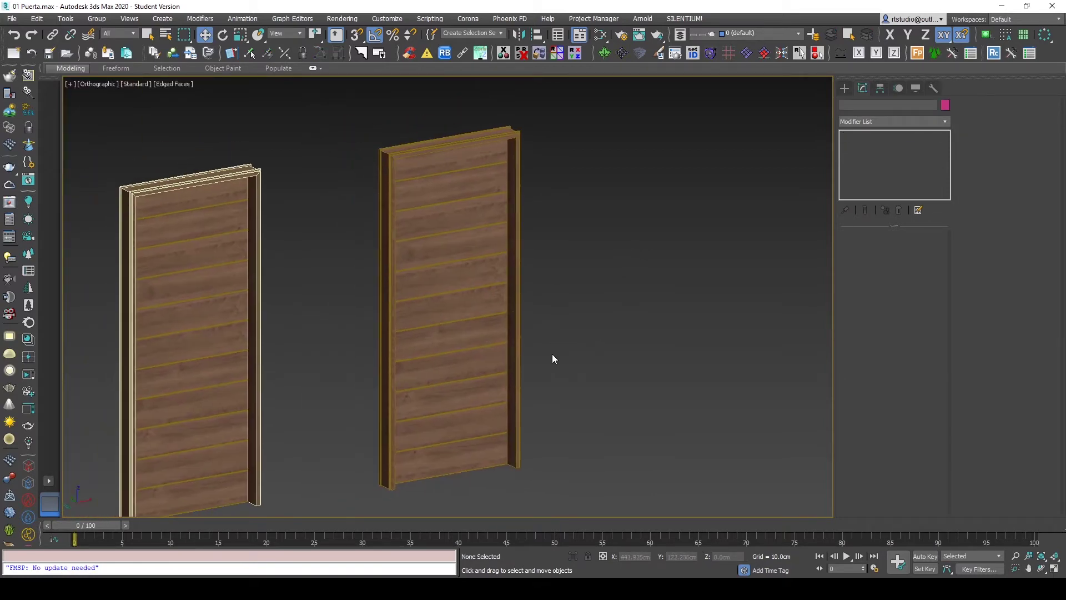
pyautogui.click(520, 294)
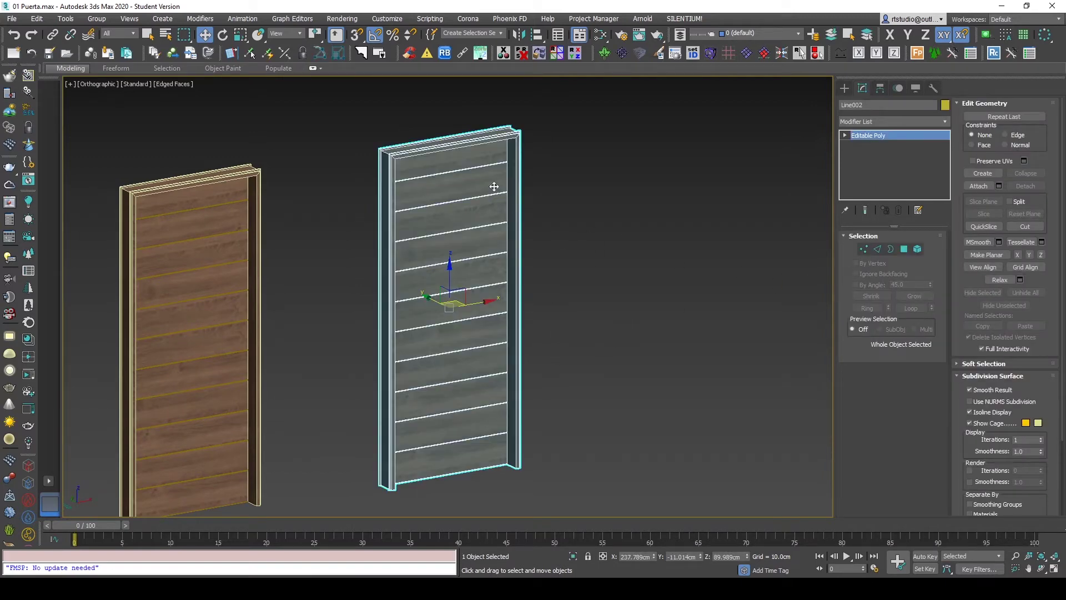
pyautogui.moveTo(652, 285); pyautogui.dragTo(495, 305, button='middle')
pyautogui.press('space')
pyautogui.click(886, 39)
pyautogui.moveTo(550, 262)
pyautogui.keyDown('shift'); pyautogui.mouseDown()
pyautogui.moveTo(682, 289)
pyautogui.moveTo(662, 295)
pyautogui.mouseUp(); pyautogui.keyUp('shift')
pyautogui.click(539, 344)
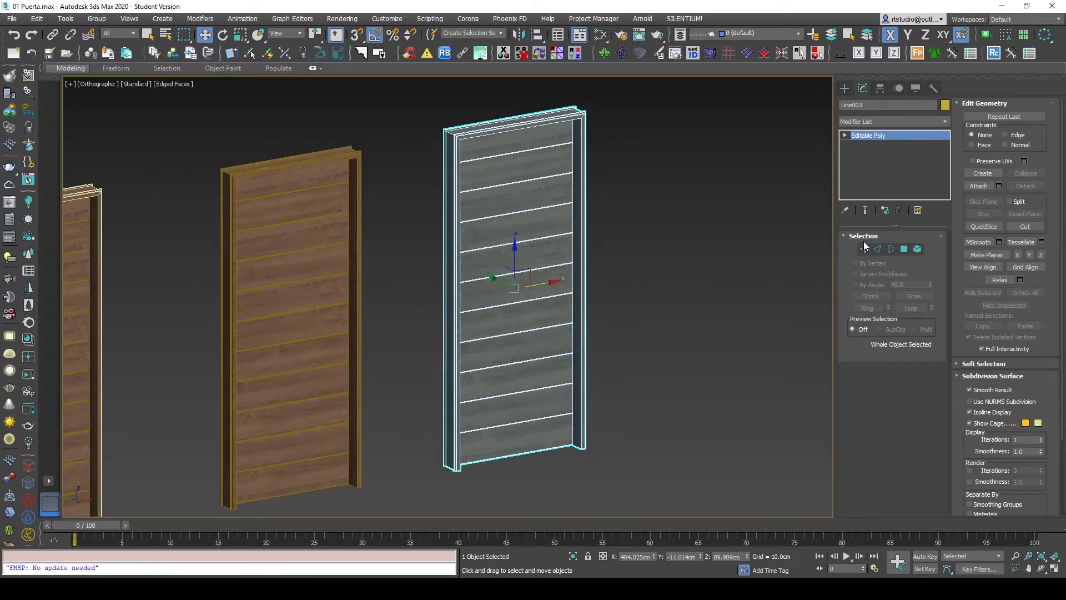
# Step: Select the third door's right-side vertices and apply a relative X offset
pyautogui.press('1')
pyautogui.press('F3')
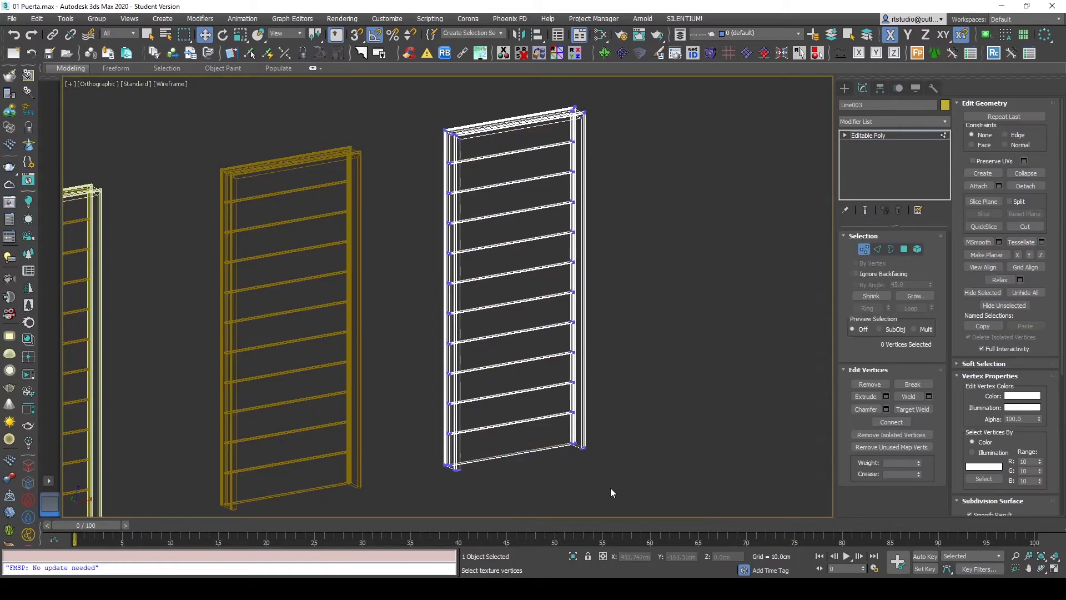
pyautogui.moveTo(499, 109); pyautogui.dragTo(500, 112)
pyautogui.press('F3')
pyautogui.click(603, 556)
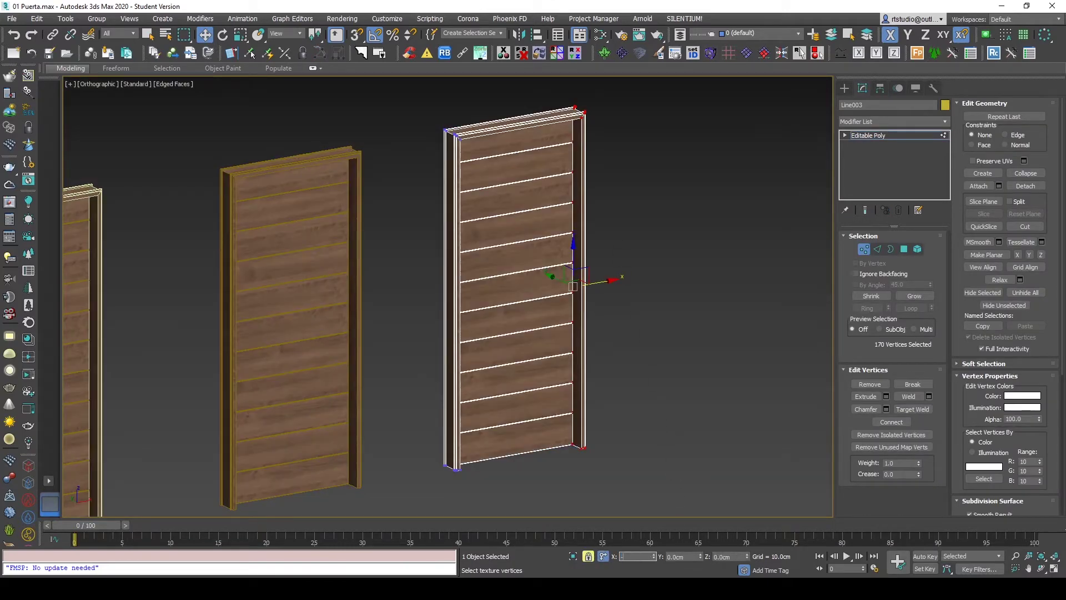
pyautogui.write('-10')
pyautogui.press('Return')
# Step: Slide the right-side vertices inward, then return them to the original width
pyautogui.scroll(5, 541, 145)
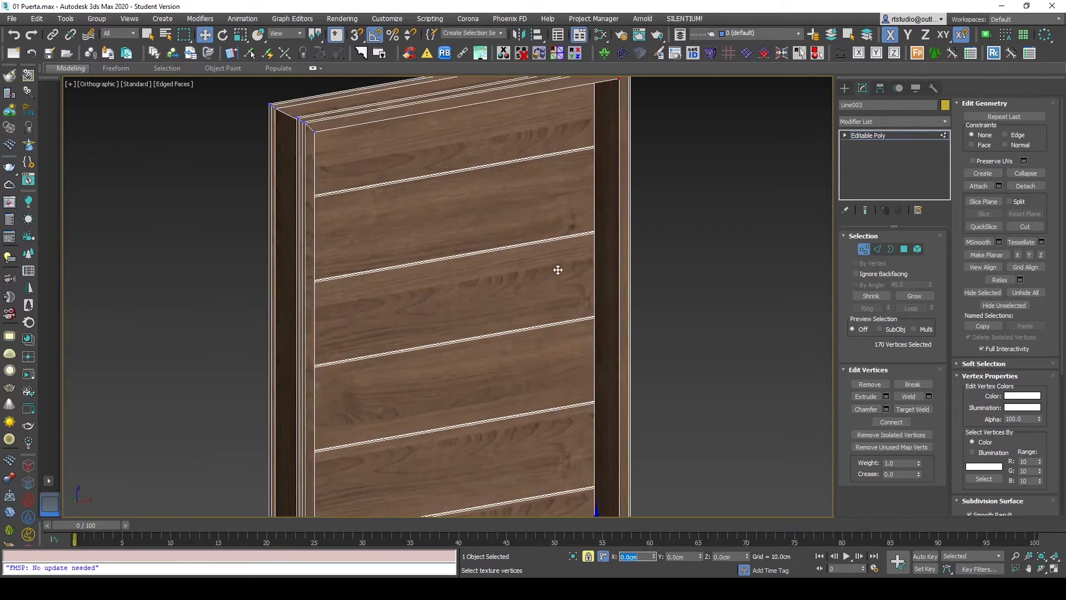
pyautogui.scroll(-3, 585, 272)
pyautogui.moveTo(640, 272); pyautogui.dragTo(565, 283)
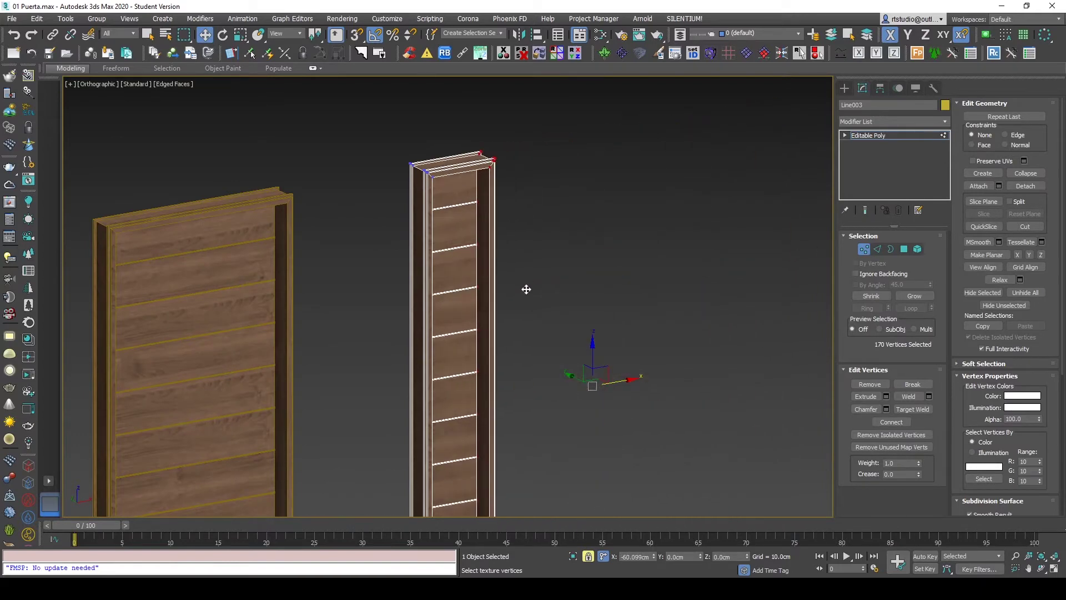
pyautogui.moveTo(565, 283); pyautogui.dragTo(542, 278)
pyautogui.scroll(-2, 640, 283)
pyautogui.moveTo(640, 283); pyautogui.dragTo(610, 267, button='middle')
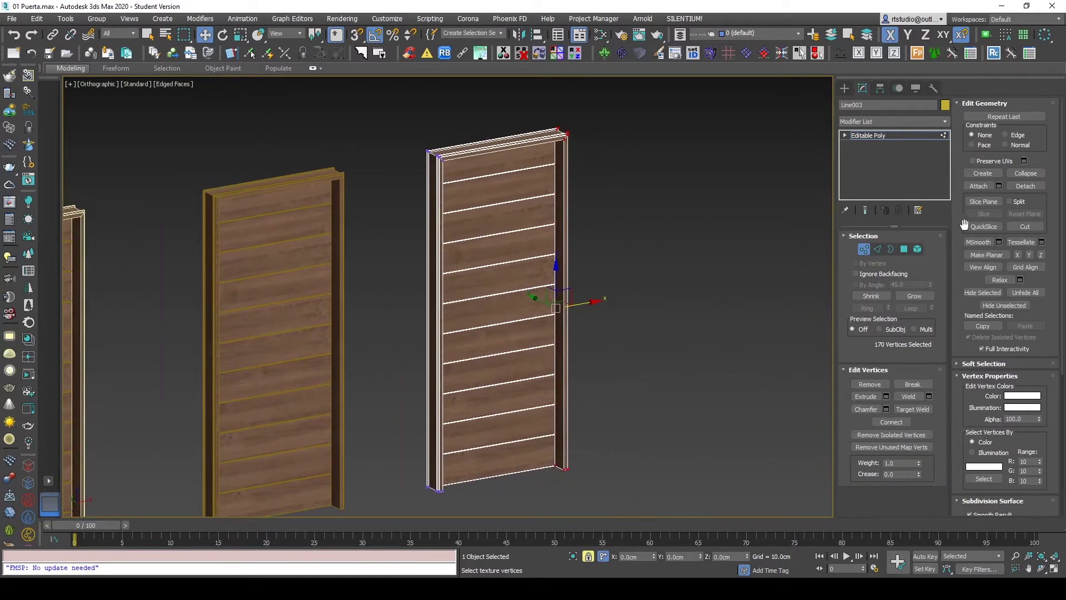
# Step: With Preserve UVs on, narrow the door by shifting its right side left along X
pyautogui.click(972, 161)
pyautogui.moveTo(628, 247)
pyautogui.mouseDown()
pyautogui.moveTo(579, 256)
pyautogui.moveTo(641, 241)
pyautogui.mouseUp()
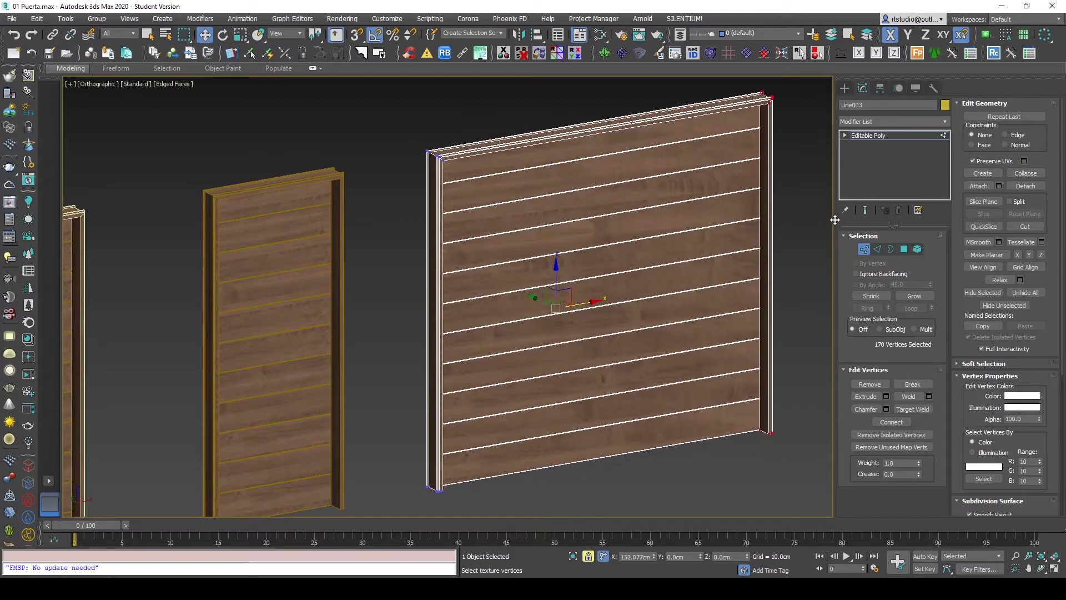
pyautogui.rightClick(641, 241)
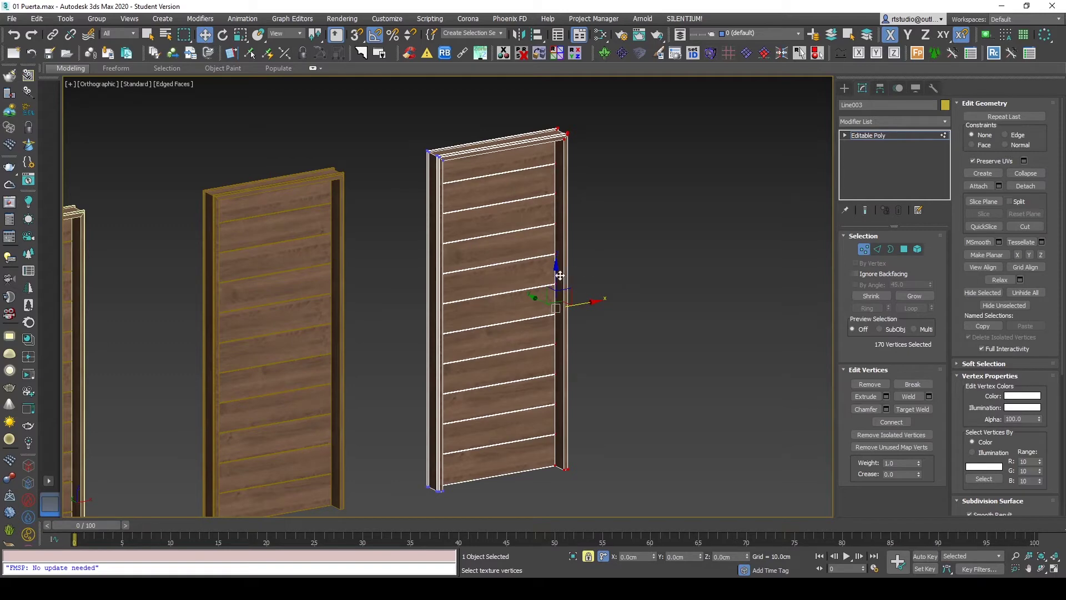
pyautogui.moveTo(598, 242)
pyautogui.mouseDown()
pyautogui.moveTo(531, 255)
pyautogui.moveTo(785, 224)
pyautogui.moveTo(598, 248)
pyautogui.moveTo(629, 247)
pyautogui.mouseUp()
pyautogui.press('Return')
# Step: Clone the narrowed door and slide the copy's right-side vertices left
pyautogui.click(864, 249)
pyautogui.moveTo(737, 297); pyautogui.dragTo(532, 308, button='middle')
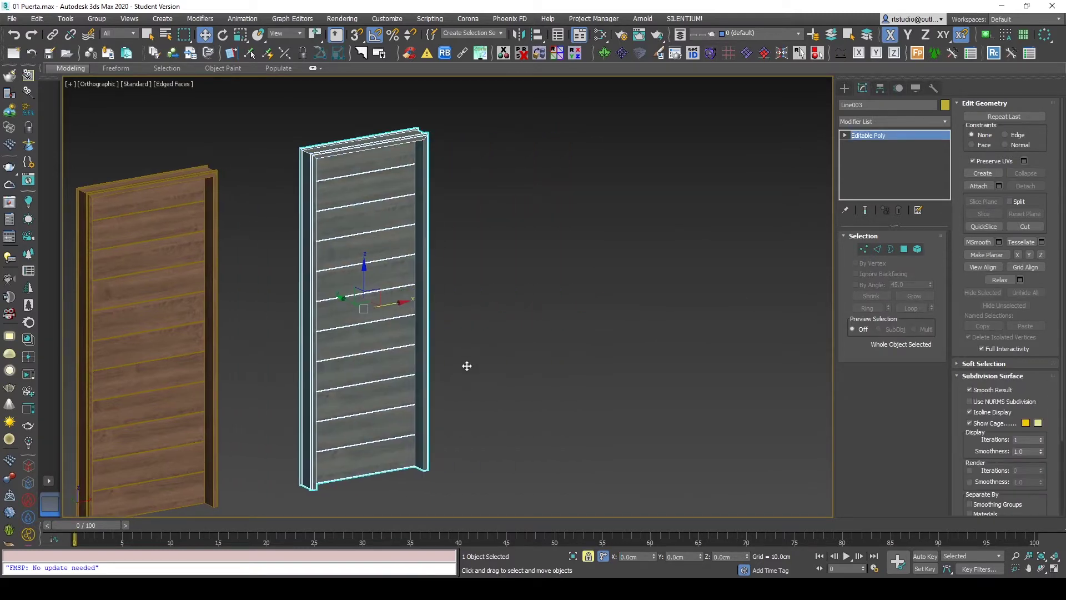
pyautogui.keyDown('shift'); pyautogui.moveTo(410, 352); pyautogui.dragTo(601, 352); pyautogui.keyUp('shift')
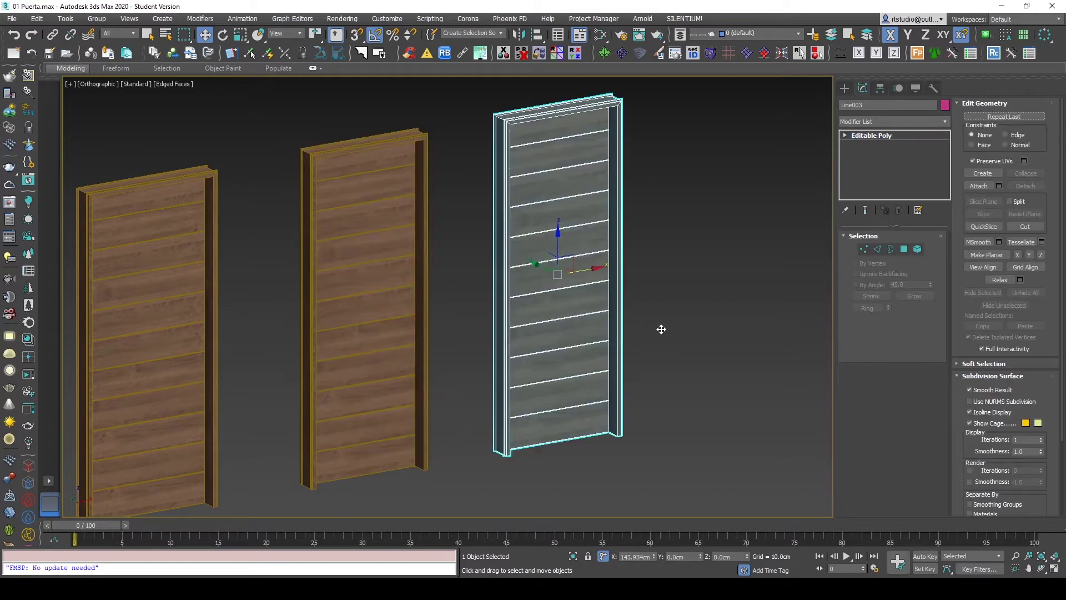
pyautogui.click(527, 341)
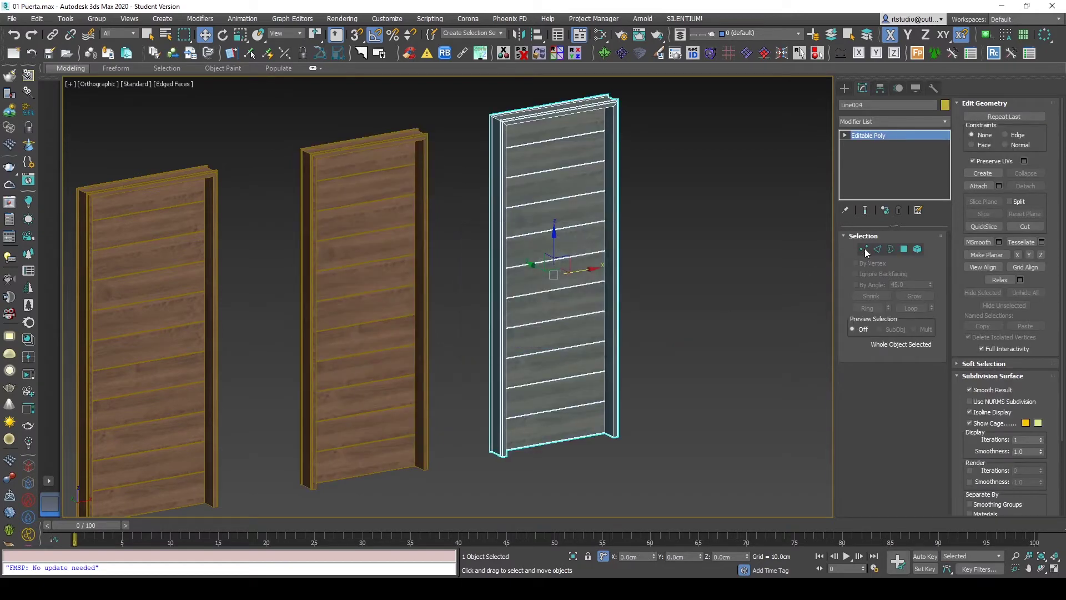
pyautogui.click(864, 248)
pyautogui.moveTo(663, 425); pyautogui.dragTo(647, 435, button='middle')
pyautogui.press('space')
pyautogui.moveTo(704, 333); pyautogui.dragTo(684, 333)
# Step: Leave vertex editing and delete the extra door copy
pyautogui.press('1')
pyautogui.press('space')
pyautogui.moveTo(673, 307); pyautogui.dragTo(722, 307, button='middle')
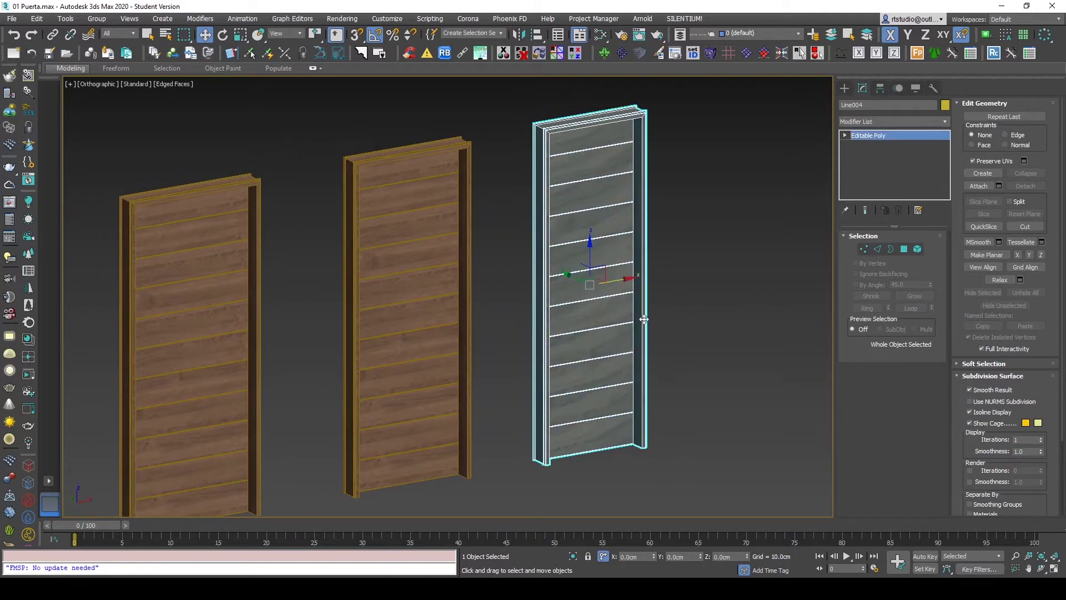
pyautogui.press('Delete')
# Step: Clone the left door copy along X to make a new door
pyautogui.moveTo(428, 298); pyautogui.dragTo(536, 298, button='middle')
pyautogui.click(300, 333)
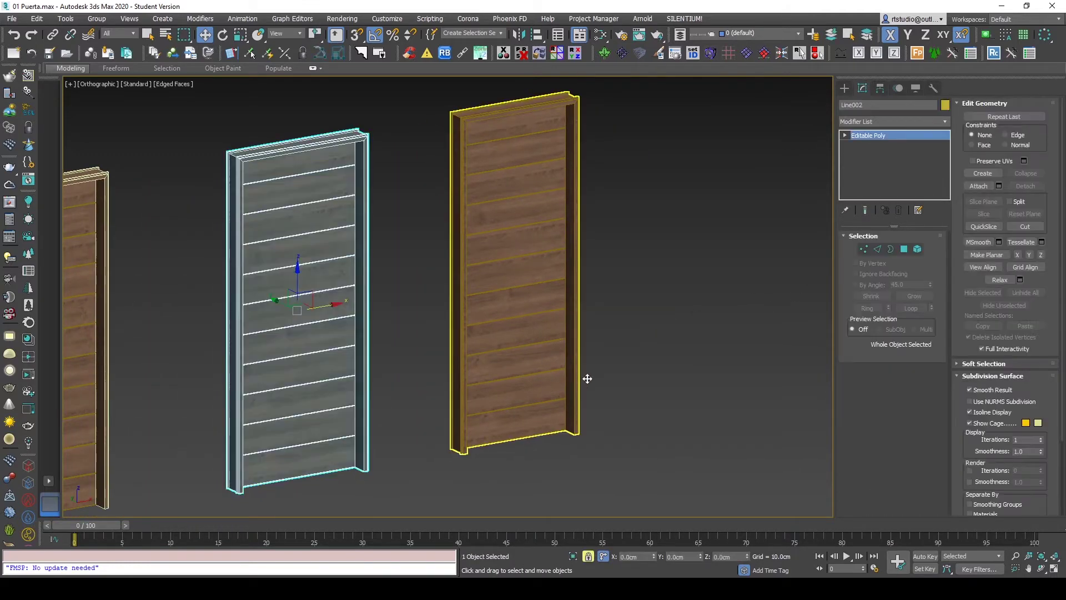
pyautogui.moveTo(587, 378); pyautogui.dragTo(495, 401, button='middle')
pyautogui.keyDown('shift'); pyautogui.moveTo(320, 450); pyautogui.dragTo(737, 385); pyautogui.keyUp('shift')
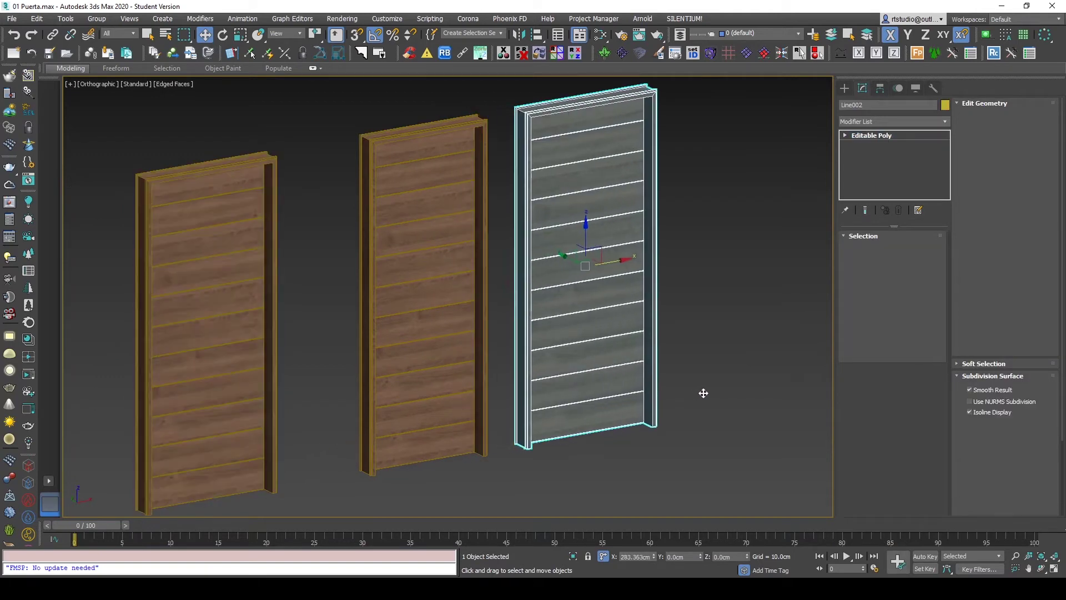
pyautogui.click(527, 342)
# Step: Narrow the new copy by offsetting its right-side vertices along X
pyautogui.click(864, 249)
pyautogui.scroll(-3, 597, 346)
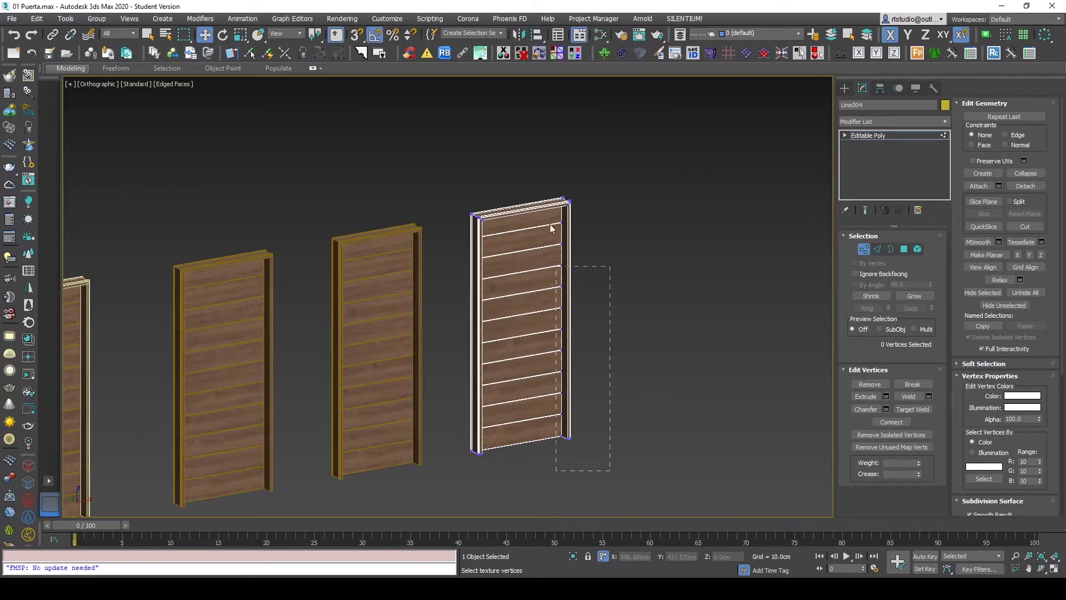
pyautogui.moveTo(529, 128); pyautogui.dragTo(529, 129)
pyautogui.press('z')
pyautogui.click(643, 557)
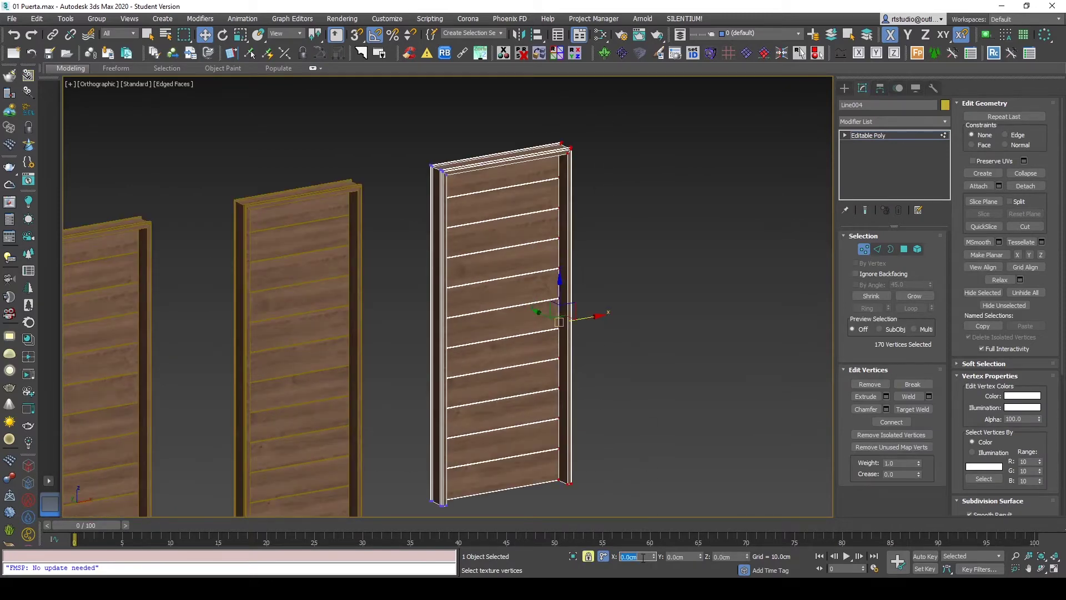
pyautogui.press('Return')
pyautogui.moveTo(598, 236); pyautogui.dragTo(619, 222, button='middle')
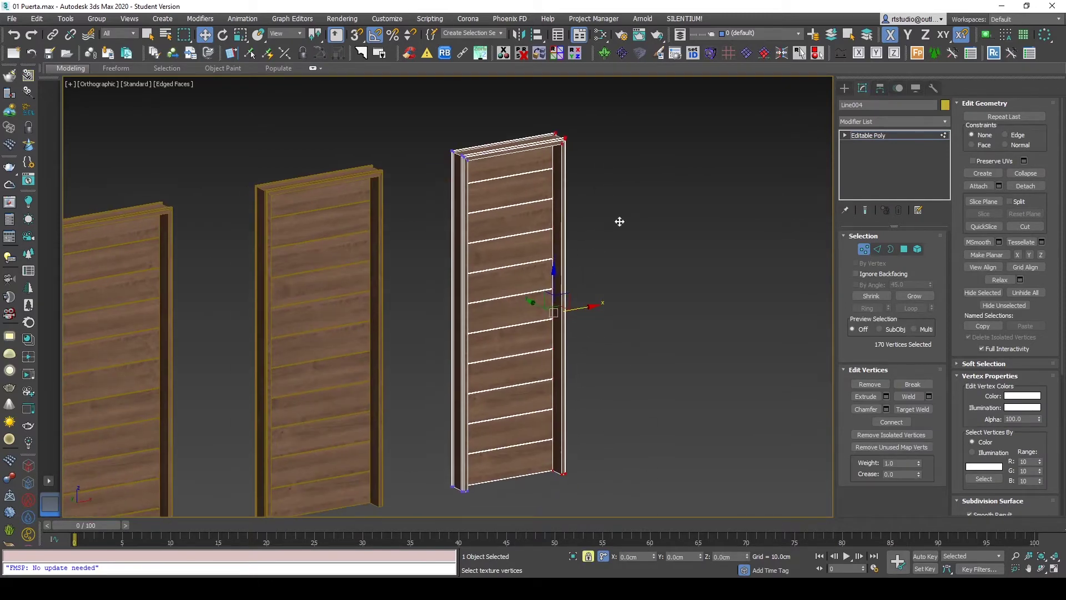
pyautogui.click(865, 248)
# Step: Clear the selection and select the second door panel, Line002
pyautogui.click(783, 271)
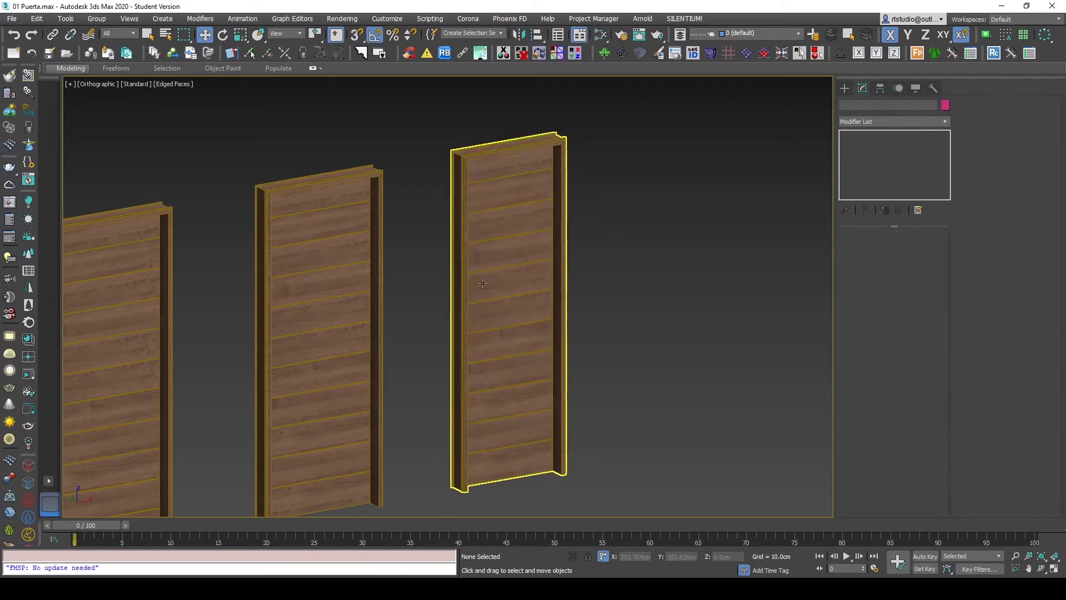
pyautogui.scroll(-2, 455, 324)
pyautogui.click(324, 307)
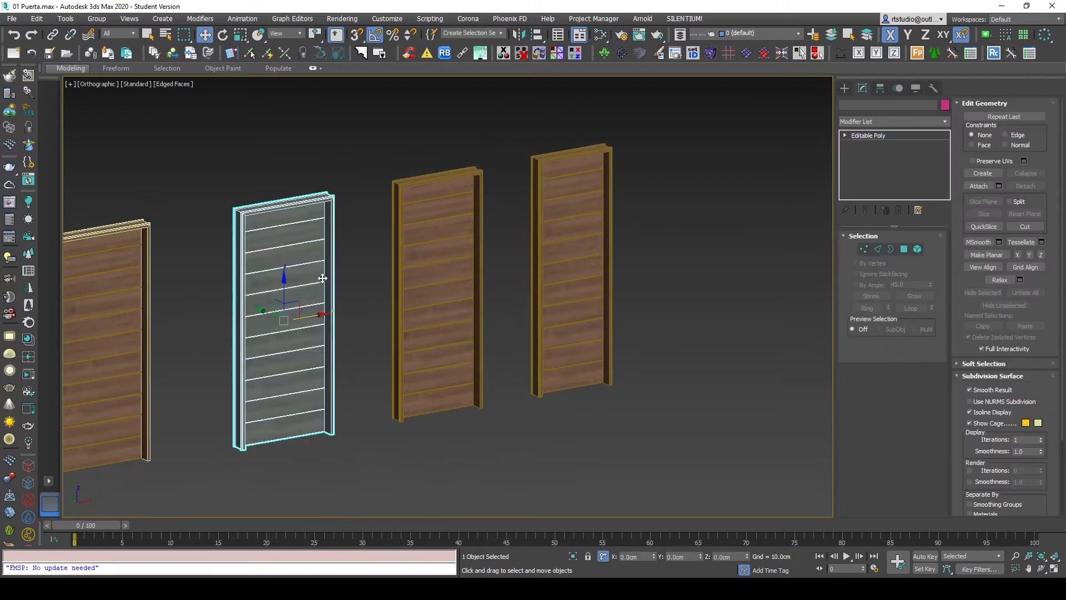
pyautogui.moveTo(359, 253); pyautogui.dragTo(357, 287, button='middle')
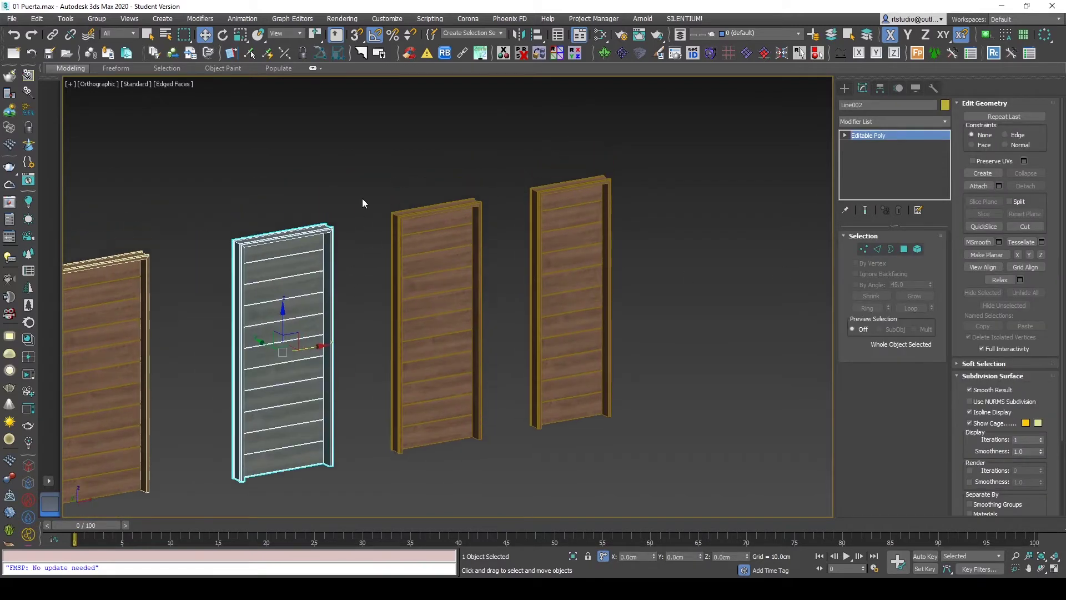
# Step: Add Unwrap UVW to the second door and review its islands in the UV Editor
pyautogui.rightClick(382, 166)
pyautogui.moveTo(350, 209)
pyautogui.click(233, 243)
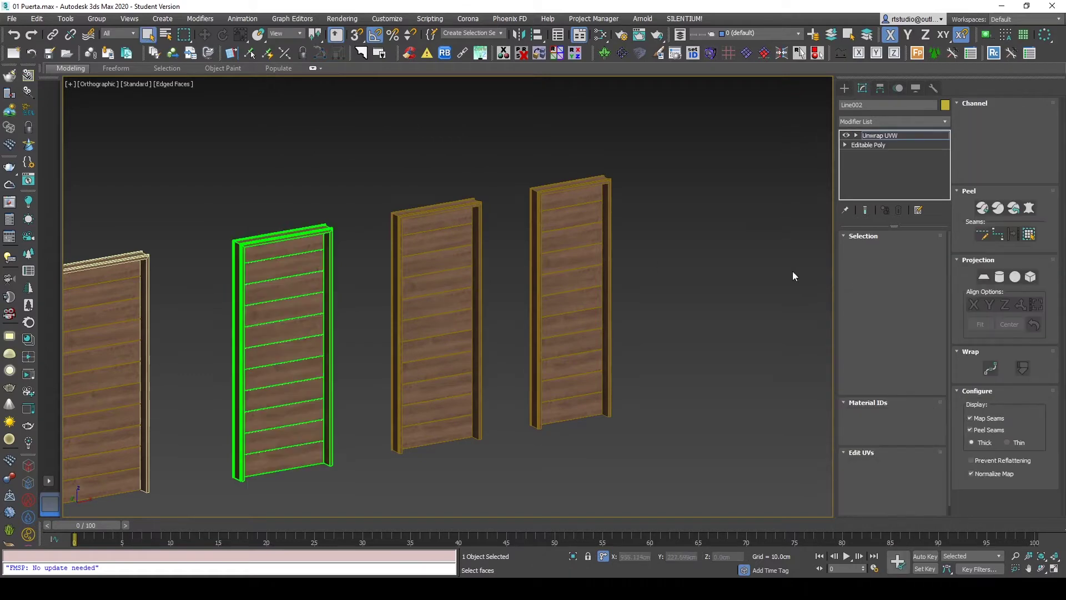
pyautogui.click(899, 468)
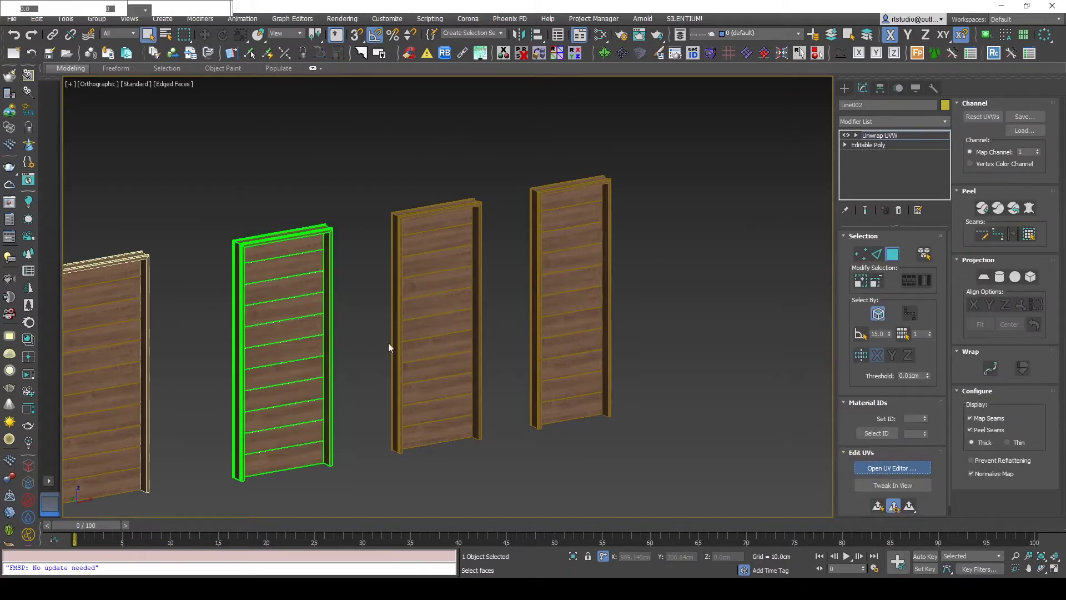
pyautogui.moveTo(245, 53); pyautogui.dragTo(723, 138)
pyautogui.scroll(-5, 662, 284)
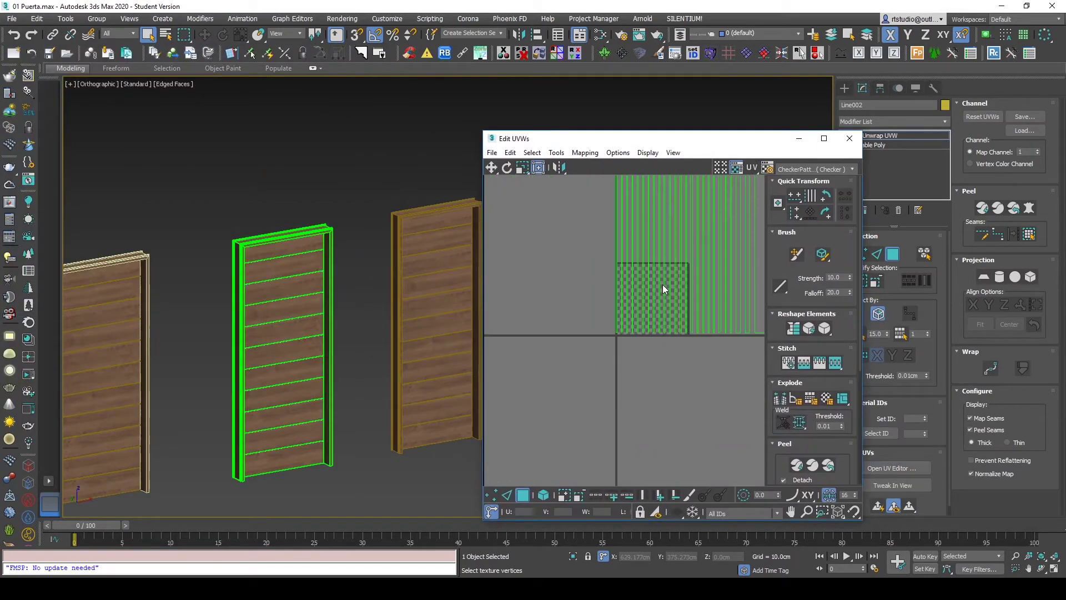
pyautogui.moveTo(732, 210); pyautogui.dragTo(672, 255, button='middle')
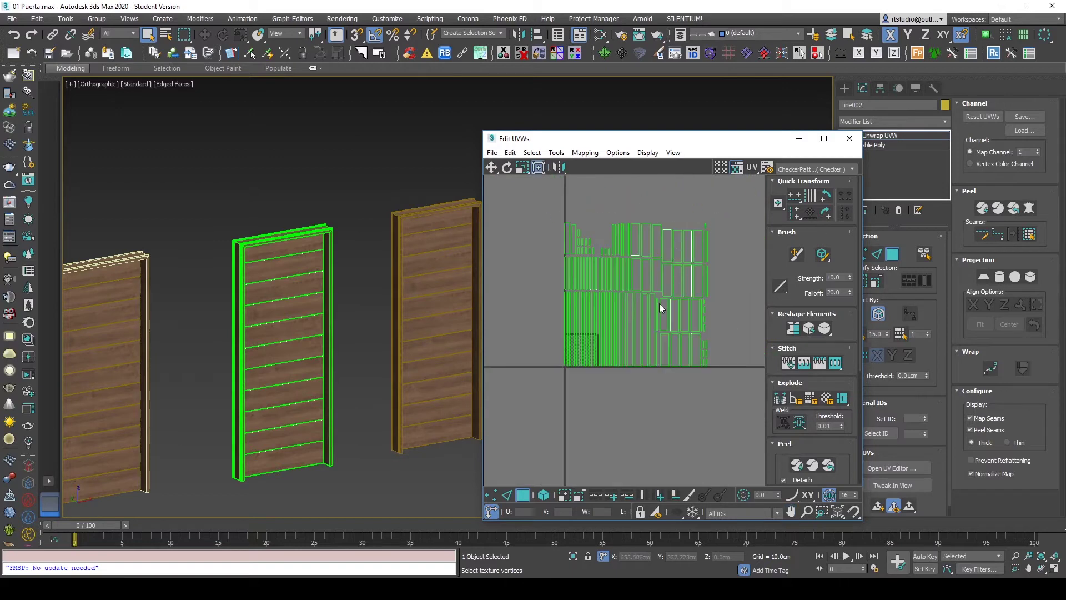
pyautogui.click(849, 138)
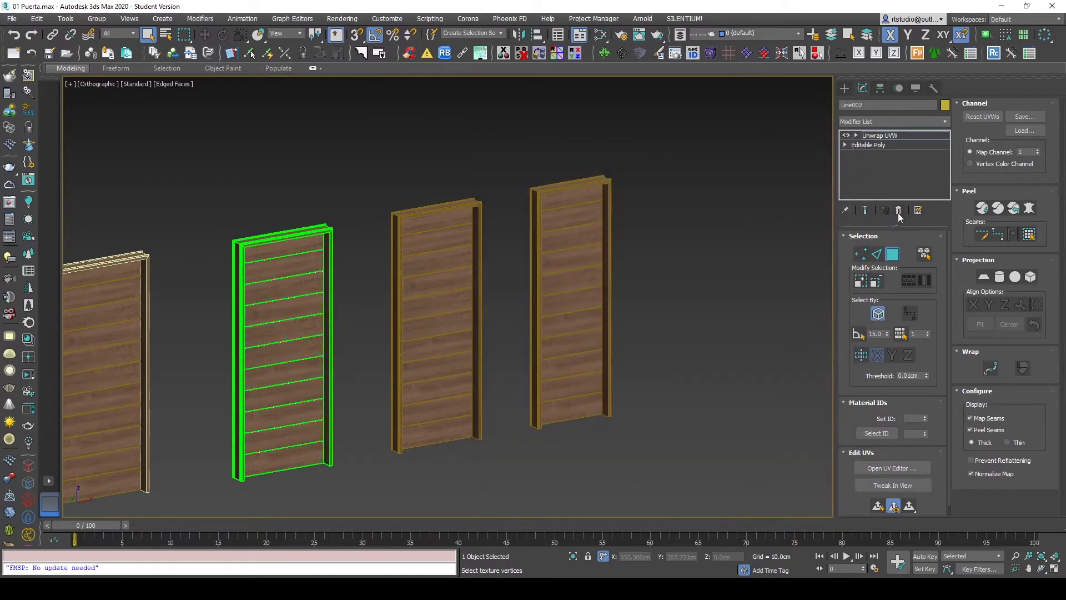
# Step: Add Unwrap UVW to the third door, Line003, and inspect its UV islands
pyautogui.click(476, 247)
pyautogui.rightClick(507, 167)
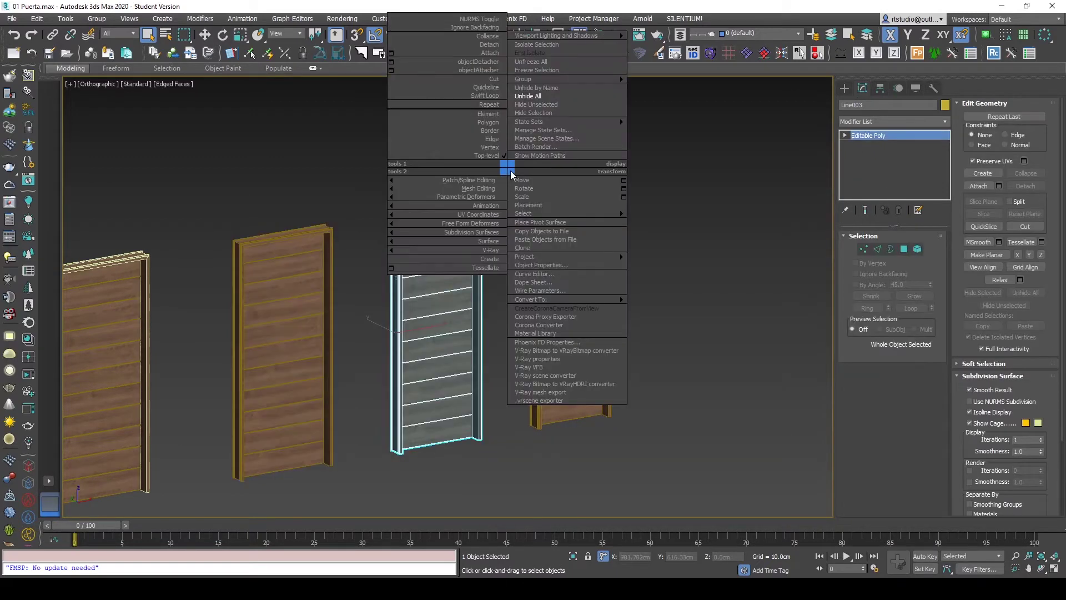
pyautogui.moveTo(475, 215)
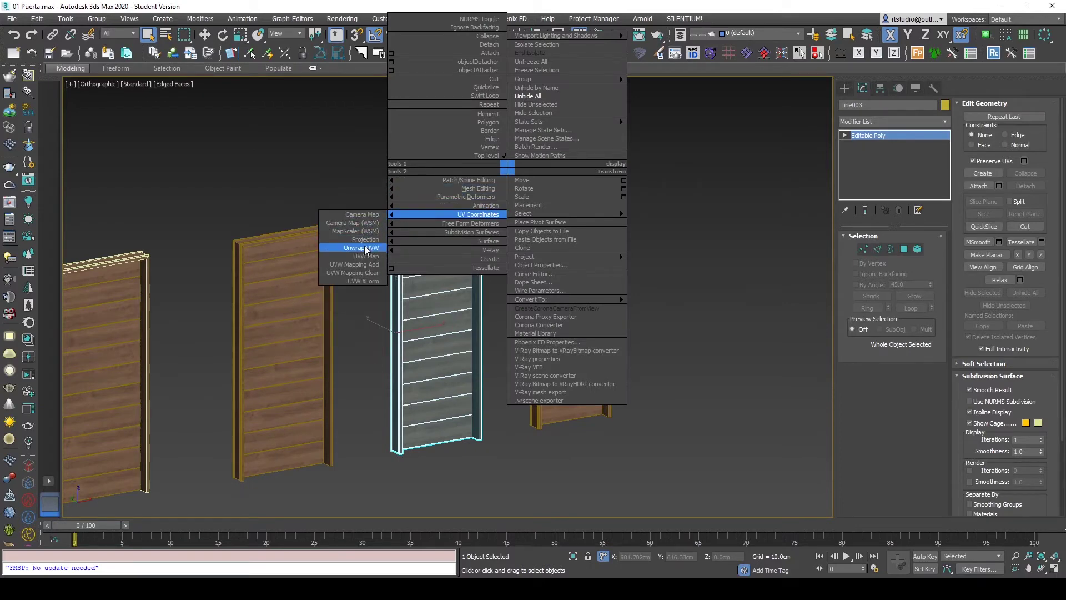
pyautogui.click(365, 248)
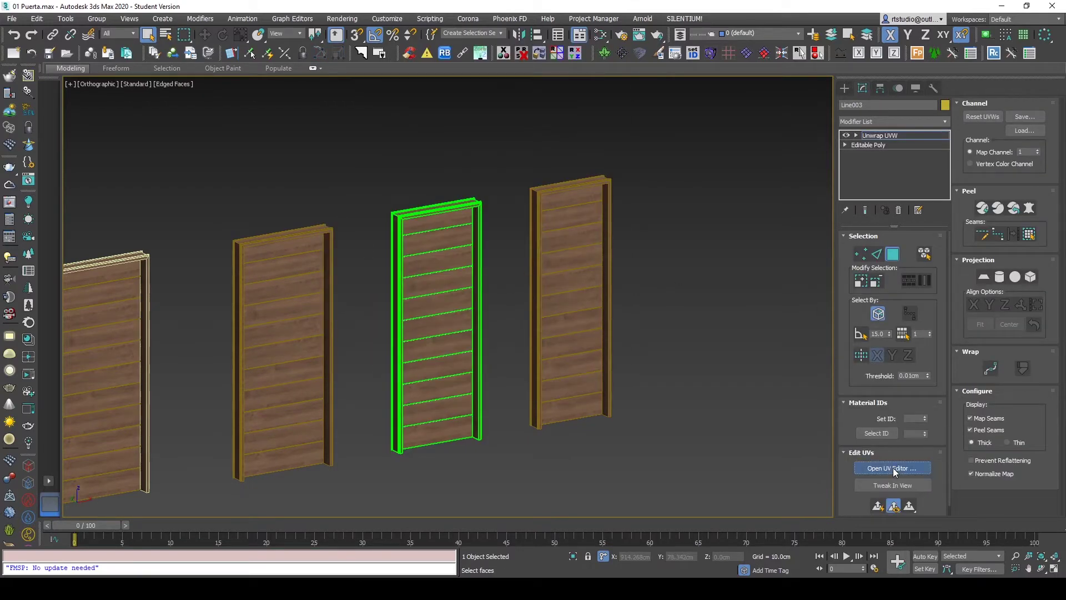
pyautogui.click(892, 467)
pyautogui.moveTo(178, 244); pyautogui.dragTo(215, 164, button='middle')
pyautogui.scroll(3, 174, 266)
pyautogui.scroll(3, 194, 350)
pyautogui.scroll(3, 195, 339)
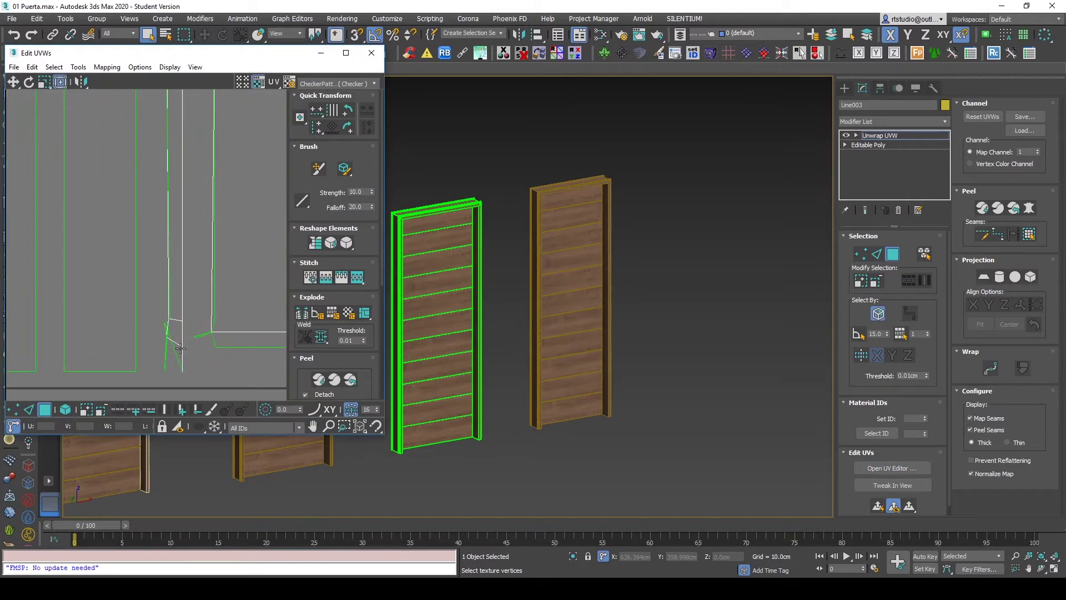
pyautogui.scroll(-5, 187, 342)
pyautogui.scroll(-2, 182, 341)
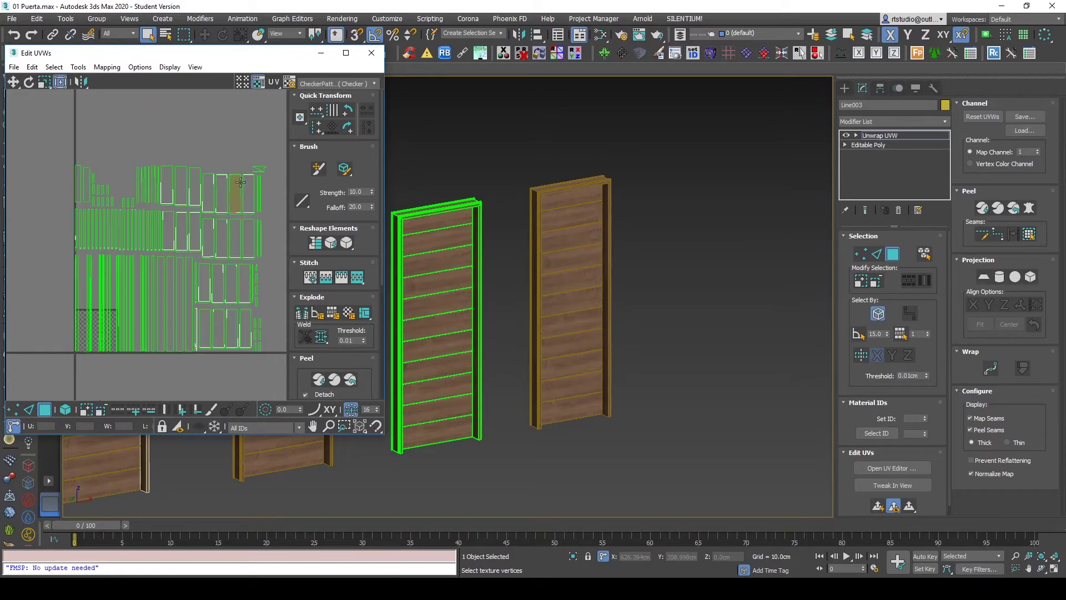
pyautogui.click(372, 52)
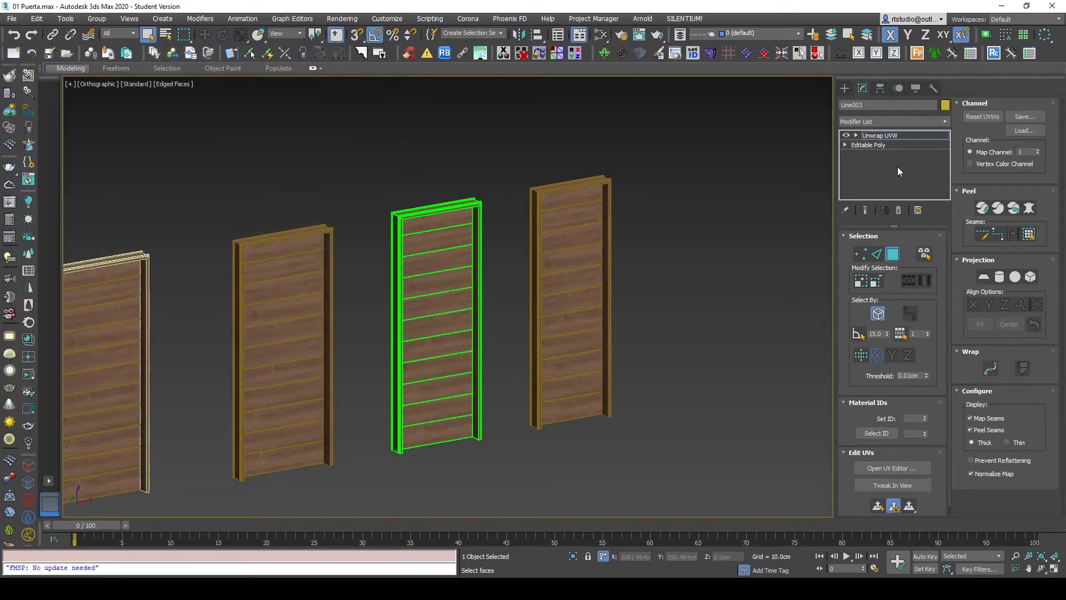
# Step: Remove the third door's Unwrap UVW layer and close the map channels dialog
pyautogui.click(899, 210)
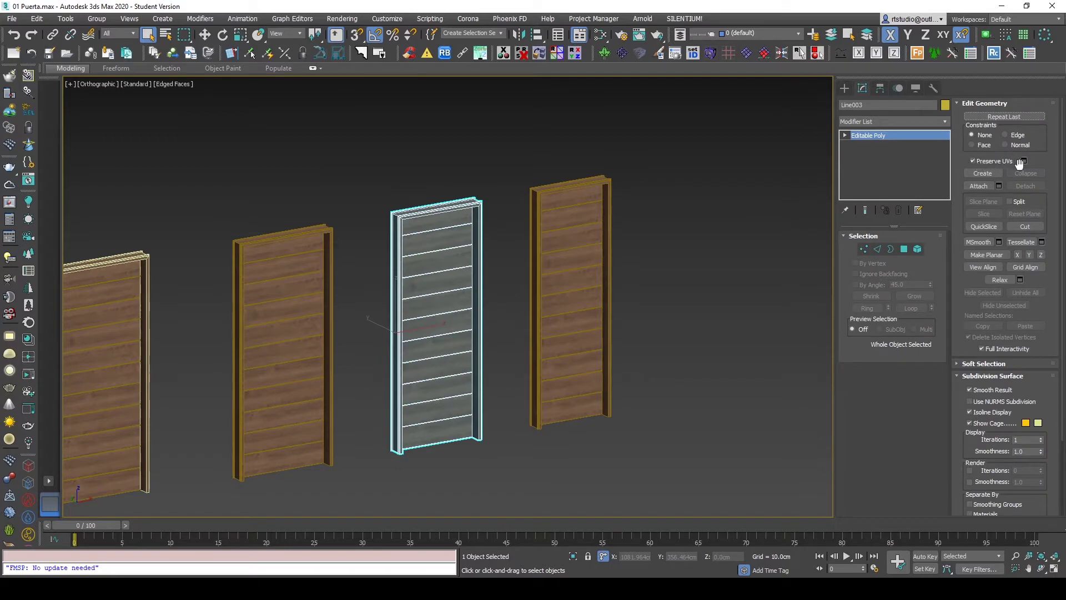
pyautogui.moveTo(549, 207); pyautogui.dragTo(746, 143)
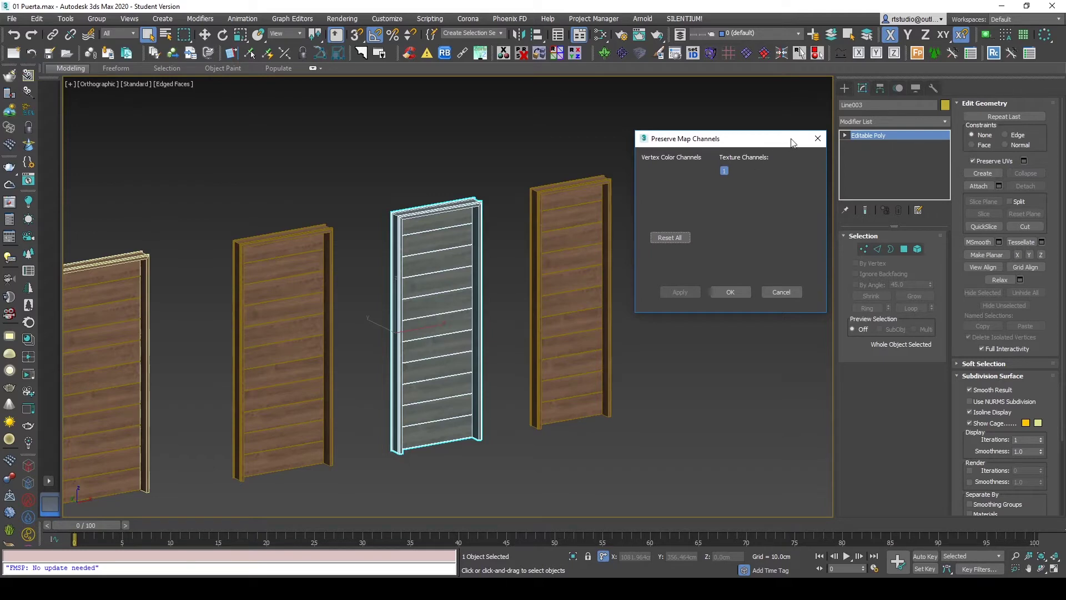
pyautogui.click(816, 138)
# Step: Switch to Shapes, deselect the door and recentre the view in plain shading
pyautogui.click(844, 88)
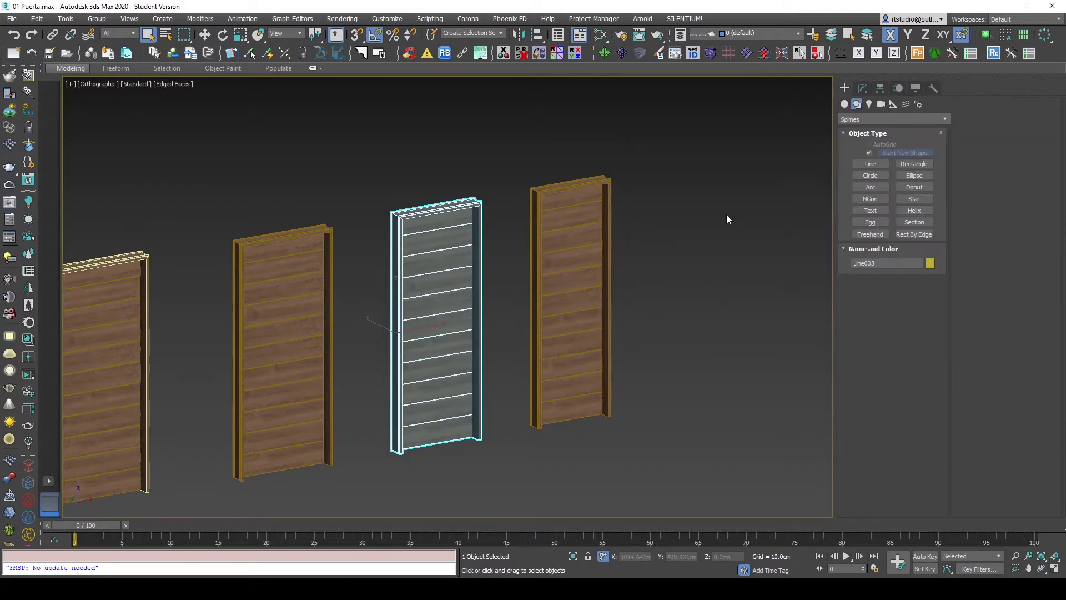
pyautogui.click(518, 269)
pyautogui.moveTo(473, 315); pyautogui.dragTo(543, 316, button='middle')
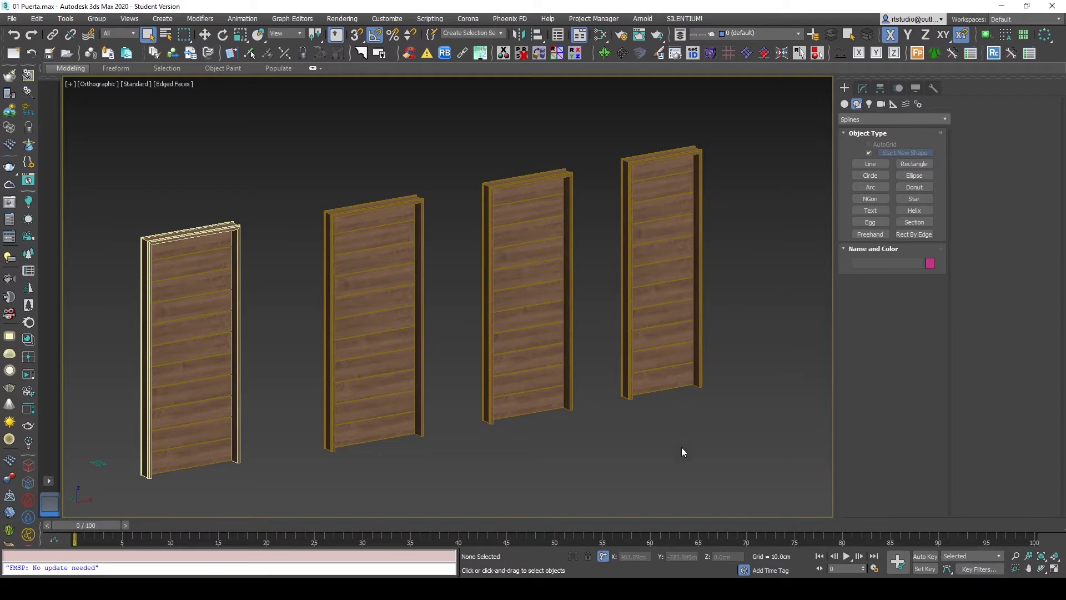
pyautogui.press('F4')
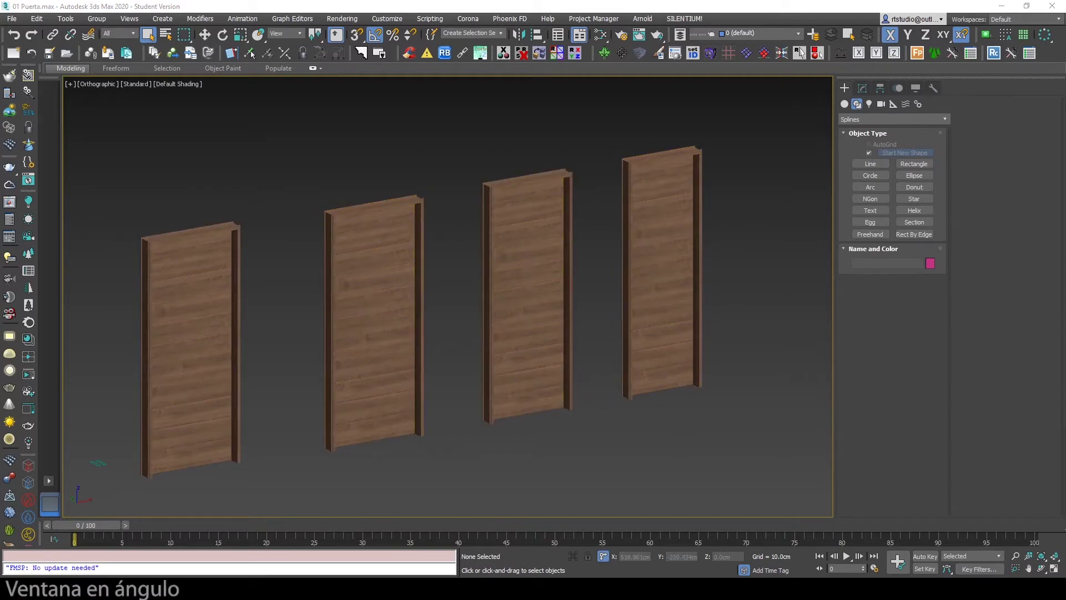
# Step: Delete the three right-hand doors, leaving only the leftmost door
pyautogui.keyDown('alt'); pyautogui.moveTo(339, 412); pyautogui.dragTo(298, 450, button='middle'); pyautogui.keyUp('alt')
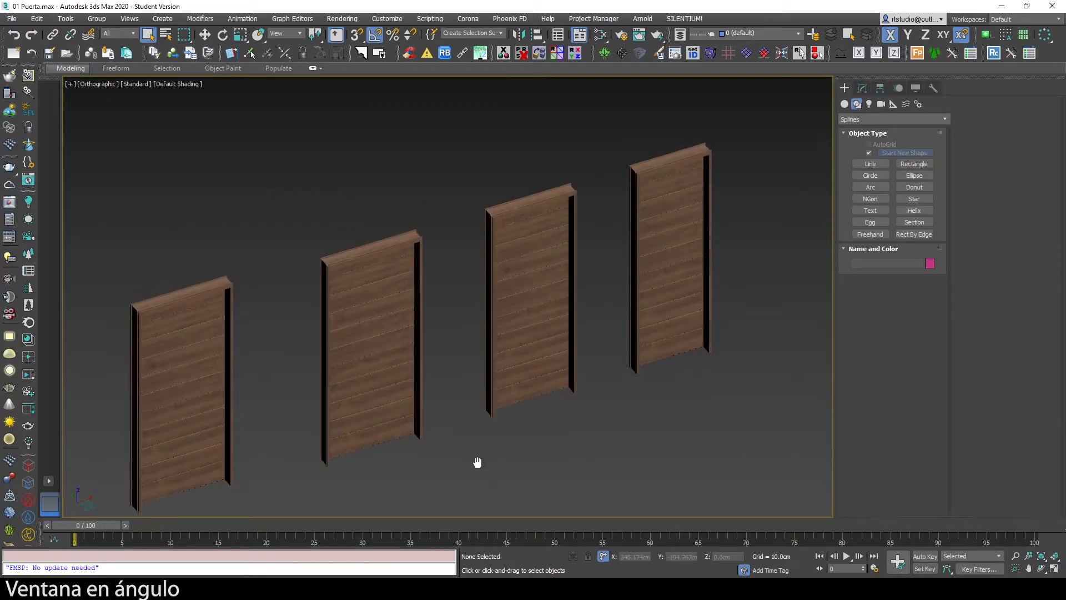
pyautogui.moveTo(479, 464); pyautogui.dragTo(426, 423, button='middle')
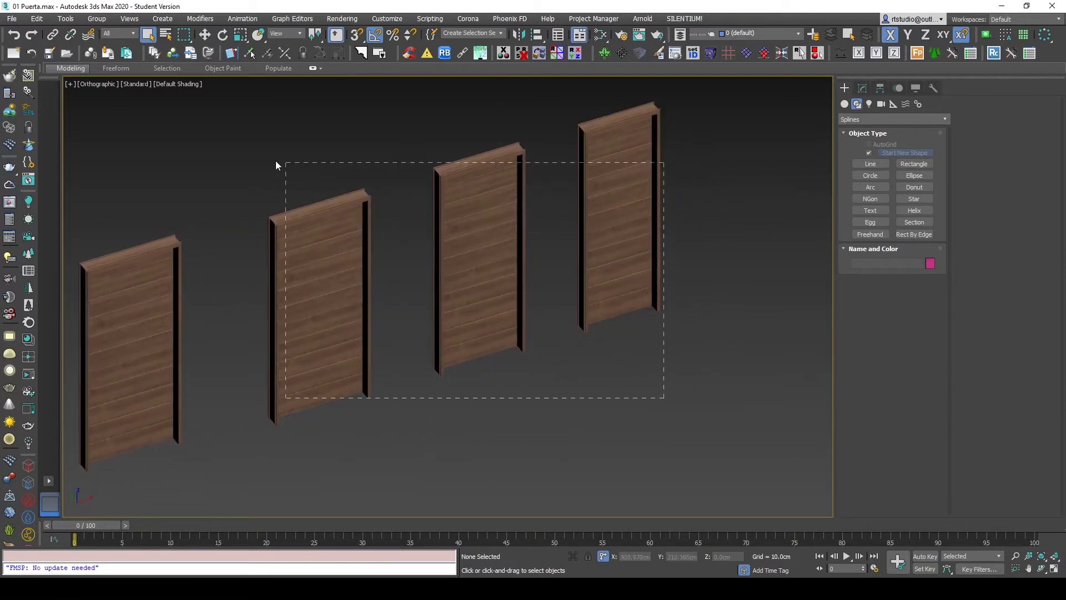
pyautogui.moveTo(286, 163); pyautogui.dragTo(287, 164)
pyautogui.press('Delete')
pyautogui.moveTo(194, 382); pyautogui.dragTo(430, 330, button='middle')
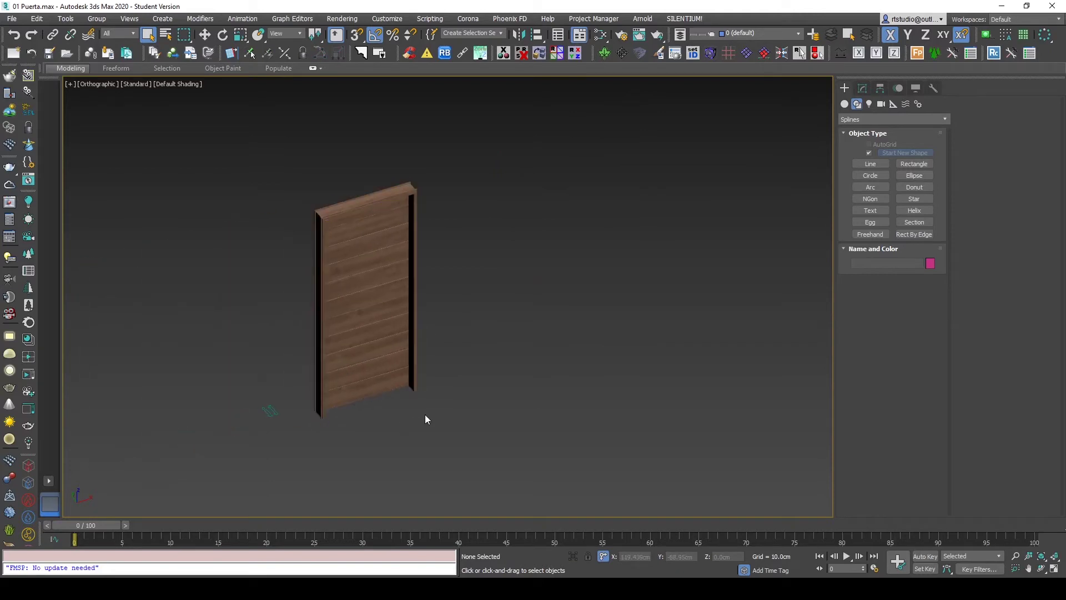
# Step: Switch to the Top view in wireframe and pick the Line spline tool
pyautogui.press('t')
pyautogui.scroll(-5, 451, 405)
pyautogui.press('F3')
pyautogui.moveTo(568, 371); pyautogui.dragTo(464, 370, button='middle')
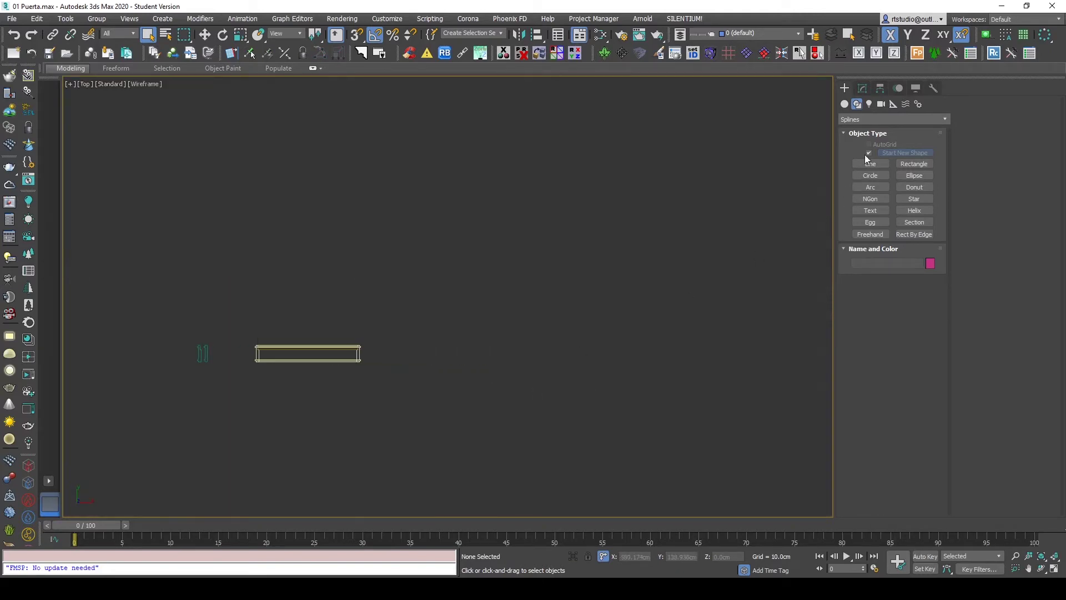
pyautogui.click(844, 105)
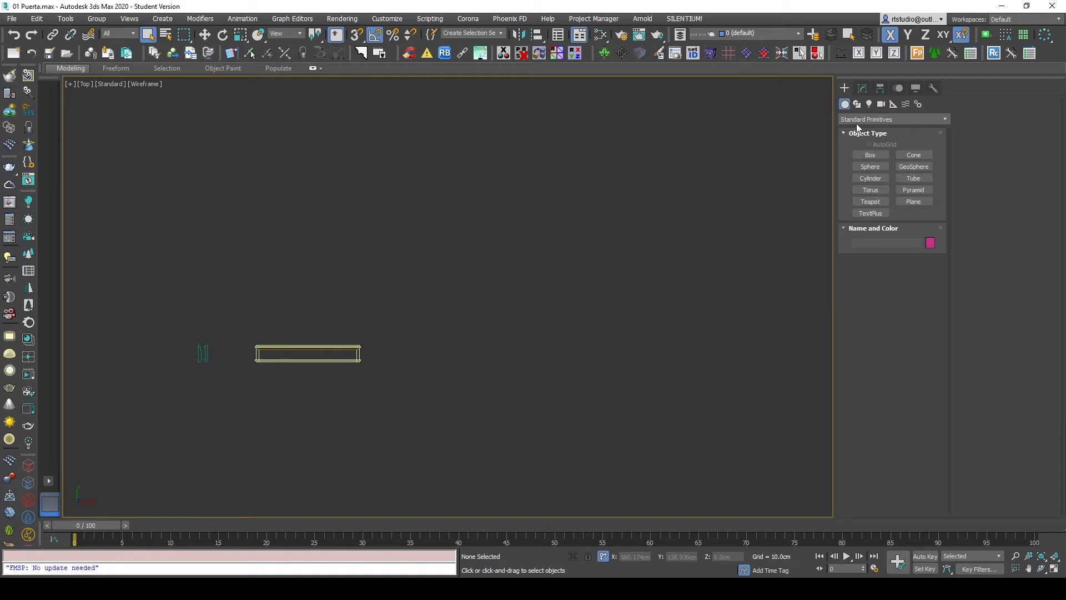
pyautogui.click(857, 104)
pyautogui.click(870, 164)
pyautogui.moveTo(625, 333); pyautogui.dragTo(533, 397, button='middle')
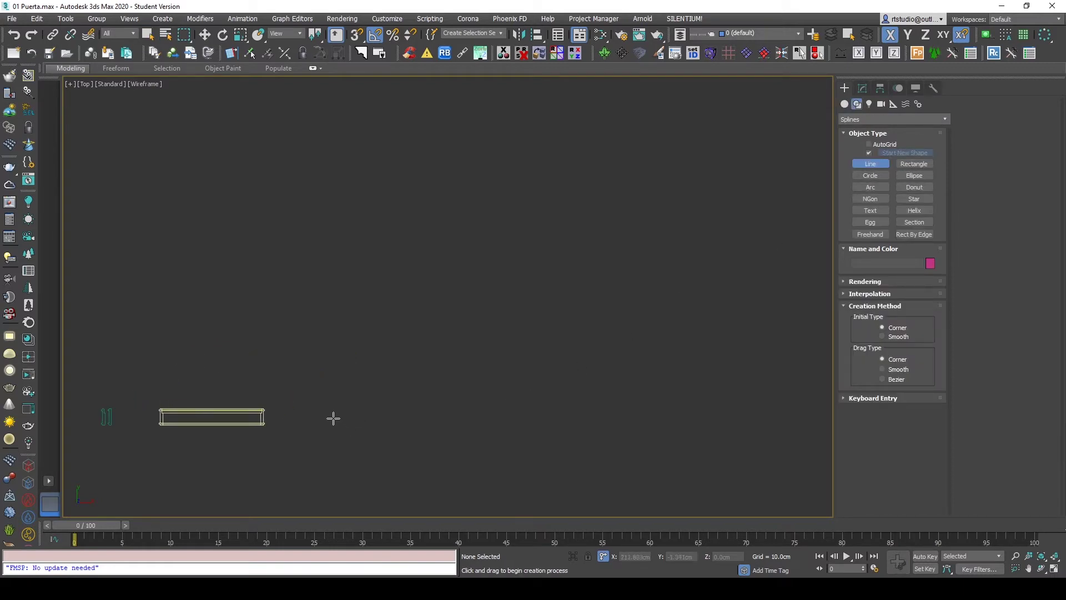
# Step: Draw the angled wall outline line in the top view
pyautogui.click(310, 416)
pyautogui.click(526, 416)
pyautogui.moveTo(536, 404); pyautogui.dragTo(428, 470, button='middle')
pyautogui.scroll(-2, 558, 381)
pyautogui.click(615, 321)
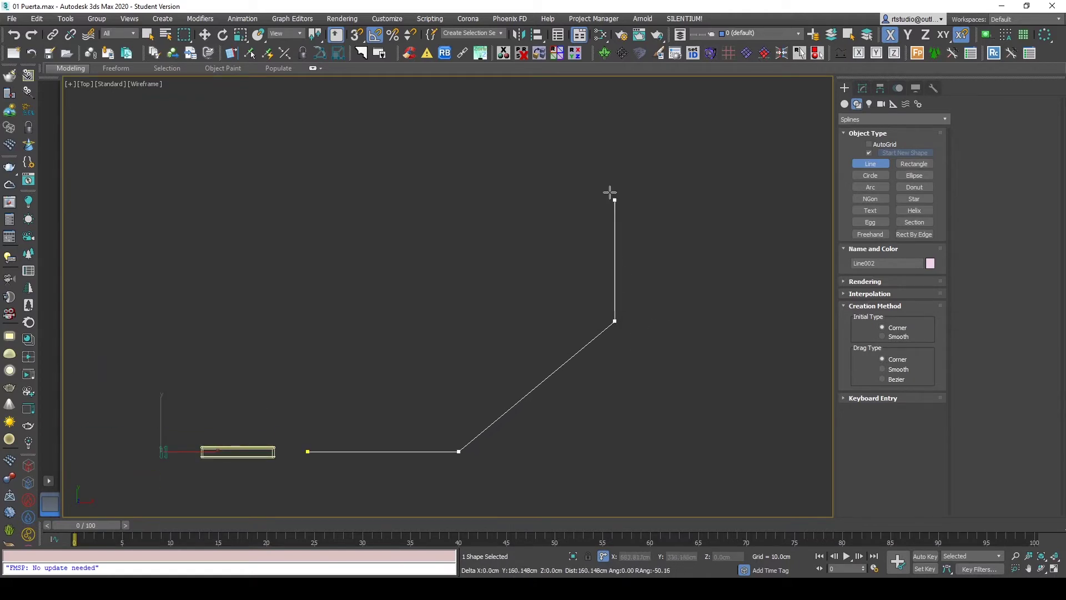
pyautogui.click(617, 122)
pyautogui.rightClick(709, 222)
pyautogui.rightClick(685, 354)
pyautogui.moveTo(685, 354)
pyautogui.keyDown('alt'); pyautogui.mouseDown(button='middle')
pyautogui.moveTo(626, 286)
pyautogui.moveTo(640, 292)
pyautogui.mouseUp(button='middle'); pyautogui.keyUp('alt')
# Step: Extrude the outline into a 240 cm high wall
pyautogui.hotkey('ctrl', 'e')
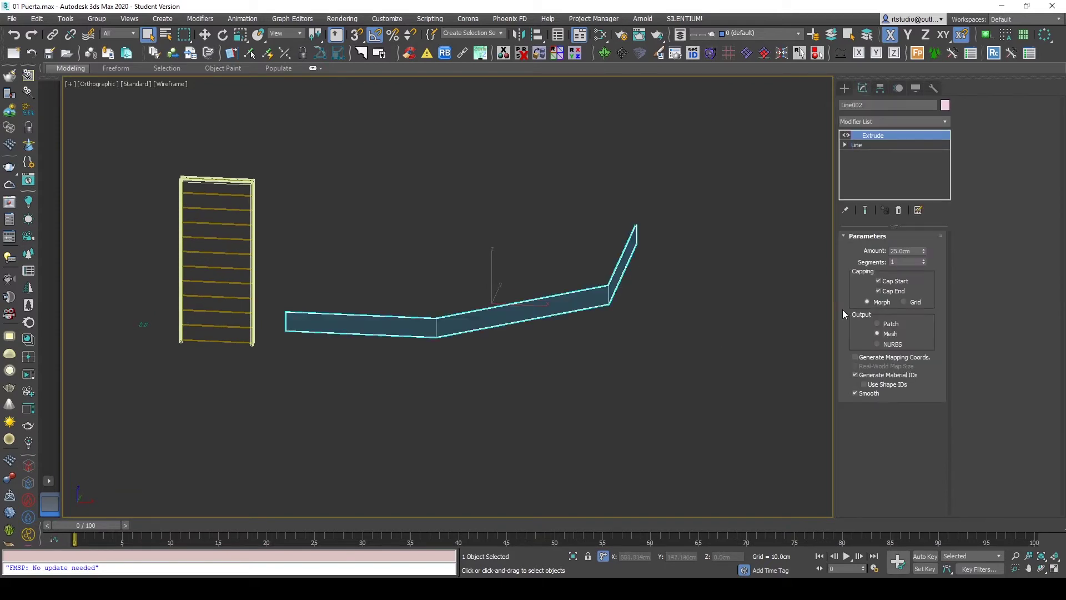
pyautogui.write('0')
pyautogui.press('Return')
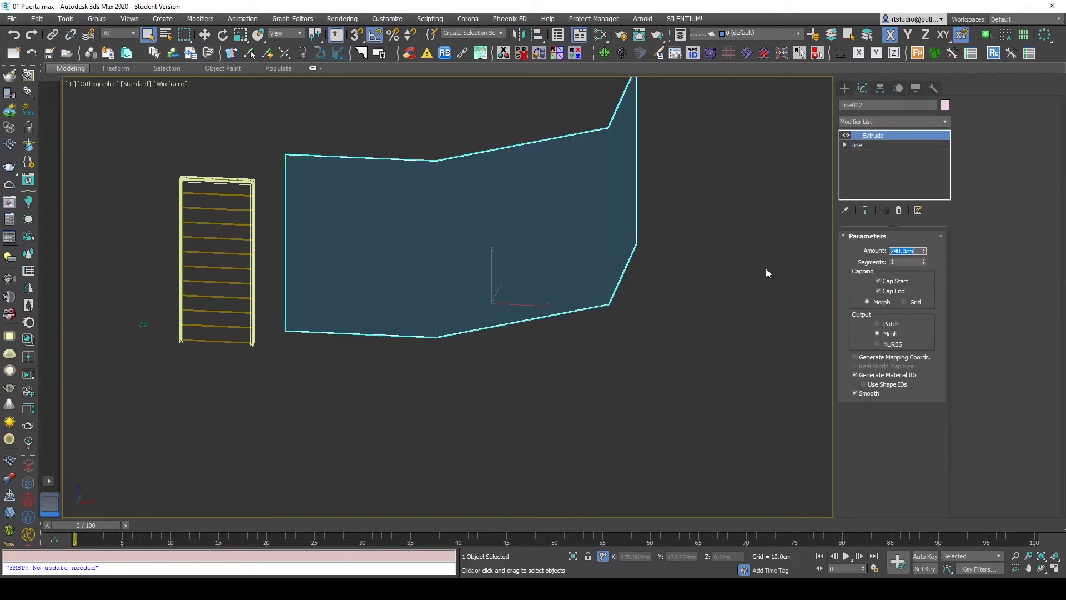
pyautogui.moveTo(599, 256); pyautogui.dragTo(602, 312, button='middle')
# Step: Add an Edit Poly layer and inset the middle wall face by 30 cm
pyautogui.hotkey('ctrl', 'shift', 'e')
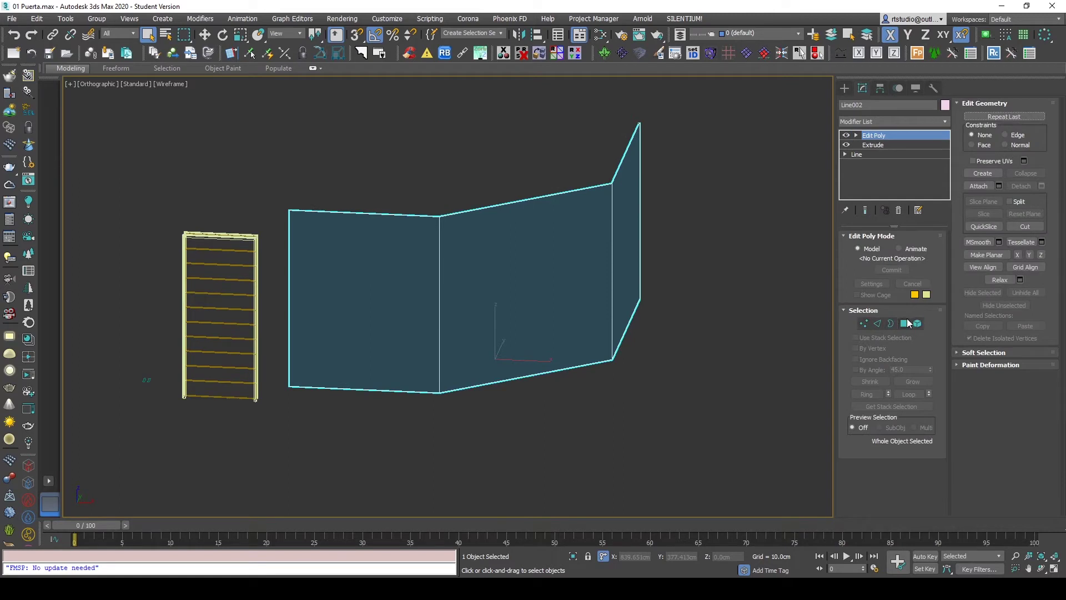
pyautogui.click(905, 323)
pyautogui.click(566, 292)
pyautogui.click(1041, 143)
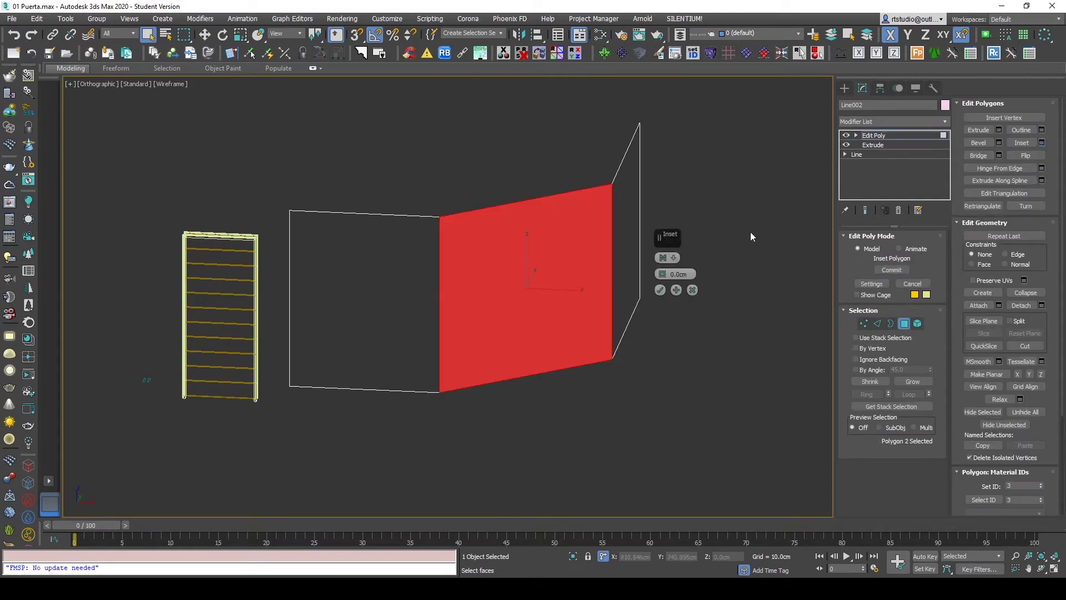
pyautogui.write('30')
pyautogui.press('Return')
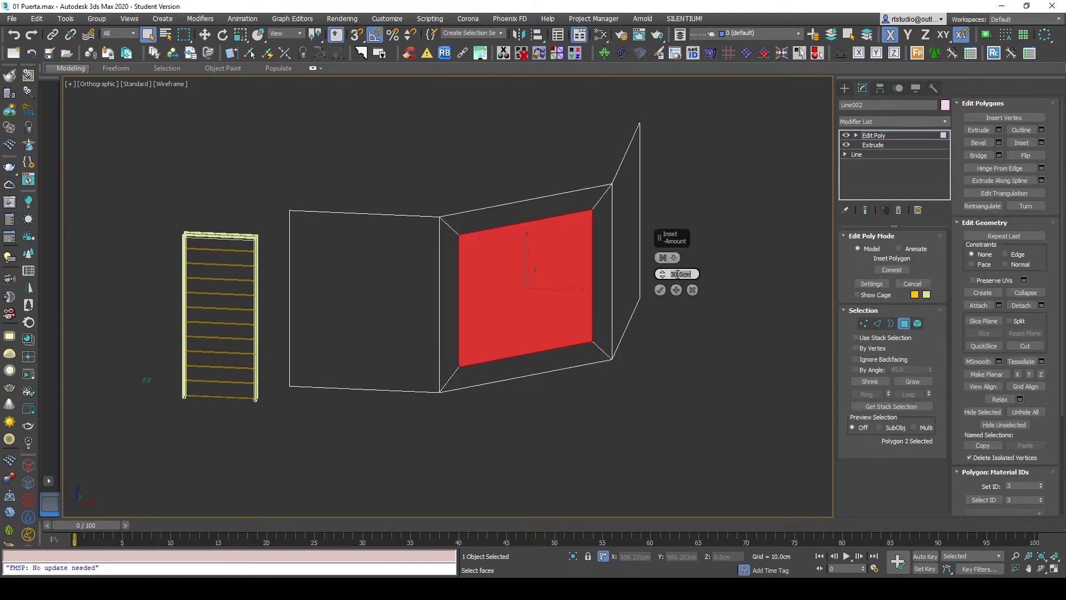
# Step: Delete the inset face to open the window hole and return to object level
pyautogui.moveTo(431, 410); pyautogui.dragTo(428, 425, button='middle')
pyautogui.click(660, 290)
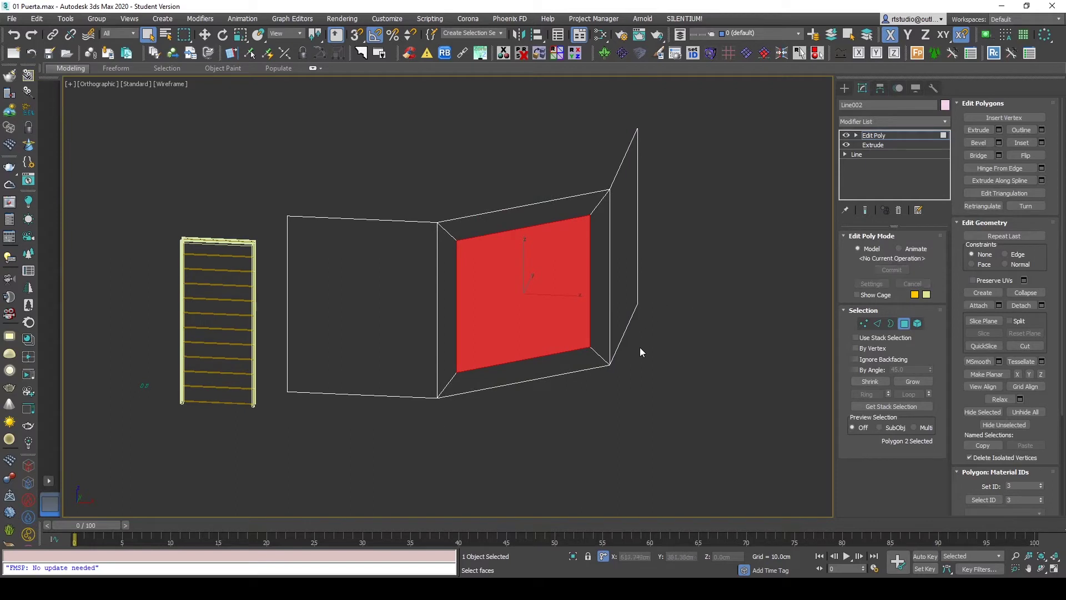
pyautogui.press('F3')
pyautogui.moveTo(623, 327); pyautogui.dragTo(628, 348, button='middle')
pyautogui.press('Delete')
pyautogui.click(904, 324)
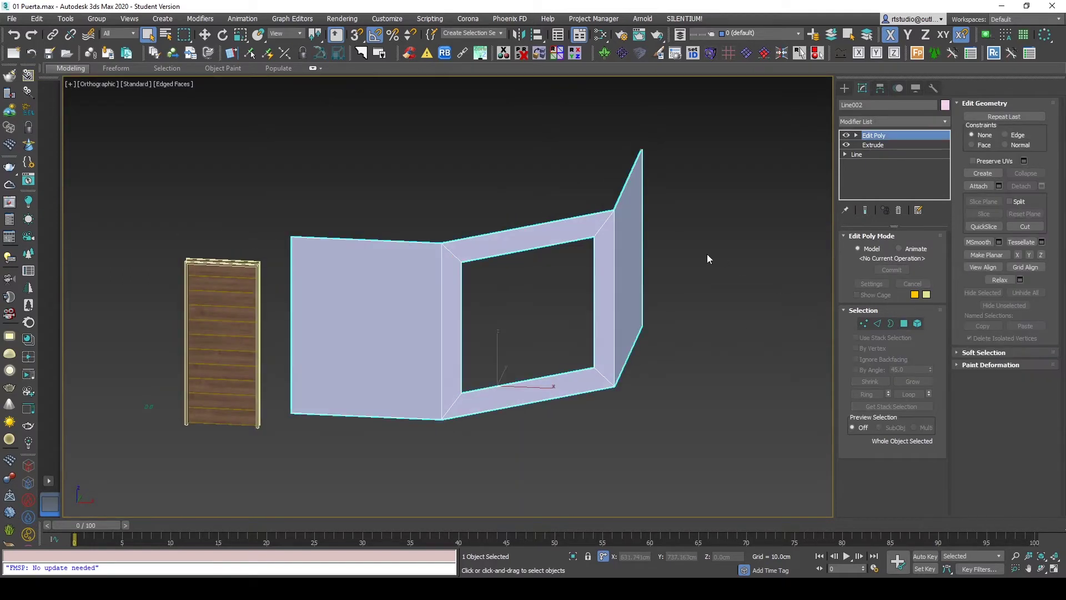
# Step: Add a Shell modifier with Inner 15 cm, Outer 0 and Straighten Corners enabled
pyautogui.press('t')
pyautogui.rightClick(678, 271)
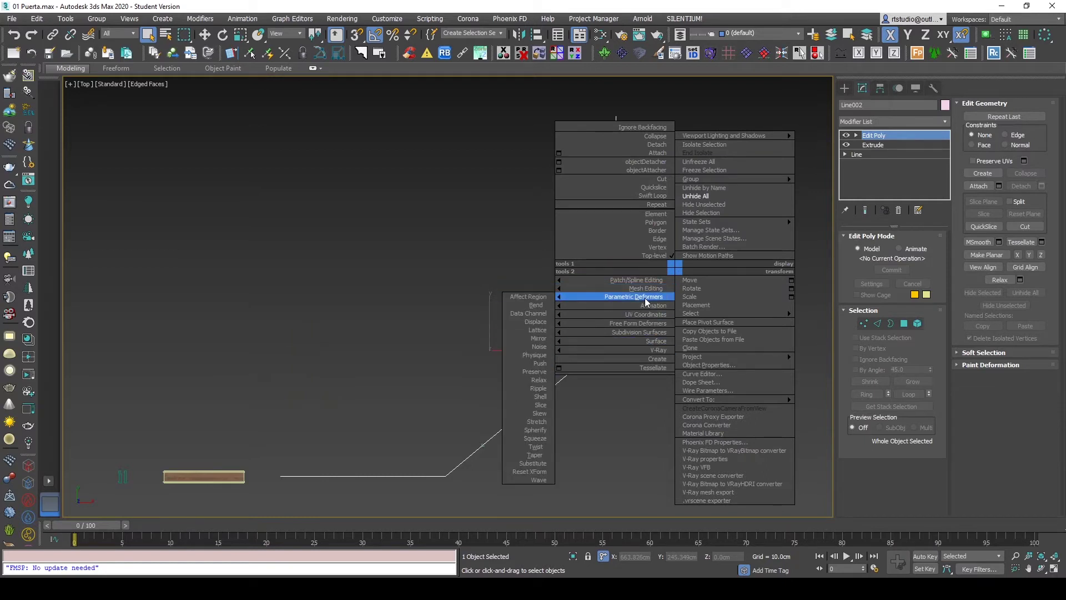
pyautogui.moveTo(633, 296)
pyautogui.click(542, 397)
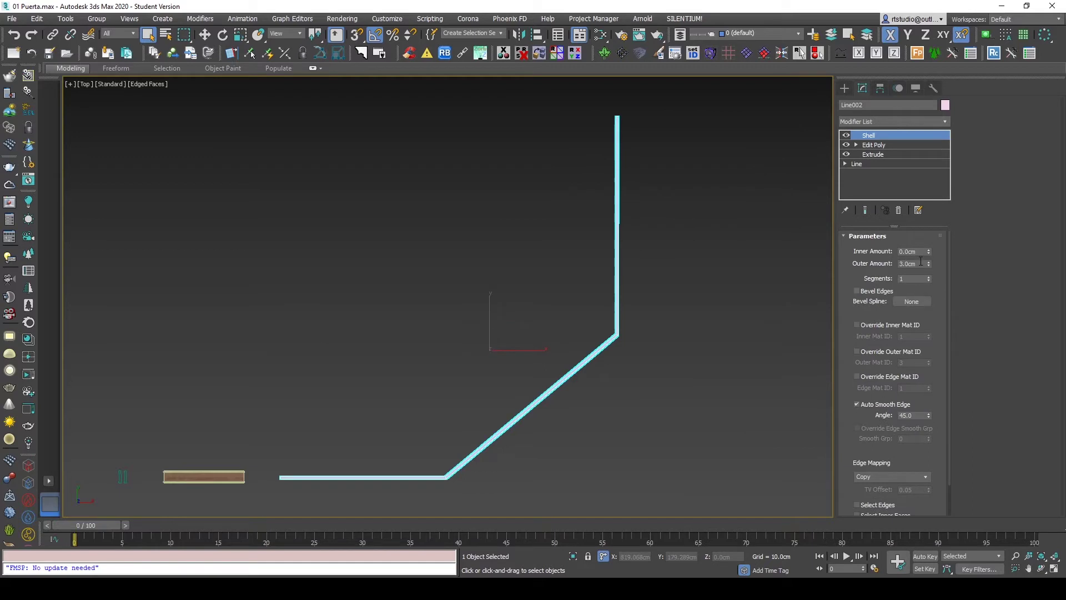
pyautogui.write('0')
pyautogui.press('Return')
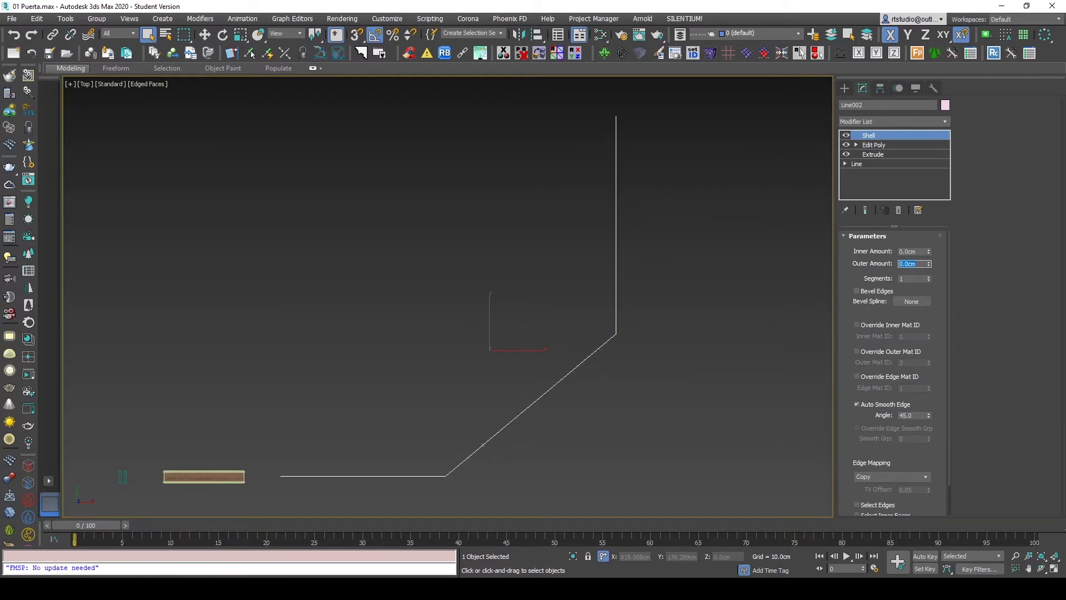
pyautogui.write('15')
pyautogui.press('Return')
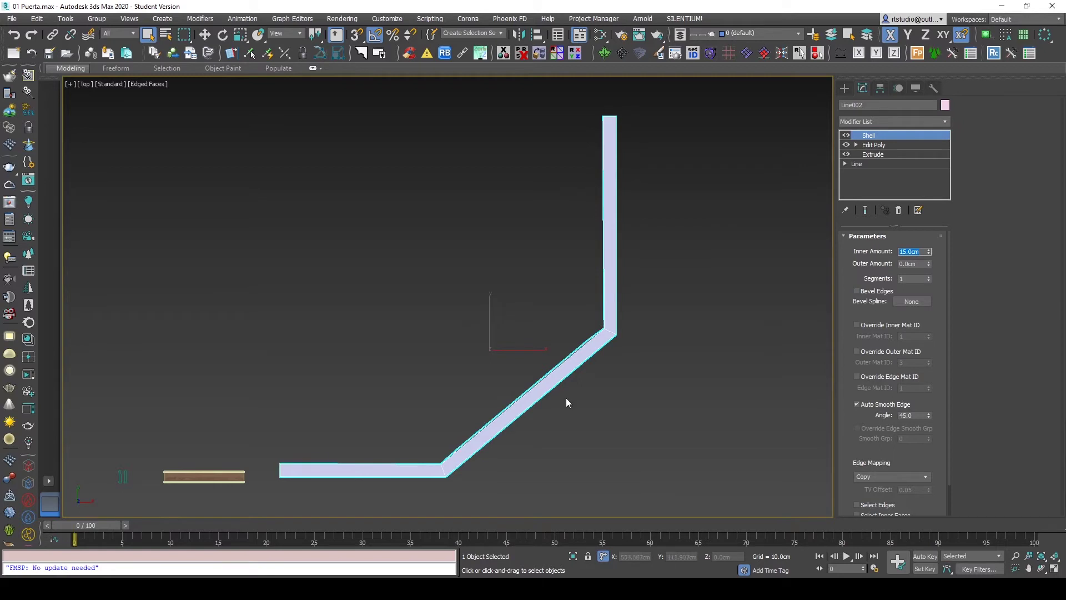
pyautogui.scroll(-2, 840, 254)
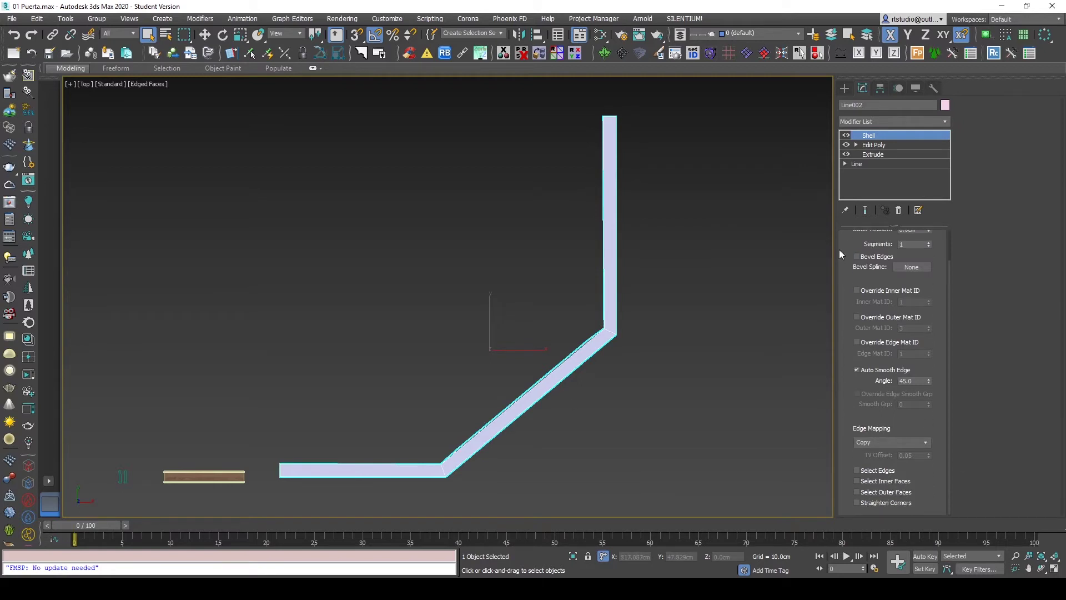
pyautogui.click(880, 503)
pyautogui.moveTo(732, 409)
pyautogui.keyDown('alt'); pyautogui.mouseDown(button='middle')
pyautogui.moveTo(665, 339)
pyautogui.moveTo(661, 309)
pyautogui.mouseUp(button='middle'); pyautogui.keyUp('alt')
pyautogui.press('z')
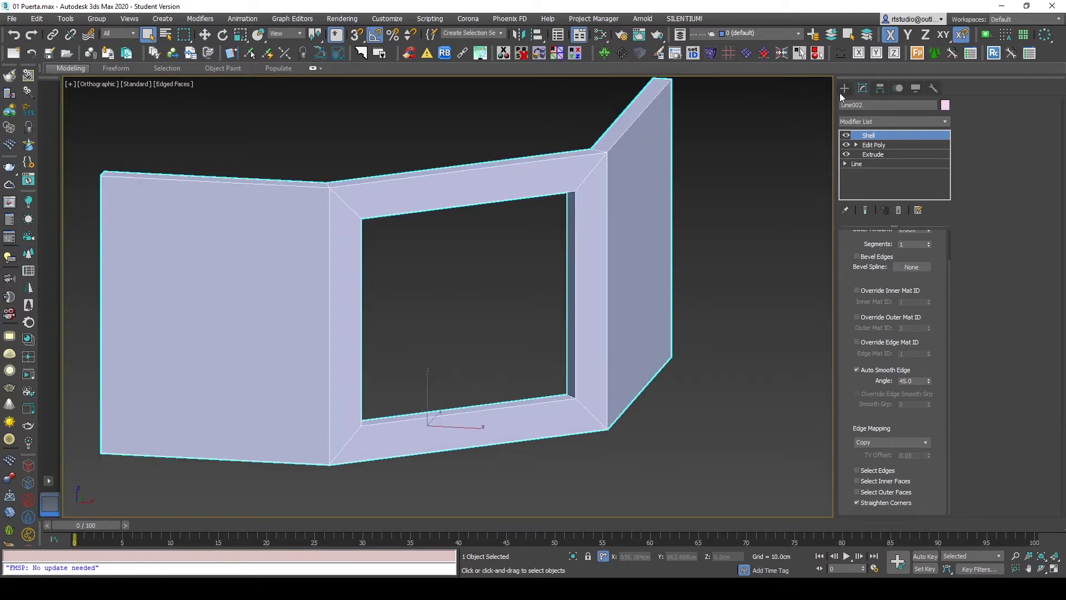
# Step: Start a new snapped Line at a corner of the window opening
pyautogui.click(844, 88)
pyautogui.keyDown('alt'); pyautogui.moveTo(799, 245); pyautogui.dragTo(818, 259, button='middle'); pyautogui.keyUp('alt')
pyautogui.click(869, 165)
pyautogui.press('s')
pyautogui.scroll(3, 482, 386)
pyautogui.scroll(1, 481, 387)
pyautogui.press('F3')
pyautogui.click(362, 190)
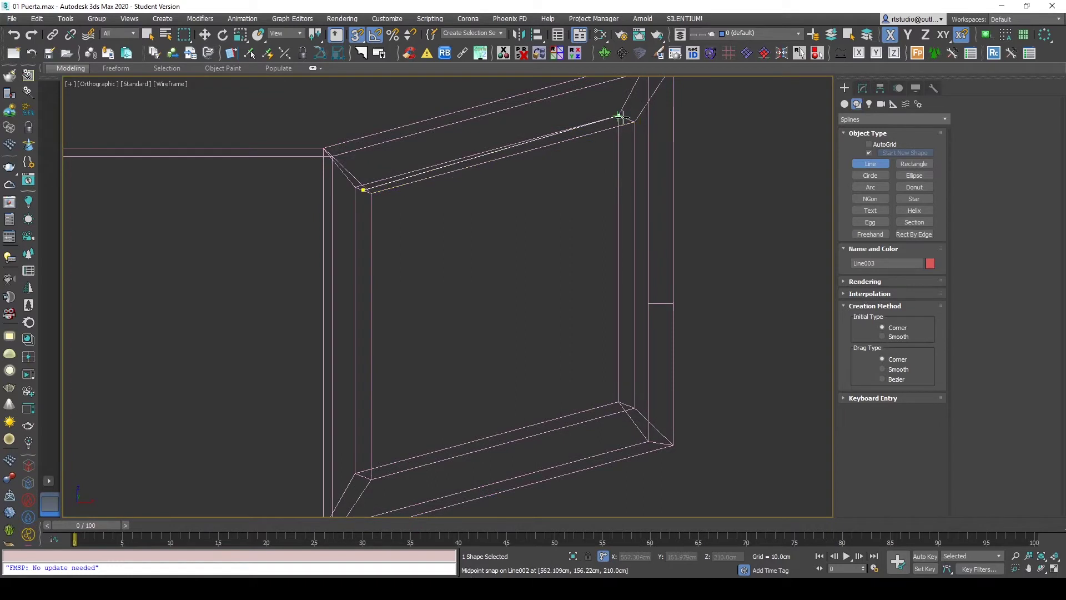
# Step: Snap the line to the other three opening corners and close it
pyautogui.click(626, 118)
pyautogui.click(627, 405)
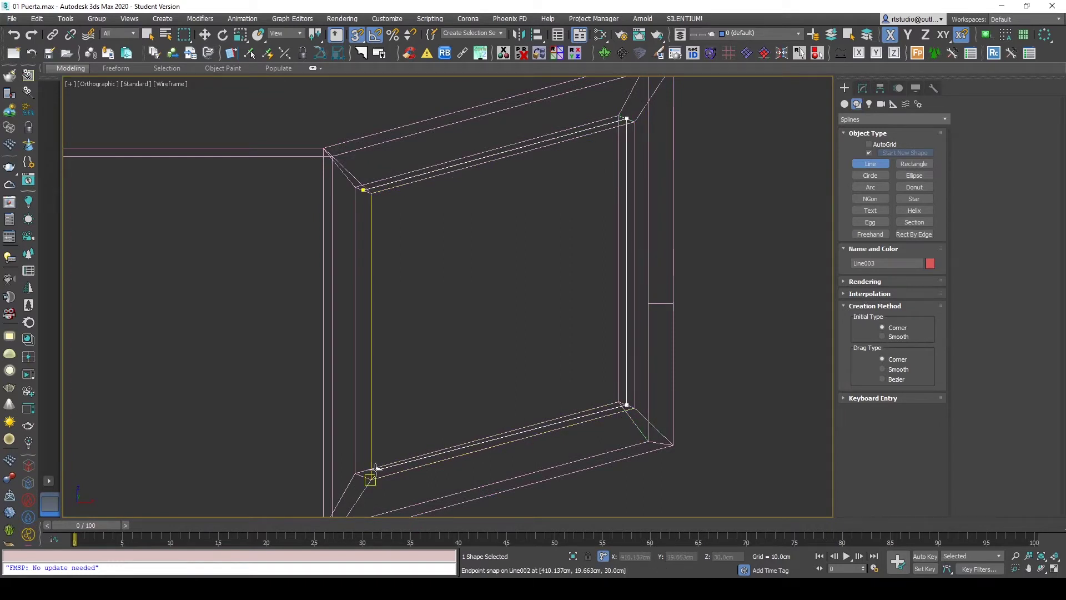
pyautogui.click(363, 476)
pyautogui.click(362, 190)
pyautogui.click(521, 307)
pyautogui.rightClick(699, 290)
pyautogui.scroll(-5, 699, 290)
pyautogui.moveTo(729, 301)
pyautogui.keyDown('alt'); pyautogui.mouseDown(button='middle')
pyautogui.moveTo(703, 322)
pyautogui.moveTo(718, 309)
pyautogui.mouseUp(button='middle'); pyautogui.keyUp('alt')
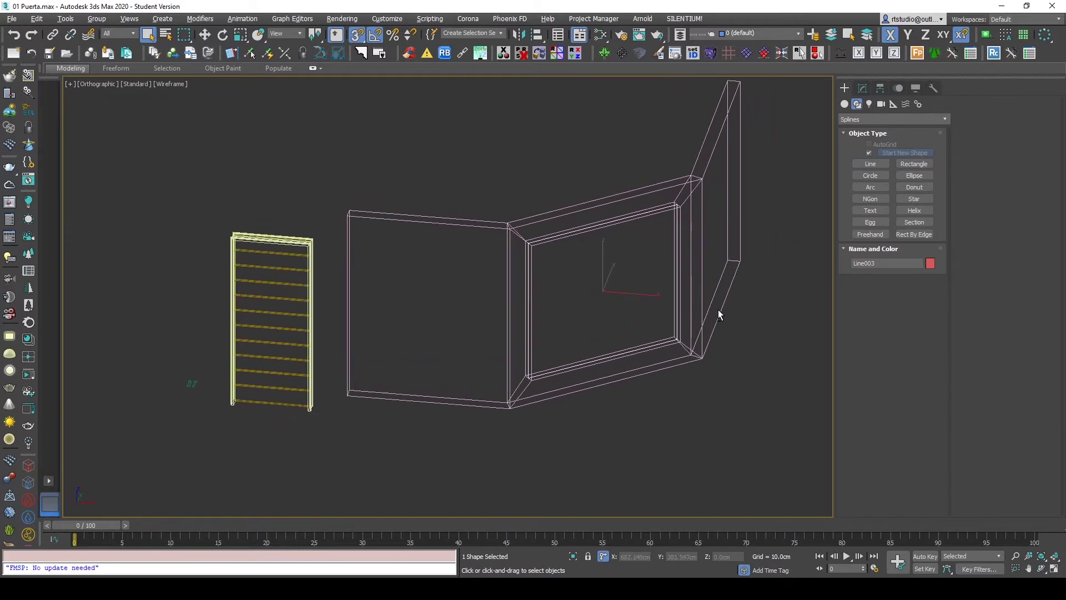
pyautogui.press('F3')
# Step: Apply a Sweep modifier to the outline with Use Custom Section enabled
pyautogui.click(862, 88)
pyautogui.rightClick(781, 191)
pyautogui.moveTo(738, 200)
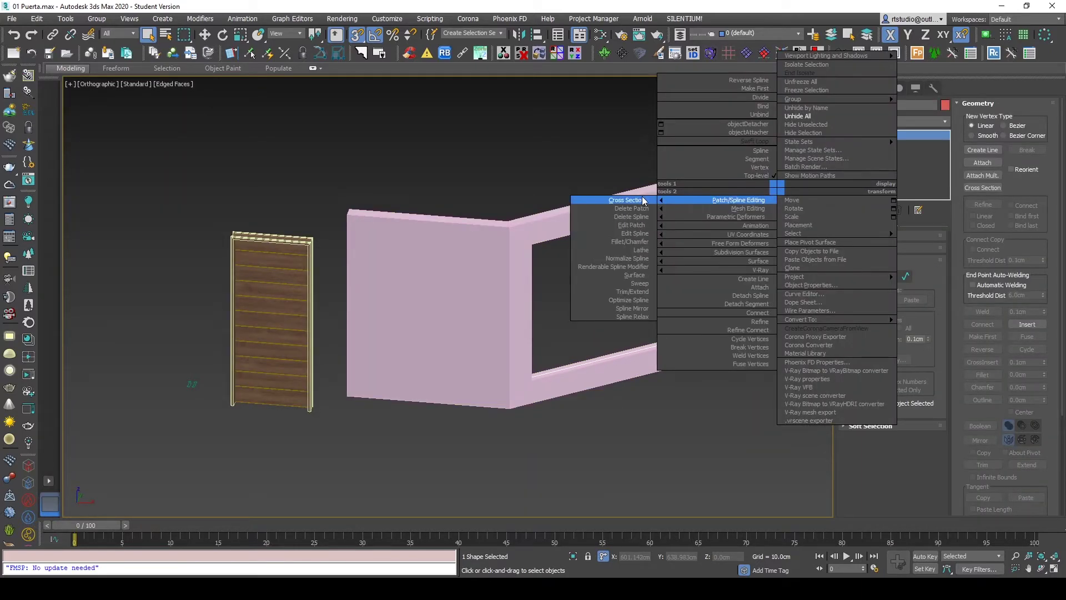
pyautogui.click(638, 283)
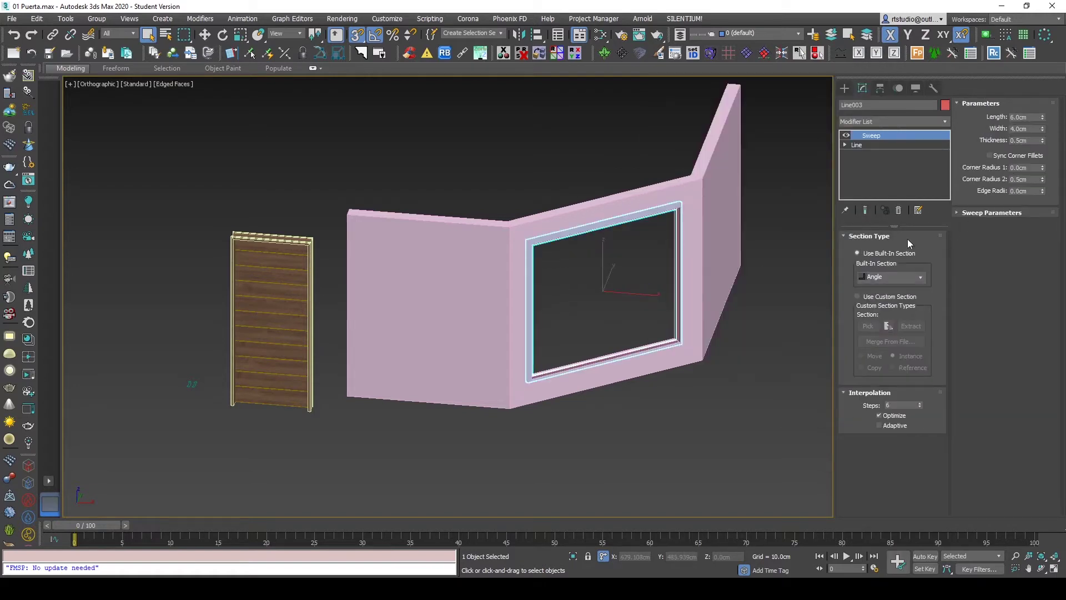
pyautogui.click(868, 297)
pyautogui.click(867, 326)
pyautogui.scroll(5, 233, 386)
# Step: Pick the wooden frame profile spline as the sweep's custom section
pyautogui.scroll(5, 245, 389)
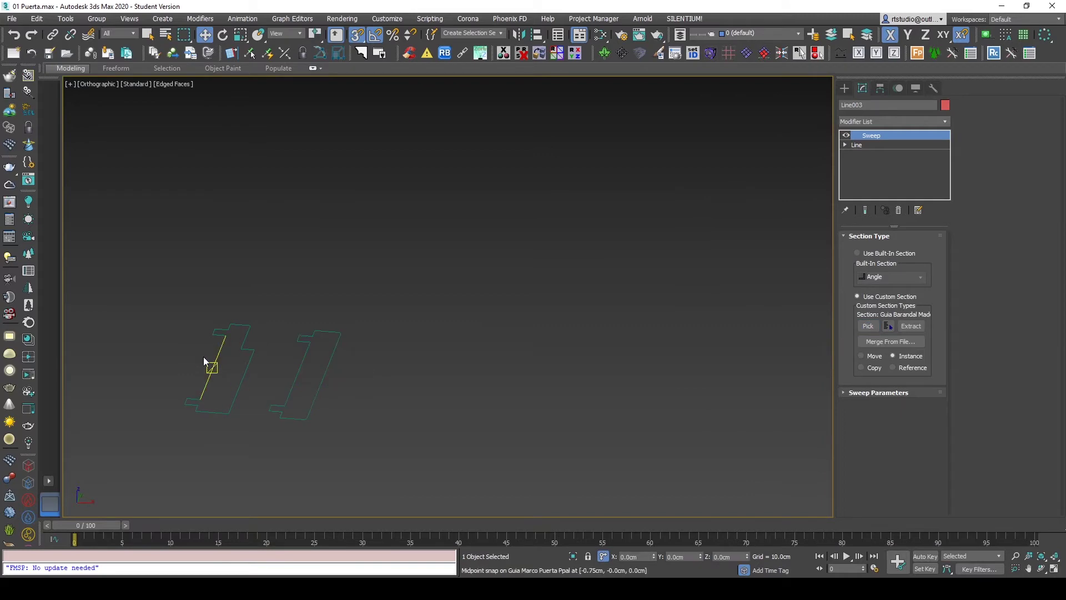
pyautogui.click(207, 362)
pyautogui.scroll(-6, 207, 362)
pyautogui.scroll(-1, 433, 327)
pyautogui.scroll(8, 507, 329)
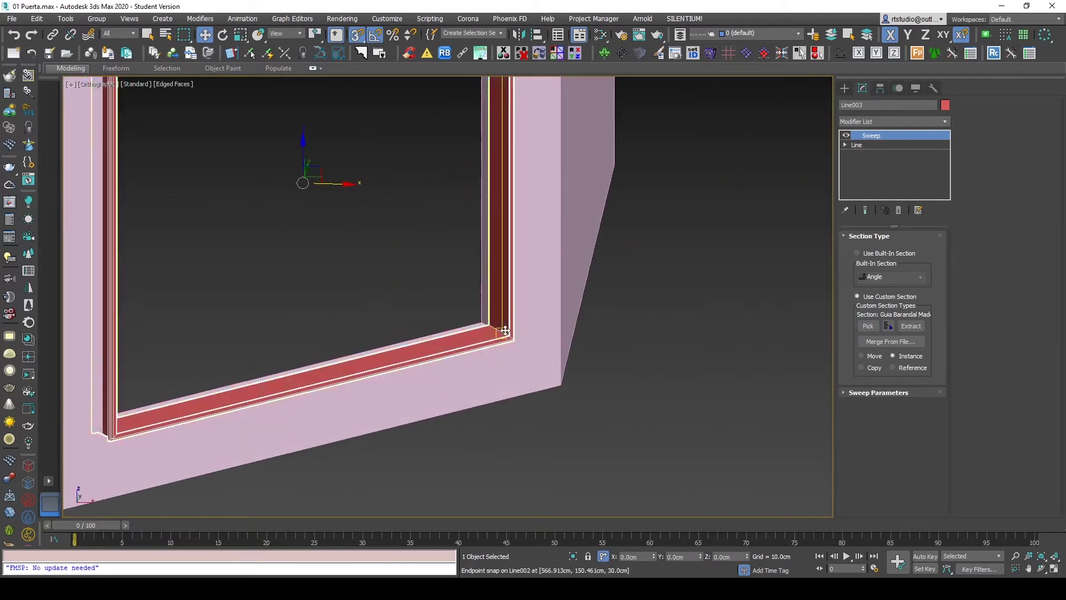
pyautogui.keyDown('alt'); pyautogui.moveTo(507, 328); pyautogui.dragTo(528, 353, button='middle'); pyautogui.keyUp('alt')
pyautogui.scroll(4, 277, 418)
pyautogui.scroll(3, 270, 418)
pyautogui.press('F3')
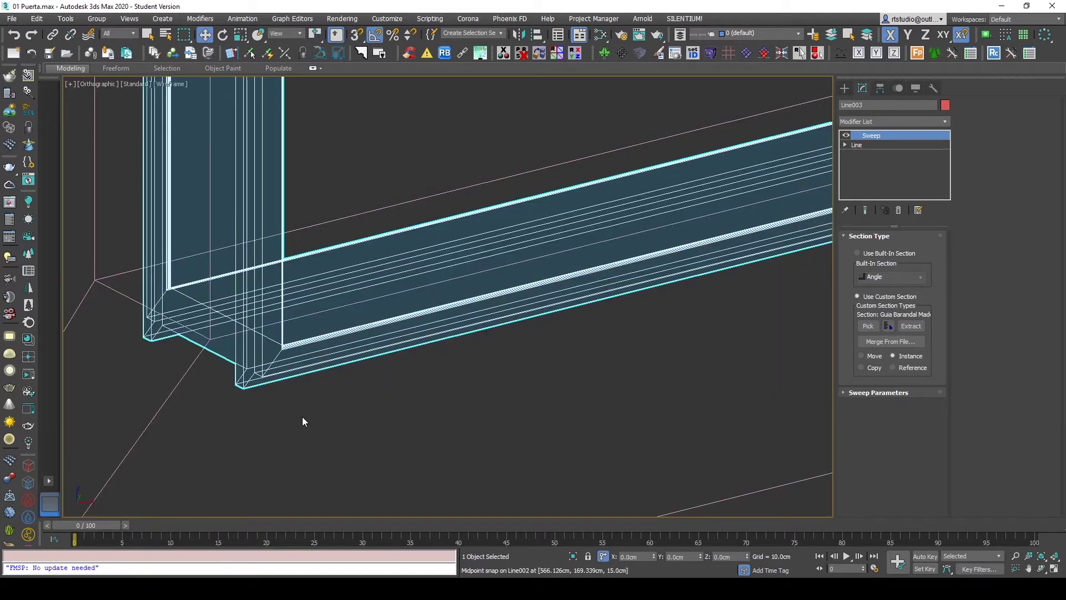
pyautogui.press('t')
pyautogui.press('z')
pyautogui.moveTo(680, 375); pyautogui.dragTo(702, 380, button='middle')
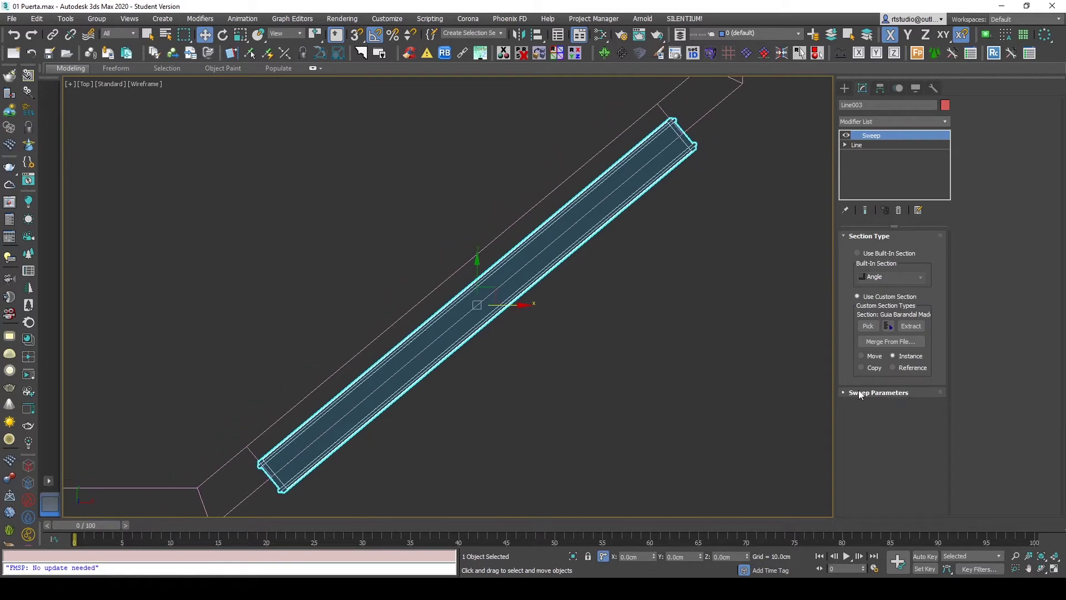
# Step: Keep Mirror on XY Plane on and set Pivot Alignment to top-middle
pyautogui.click(858, 391)
pyautogui.click(986, 126)
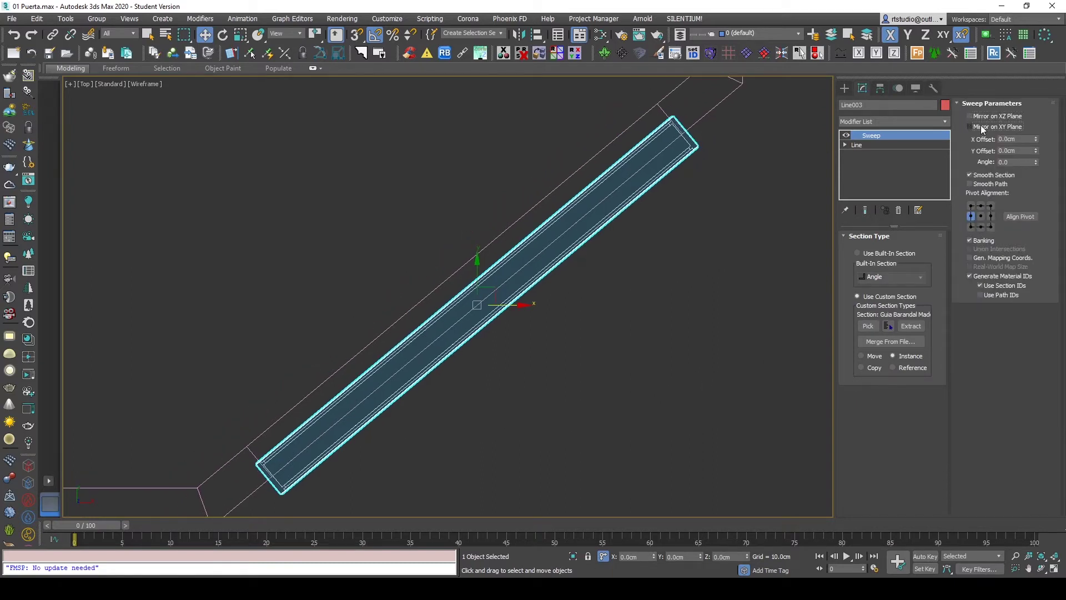
pyautogui.click(983, 127)
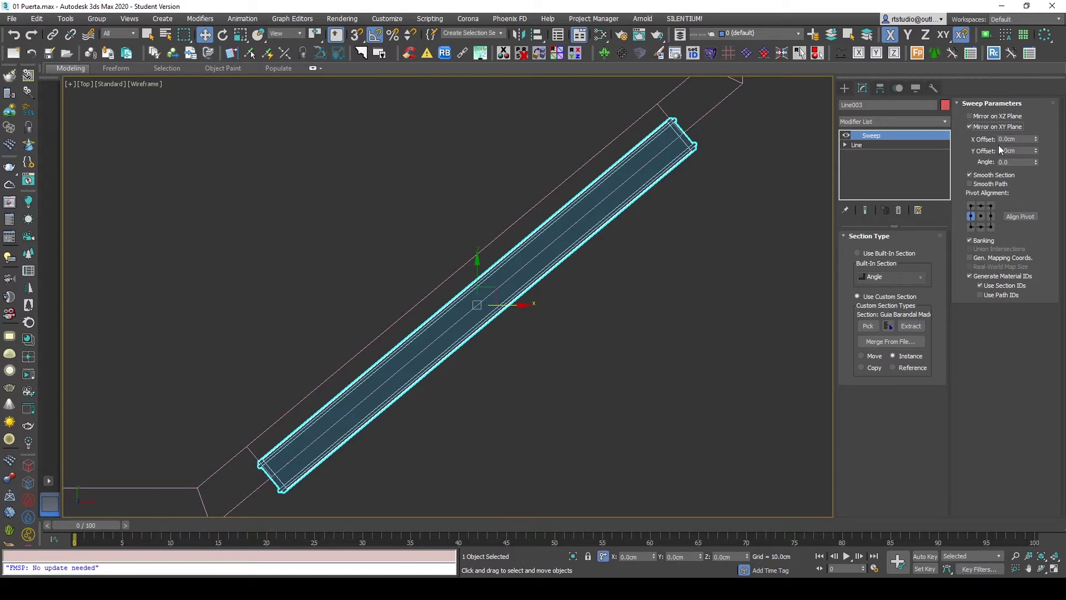
pyautogui.click(981, 216)
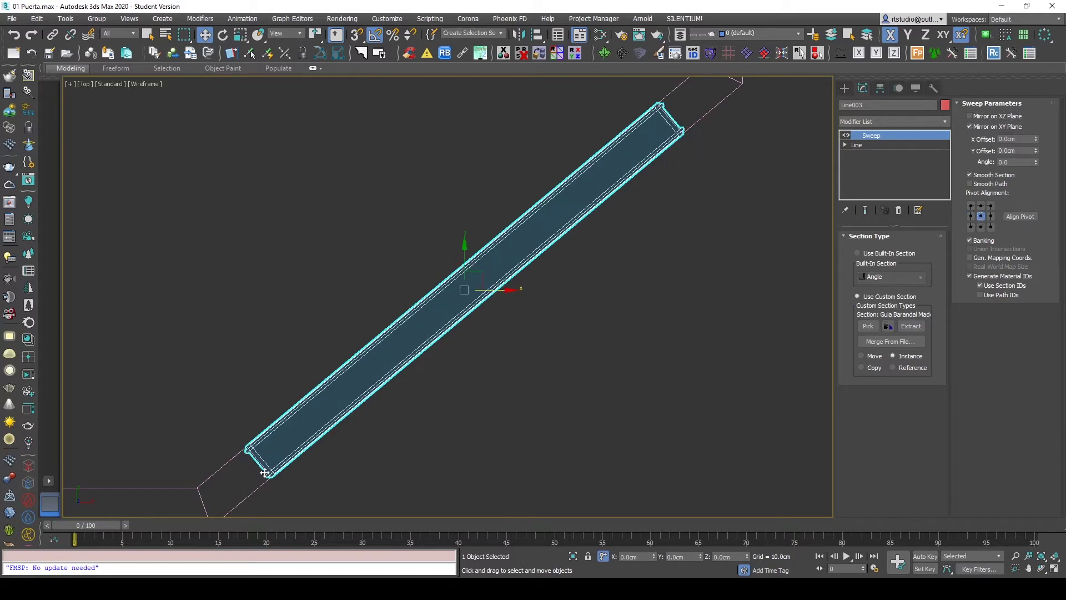
pyautogui.scroll(5, 265, 473)
pyautogui.click(992, 216)
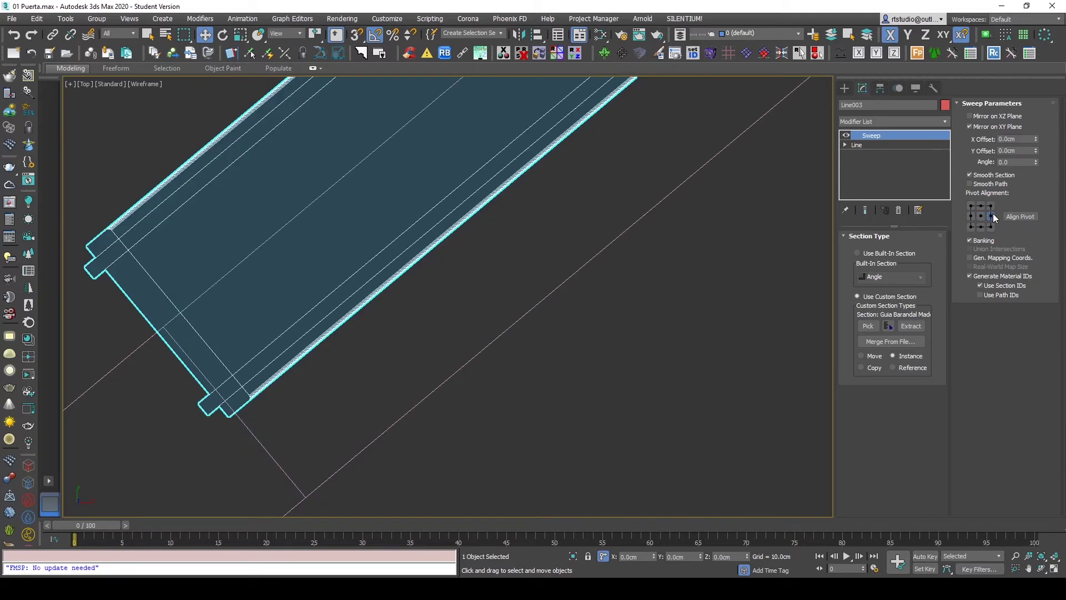
pyautogui.click(980, 227)
pyautogui.click(981, 206)
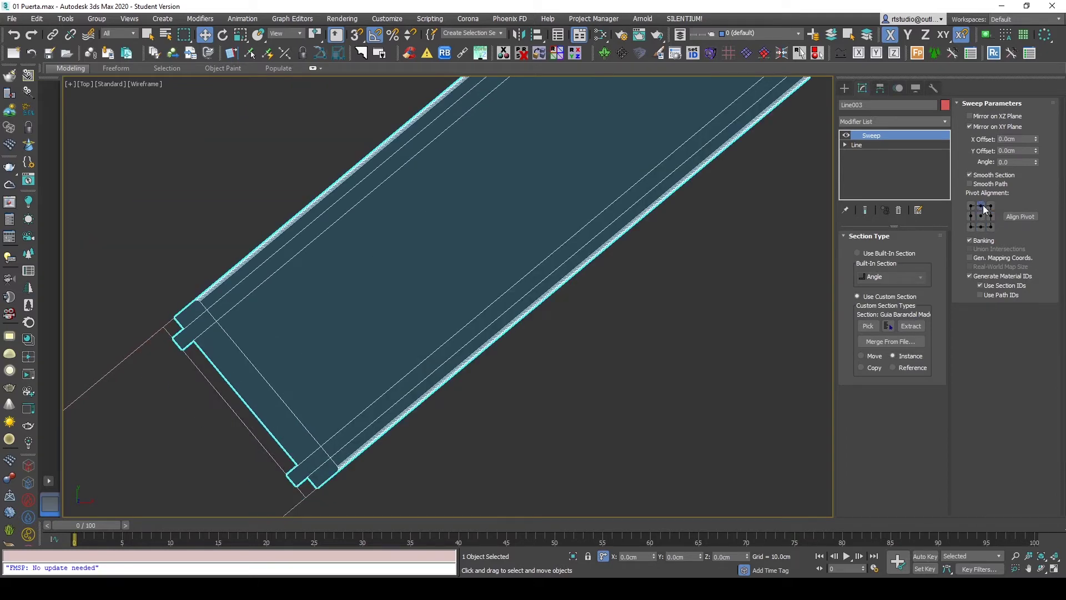
pyautogui.scroll(-5, 393, 383)
# Step: Orbit around the shaded frame to check it sits flush in the opening
pyautogui.moveTo(467, 419)
pyautogui.keyDown('alt'); pyautogui.mouseDown(button='middle')
pyautogui.moveTo(488, 325)
pyautogui.moveTo(509, 328)
pyautogui.mouseUp(button='middle'); pyautogui.keyUp('alt')
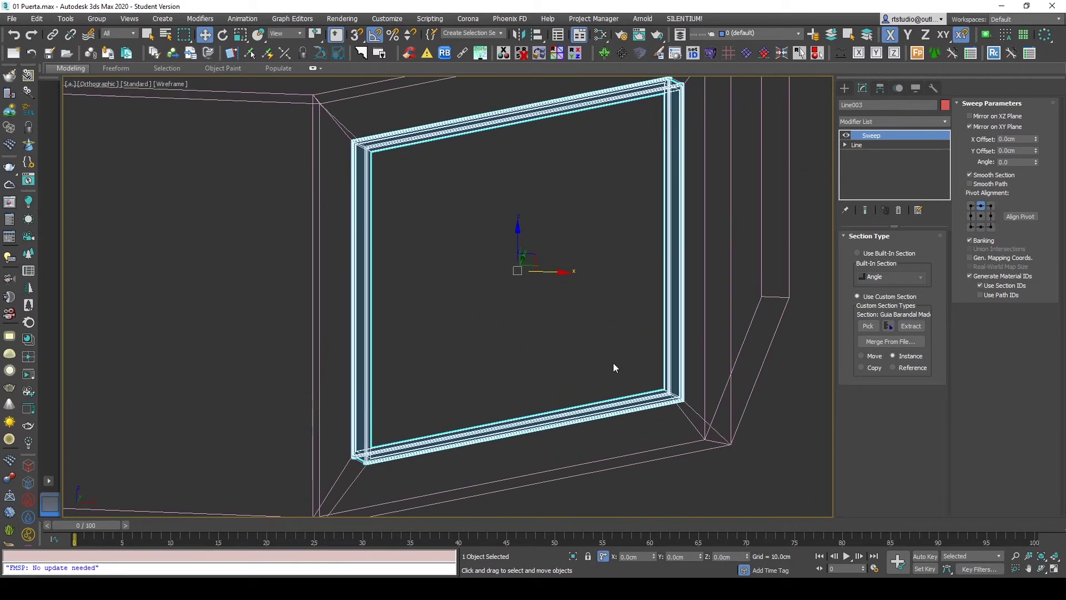
pyautogui.press('F3')
pyautogui.moveTo(681, 384)
pyautogui.keyDown('alt'); pyautogui.mouseDown(button='middle')
pyautogui.moveTo(633, 407)
pyautogui.moveTo(668, 381)
pyautogui.mouseUp(button='middle'); pyautogui.keyUp('alt')
pyautogui.scroll(5, 640, 375)
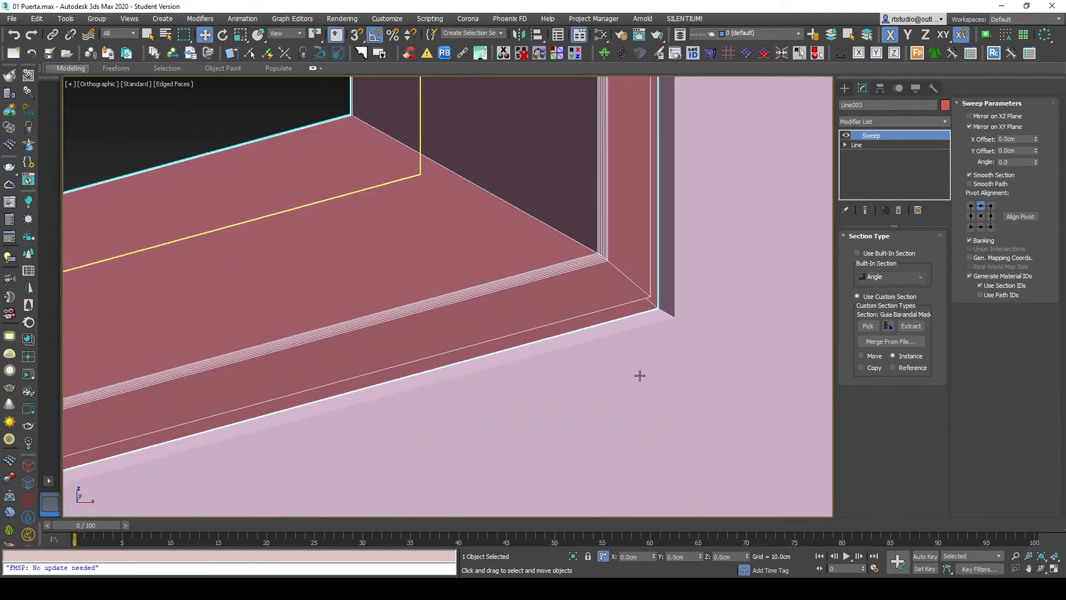
pyautogui.scroll(-2, 662, 321)
pyautogui.scroll(-2, 697, 345)
pyautogui.scroll(-3, 664, 348)
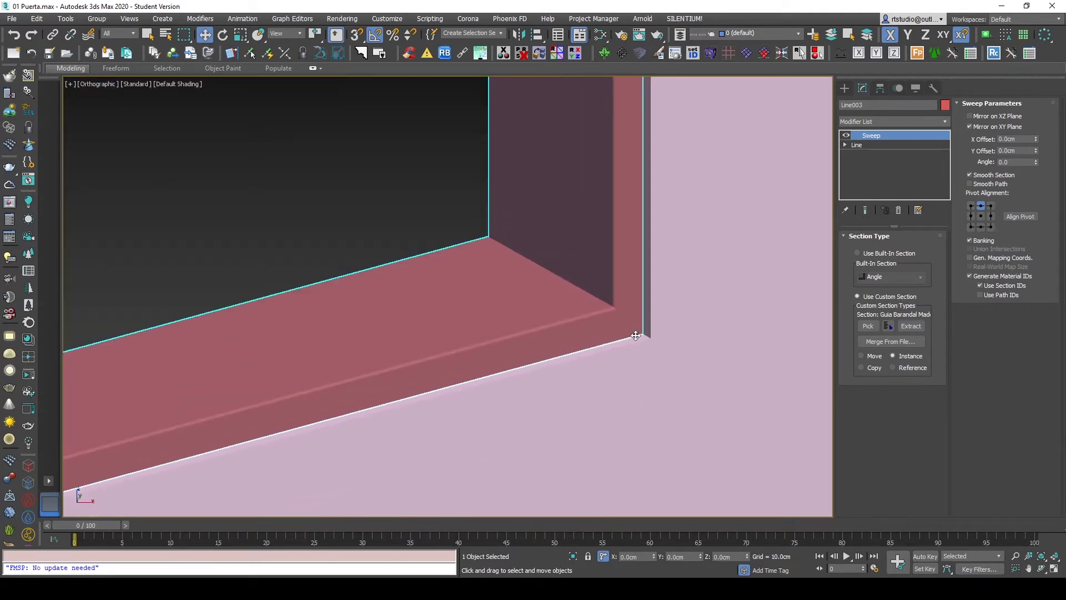
pyautogui.scroll(-4, 625, 356)
pyautogui.press('F4')
pyautogui.moveTo(624, 356)
pyautogui.keyDown('alt'); pyautogui.mouseDown(button='middle')
pyautogui.moveTo(607, 333)
pyautogui.moveTo(600, 369)
pyautogui.moveTo(614, 386)
pyautogui.mouseUp(button='middle'); pyautogui.keyUp('alt')
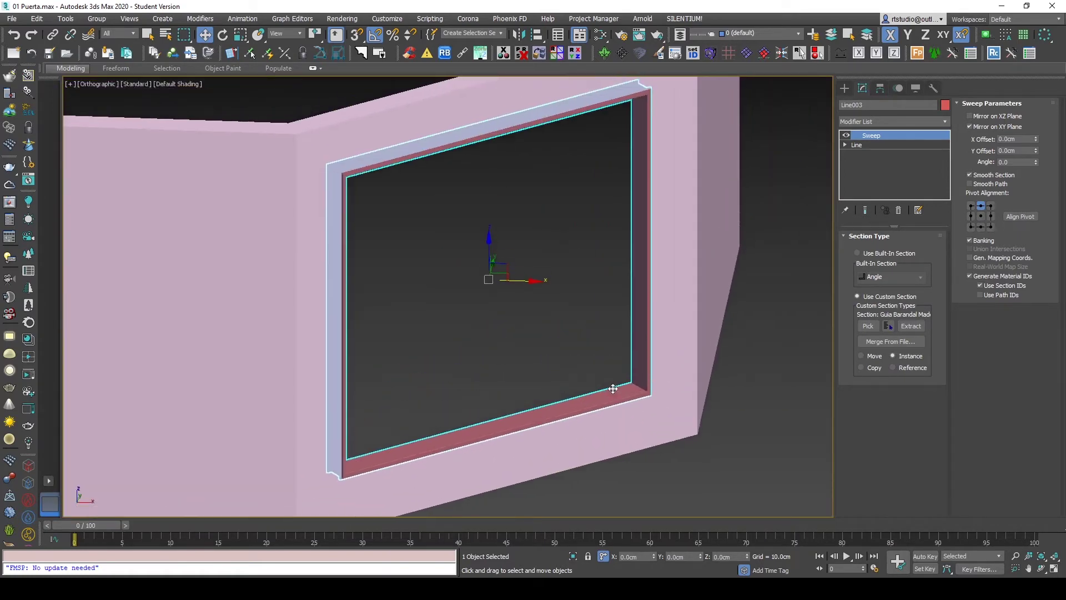
pyautogui.click(585, 365)
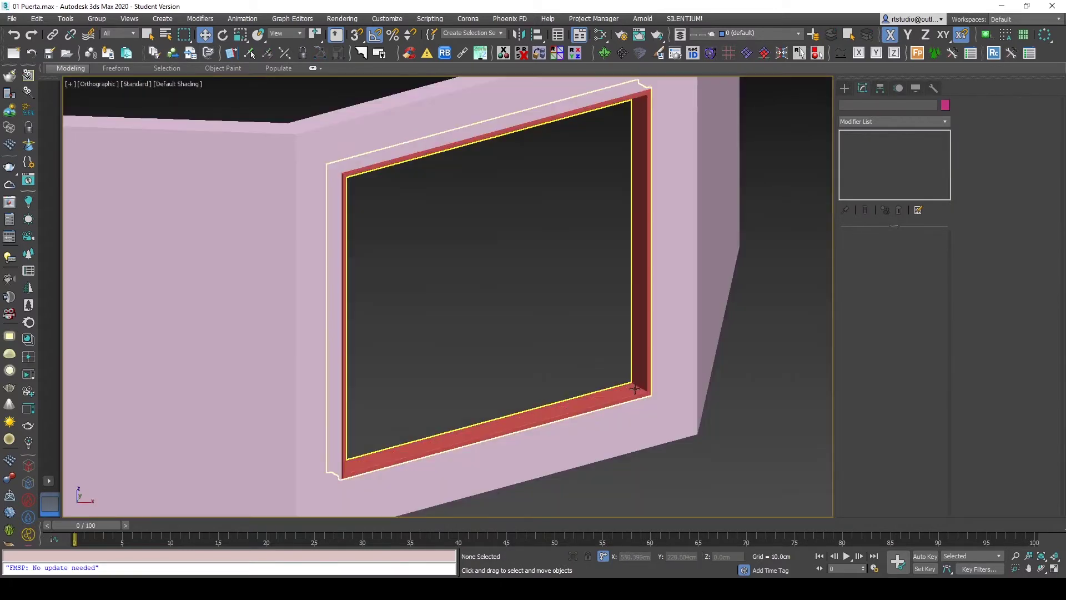
pyautogui.scroll(5, 634, 389)
pyautogui.click(634, 389)
# Step: Start a new Line with snapping on, viewing the window sill and jambs
pyautogui.click(844, 88)
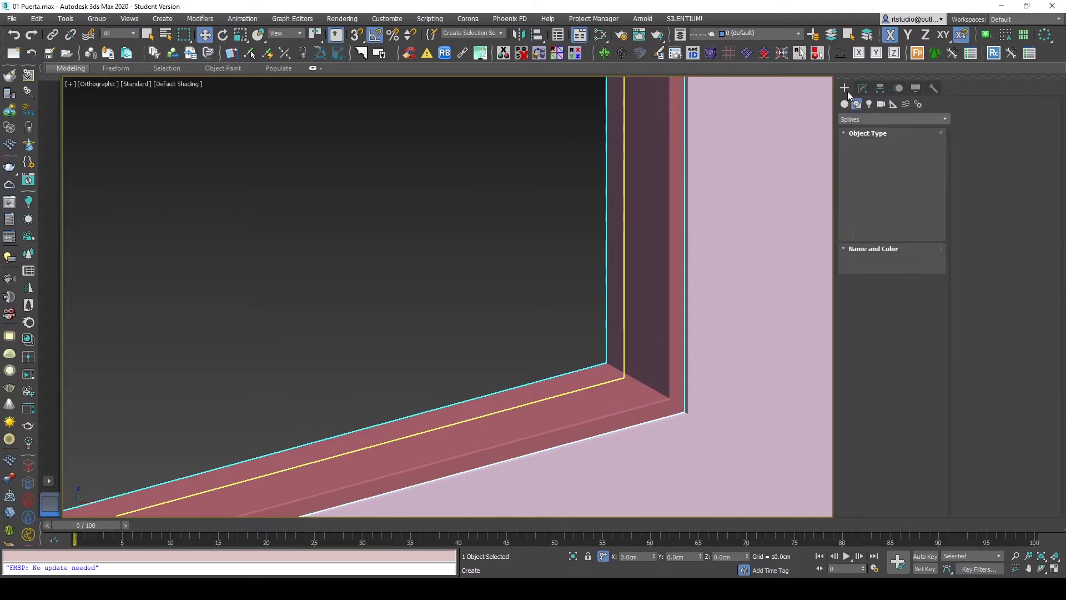
pyautogui.click(870, 164)
pyautogui.press('F3')
pyautogui.moveTo(679, 191)
pyautogui.keyDown('alt'); pyautogui.mouseDown(button='middle')
pyautogui.moveTo(574, 338)
pyautogui.moveTo(419, 385)
pyautogui.moveTo(449, 366)
pyautogui.moveTo(418, 283)
pyautogui.mouseUp(button='middle'); pyautogui.keyUp('alt')
pyautogui.press('F3')
pyautogui.scroll(3, 424, 214)
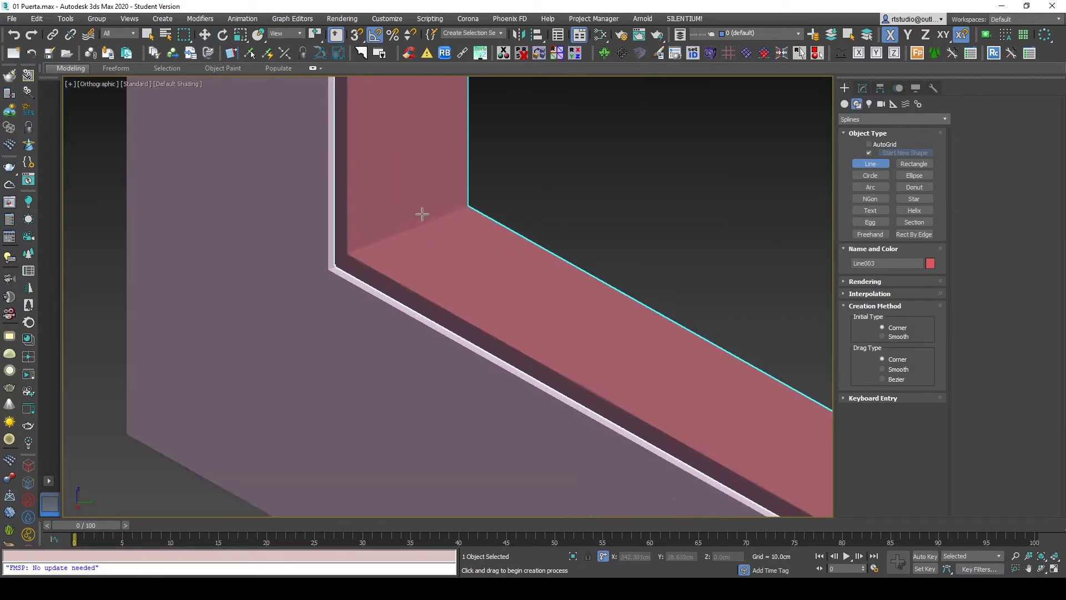
pyautogui.press('s')
# Step: Draw the new outline along the window sill
pyautogui.click(369, 290)
pyautogui.moveTo(473, 373)
pyautogui.keyDown('alt'); pyautogui.mouseDown(button='middle')
pyautogui.moveTo(564, 364)
pyautogui.moveTo(677, 298)
pyautogui.moveTo(678, 281)
pyautogui.mouseUp(button='middle'); pyautogui.keyUp('alt')
pyautogui.press('F3')
pyautogui.scroll(2, 698, 276)
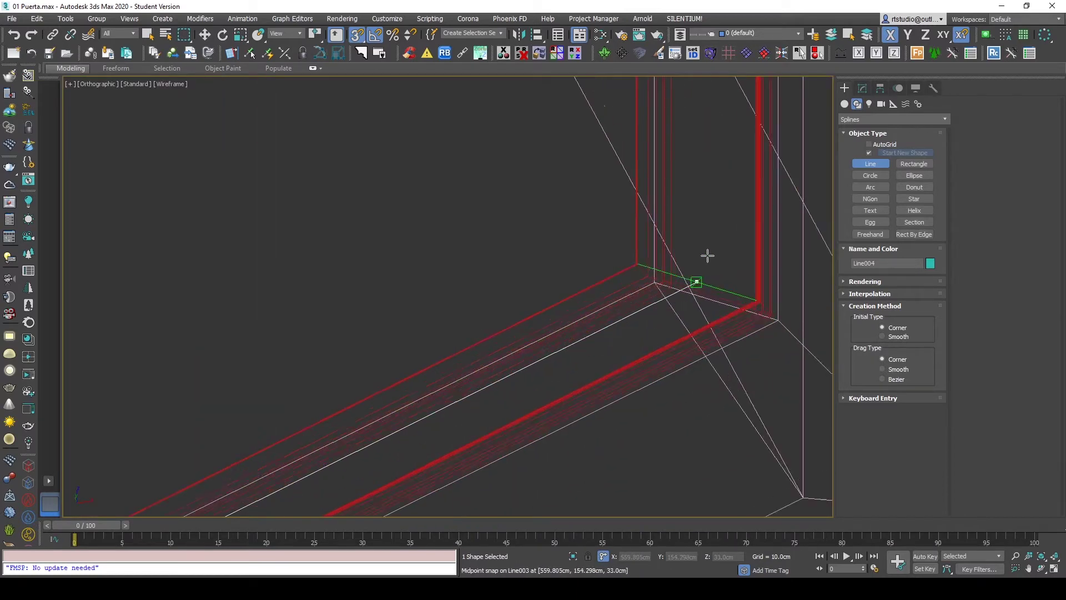
pyautogui.press('F3')
# Step: Extrude the sill outline 173 cm into a pane filling the window opening
pyautogui.press('F3')
pyautogui.scroll(-2, 556, 322)
pyautogui.scroll(-4, 556, 321)
pyautogui.rightClick(614, 376)
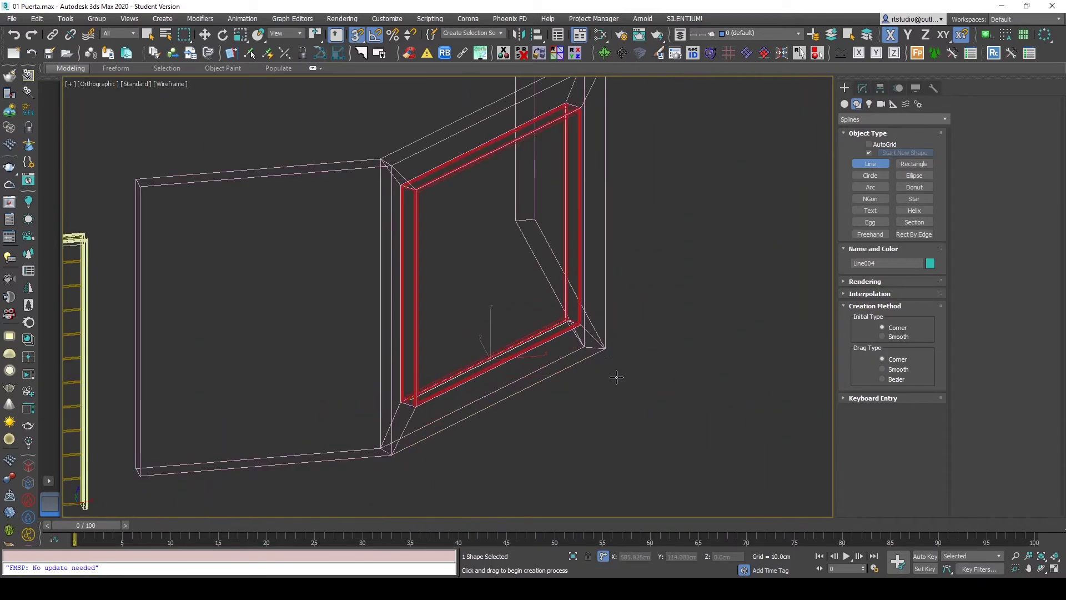
pyautogui.press('w')
pyautogui.hotkey('ctrl', 'e')
pyautogui.press('F3')
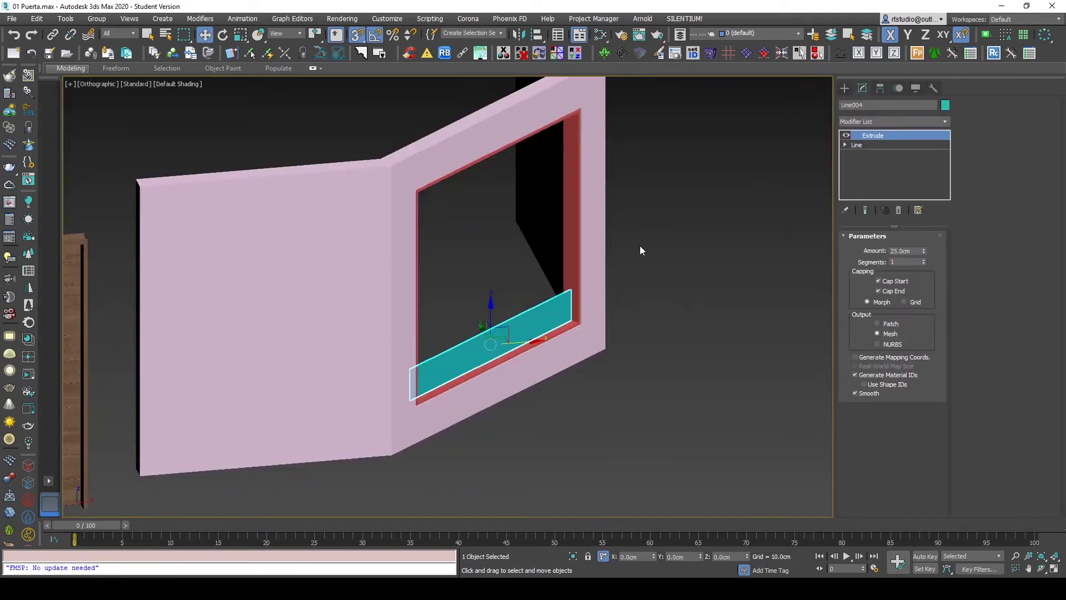
pyautogui.scroll(2, 638, 266)
pyautogui.scroll(2, 636, 290)
pyautogui.moveTo(922, 252); pyautogui.dragTo(923, 211)
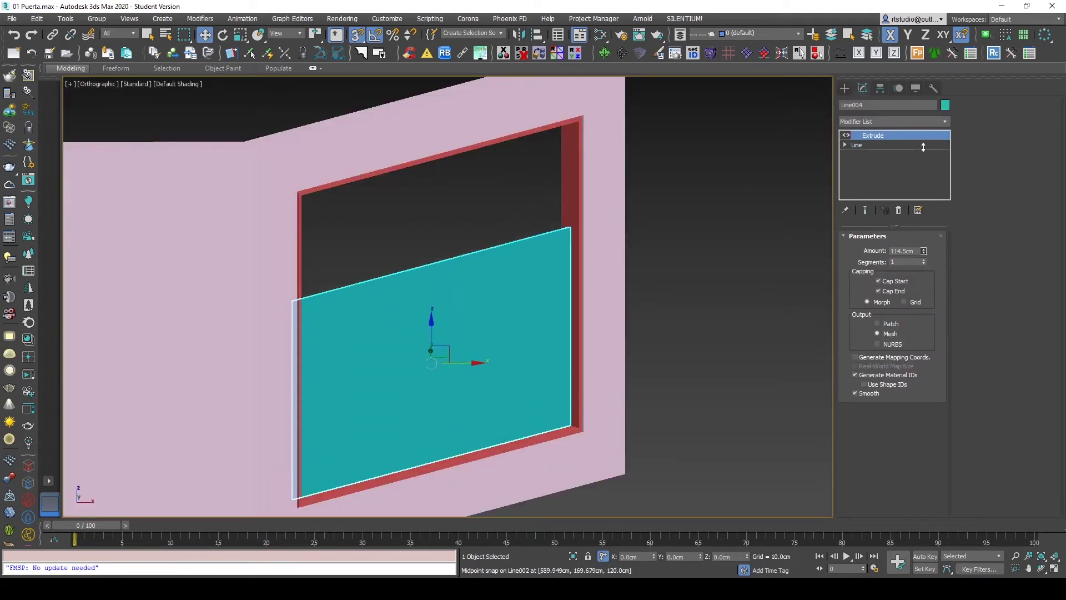
pyautogui.press('F3')
pyautogui.scroll(3, 589, 92)
pyautogui.scroll(4, 589, 92)
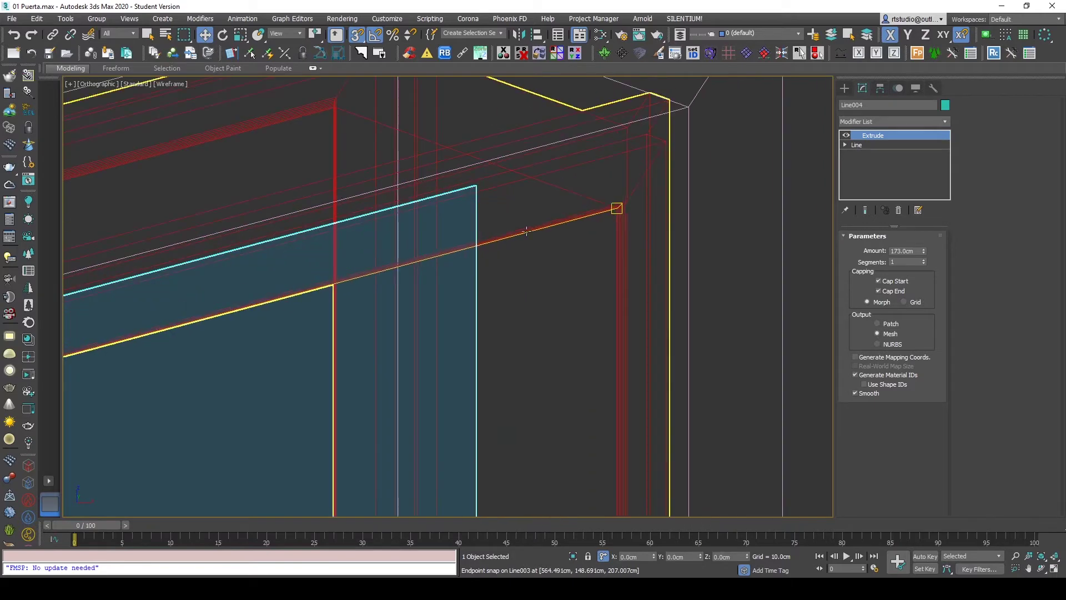
# Step: Add an Edit Poly layer and try a snapped edge move, then cancel it
pyautogui.press('e')
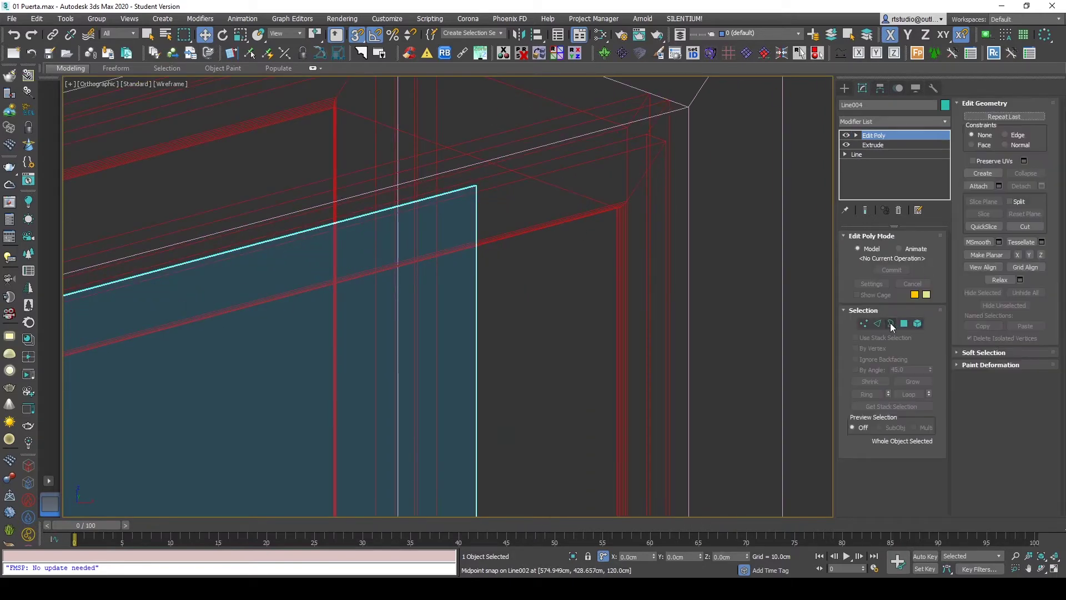
pyautogui.press('2')
pyautogui.click(436, 194)
pyautogui.moveTo(436, 194); pyautogui.dragTo(448, 194)
pyautogui.press('space')
pyautogui.press('F7')
pyautogui.press('s')
pyautogui.moveTo(478, 184); pyautogui.dragTo(565, 197)
pyautogui.rightClick(590, 196)
# Step: Select the pane's face inside the window in polygon mode
pyautogui.press('F3')
pyautogui.scroll(-5, 561, 263)
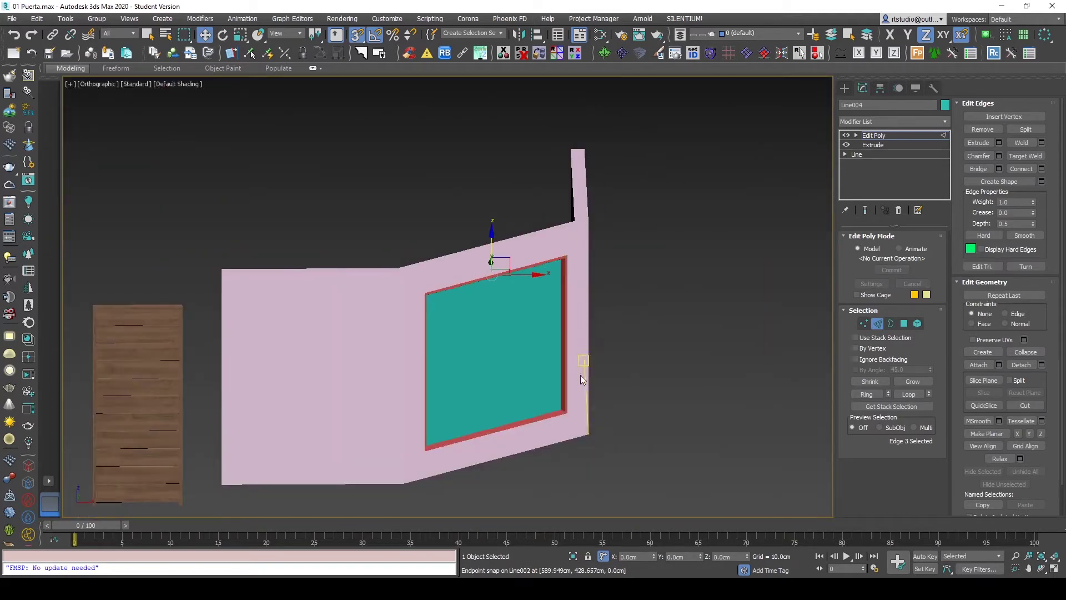
pyautogui.keyDown('alt'); pyautogui.moveTo(581, 375); pyautogui.dragTo(532, 396, button='middle'); pyautogui.keyUp('alt')
pyautogui.click(904, 324)
pyautogui.click(537, 373)
pyautogui.press('z')
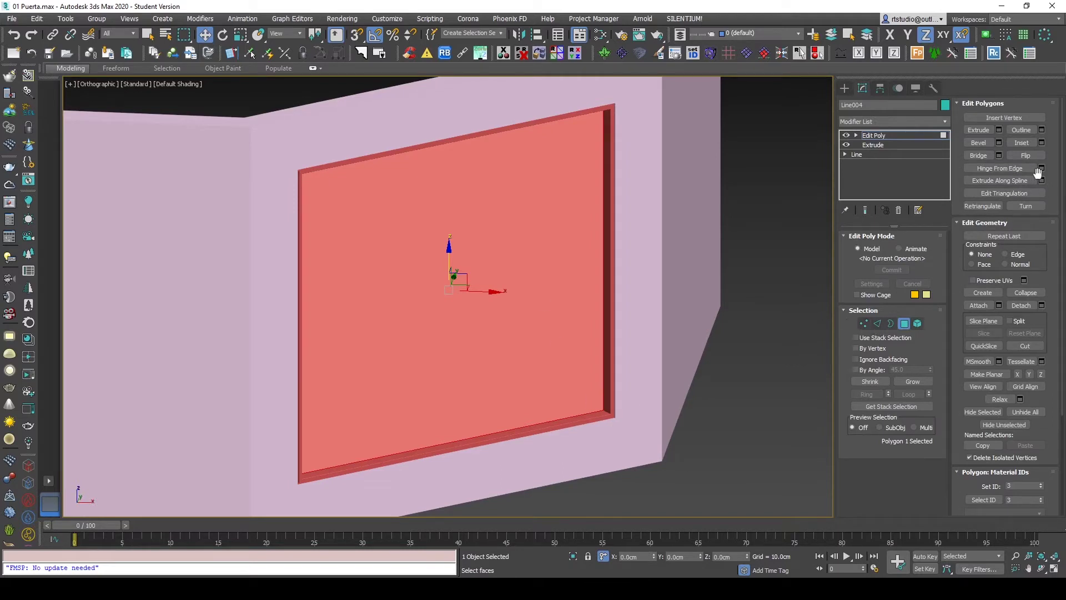
# Step: Inset the pane face by 5 cm and delete the inner face
pyautogui.click(1042, 143)
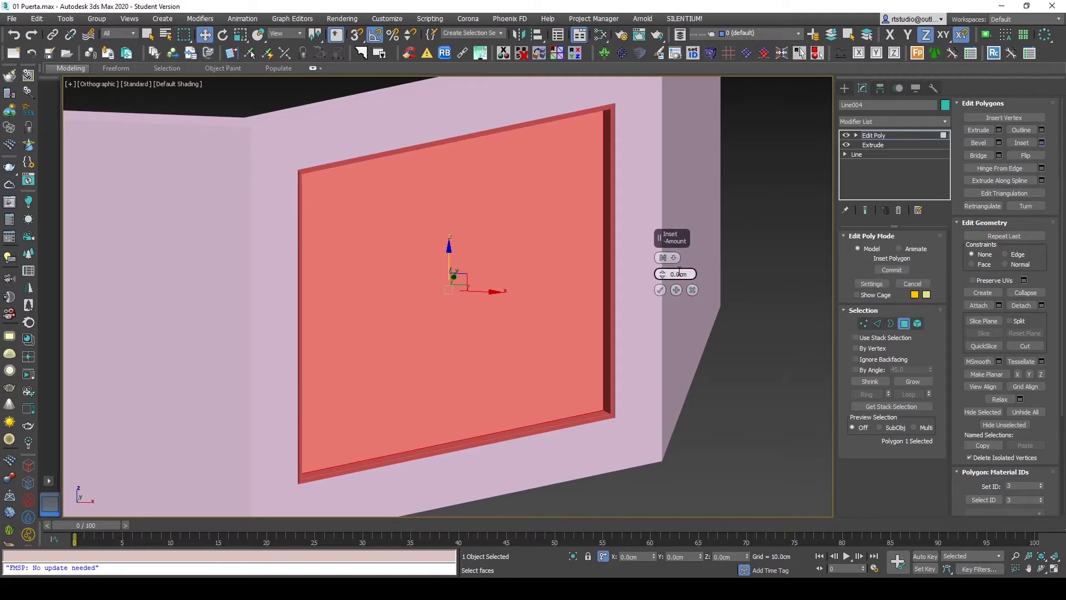
pyautogui.moveTo(662, 274)
pyautogui.mouseDown()
pyautogui.moveTo(662, 257)
pyautogui.moveTo(677, 265)
pyautogui.mouseUp()
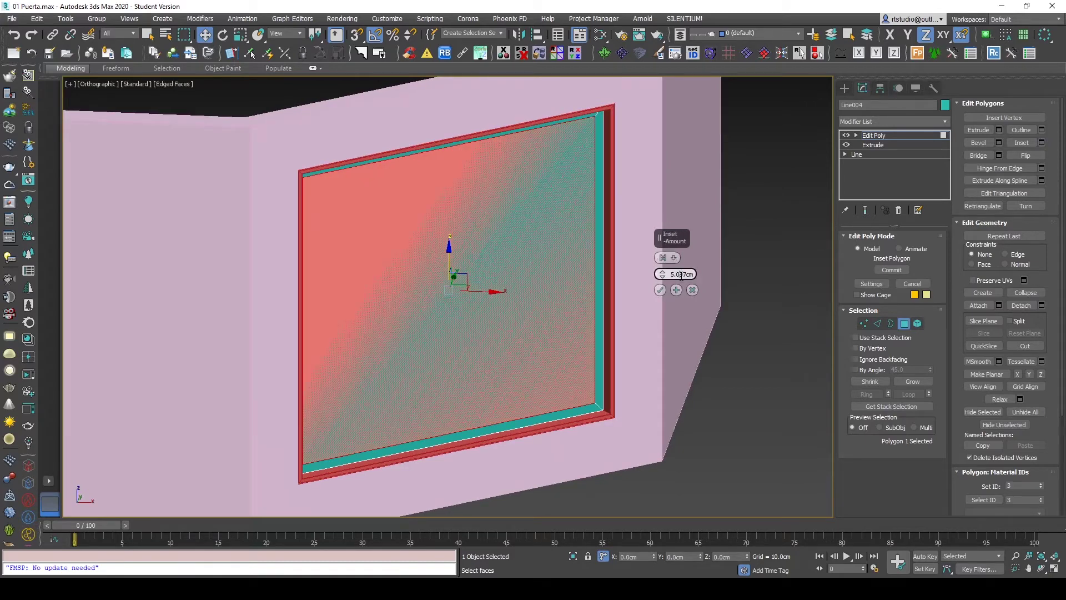
pyautogui.doubleClick(682, 275)
pyautogui.write('3')
pyautogui.press('Return')
pyautogui.doubleClick(682, 275)
pyautogui.write('5')
pyautogui.press('Return')
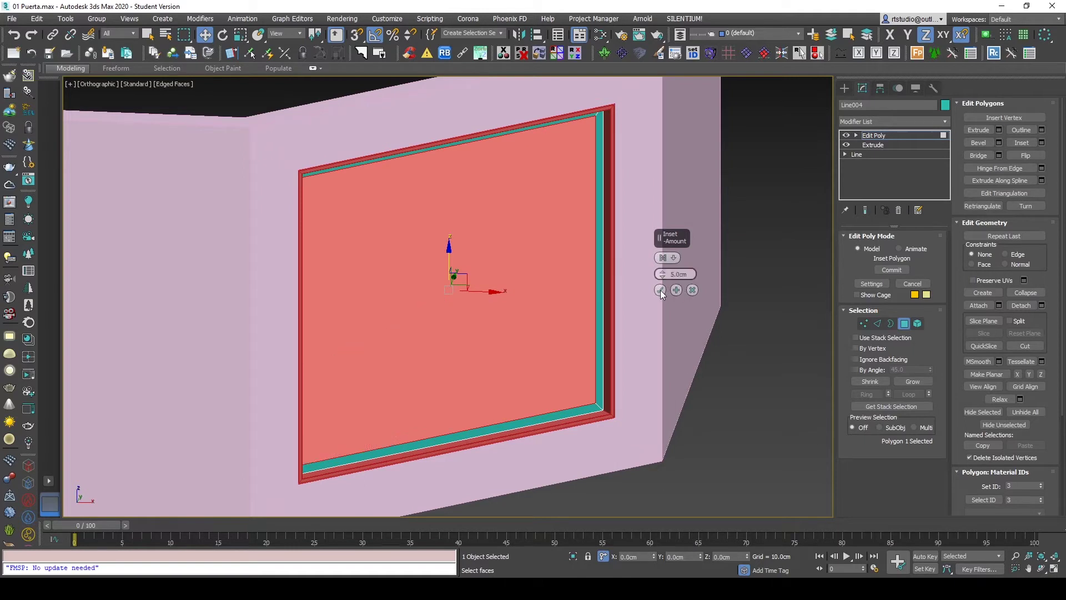
pyautogui.click(661, 290)
pyautogui.press('Delete')
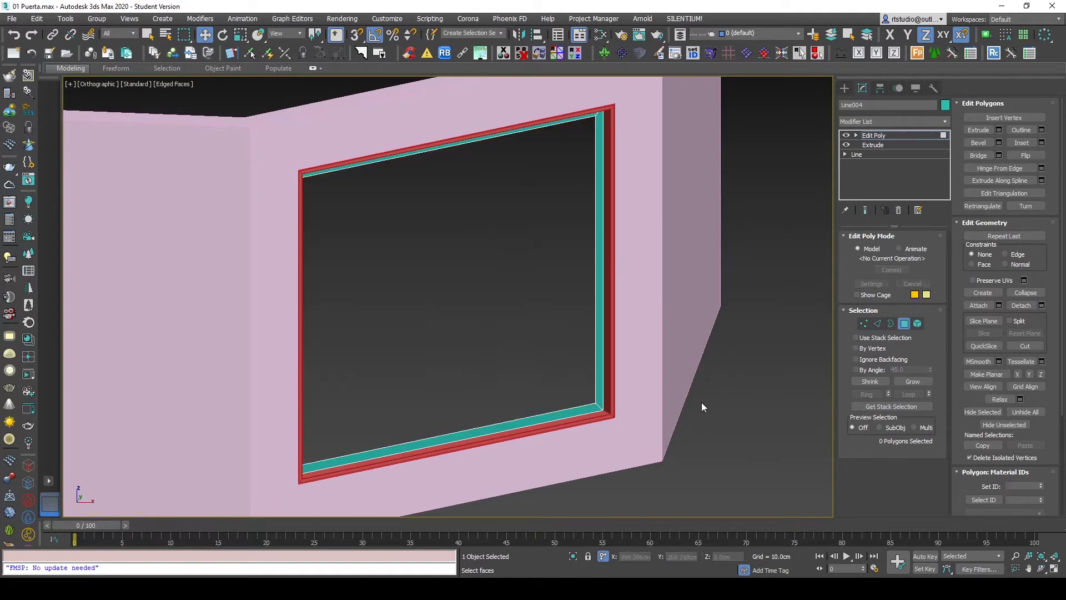
# Step: Copy the wall's Shell modifier and paste it onto the hollow border Line004
pyautogui.click(904, 323)
pyautogui.scroll(3, 602, 424)
pyautogui.scroll(2, 619, 381)
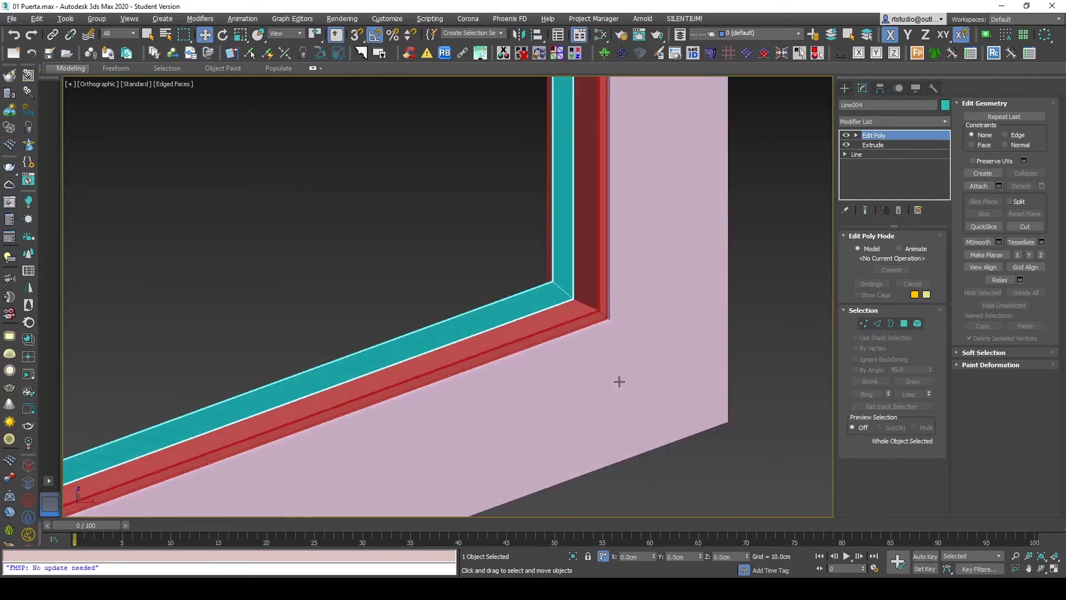
pyautogui.scroll(2, 555, 333)
pyautogui.rightClick(431, 207)
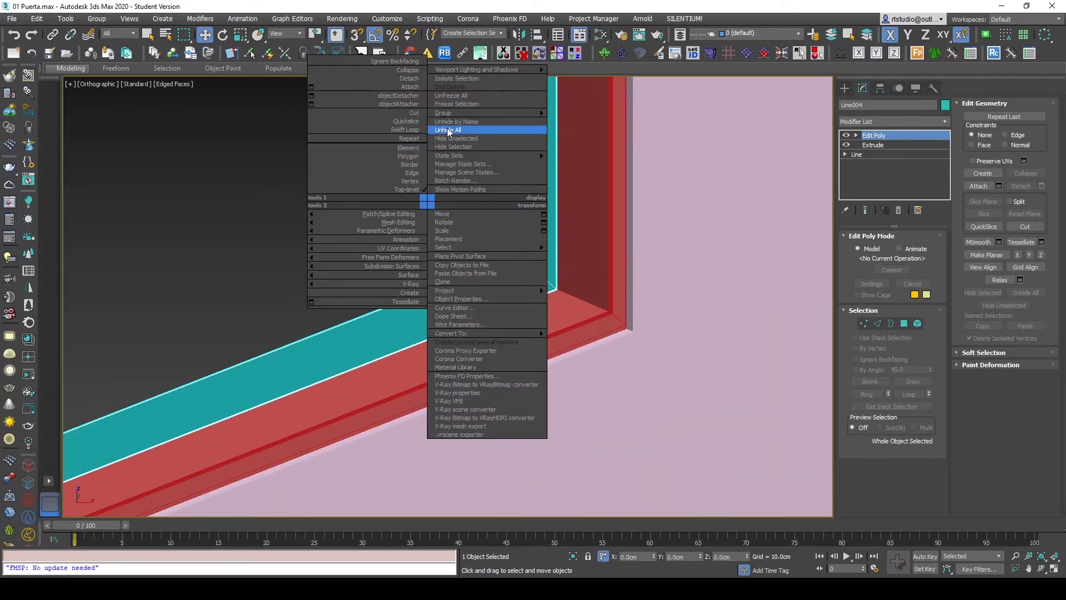
pyautogui.click(691, 246)
pyautogui.rightClick(883, 145)
pyautogui.hotkey('ctrl', 'z')
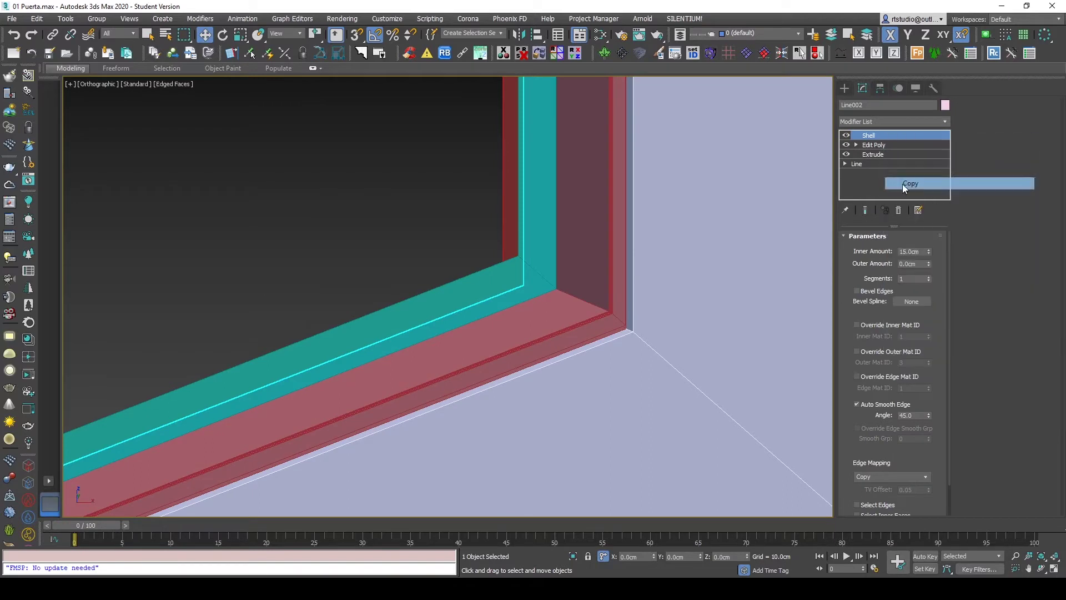
pyautogui.rightClick(901, 146)
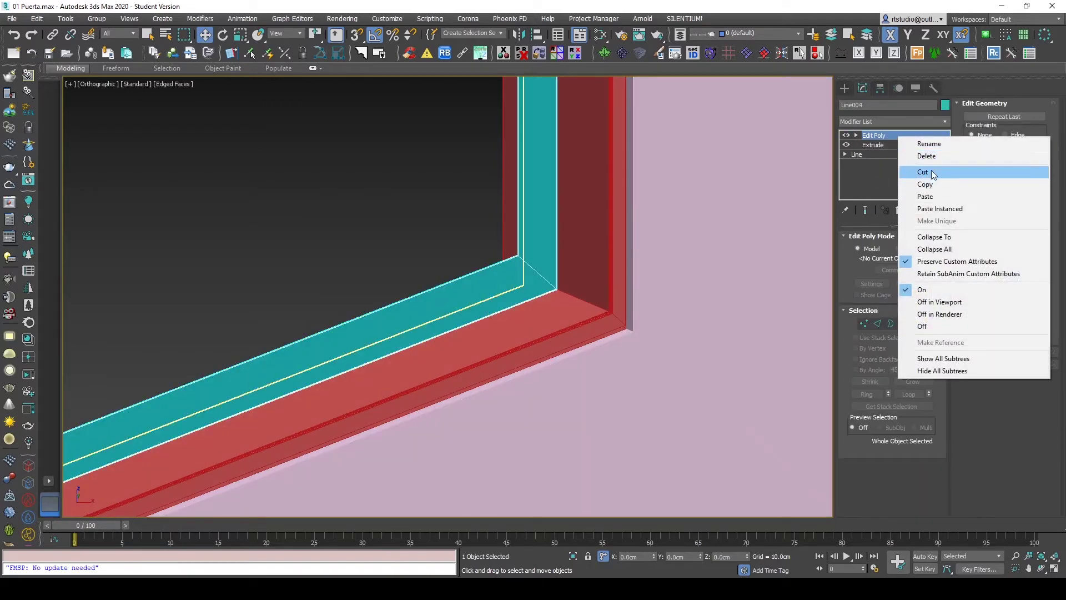
pyautogui.click(936, 198)
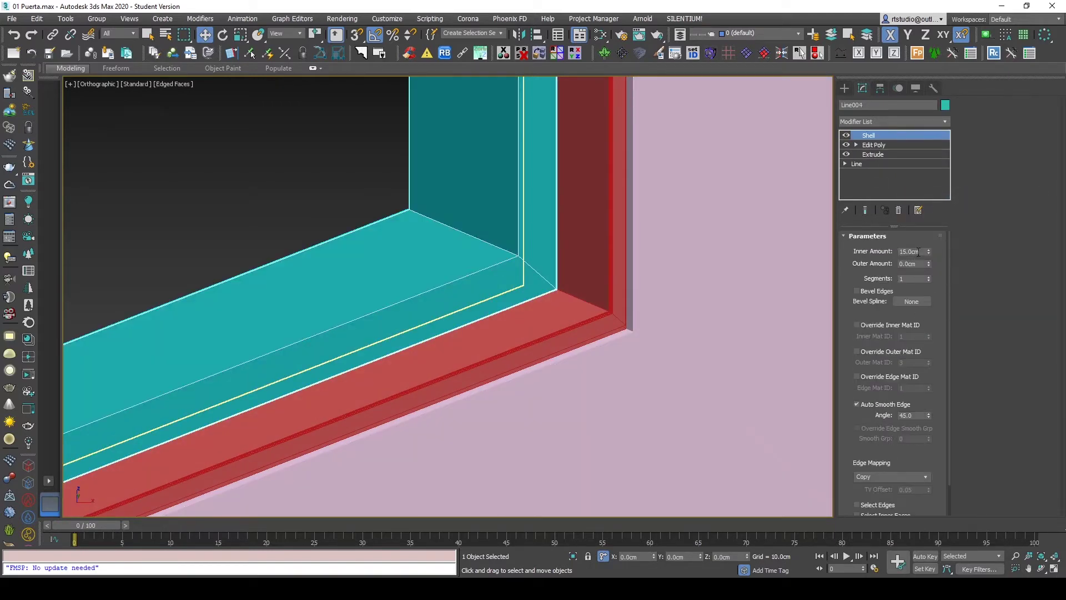
# Step: Set the border's Shell Inner and Outer Amount to 2.5 cm each
pyautogui.press('Return')
pyautogui.click(917, 264)
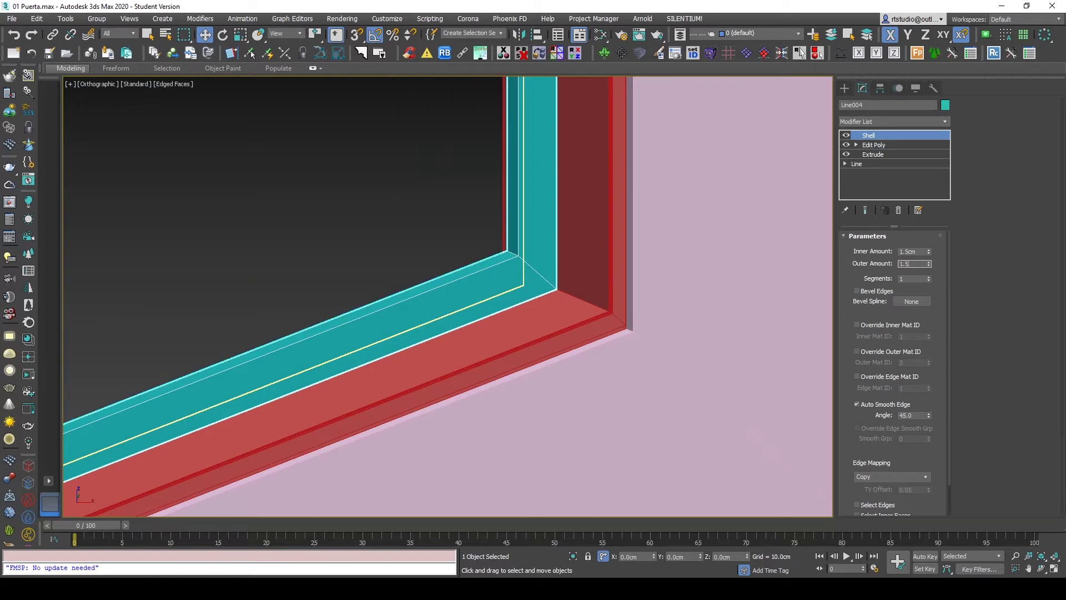
pyautogui.write('5')
pyautogui.press('Return')
pyautogui.hotkey('shift', 'Tab')
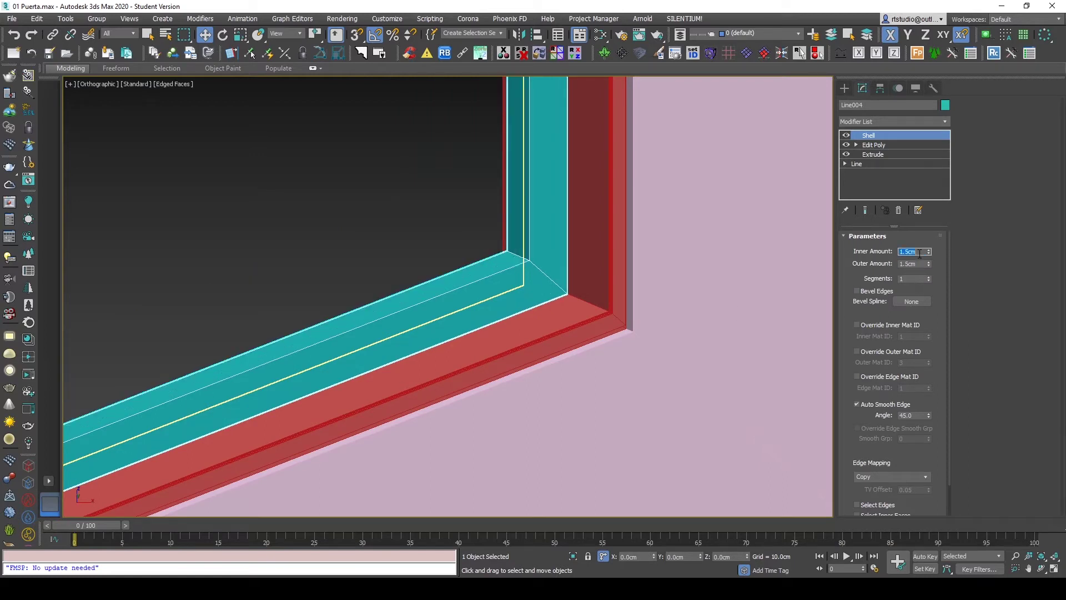
pyautogui.write('3')
pyautogui.press('Return')
pyautogui.press('Return')
pyautogui.click(918, 264)
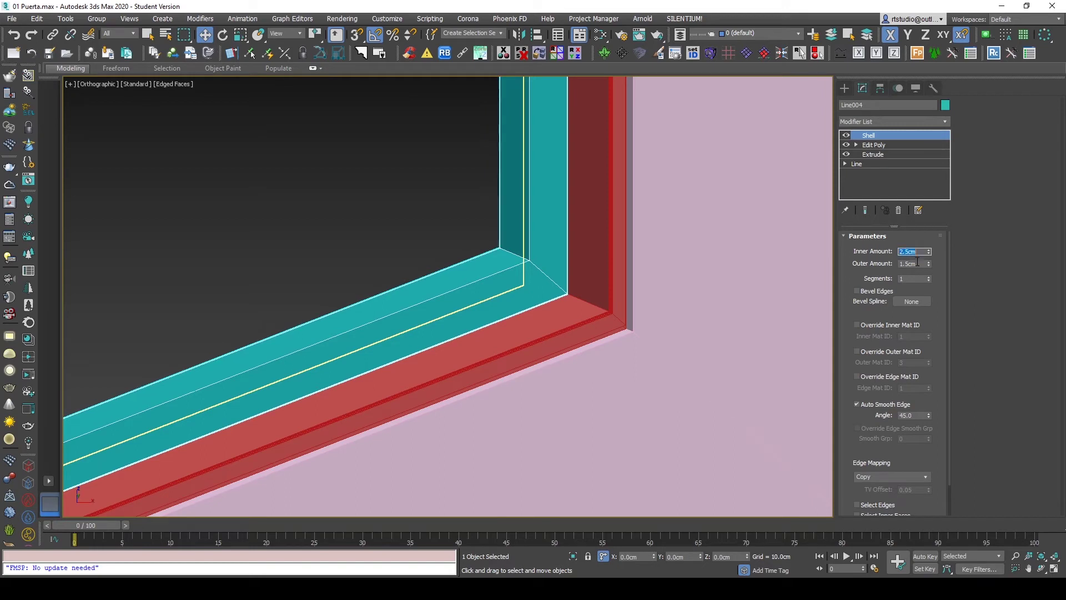
pyautogui.write('2.5')
pyautogui.press('Return')
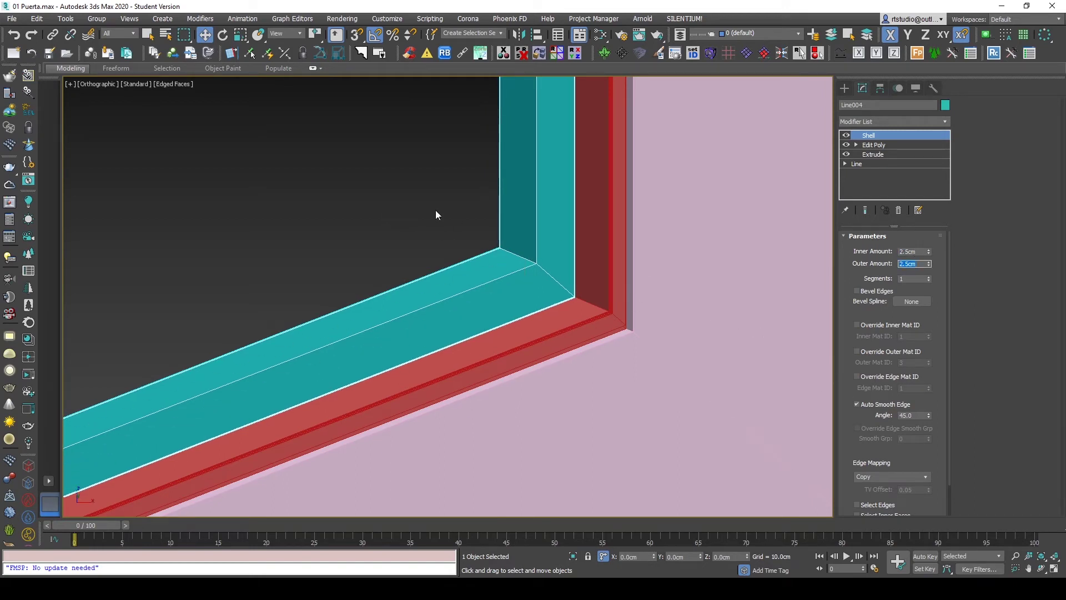
pyautogui.click(391, 218)
pyautogui.scroll(-10, 500, 285)
pyautogui.click(514, 394)
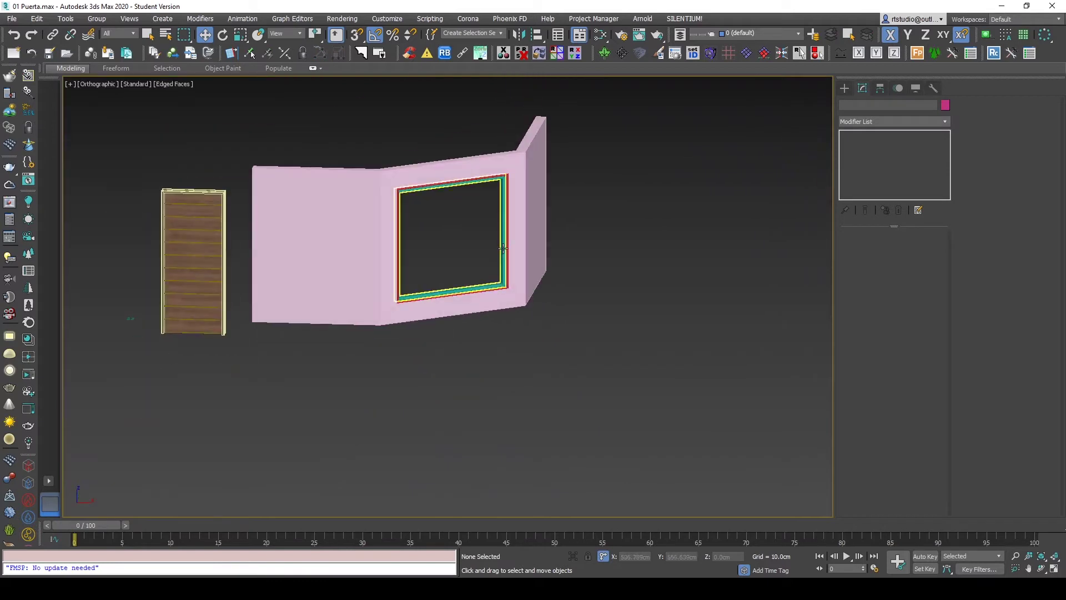
# Step: Convert the swept window frame to Editable Poly and attach the shelled border Line004
pyautogui.scroll(10, 525, 399)
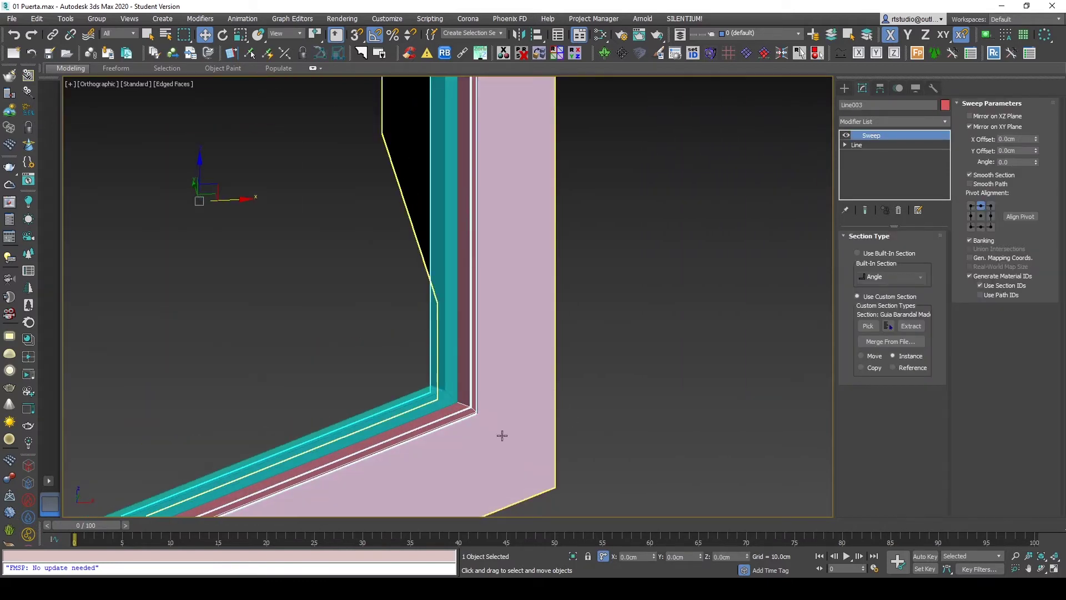
pyautogui.moveTo(500, 436); pyautogui.dragTo(678, 352, button='middle')
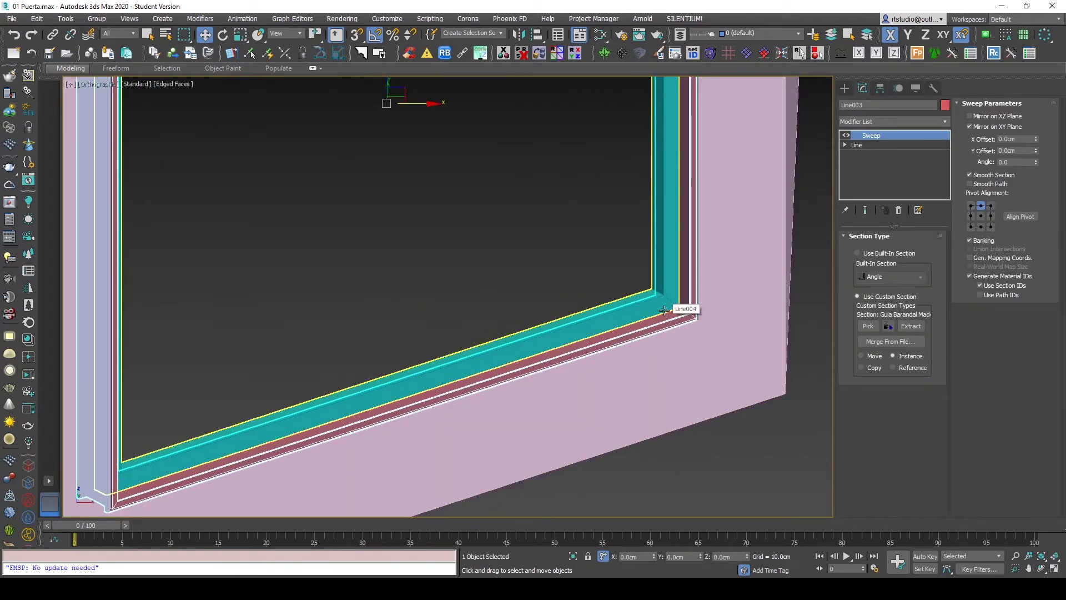
pyautogui.hotkey('alt', 'p')
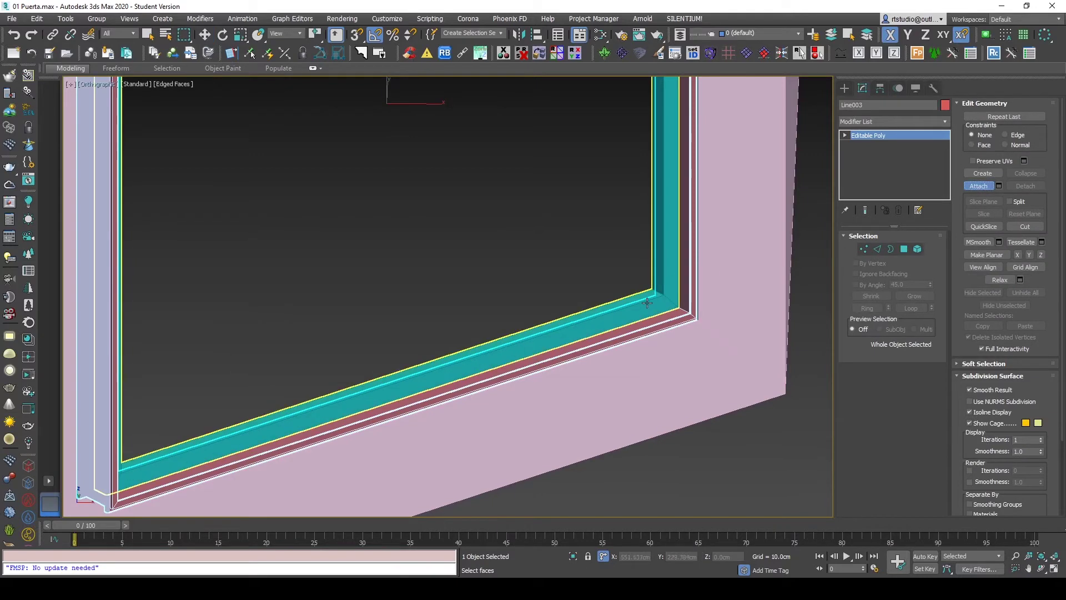
pyautogui.click(725, 463)
pyautogui.press('w')
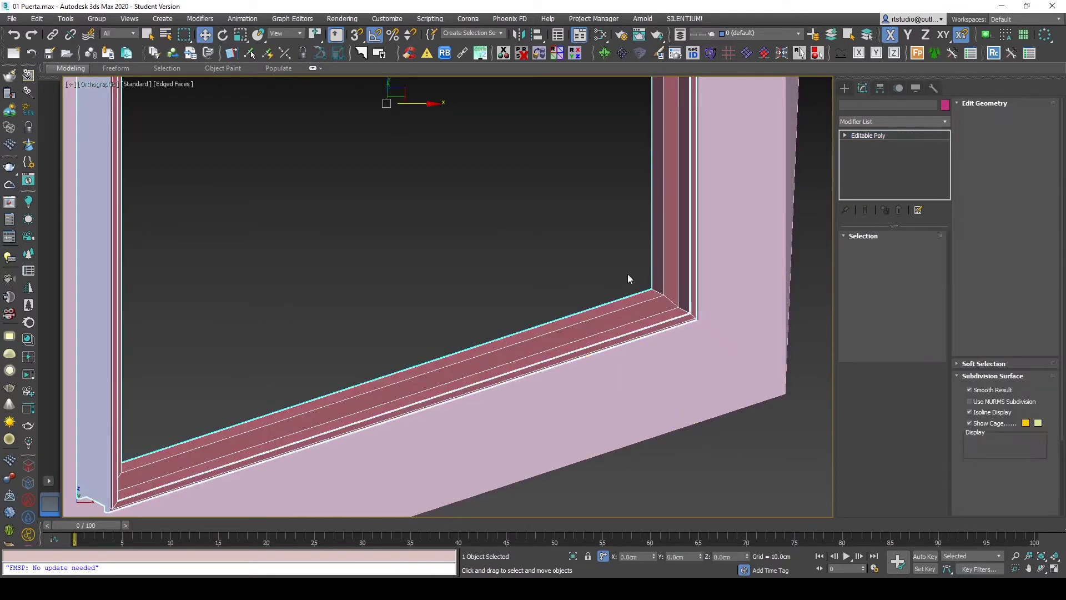
# Step: Check the walnut wood material in the Slate Material Editor, then close it
pyautogui.scroll(-3, 558, 358)
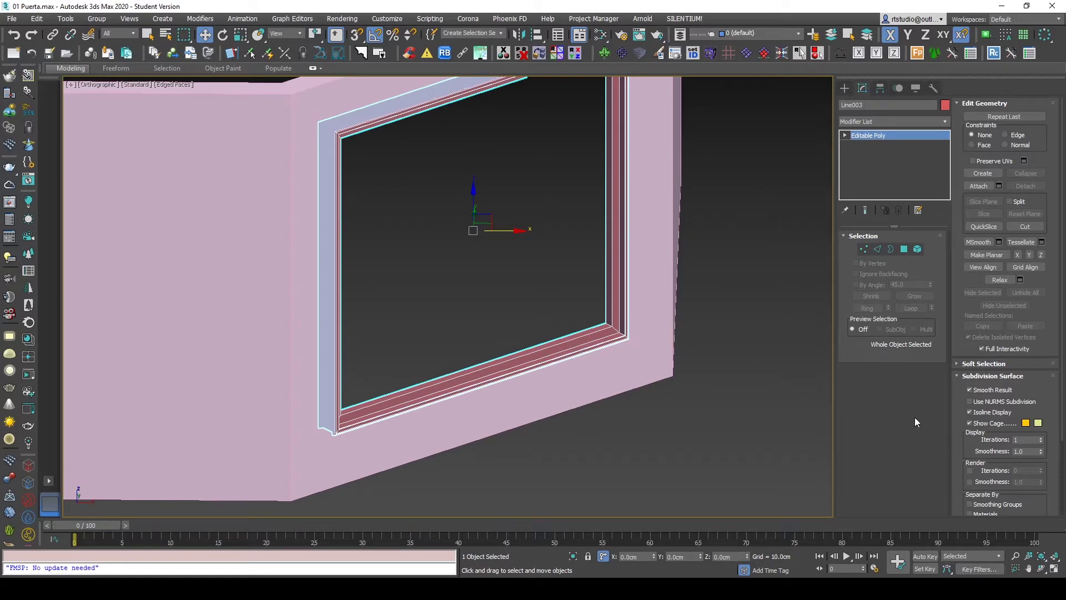
pyautogui.press('m')
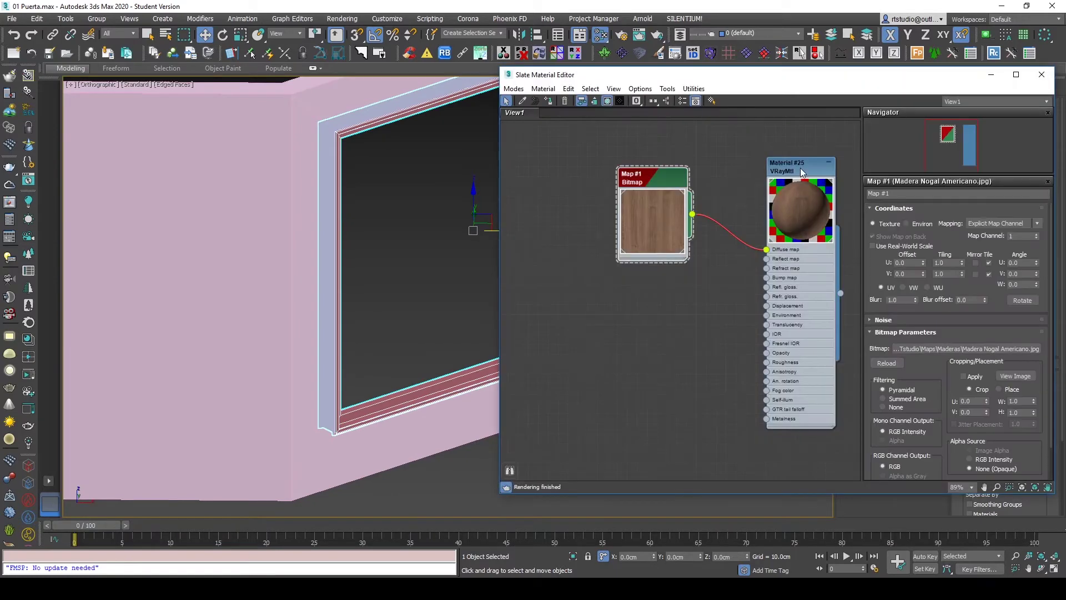
pyautogui.click(1041, 74)
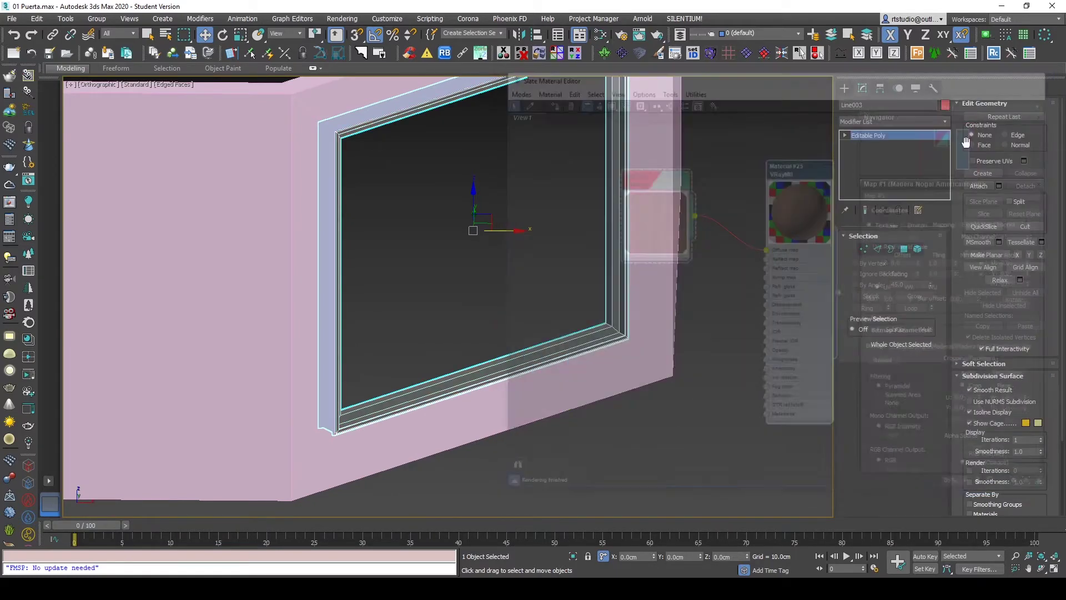
pyautogui.scroll(-3, 671, 389)
pyautogui.click(243, 337)
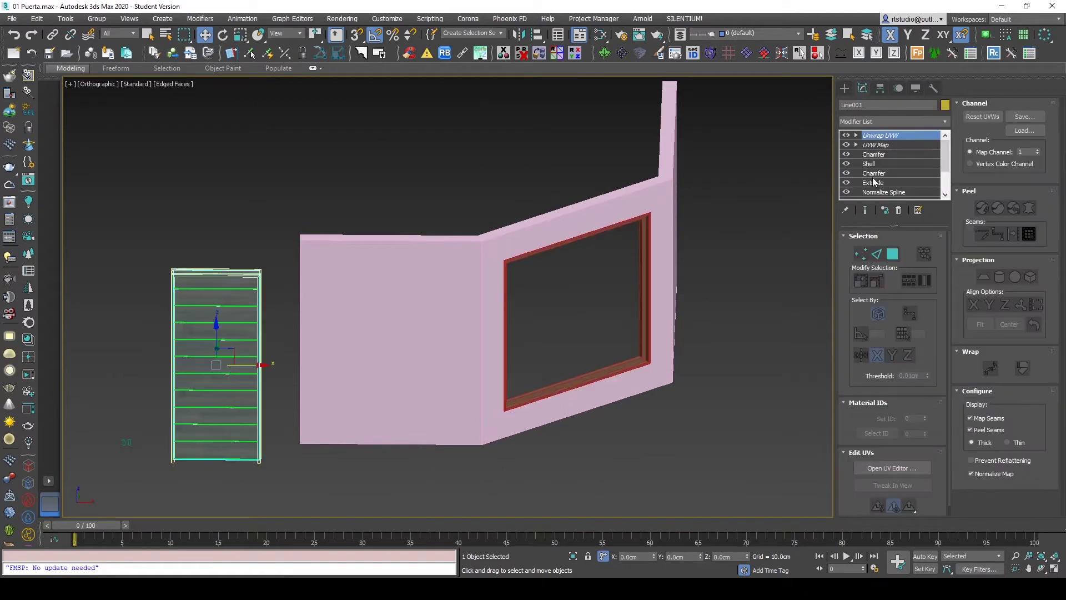
# Step: Copy the door's UVW Map modifier and paste it as an instance onto the window frame
pyautogui.rightClick(885, 161)
pyautogui.click(900, 181)
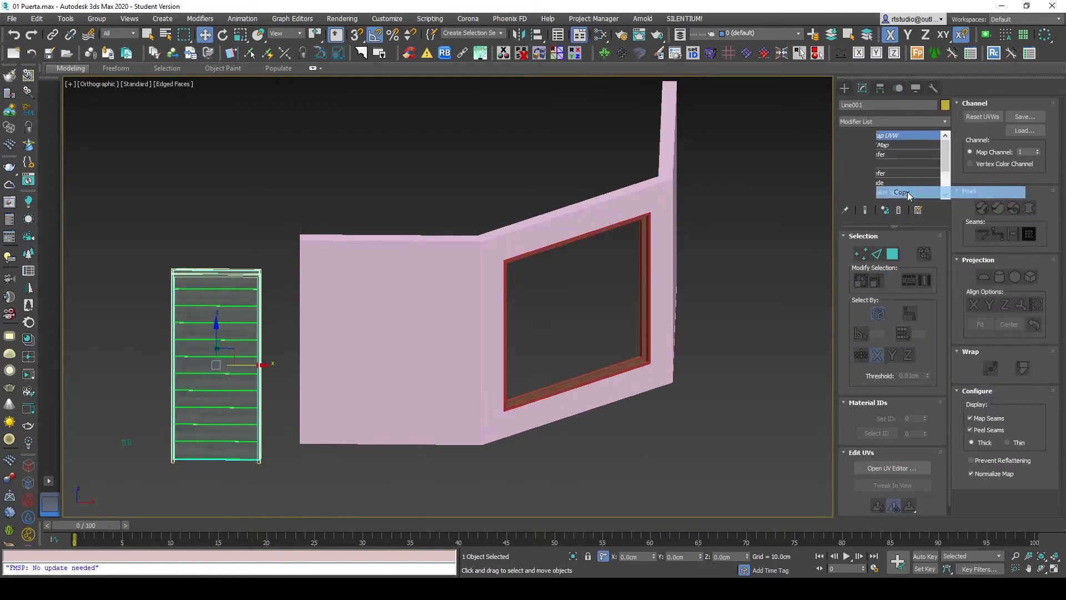
pyautogui.click(645, 259)
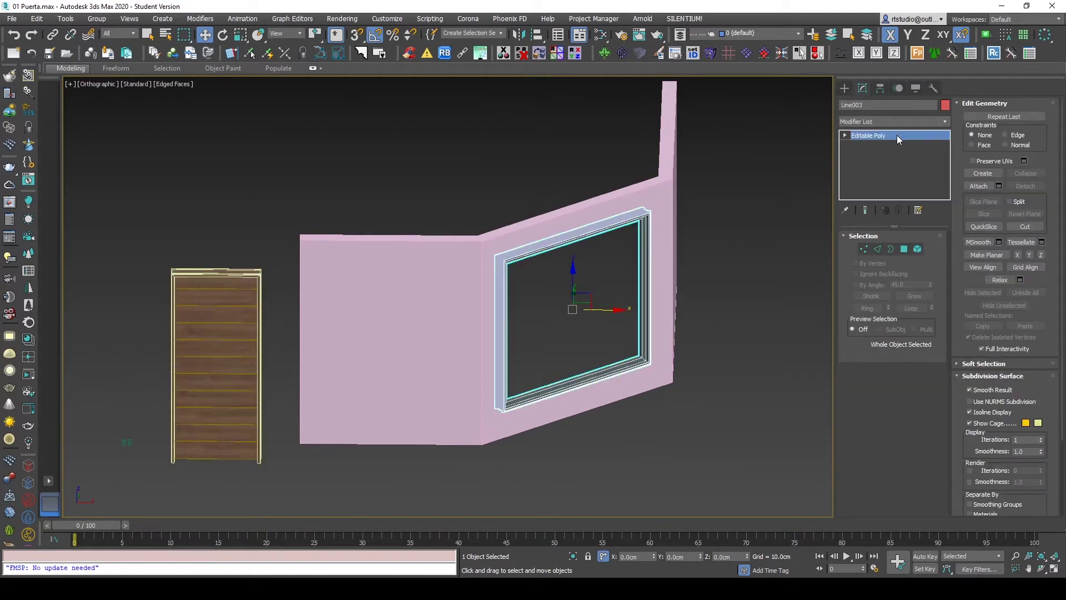
pyautogui.rightClick(897, 135)
pyautogui.click(893, 151)
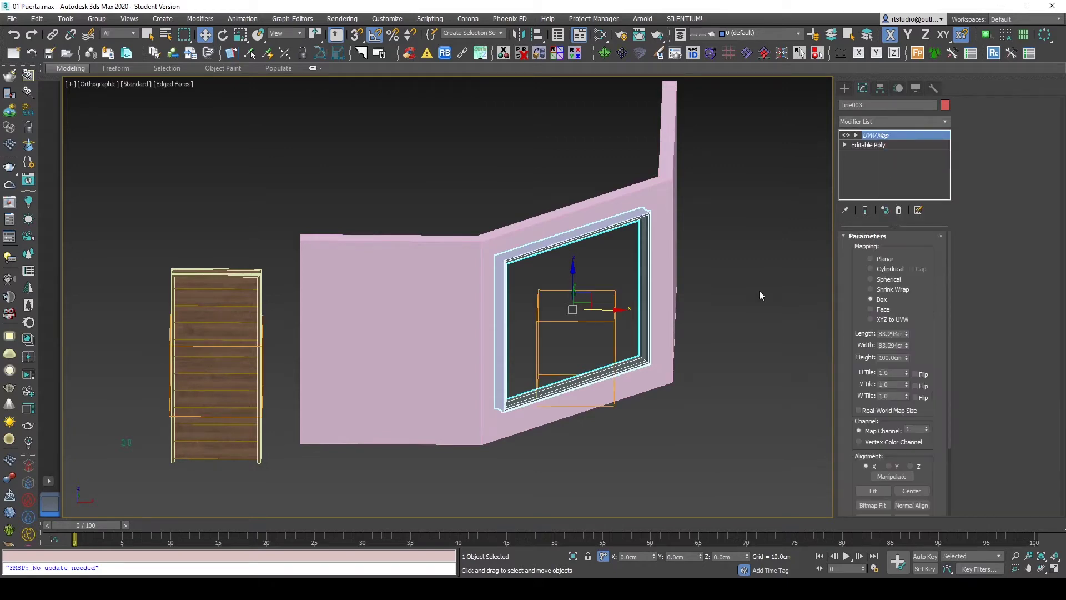
pyautogui.click(707, 349)
pyautogui.scroll(5, 708, 349)
pyautogui.scroll(1, 667, 355)
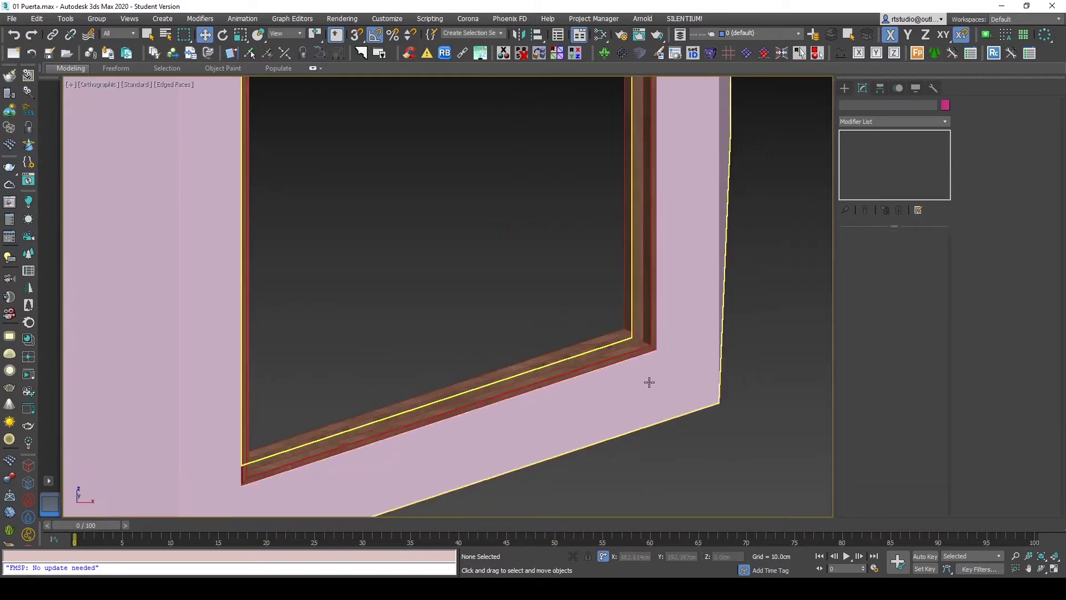
pyautogui.scroll(3, 599, 374)
pyautogui.scroll(2, 688, 266)
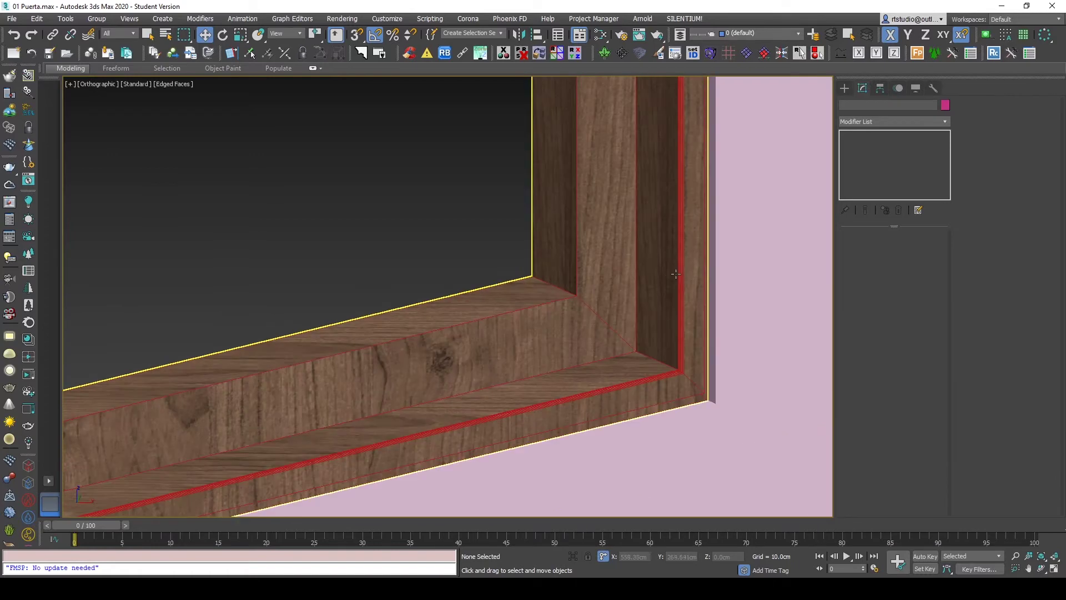
# Step: Adjust the frame's Box UVW Map gizmo in the Top view
pyautogui.click(583, 396)
pyautogui.scroll(-3, 640, 323)
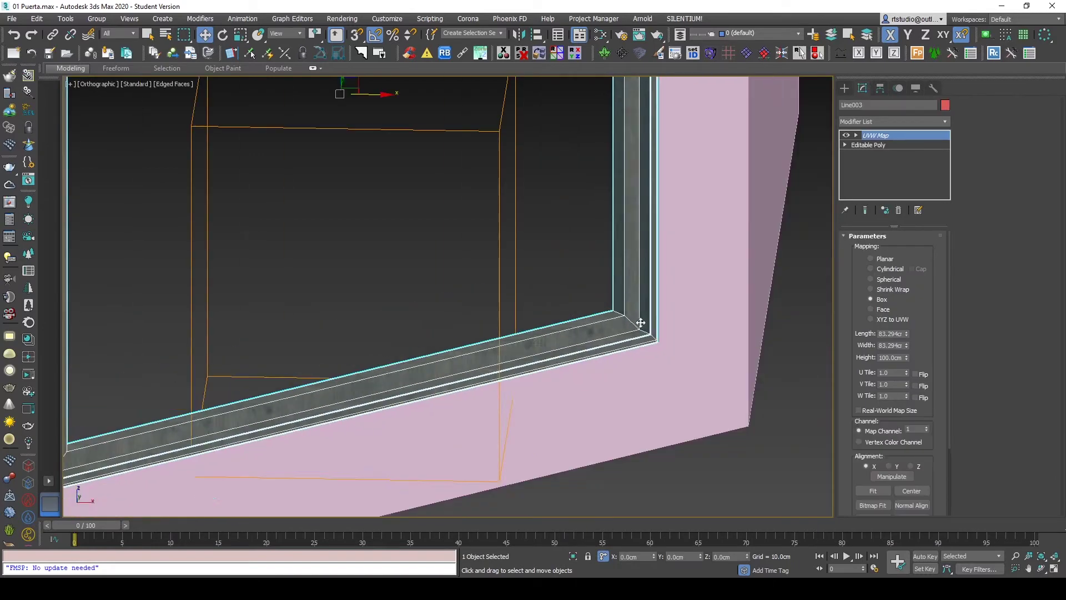
pyautogui.scroll(-3, 630, 362)
pyautogui.moveTo(630, 362)
pyautogui.keyDown('alt'); pyautogui.mouseDown(button='middle')
pyautogui.moveTo(556, 356)
pyautogui.moveTo(630, 347)
pyautogui.moveTo(637, 357)
pyautogui.mouseUp(button='middle'); pyautogui.keyUp('alt')
pyautogui.scroll(2, 637, 357)
pyautogui.scroll(1, 632, 346)
pyautogui.scroll(2, 637, 350)
pyautogui.scroll(-4, 637, 349)
pyautogui.click(856, 135)
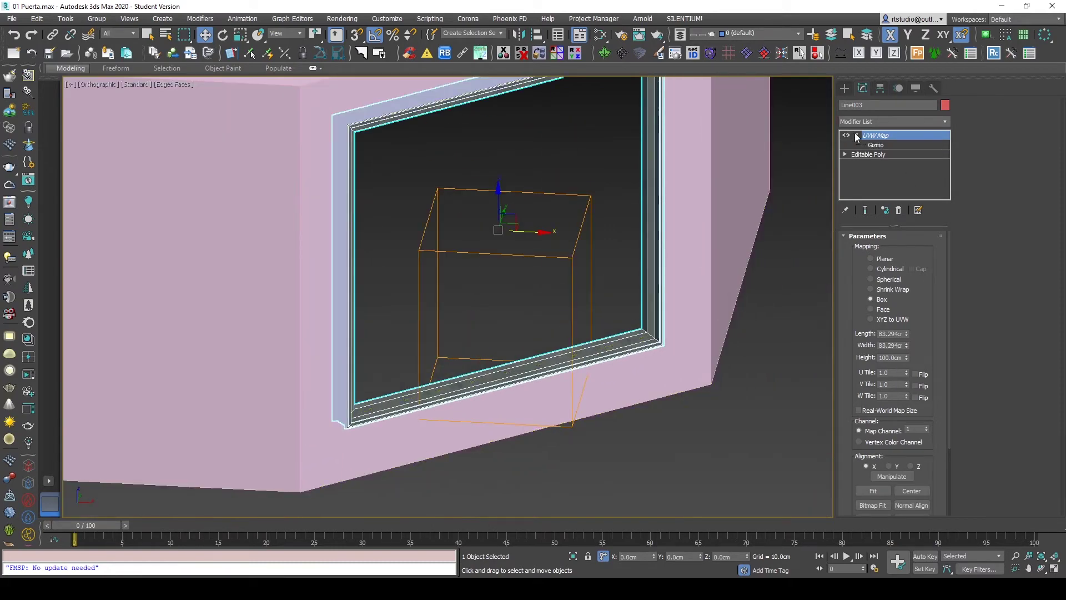
pyautogui.press('F3')
pyautogui.press('t')
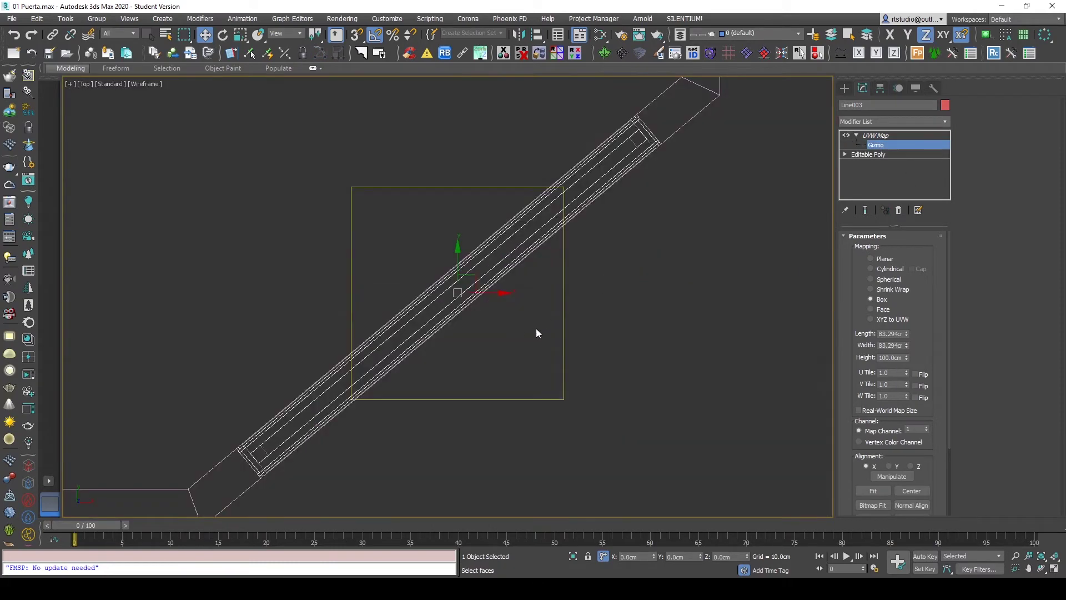
pyautogui.click(845, 88)
# Step: Return to the shaded perspective view and check the wood grain on the frame
pyautogui.moveTo(701, 302)
pyautogui.keyDown('alt'); pyautogui.mouseDown(button='middle')
pyautogui.moveTo(671, 252)
pyautogui.moveTo(682, 301)
pyautogui.mouseUp(button='middle'); pyautogui.keyUp('alt')
pyautogui.press('F3')
pyautogui.scroll(-3, 643, 376)
pyautogui.scroll(-2, 648, 362)
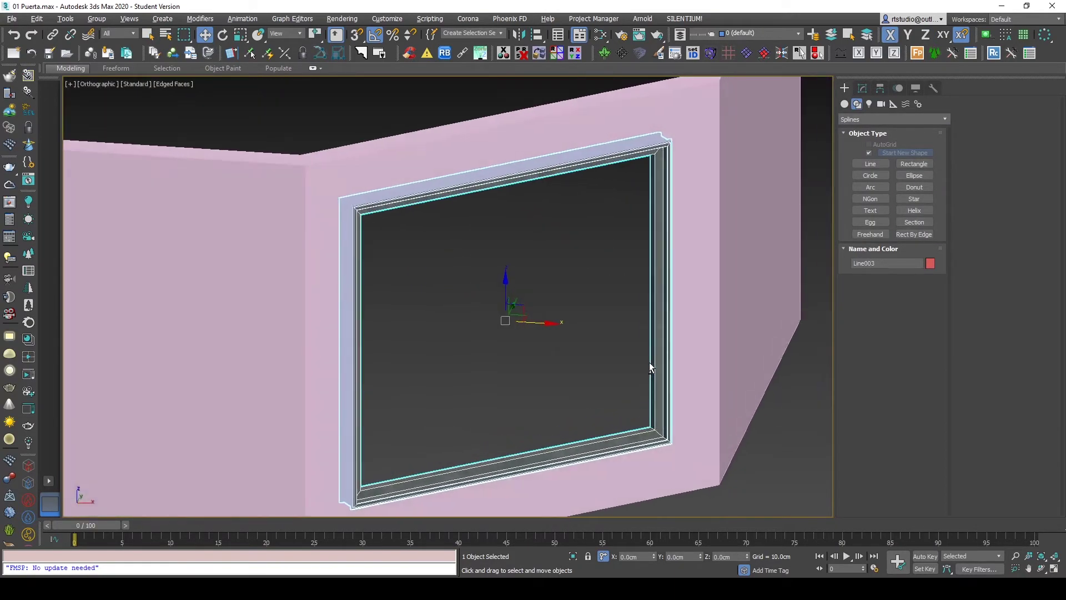
pyautogui.keyDown('alt'); pyautogui.moveTo(650, 417); pyautogui.dragTo(653, 381, button='middle'); pyautogui.keyUp('alt')
pyautogui.scroll(2, 638, 402)
pyautogui.scroll(1, 647, 411)
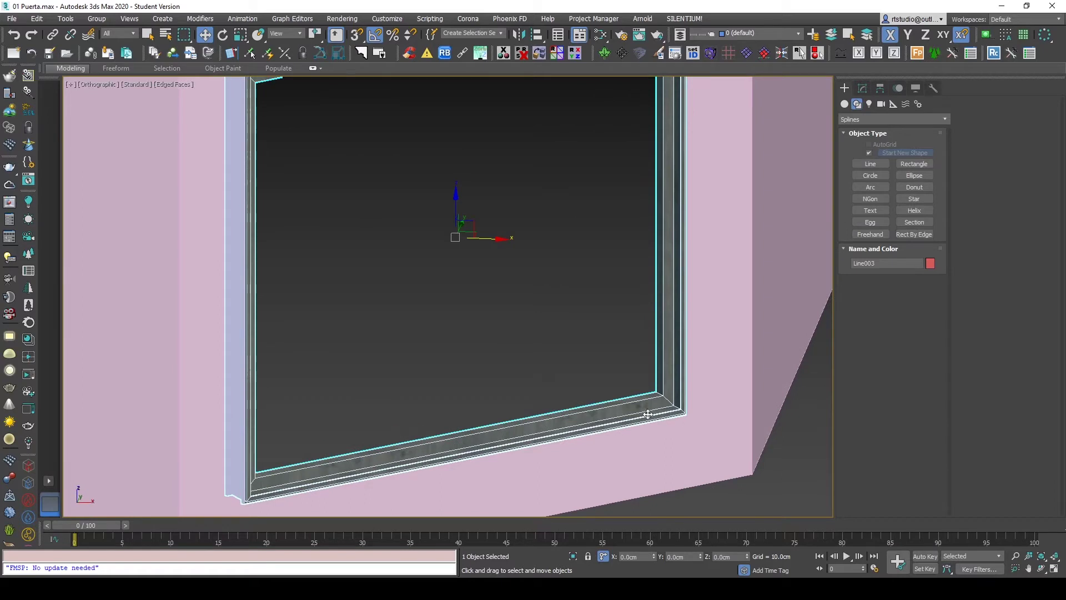
pyautogui.click(622, 375)
pyautogui.click(635, 400)
# Step: Add an Unwrap UVW modifier to the window frame and open the UV Editor
pyautogui.rightClick(635, 408)
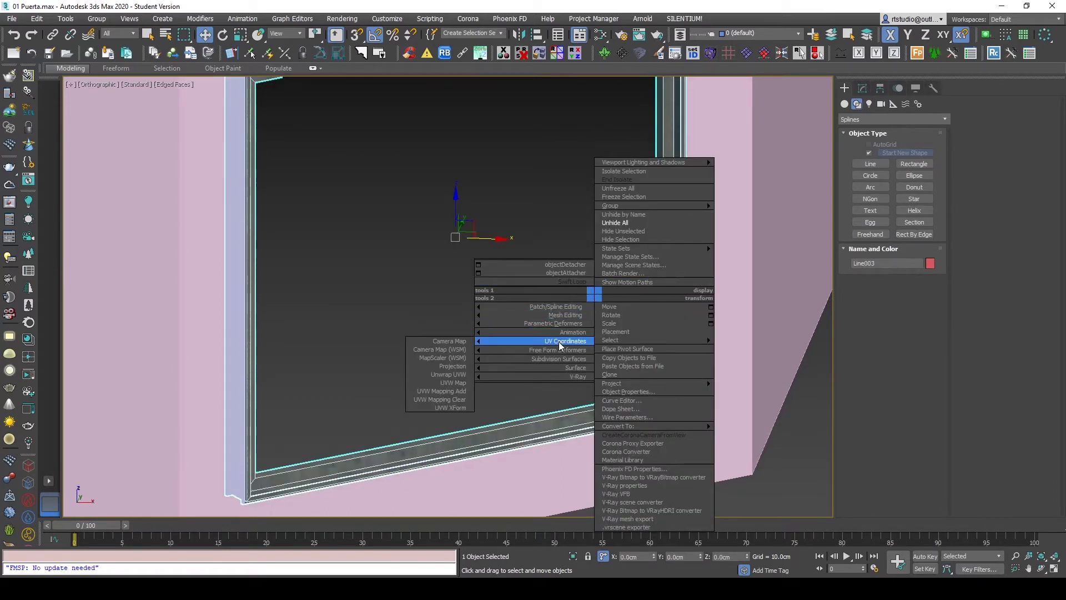
pyautogui.click(452, 380)
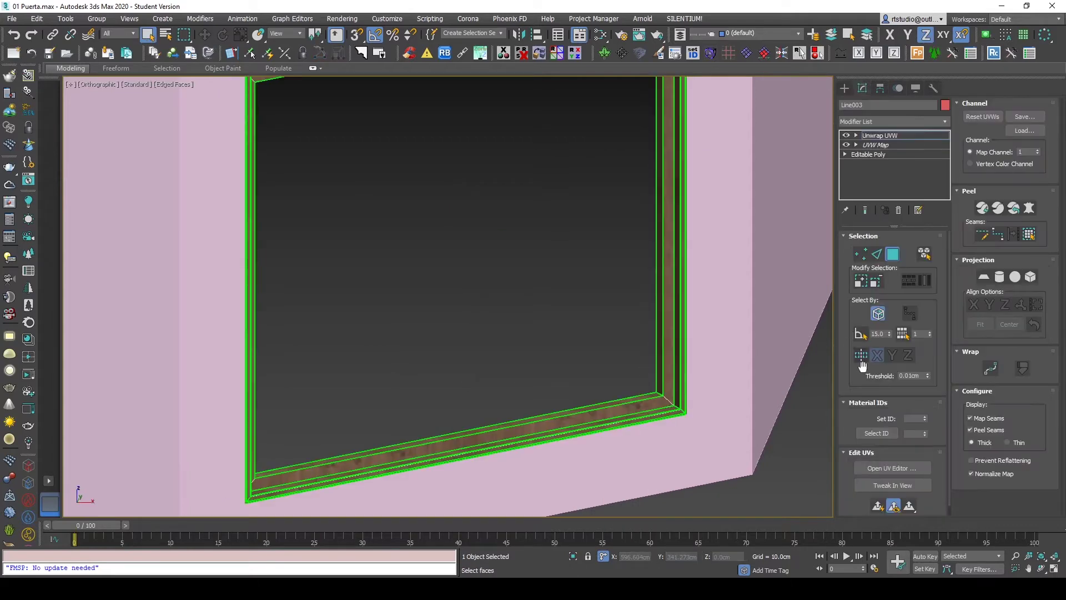
pyautogui.click(901, 469)
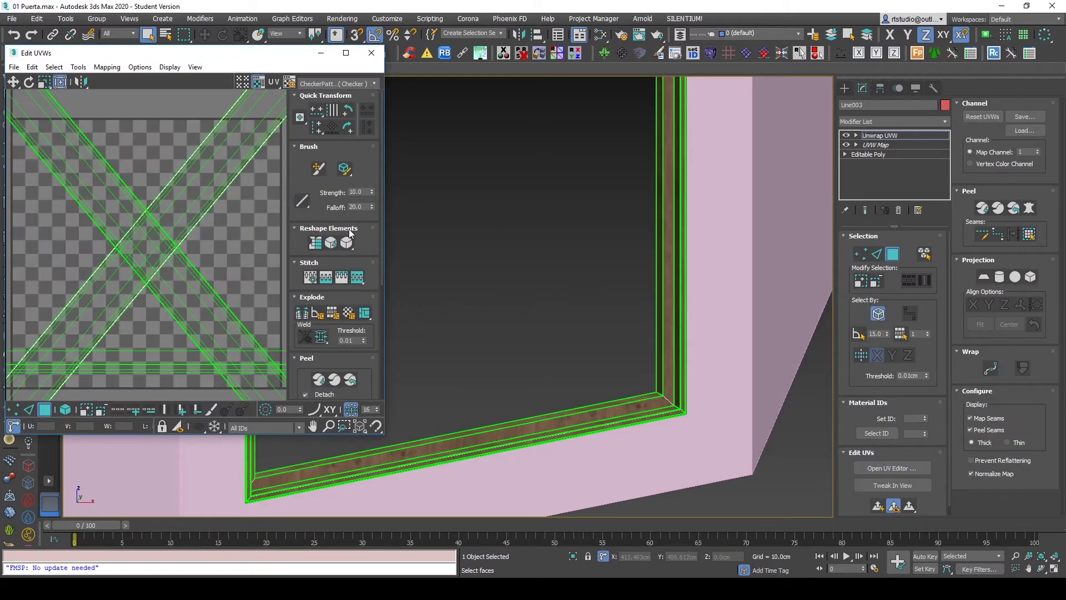
pyautogui.moveTo(235, 61); pyautogui.dragTo(727, 133)
pyautogui.scroll(2, 381, 306)
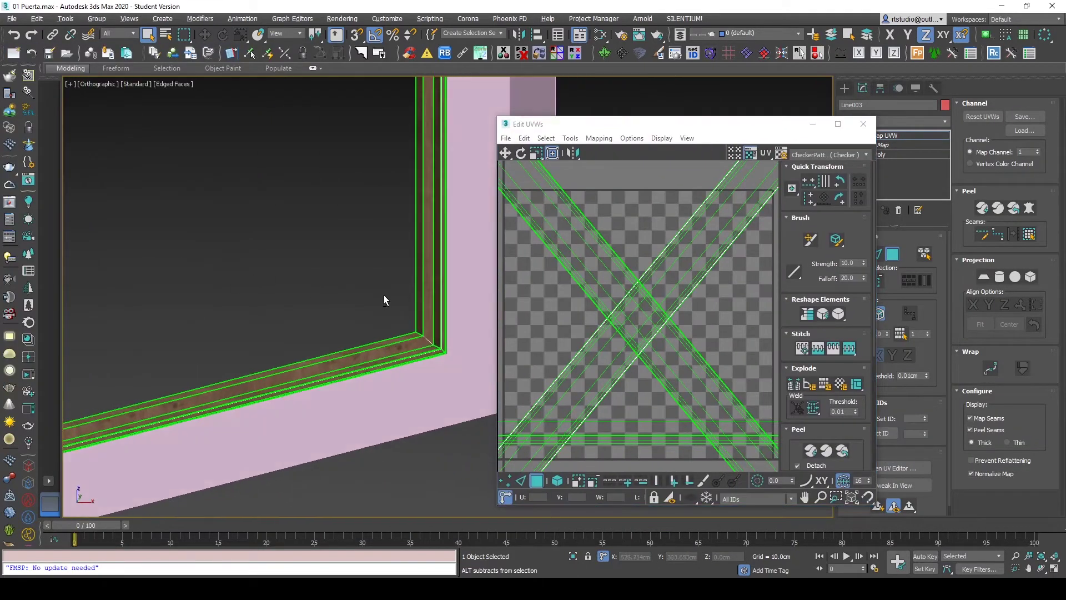
pyautogui.scroll(2, 389, 297)
pyautogui.scroll(-4, 673, 314)
pyautogui.scroll(-3, 673, 314)
pyautogui.scroll(2, 687, 316)
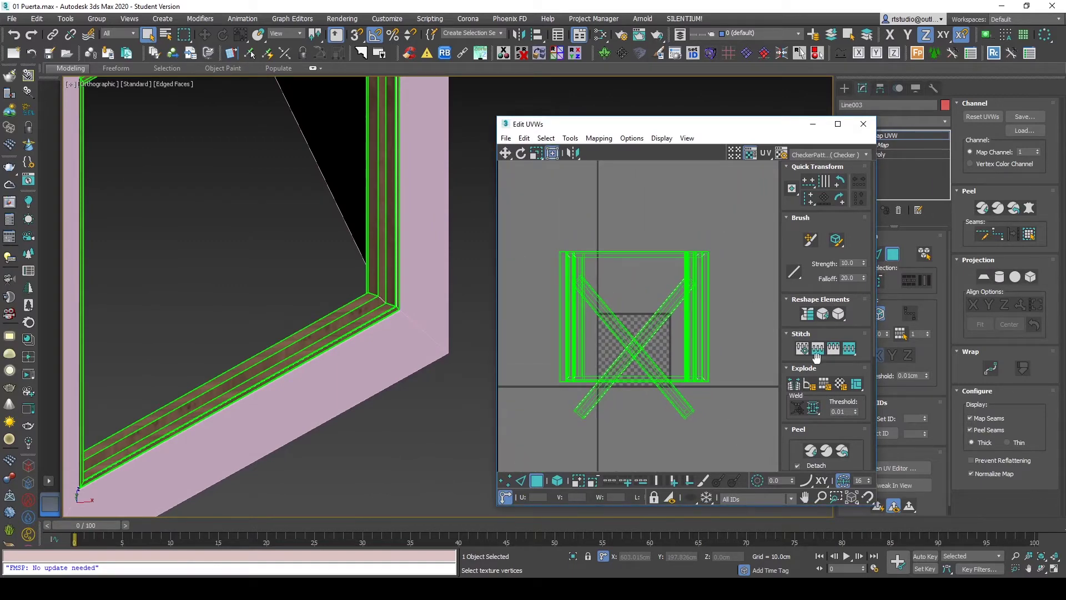
# Step: Pack the frame's UV shells into a tidy layout with the Pack tool
pyautogui.click(799, 217)
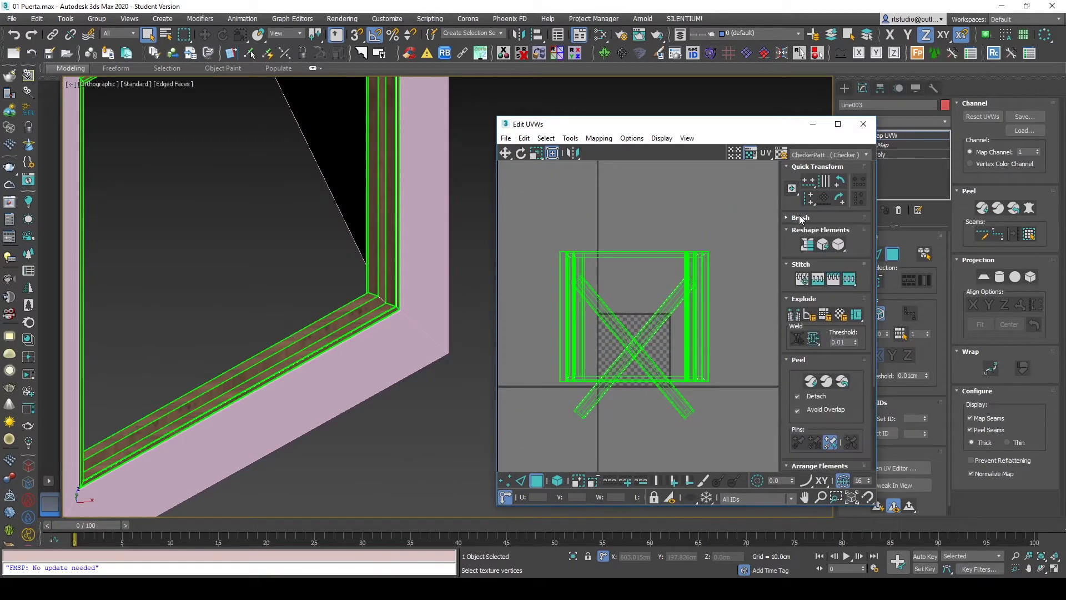
pyautogui.click(799, 359)
pyautogui.click(815, 394)
pyautogui.scroll(-3, 639, 350)
pyautogui.moveTo(639, 349); pyautogui.dragTo(654, 349, button='middle')
pyautogui.scroll(-2, 655, 348)
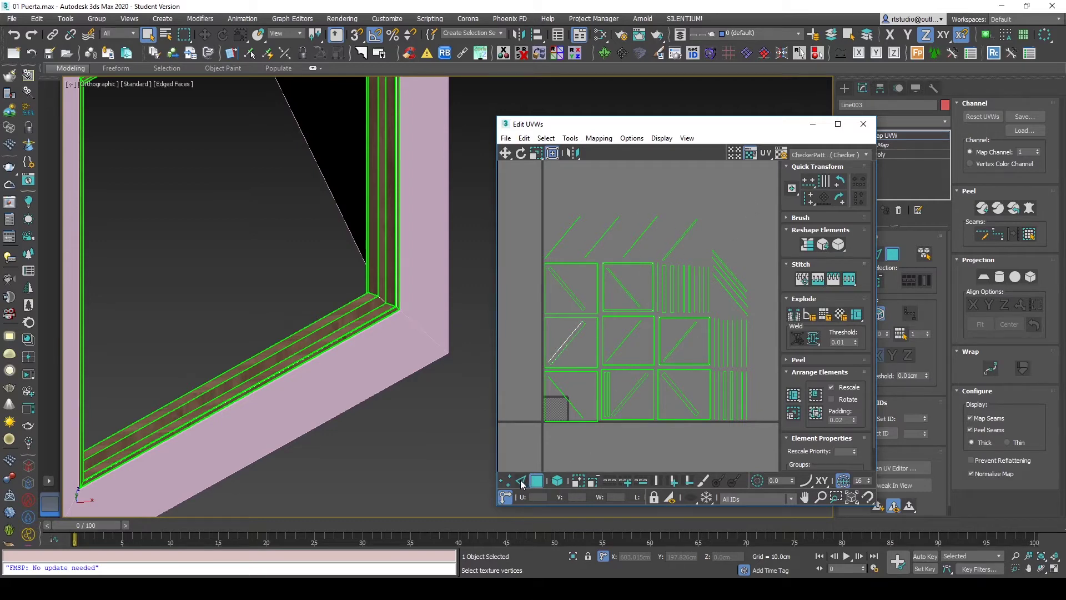
pyautogui.scroll(2, 567, 448)
pyautogui.scroll(2, 571, 415)
# Step: Select a group of UV shells in polygon mode, rotate them 90°, and repack
pyautogui.moveTo(609, 443); pyautogui.dragTo(600, 254)
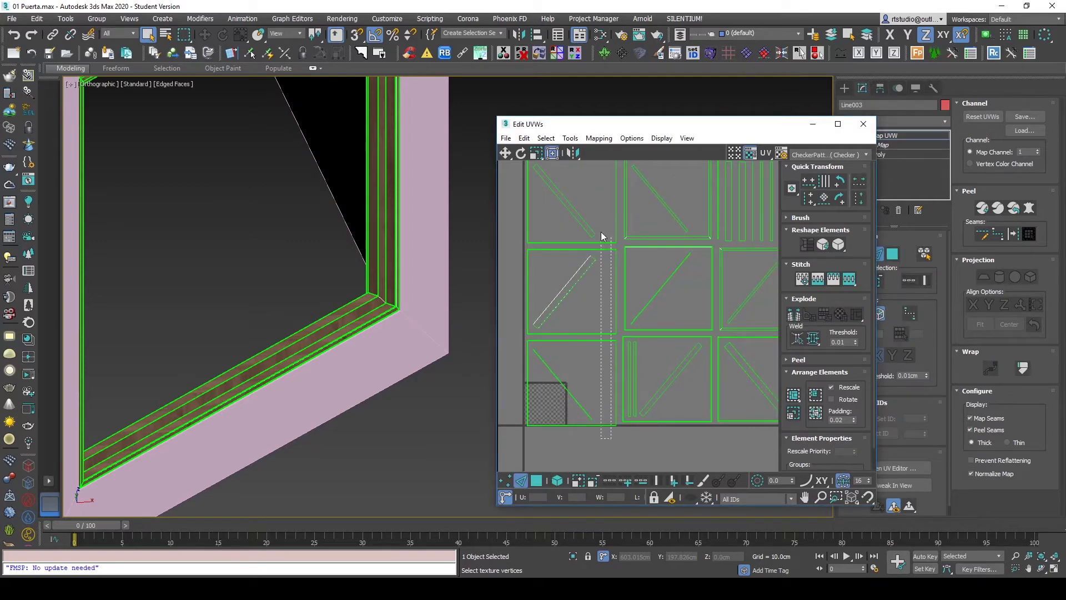
pyautogui.press('3')
pyautogui.scroll(-2, 635, 398)
pyautogui.scroll(-2, 635, 398)
pyautogui.scroll(2, 600, 438)
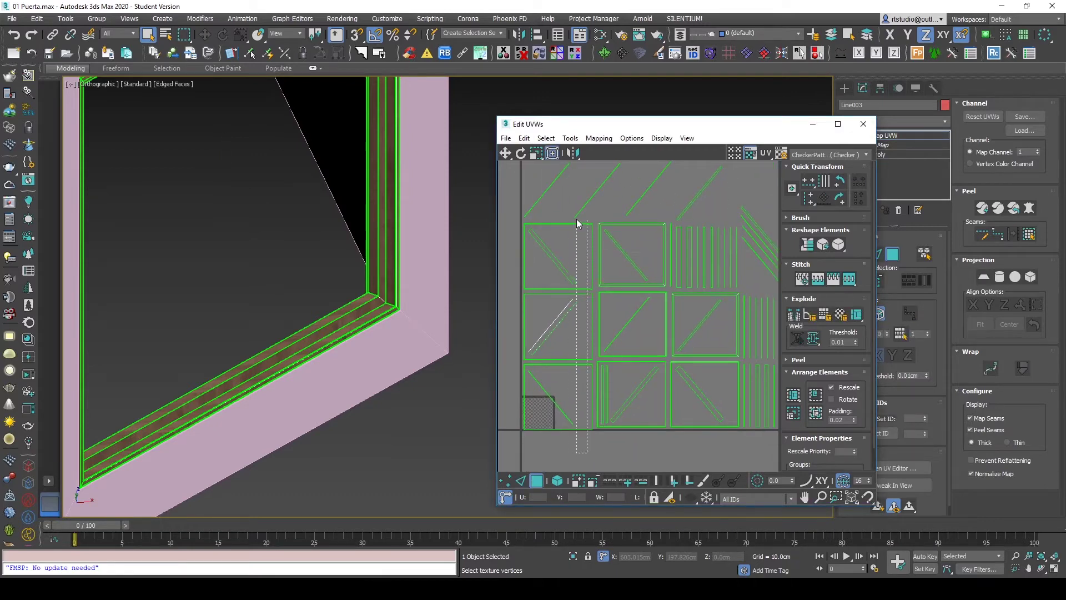
pyautogui.moveTo(578, 221); pyautogui.dragTo(598, 388)
pyautogui.keyDown('ctrl'); pyautogui.click(639, 364); pyautogui.keyUp('ctrl')
pyautogui.keyDown('ctrl'); pyautogui.moveTo(661, 216); pyautogui.dragTo(616, 220); pyautogui.keyUp('ctrl')
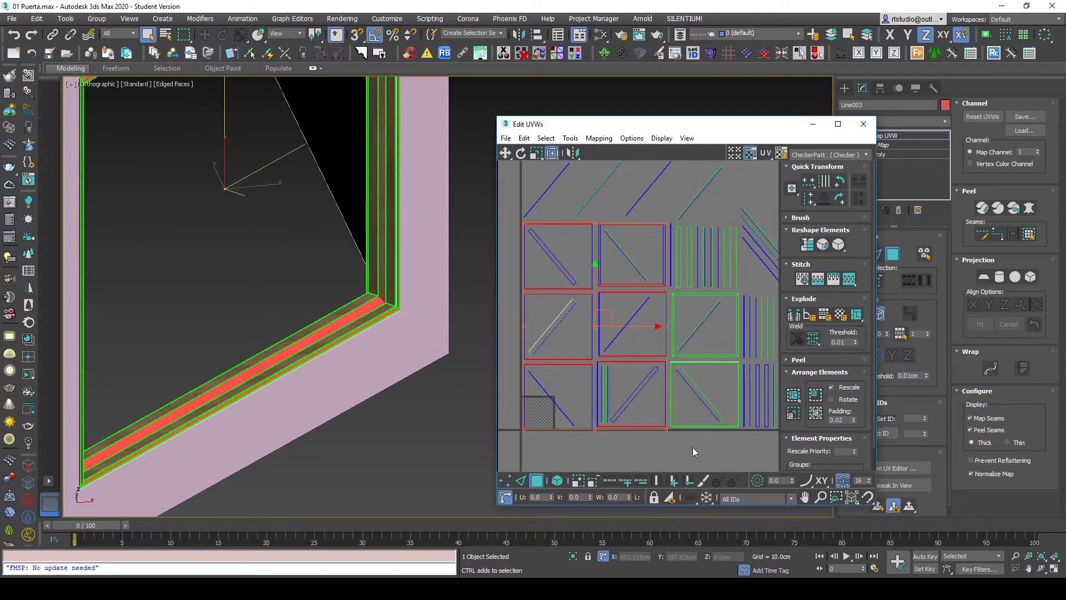
pyautogui.keyDown('ctrl'); pyautogui.moveTo(718, 297); pyautogui.dragTo(743, 282); pyautogui.keyUp('ctrl')
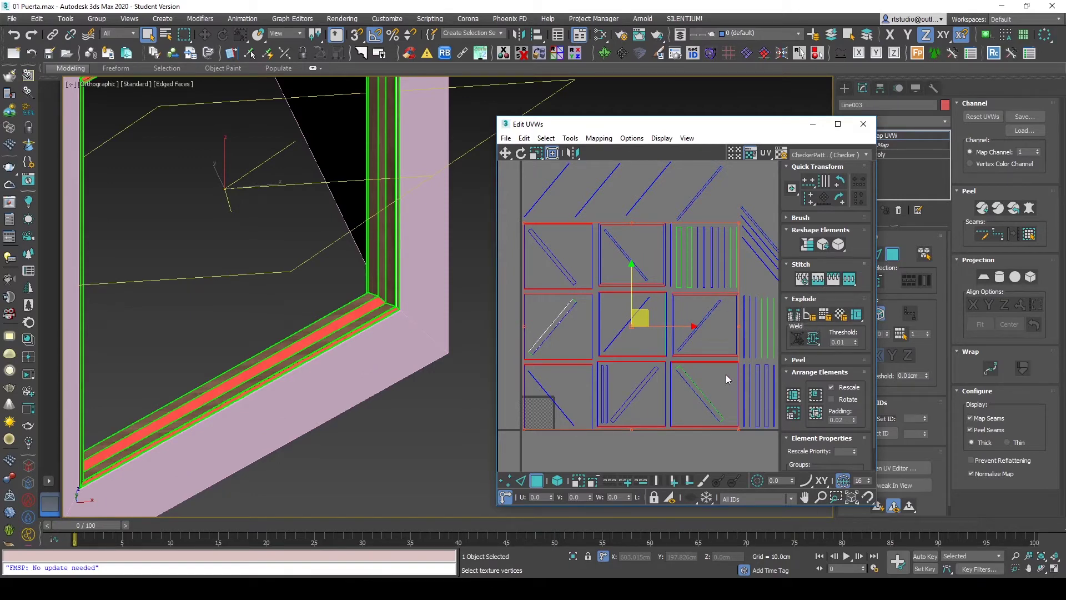
pyautogui.click(839, 182)
pyautogui.click(816, 394)
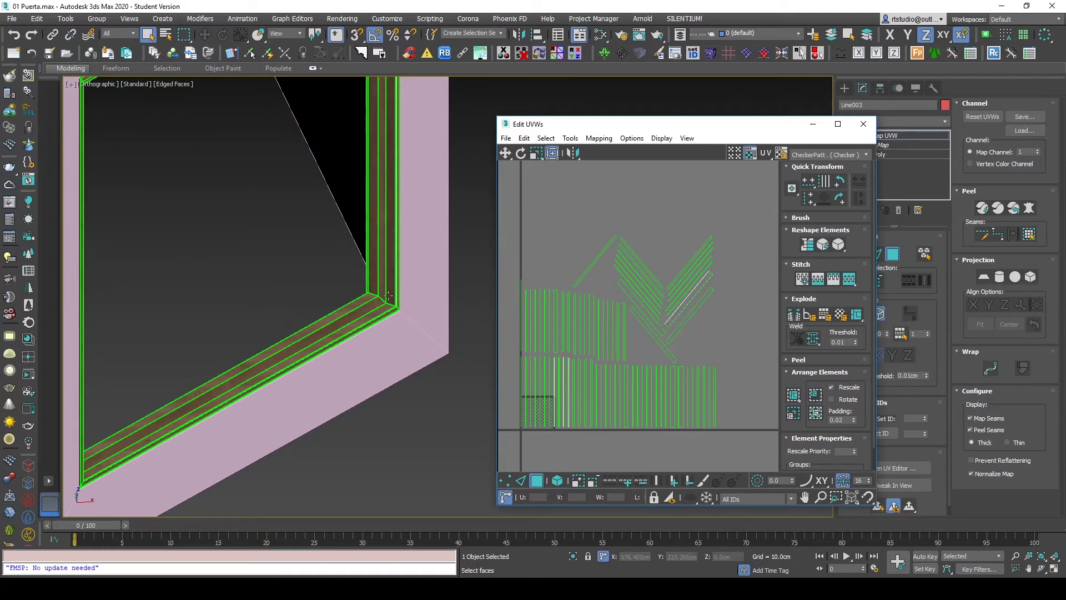
# Step: Turn off Edged Faces with F4 and disable the Map Seams display on the frame
pyautogui.scroll(5, 391, 332)
pyautogui.scroll(4, 411, 326)
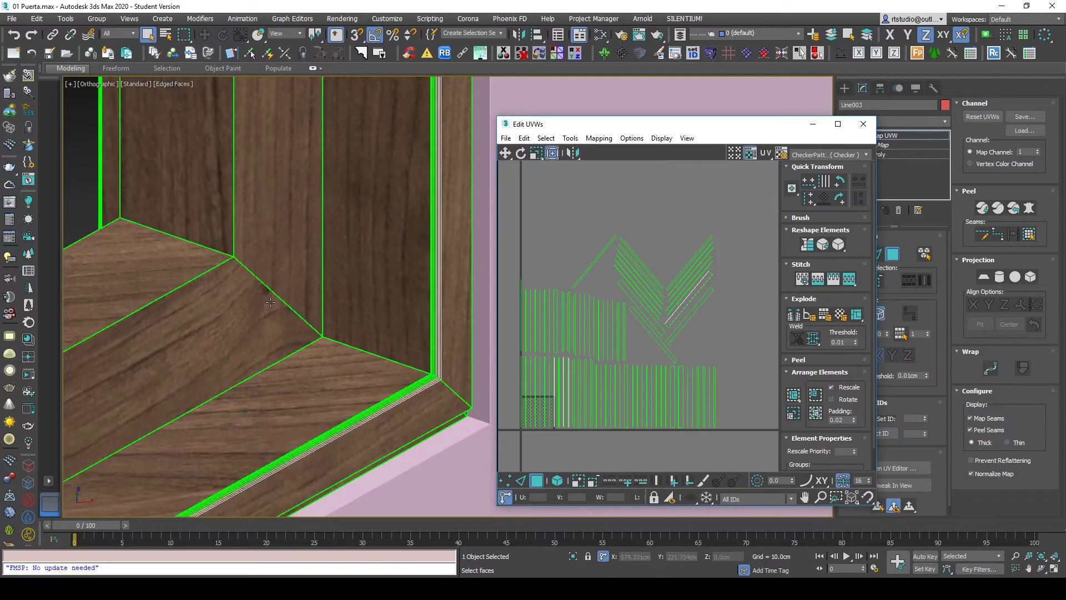
pyautogui.scroll(-3, 271, 300)
pyautogui.moveTo(271, 300)
pyautogui.keyDown('alt'); pyautogui.mouseDown(button='middle')
pyautogui.moveTo(321, 294)
pyautogui.moveTo(251, 330)
pyautogui.mouseUp(button='middle'); pyautogui.keyUp('alt')
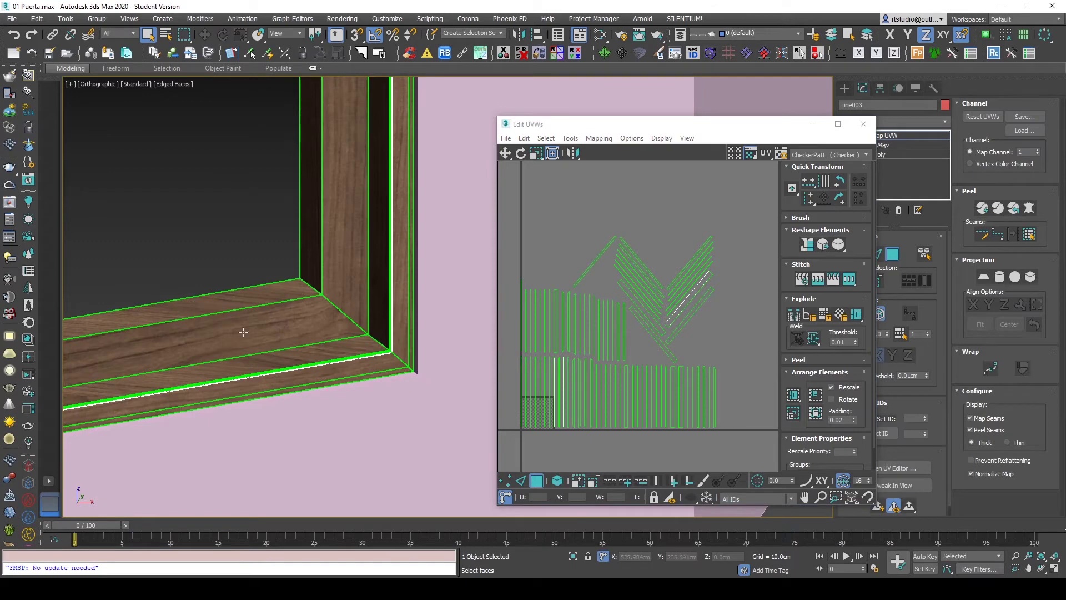
pyautogui.press('F4')
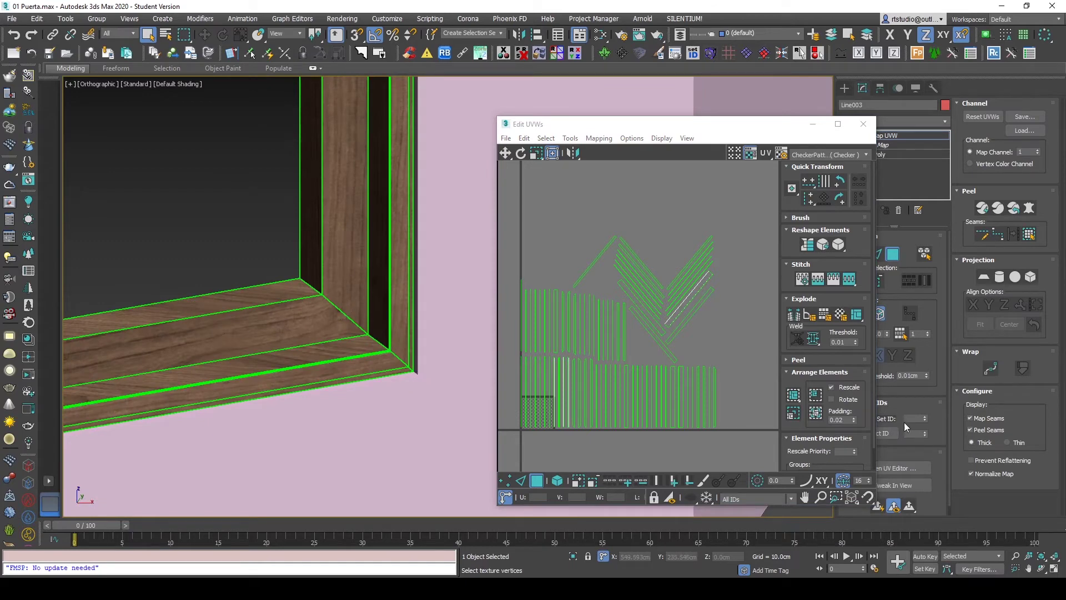
pyautogui.moveTo(745, 140); pyautogui.dragTo(691, 104)
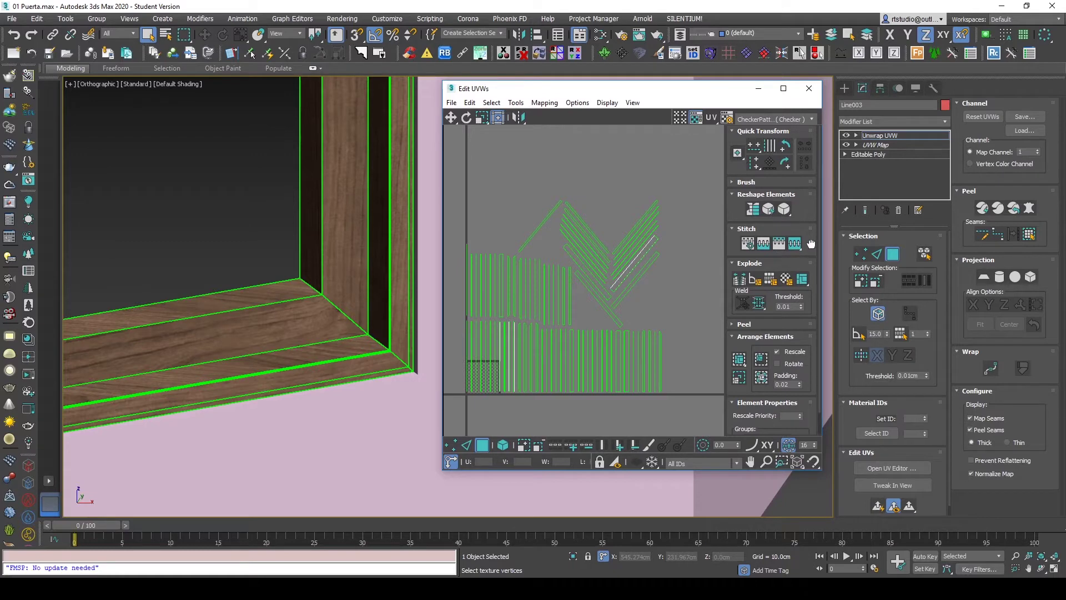
pyautogui.scroll(-1, 811, 246)
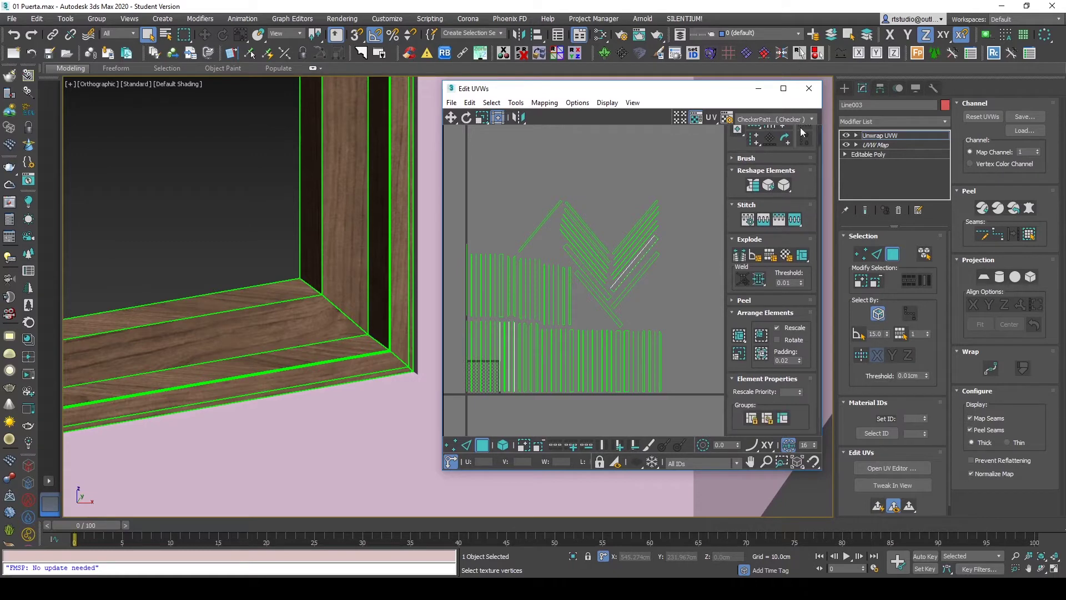
pyautogui.click(986, 420)
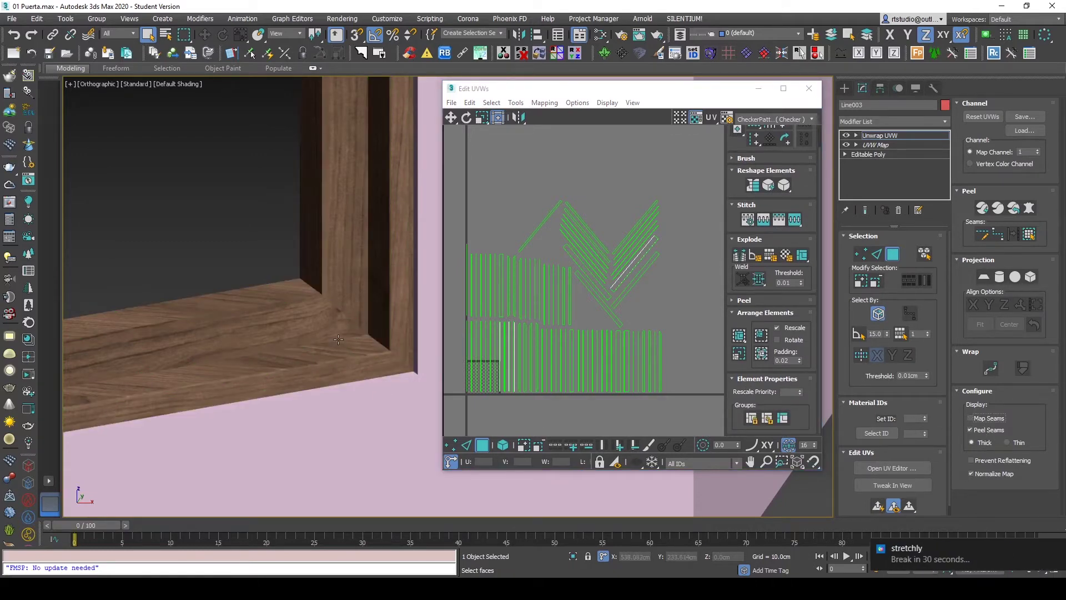
# Step: Orbit to inspect the frame's wood and pause the break reminder notification
pyautogui.keyDown('alt'); pyautogui.moveTo(346, 336); pyautogui.dragTo(355, 311, button='middle'); pyautogui.keyUp('alt')
pyautogui.click(1056, 550)
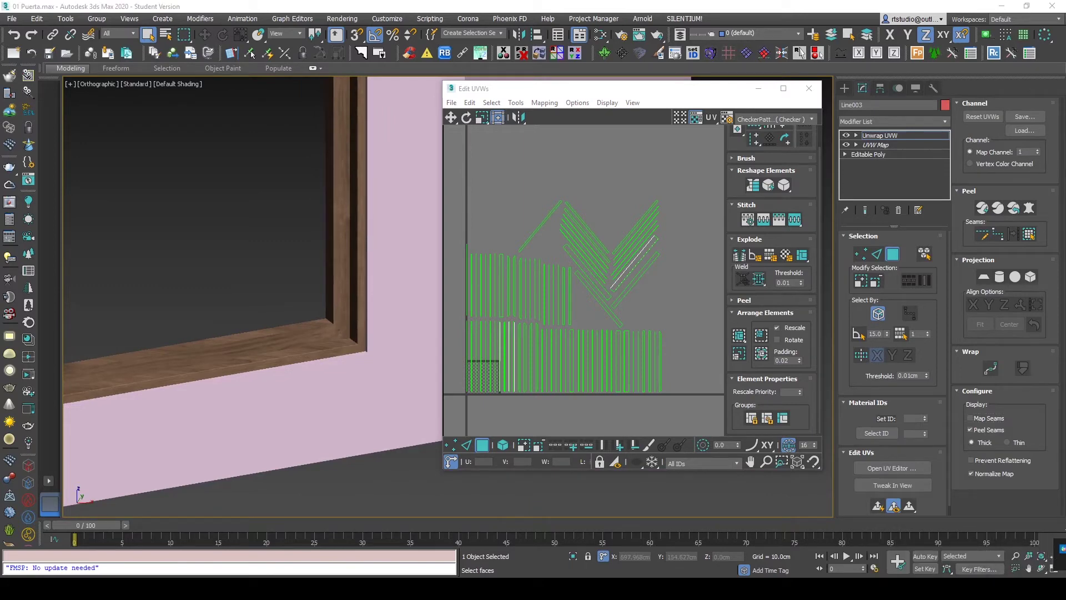
pyautogui.rightClick(922, 588)
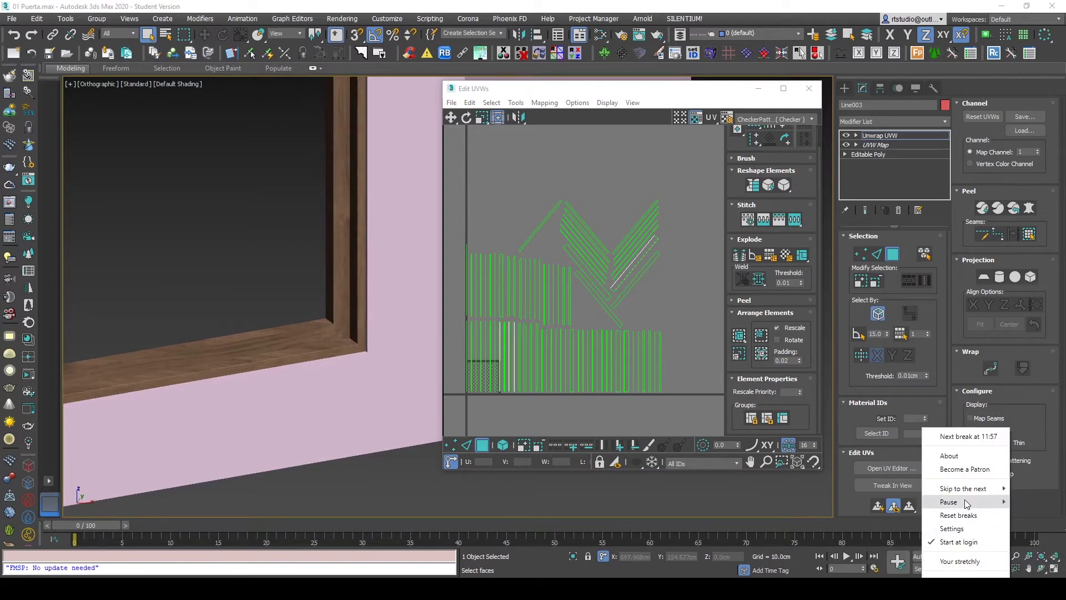
pyautogui.click(899, 506)
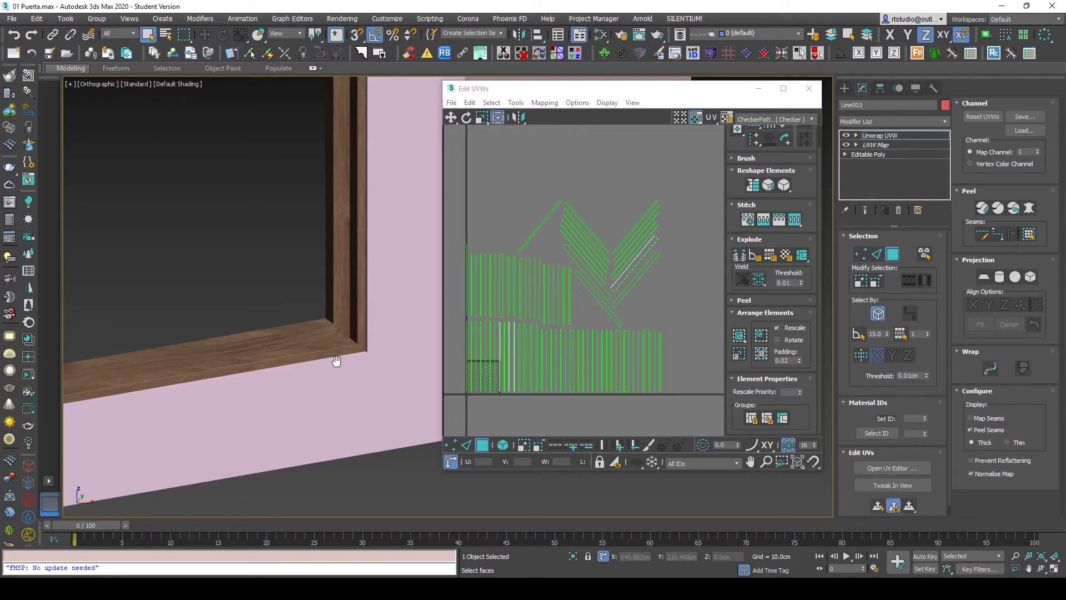
pyautogui.scroll(5, 348, 343)
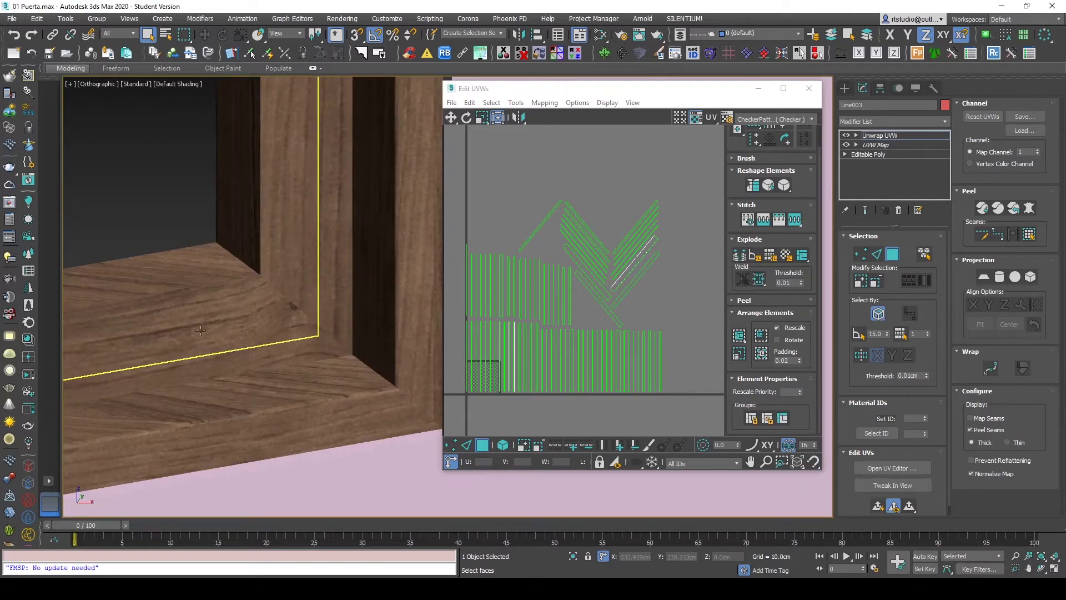
pyautogui.scroll(-6, 200, 331)
# Step: Switch to the Top view and pan across the wall and window frame
pyautogui.moveTo(200, 331)
pyautogui.keyDown('alt'); pyautogui.mouseDown(button='middle')
pyautogui.moveTo(268, 292)
pyautogui.moveTo(273, 322)
pyautogui.moveTo(311, 320)
pyautogui.mouseUp(button='middle'); pyautogui.keyUp('alt')
pyautogui.hotkey('shift', 'z')
pyautogui.press('t')
pyautogui.moveTo(400, 330); pyautogui.dragTo(235, 284, button='middle')
pyautogui.scroll(-2, 236, 284)
pyautogui.scroll(5, 71, 377)
pyautogui.moveTo(71, 376)
pyautogui.mouseDown(button='middle')
pyautogui.moveTo(253, 343)
pyautogui.moveTo(349, 258)
pyautogui.mouseUp(button='middle')
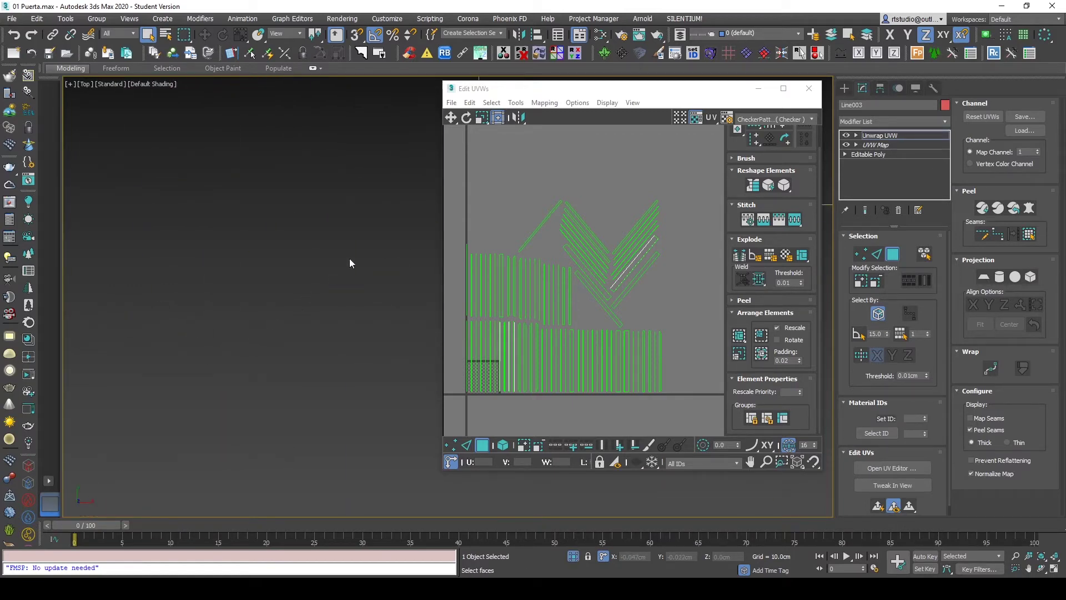
# Step: Reopen the wood frame's UV Editor from the Modify panel, enlarged to show all packed shells
pyautogui.click(844, 89)
pyautogui.click(319, 295)
pyautogui.click(380, 332)
pyautogui.click(862, 88)
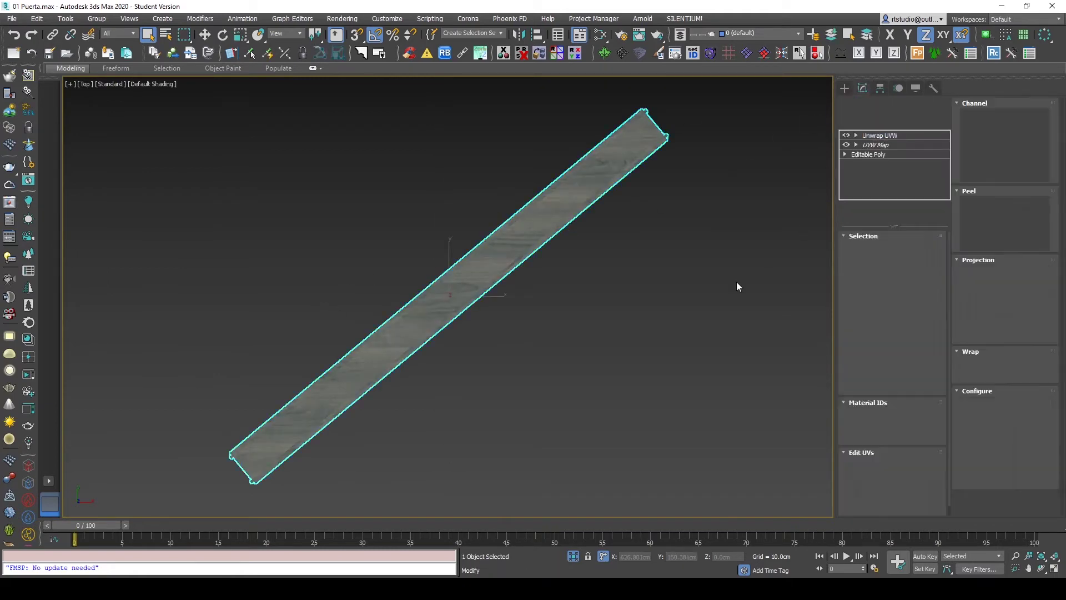
pyautogui.click(901, 465)
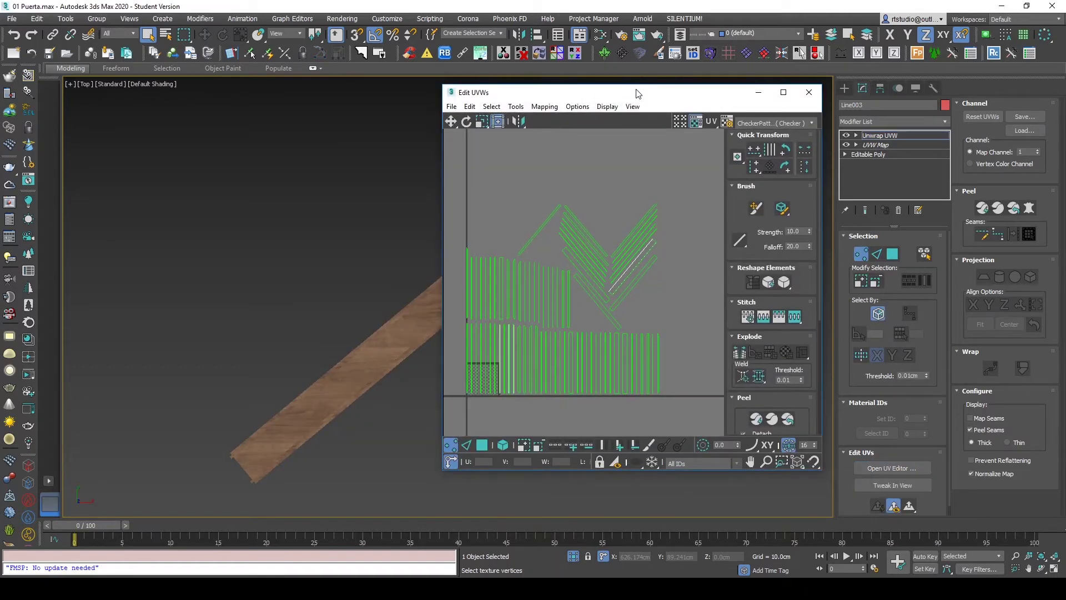
pyautogui.moveTo(637, 90); pyautogui.dragTo(645, 84)
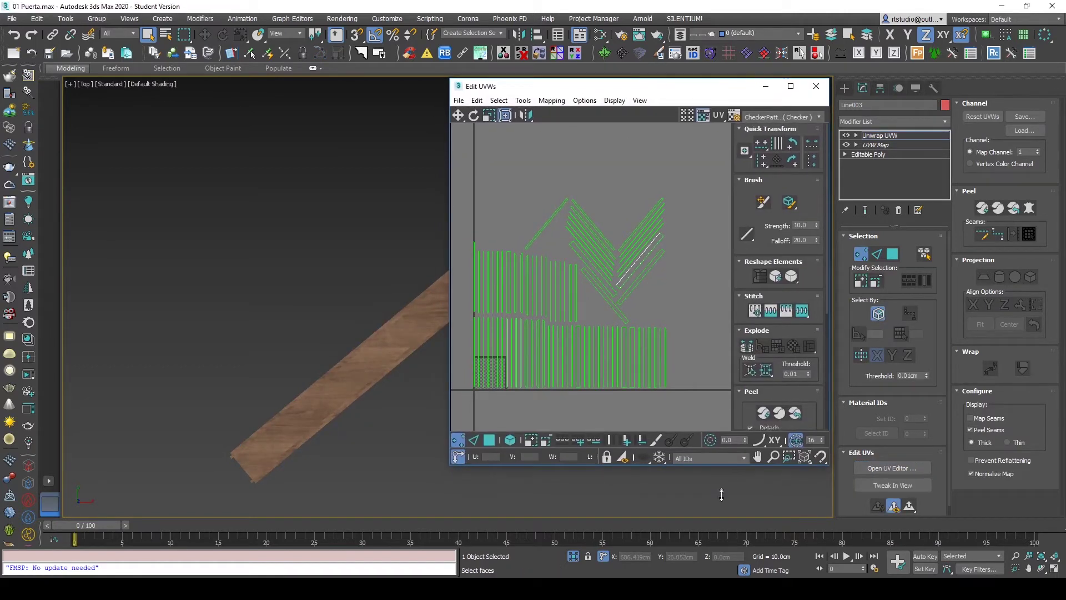
pyautogui.moveTo(720, 470); pyautogui.dragTo(723, 514)
pyautogui.scroll(-3, 235, 276)
pyautogui.moveTo(236, 275); pyautogui.dragTo(257, 295, button='middle')
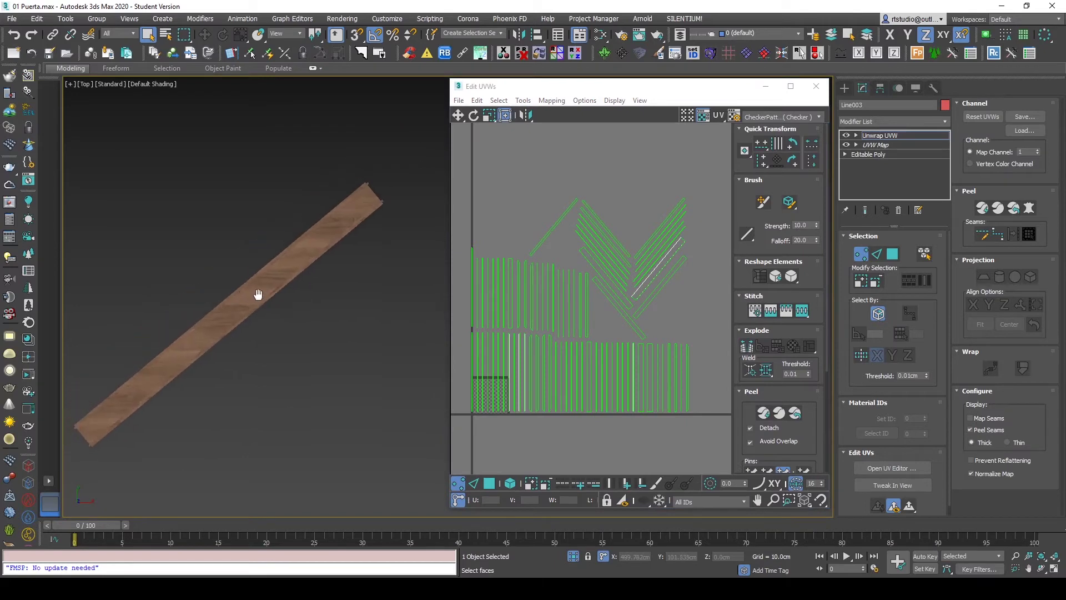
pyautogui.scroll(2, 633, 278)
pyautogui.moveTo(641, 308); pyautogui.dragTo(604, 319, button='middle')
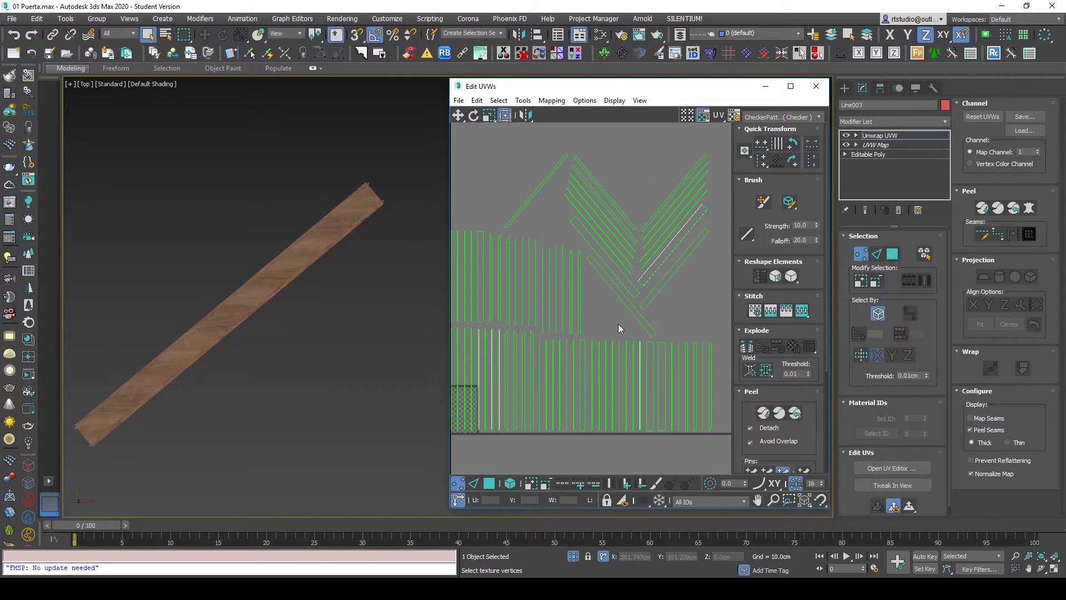
# Step: Pick an edge on the plank's UV shell and rotate the shell upright with Align to Edge
pyautogui.click(473, 483)
pyautogui.scroll(3, 652, 337)
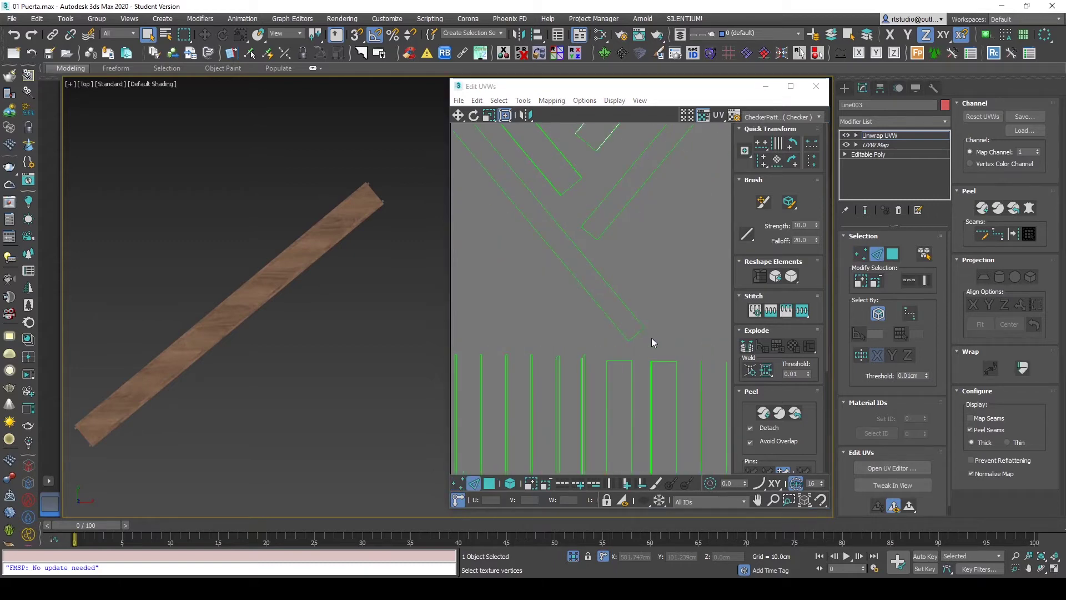
pyautogui.moveTo(636, 334); pyautogui.dragTo(635, 389, button='middle')
pyautogui.click(632, 389)
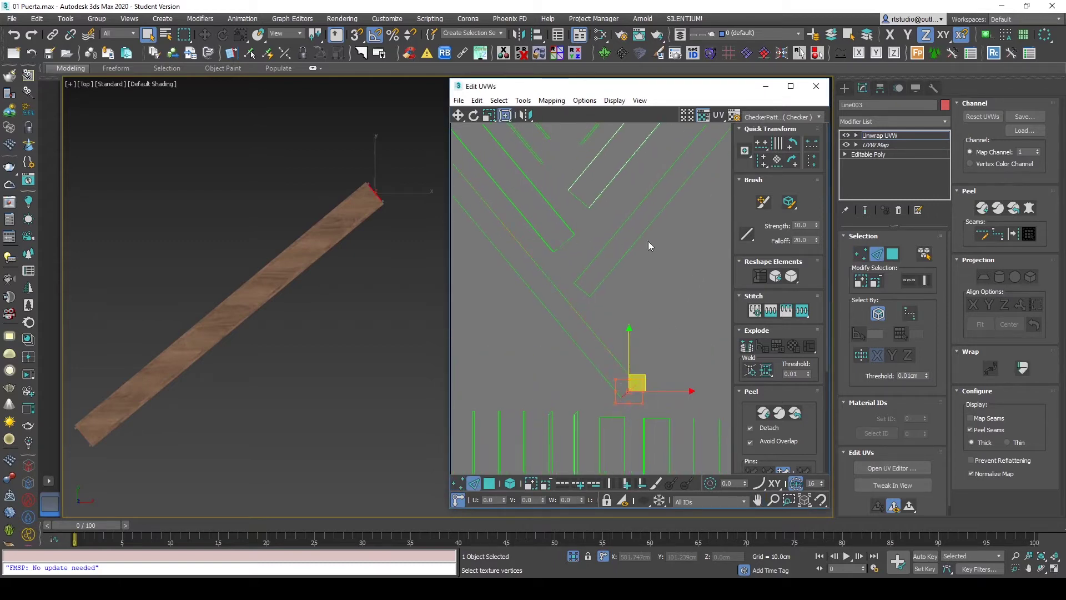
pyautogui.click(776, 166)
pyautogui.scroll(-2, 672, 359)
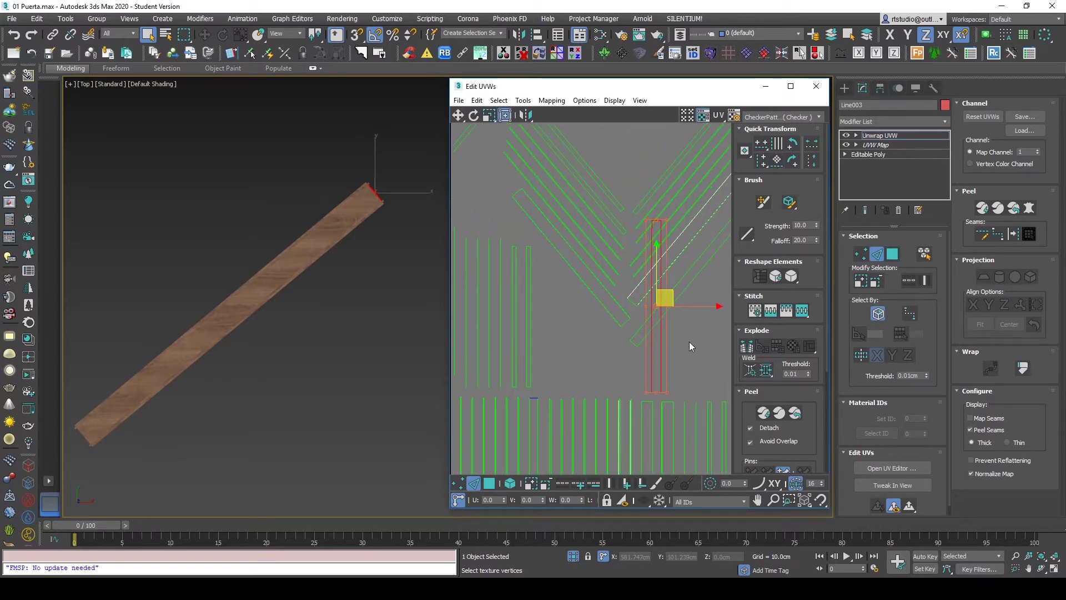
pyautogui.click(688, 341)
# Step: Select the plank's top face and rotate its diagonal UV shell to vertical
pyautogui.scroll(2, 691, 354)
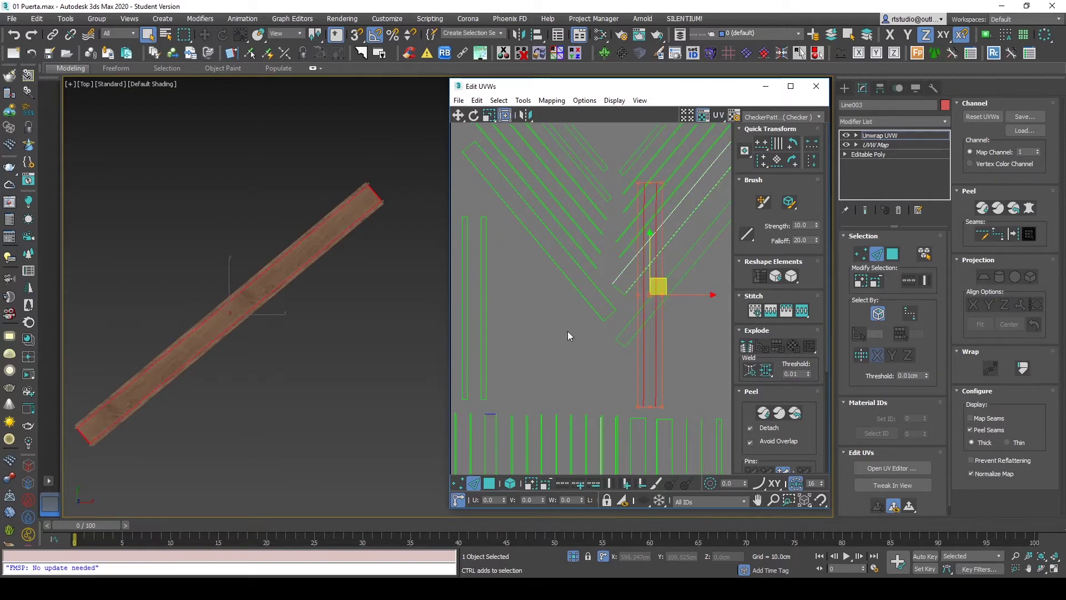
pyautogui.click(253, 298)
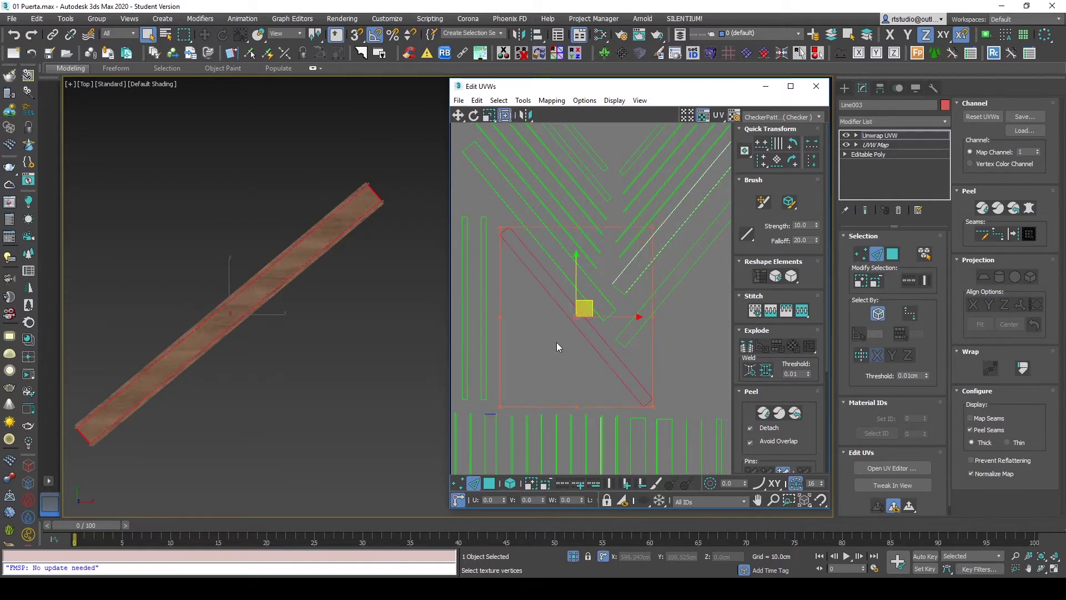
pyautogui.click(778, 162)
pyautogui.click(638, 387)
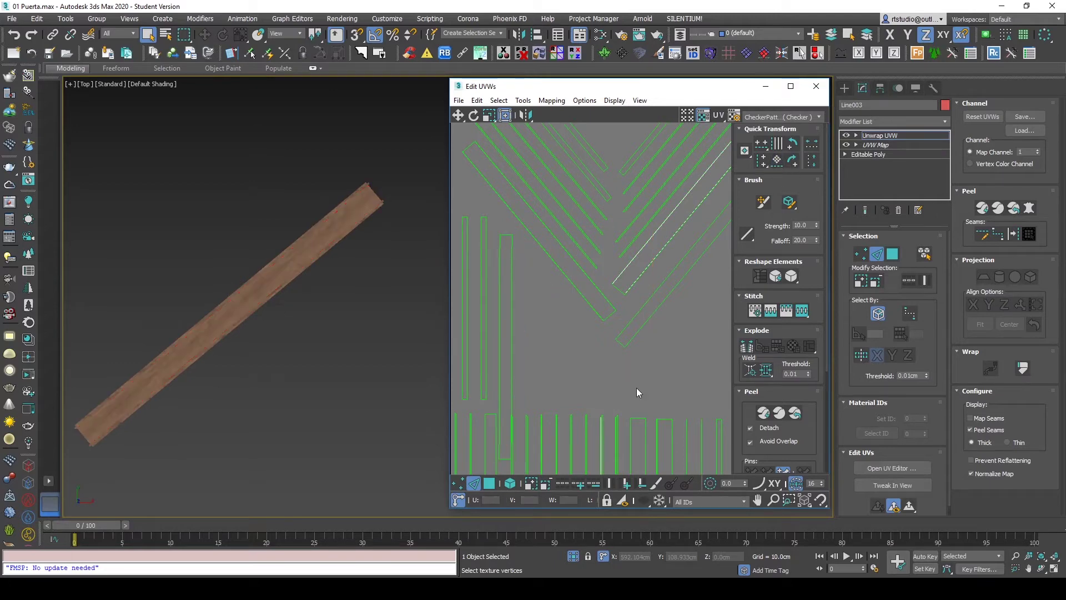
pyautogui.scroll(2, 355, 212)
pyautogui.scroll(3, 285, 246)
pyautogui.scroll(-2, 287, 251)
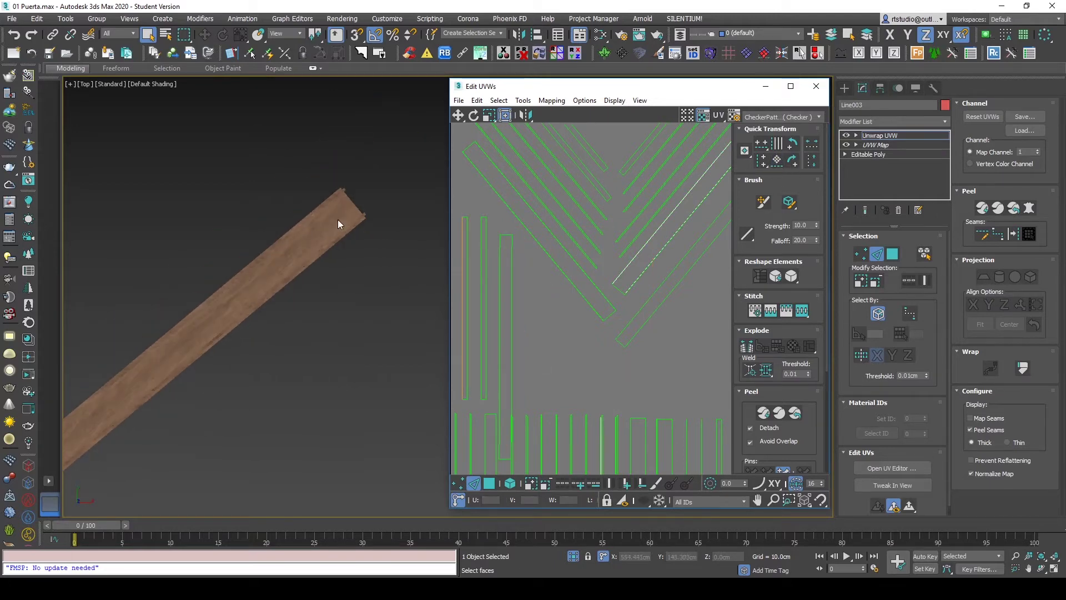
pyautogui.scroll(-2, 283, 323)
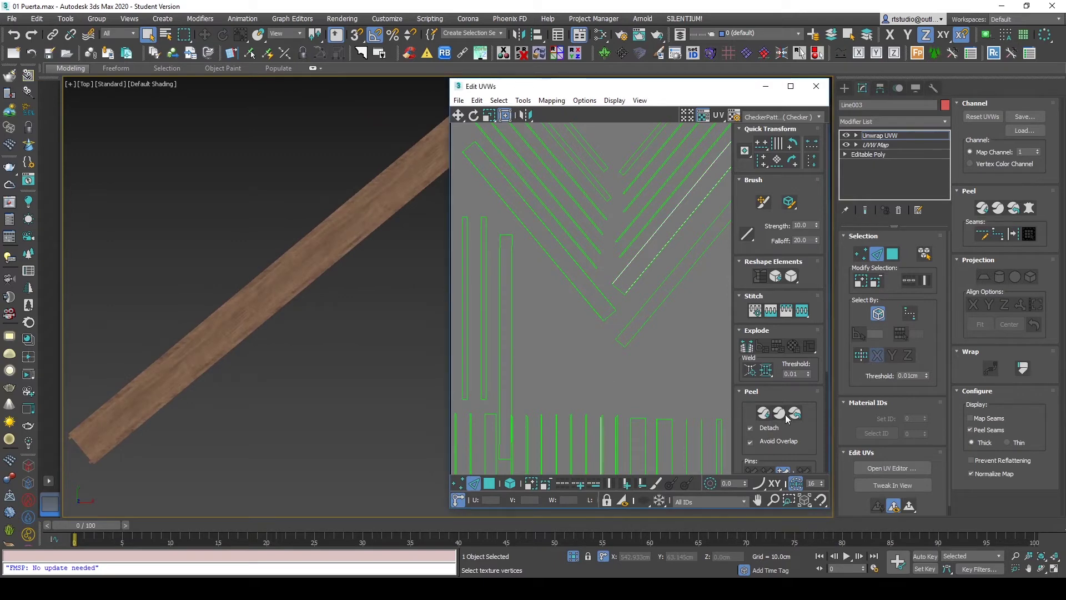
# Step: Repack the frame's UV shells with Arrange Elements Pack
pyautogui.click(760, 391)
pyautogui.click(771, 427)
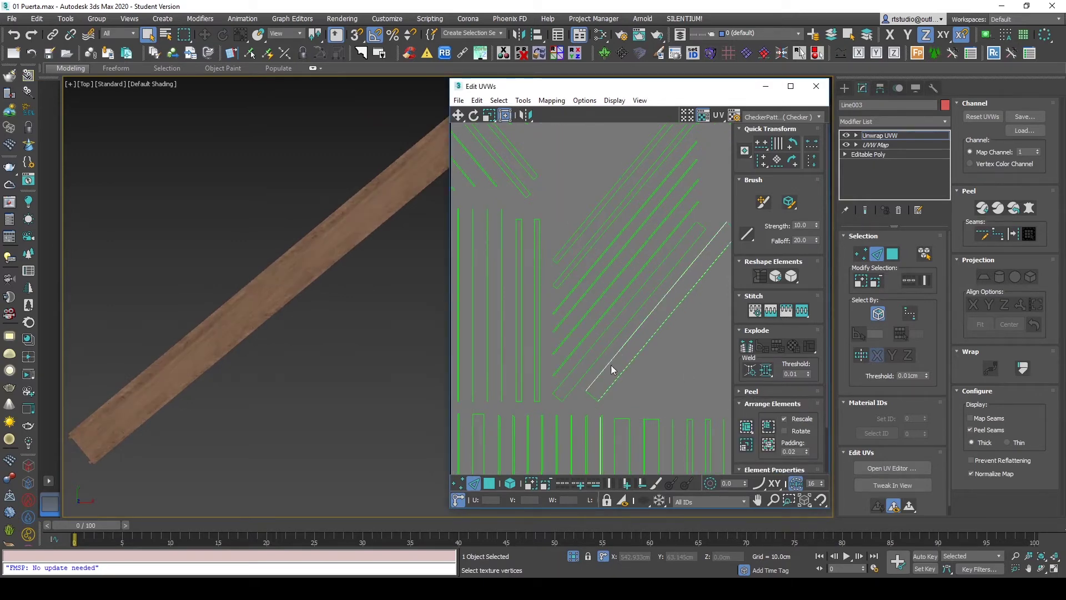
pyautogui.scroll(3, 687, 272)
pyautogui.scroll(2, 669, 276)
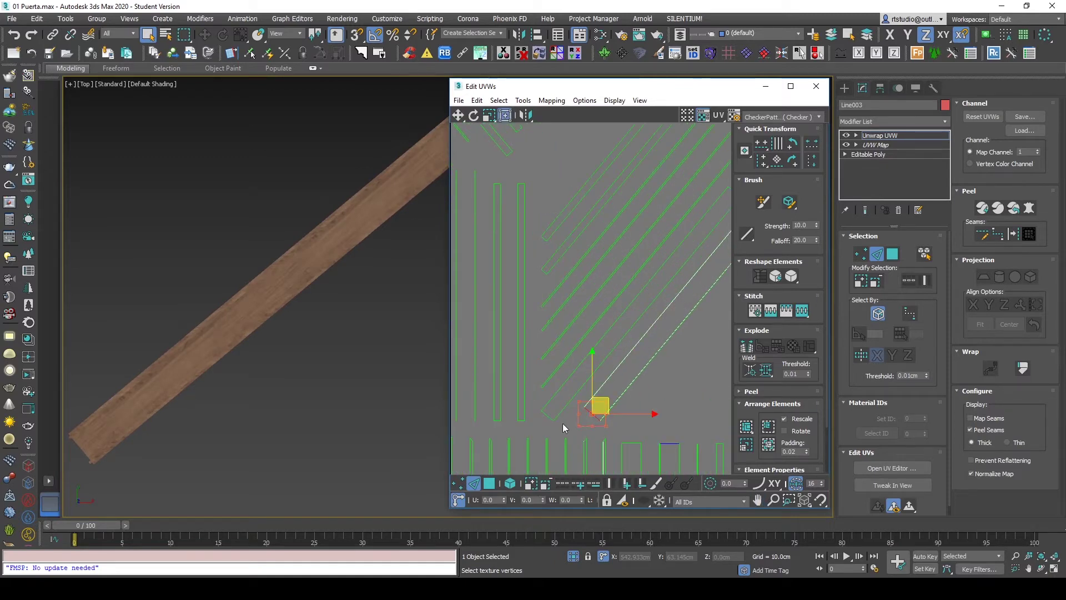
# Step: Straighten the first several small diagonal UV shells into vertical strips
pyautogui.moveTo(562, 423); pyautogui.dragTo(608, 402)
pyautogui.click(776, 160)
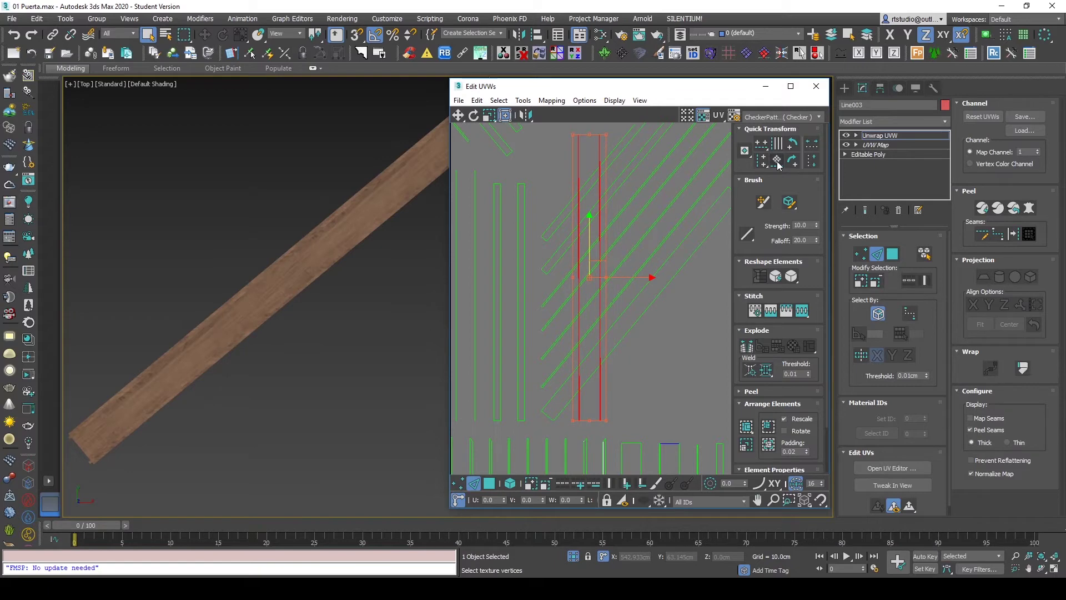
pyautogui.click(664, 394)
pyautogui.click(548, 417)
pyautogui.click(776, 165)
pyautogui.click(658, 371)
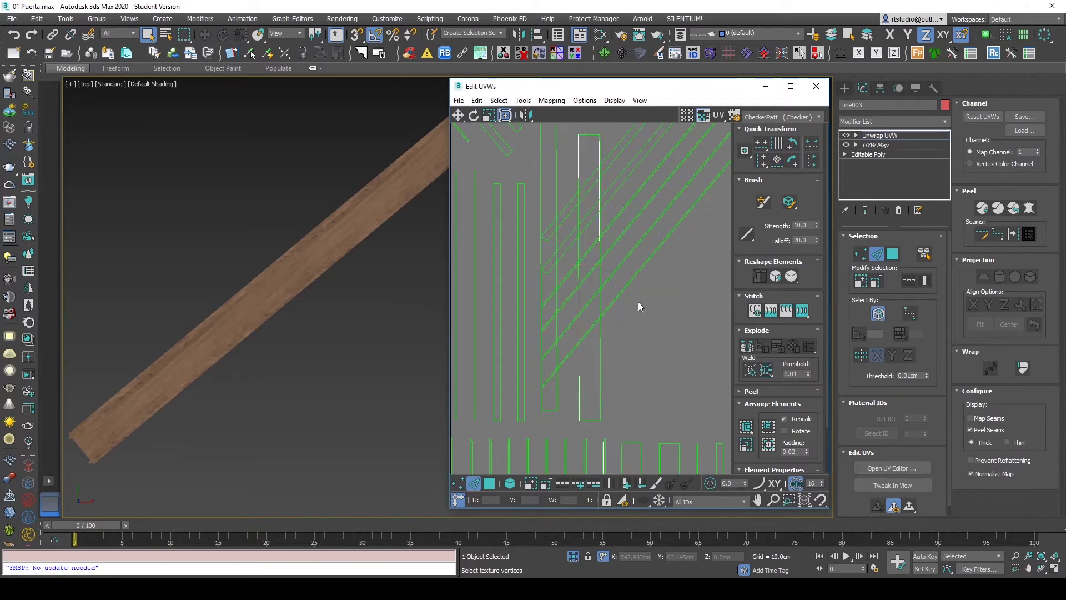
pyautogui.click(629, 285)
pyautogui.moveTo(687, 301)
pyautogui.mouseDown(button='middle')
pyautogui.moveTo(631, 362)
pyautogui.moveTo(648, 356)
pyautogui.mouseUp(button='middle')
pyautogui.click(775, 166)
pyautogui.click(641, 308)
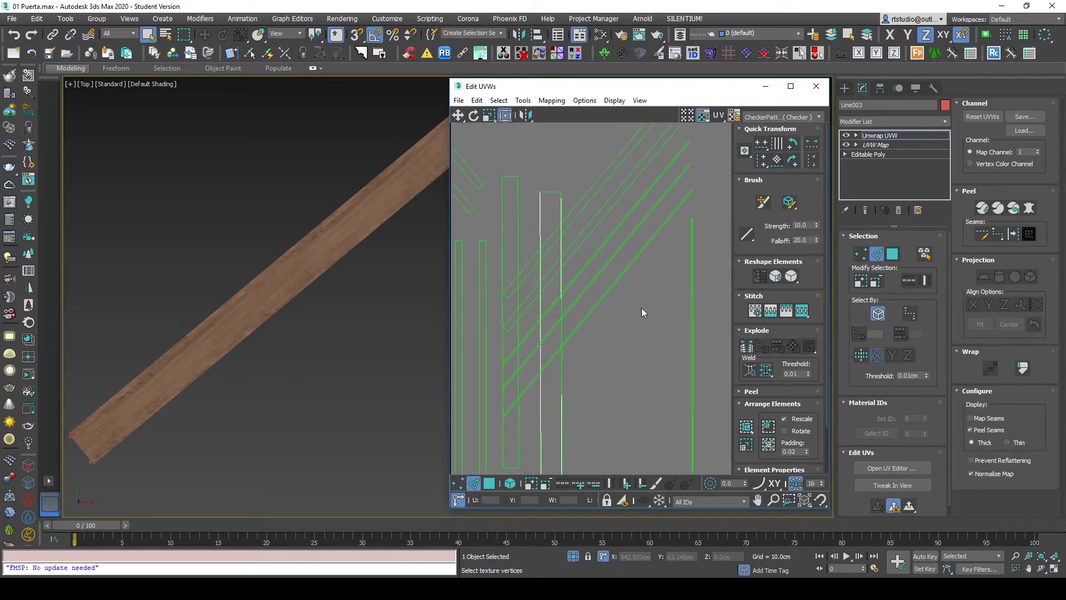
pyautogui.click(621, 278)
pyautogui.click(776, 165)
pyautogui.click(644, 261)
# Step: Align two more diagonal UV edges vertically, then repack the UV elements
pyautogui.click(626, 243)
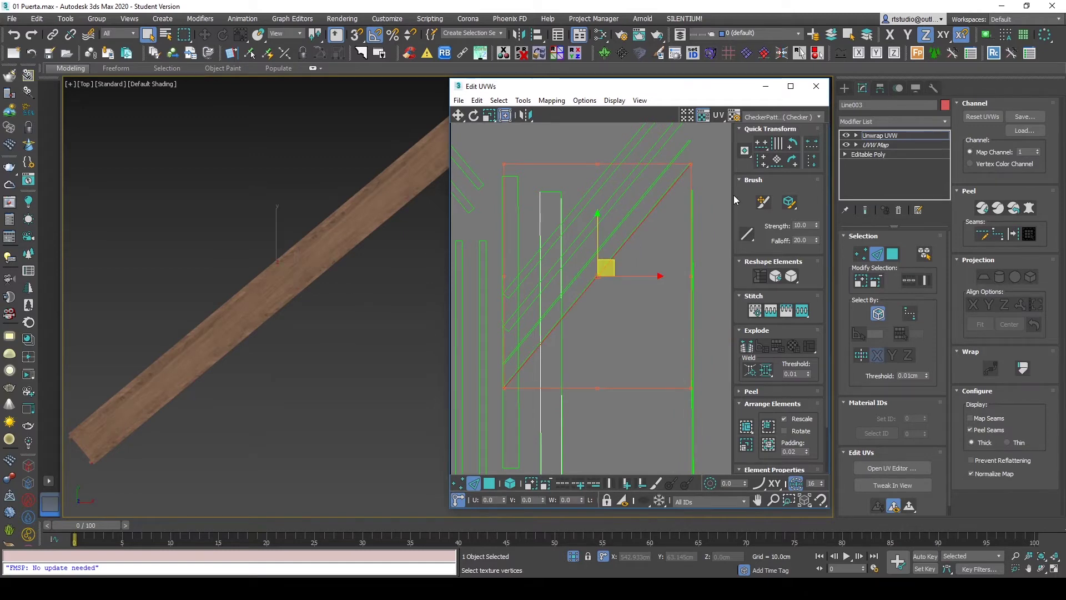
pyautogui.click(775, 161)
pyautogui.hotkey('ctrl', 'z')
pyautogui.hotkey('ctrl', 'y')
pyautogui.hotkey('ctrl', 'z')
pyautogui.click(777, 161)
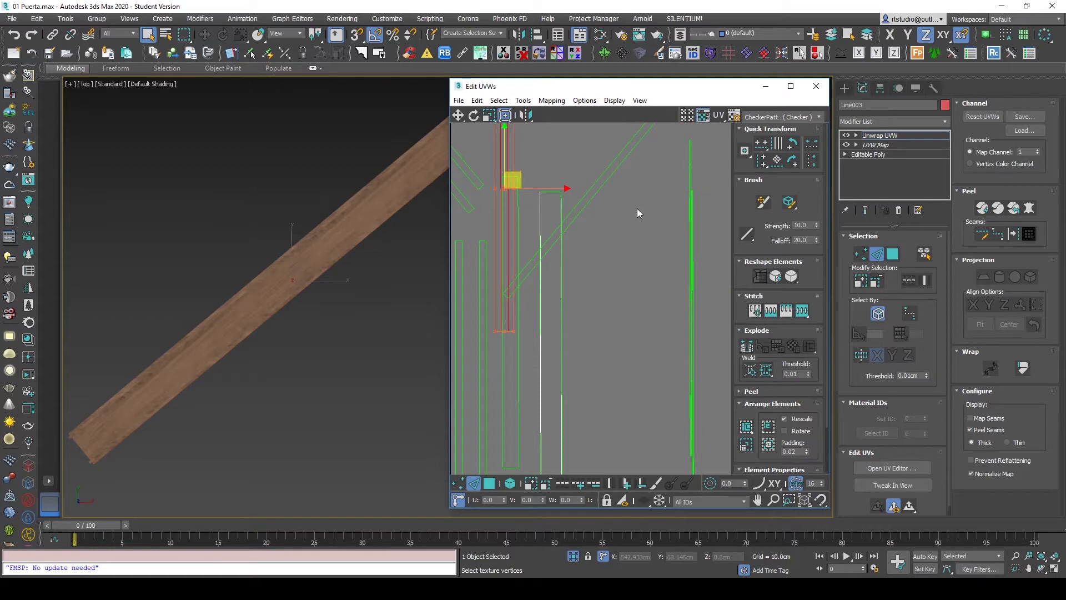
pyautogui.click(602, 204)
pyautogui.click(597, 189)
pyautogui.click(777, 161)
pyautogui.click(667, 239)
pyautogui.click(774, 433)
# Step: Straighten each remaining diagonal UV element into a vertical strip
pyautogui.click(639, 436)
pyautogui.click(776, 161)
pyautogui.click(601, 245)
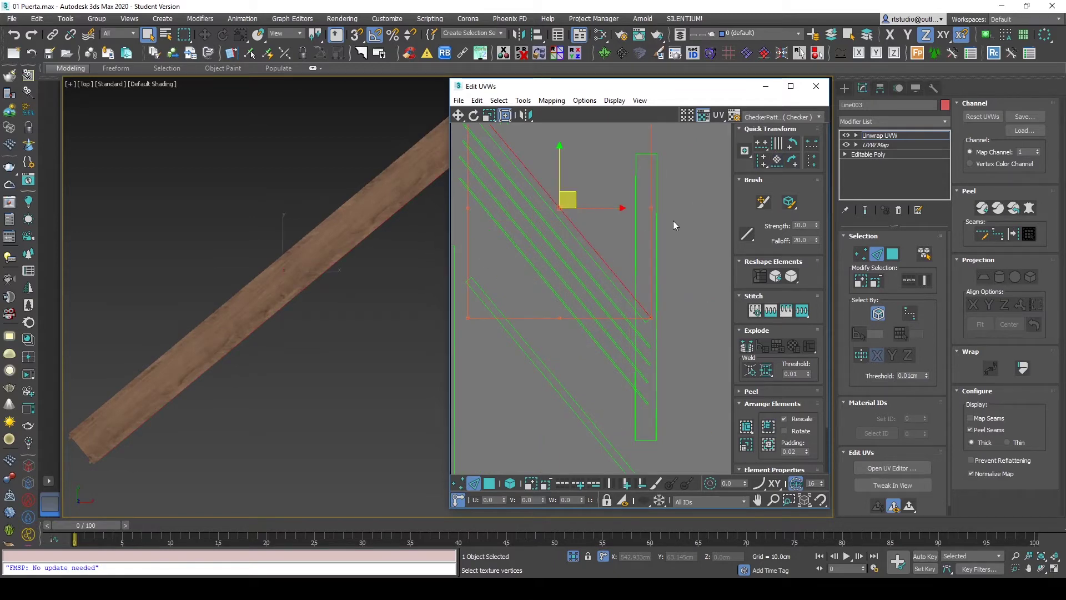
pyautogui.click(777, 161)
pyautogui.click(554, 238)
pyautogui.click(776, 163)
pyautogui.click(580, 280)
pyautogui.click(777, 163)
pyautogui.click(569, 289)
pyautogui.click(777, 163)
pyautogui.click(564, 297)
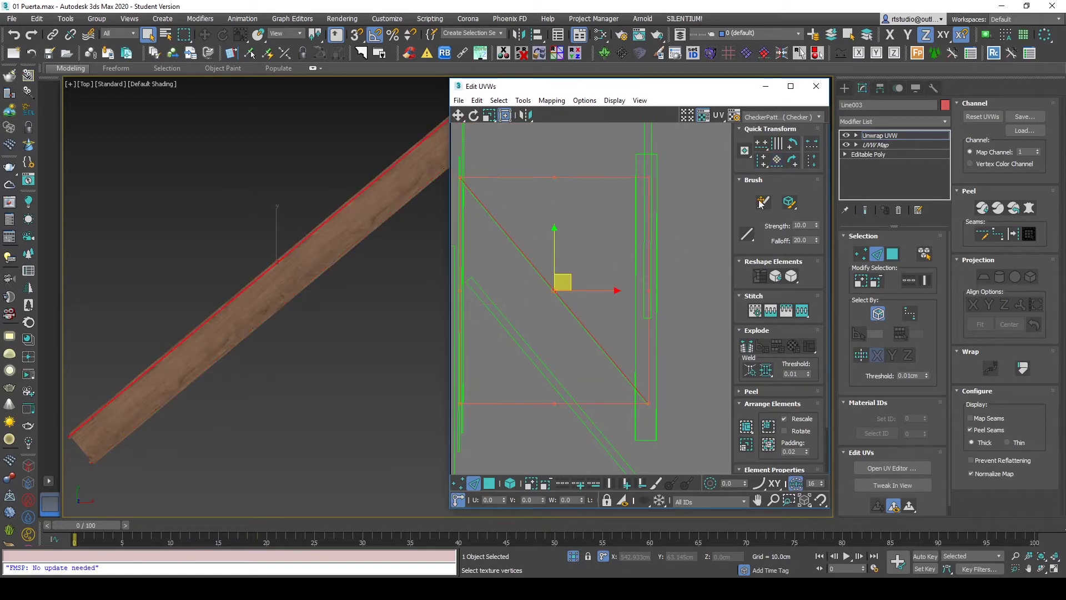
pyautogui.click(782, 164)
pyautogui.click(542, 334)
pyautogui.click(777, 162)
pyautogui.click(579, 264)
# Step: Pack all strips into the UV square with Pack Normalize, padding 0.03
pyautogui.click(769, 425)
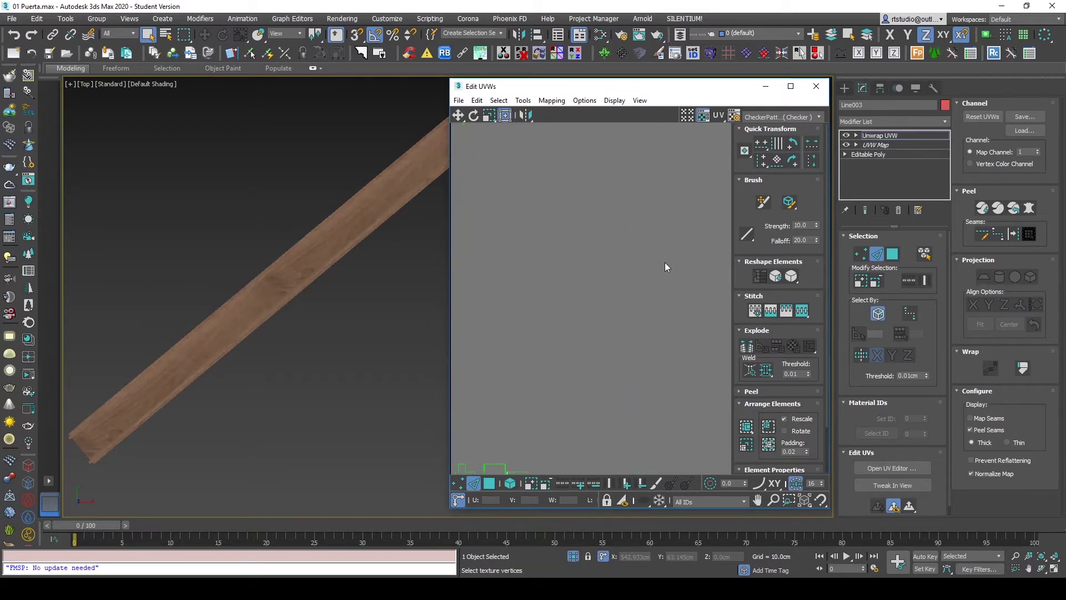
pyautogui.scroll(5, 623, 300)
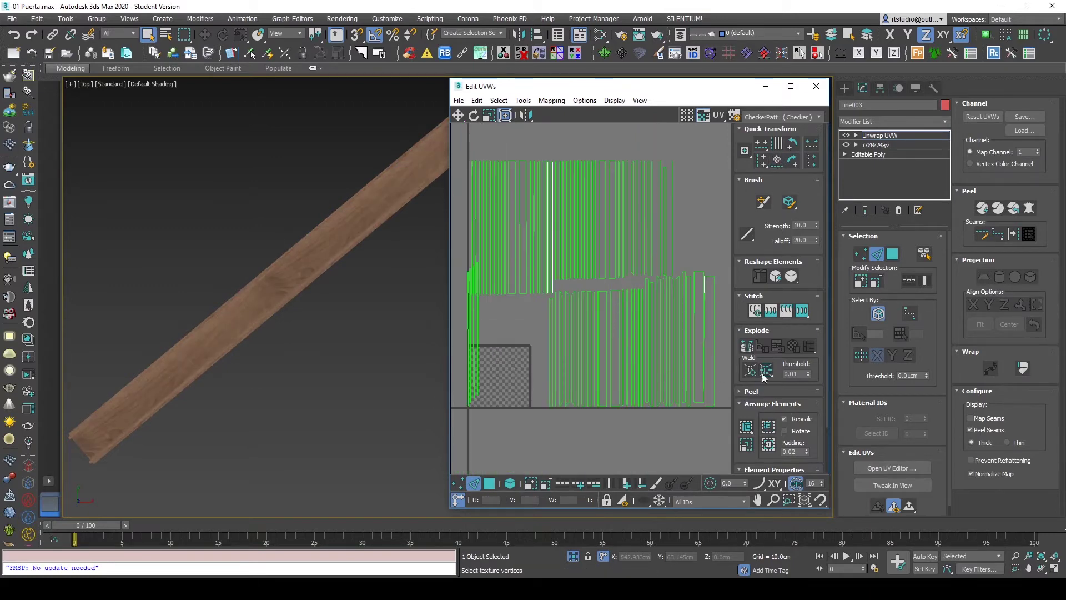
pyautogui.click(769, 426)
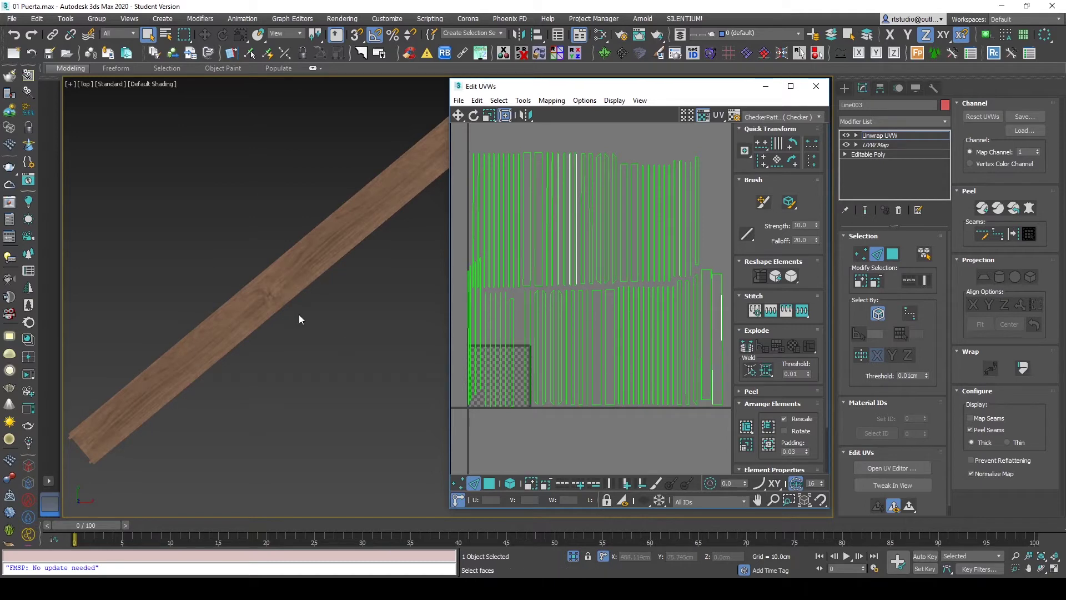
pyautogui.scroll(-3, 298, 314)
pyautogui.keyDown('alt'); pyautogui.moveTo(356, 364); pyautogui.dragTo(364, 251, button='middle'); pyautogui.keyUp('alt')
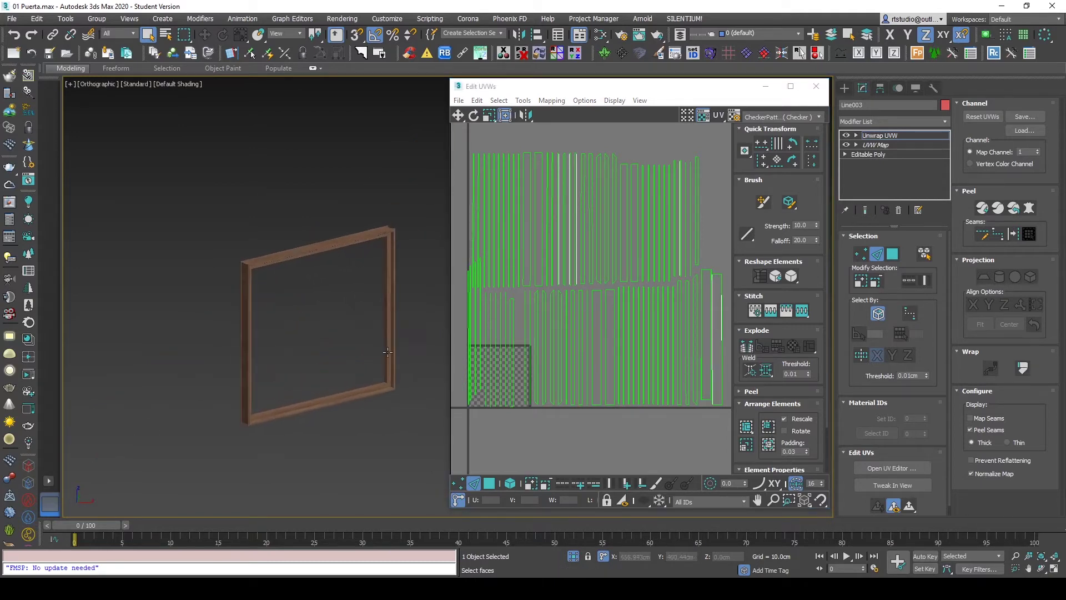
# Step: Zoom and orbit around the frame corner to inspect the wood grain, toggling edged faces
pyautogui.scroll(5, 387, 351)
pyautogui.scroll(-2, 350, 266)
pyautogui.scroll(-1, 360, 278)
pyautogui.scroll(2, 283, 354)
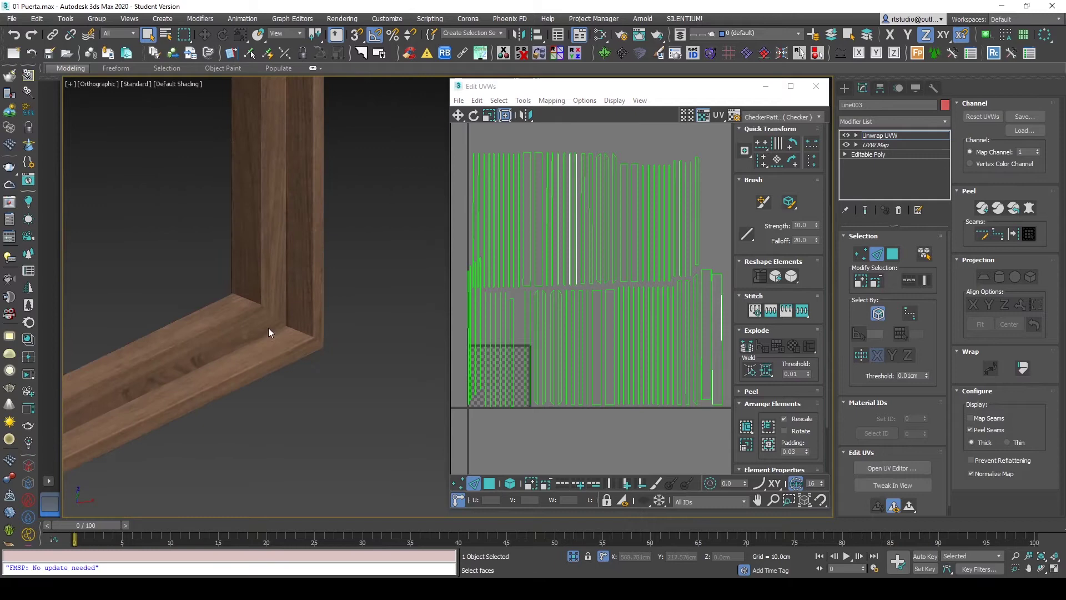
pyautogui.scroll(2, 283, 354)
pyautogui.scroll(-3, 340, 331)
pyautogui.press('F4')
pyautogui.scroll(-2, 381, 369)
pyautogui.press('F4')
pyautogui.scroll(4, 380, 369)
pyautogui.moveTo(398, 359); pyautogui.dragTo(337, 358, button='middle')
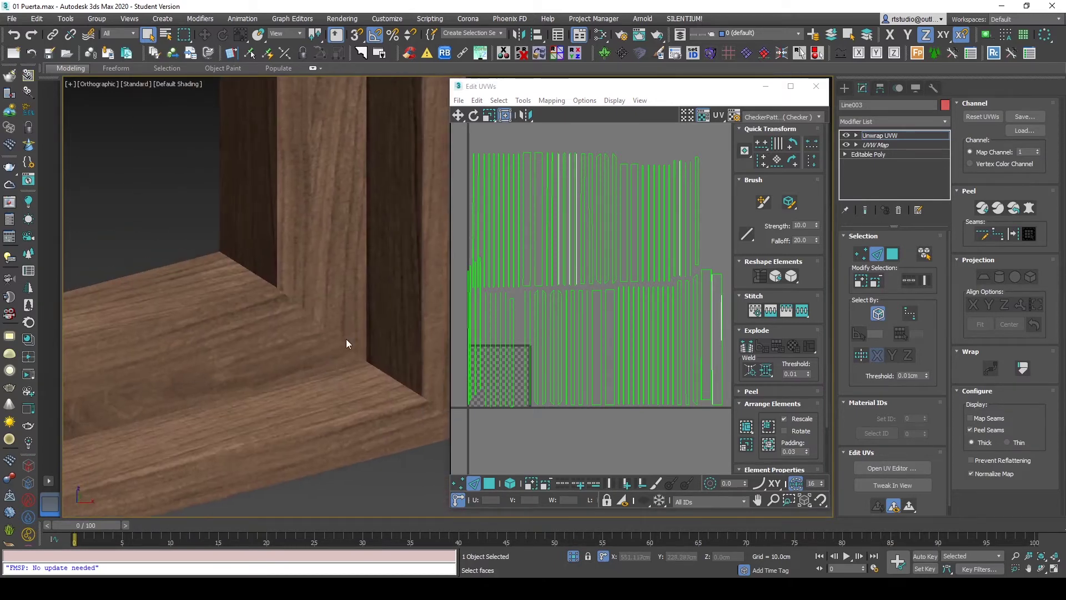
pyautogui.scroll(-4, 353, 354)
pyautogui.keyDown('alt'); pyautogui.moveTo(353, 354); pyautogui.dragTo(310, 311, button='middle'); pyautogui.keyUp('alt')
pyautogui.scroll(3, 289, 264)
pyautogui.scroll(1, 322, 299)
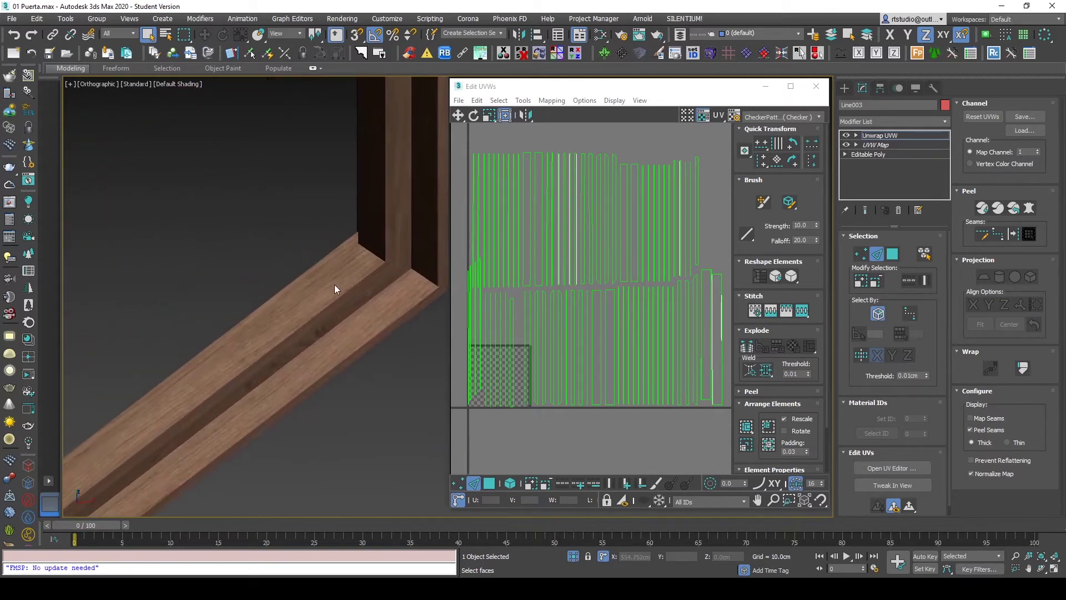
pyautogui.scroll(4, 396, 245)
pyautogui.scroll(3, 694, 357)
pyautogui.scroll(2, 594, 334)
pyautogui.scroll(1, 616, 369)
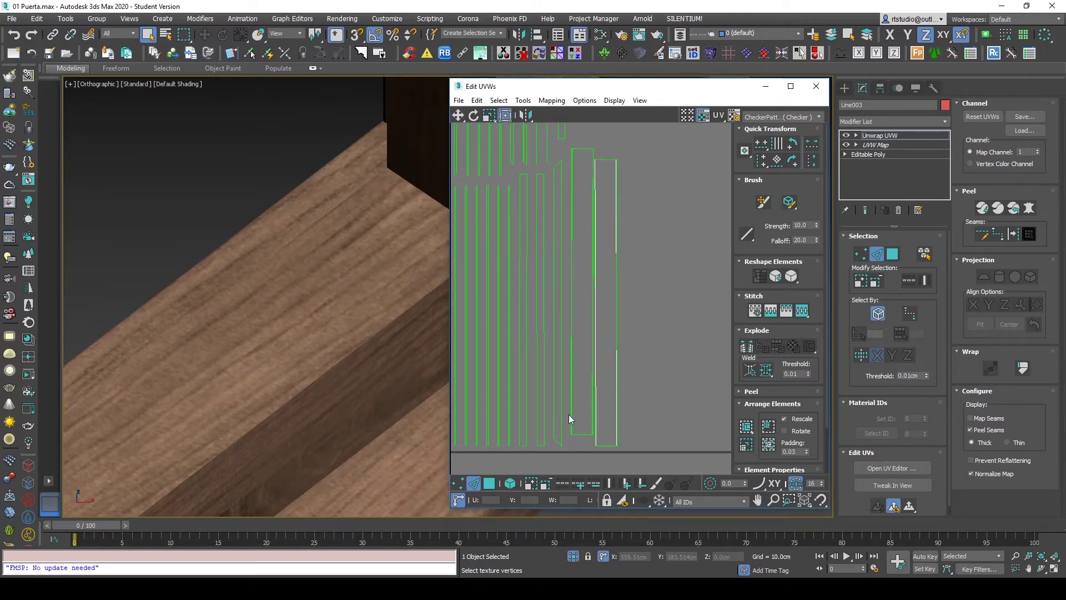
pyautogui.scroll(-10, 364, 304)
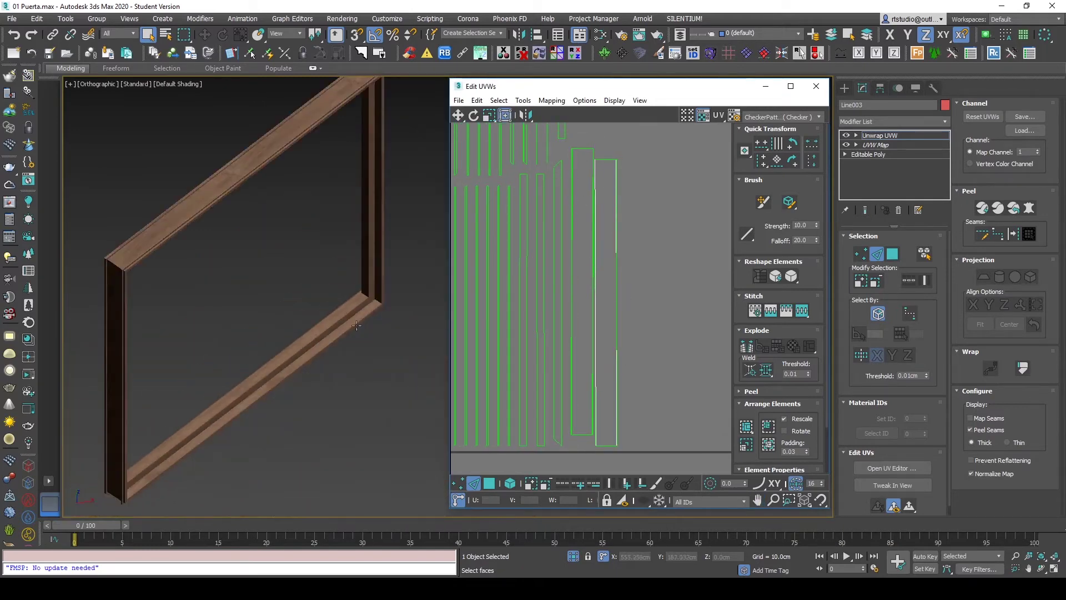
pyautogui.scroll(1, 370, 359)
# Step: Return to Top view, toggle wireframe on and off, and close the Edit UVWs window
pyautogui.press('t')
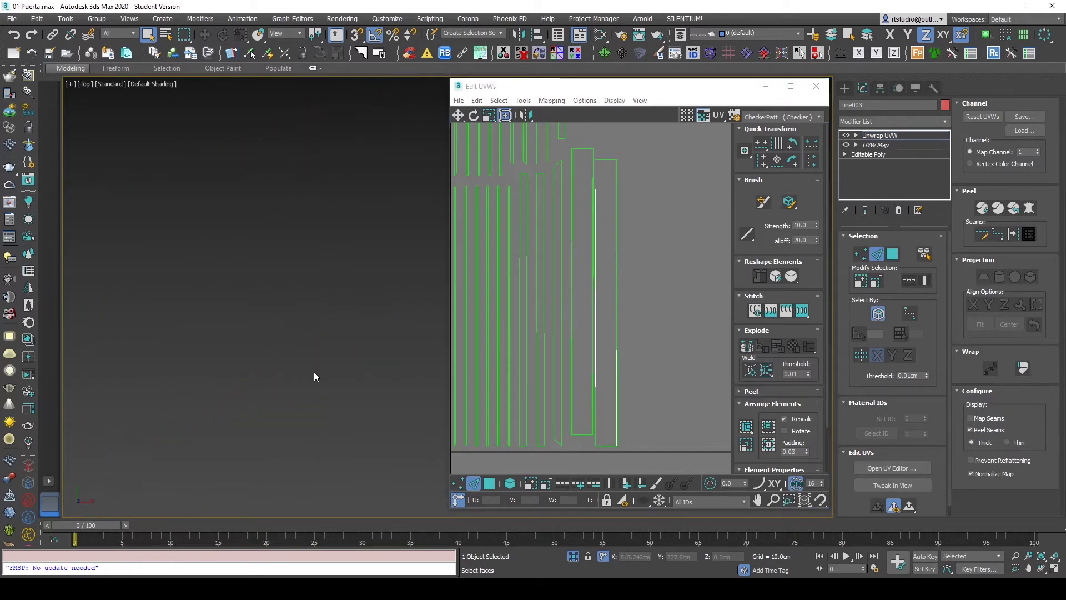
pyautogui.scroll(-5, 333, 356)
pyautogui.scroll(5, 272, 341)
pyautogui.press('F3')
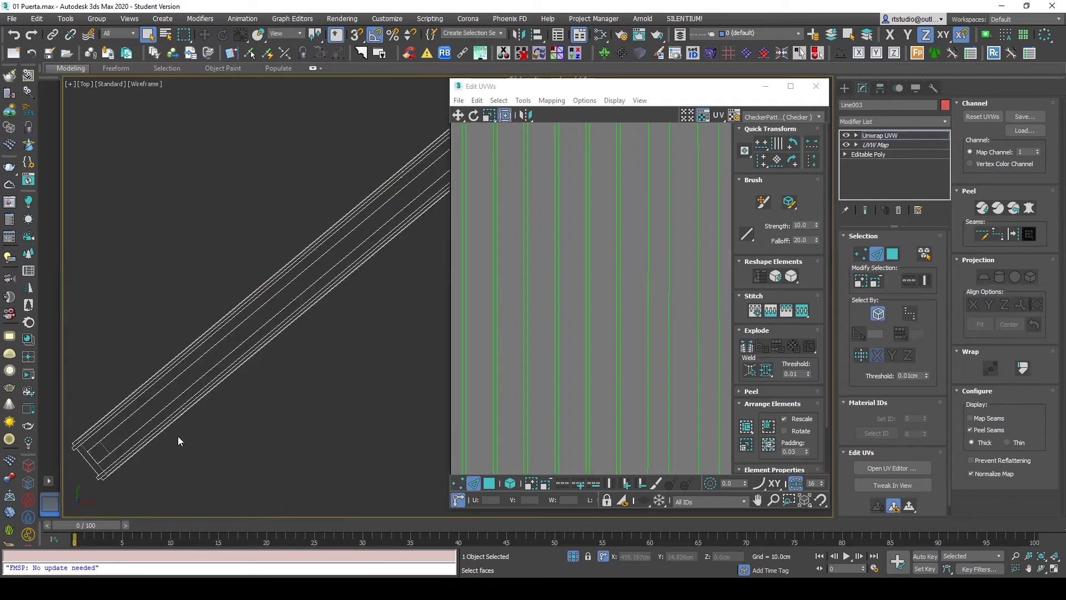
pyautogui.press('F3')
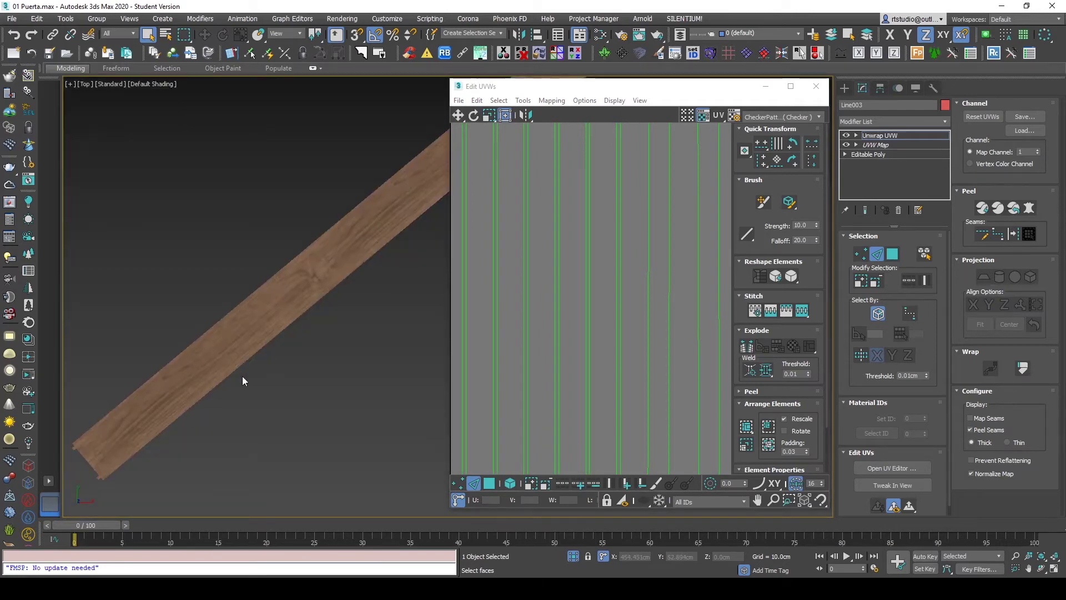
pyautogui.scroll(-4, 245, 375)
pyautogui.moveTo(257, 376); pyautogui.dragTo(252, 388, button='middle')
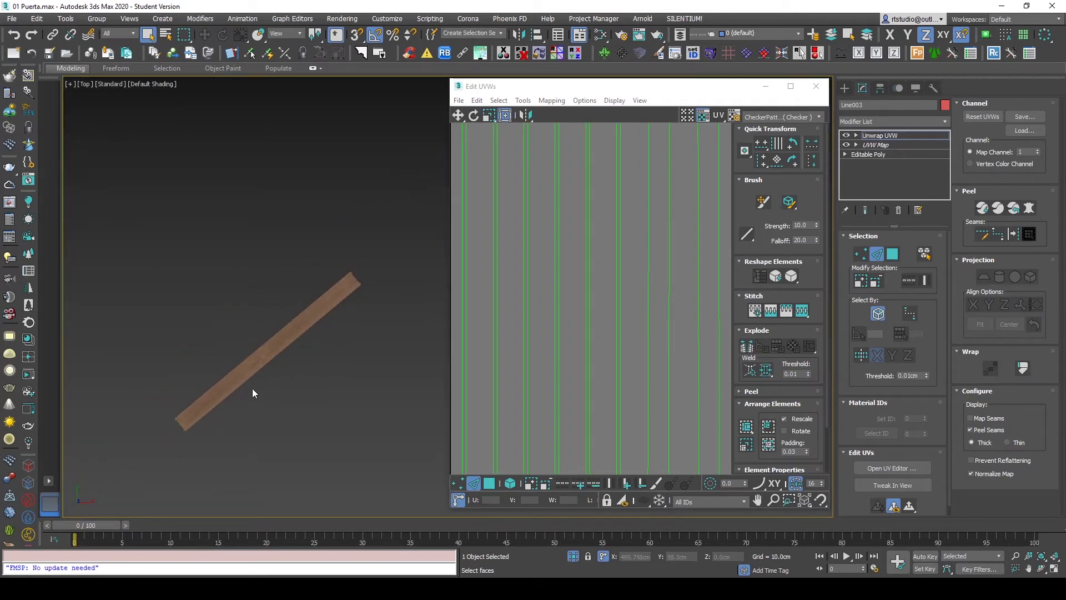
pyautogui.scroll(1, 338, 361)
pyautogui.click(816, 86)
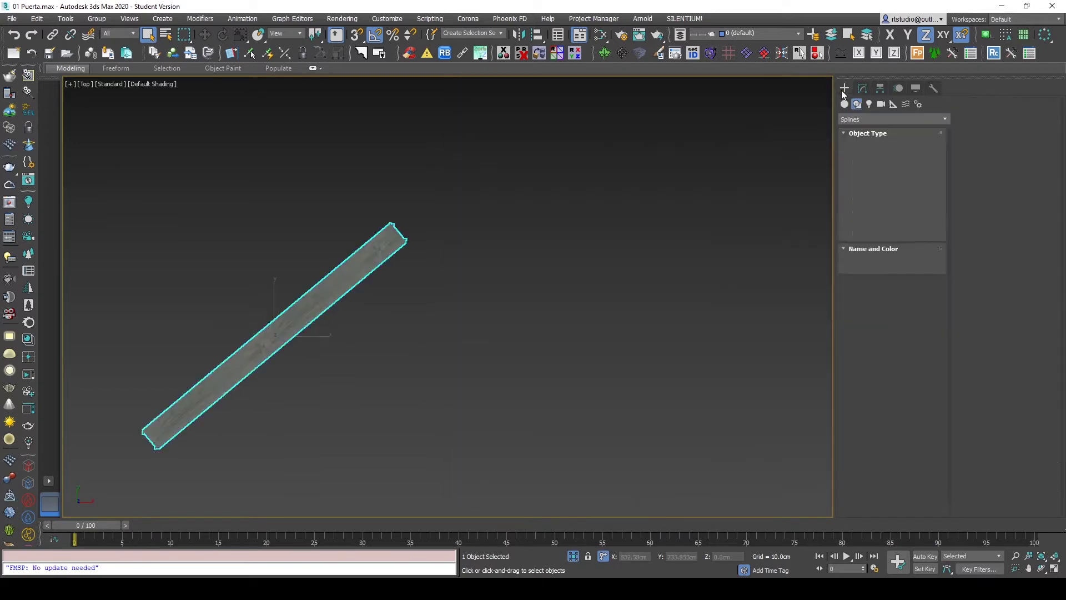
# Step: Orbit and zoom out to see the whole wall with its window and door frame
pyautogui.press('z')
pyautogui.click(613, 321)
pyautogui.moveTo(613, 321)
pyautogui.keyDown('alt'); pyautogui.mouseDown(button='middle')
pyautogui.moveTo(528, 314)
pyautogui.moveTo(533, 330)
pyautogui.mouseUp(button='middle'); pyautogui.keyUp('alt')
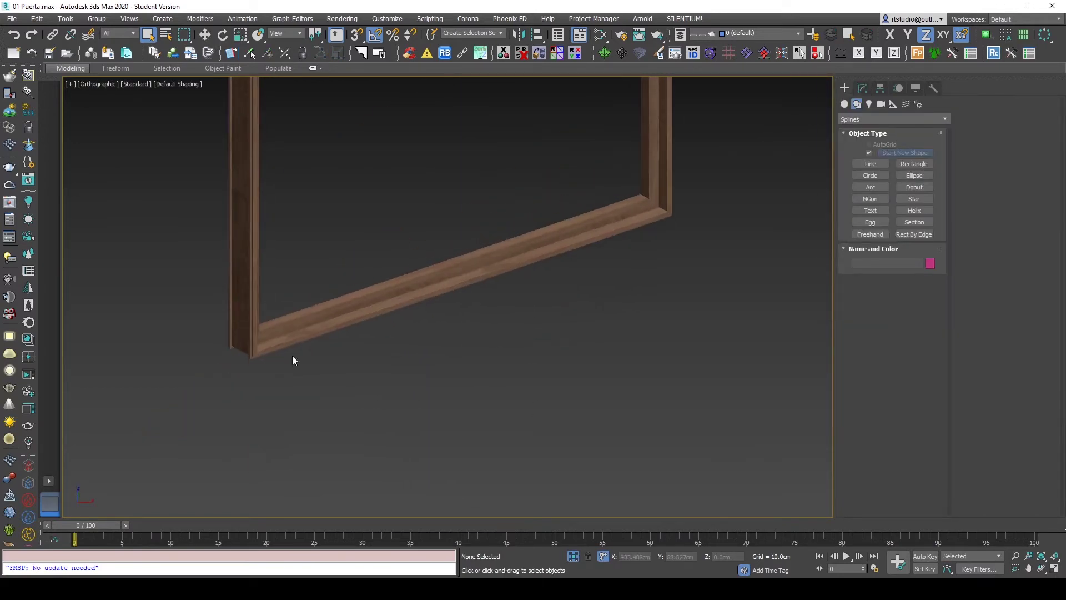
pyautogui.keyDown('alt'); pyautogui.moveTo(483, 270); pyautogui.dragTo(358, 298, button='middle'); pyautogui.keyUp('alt')
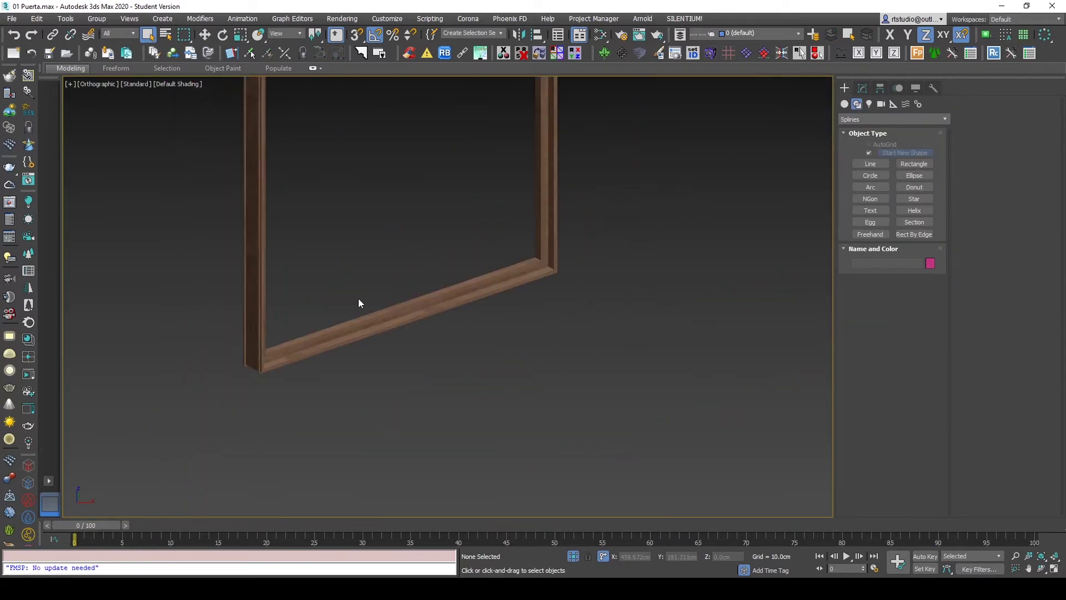
pyautogui.scroll(3, 358, 298)
pyautogui.scroll(-5, 361, 305)
pyautogui.keyDown('alt'); pyautogui.moveTo(442, 357); pyautogui.dragTo(431, 372, button='middle'); pyautogui.keyUp('alt')
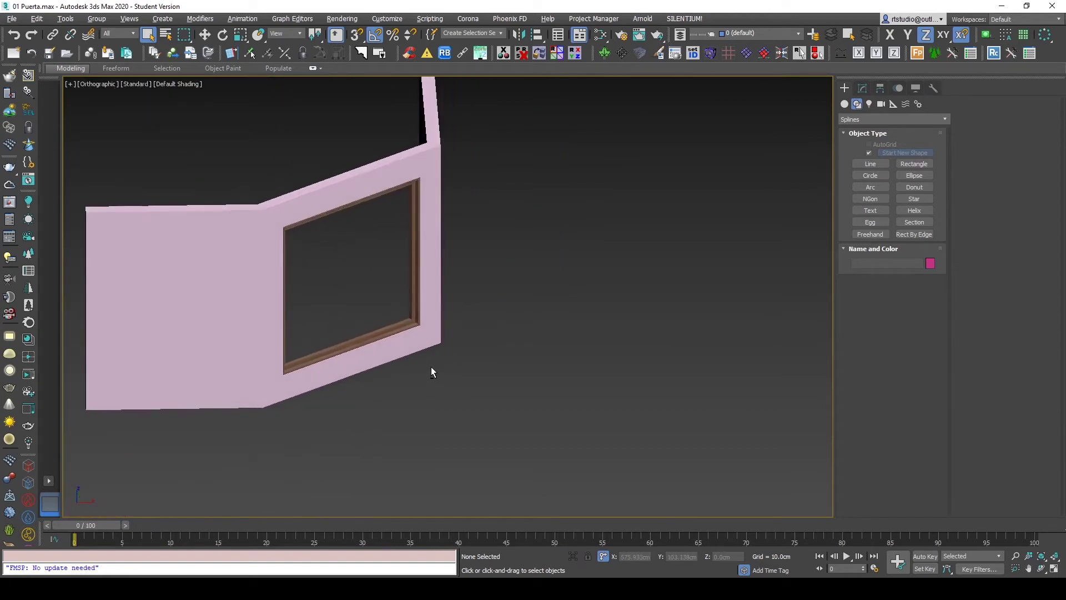
pyautogui.scroll(5, 421, 328)
pyautogui.scroll(2, 557, 262)
pyautogui.scroll(-2, 500, 326)
pyautogui.scroll(-2, 585, 345)
pyautogui.scroll(-4, 583, 378)
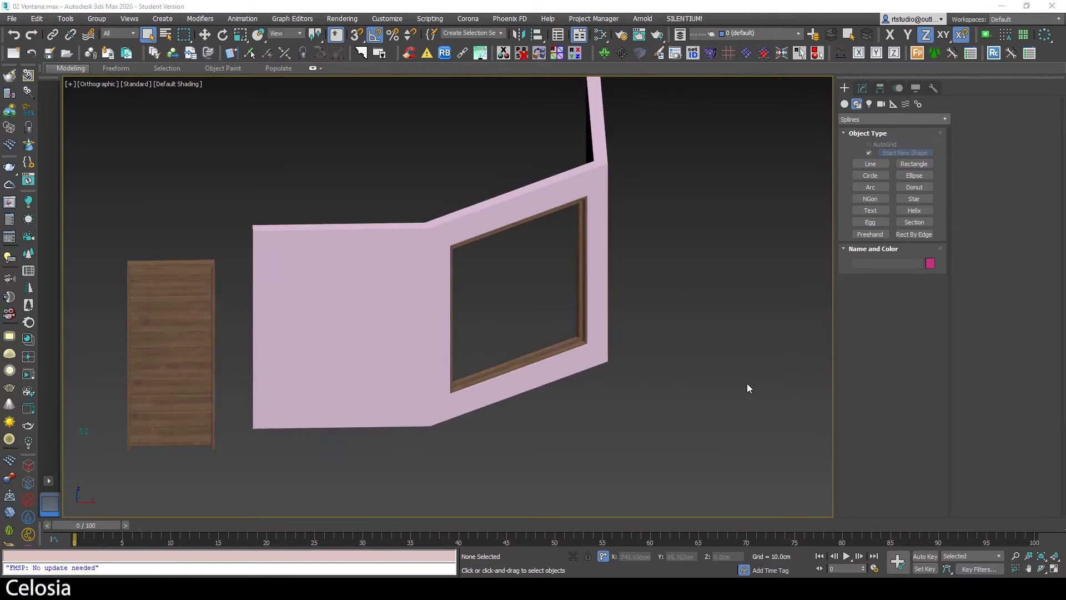
# Step: Switch to Front view, pan to empty space beside the wall, and pick Rectangle
pyautogui.press('f')
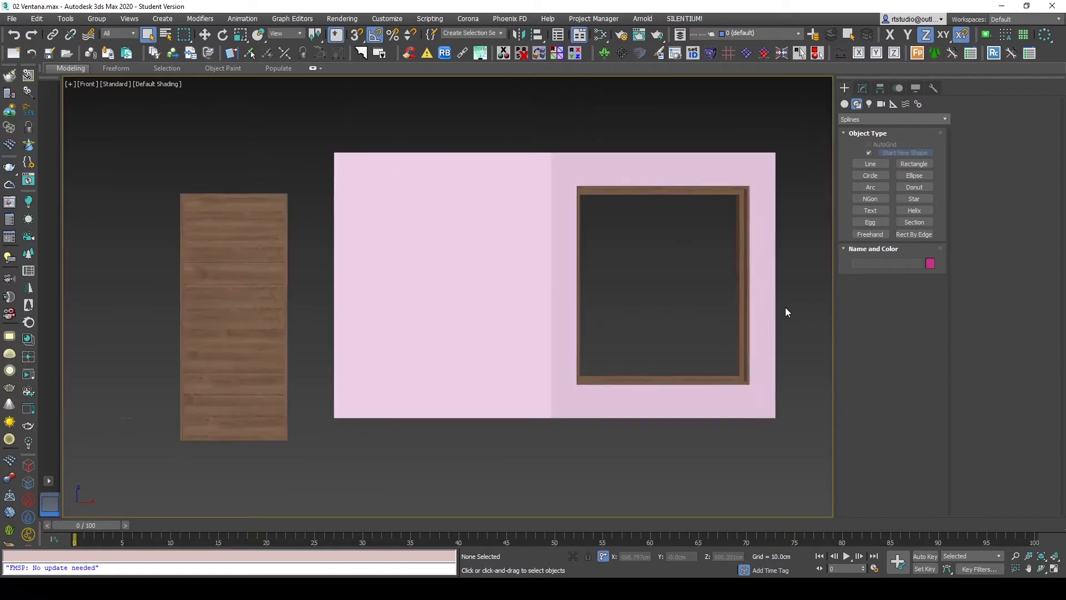
pyautogui.moveTo(785, 312); pyautogui.dragTo(374, 326, button='middle')
pyautogui.moveTo(655, 326); pyautogui.dragTo(531, 325, button='middle')
pyautogui.click(913, 164)
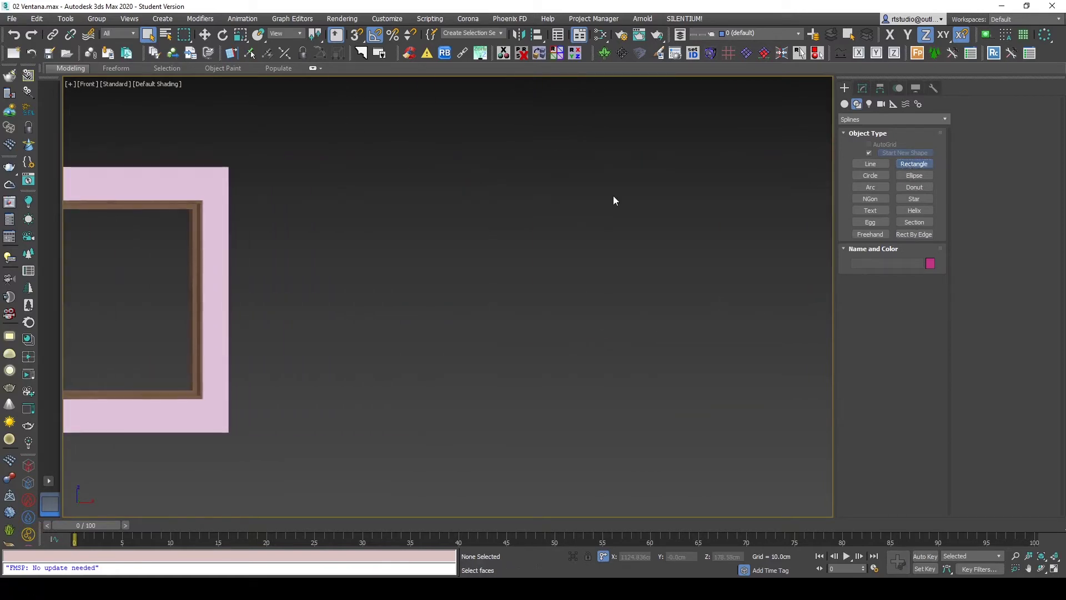
# Step: Draw a large square rectangle beside the wall and convert it to an Edit Poly surface
pyautogui.moveTo(331, 147); pyautogui.dragTo(698, 474)
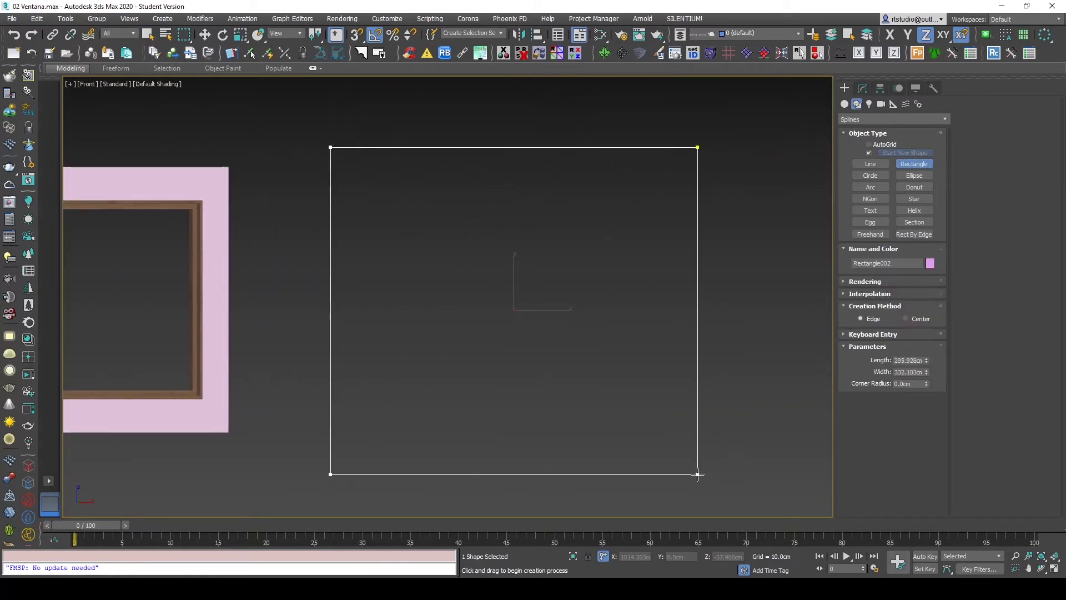
pyautogui.rightClick(739, 315)
pyautogui.hotkey('alt', 'e')
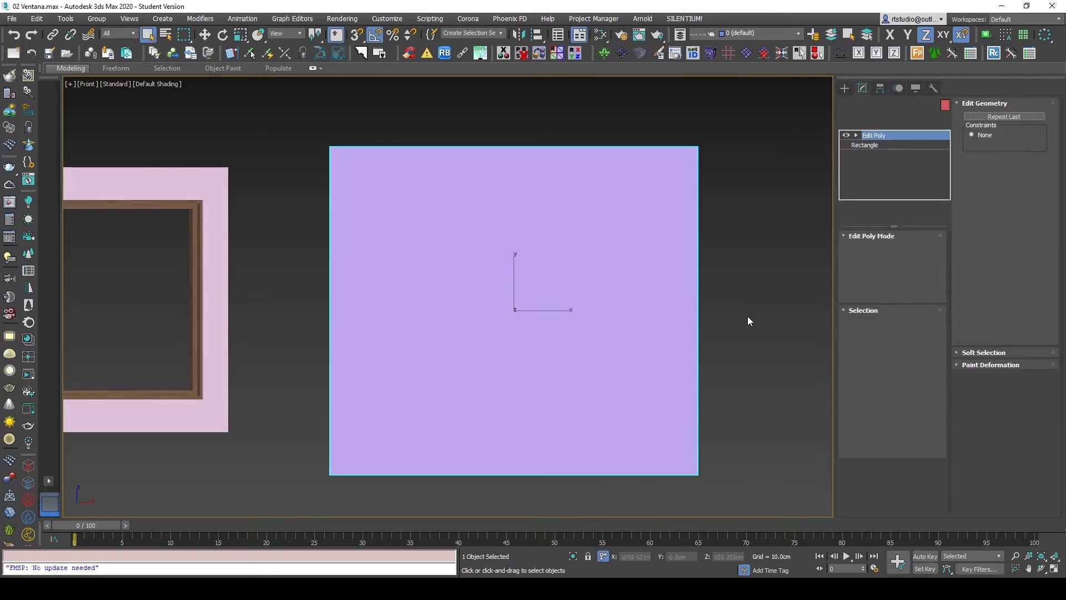
pyautogui.press('4')
pyautogui.hotkey('ctrl', 'a')
pyautogui.click(1041, 142)
pyautogui.click(701, 290)
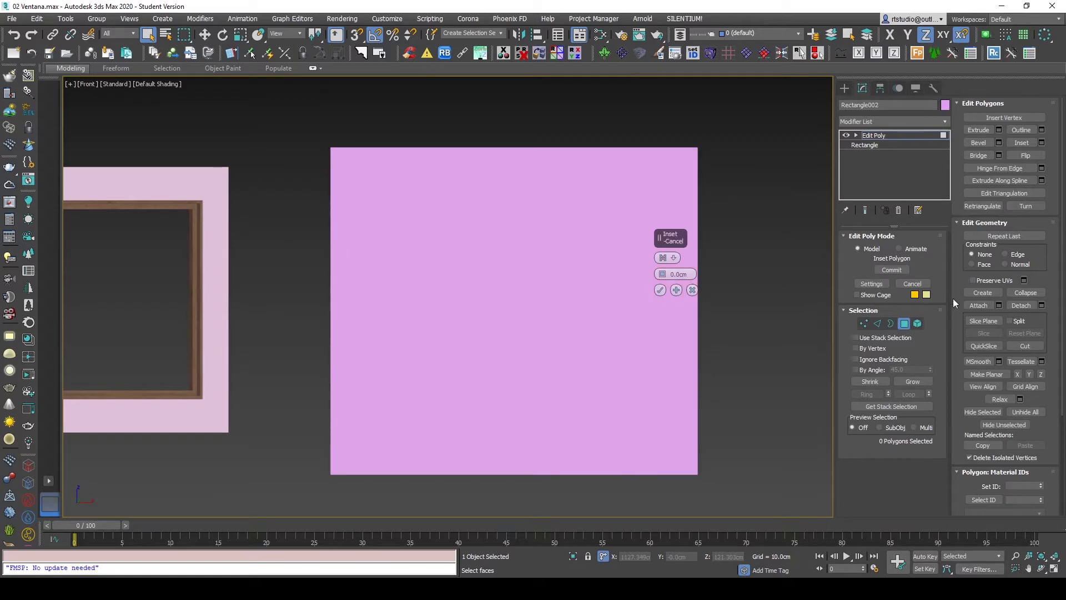
pyautogui.press('Escape')
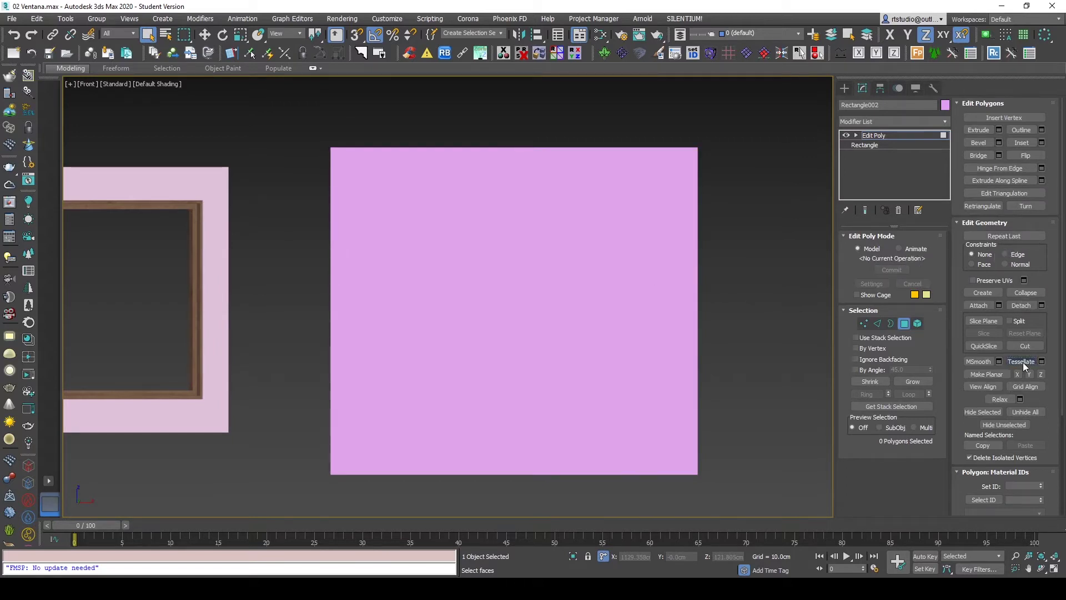
# Step: Tessellate the panel into a 16×16 grid and inset every cell by polygon
pyautogui.press('F3')
pyautogui.press('F3')
pyautogui.click(644, 275)
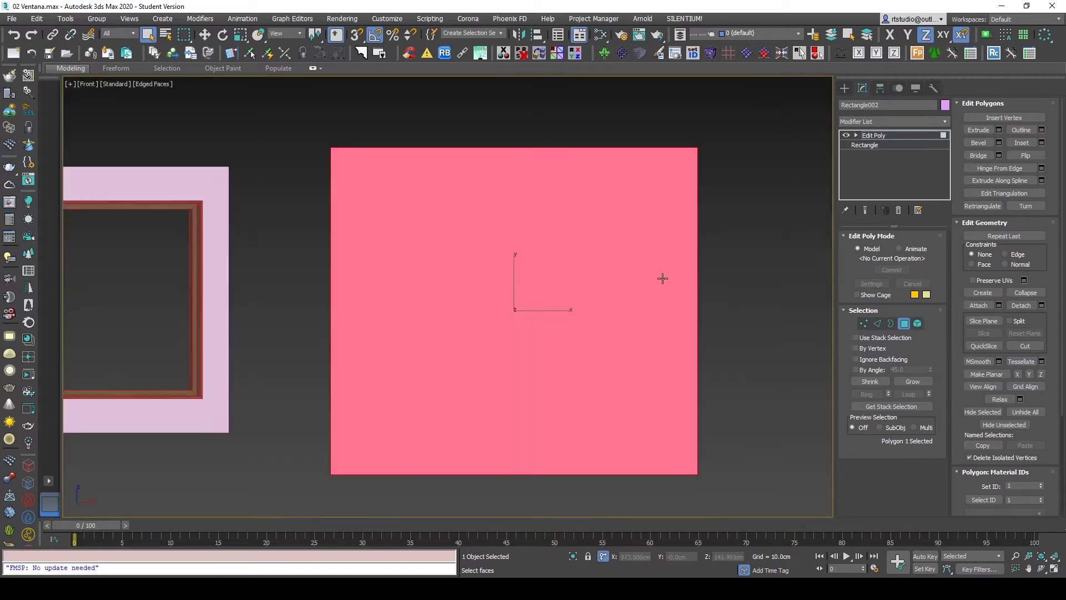
pyautogui.click(1024, 362)
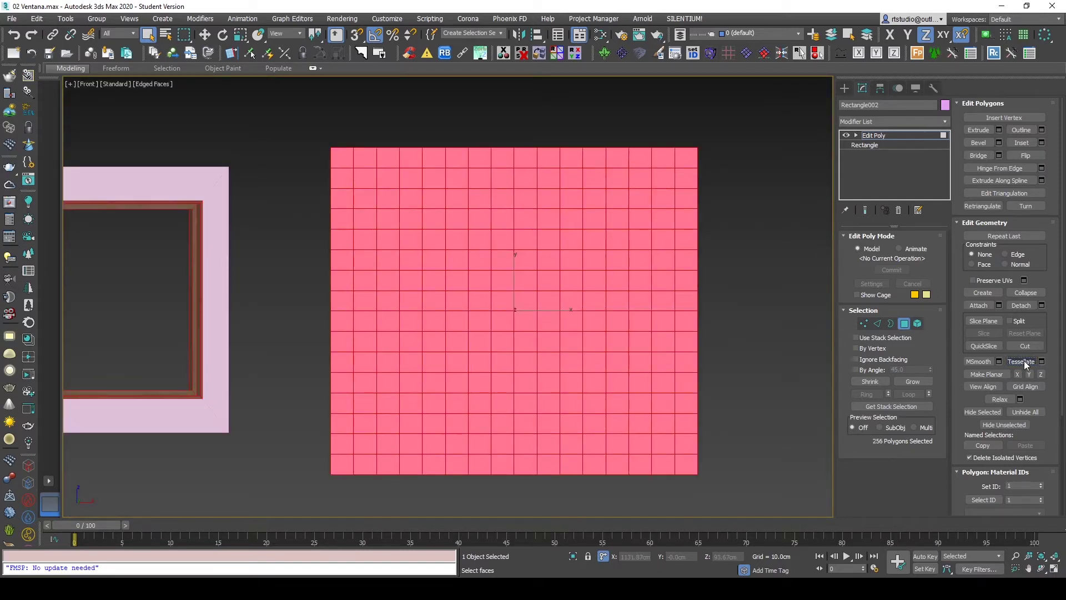
pyautogui.click(1041, 143)
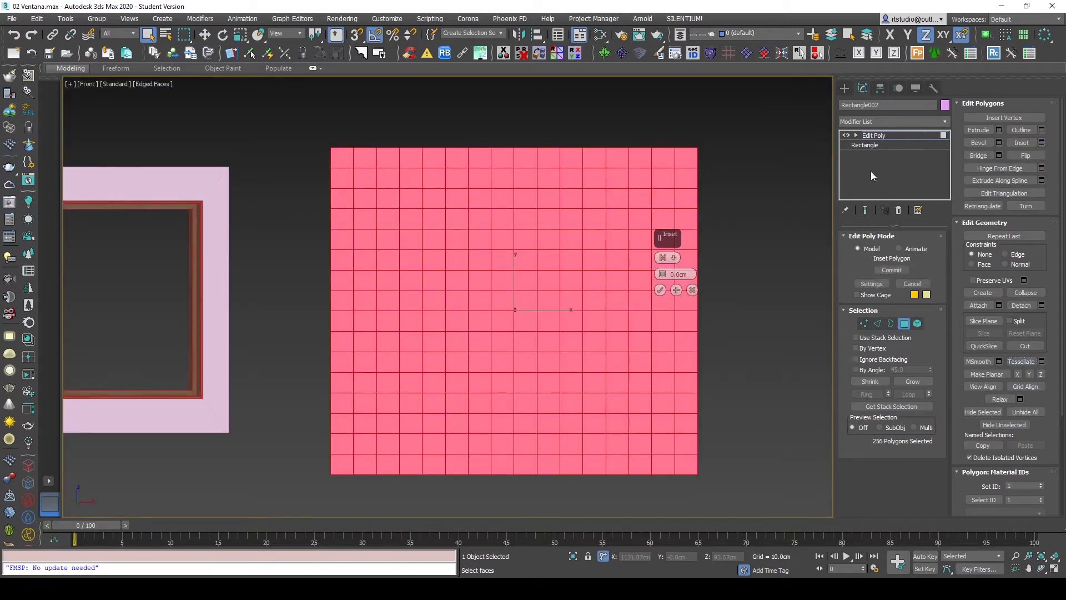
pyautogui.moveTo(666, 241)
pyautogui.mouseDown()
pyautogui.moveTo(749, 187)
pyautogui.moveTo(748, 215)
pyautogui.mouseUp()
pyautogui.click(742, 236)
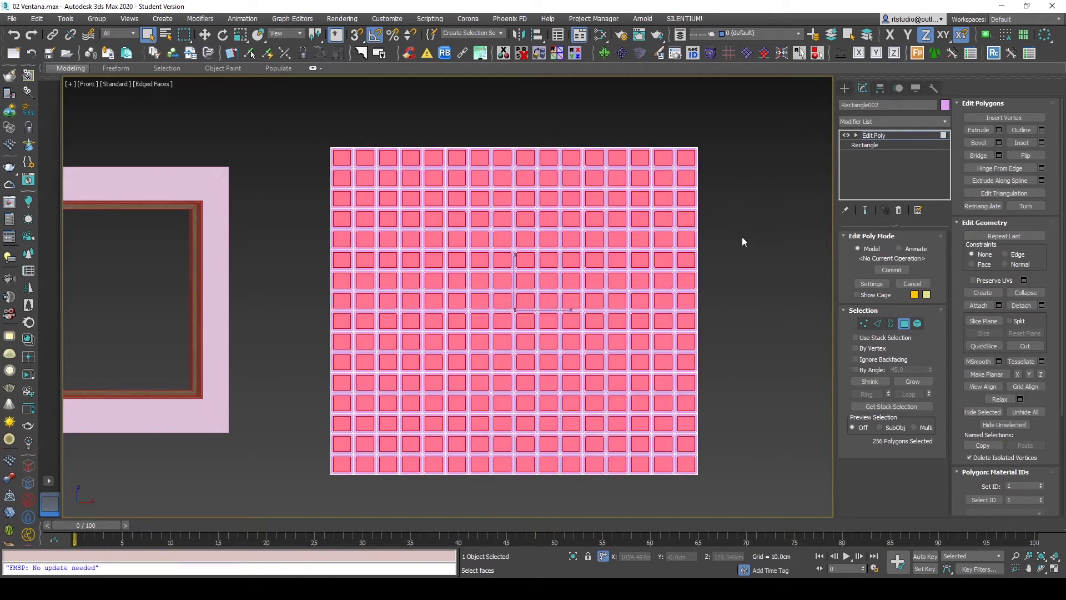
pyautogui.click(904, 323)
pyautogui.keyDown('alt'); pyautogui.moveTo(744, 348); pyautogui.dragTo(740, 361, button='middle'); pyautogui.keyUp('alt')
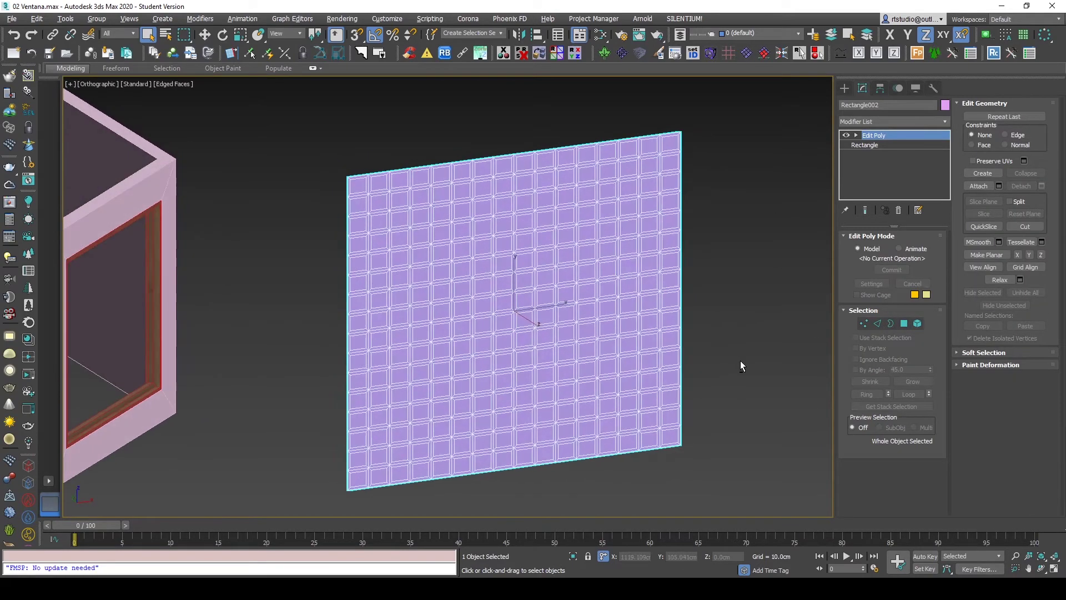
# Step: Add a Shell modifier to the grid panel with Inner Amount 15
pyautogui.scroll(3, 700, 388)
pyautogui.rightClick(758, 231)
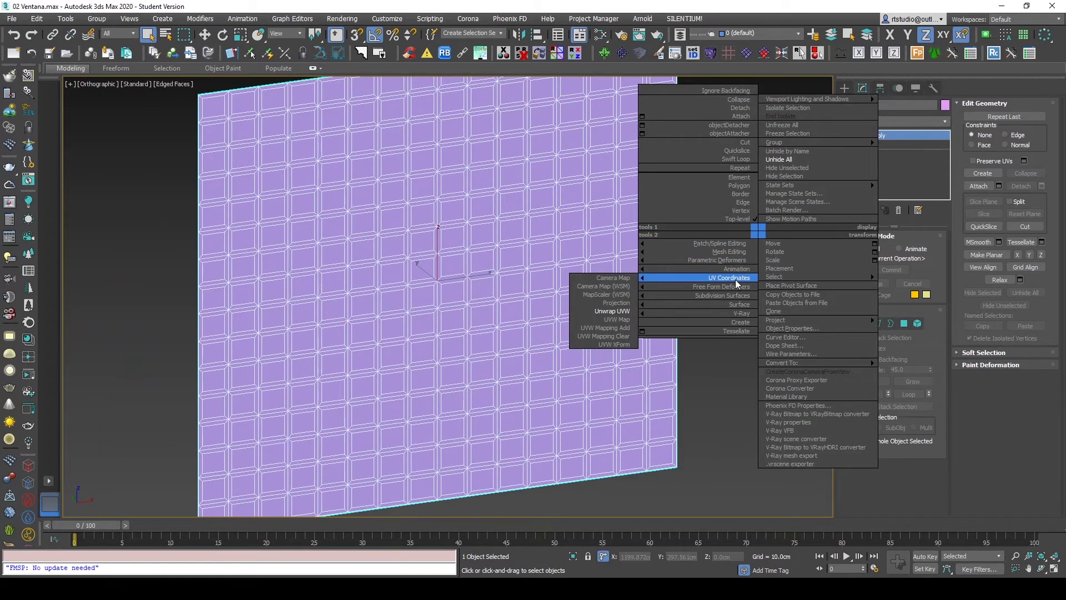
pyautogui.moveTo(716, 260)
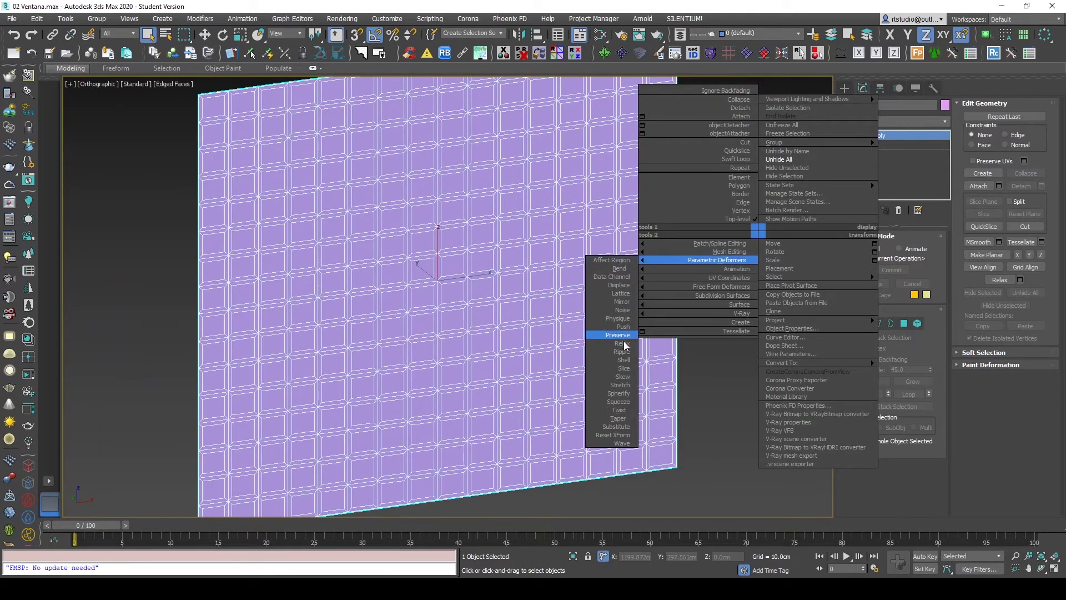
pyautogui.click(623, 360)
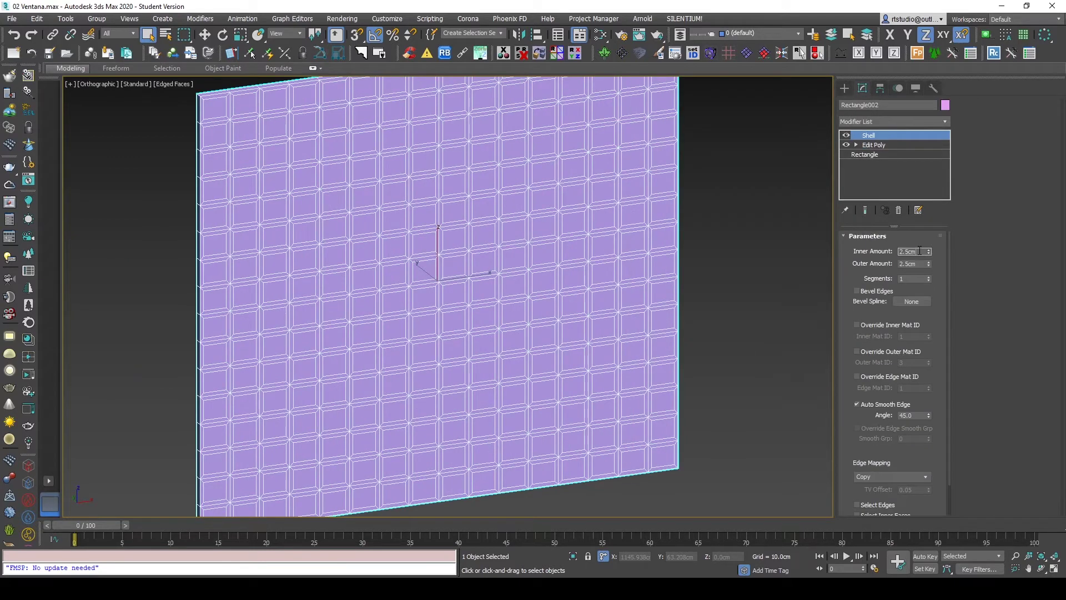
pyautogui.write('15')
pyautogui.press('Return')
# Step: Delete the inset cell faces to open the lattice, reselect it, and open the Material Editor
pyautogui.click(885, 145)
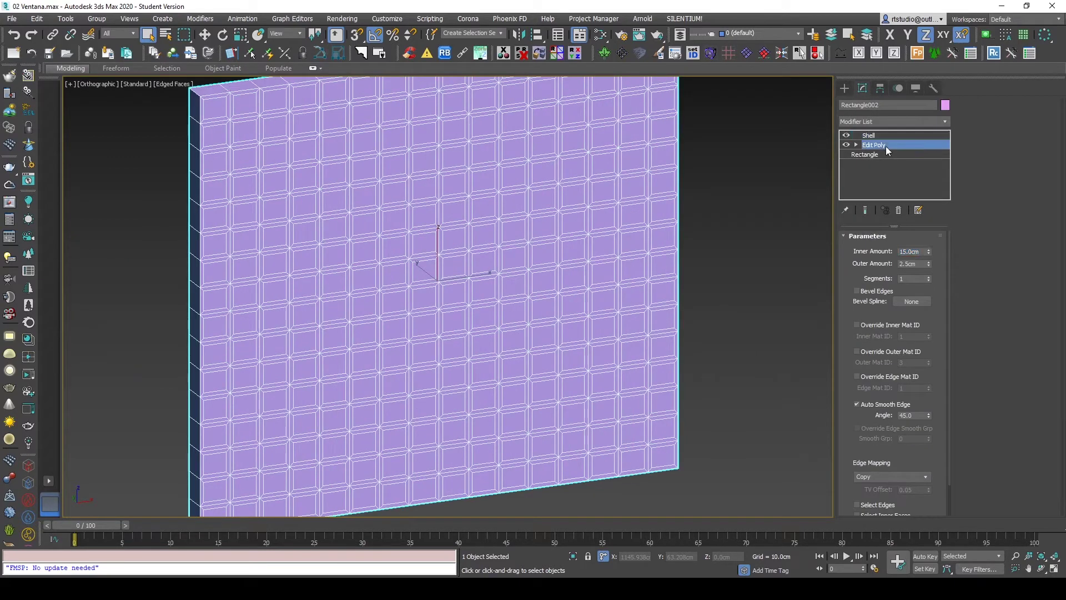
pyautogui.click(903, 324)
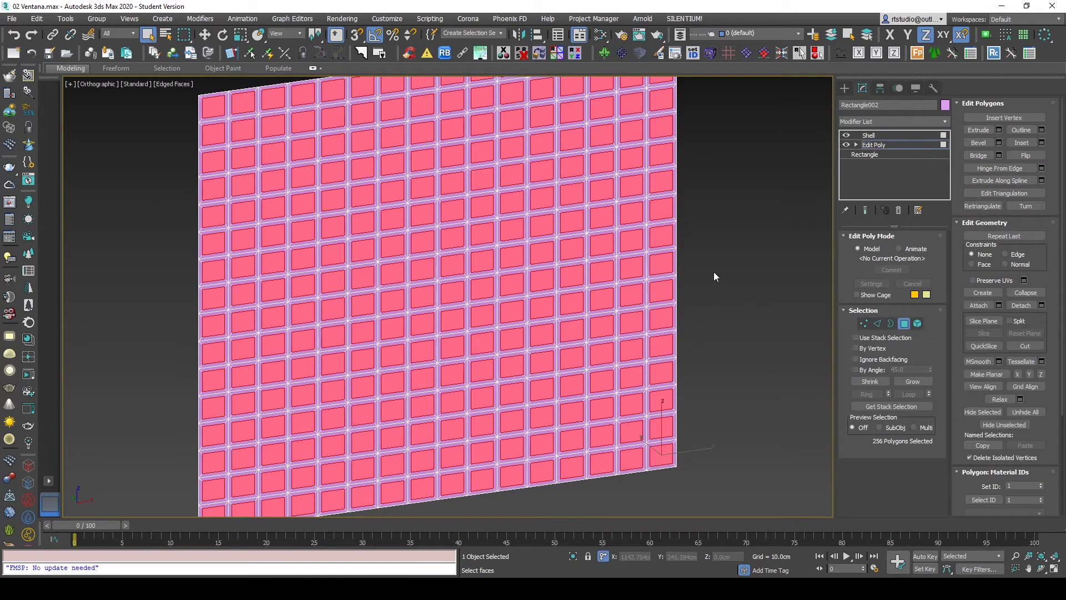
pyautogui.press('Delete')
pyautogui.click(895, 135)
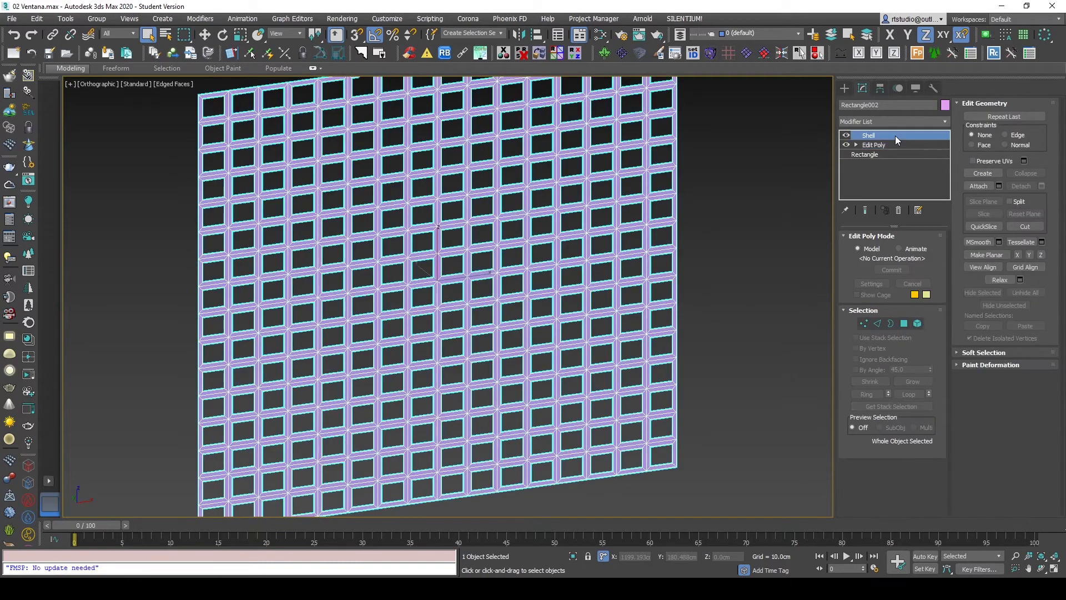
pyautogui.click(725, 296)
pyautogui.click(470, 289)
pyautogui.press('m')
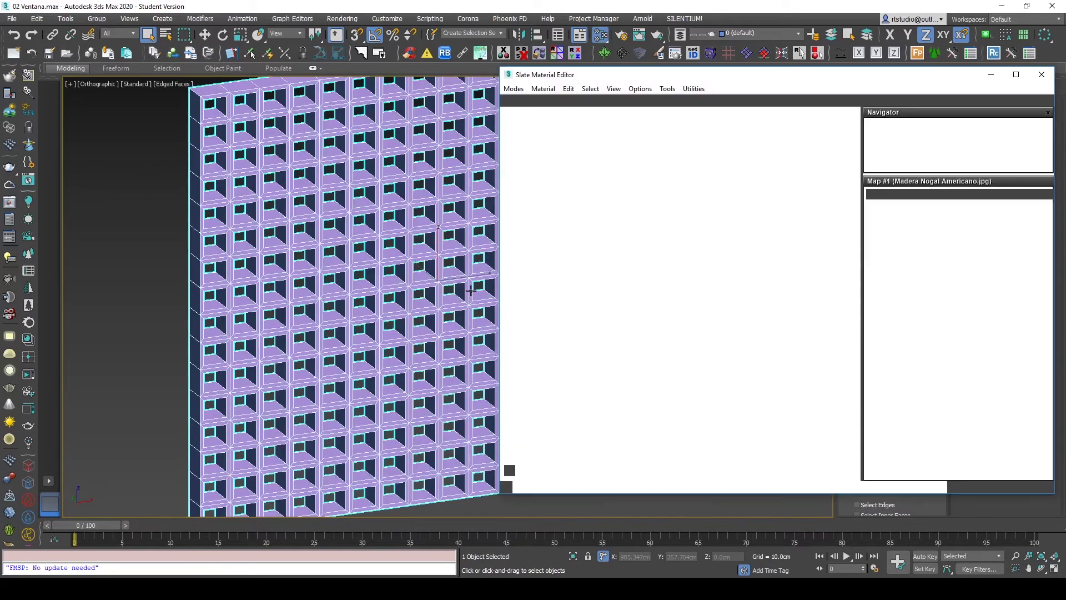
# Step: Assign the Madera Nogal Americano walnut material to the lattice panel from the Slate Editor
pyautogui.click(548, 102)
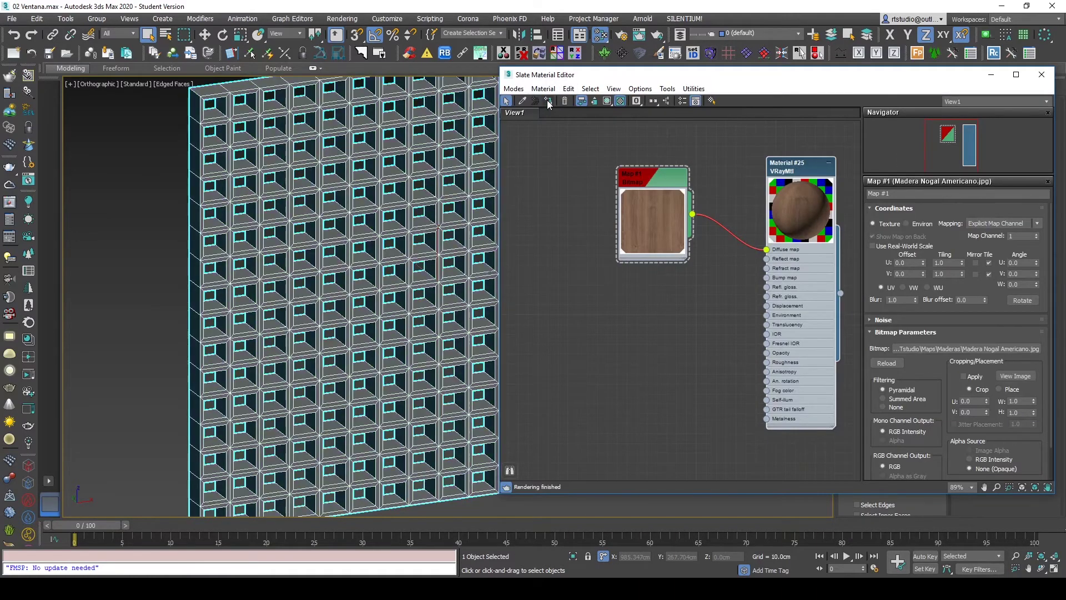
pyautogui.click(1042, 74)
pyautogui.scroll(-5, 510, 249)
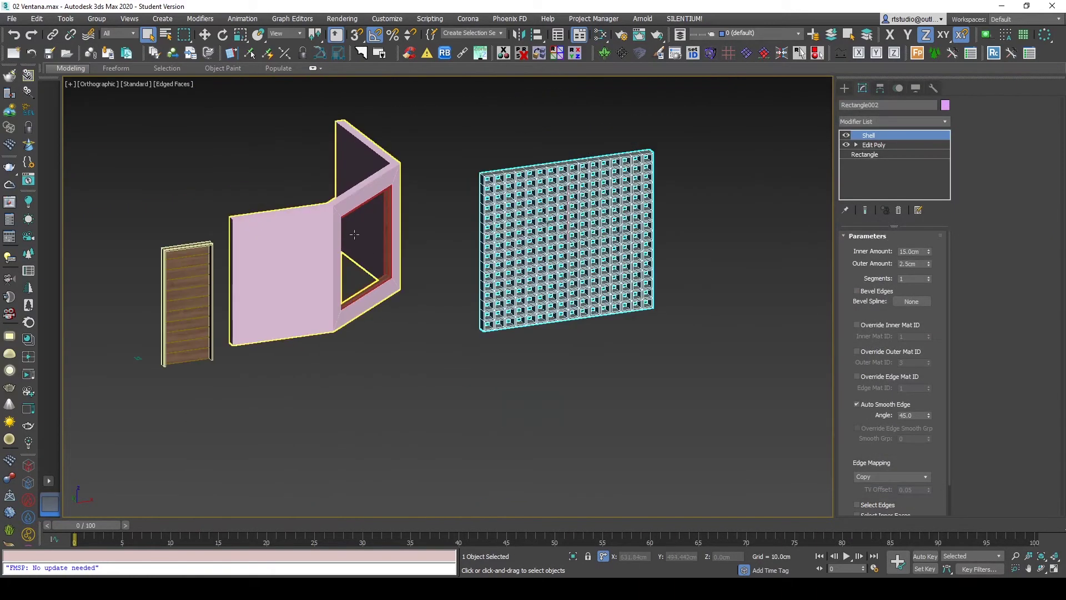
# Step: Copy the door's box UVW Map modifier and paste it instanced onto the lattice panel
pyautogui.click(187, 304)
pyautogui.rightClick(880, 148)
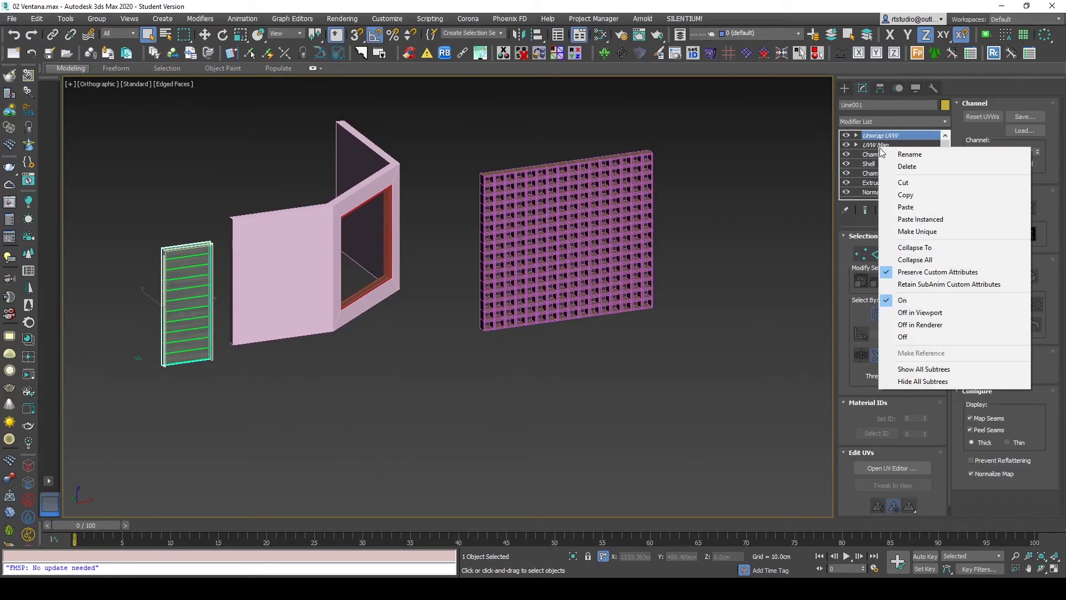
pyautogui.click(896, 195)
pyautogui.click(644, 222)
pyautogui.rightClick(884, 143)
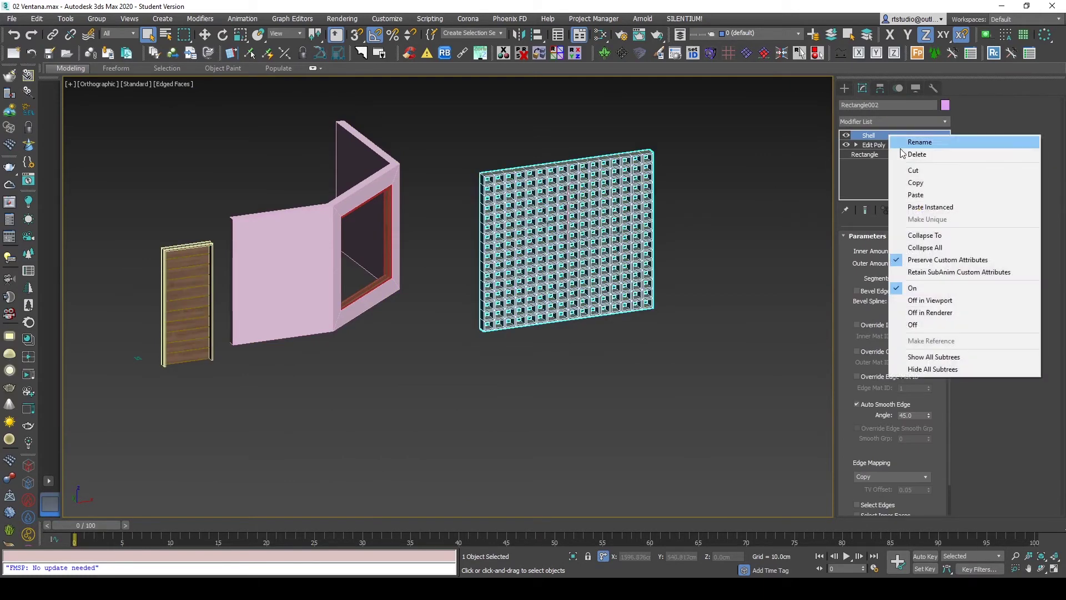
pyautogui.click(930, 207)
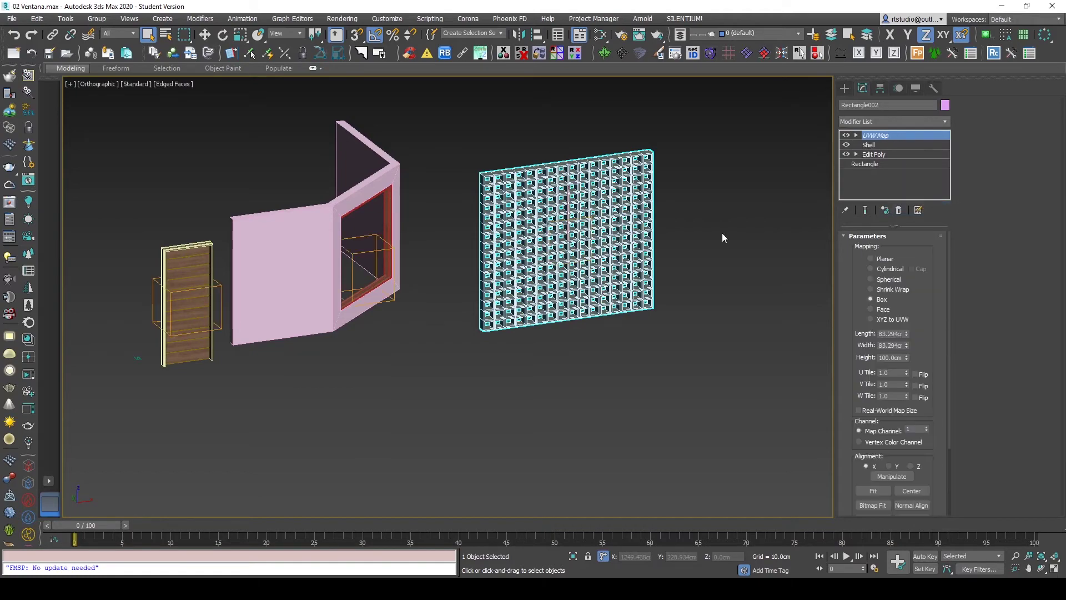
# Step: Inspect the wood grain on the lattice with Edged Faces off, then turn it back on
pyautogui.click(722, 232)
pyautogui.scroll(10, 600, 246)
pyautogui.press('F4')
pyautogui.scroll(5, 600, 246)
pyautogui.scroll(-10, 600, 246)
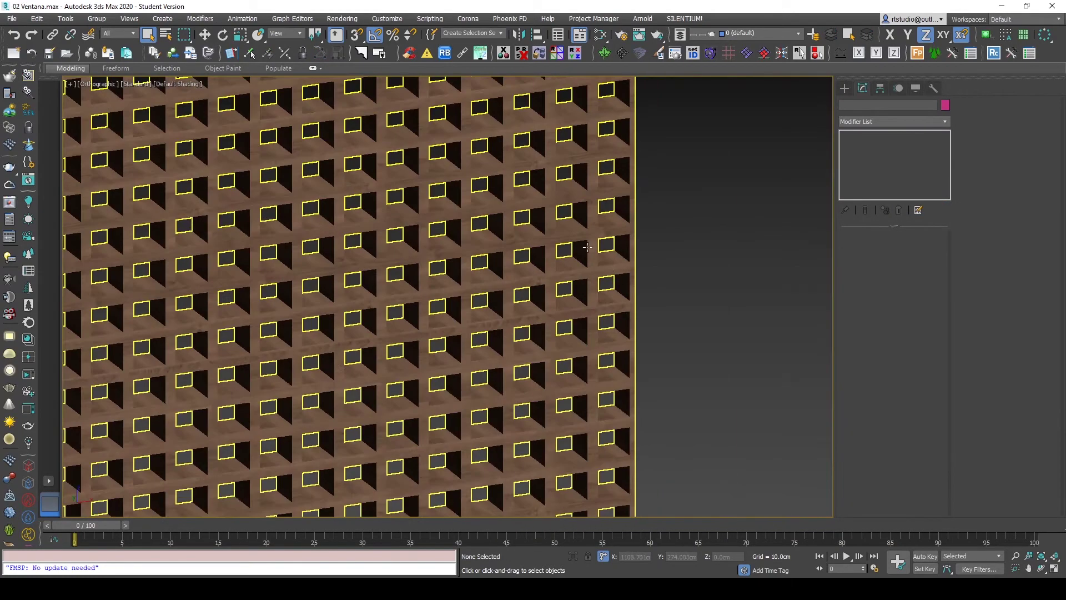
pyautogui.scroll(3, 622, 325)
pyautogui.scroll(4, 624, 313)
pyautogui.scroll(-1, 625, 314)
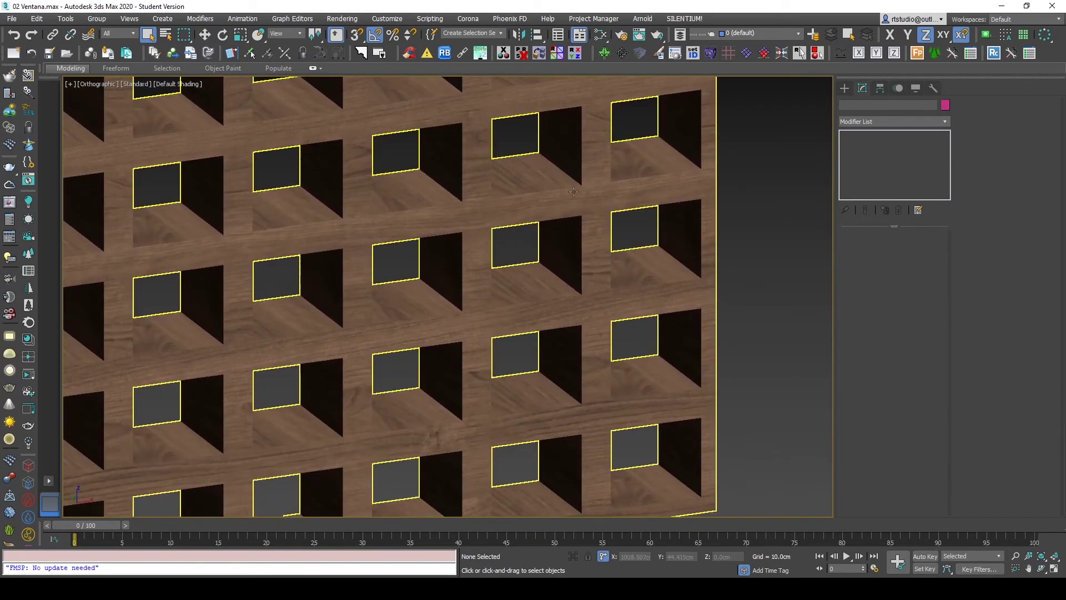
pyautogui.scroll(-5, 624, 333)
pyautogui.scroll(4, 624, 373)
pyautogui.click(639, 280)
pyautogui.scroll(2, 639, 281)
pyautogui.scroll(2, 644, 266)
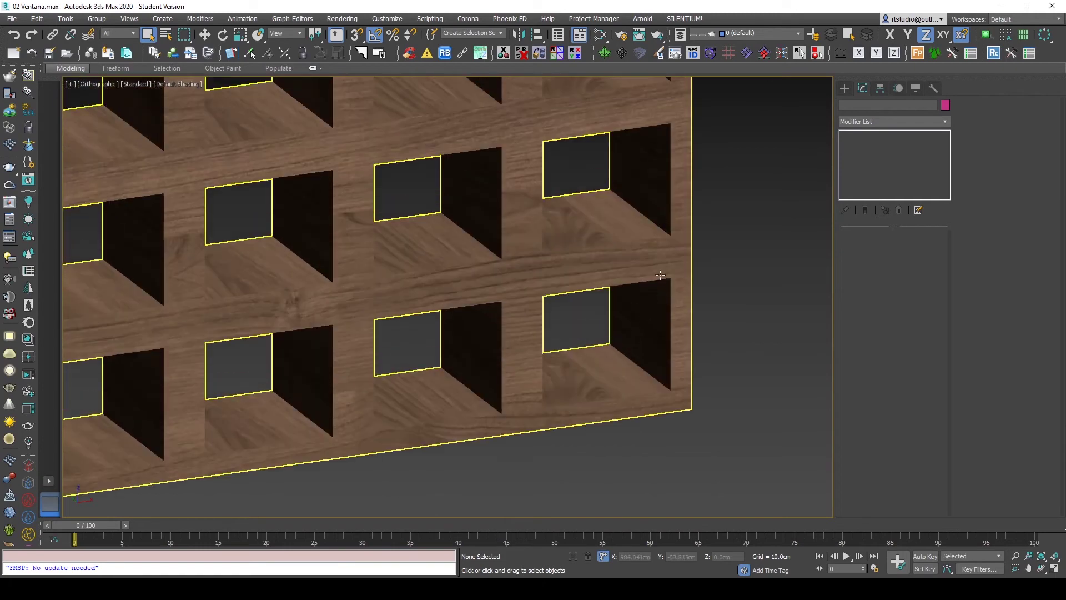
pyautogui.press('F4')
pyautogui.press('F4')
pyautogui.press('F4')
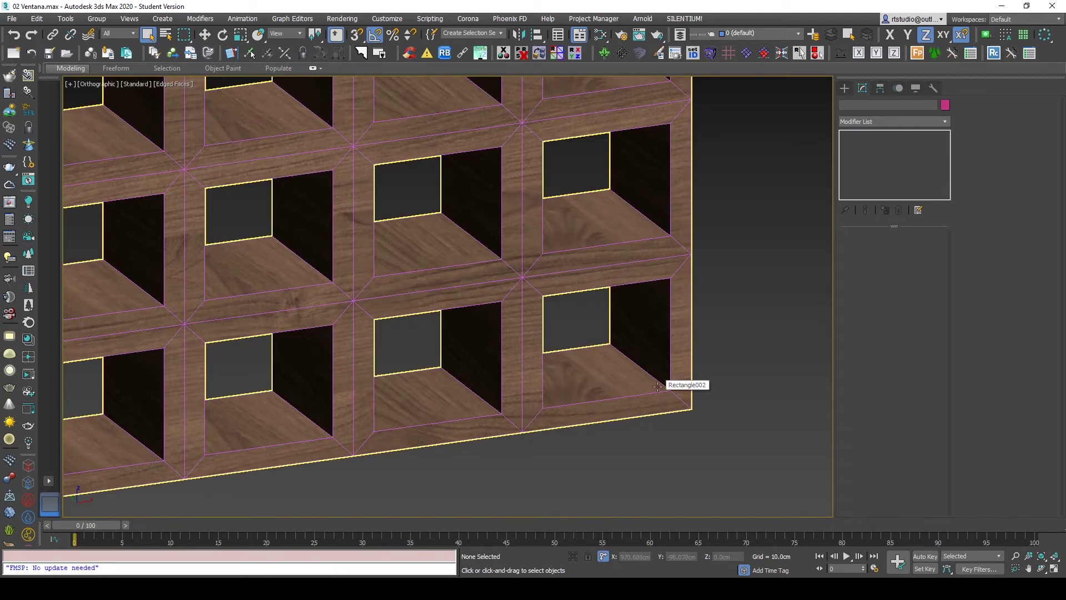
# Step: Add an Unwrap UVW modifier to the wooden lattice panel Rectangle002
pyautogui.click(554, 266)
pyautogui.rightClick(803, 201)
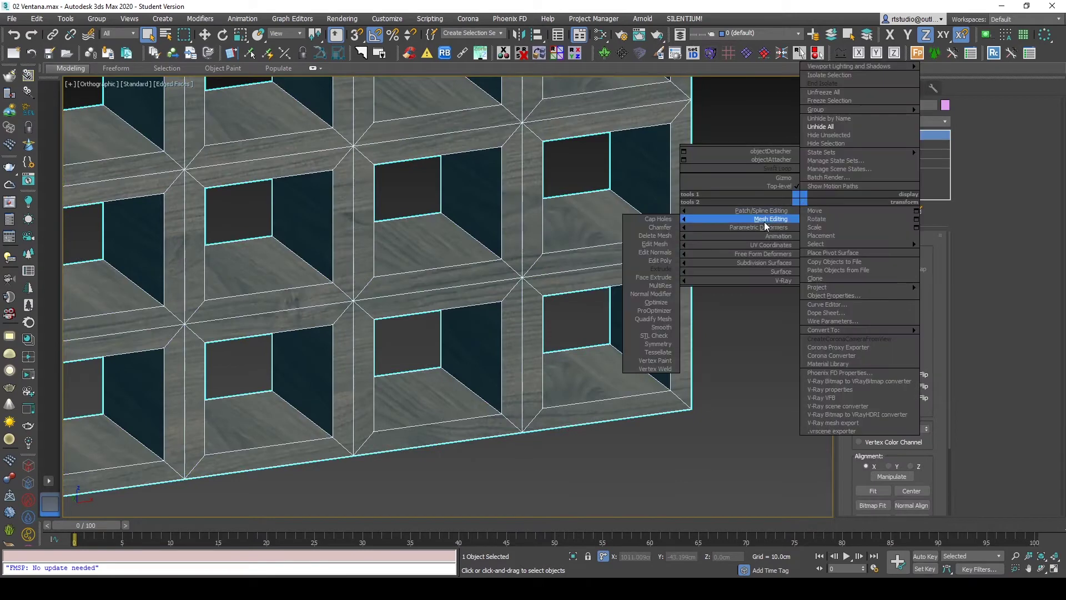
pyautogui.moveTo(765, 245)
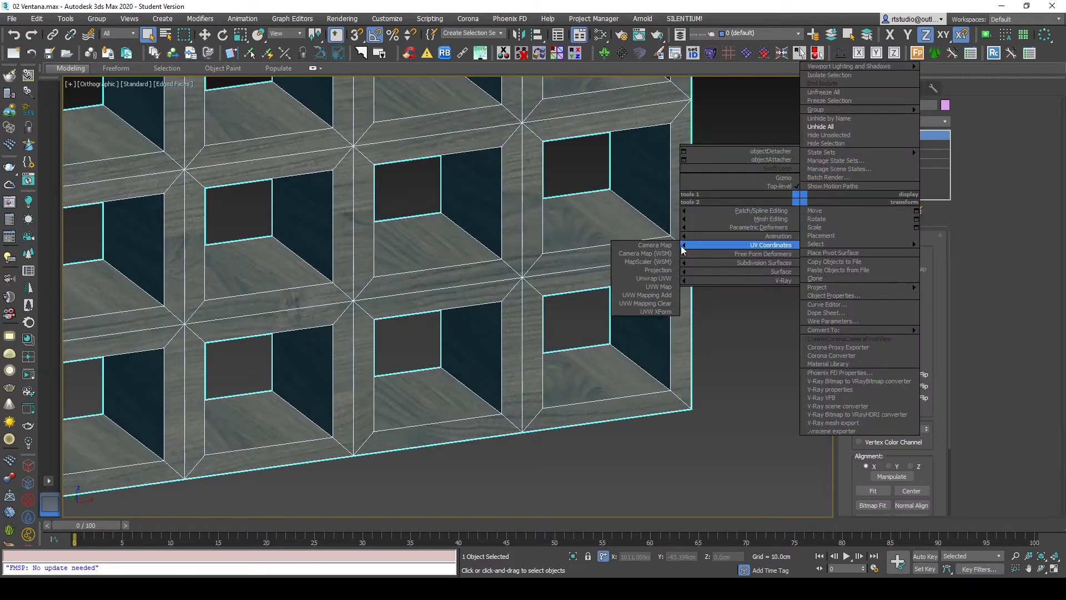
pyautogui.click(661, 280)
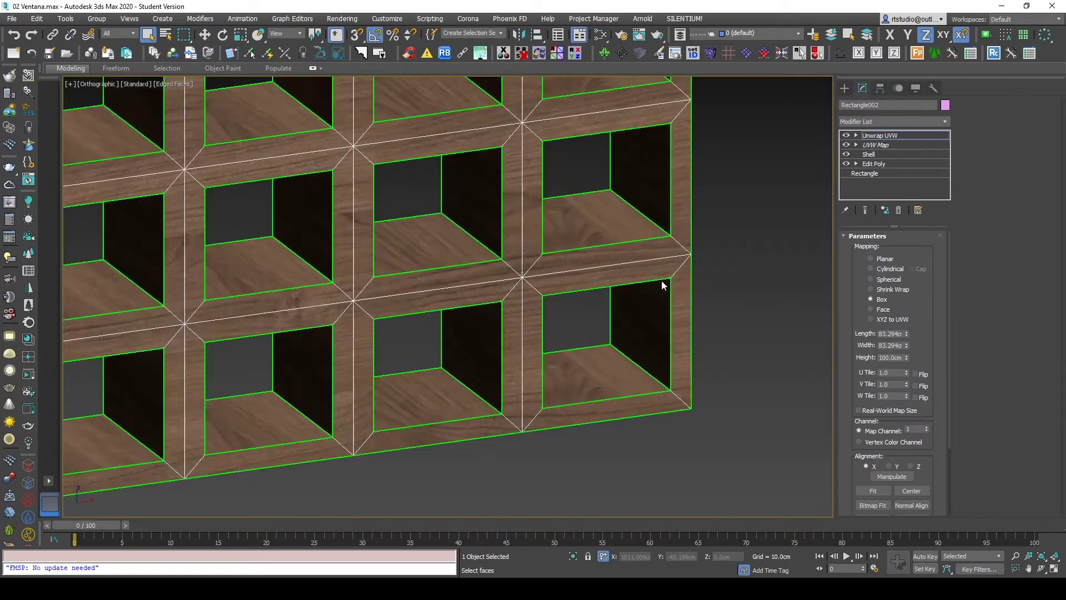
# Step: Open the UV editor with its brush and peel option sections collapsed
pyautogui.click(884, 469)
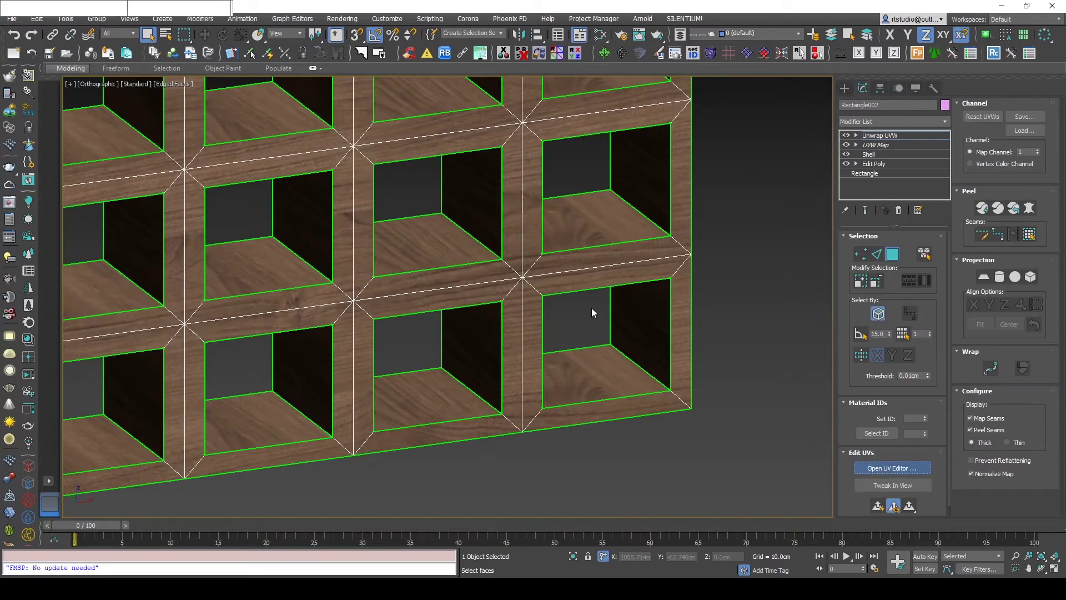
pyautogui.scroll(-3, 175, 271)
pyautogui.scroll(-4, 189, 272)
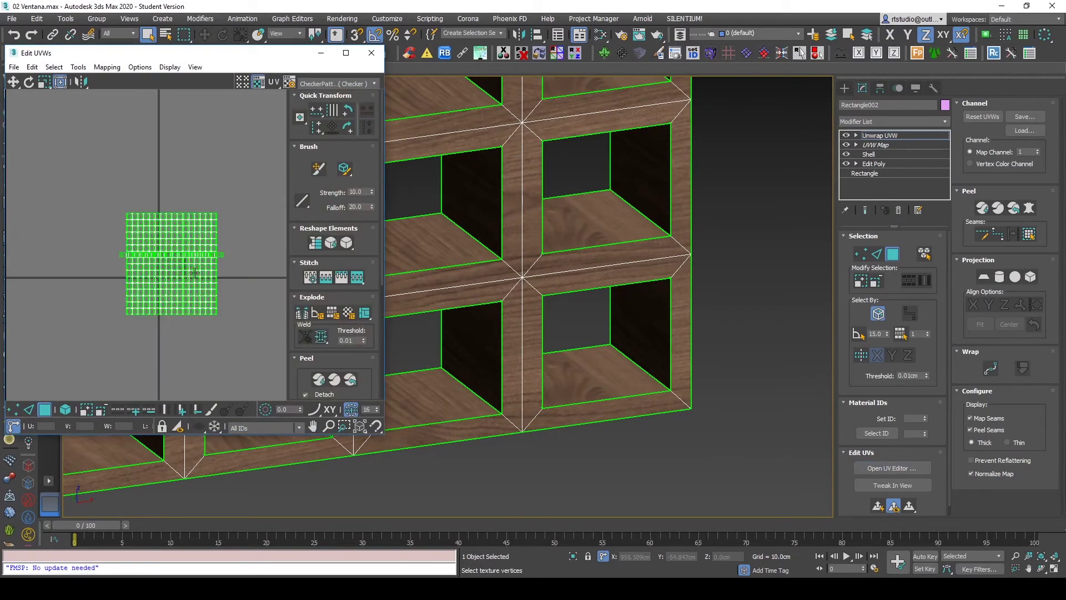
pyautogui.click(308, 147)
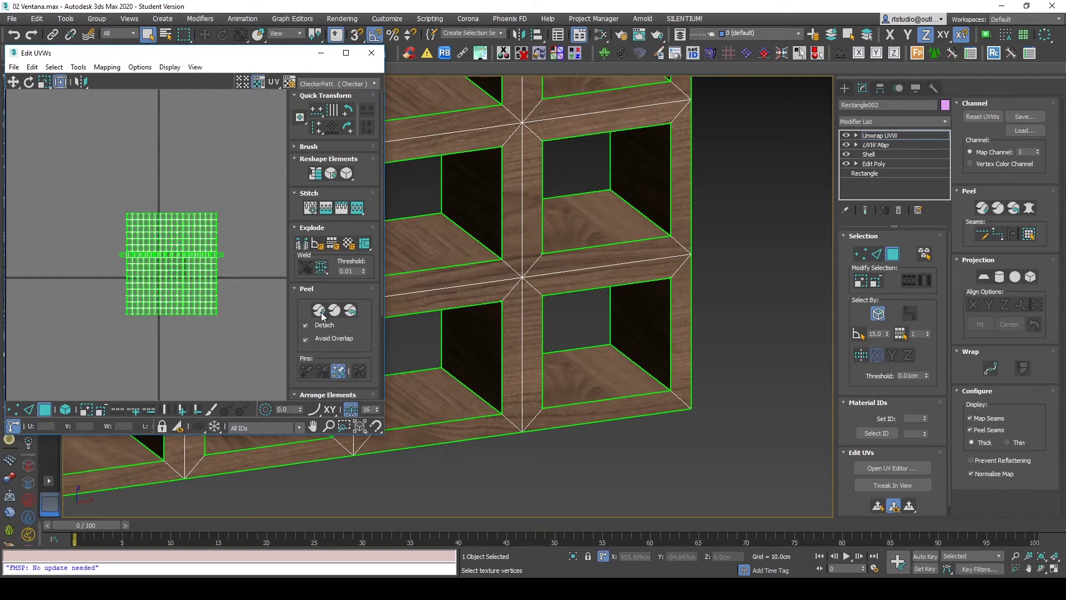
pyautogui.click(308, 289)
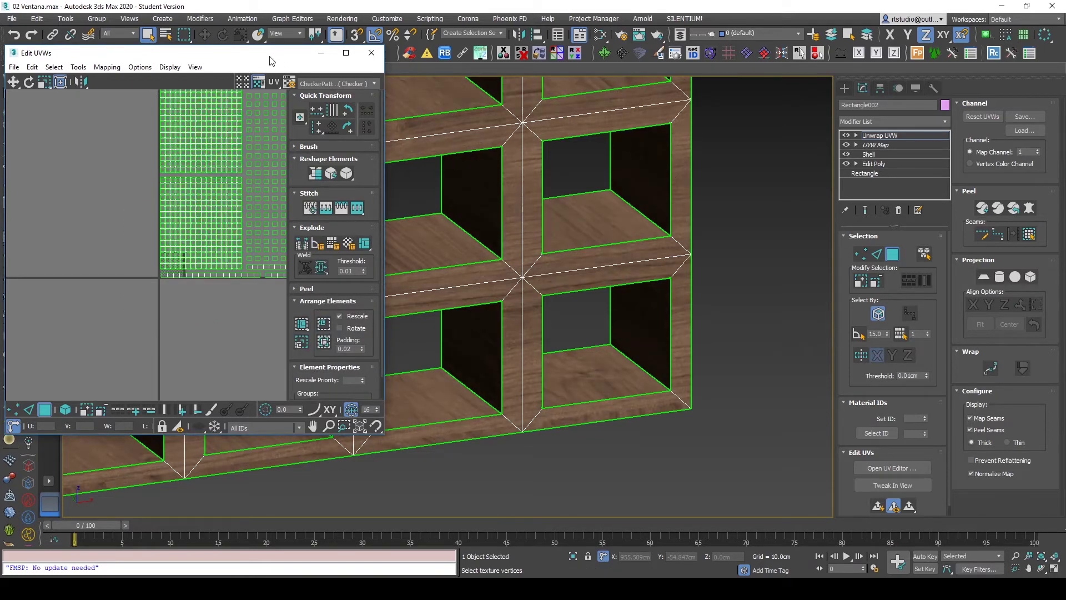
# Step: Move the Edit UVWs window aside and frame the panel's UV layout
pyautogui.moveTo(272, 61); pyautogui.dragTo(714, 99)
pyautogui.moveTo(621, 253)
pyautogui.mouseDown(button='middle')
pyautogui.moveTo(585, 302)
pyautogui.moveTo(522, 349)
pyautogui.mouseUp(button='middle')
pyautogui.scroll(-2, 509, 351)
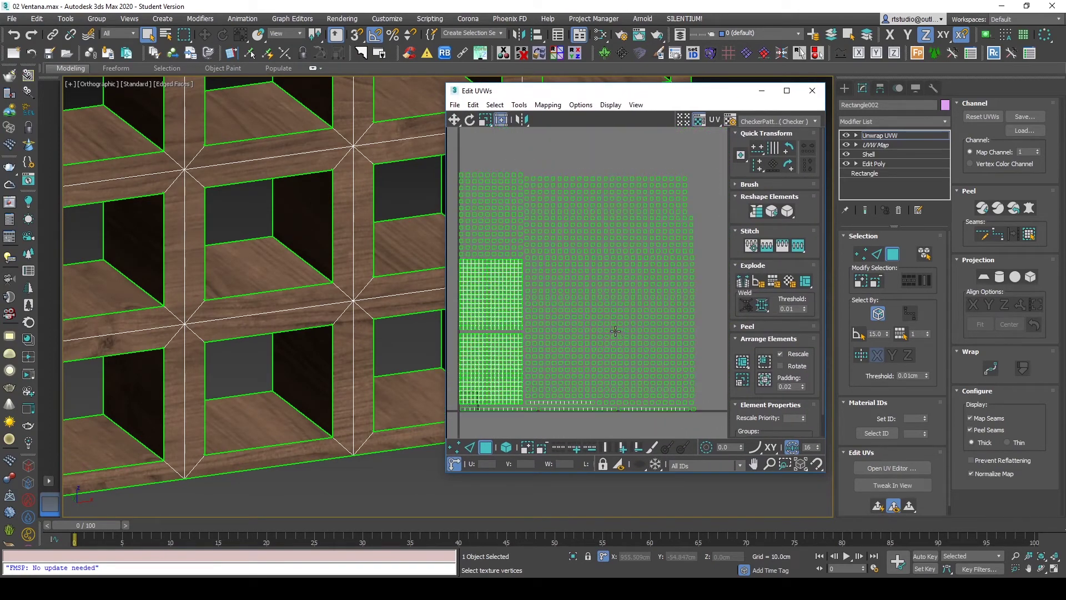
pyautogui.moveTo(615, 331); pyautogui.dragTo(640, 305, button='middle')
pyautogui.scroll(2, 559, 341)
pyautogui.scroll(2, 560, 312)
pyautogui.moveTo(559, 312); pyautogui.dragTo(610, 207, button='middle')
pyautogui.scroll(2, 610, 207)
pyautogui.scroll(-1, 628, 198)
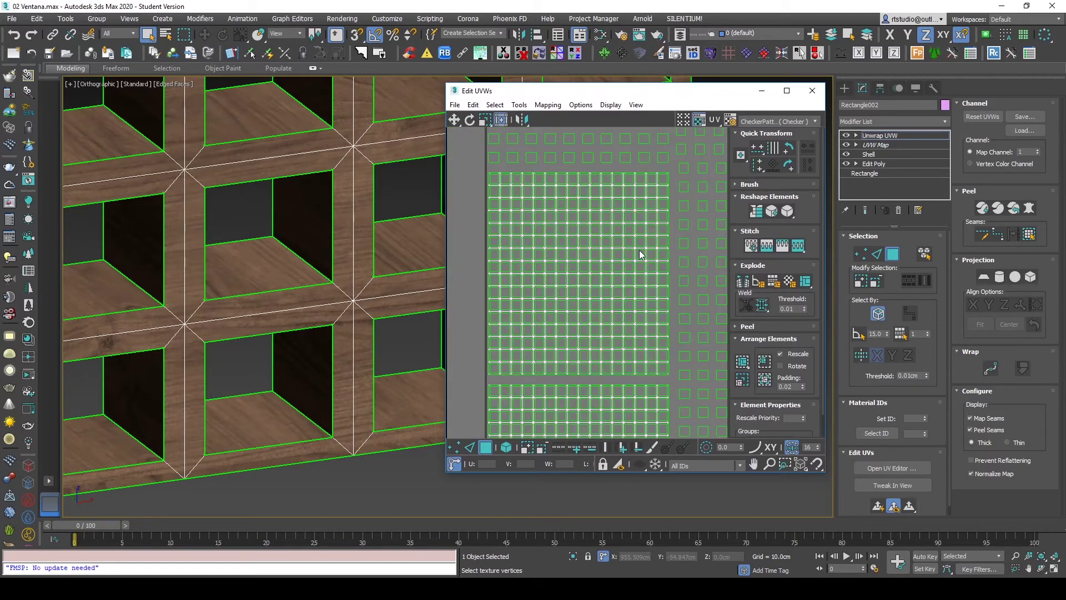
pyautogui.scroll(-1, 642, 252)
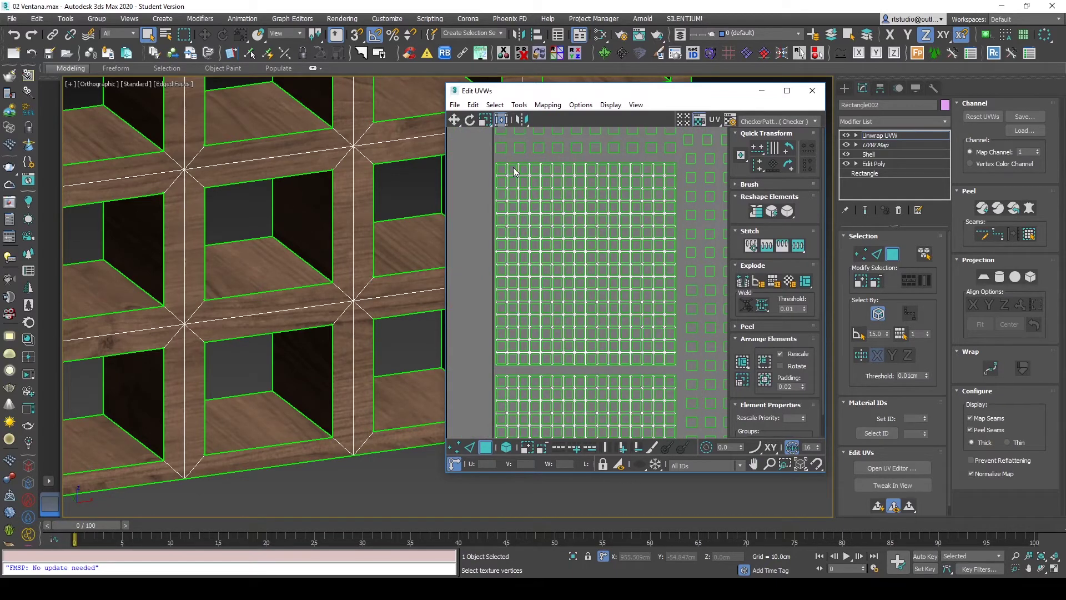
# Step: Select the top rows of UVs, then all of the panel's UVs
pyautogui.moveTo(682, 162); pyautogui.dragTo(480, 181)
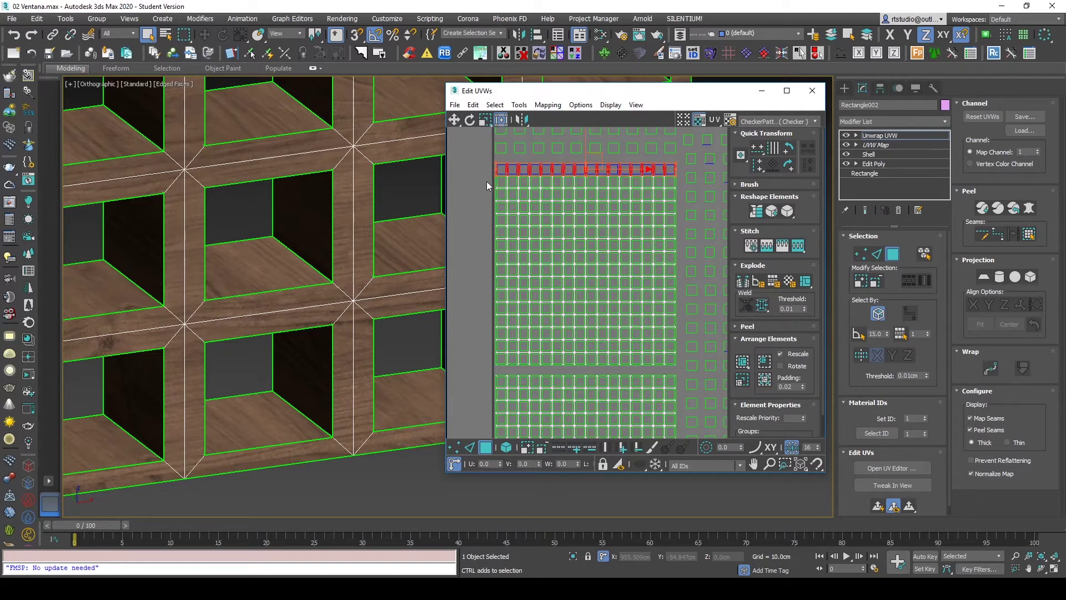
pyautogui.moveTo(487, 181)
pyautogui.keyDown('ctrl'); pyautogui.mouseDown()
pyautogui.moveTo(681, 193)
pyautogui.moveTo(483, 200)
pyautogui.mouseUp(); pyautogui.keyUp('ctrl')
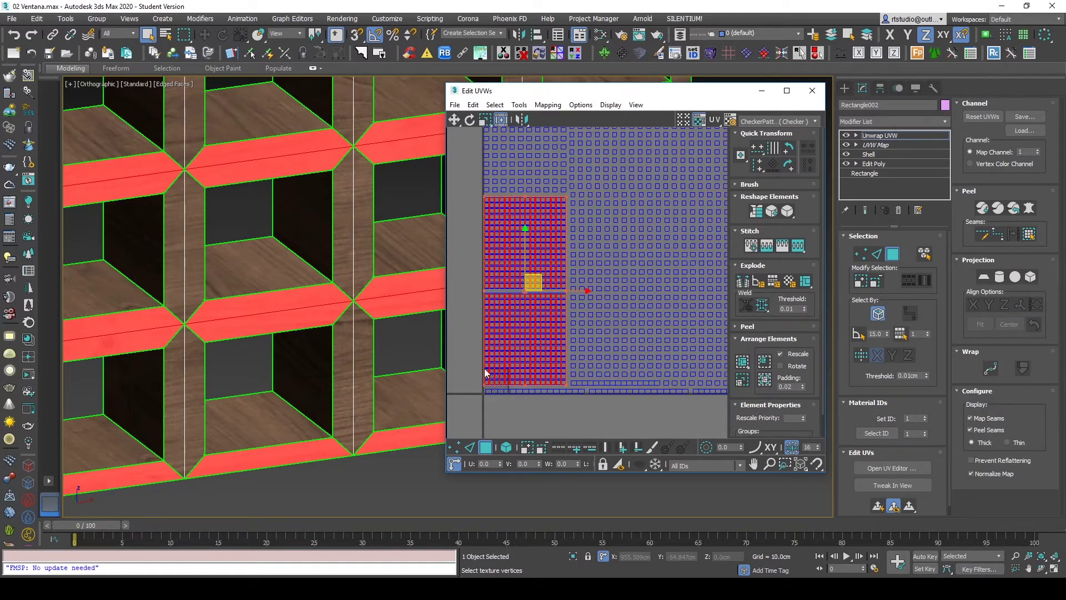
pyautogui.scroll(2, 493, 367)
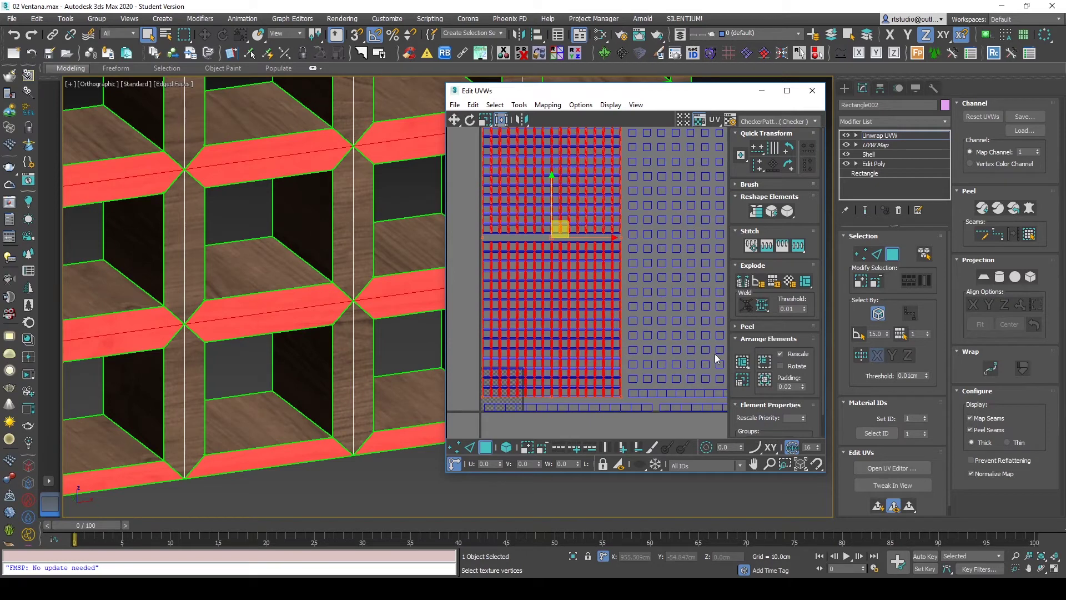
pyautogui.hotkey('ctrl', 'a')
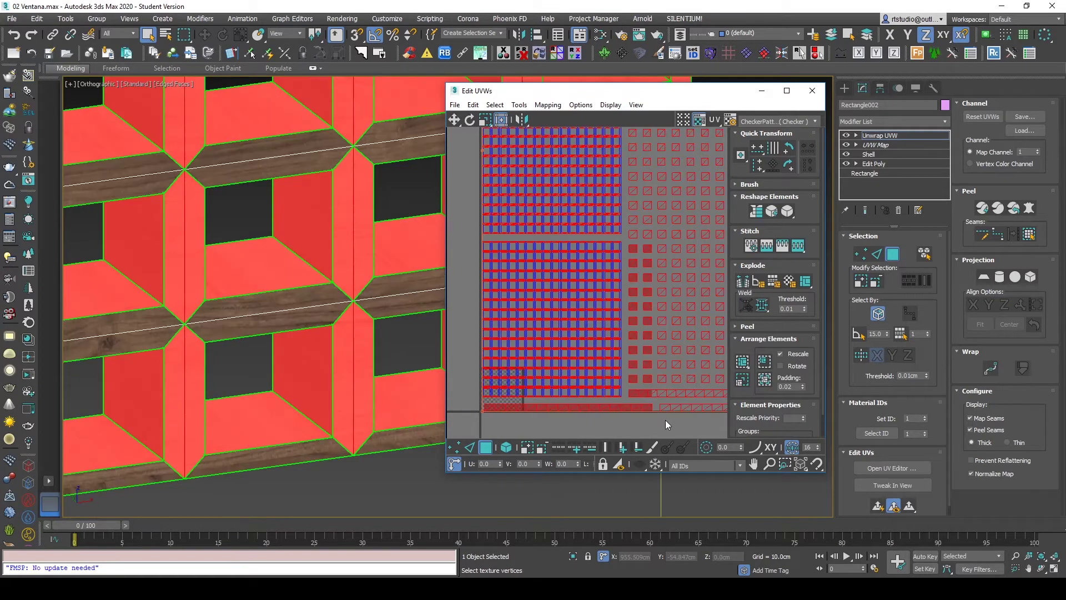
pyautogui.moveTo(646, 337); pyautogui.dragTo(624, 370, button='middle')
pyautogui.scroll(-4, 624, 370)
pyautogui.scroll(-1, 593, 369)
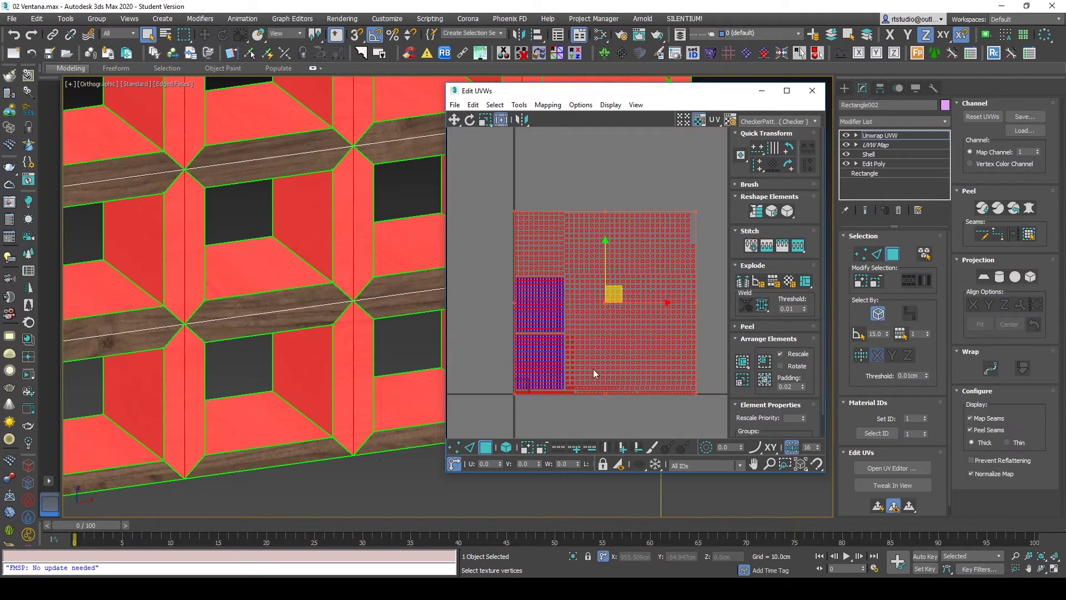
# Step: Apply a Quick Transform to the UVs and pack the shells into the texture square
pyautogui.click(788, 148)
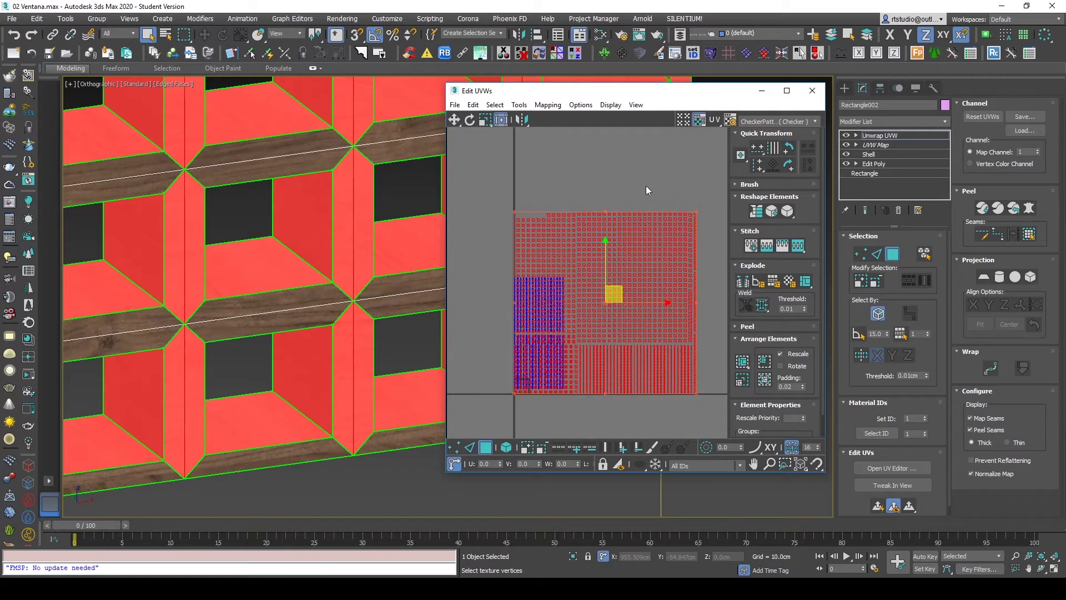
pyautogui.click(601, 170)
pyautogui.click(764, 366)
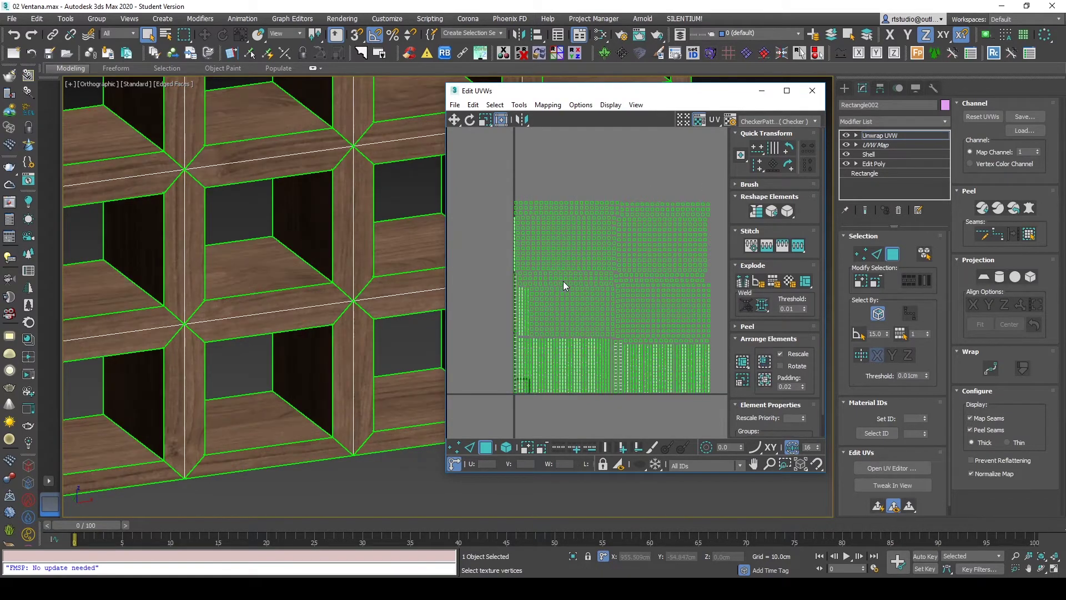
pyautogui.scroll(2, 518, 386)
pyautogui.scroll(2, 518, 385)
pyautogui.scroll(2, 518, 386)
pyautogui.scroll(-3, 648, 322)
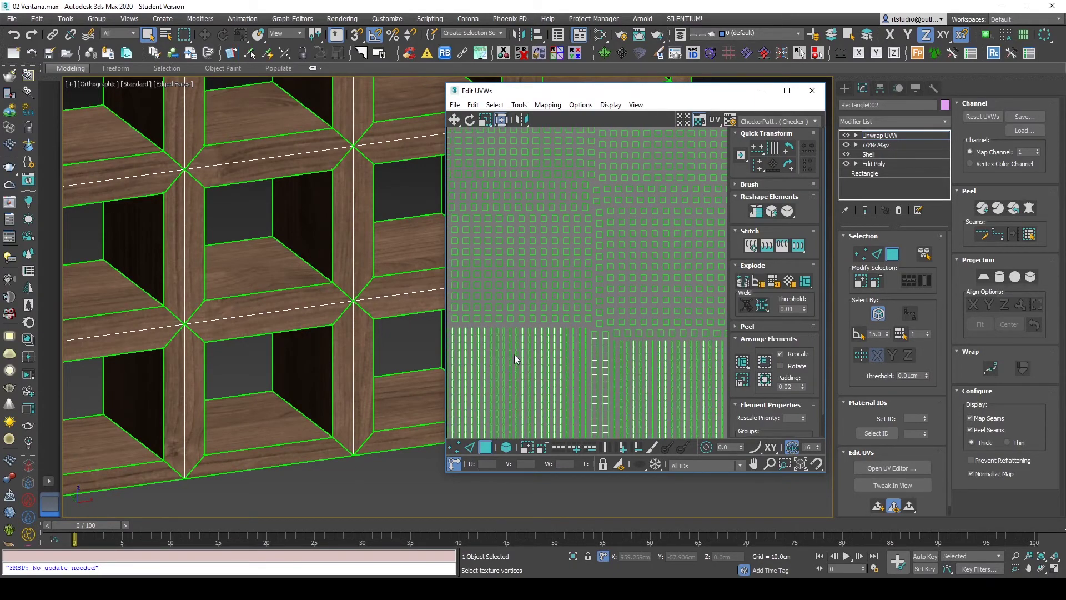
# Step: Select the upper UV strip, then switch the selection to the lower strip segment
pyautogui.moveTo(583, 292); pyautogui.dragTo(503, 303, button='middle')
pyautogui.scroll(-2, 503, 304)
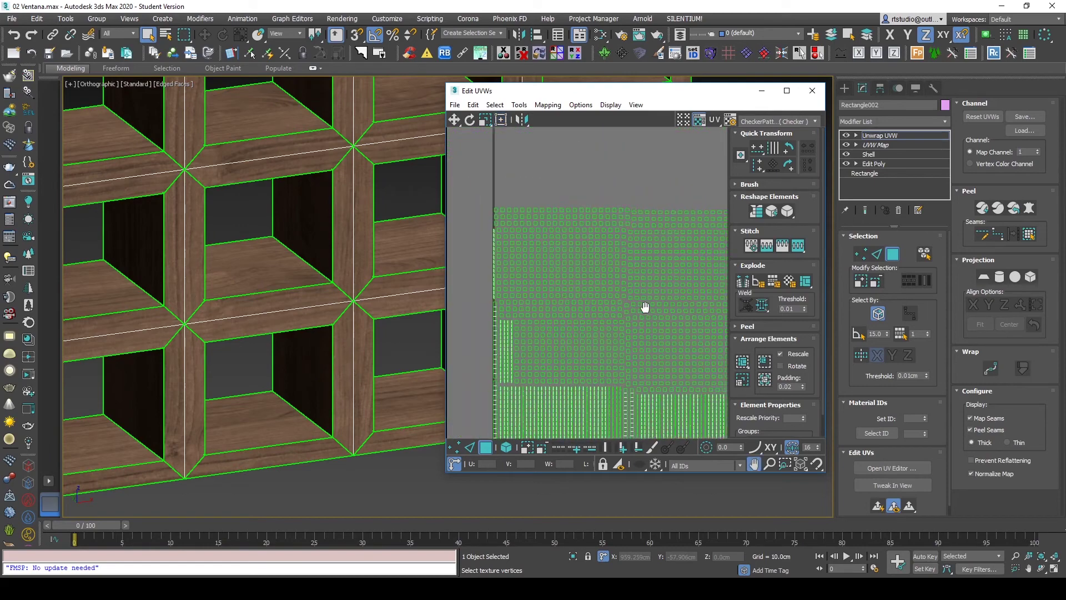
pyautogui.moveTo(630, 307); pyautogui.dragTo(668, 216, button='middle')
pyautogui.scroll(2, 655, 359)
pyautogui.scroll(2, 648, 365)
pyautogui.scroll(2, 635, 368)
pyautogui.scroll(1, 603, 302)
pyautogui.moveTo(592, 279); pyautogui.dragTo(552, 241)
pyautogui.click(604, 332)
pyautogui.click(564, 358)
pyautogui.scroll(-2, 564, 358)
pyautogui.scroll(-2, 661, 372)
pyautogui.scroll(-2, 614, 373)
pyautogui.scroll(1, 659, 368)
pyautogui.scroll(-3, 687, 371)
pyautogui.scroll(3, 695, 370)
pyautogui.scroll(-1, 700, 370)
pyautogui.scroll(-2, 687, 361)
# Step: Select the bottom row of UVs and repack the shells with Arrange Elements
pyautogui.moveTo(695, 366); pyautogui.dragTo(534, 385)
pyautogui.scroll(2, 655, 379)
pyautogui.scroll(1, 649, 379)
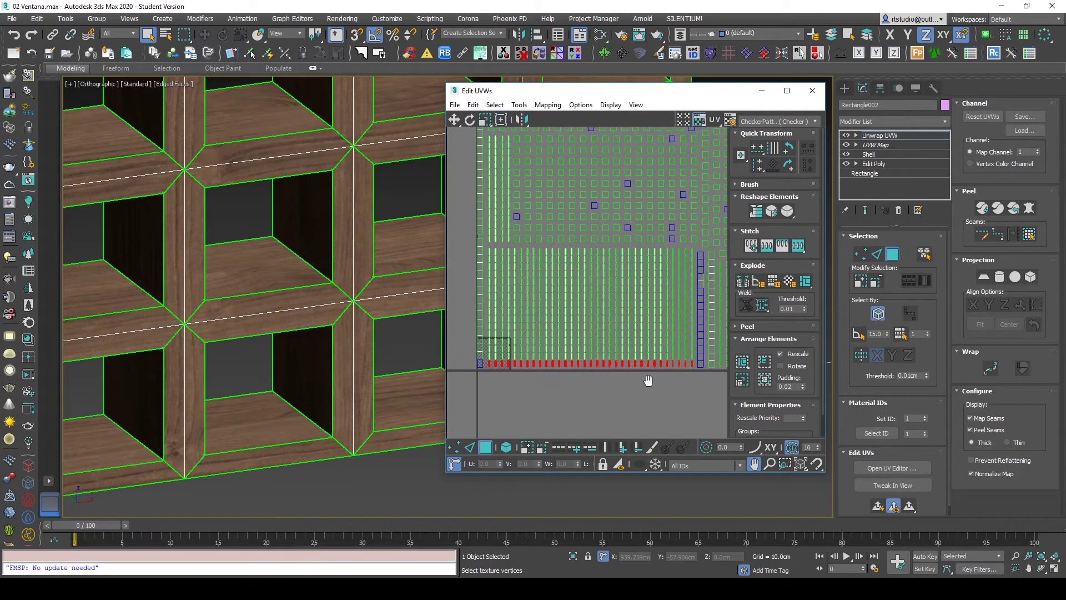
pyautogui.click(742, 383)
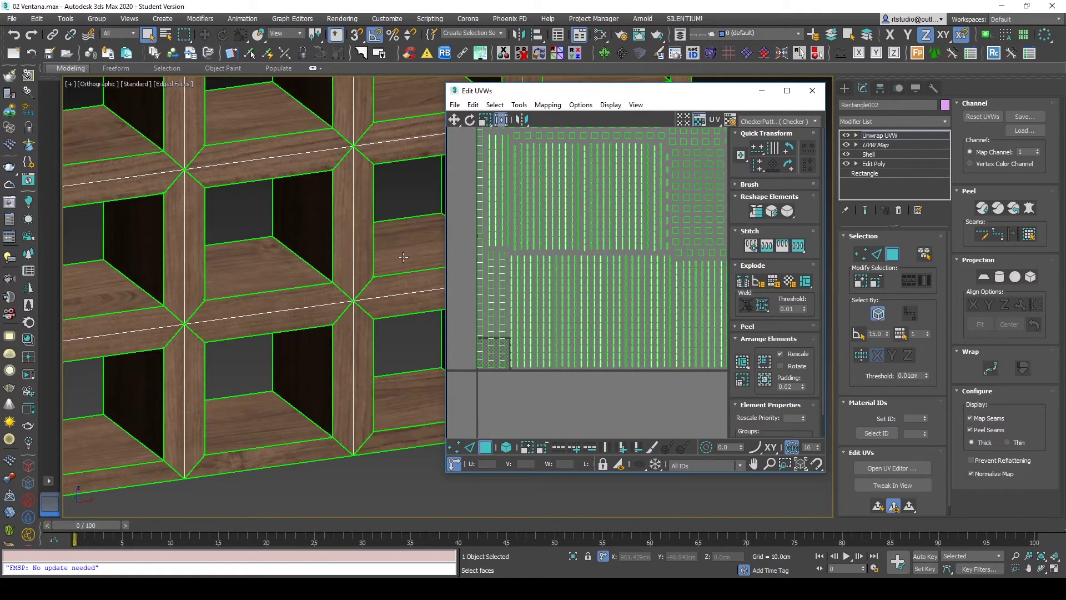
pyautogui.scroll(-2, 332, 204)
pyautogui.scroll(-1, 332, 204)
pyautogui.scroll(2, 341, 306)
pyautogui.scroll(1, 333, 328)
pyautogui.scroll(1, 326, 349)
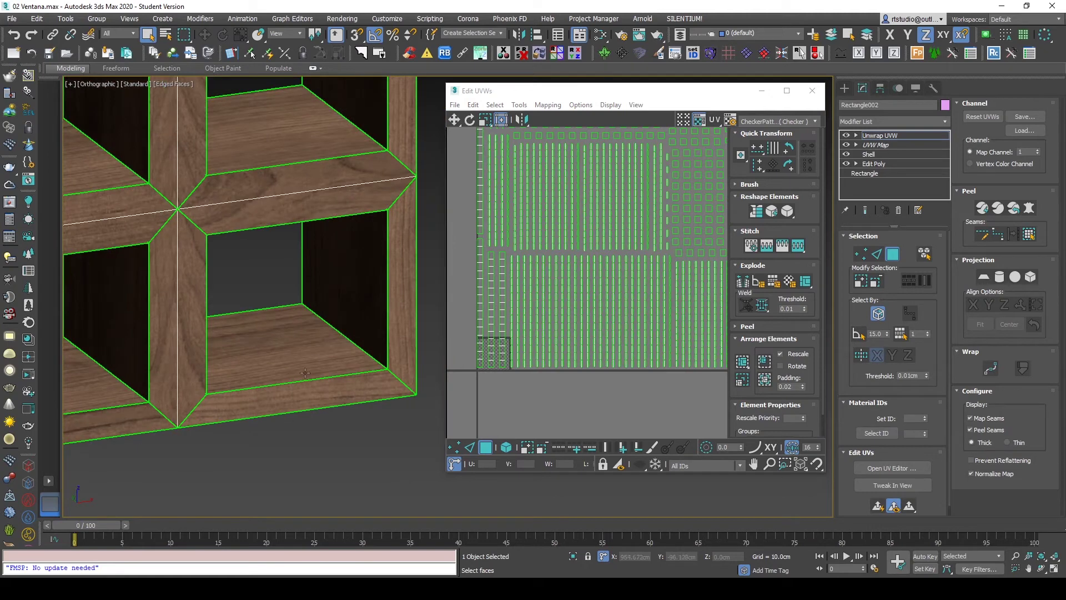
pyautogui.scroll(2, 502, 339)
pyautogui.scroll(-1, 474, 378)
pyautogui.scroll(-1, 555, 372)
pyautogui.scroll(-1, 625, 367)
pyautogui.scroll(-1, 625, 366)
pyautogui.scroll(-1, 584, 381)
pyautogui.scroll(-1, 625, 358)
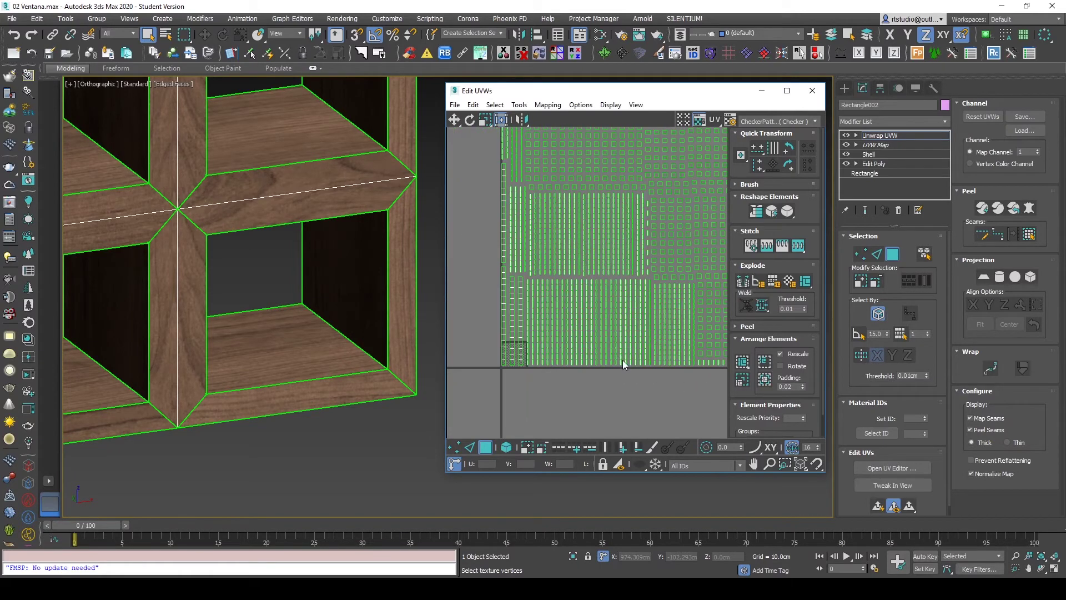
pyautogui.scroll(1, 568, 350)
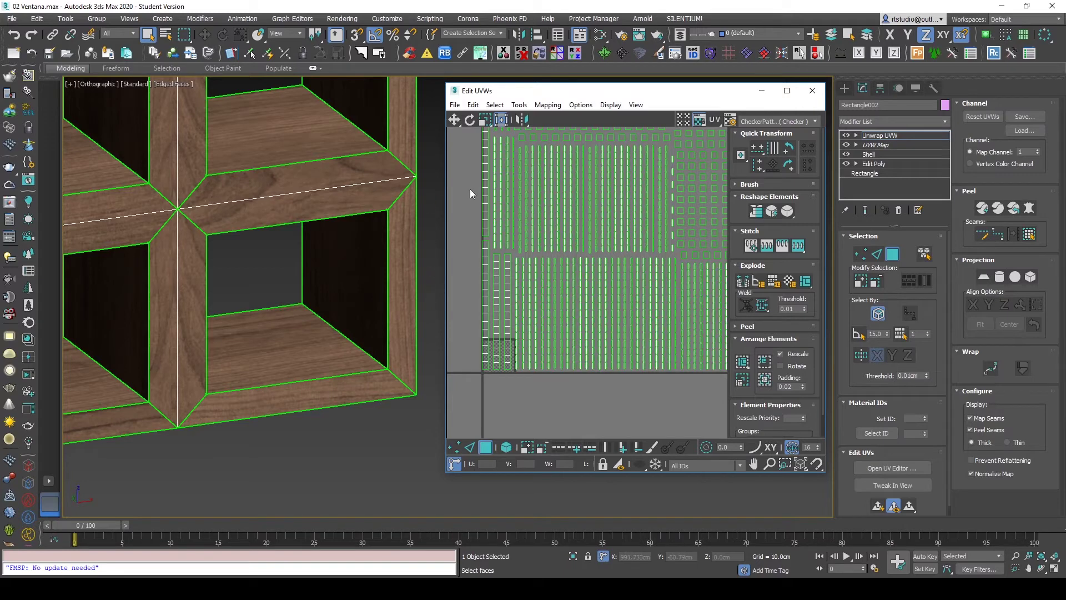
# Step: Close the UV editor, deselect the lattice and turn off edged faces
pyautogui.click(811, 89)
pyautogui.click(844, 89)
pyautogui.click(554, 275)
pyautogui.press('F4')
pyautogui.moveTo(464, 299); pyautogui.dragTo(666, 388, button='middle')
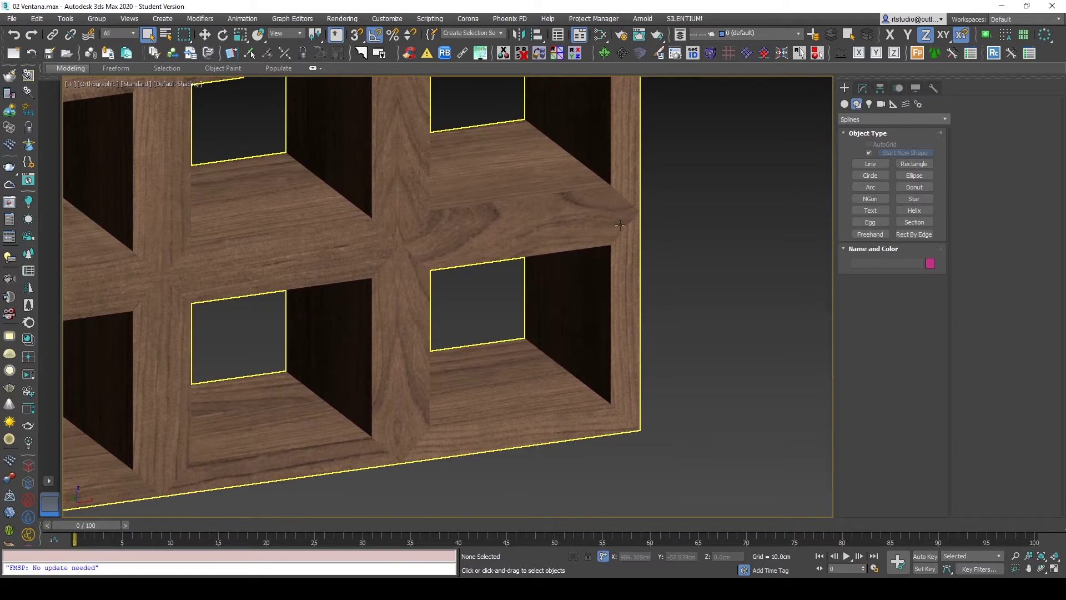
# Step: Toggle edged faces on and off to inspect the lattice's wood mapping up close
pyautogui.scroll(-2, 561, 281)
pyautogui.scroll(-5, 562, 216)
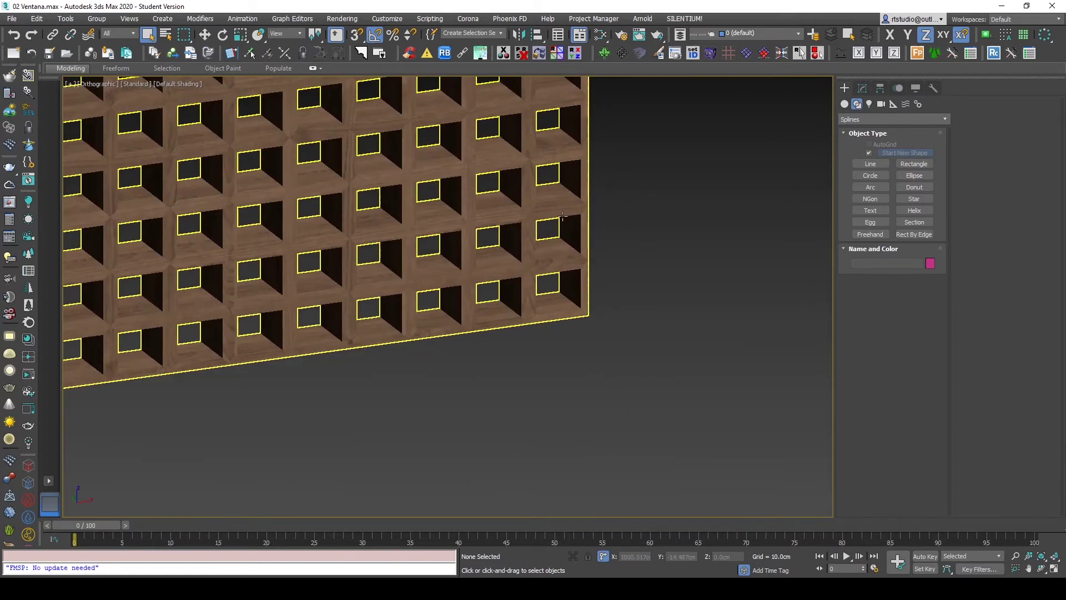
pyautogui.scroll(5, 562, 216)
pyautogui.scroll(-2, 577, 208)
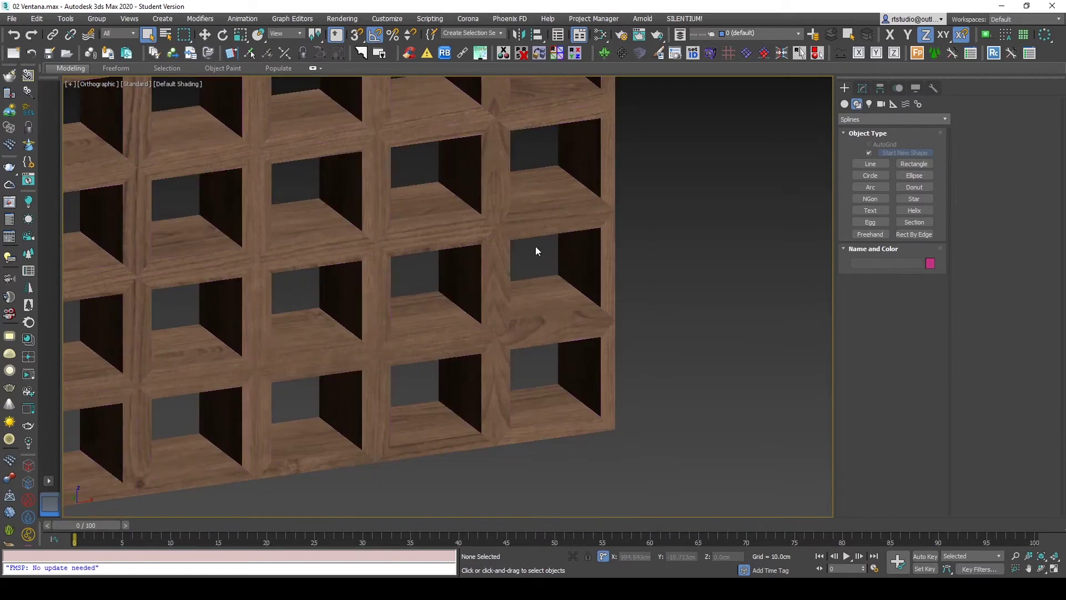
pyautogui.scroll(2, 536, 251)
pyautogui.press('F4')
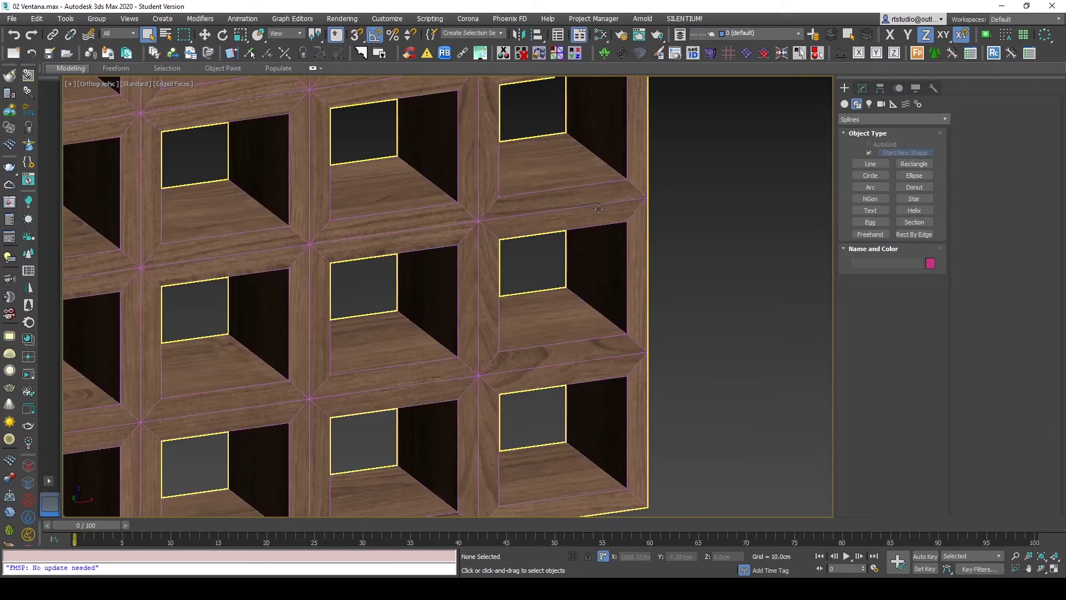
pyautogui.press('F4')
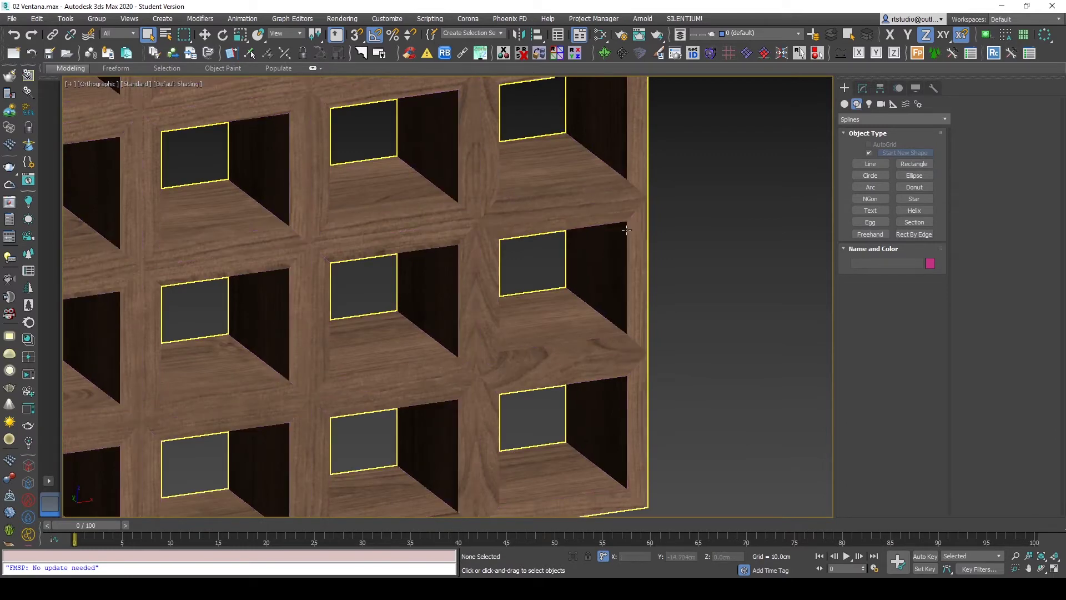
pyautogui.scroll(-5, 654, 349)
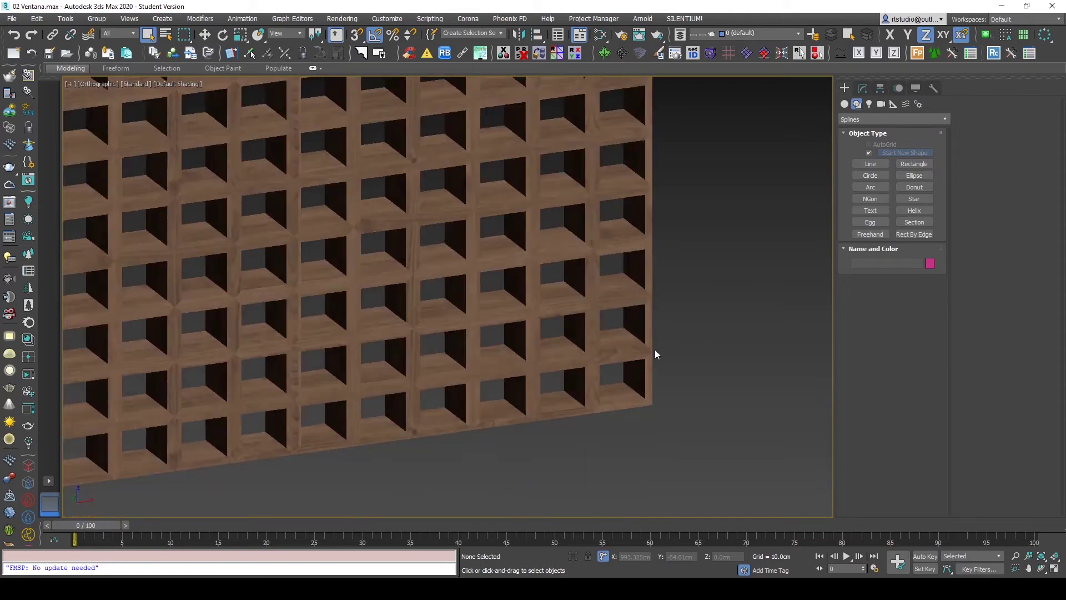
pyautogui.scroll(-2, 655, 348)
pyautogui.scroll(5, 661, 136)
pyautogui.scroll(3, 662, 136)
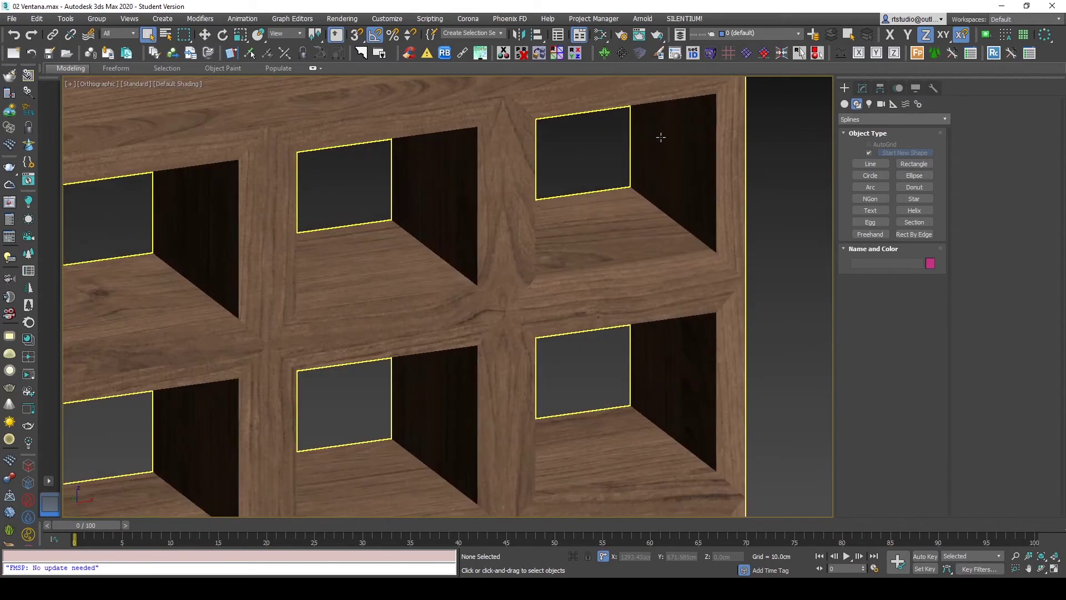
pyautogui.scroll(-6, 659, 139)
pyautogui.scroll(-2, 630, 143)
pyautogui.moveTo(647, 204); pyautogui.dragTo(632, 226, button='middle')
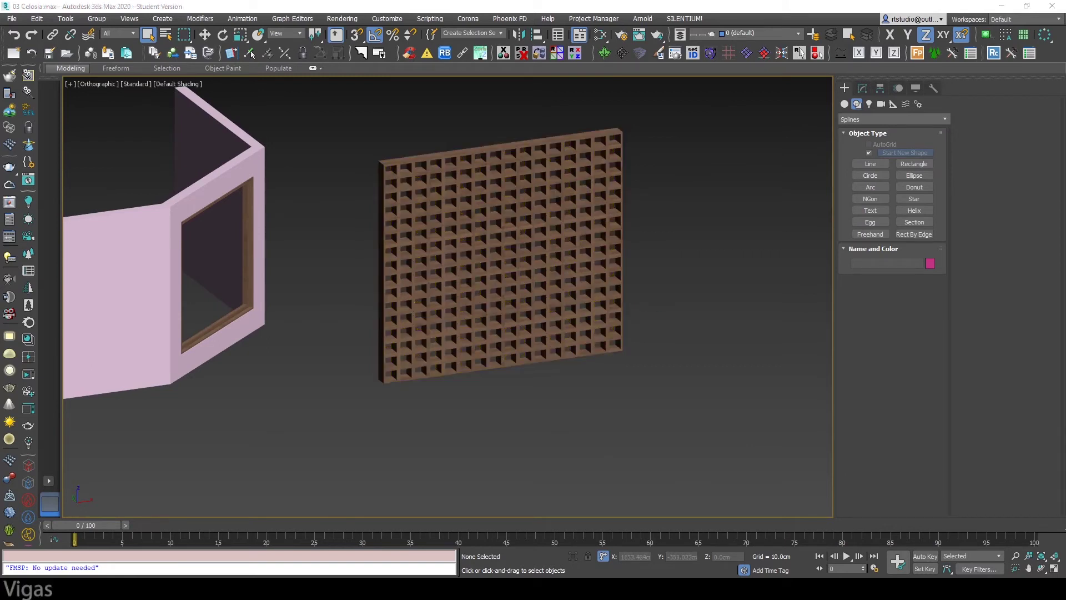
# Step: Draw a straight two-point line spline in the Top view
pyautogui.press('t')
pyautogui.scroll(-2, 619, 362)
pyautogui.moveTo(619, 362); pyautogui.dragTo(458, 352, button='middle')
pyautogui.scroll(2, 584, 374)
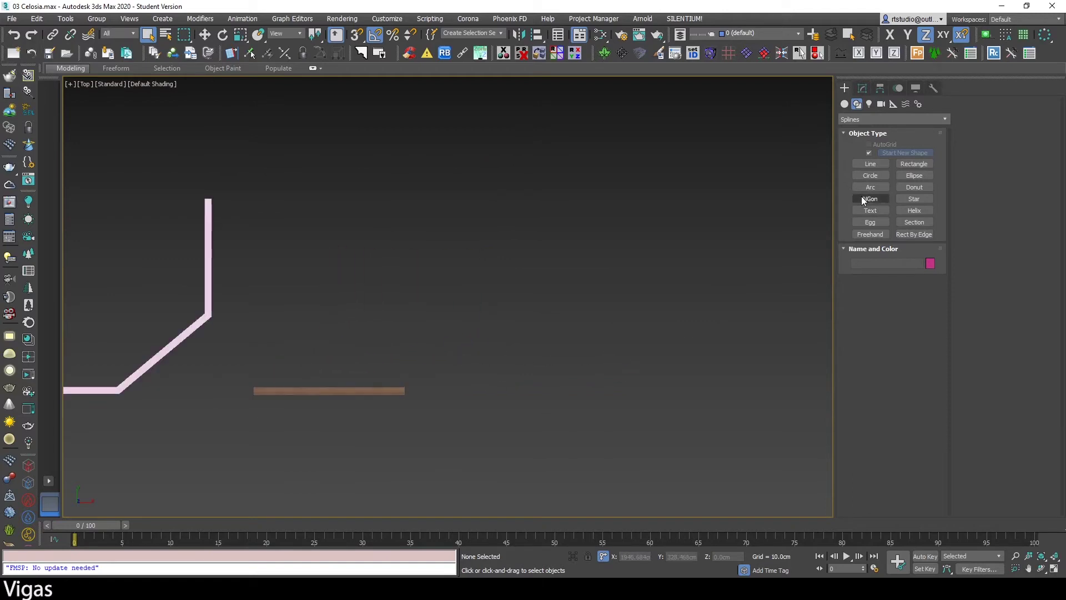
pyautogui.click(870, 164)
pyautogui.click(483, 390)
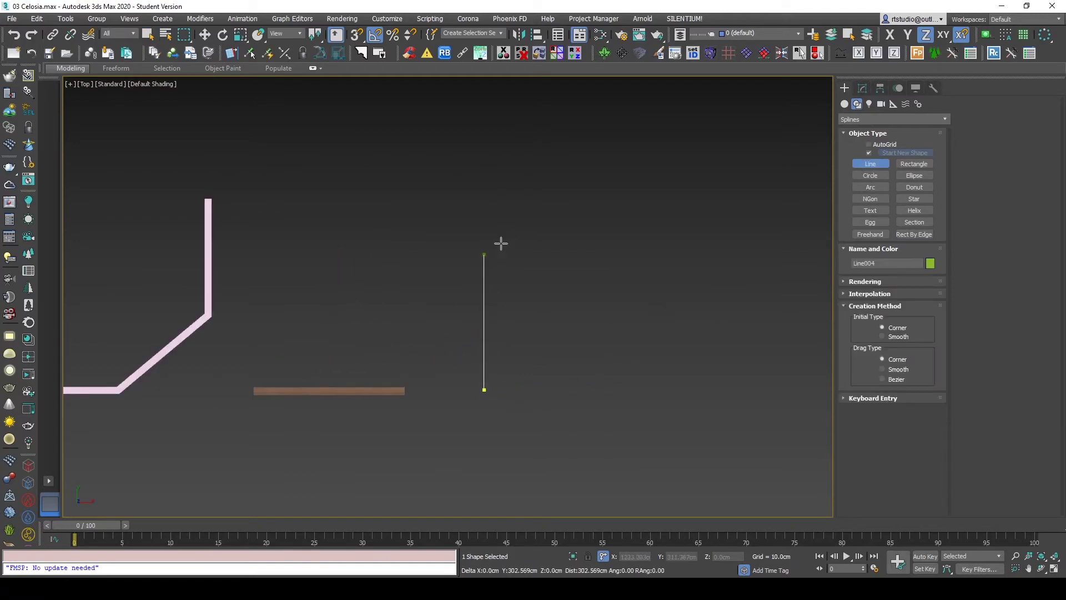
pyautogui.click(484, 151)
pyautogui.moveTo(573, 264)
pyautogui.keyDown('alt'); pyautogui.mouseDown(button='middle')
pyautogui.moveTo(548, 288)
pyautogui.moveTo(545, 262)
pyautogui.moveTo(518, 293)
pyautogui.mouseUp(button='middle'); pyautogui.keyUp('alt')
pyautogui.rightClick(646, 257)
# Step: Sweep a built-in profile along the new line
pyautogui.moveTo(646, 257); pyautogui.dragTo(476, 355, button='middle')
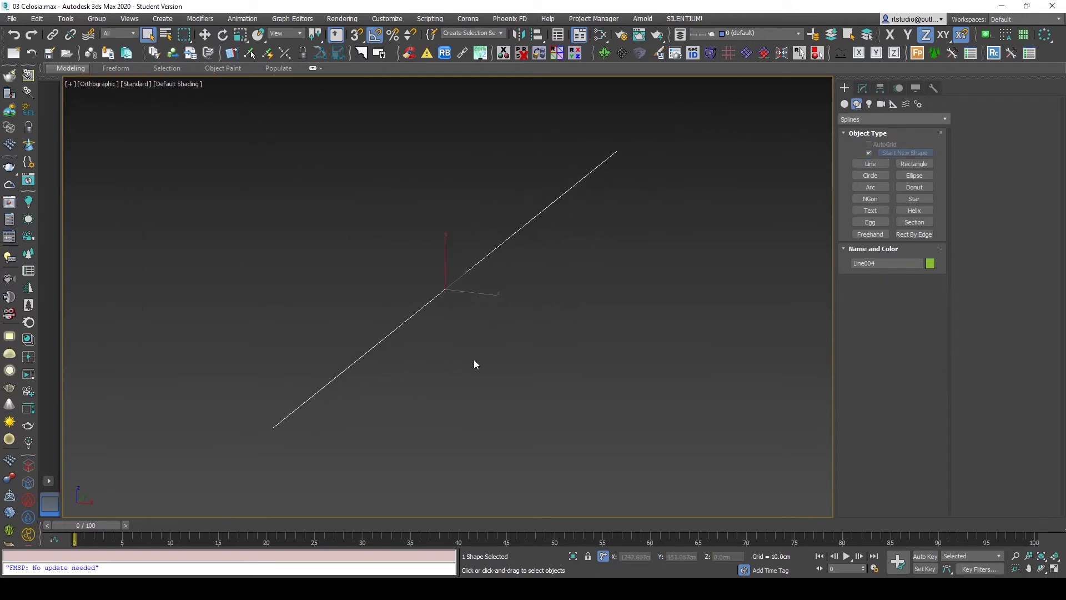
pyautogui.rightClick(492, 333)
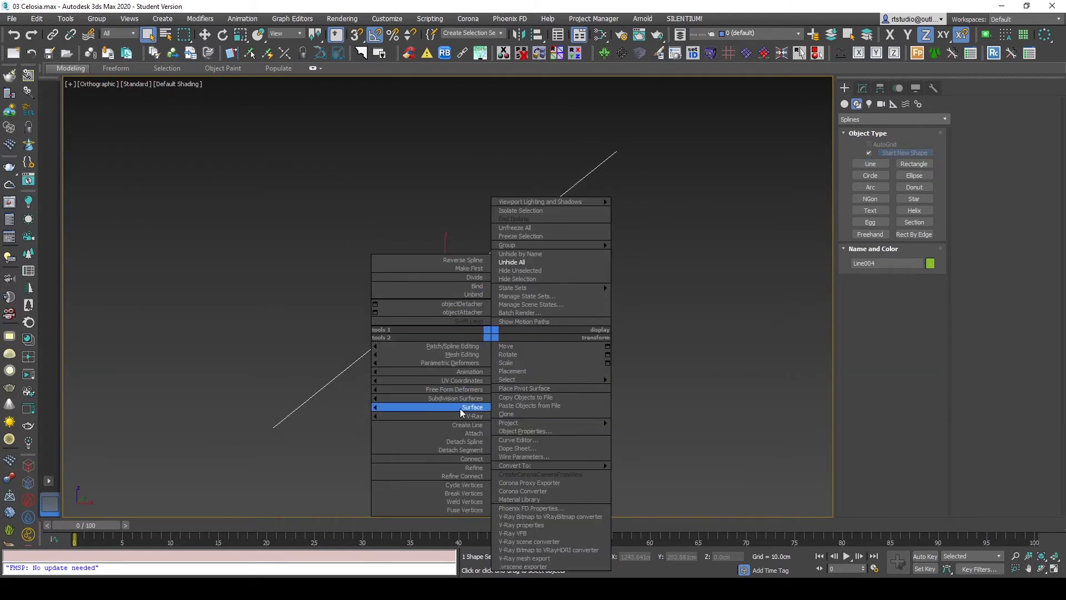
pyautogui.moveTo(452, 345)
pyautogui.click(354, 430)
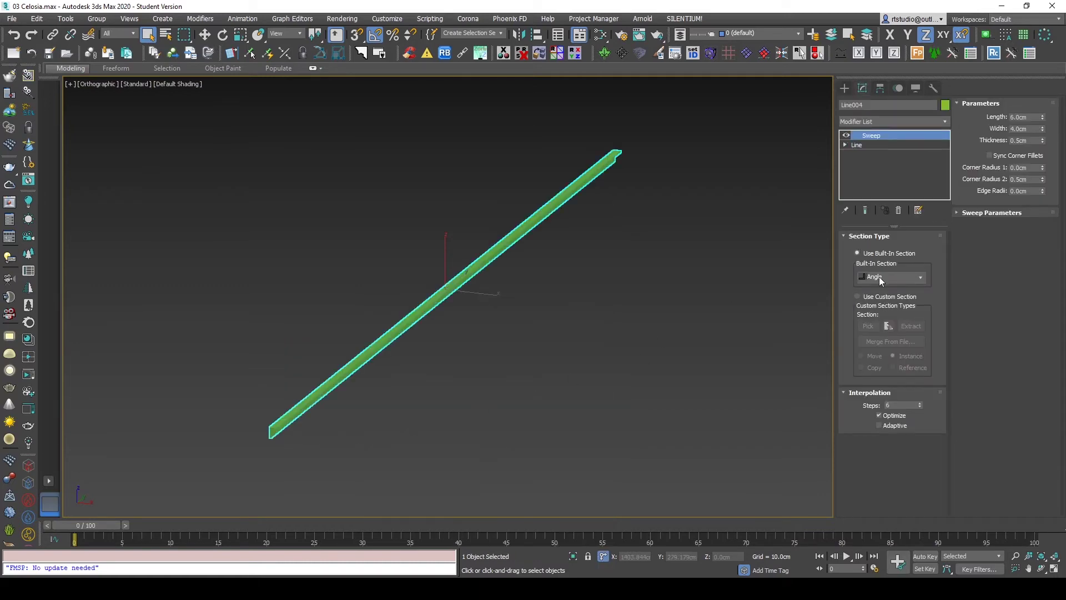
# Step: Set the sweep section to Bar with width 20 and length 30
pyautogui.click(886, 276)
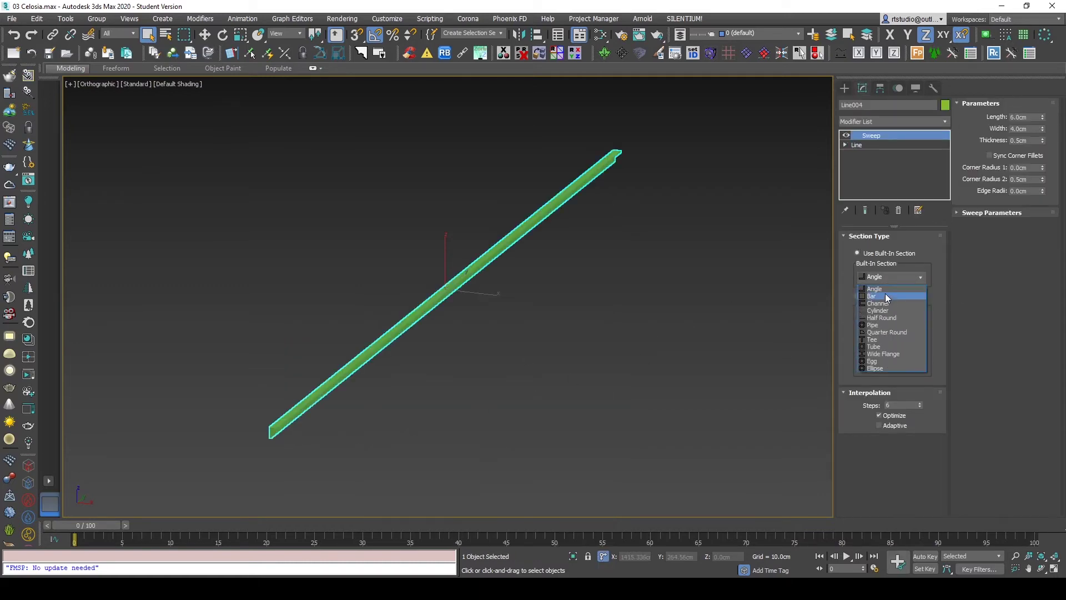
pyautogui.click(885, 293)
pyautogui.click(916, 419)
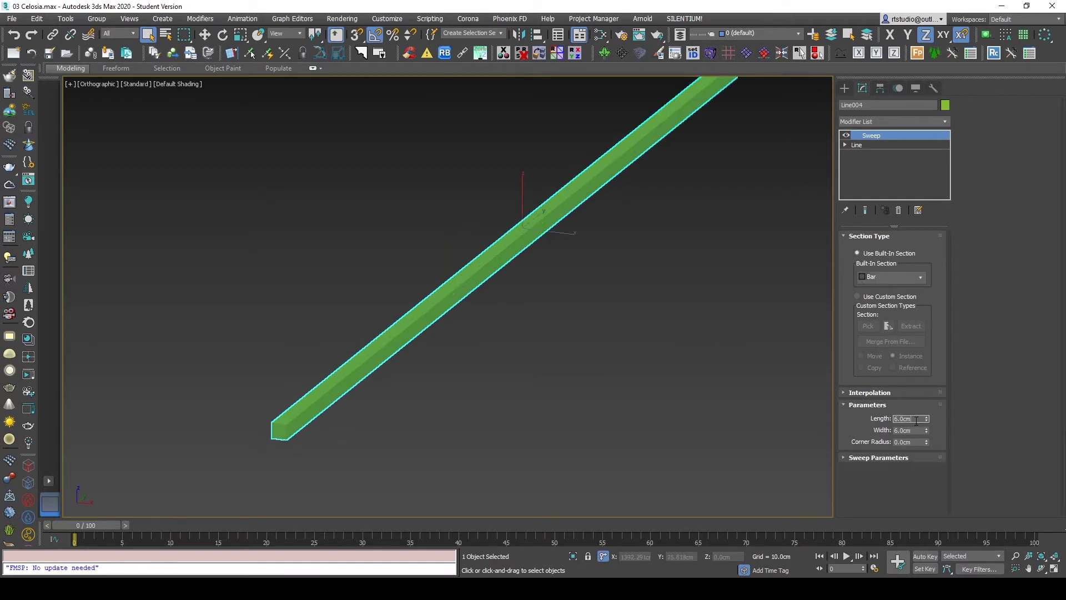
pyautogui.click(917, 431)
pyautogui.write('20')
pyautogui.press('Return')
pyautogui.click(915, 418)
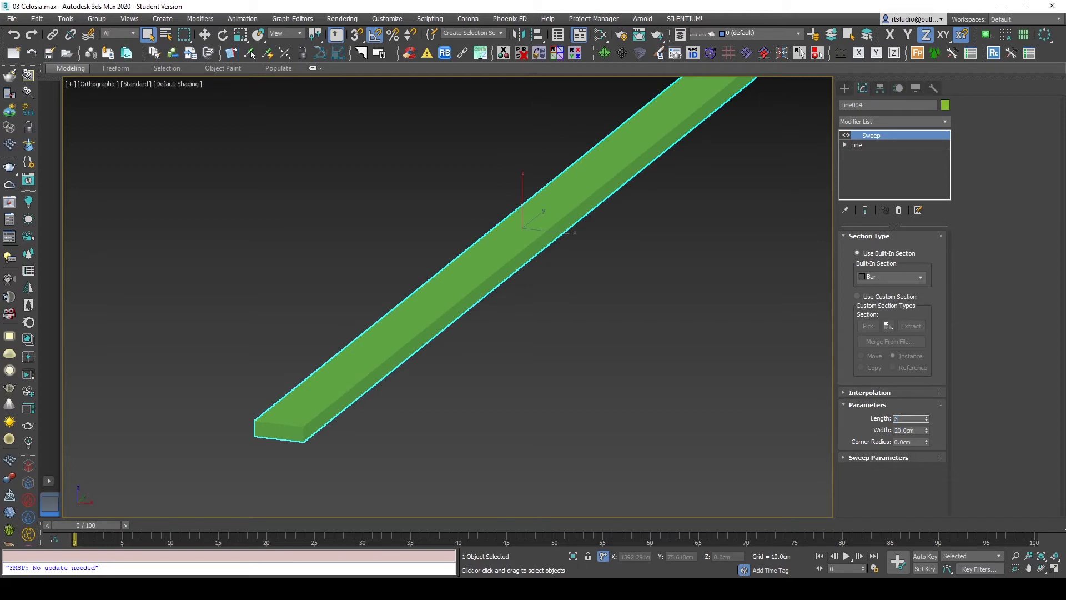
pyautogui.write('0')
pyautogui.press('Return')
# Step: Orbit around the bar to bring the lattice panel into view with Move active
pyautogui.scroll(-3, 435, 448)
pyautogui.scroll(3, 401, 415)
pyautogui.moveTo(388, 401)
pyautogui.keyDown('alt'); pyautogui.mouseDown(button='middle')
pyautogui.moveTo(434, 385)
pyautogui.moveTo(513, 381)
pyautogui.moveTo(435, 388)
pyautogui.moveTo(448, 391)
pyautogui.moveTo(398, 377)
pyautogui.mouseUp(button='middle'); pyautogui.keyUp('alt')
pyautogui.scroll(2, 435, 385)
pyautogui.scroll(-2, 398, 382)
pyautogui.press('w')
pyautogui.moveTo(459, 405)
pyautogui.keyDown('alt'); pyautogui.mouseDown(button='middle')
pyautogui.moveTo(422, 408)
pyautogui.moveTo(412, 381)
pyautogui.moveTo(429, 381)
pyautogui.mouseUp(button='middle'); pyautogui.keyUp('alt')
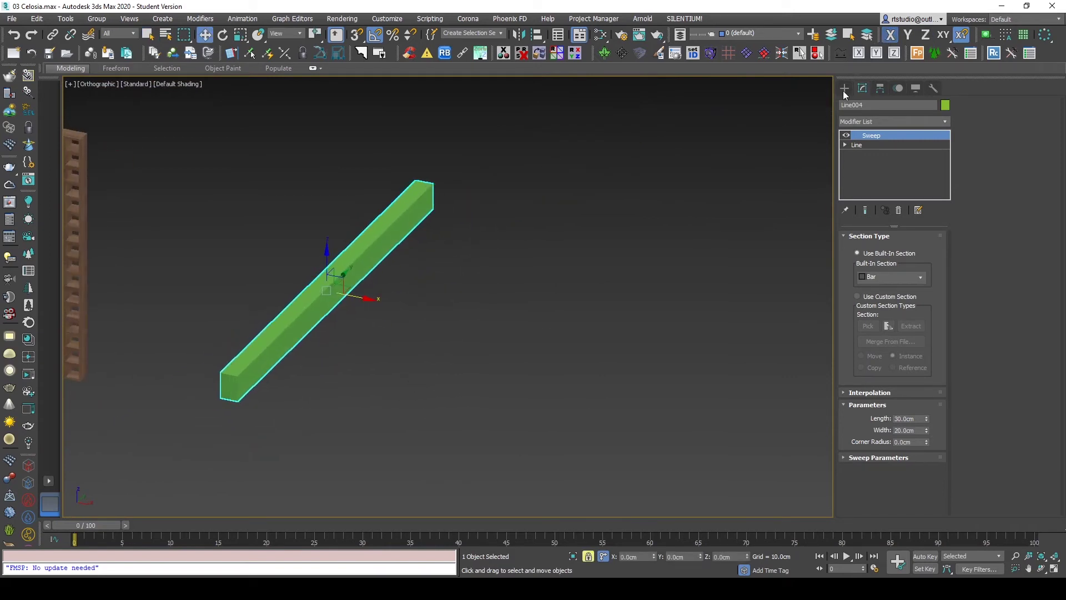
# Step: Make five evenly spaced copies of the bar and select all six
pyautogui.keyDown('shift'); pyautogui.moveTo(455, 298); pyautogui.dragTo(512, 309); pyautogui.keyUp('shift')
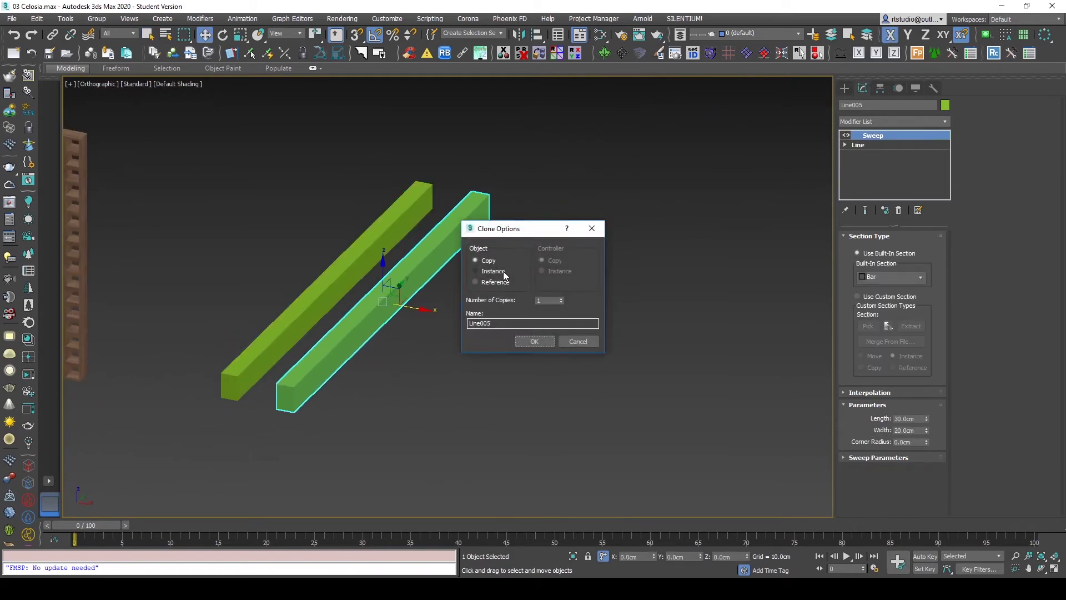
pyautogui.click(534, 341)
pyautogui.moveTo(644, 469); pyautogui.dragTo(294, 250)
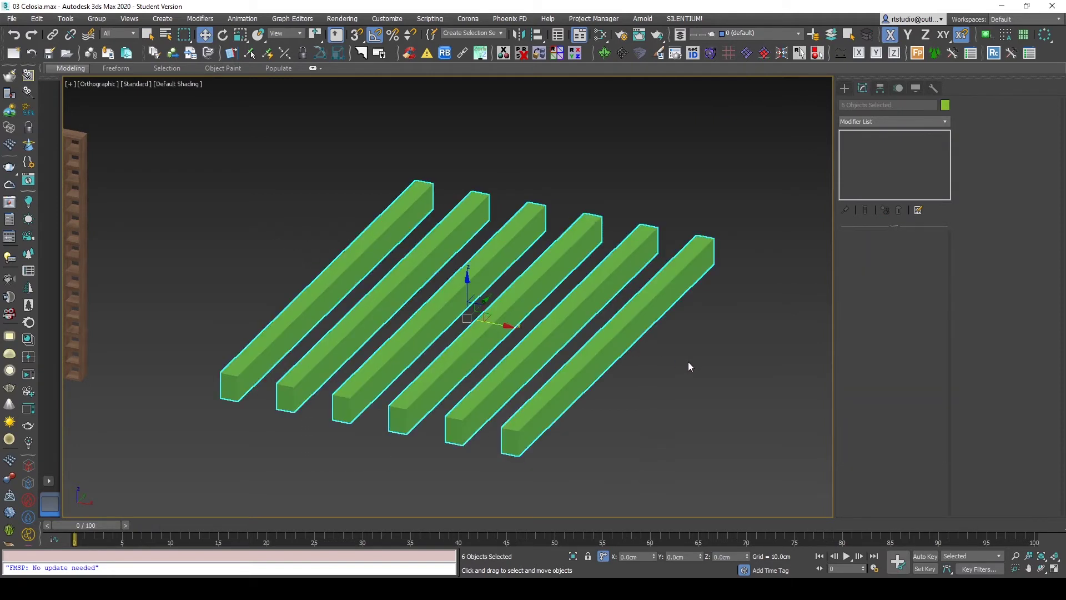
# Step: Assign the wood material to the six bars in the Slate Material Editor
pyautogui.press('m')
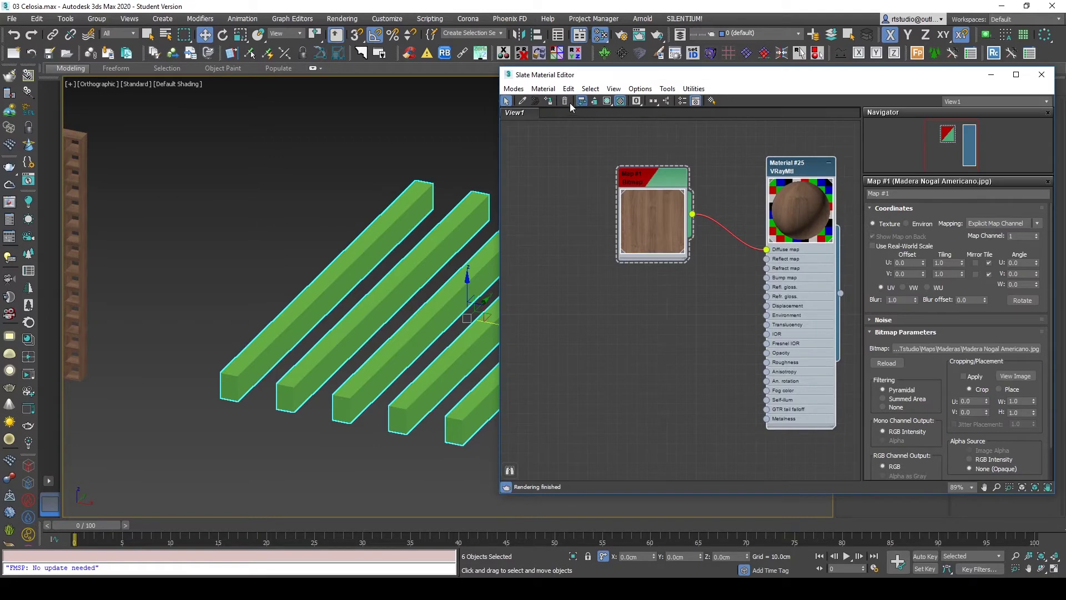
pyautogui.click(548, 101)
pyautogui.click(1041, 74)
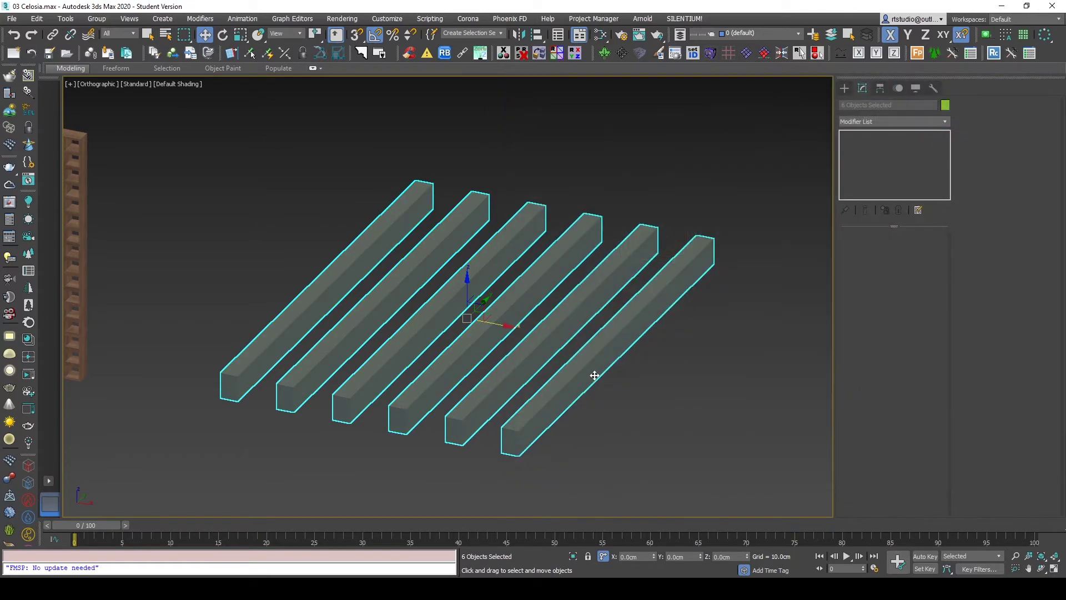
pyautogui.rightClick(744, 315)
pyautogui.moveTo(709, 359)
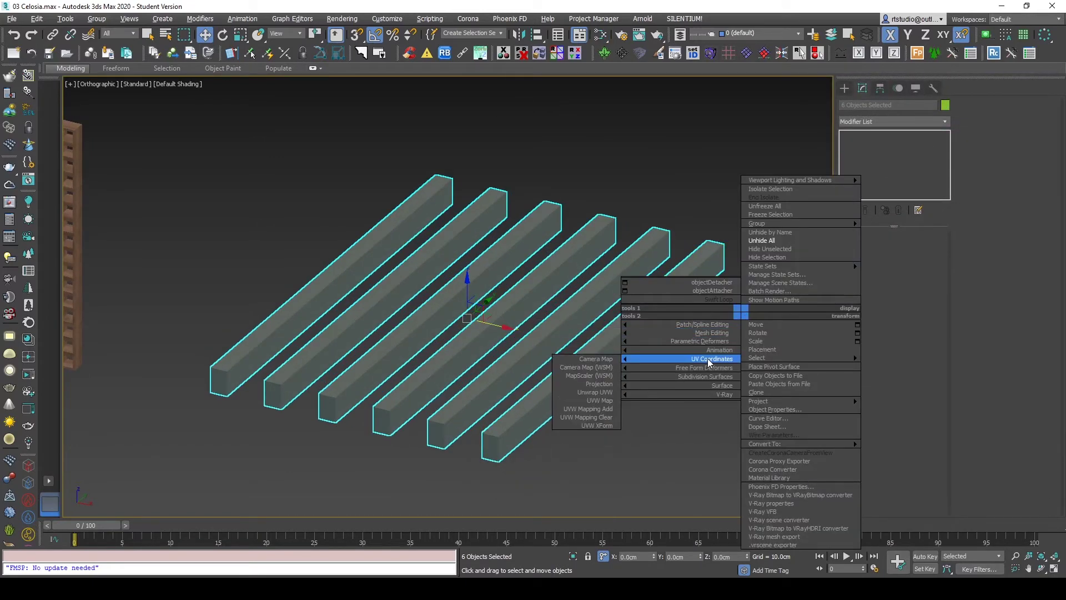
# Step: Try a box UVW Map on the bars, inspect the result, then remove it
pyautogui.click(591, 400)
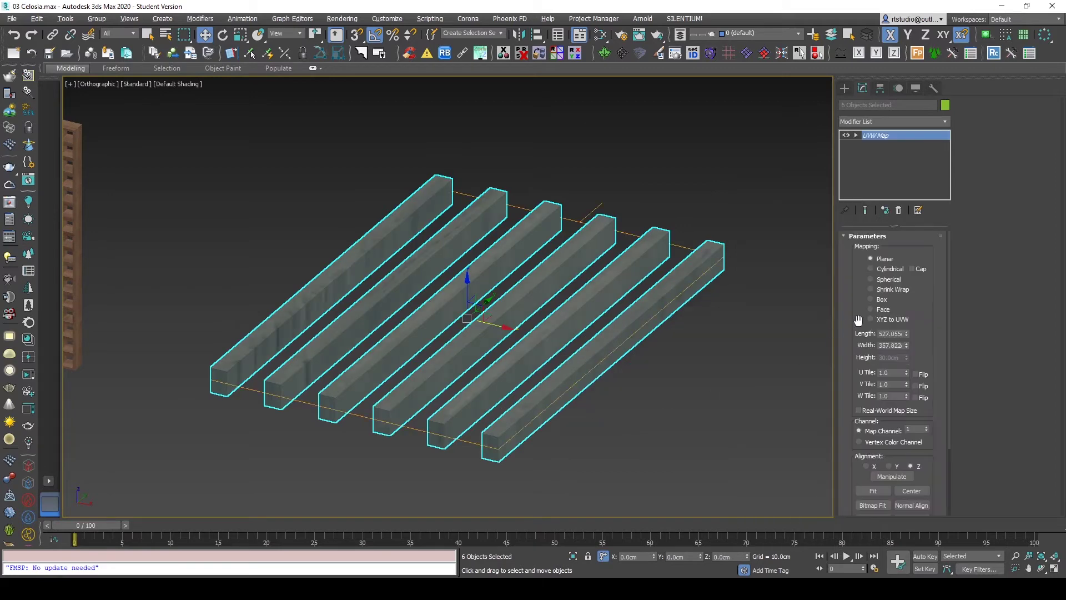
pyautogui.click(884, 300)
pyautogui.click(643, 423)
pyautogui.moveTo(599, 387)
pyautogui.keyDown('alt'); pyautogui.mouseDown(button='middle')
pyautogui.moveTo(549, 381)
pyautogui.moveTo(570, 398)
pyautogui.moveTo(362, 341)
pyautogui.mouseUp(button='middle'); pyautogui.keyUp('alt')
pyautogui.scroll(5, 570, 398)
pyautogui.scroll(-5, 570, 397)
pyautogui.scroll(3, 439, 260)
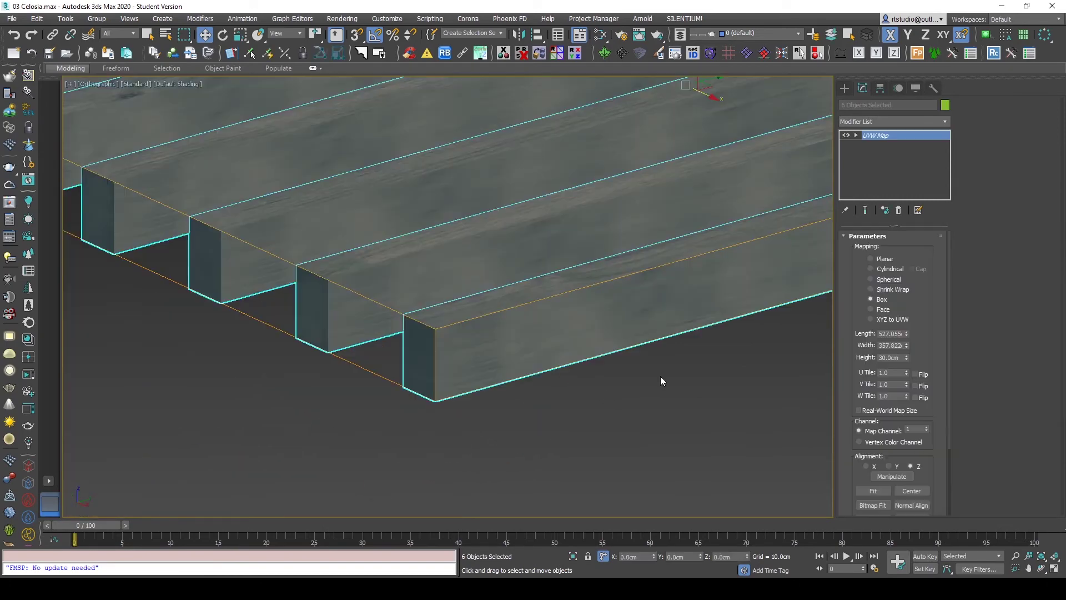
pyautogui.click(897, 211)
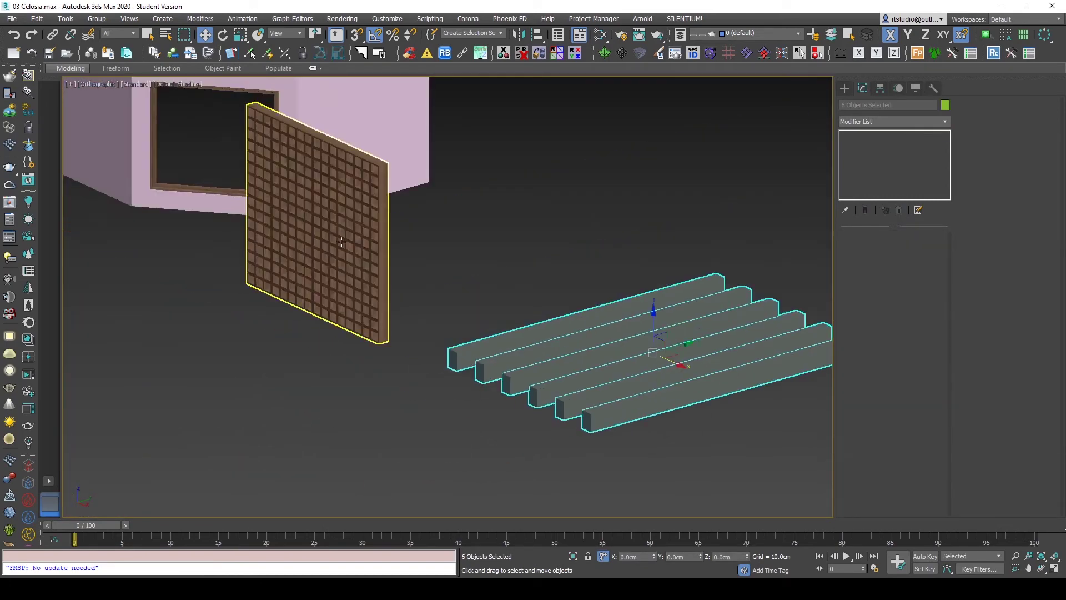
# Step: Copy the lattice panel's UVW Map and paste it instanced onto the six bars
pyautogui.click(316, 222)
pyautogui.rightClick(883, 150)
pyautogui.click(906, 192)
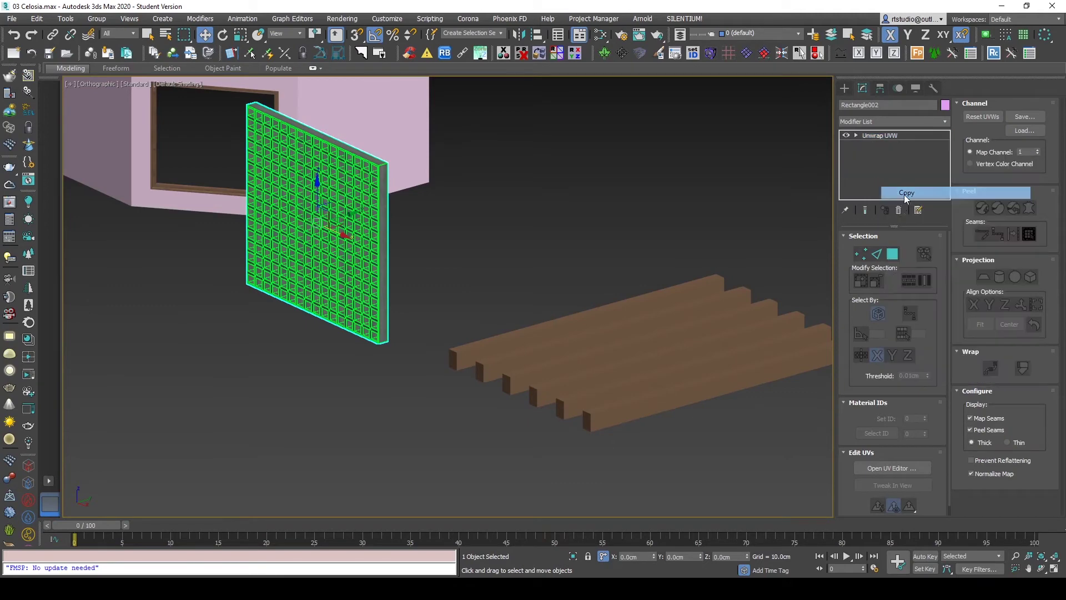
pyautogui.moveTo(661, 374); pyautogui.dragTo(726, 444)
pyautogui.rightClick(888, 156)
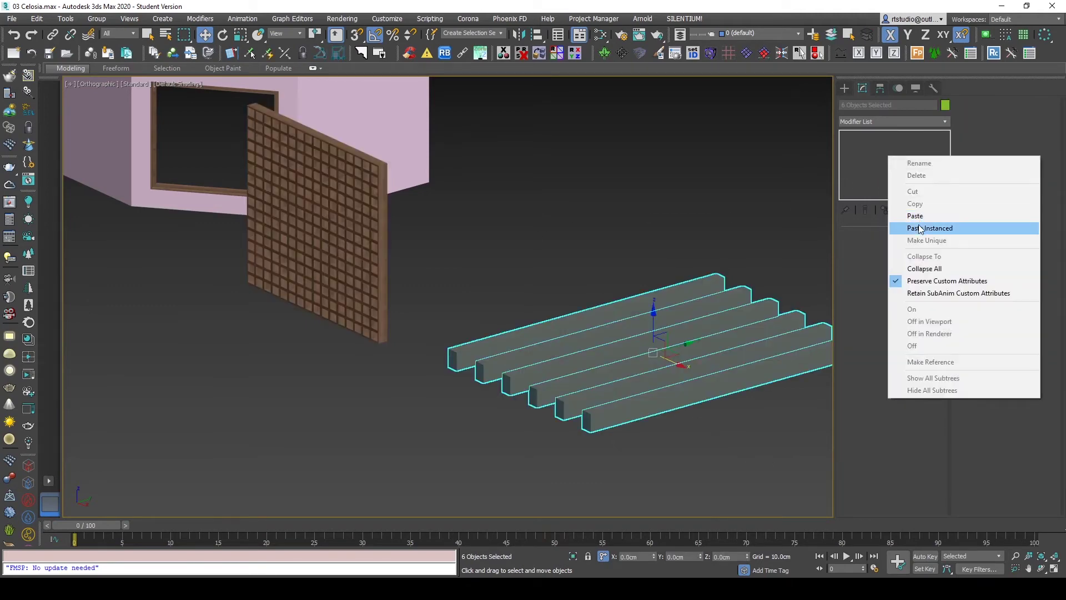
pyautogui.click(930, 228)
# Step: Inspect the wood grain on the bars, then reselect all six and their UVW Map
pyautogui.click(706, 454)
pyautogui.scroll(5, 526, 405)
pyautogui.scroll(3, 526, 410)
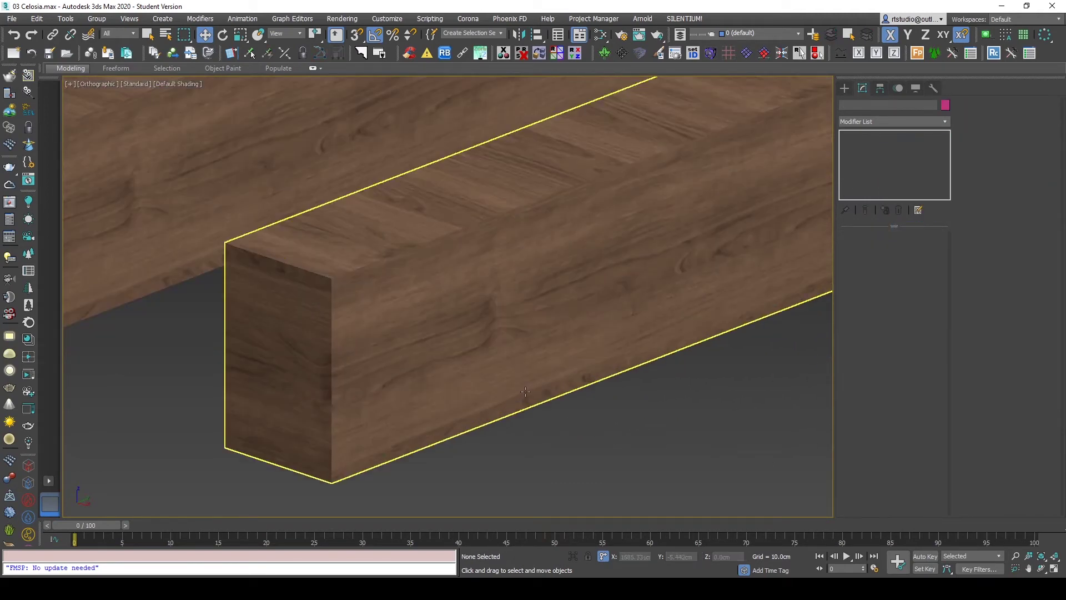
pyautogui.scroll(-5, 534, 396)
pyautogui.scroll(-2, 547, 351)
pyautogui.scroll(-3, 547, 351)
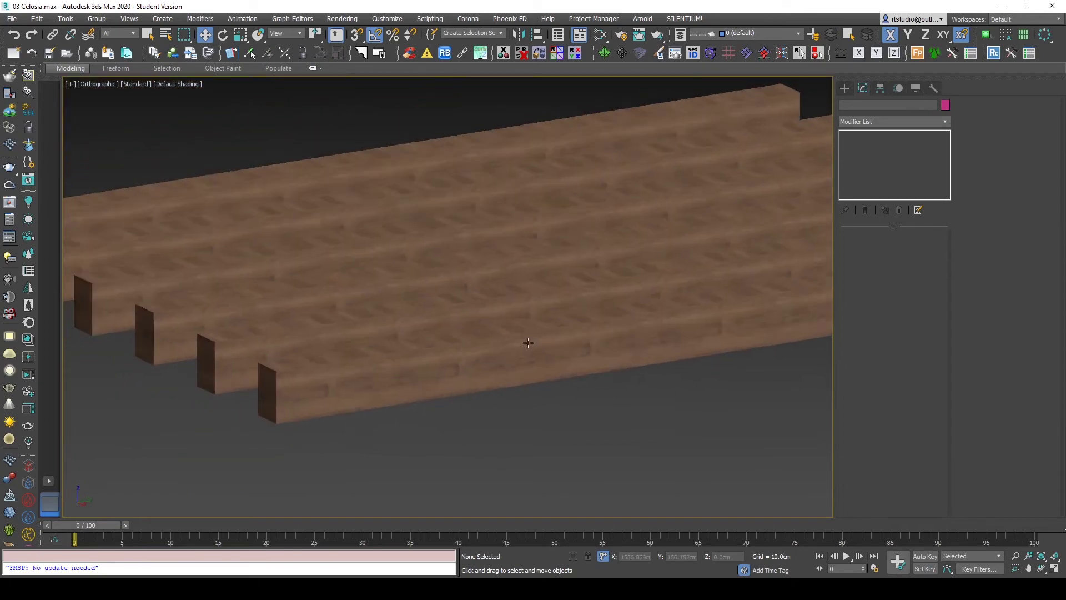
pyautogui.scroll(6, 611, 358)
pyautogui.scroll(-5, 655, 365)
pyautogui.scroll(-5, 656, 364)
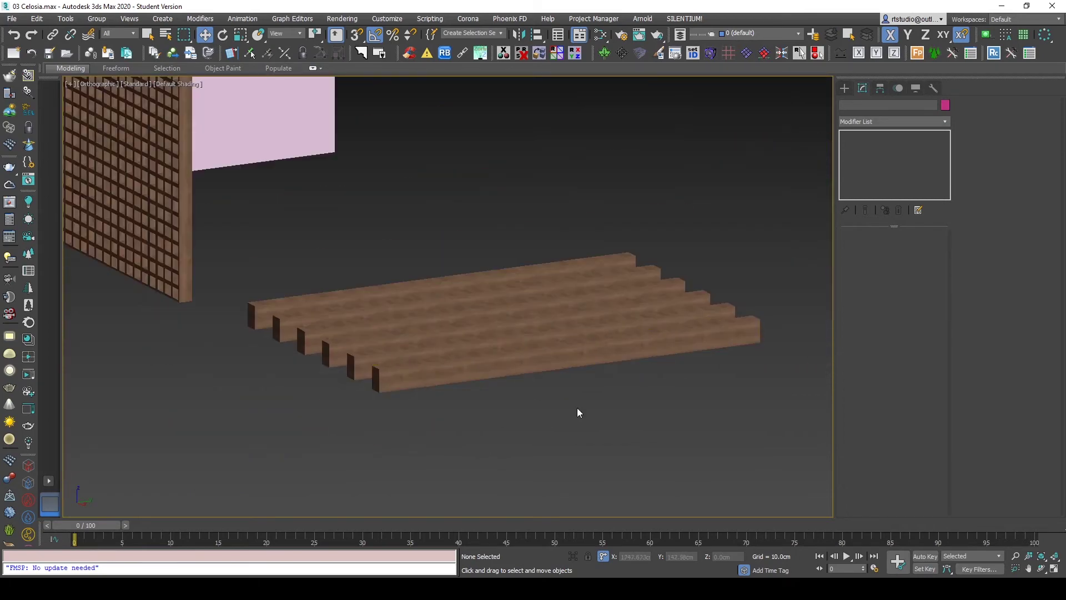
pyautogui.moveTo(532, 387); pyautogui.dragTo(233, 244)
pyautogui.click(874, 135)
pyautogui.rightClick(881, 140)
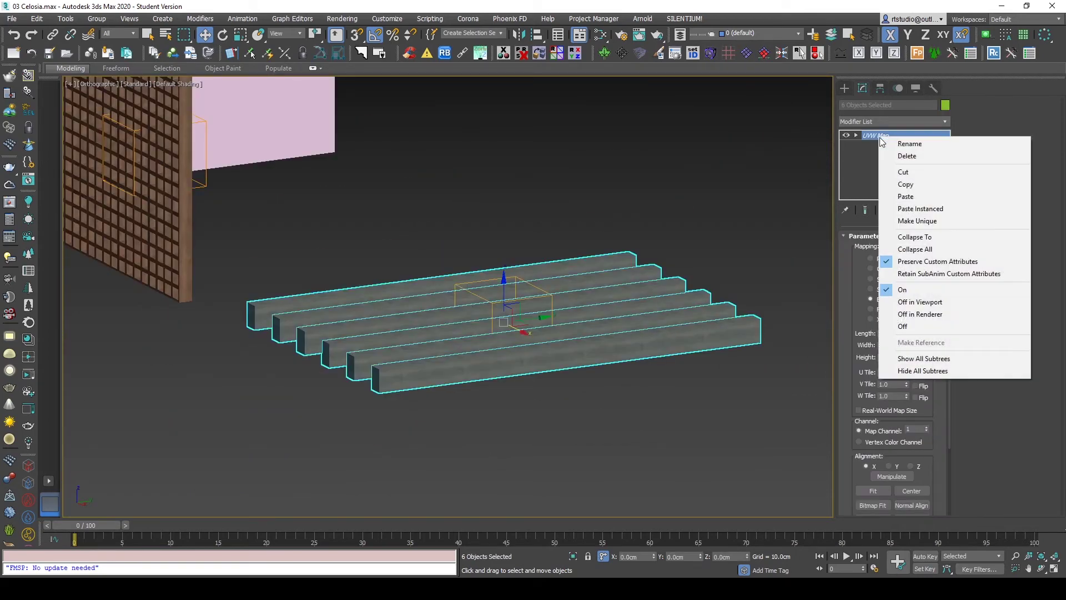
# Step: Make the bars' UVW Map unique and set its U tiling to 0.5
pyautogui.click(925, 221)
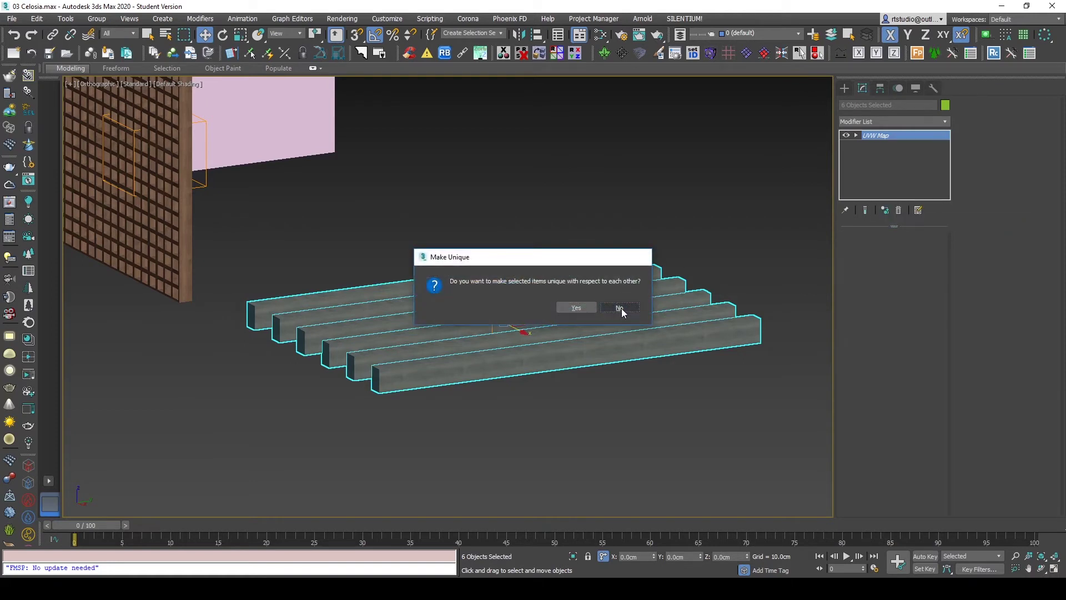
pyautogui.click(620, 308)
pyautogui.scroll(2, 455, 349)
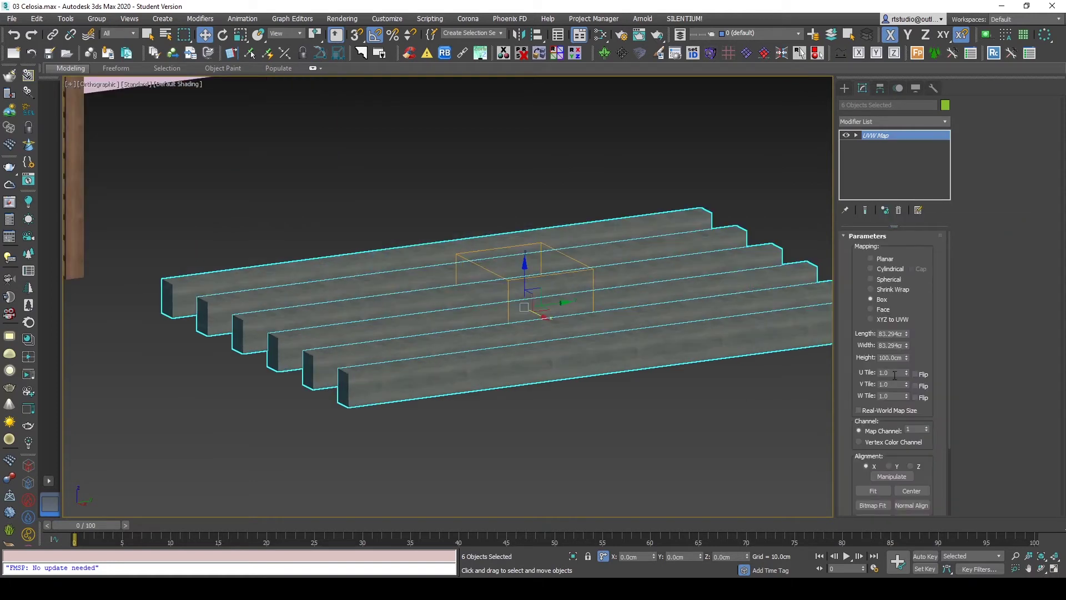
pyautogui.write('0.5')
pyautogui.press('Return')
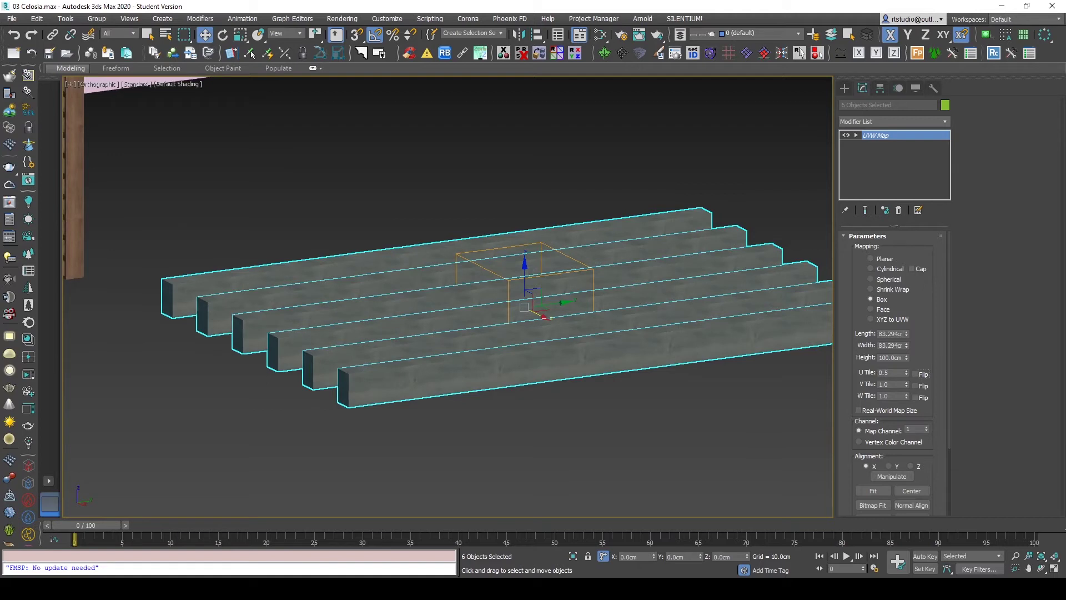
# Step: Select the front bar and set its U and V tiling to 0.25
pyautogui.moveTo(691, 390); pyautogui.dragTo(588, 401, button='middle')
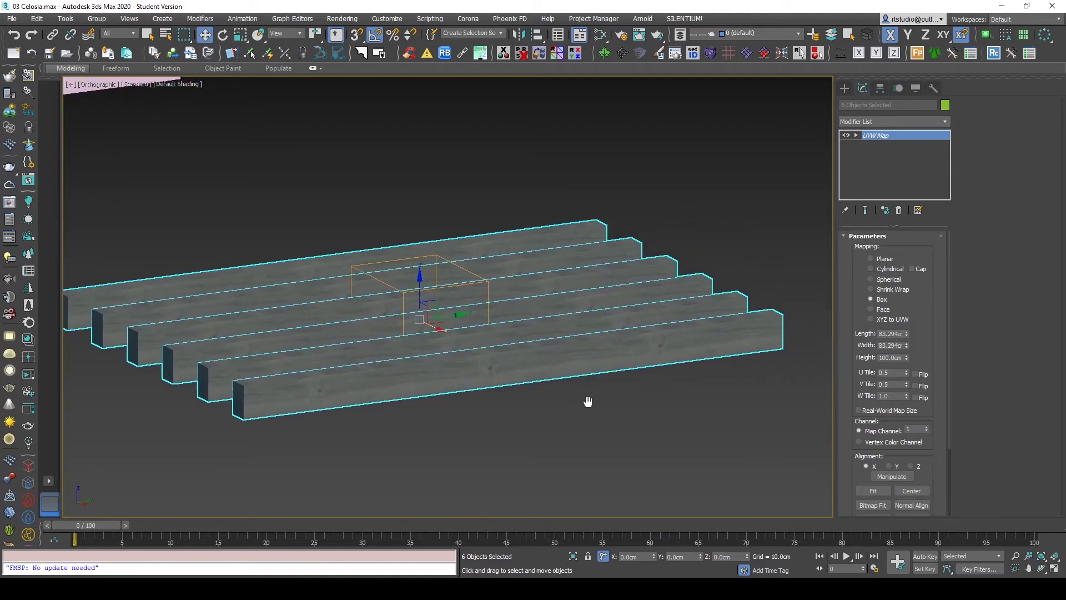
pyautogui.click(557, 423)
pyautogui.keyDown('alt'); pyautogui.moveTo(483, 414); pyautogui.dragTo(521, 382, button='middle'); pyautogui.keyUp('alt')
pyautogui.scroll(3, 521, 382)
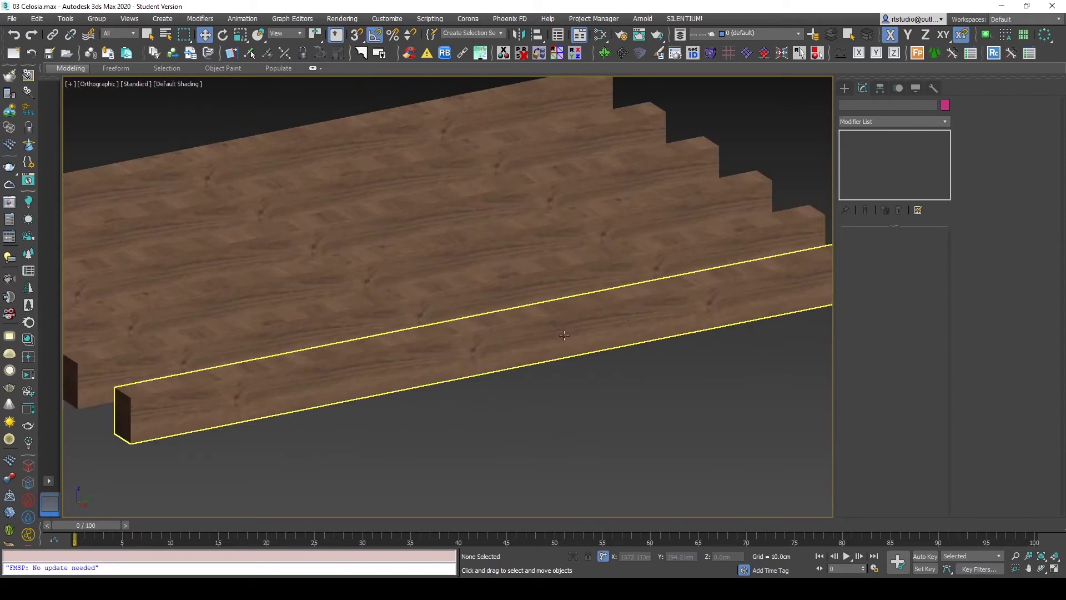
pyautogui.scroll(-3, 563, 335)
pyautogui.click(516, 356)
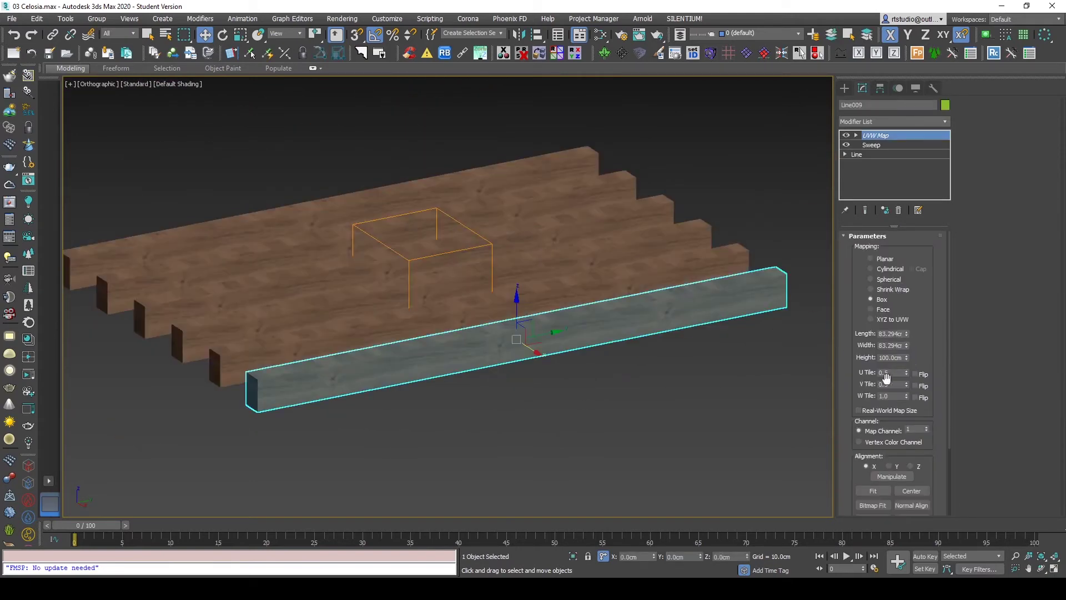
pyautogui.write('0.25')
pyautogui.press('Return')
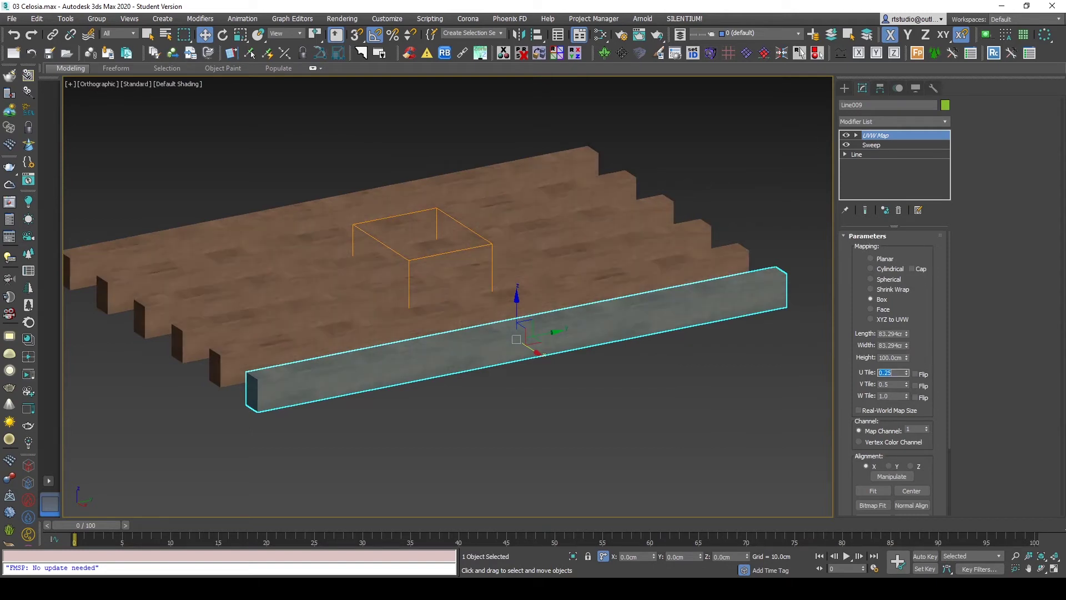
pyautogui.write('25')
pyautogui.press('Return')
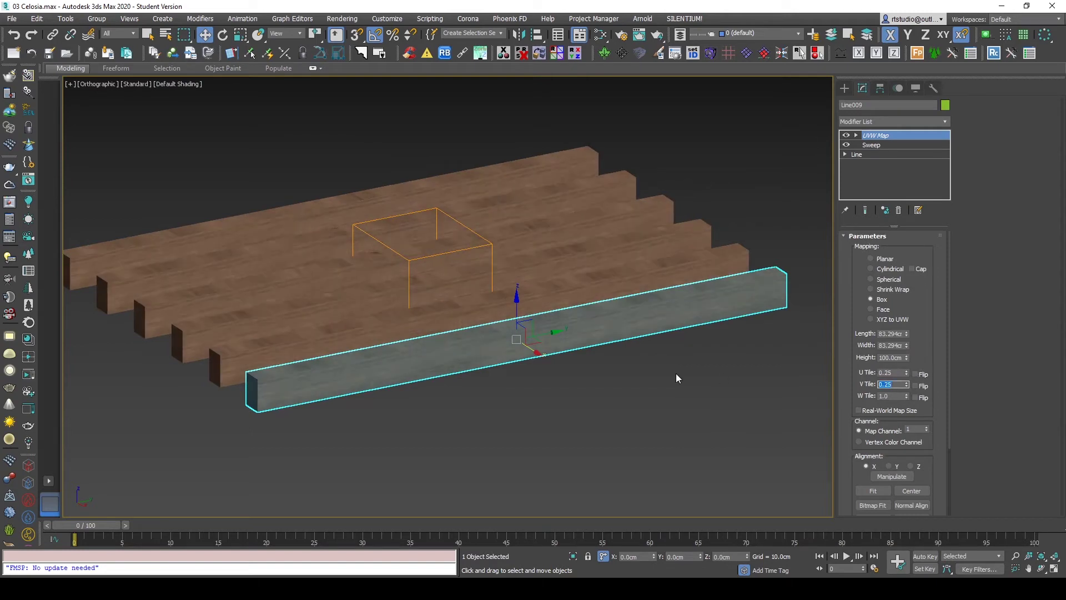
# Step: Change the front bar's U and V tiling to 0.4
pyautogui.click(675, 373)
pyautogui.moveTo(585, 388)
pyautogui.keyDown('alt'); pyautogui.mouseDown(button='middle')
pyautogui.moveTo(584, 354)
pyautogui.moveTo(588, 363)
pyautogui.mouseUp(button='middle'); pyautogui.keyUp('alt')
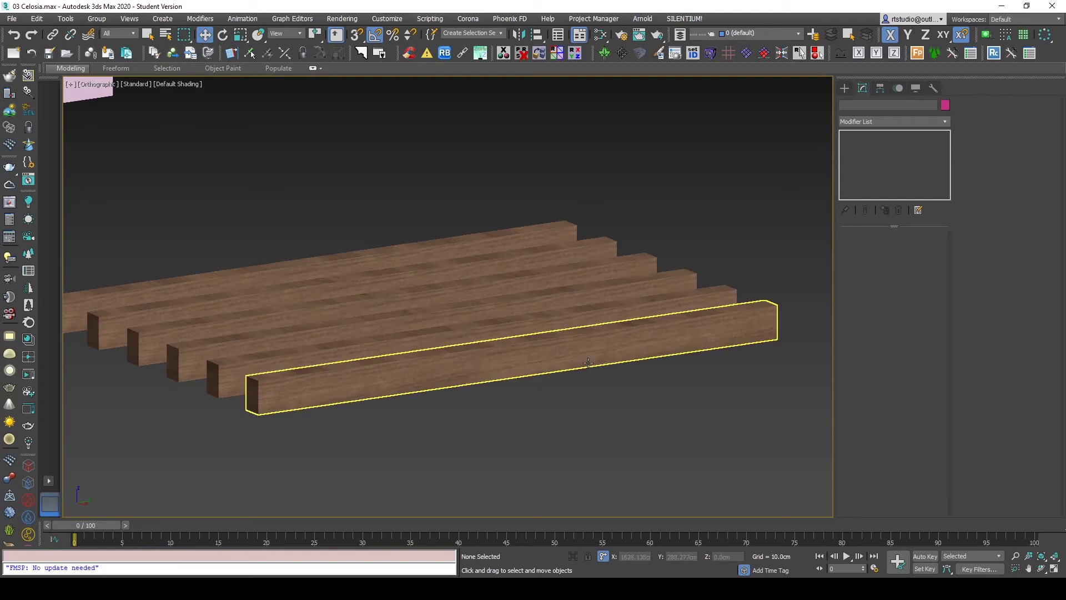
pyautogui.click(588, 363)
pyautogui.write('4')
pyautogui.press('Return')
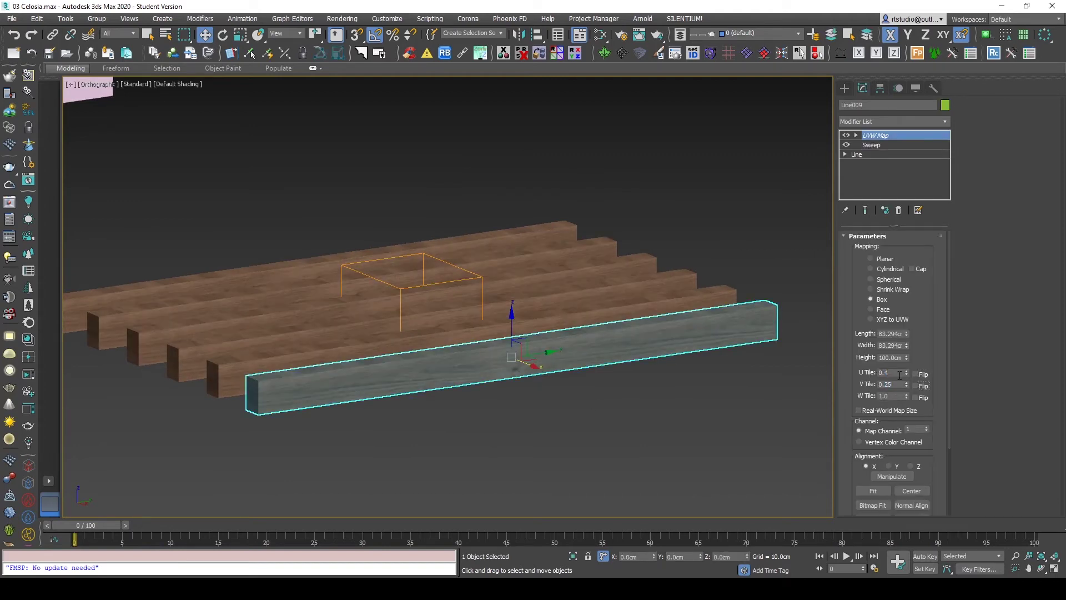
pyautogui.write('4')
pyautogui.press('Return')
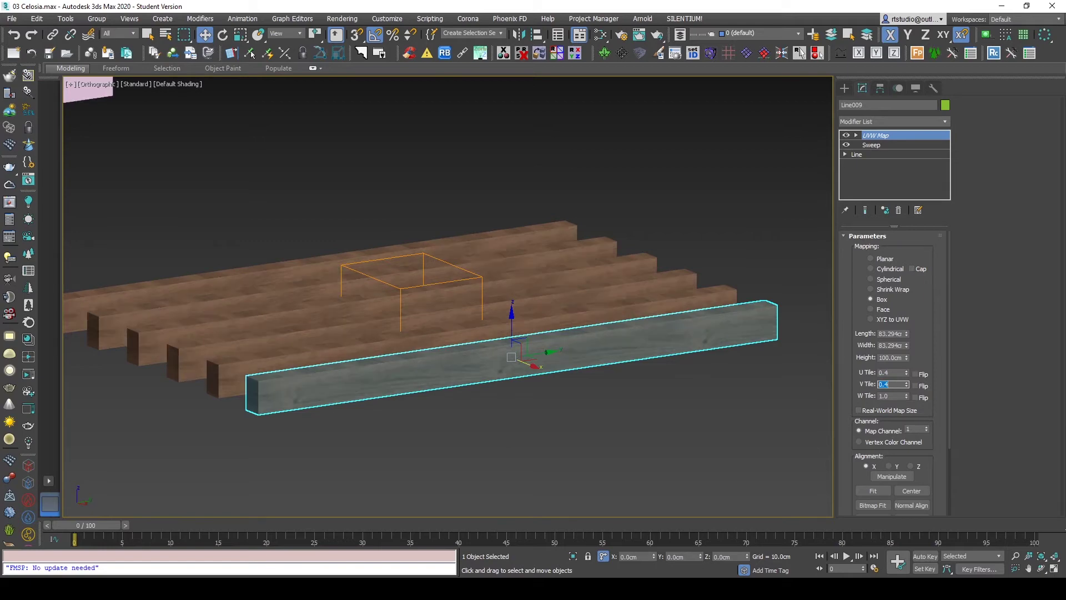
# Step: Align the front bar's box mapping to the Z axis
pyautogui.click(697, 421)
pyautogui.moveTo(531, 372)
pyautogui.keyDown('alt'); pyautogui.mouseDown(button='middle')
pyautogui.moveTo(518, 419)
pyautogui.moveTo(444, 398)
pyautogui.moveTo(538, 428)
pyautogui.moveTo(629, 417)
pyautogui.moveTo(571, 405)
pyautogui.mouseUp(button='middle'); pyautogui.keyUp('alt')
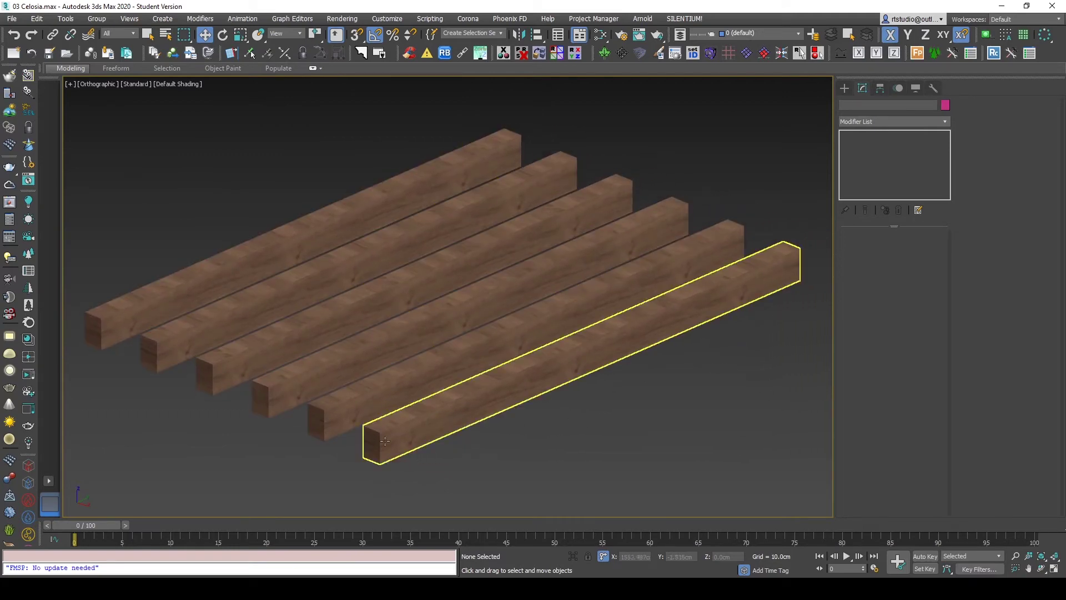
pyautogui.click(410, 436)
pyautogui.keyDown('alt'); pyautogui.moveTo(431, 421); pyautogui.dragTo(428, 345, button='middle'); pyautogui.keyUp('alt')
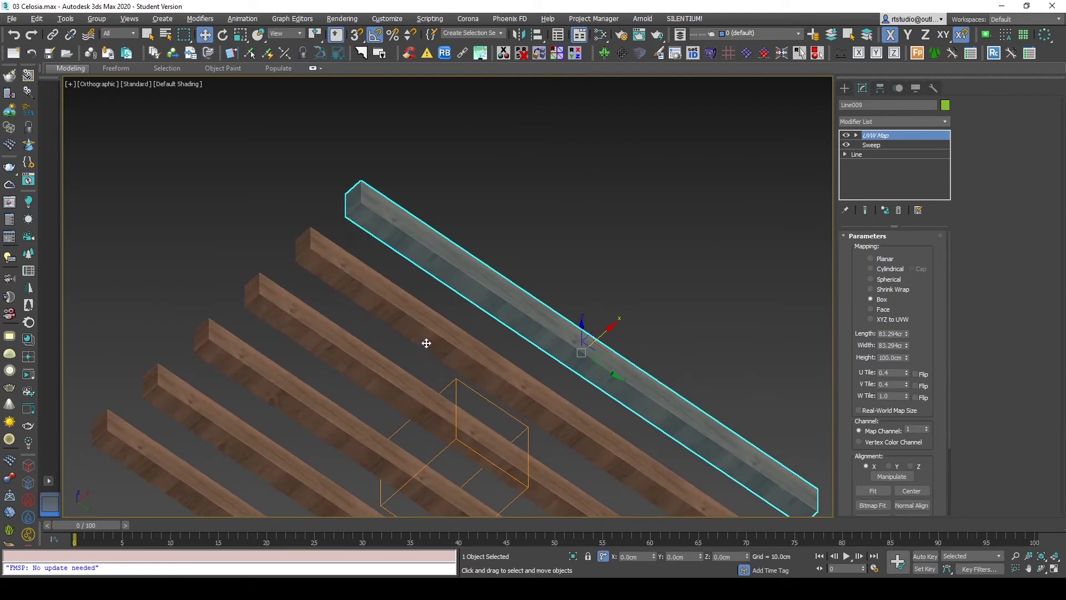
pyautogui.click(897, 467)
pyautogui.click(917, 469)
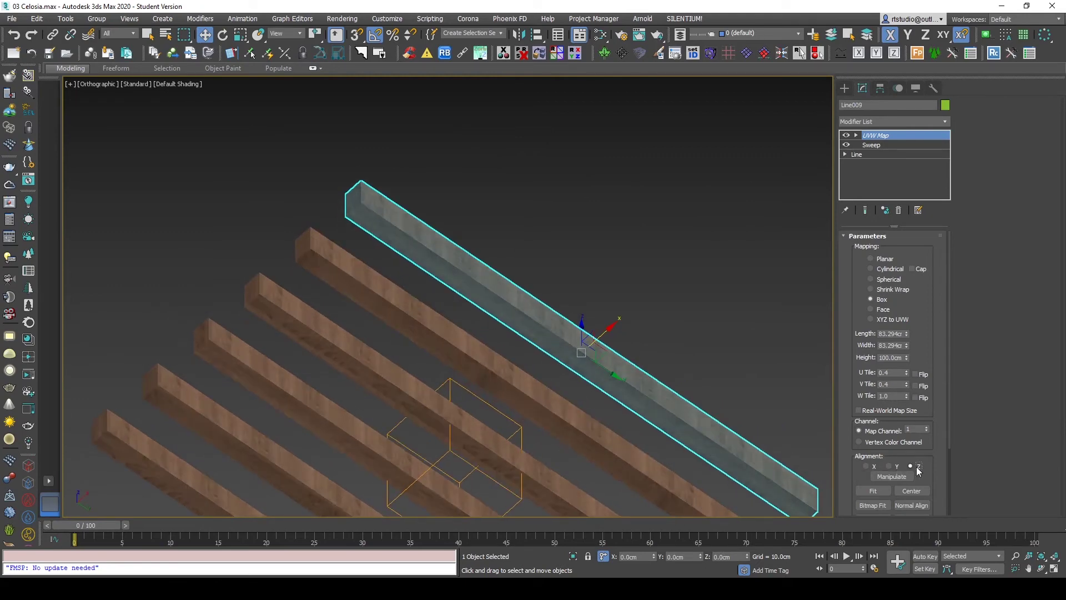
pyautogui.click(744, 395)
# Step: Inspect the realigned wood grain from several angles and select all six bars
pyautogui.scroll(5, 401, 216)
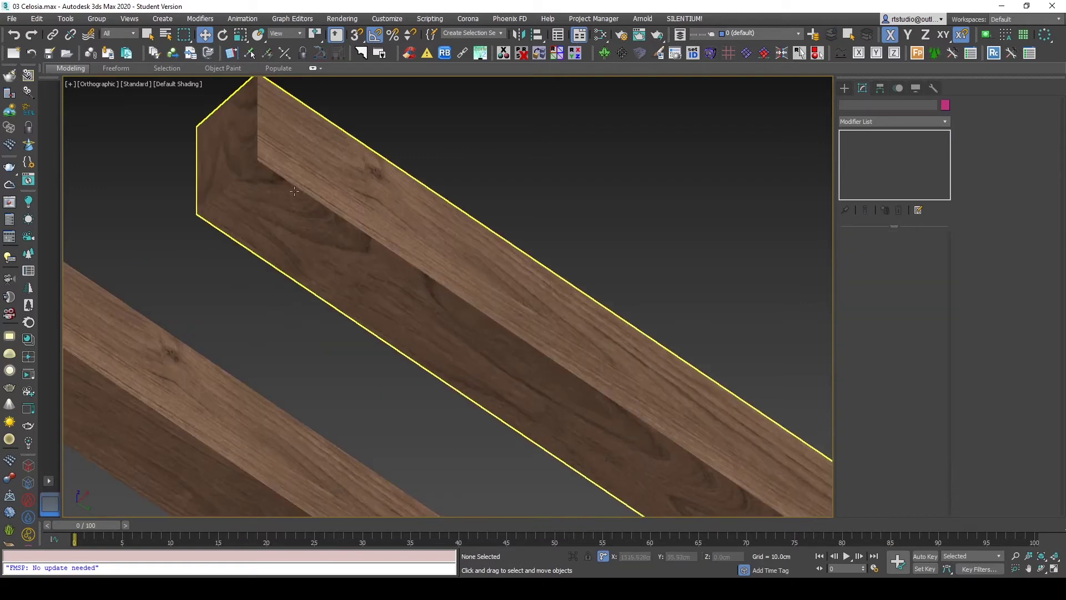
pyautogui.scroll(-4, 491, 246)
pyautogui.keyDown('alt'); pyautogui.moveTo(491, 246); pyautogui.dragTo(517, 328, button='middle'); pyautogui.keyUp('alt')
pyautogui.scroll(3, 526, 278)
pyautogui.scroll(5, 391, 364)
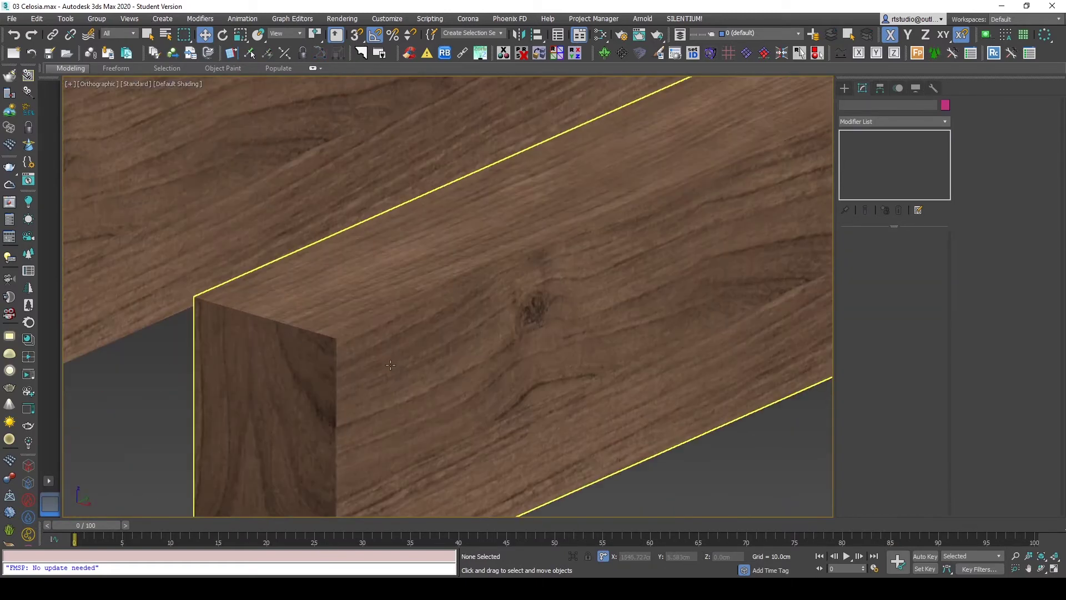
pyautogui.scroll(-4, 392, 365)
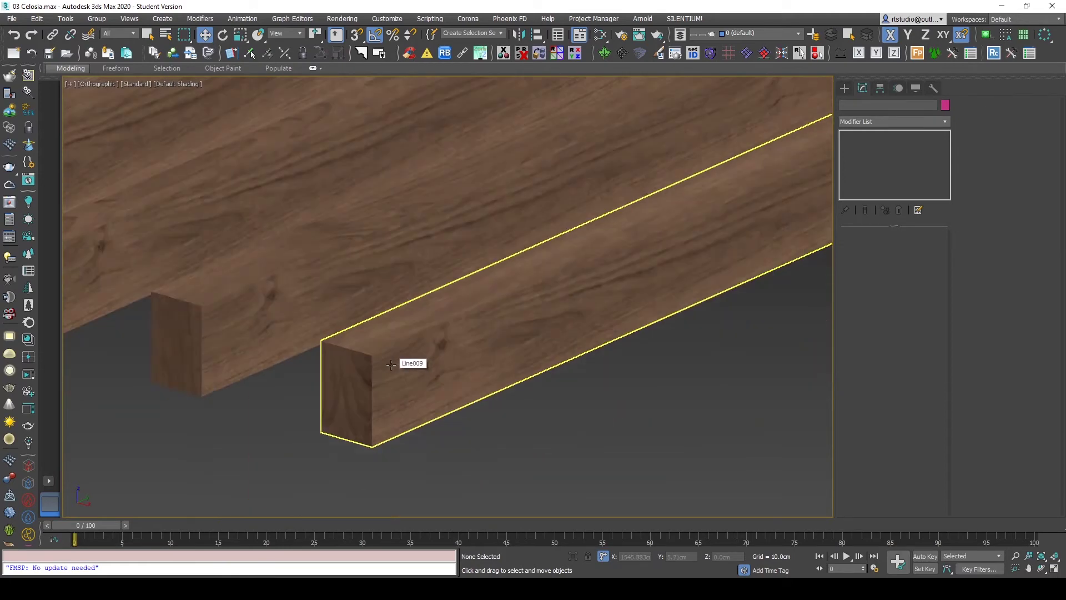
pyautogui.scroll(-3, 395, 367)
pyautogui.moveTo(321, 249); pyautogui.dragTo(405, 286, button='middle')
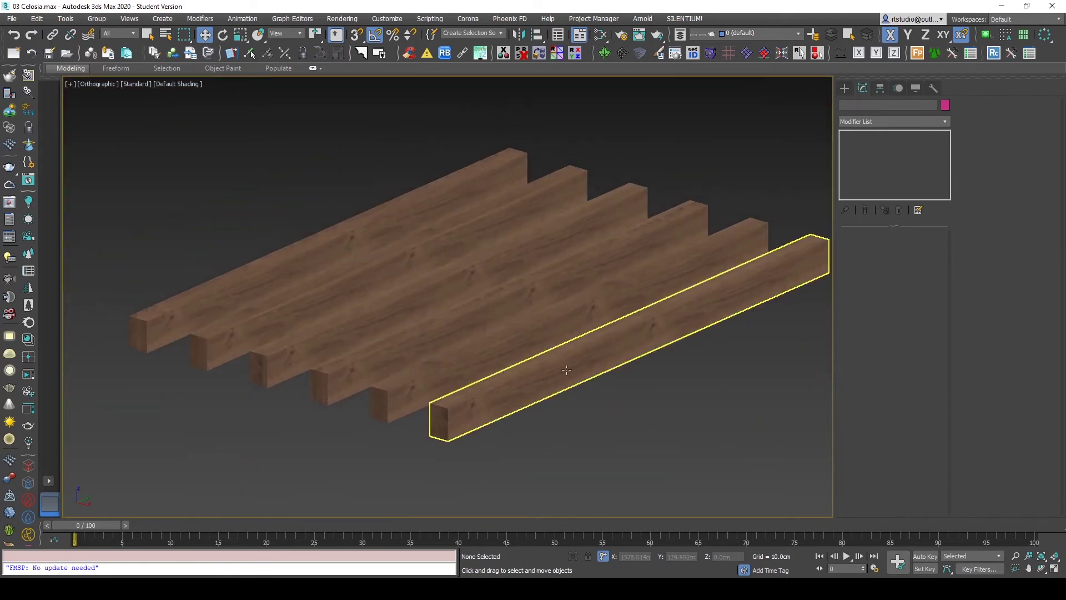
pyautogui.click(586, 358)
pyautogui.click(516, 333)
pyautogui.moveTo(821, 452); pyautogui.dragTo(309, 210)
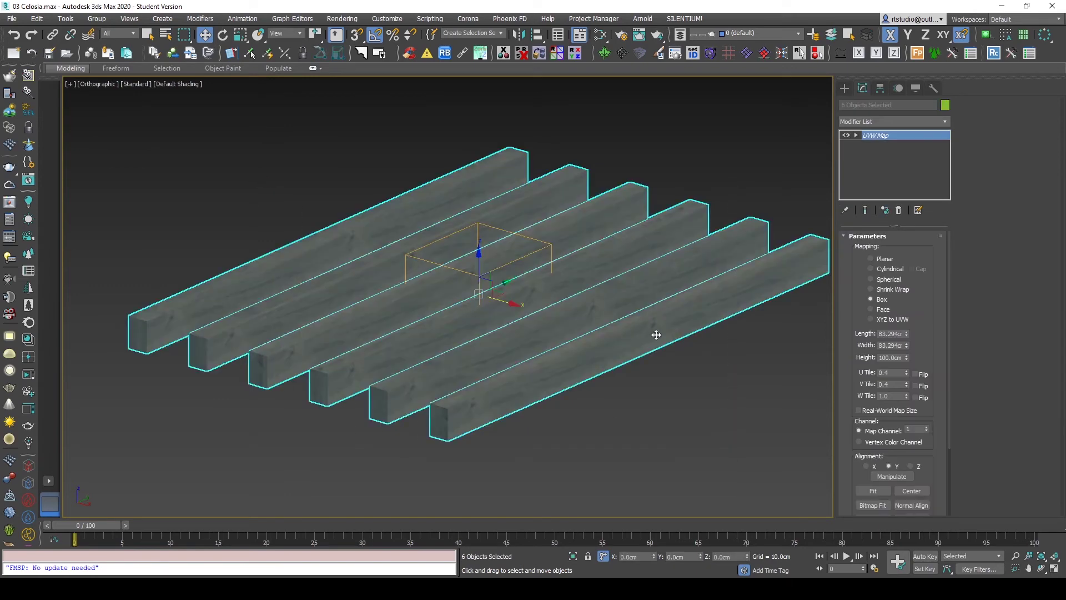
# Step: Apply Unwrap UVW to the six bars and position the UV Editor beside them
pyautogui.moveTo(656, 335); pyautogui.dragTo(608, 335, button='middle')
pyautogui.rightClick(717, 338)
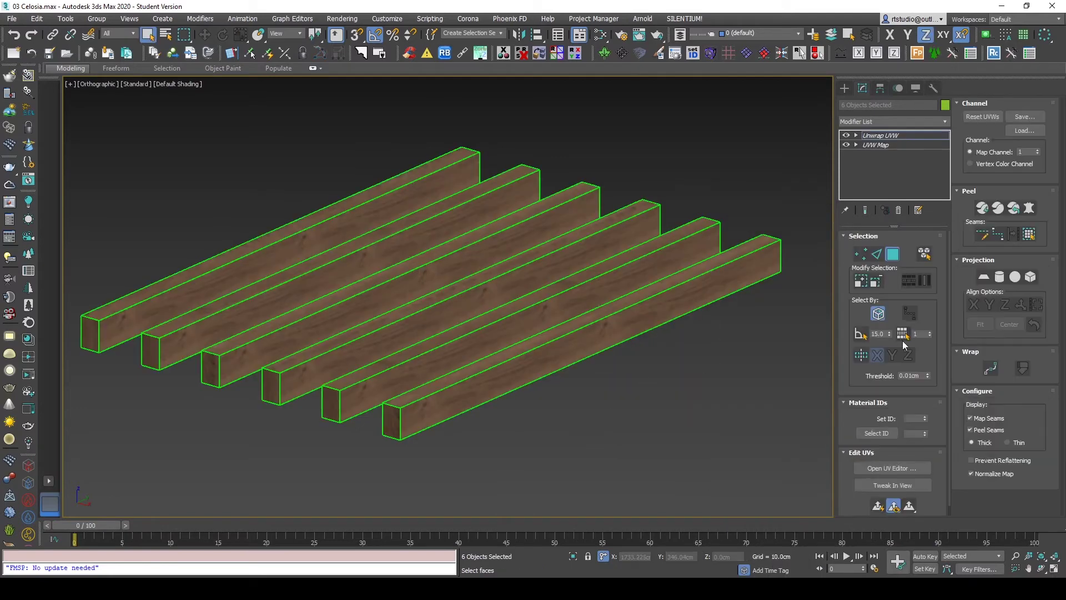
pyautogui.click(898, 470)
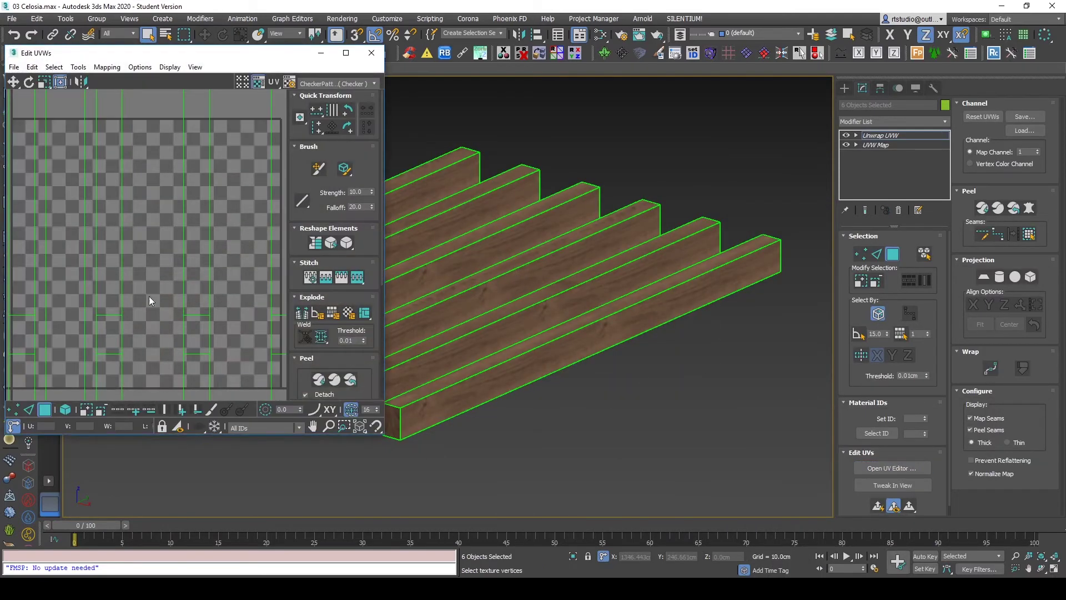
pyautogui.scroll(1, 180, 256)
pyautogui.scroll(3, 188, 273)
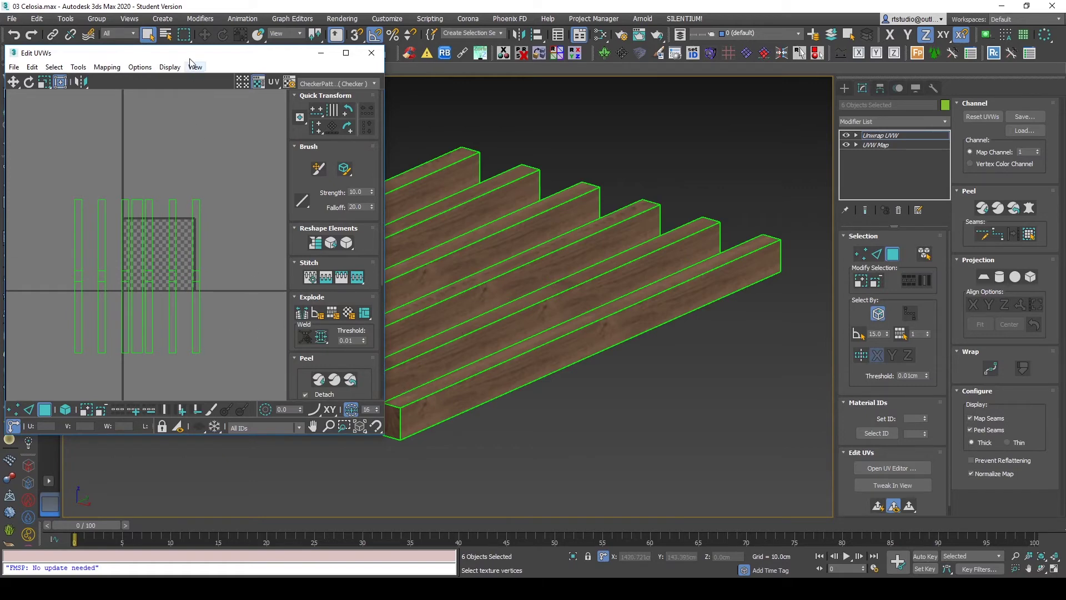
pyautogui.moveTo(222, 52); pyautogui.dragTo(718, 144)
pyautogui.moveTo(387, 227); pyautogui.dragTo(305, 203, button='middle')
pyautogui.scroll(-3, 305, 204)
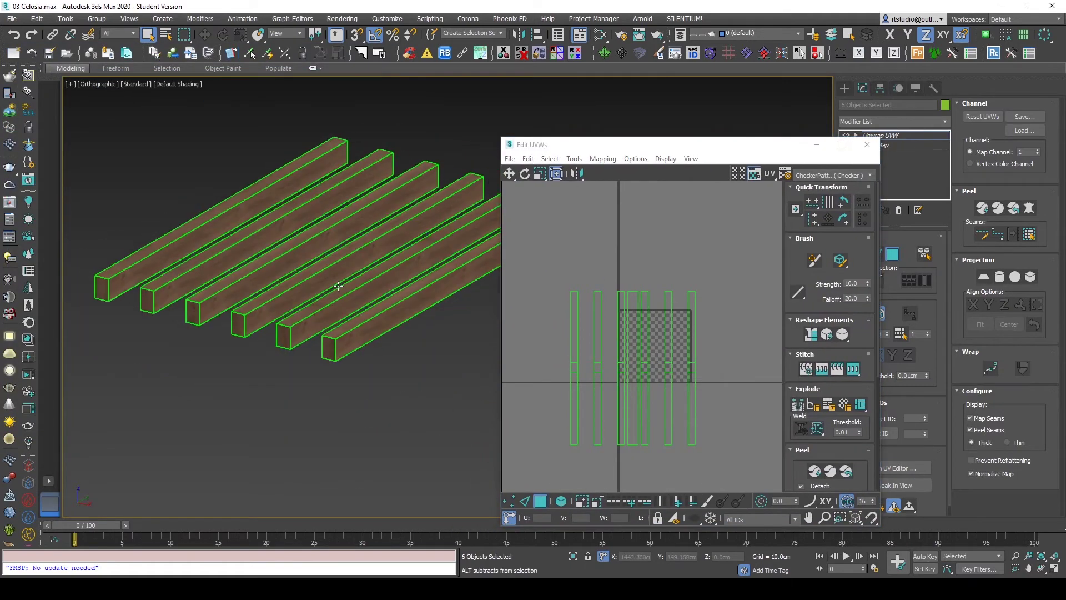
pyautogui.moveTo(314, 275); pyautogui.dragTo(326, 265, button='middle')
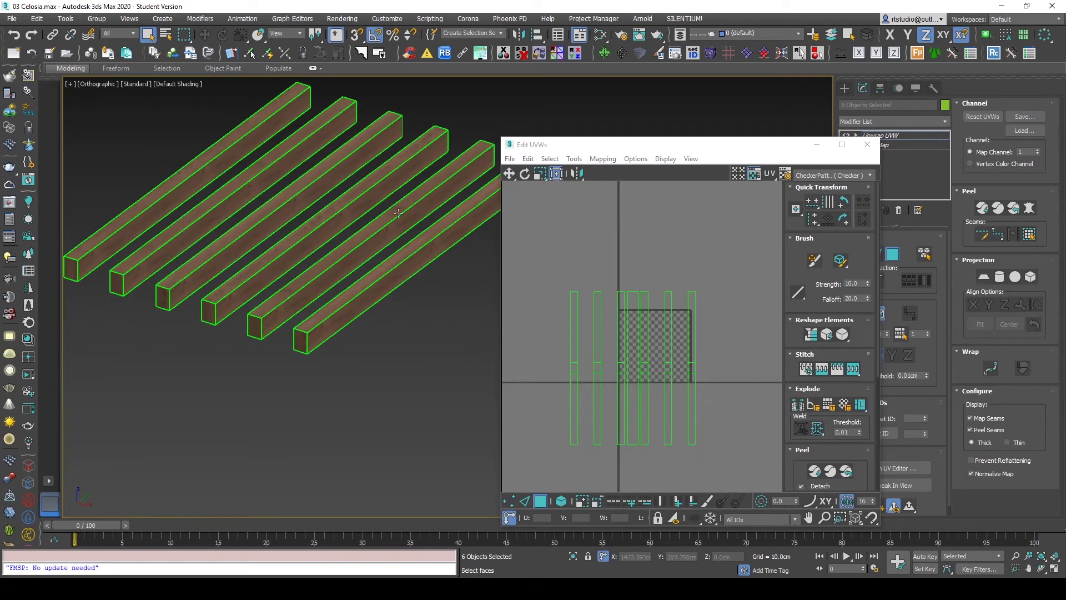
pyautogui.moveTo(659, 150); pyautogui.dragTo(610, 107)
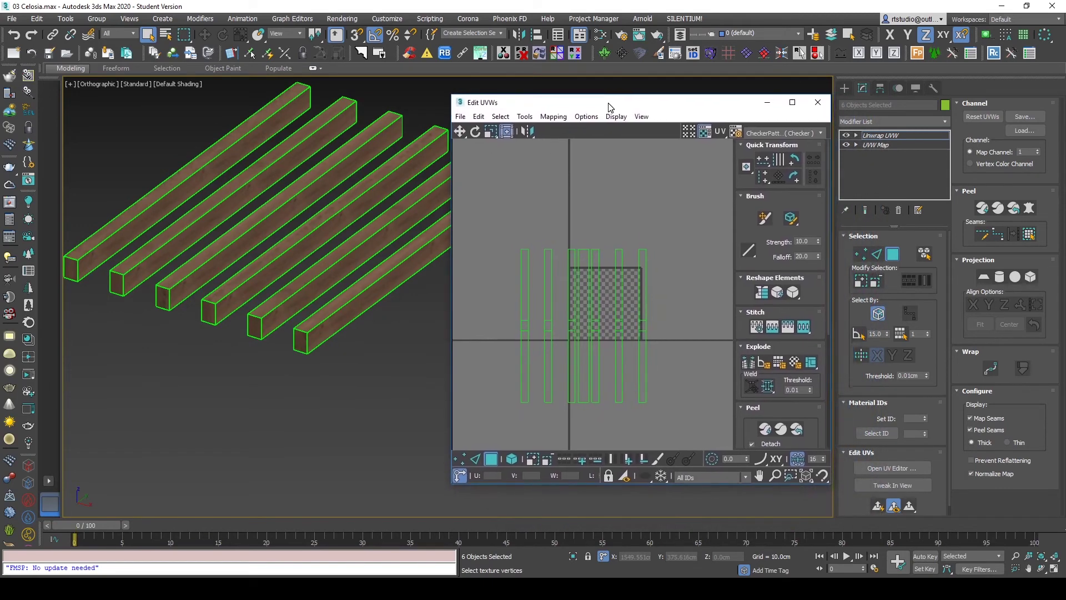
# Step: Pack the UV islands with Arrange Elements, then close the editor and deselect
pyautogui.click(756, 196)
pyautogui.click(754, 338)
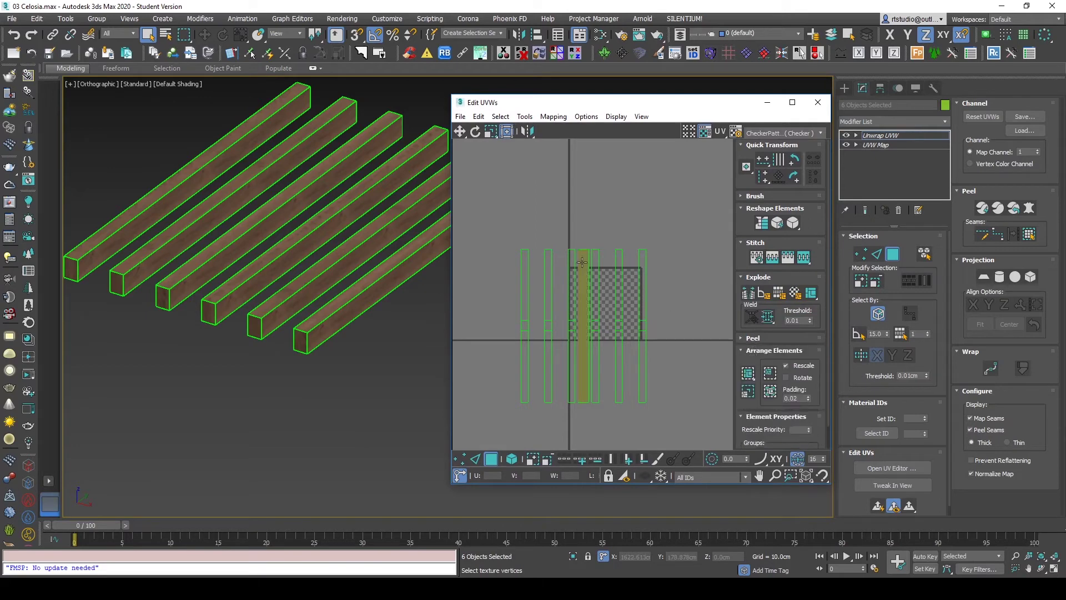
pyautogui.click(773, 377)
pyautogui.moveTo(670, 241); pyautogui.dragTo(636, 291, button='middle')
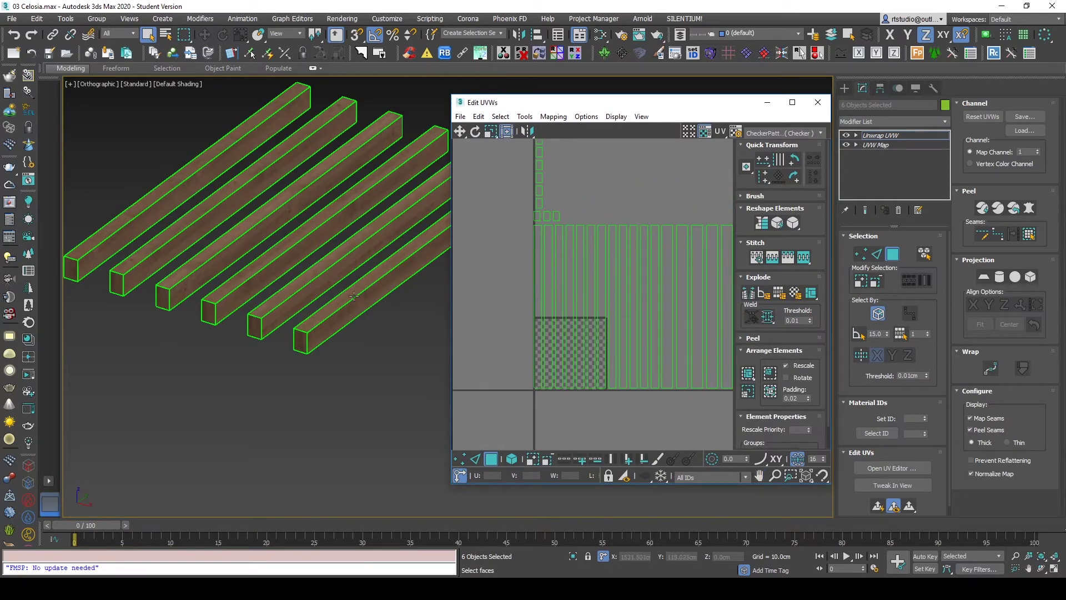
pyautogui.scroll(2, 354, 296)
pyautogui.scroll(2, 339, 285)
pyautogui.scroll(2, 311, 261)
pyautogui.scroll(2, 303, 268)
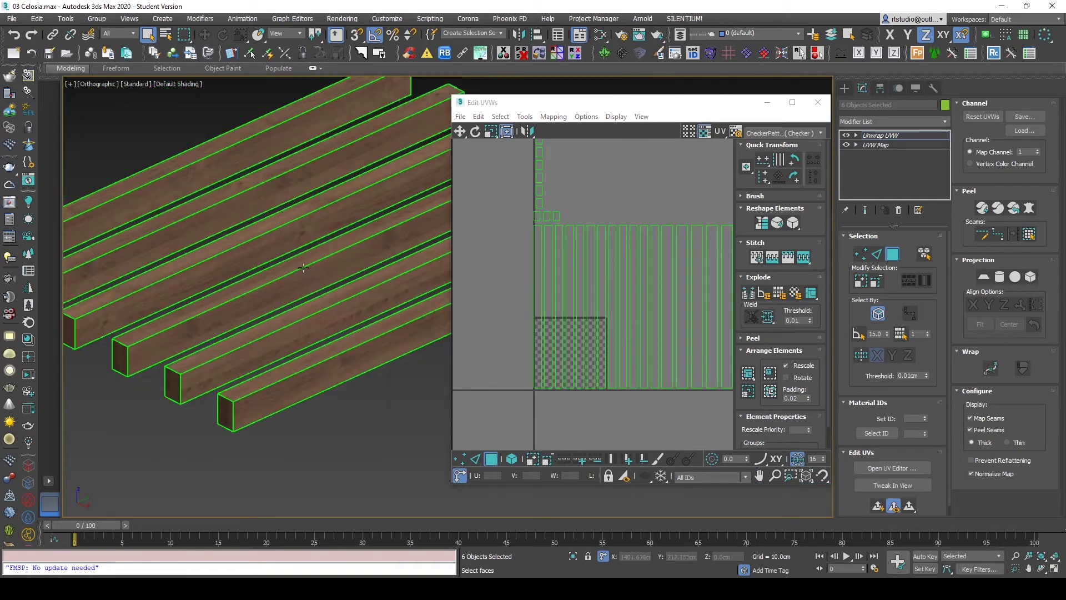
pyautogui.click(845, 88)
pyautogui.click(620, 285)
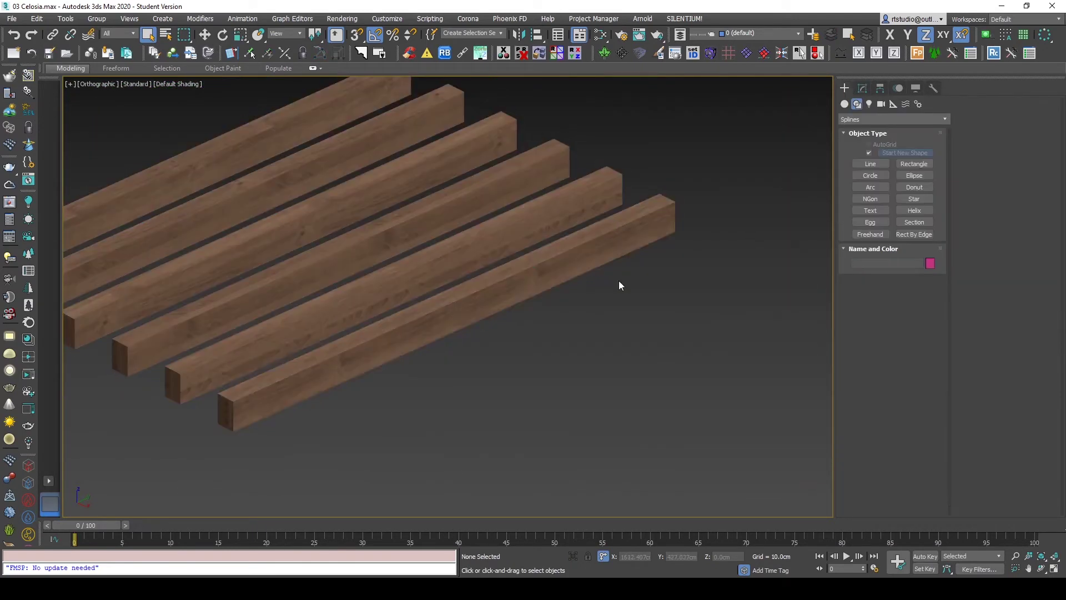
# Step: Orbit around the beams and select the front beam
pyautogui.scroll(-3, 620, 285)
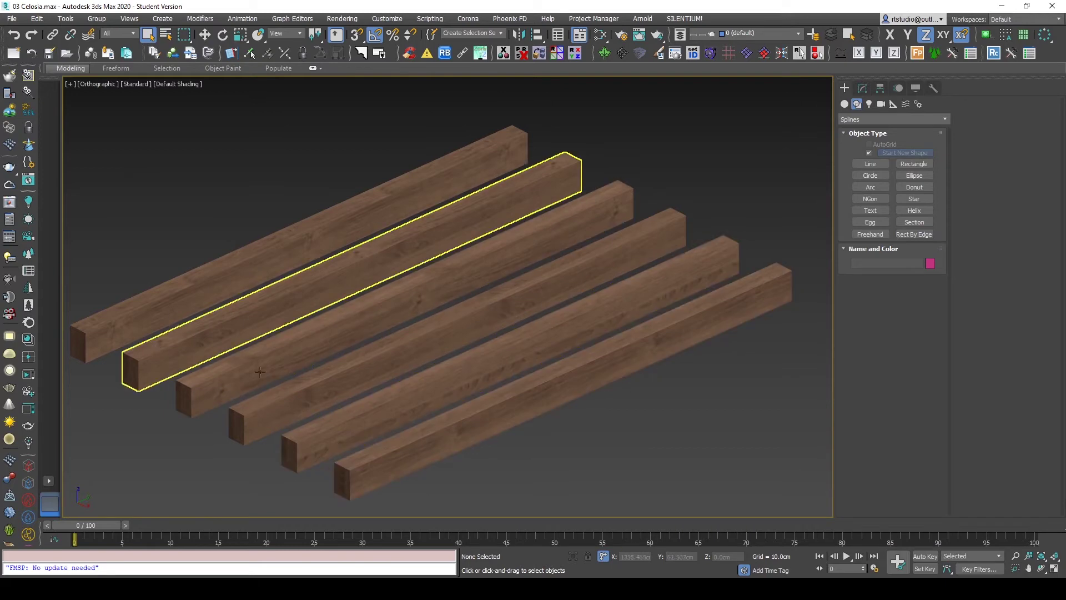
pyautogui.moveTo(573, 395); pyautogui.dragTo(586, 395, button='middle')
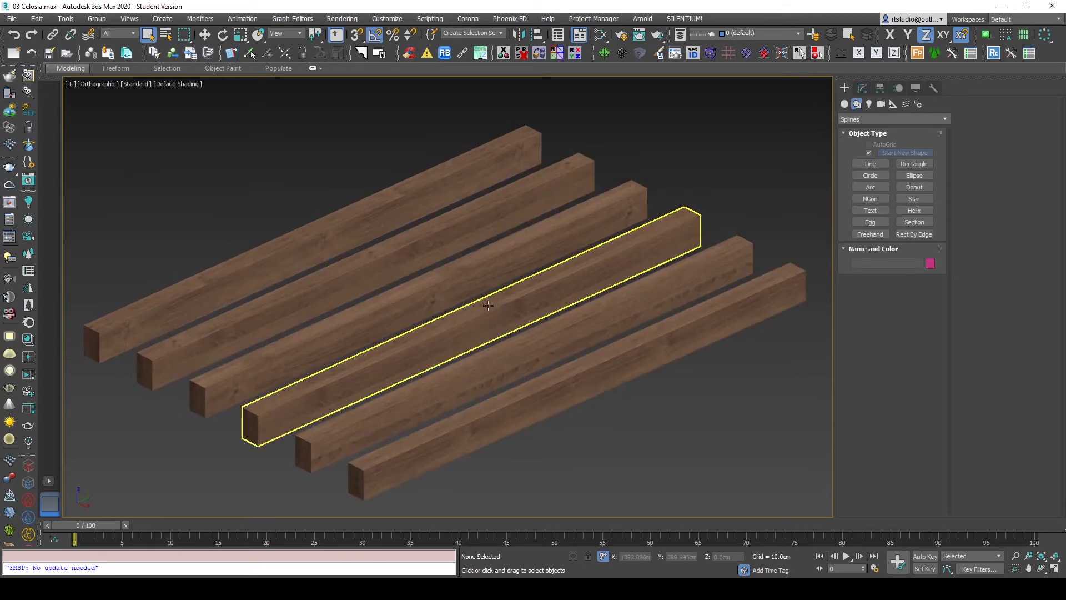
pyautogui.moveTo(489, 305); pyautogui.dragTo(520, 285, button='middle')
pyautogui.moveTo(442, 363)
pyautogui.keyDown('alt'); pyautogui.mouseDown(button='middle')
pyautogui.moveTo(489, 310)
pyautogui.moveTo(464, 363)
pyautogui.moveTo(460, 271)
pyautogui.moveTo(447, 360)
pyautogui.mouseUp(button='middle'); pyautogui.keyUp('alt')
pyautogui.keyDown('alt'); pyautogui.moveTo(744, 380); pyautogui.dragTo(628, 341, button='middle'); pyautogui.keyUp('alt')
pyautogui.click(627, 341)
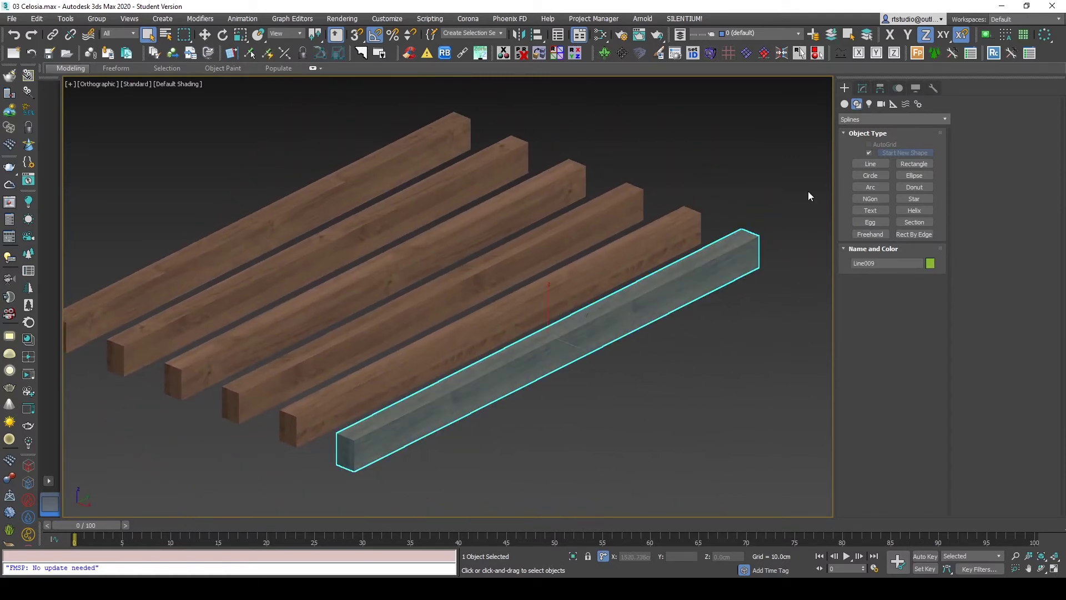
pyautogui.click(862, 88)
pyautogui.keyDown('alt'); pyautogui.moveTo(622, 289); pyautogui.dragTo(616, 278, button='middle'); pyautogui.keyUp('alt')
pyautogui.moveTo(702, 404); pyautogui.dragTo(321, 161)
pyautogui.keyDown('alt'); pyautogui.moveTo(623, 313); pyautogui.dragTo(600, 355, button='middle'); pyautogui.keyUp('alt')
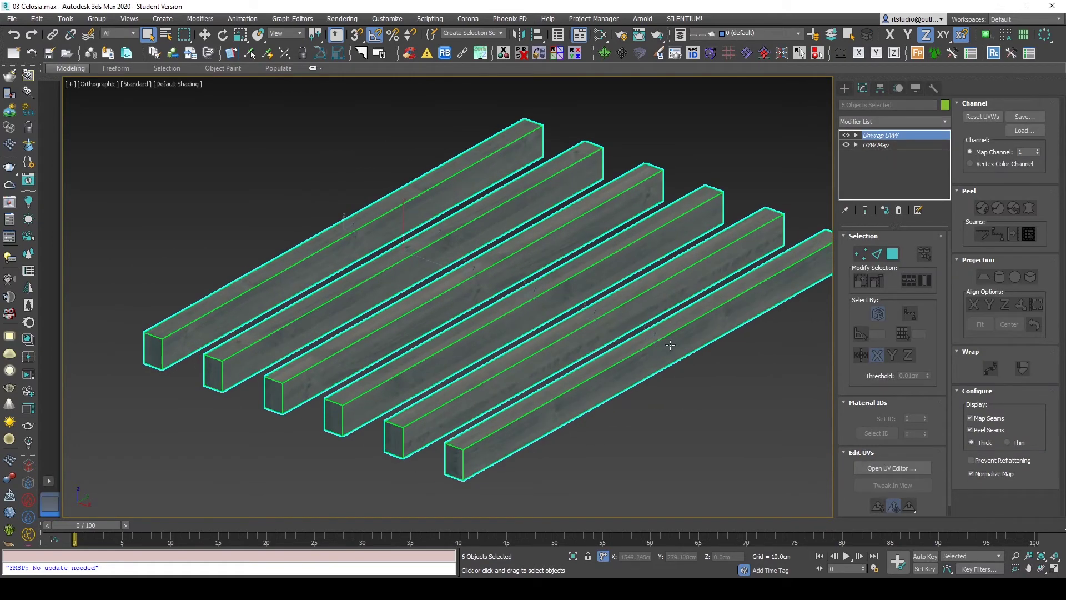
pyautogui.click(666, 444)
pyautogui.click(588, 399)
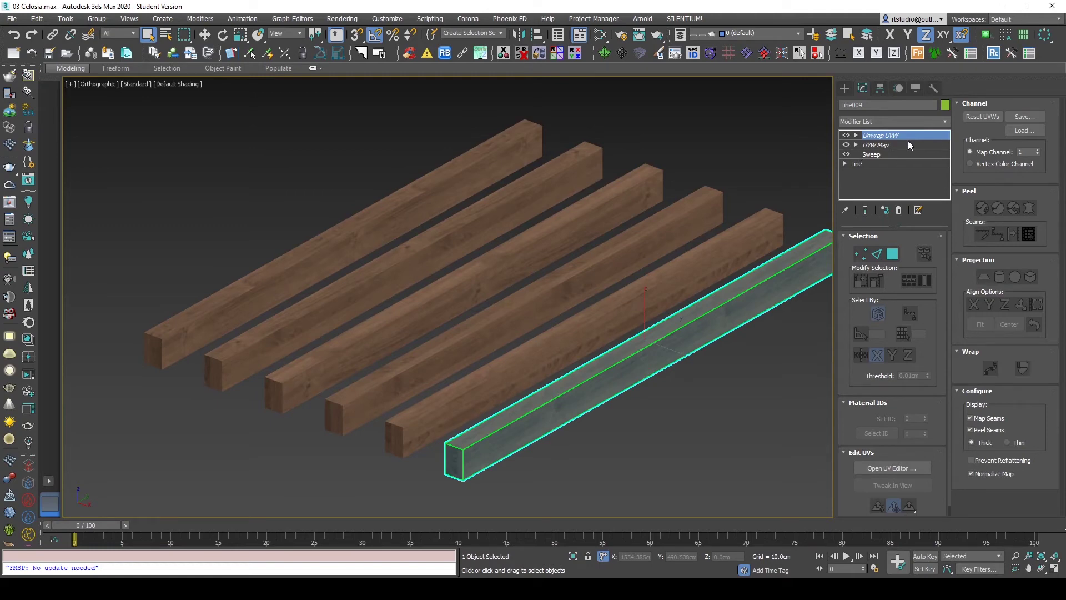
# Step: Inspect the front beam's UV layout in the UV Editor
pyautogui.click(881, 468)
pyautogui.scroll(-3, 578, 261)
pyautogui.scroll(1, 604, 275)
pyautogui.scroll(1, 605, 275)
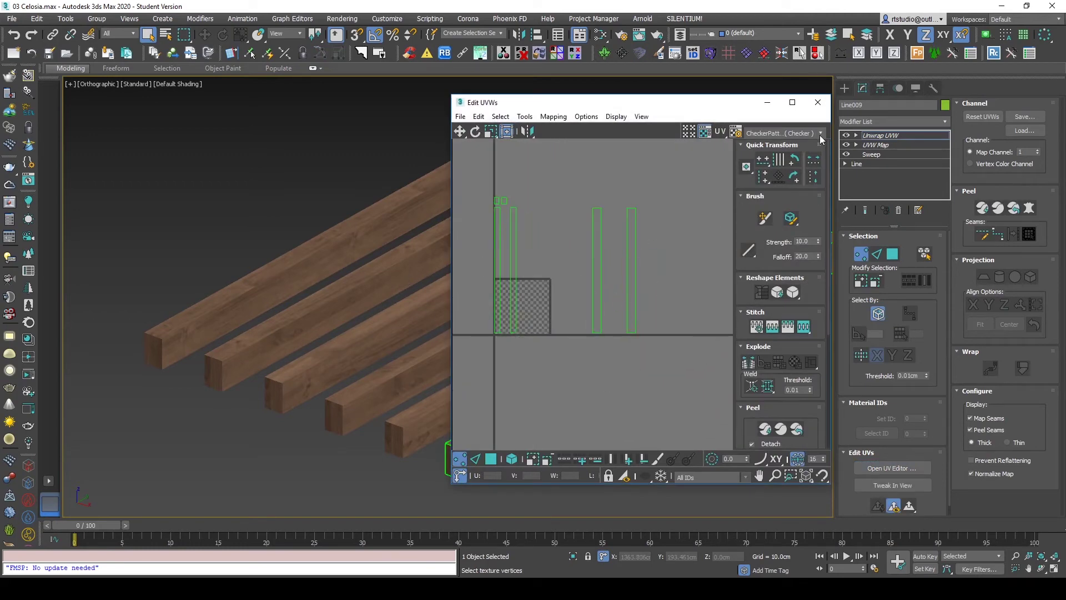
pyautogui.click(817, 102)
# Step: Check the two front beams' UVs, then deselect and enable Edged Faces (F4)
pyautogui.moveTo(701, 417); pyautogui.dragTo(577, 345)
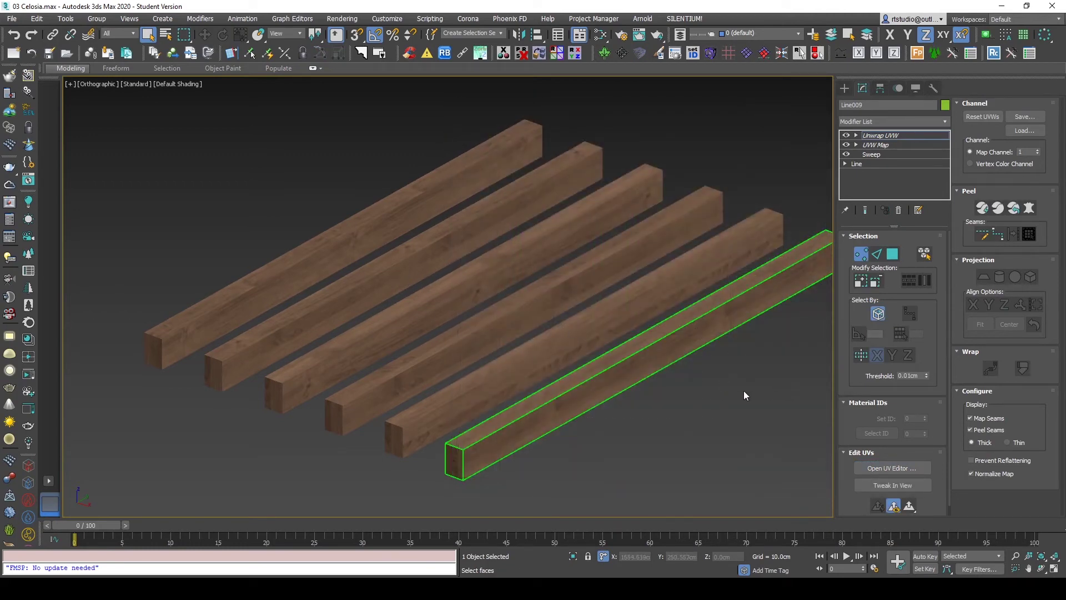
pyautogui.click(848, 91)
pyautogui.moveTo(630, 304); pyautogui.dragTo(630, 304)
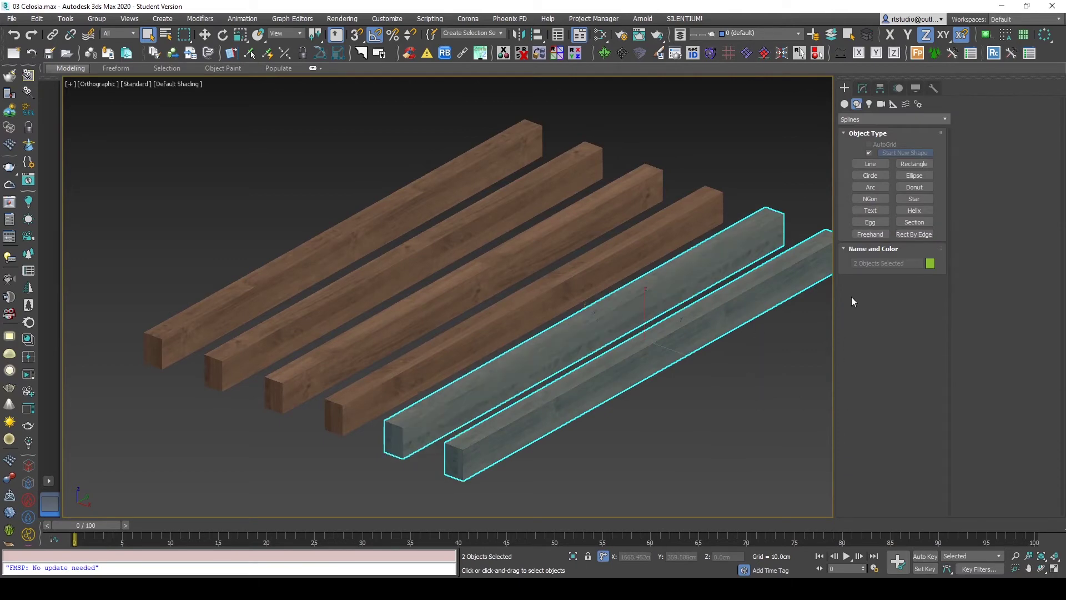
pyautogui.click(862, 89)
pyautogui.click(900, 465)
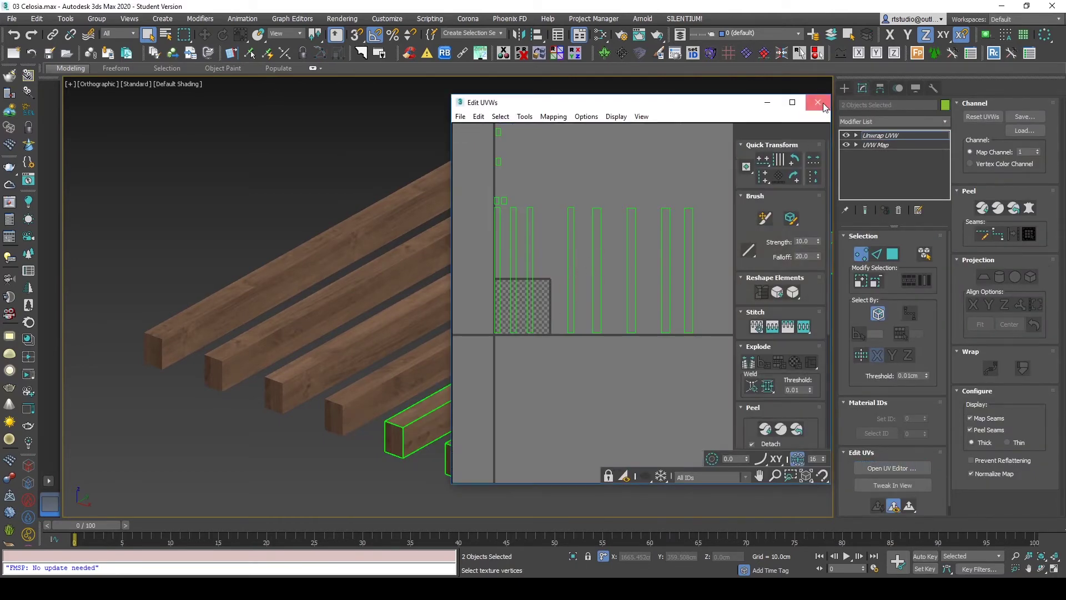
pyautogui.click(817, 102)
pyautogui.click(844, 88)
pyautogui.click(749, 155)
pyautogui.press('F4')
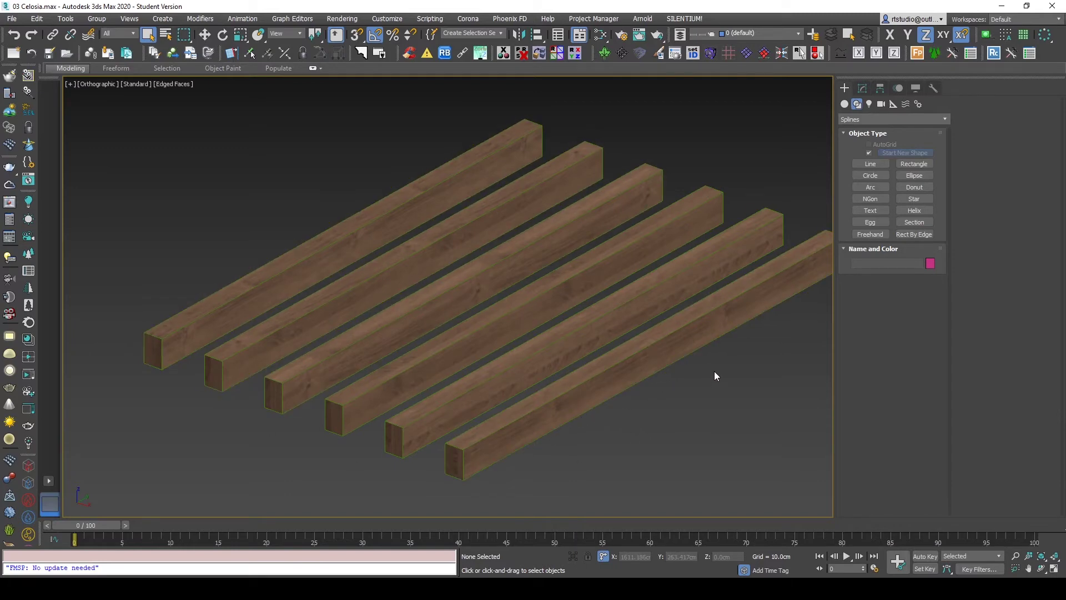
# Step: Select the panel and remove the Edit Poly modifier from its stack
pyautogui.scroll(-10, 714, 371)
pyautogui.scroll(5, 716, 371)
pyautogui.moveTo(716, 371); pyautogui.dragTo(562, 338, button='middle')
pyautogui.scroll(2, 562, 338)
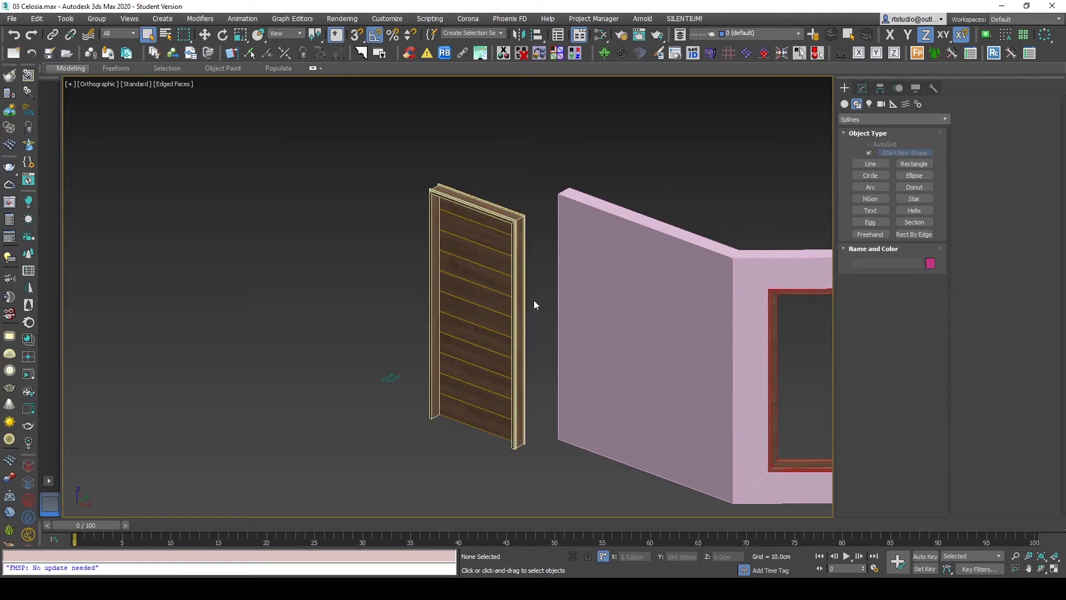
pyautogui.click(488, 264)
pyautogui.click(863, 88)
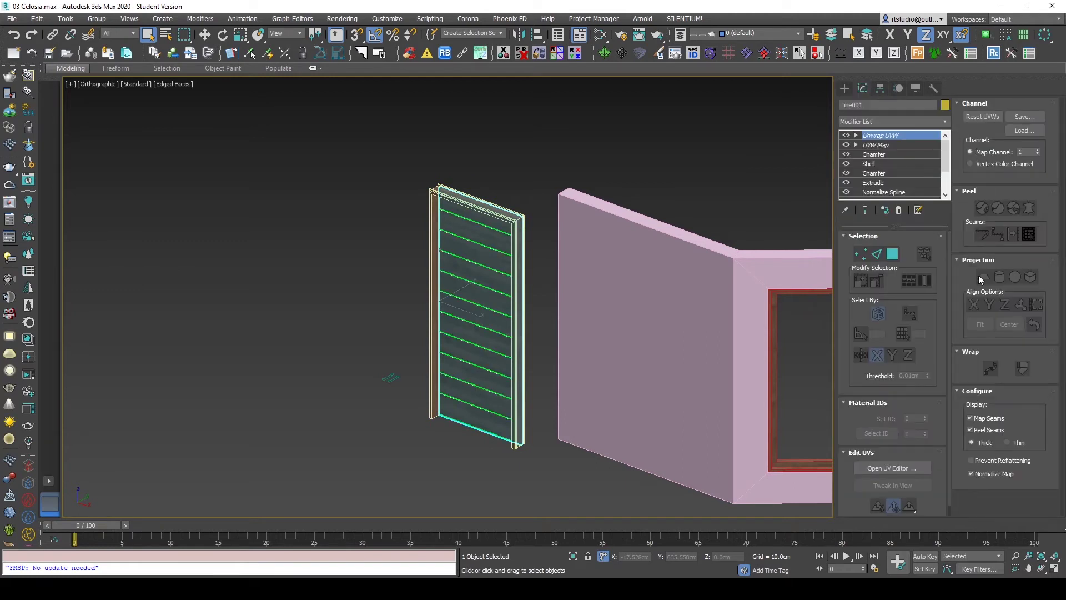
pyautogui.hotkey('alt', 'e')
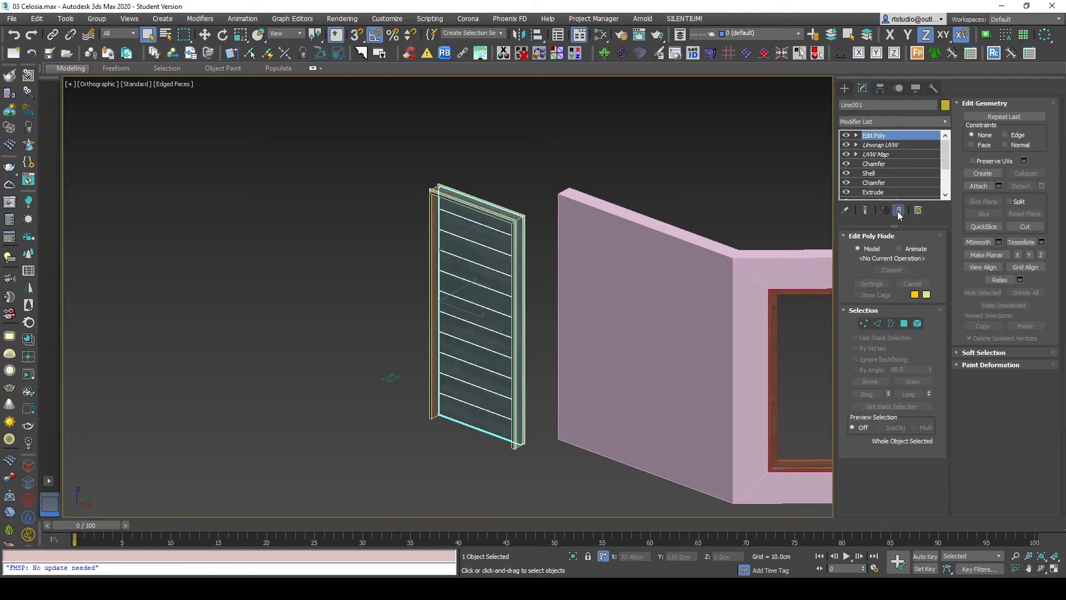
pyautogui.click(899, 211)
pyautogui.press('F4')
pyautogui.scroll(1, 352, 209)
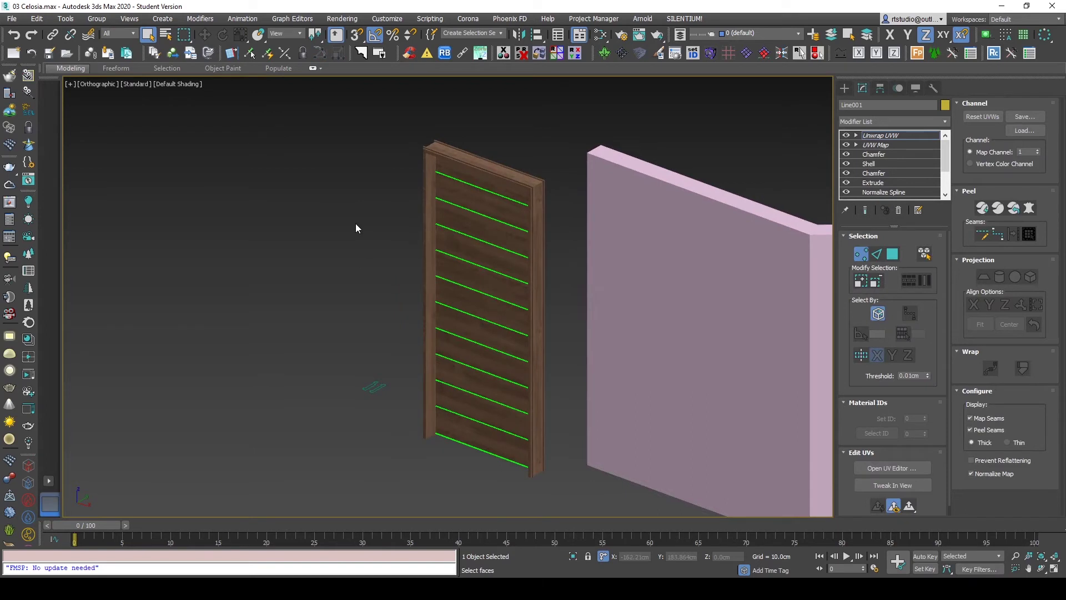
# Step: Deselect, frame the wooden slats diagonally, and select one of them
pyautogui.click(844, 88)
pyautogui.click(333, 248)
pyautogui.scroll(-5, 333, 247)
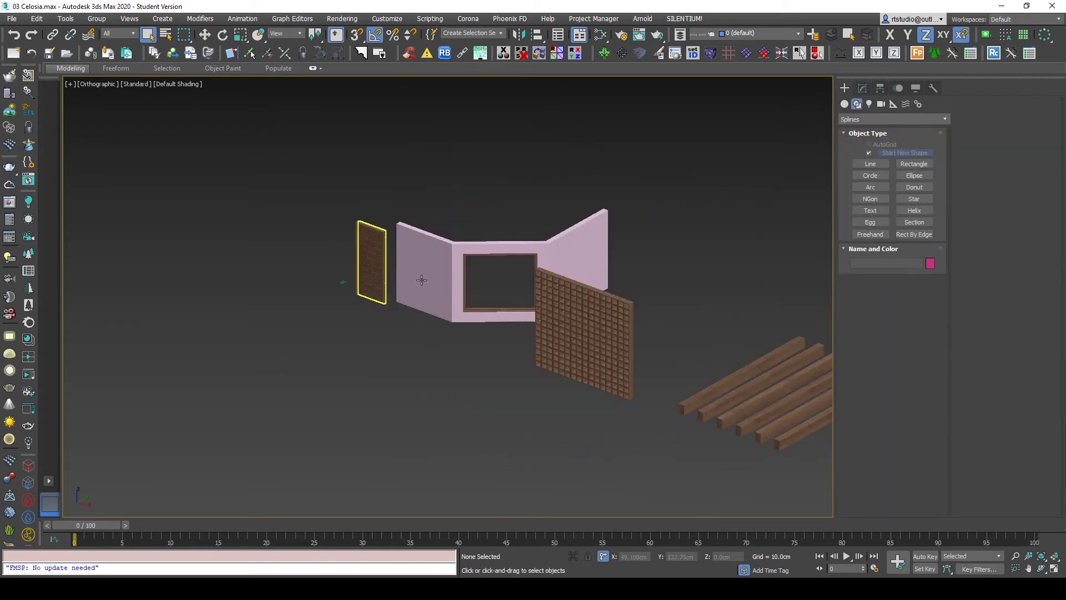
pyautogui.moveTo(625, 330); pyautogui.dragTo(489, 341, button='middle')
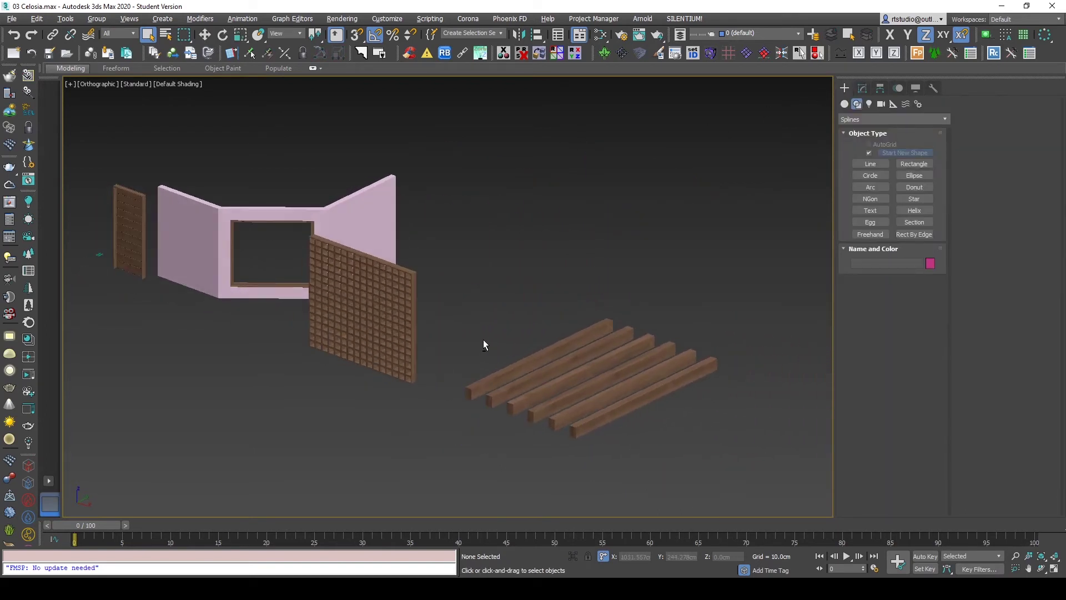
pyautogui.scroll(3, 483, 338)
pyautogui.scroll(3, 657, 396)
pyautogui.moveTo(657, 396)
pyautogui.keyDown('alt'); pyautogui.mouseDown(button='middle')
pyautogui.moveTo(583, 353)
pyautogui.moveTo(549, 353)
pyautogui.mouseUp(button='middle'); pyautogui.keyUp('alt')
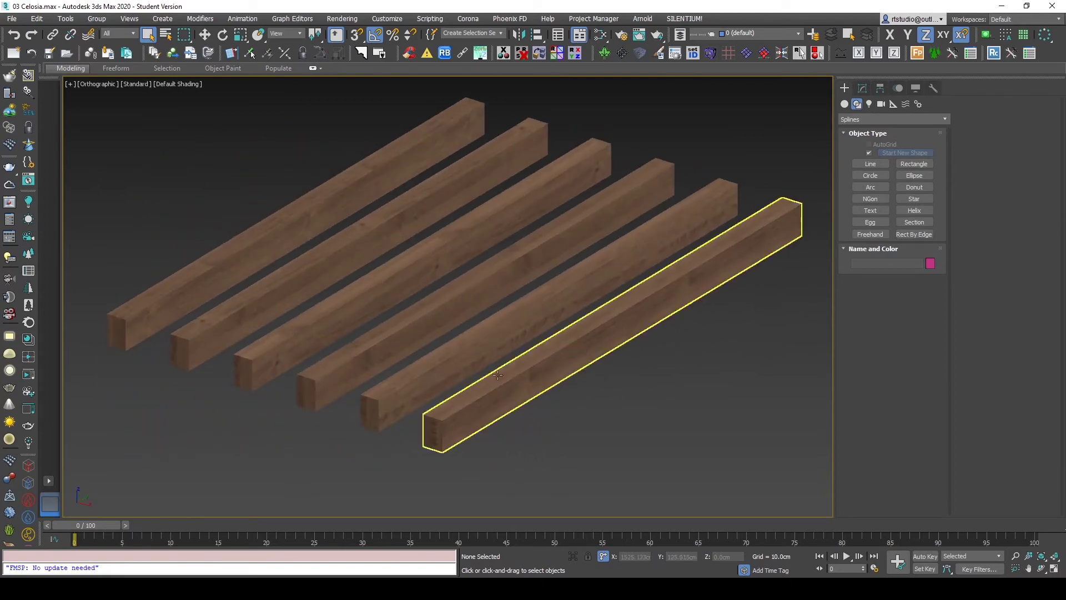
pyautogui.click(513, 338)
# Step: Zoom in on the slats and select the front slat to show its Unwrap UVW modifier
pyautogui.click(861, 93)
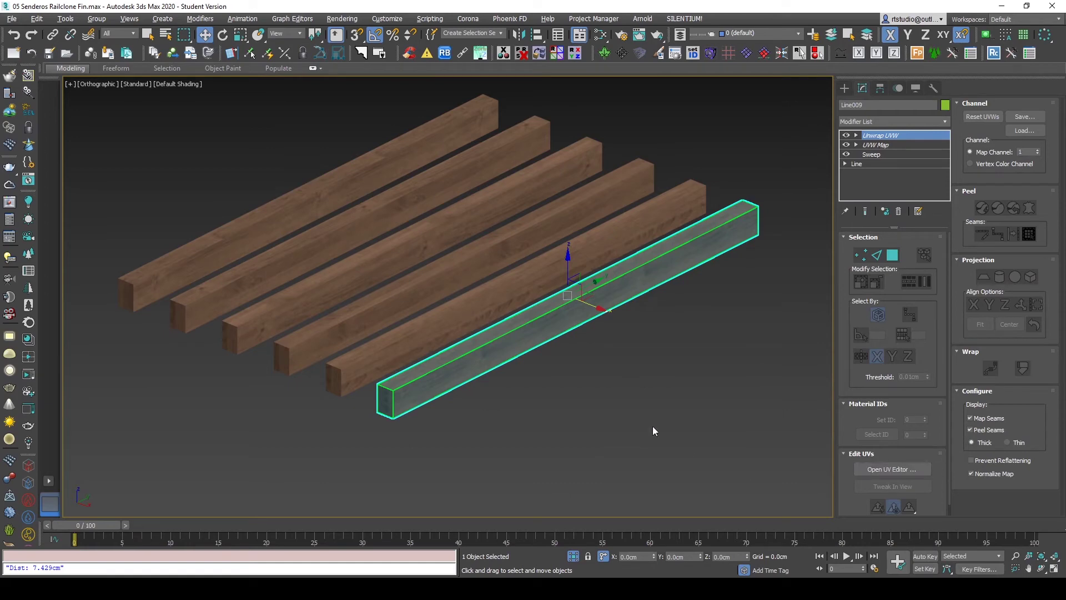
pyautogui.click(557, 385)
pyautogui.scroll(5, 487, 381)
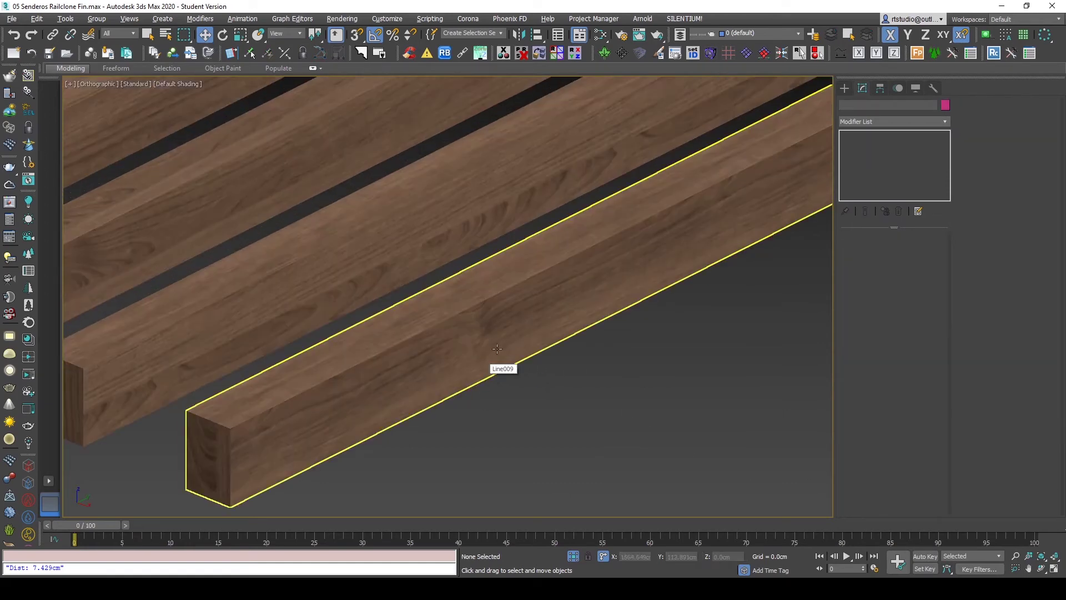
pyautogui.scroll(-3, 434, 287)
pyautogui.scroll(2, 542, 373)
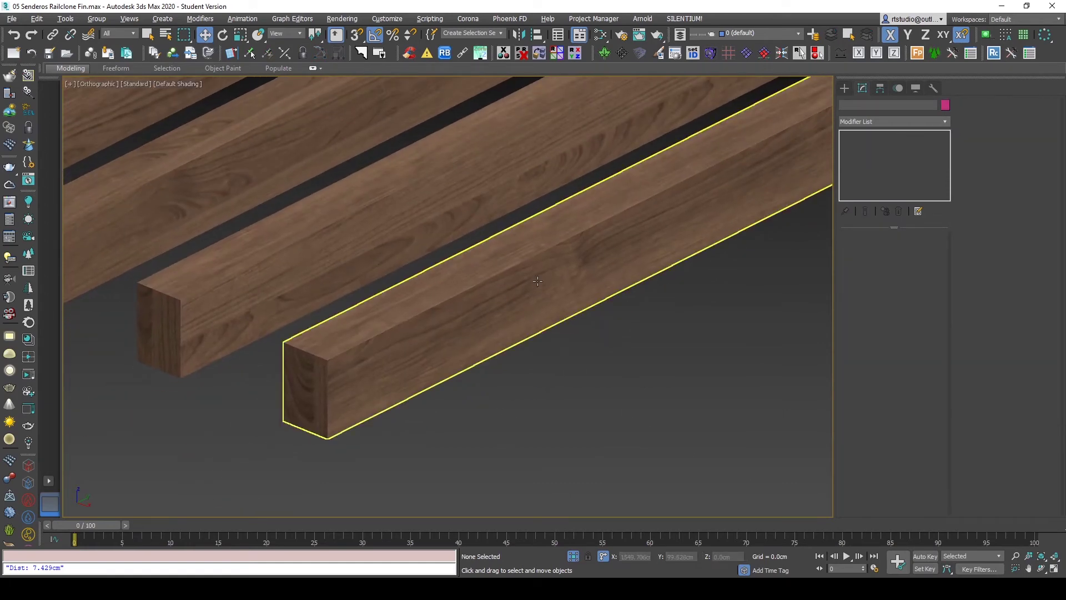
pyautogui.scroll(5, 540, 271)
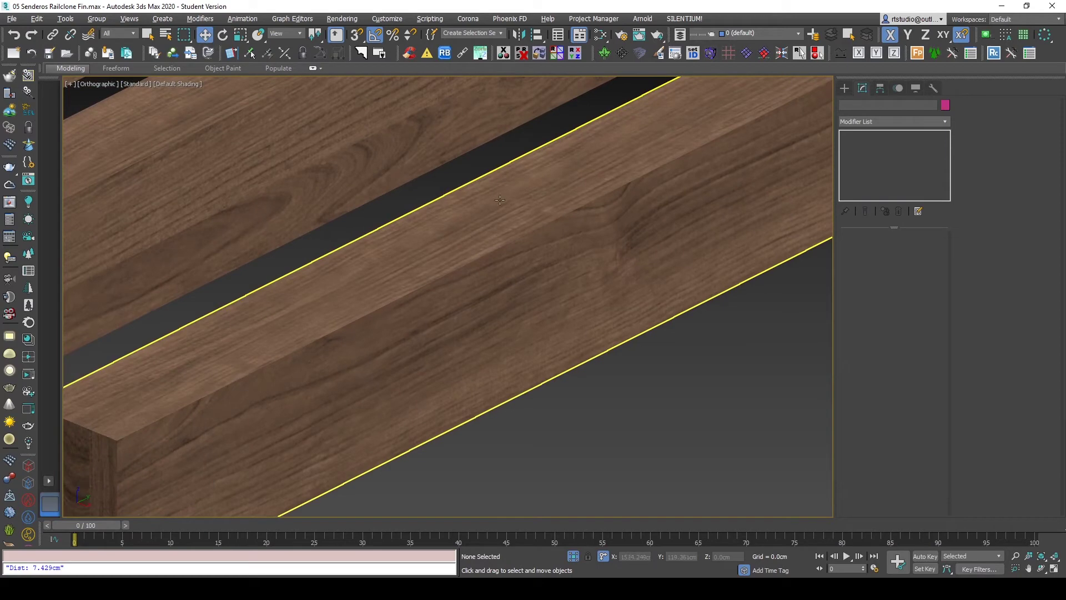
pyautogui.scroll(-2, 572, 257)
pyautogui.scroll(-2, 415, 319)
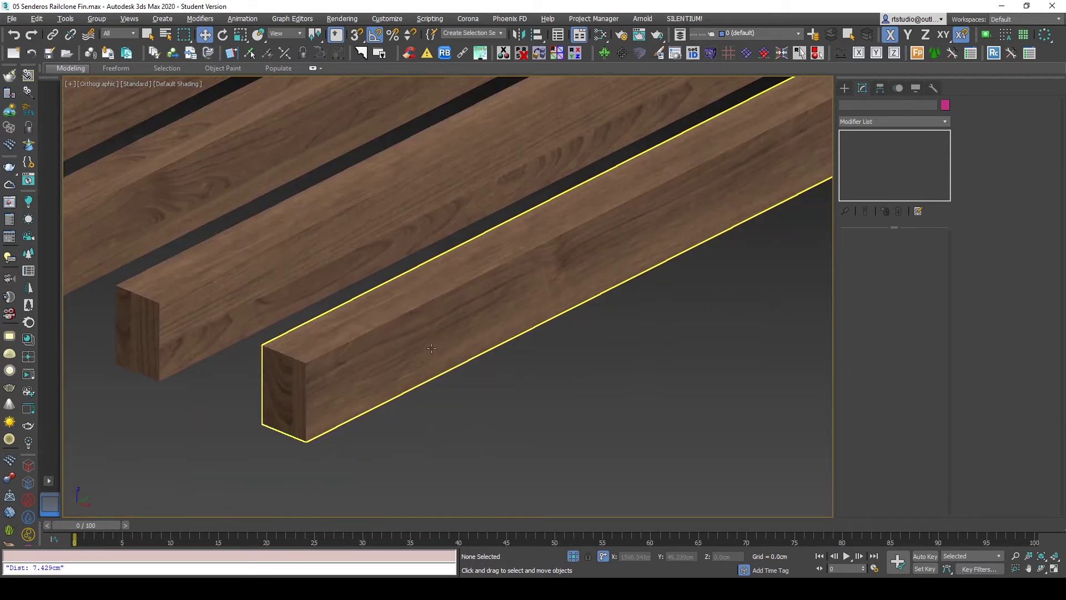
pyautogui.scroll(-1, 611, 261)
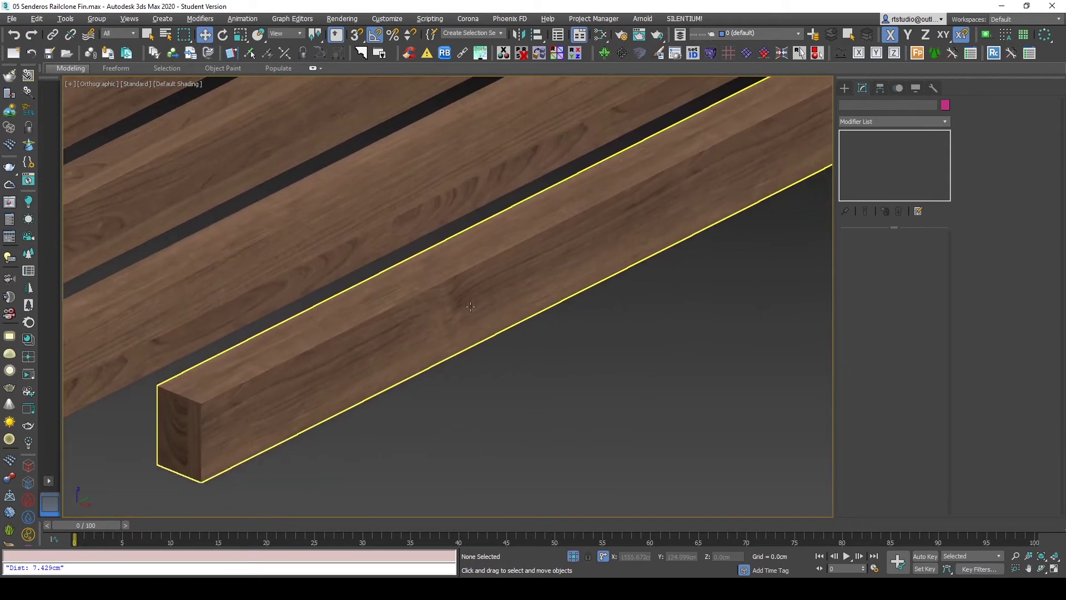
pyautogui.click(519, 316)
pyautogui.scroll(-2, 538, 348)
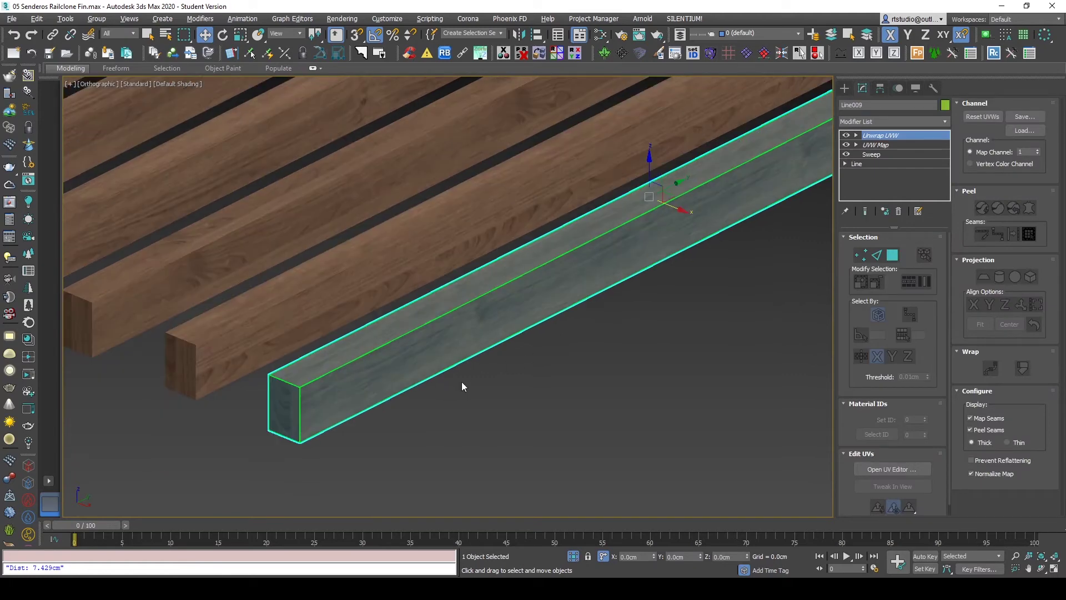
# Step: Open the slat's UV editor, move it aside, and zoom the viewport in on the slats
pyautogui.click(899, 468)
pyautogui.moveTo(258, 62)
pyautogui.mouseDown()
pyautogui.moveTo(685, 114)
pyautogui.moveTo(700, 98)
pyautogui.mouseUp()
pyautogui.moveTo(361, 372)
pyautogui.keyDown('alt'); pyautogui.mouseDown(button='middle')
pyautogui.moveTo(213, 352)
pyautogui.moveTo(311, 371)
pyautogui.moveTo(301, 365)
pyautogui.mouseUp(button='middle'); pyautogui.keyUp('alt')
pyautogui.scroll(2, 309, 372)
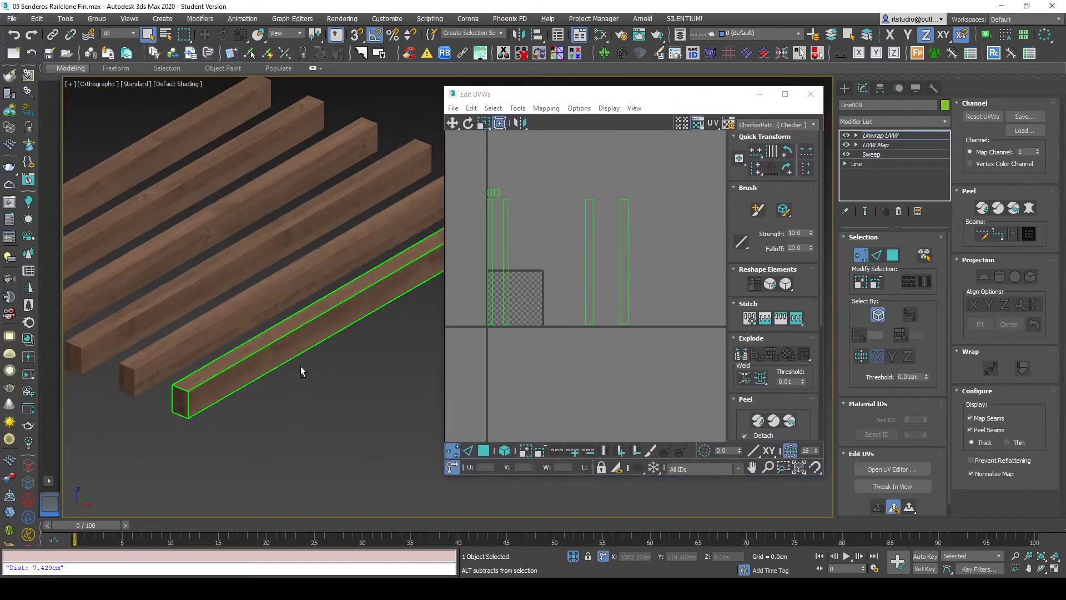
pyautogui.scroll(3, 185, 395)
pyautogui.scroll(1, 260, 399)
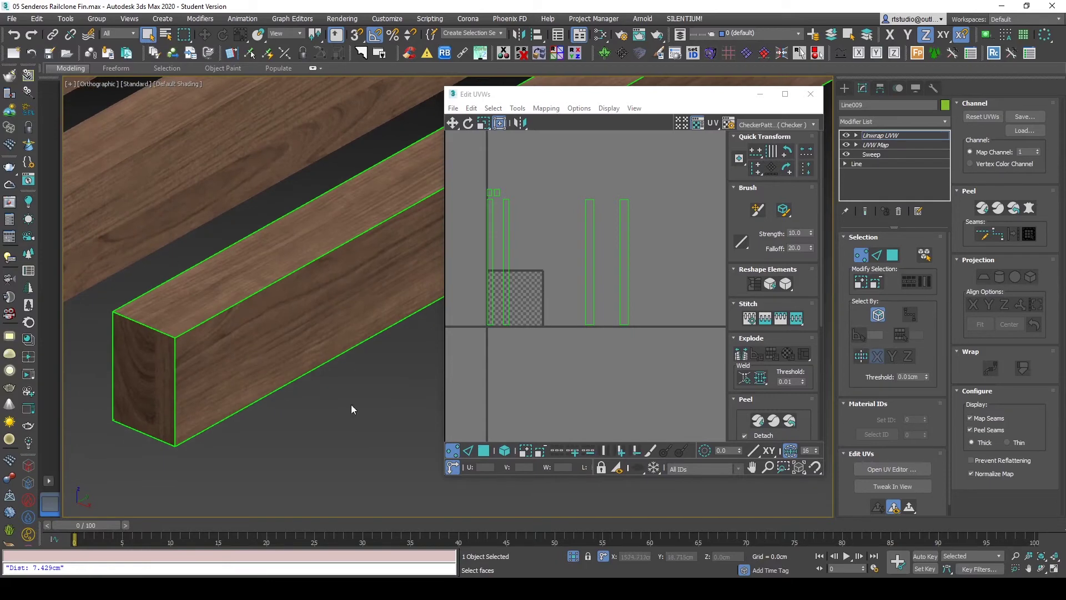
pyautogui.scroll(1, 609, 352)
pyautogui.scroll(1, 552, 313)
pyautogui.scroll(1, 538, 384)
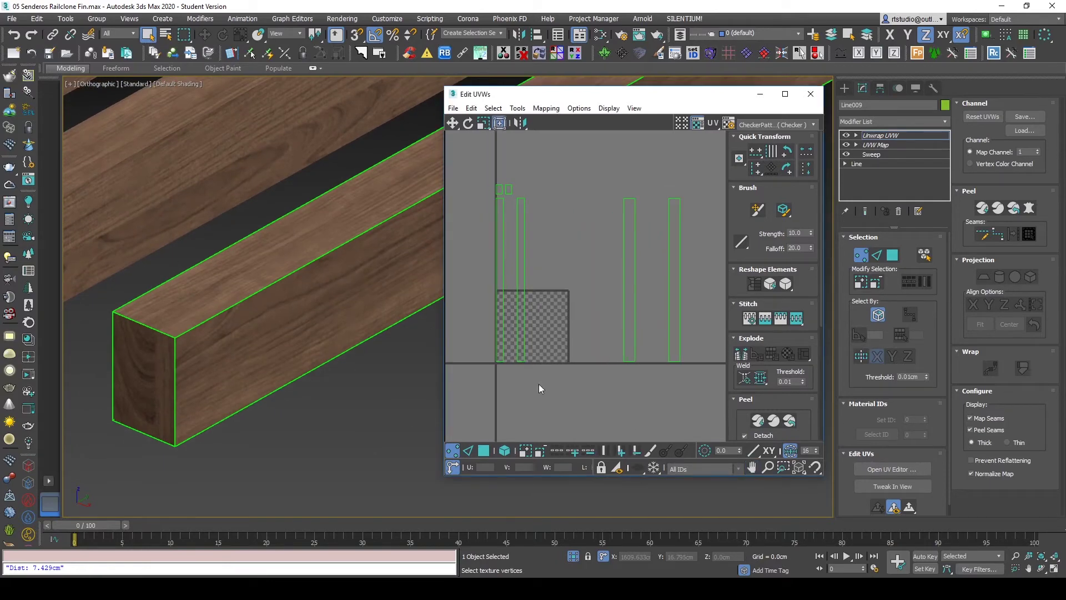
# Step: In Edge mode, select the neighbouring strip's seam edge and apply Stitch: Custom
pyautogui.click(470, 451)
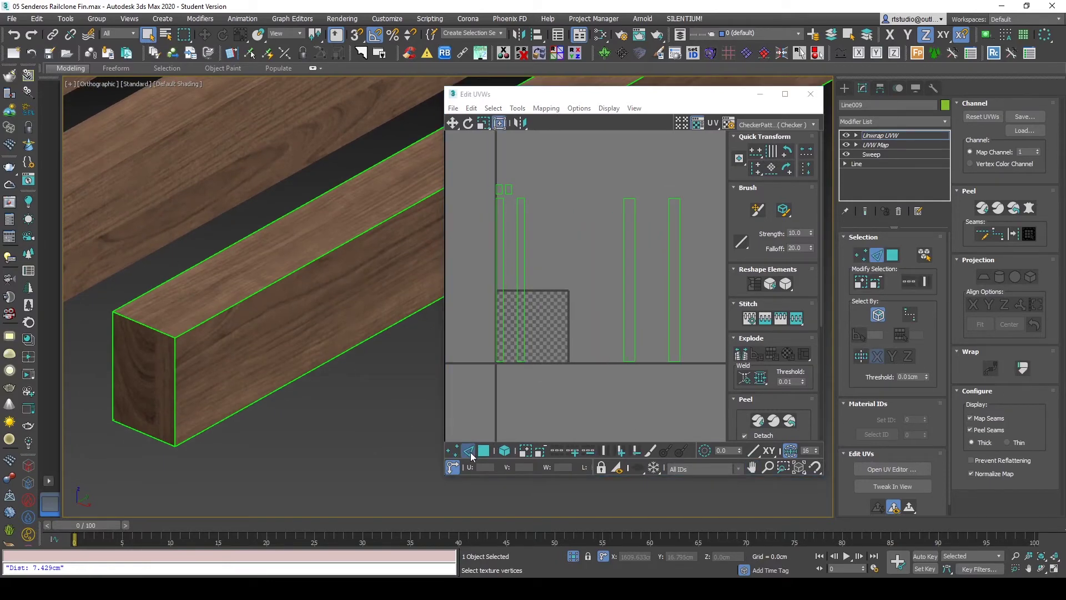
pyautogui.click(524, 279)
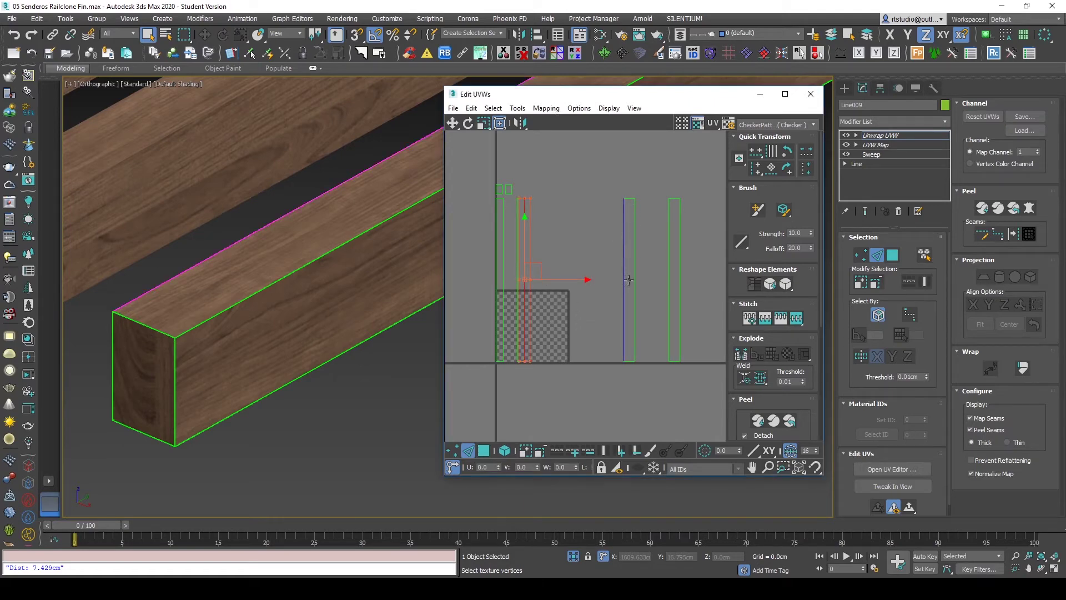
pyautogui.click(526, 231)
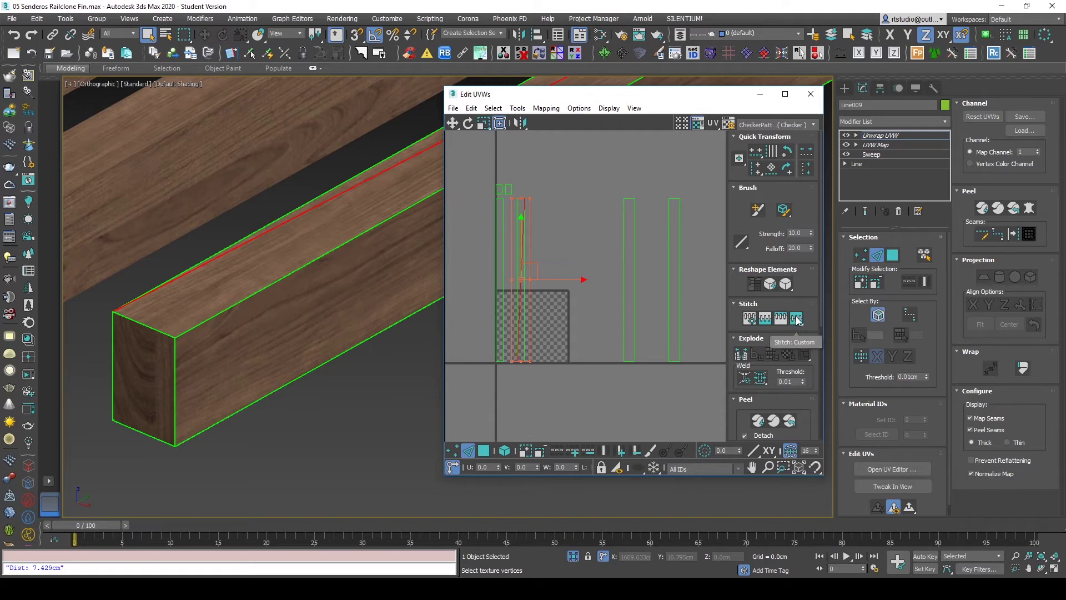
pyautogui.click(598, 255)
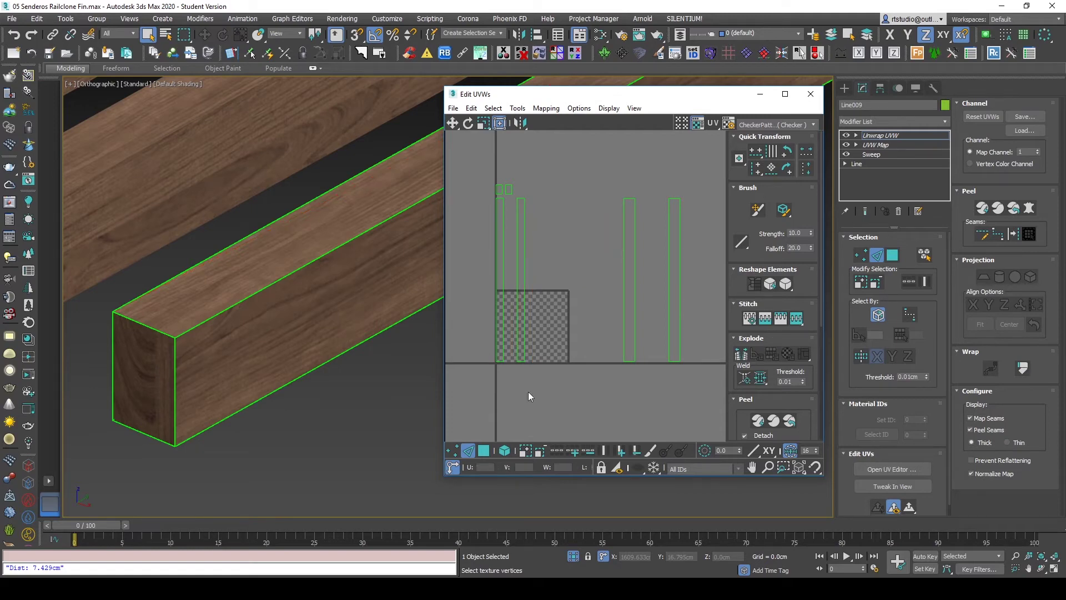
pyautogui.click(503, 268)
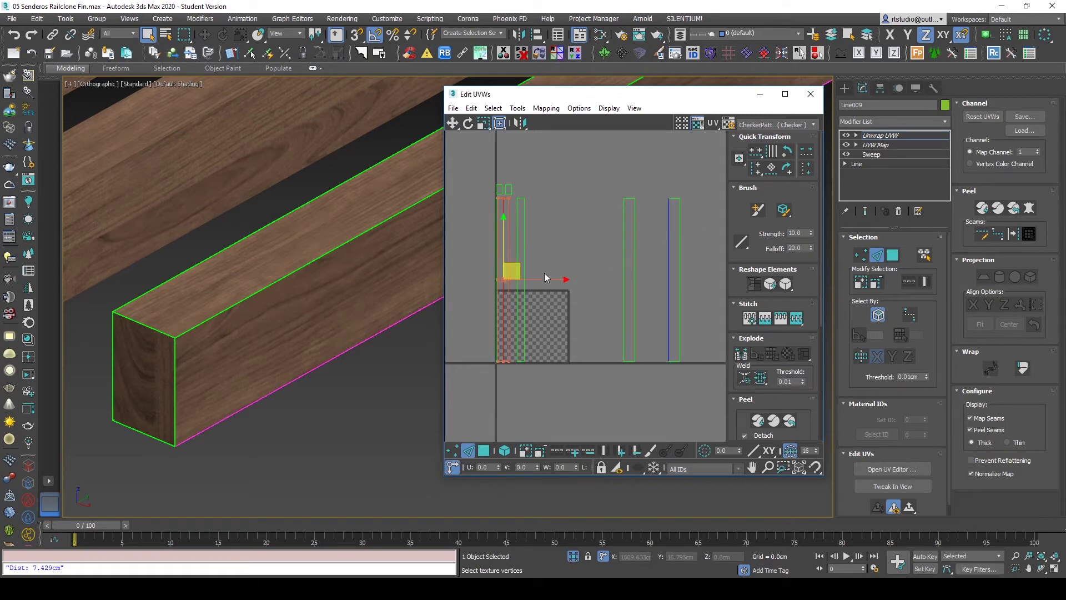
pyautogui.click(526, 239)
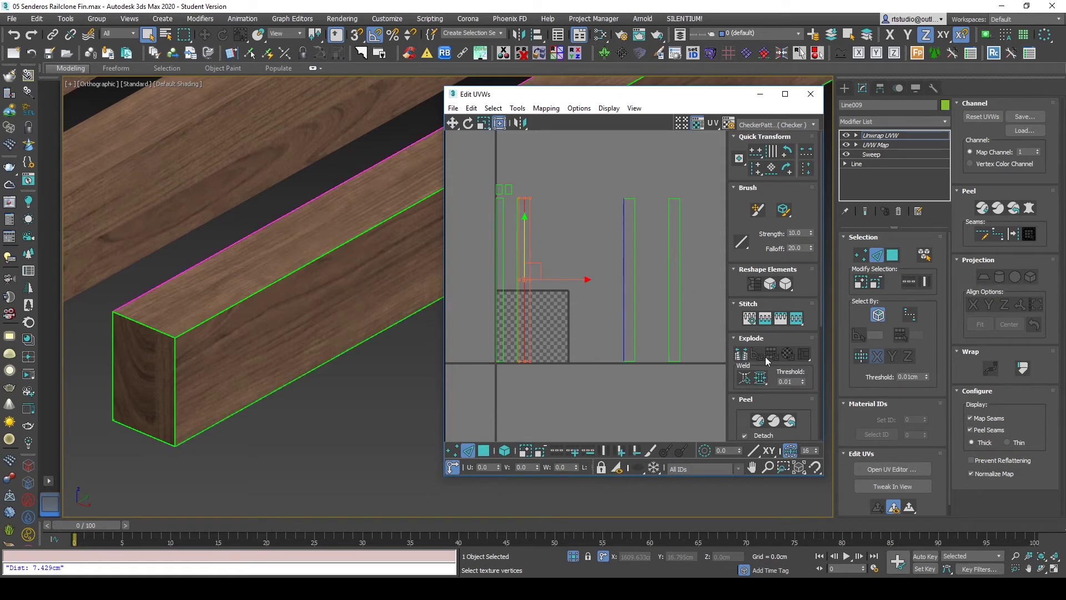
pyautogui.click(796, 318)
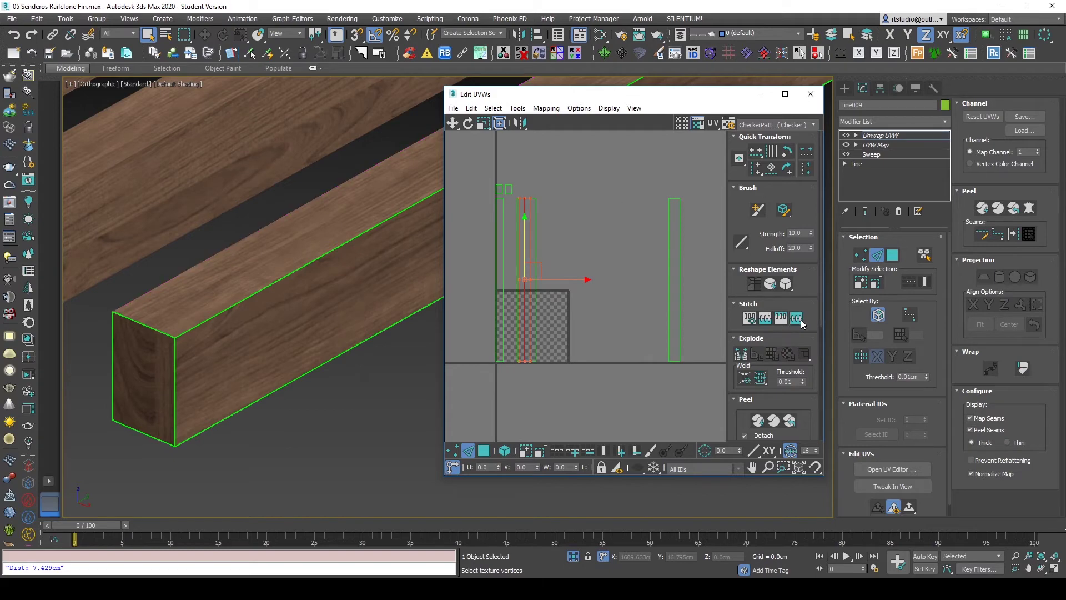
pyautogui.click(562, 239)
pyautogui.click(523, 282)
# Step: Orbit and zoom around the slat, then select the remaining open seam edge
pyautogui.keyDown('alt'); pyautogui.moveTo(268, 314); pyautogui.dragTo(332, 322, button='middle'); pyautogui.keyUp('alt')
pyautogui.scroll(3, 359, 312)
pyautogui.scroll(-10, 135, 328)
pyautogui.scroll(-3, 135, 328)
pyautogui.scroll(8, 331, 338)
pyautogui.scroll(3, 344, 341)
pyautogui.scroll(3, 355, 341)
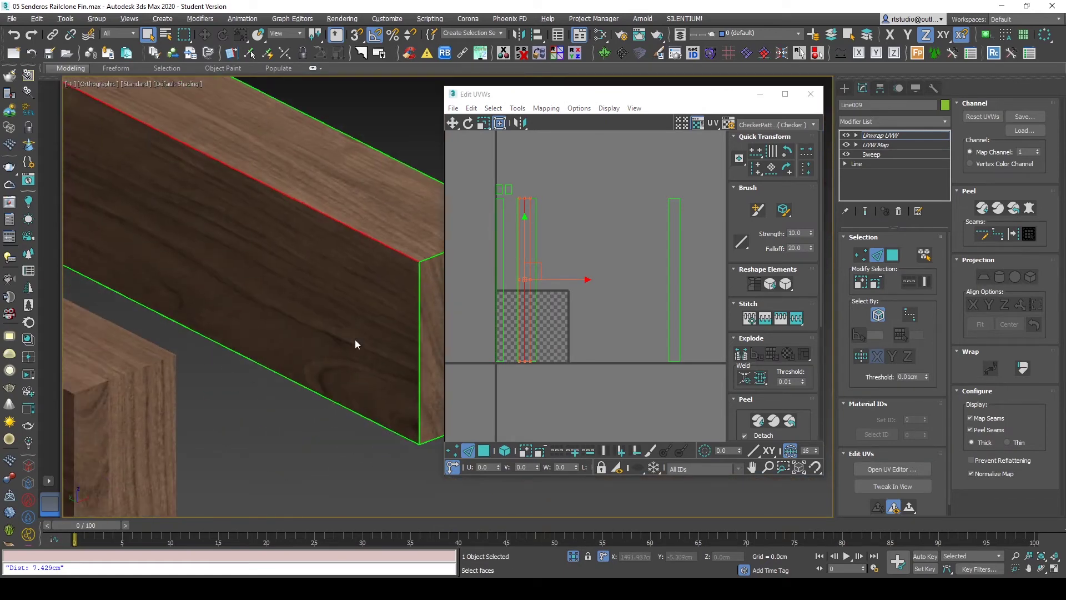
pyautogui.scroll(2, 381, 283)
pyautogui.scroll(1, 386, 309)
pyautogui.scroll(2, 387, 314)
pyautogui.scroll(1, 362, 311)
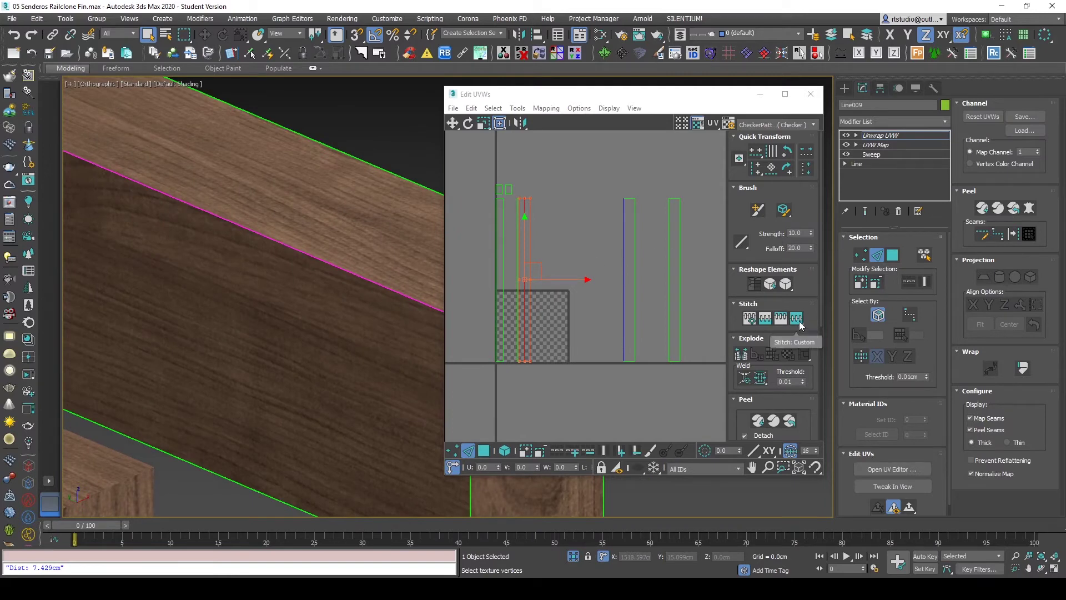
pyautogui.scroll(2, 245, 228)
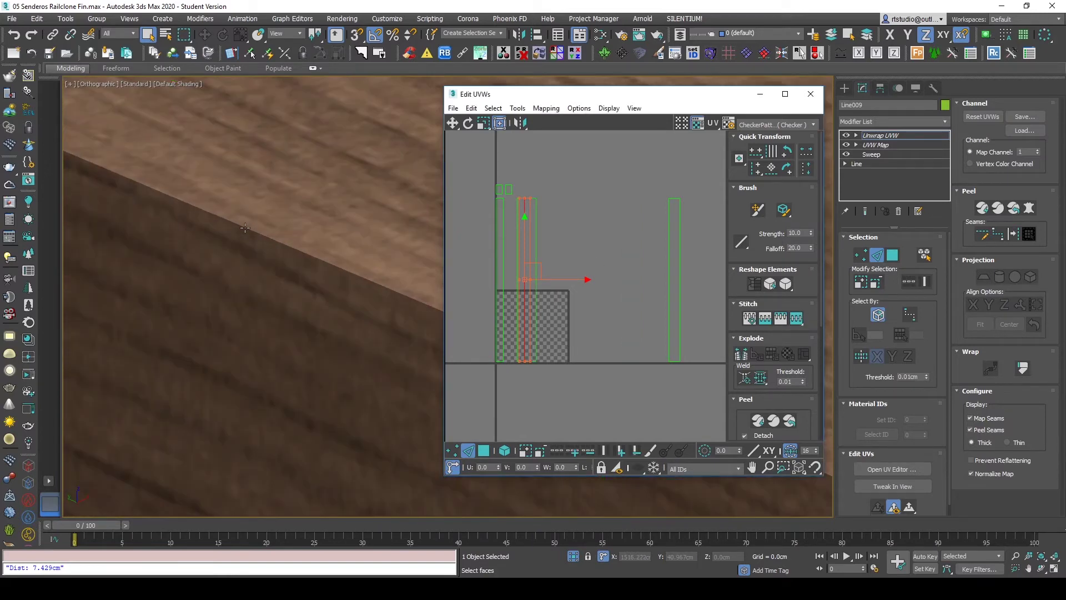
pyautogui.scroll(-3, 270, 234)
pyautogui.scroll(-3, 267, 233)
pyautogui.scroll(2, 498, 251)
pyautogui.scroll(2, 555, 250)
pyautogui.click(562, 243)
# Step: Stitch the loose UV strip onto its partner with Stitch: Custom
pyautogui.scroll(-2, 557, 244)
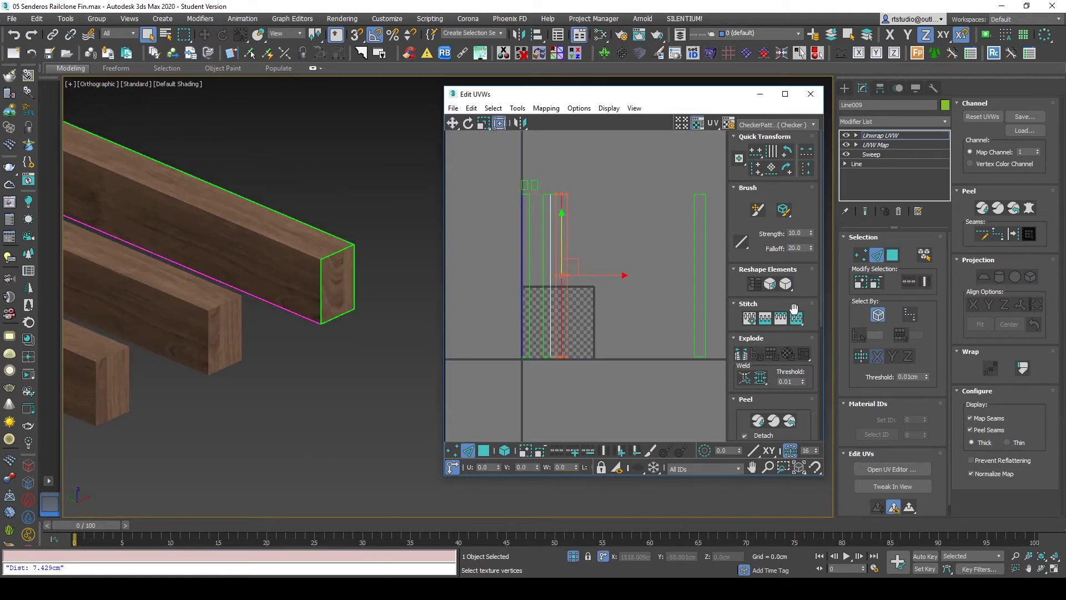
pyautogui.scroll(5, 333, 311)
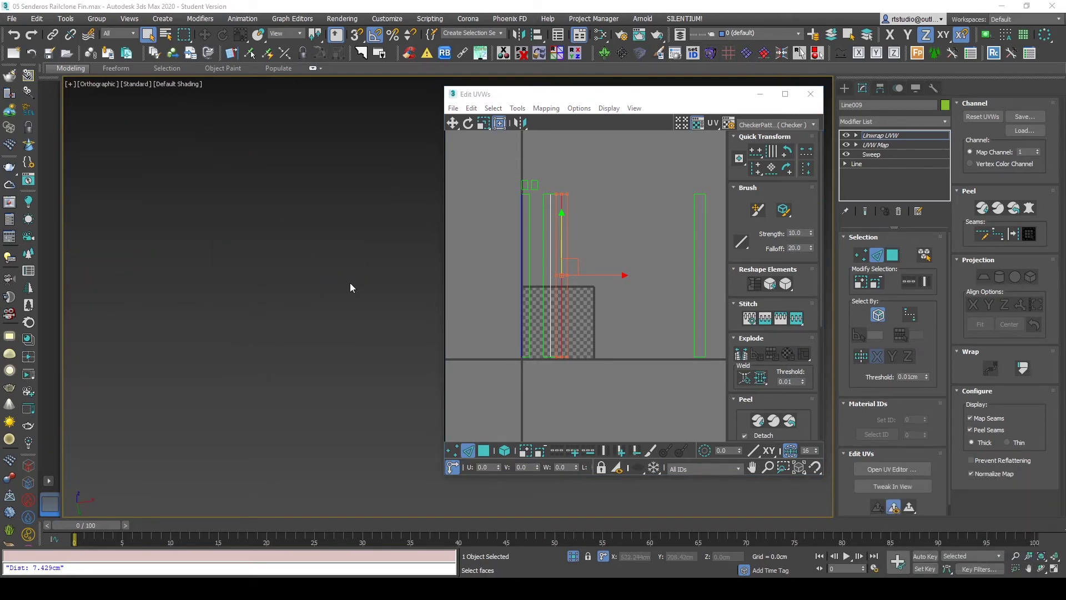
pyautogui.scroll(3, 351, 322)
pyautogui.scroll(3, 367, 277)
pyautogui.moveTo(379, 232); pyautogui.dragTo(358, 289, button='middle')
pyautogui.click(799, 317)
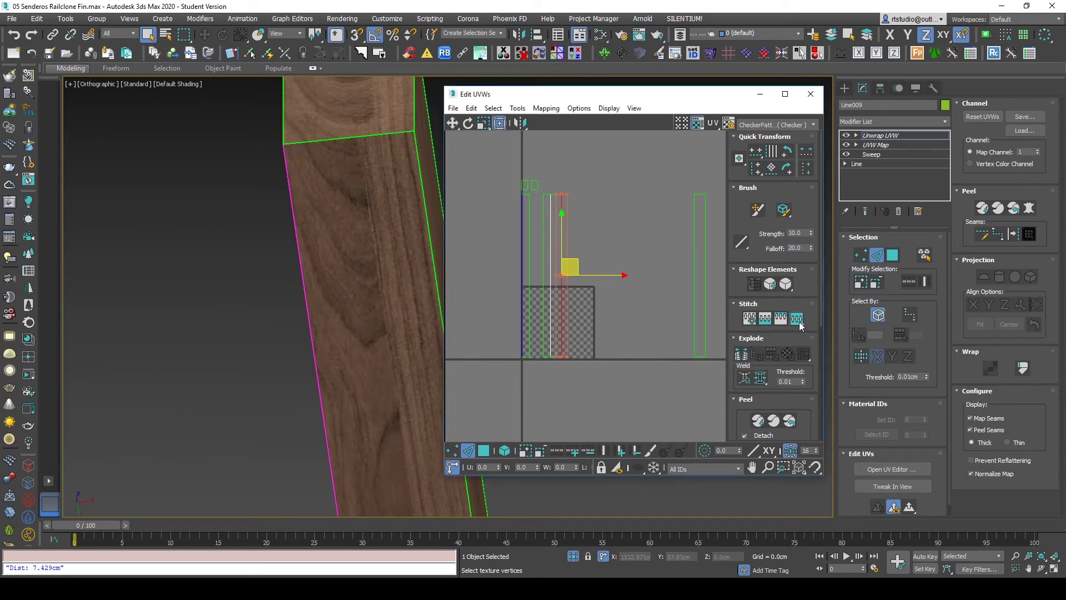
# Step: Inspect the joined slat's top and end faces in the viewport, then clear the UV selection
pyautogui.scroll(-3, 310, 216)
pyautogui.scroll(-2, 335, 215)
pyautogui.moveTo(335, 215)
pyautogui.keyDown('alt'); pyautogui.mouseDown(button='middle')
pyautogui.moveTo(401, 292)
pyautogui.moveTo(222, 244)
pyautogui.moveTo(320, 254)
pyautogui.mouseUp(button='middle'); pyautogui.keyUp('alt')
pyautogui.scroll(3, 222, 244)
pyautogui.scroll(-3, 265, 255)
pyautogui.scroll(4, 408, 365)
pyautogui.moveTo(409, 366); pyautogui.dragTo(261, 261, button='middle')
pyautogui.scroll(1, 539, 283)
pyautogui.scroll(1, 591, 288)
pyautogui.click(608, 231)
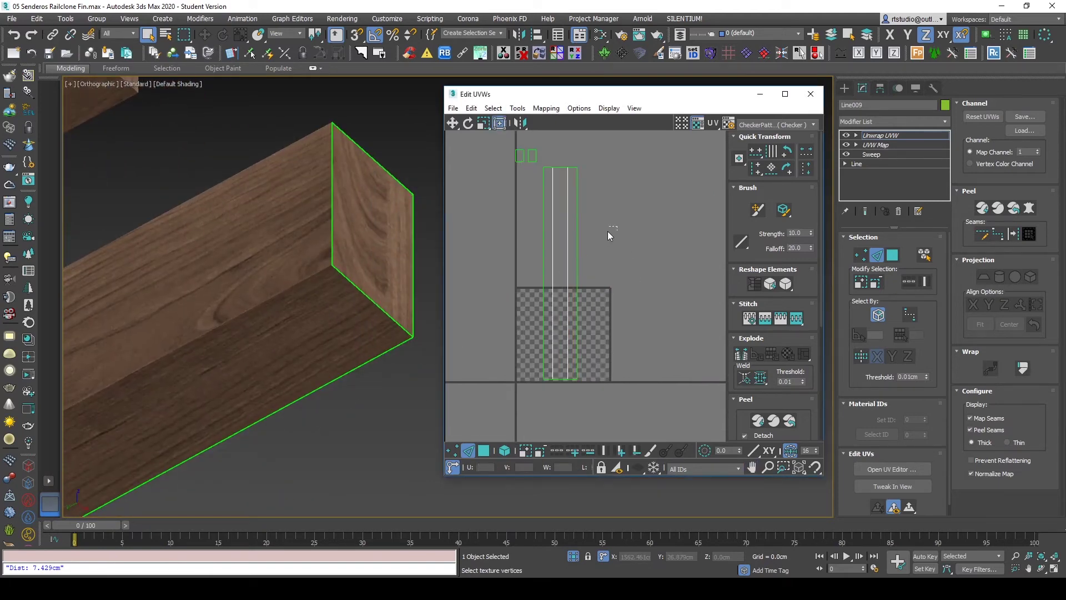
# Step: Select the slat's whole UV shell in Face mode and nudge it slightly to adjust the wood texture
pyautogui.click(511, 453)
pyautogui.moveTo(506, 313); pyautogui.dragTo(595, 268)
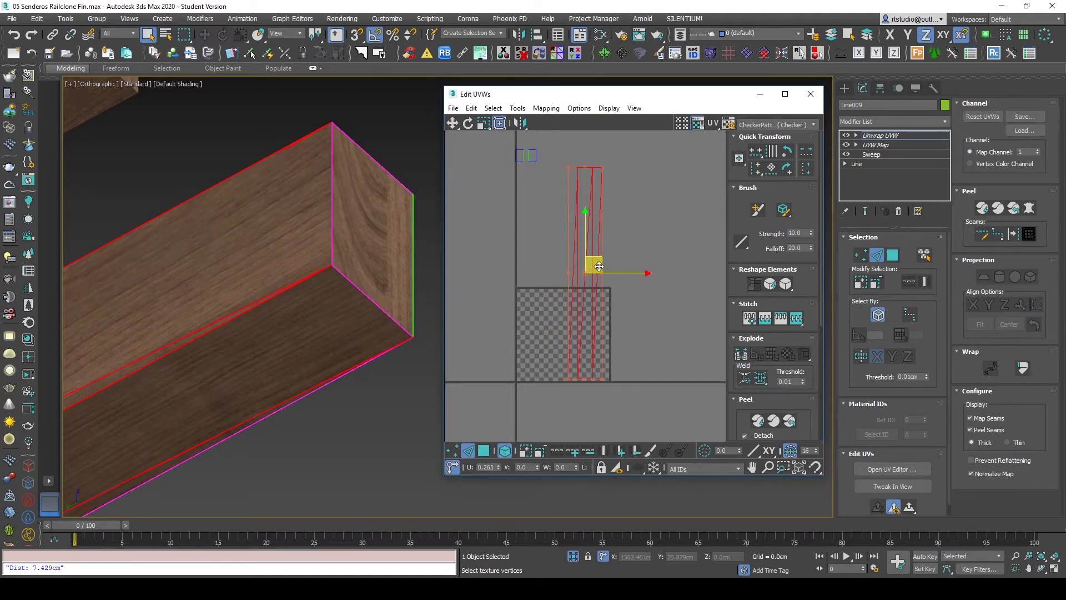
pyautogui.moveTo(595, 268); pyautogui.dragTo(574, 268)
pyautogui.moveTo(570, 266); pyautogui.dragTo(572, 266)
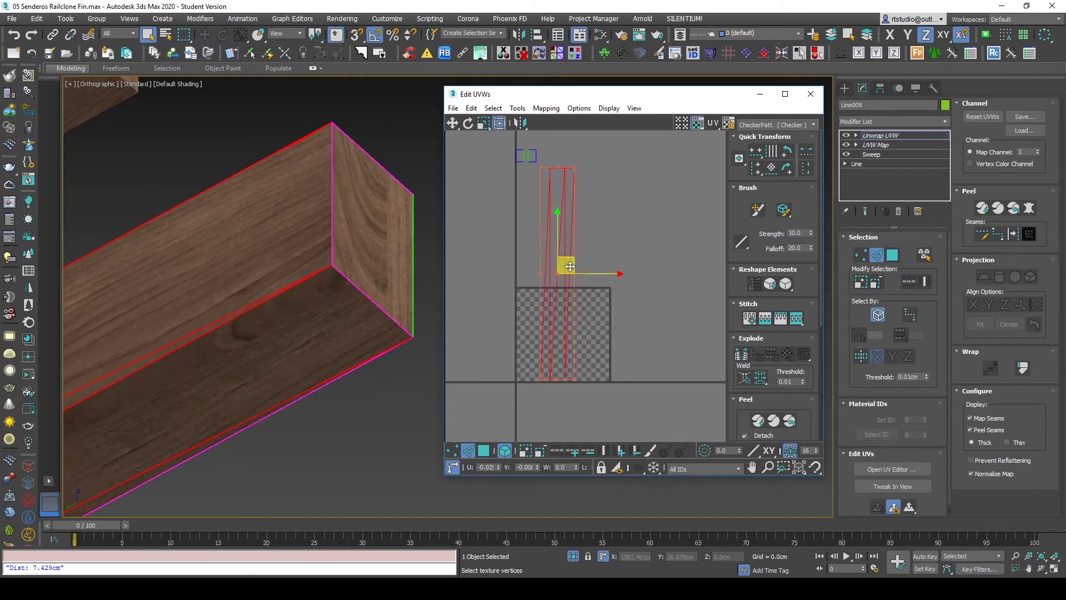
pyautogui.press('3')
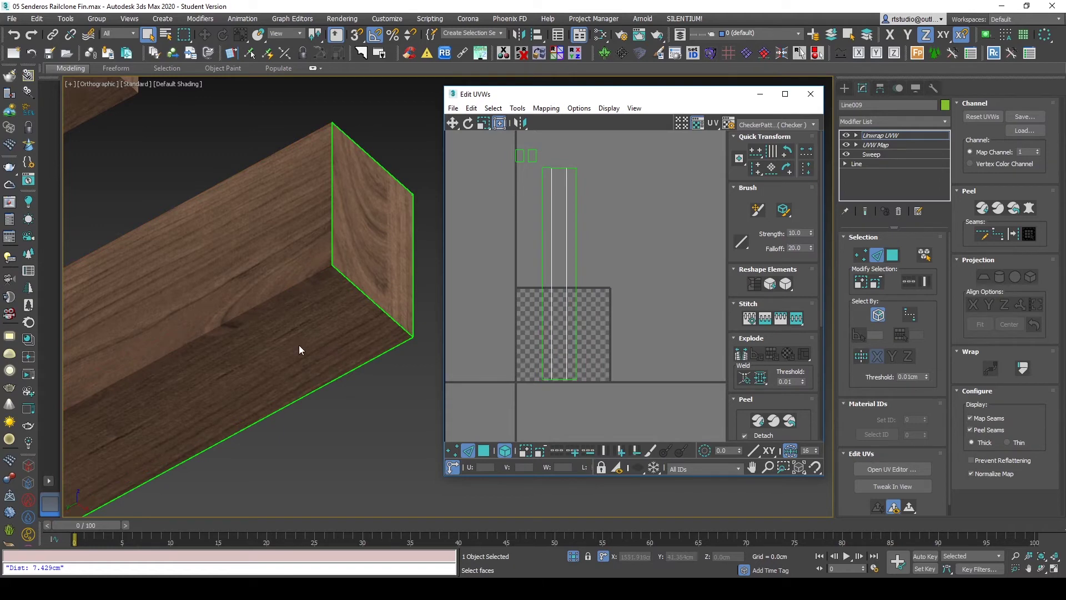
pyautogui.scroll(-5, 244, 329)
pyautogui.moveTo(280, 330)
pyautogui.keyDown('alt'); pyautogui.mouseDown(button='middle')
pyautogui.moveTo(332, 305)
pyautogui.moveTo(248, 302)
pyautogui.mouseUp(button='middle'); pyautogui.keyUp('alt')
pyautogui.scroll(5, 132, 319)
pyautogui.scroll(3, 132, 319)
pyautogui.press('1')
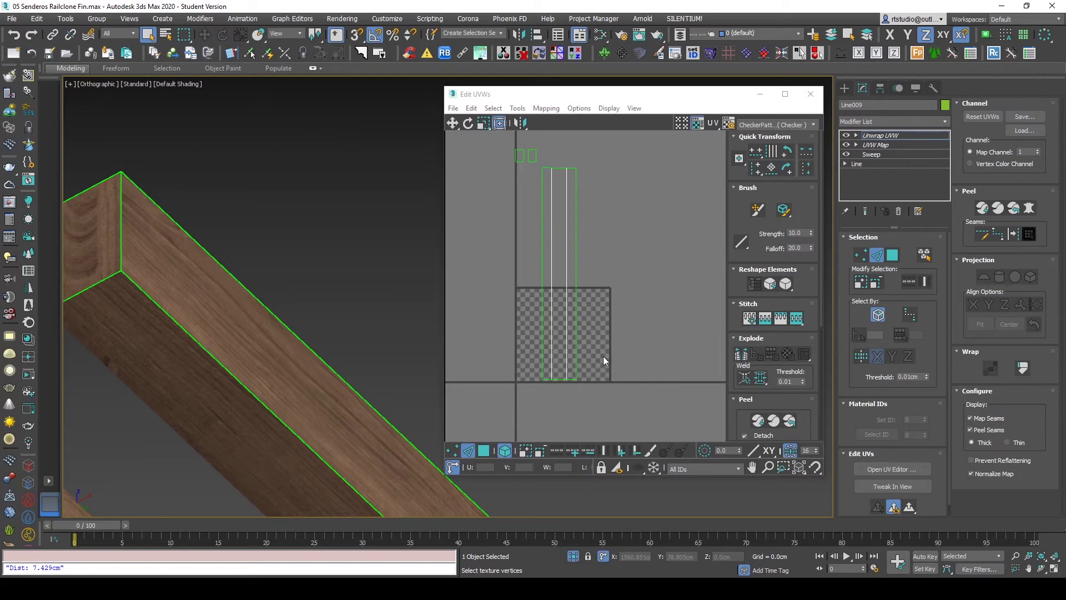
# Step: Stitch the middle and right-hand UV strips onto the vertical layout
pyautogui.click(578, 321)
pyautogui.click(668, 280)
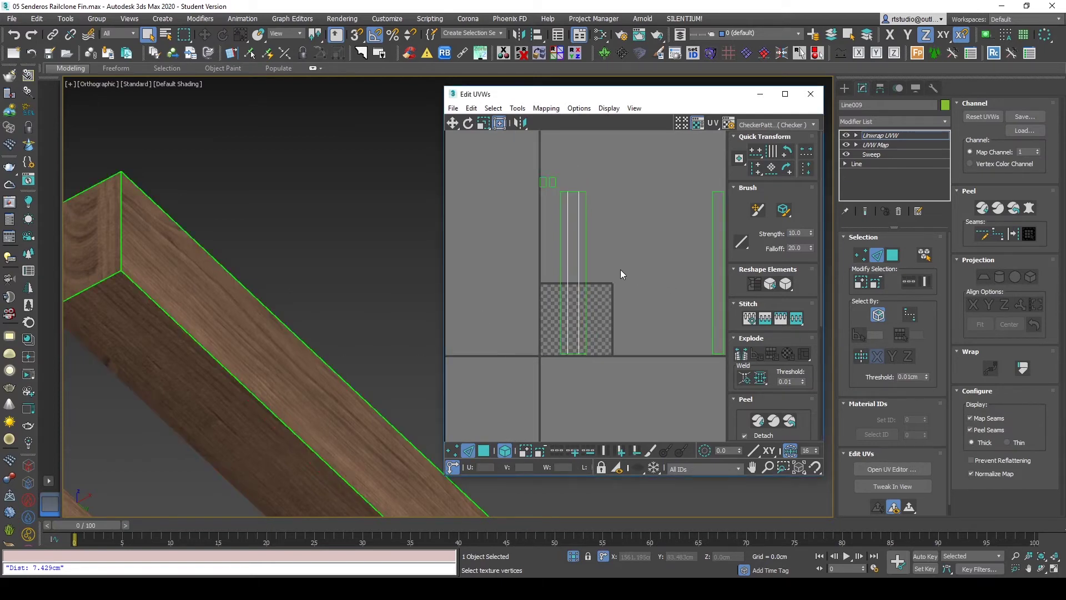
pyautogui.scroll(-2, 572, 298)
pyautogui.moveTo(597, 305)
pyautogui.mouseDown(button='middle')
pyautogui.moveTo(550, 329)
pyautogui.moveTo(576, 294)
pyautogui.mouseUp(button='middle')
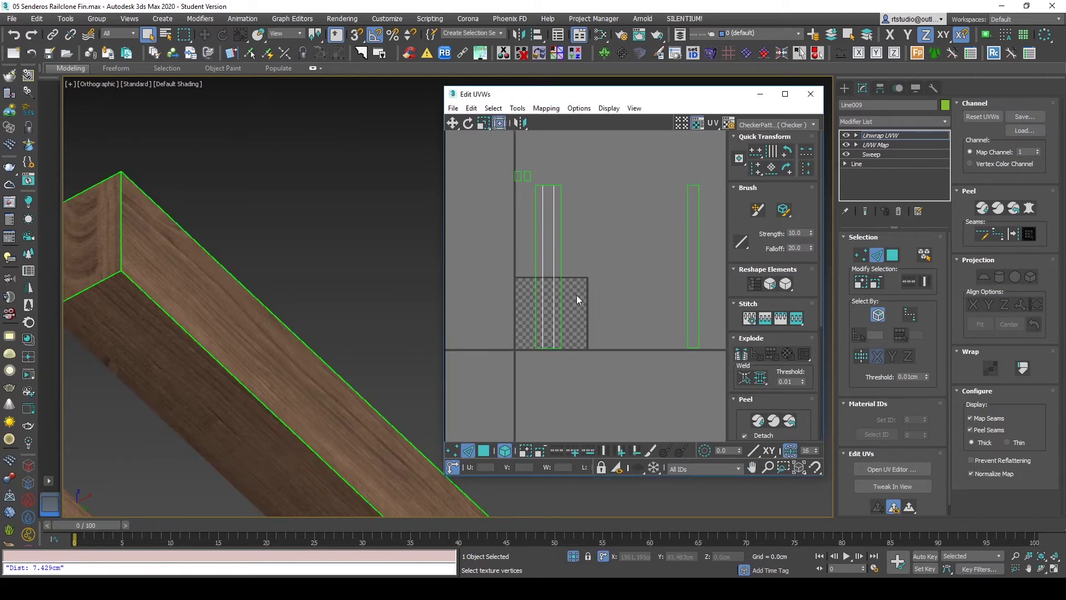
pyautogui.moveTo(279, 362); pyautogui.dragTo(309, 316, button='middle')
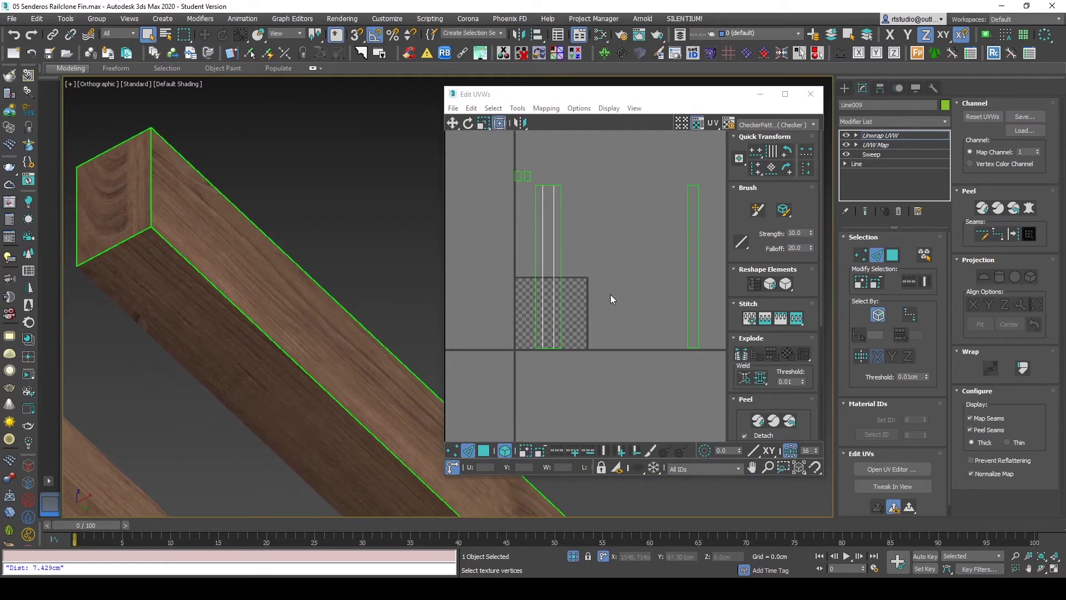
pyautogui.click(535, 257)
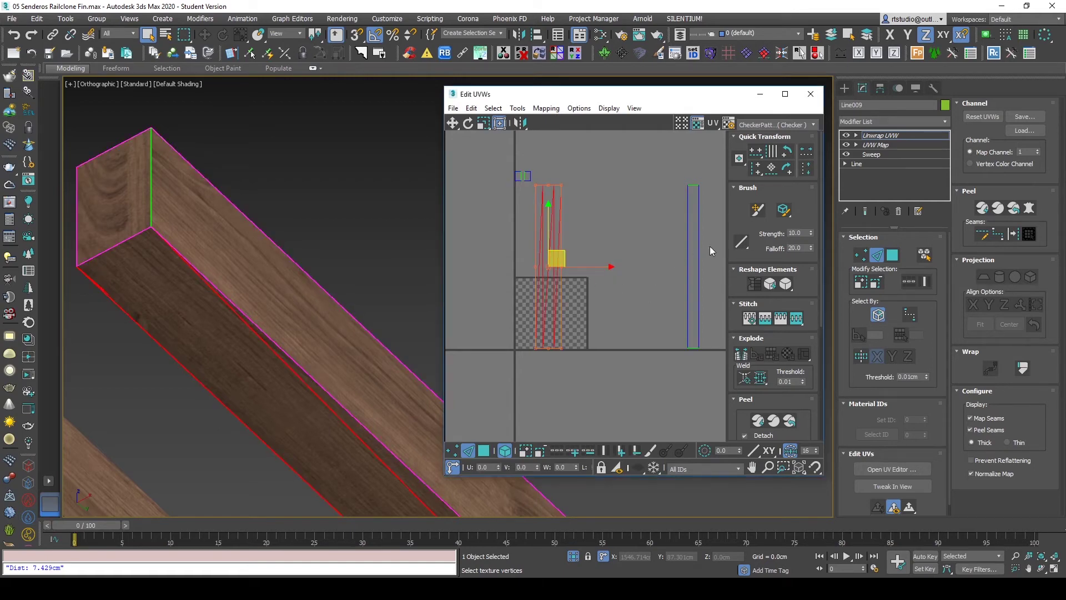
pyautogui.click(796, 317)
pyautogui.click(580, 250)
pyautogui.moveTo(620, 263); pyautogui.dragTo(608, 272, button='middle')
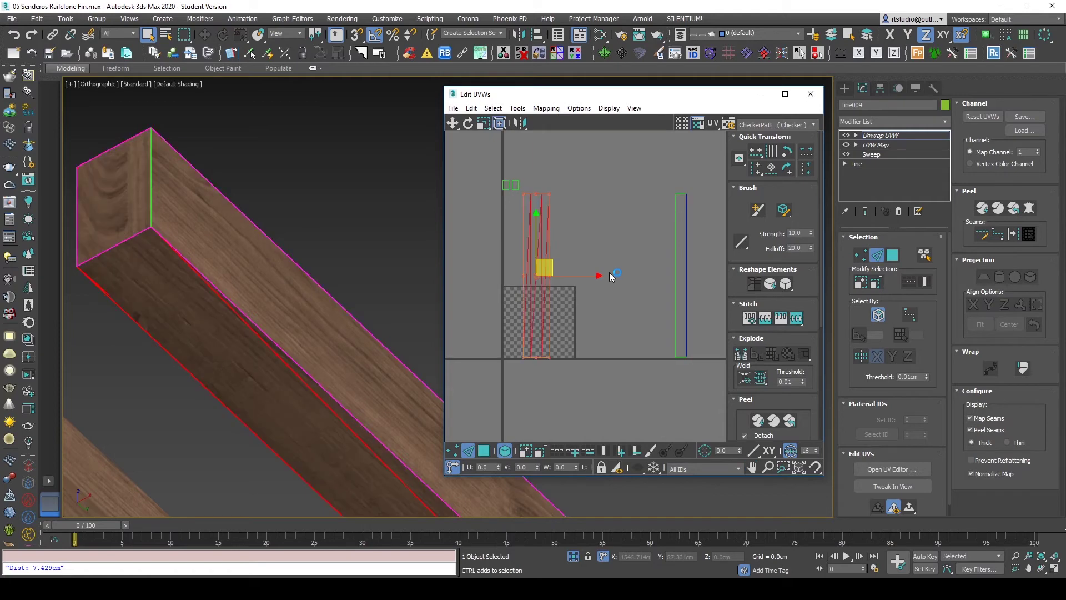
pyautogui.click(687, 263)
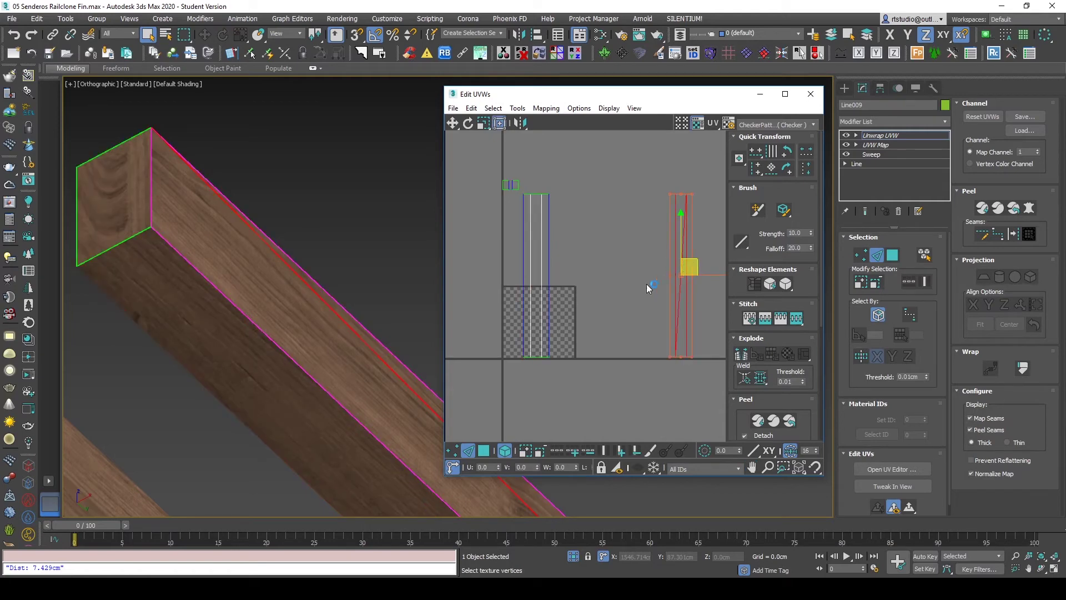
pyautogui.click(796, 317)
pyautogui.click(655, 264)
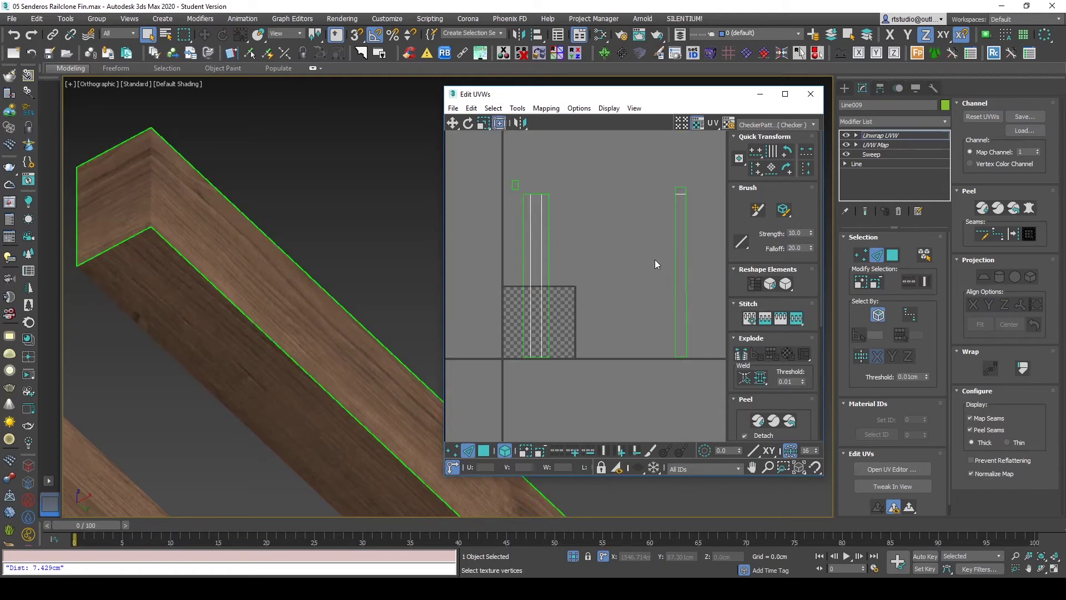
# Step: Separate the small end-cap piece from the strip and check the strip's long edge
pyautogui.click(681, 190)
pyautogui.click(557, 244)
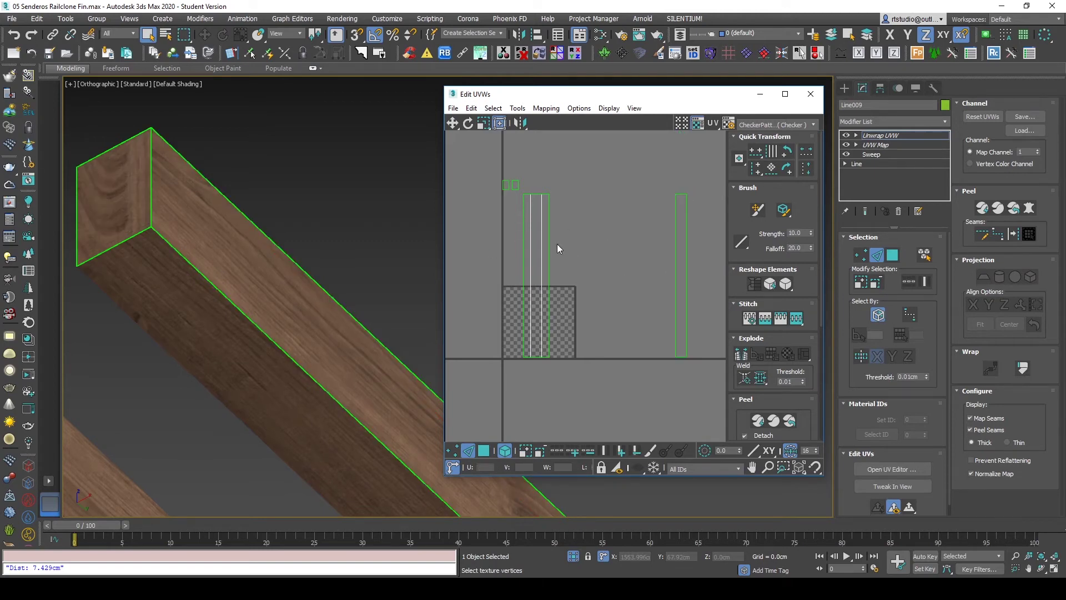
pyautogui.click(549, 344)
pyautogui.click(588, 368)
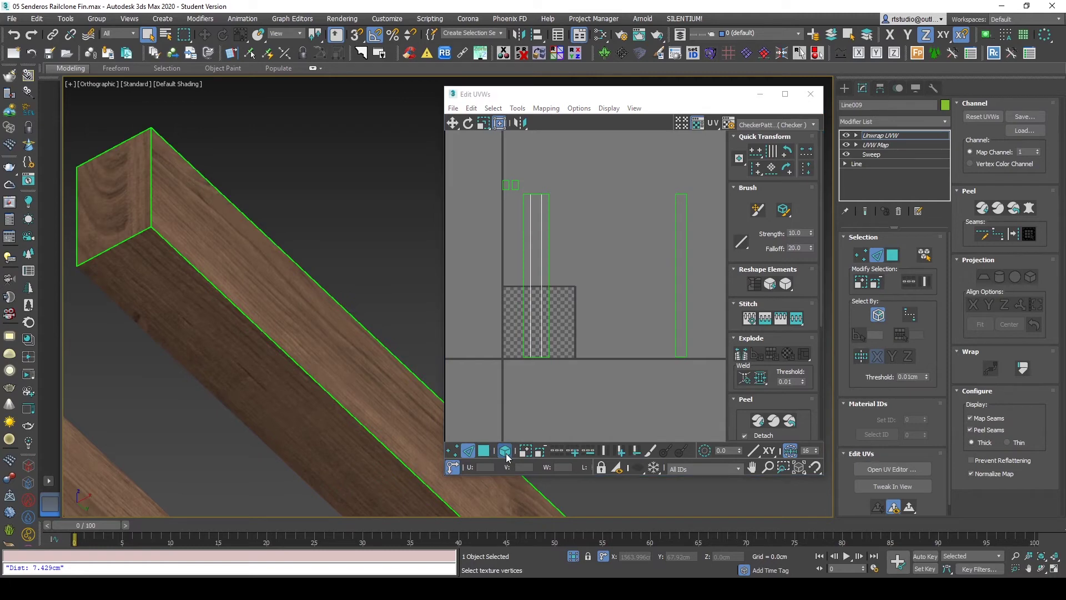
pyautogui.click(547, 317)
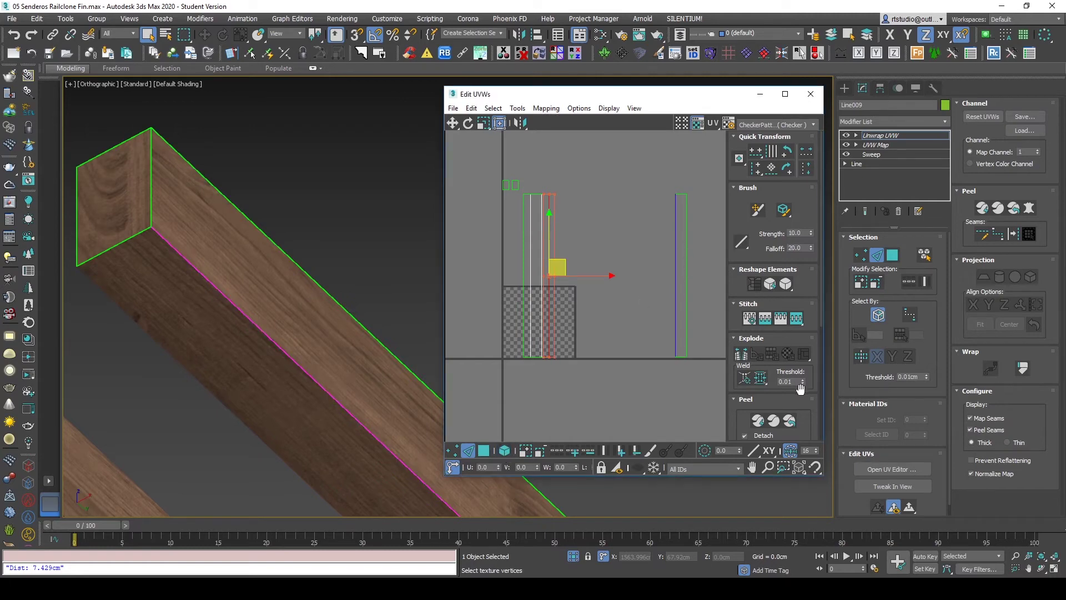
pyautogui.click(567, 211)
# Step: Attach the end-cap square above the strip's top edge, undoing the stitch that rotated it
pyautogui.scroll(5, 552, 356)
pyautogui.scroll(3, 560, 376)
pyautogui.scroll(-8, 583, 363)
pyautogui.scroll(3, 600, 277)
pyautogui.scroll(-1, 600, 275)
pyautogui.scroll(-1, 598, 277)
pyautogui.scroll(-1, 594, 244)
pyautogui.scroll(1, 603, 366)
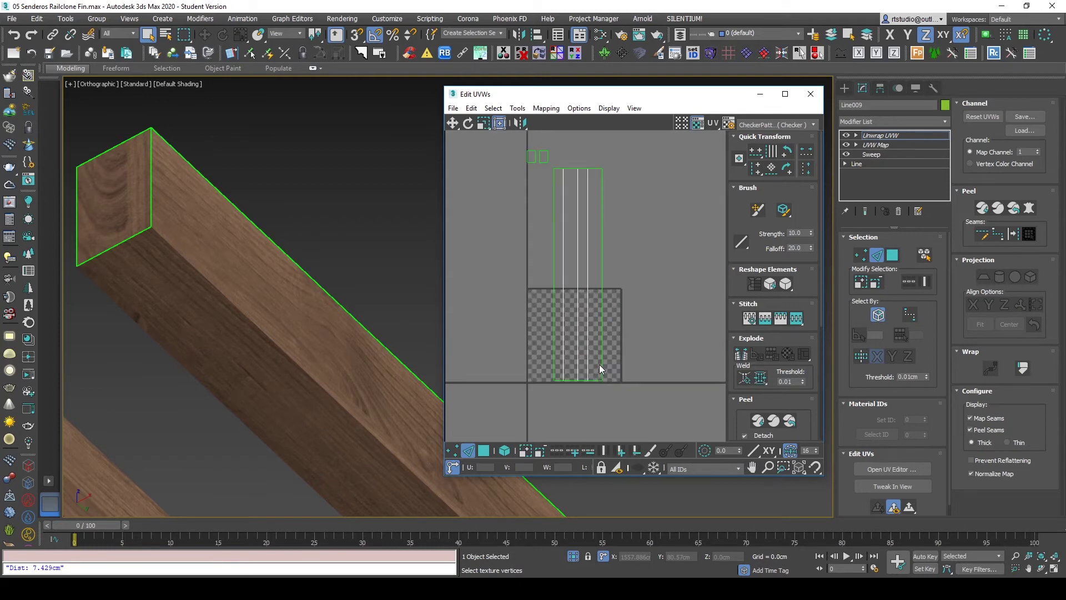
pyautogui.scroll(1, 588, 165)
pyautogui.scroll(-1, 595, 185)
pyautogui.moveTo(596, 185); pyautogui.dragTo(612, 205, button='middle')
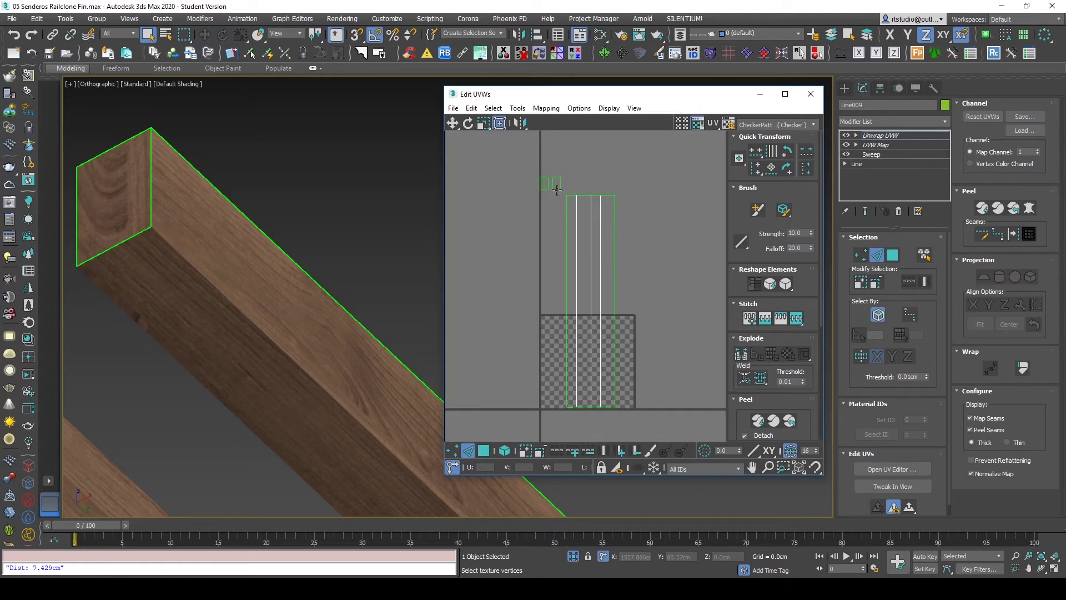
pyautogui.moveTo(553, 192)
pyautogui.mouseDown()
pyautogui.moveTo(565, 174)
pyautogui.moveTo(538, 185)
pyautogui.mouseUp()
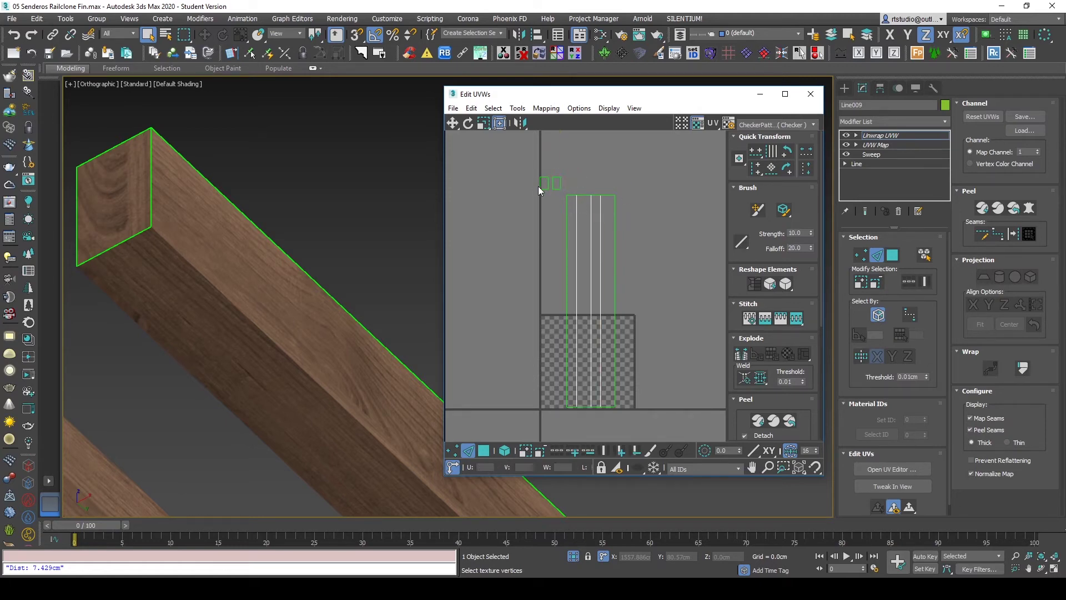
pyautogui.click(799, 321)
pyautogui.hotkey('ctrl', 'z')
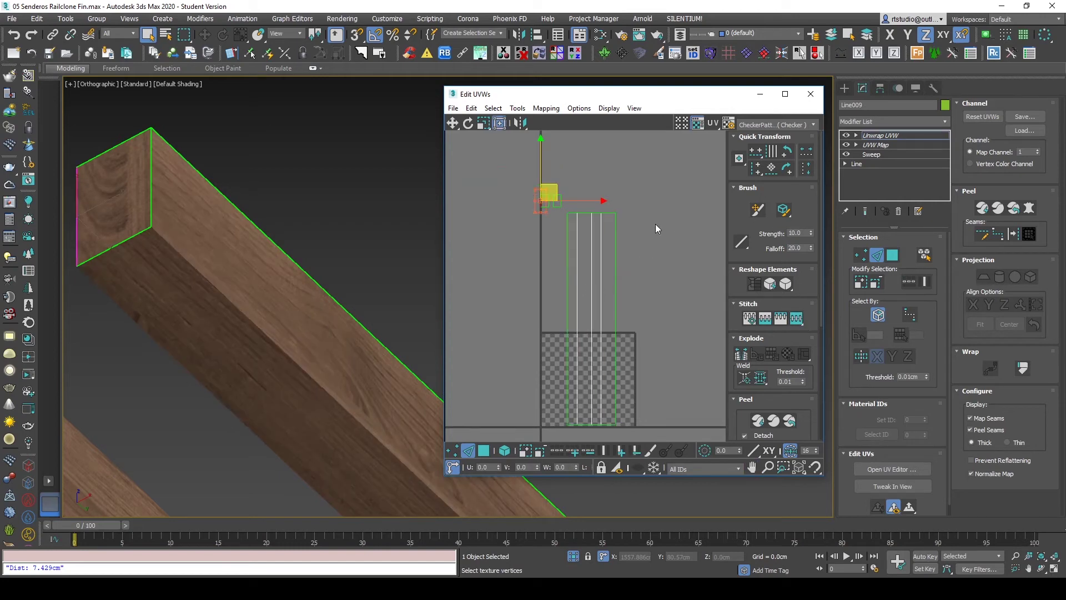
pyautogui.click(797, 321)
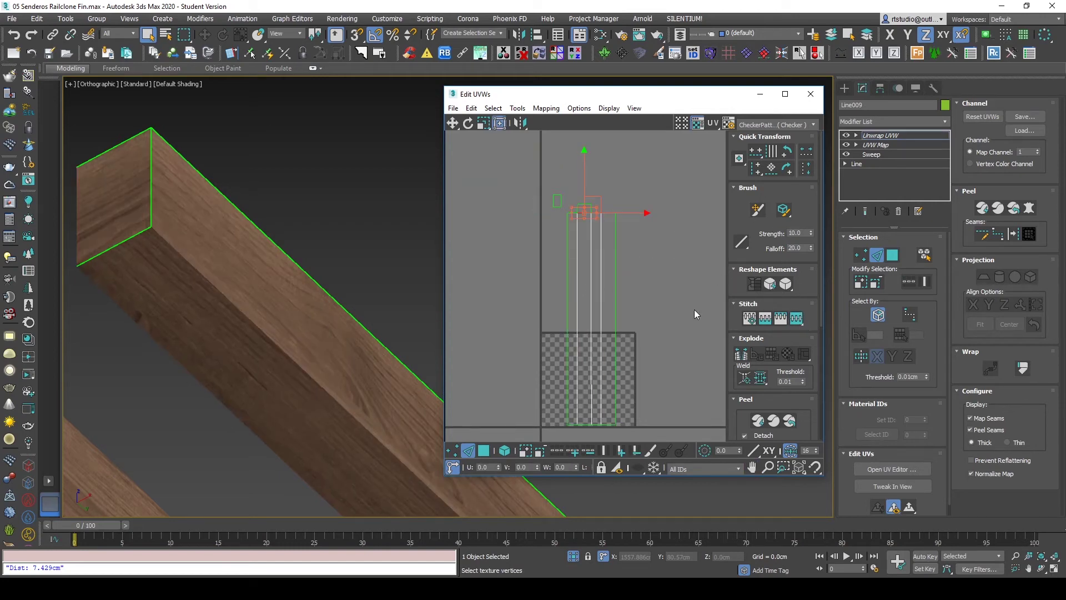
pyautogui.click(651, 185)
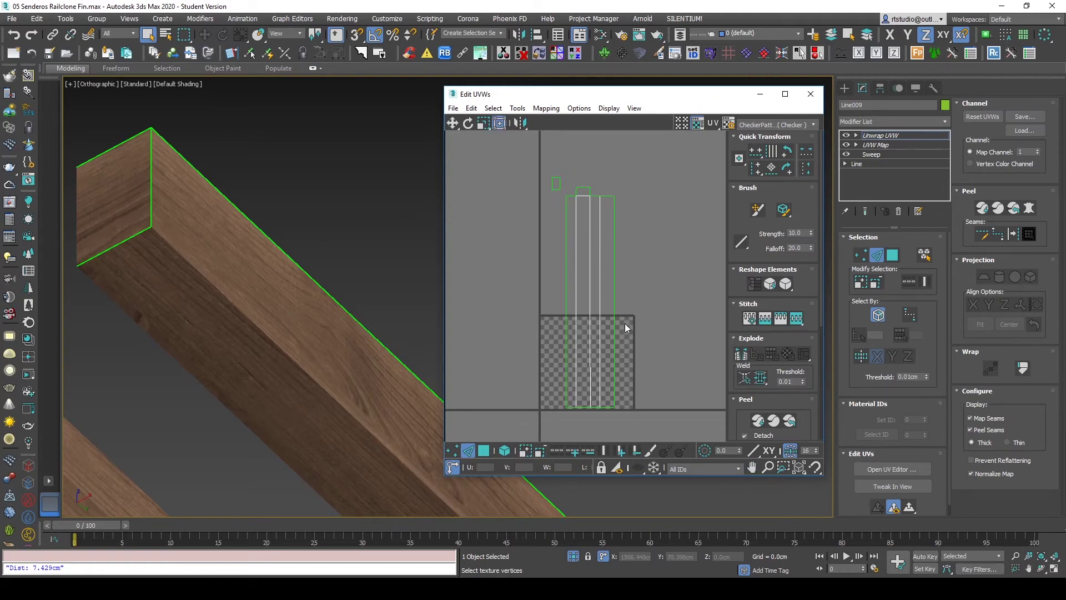
# Step: Select and check the strip's bottom-left vertices, then return to the 3D viewport
pyautogui.click(584, 407)
pyautogui.click(627, 369)
pyautogui.click(580, 407)
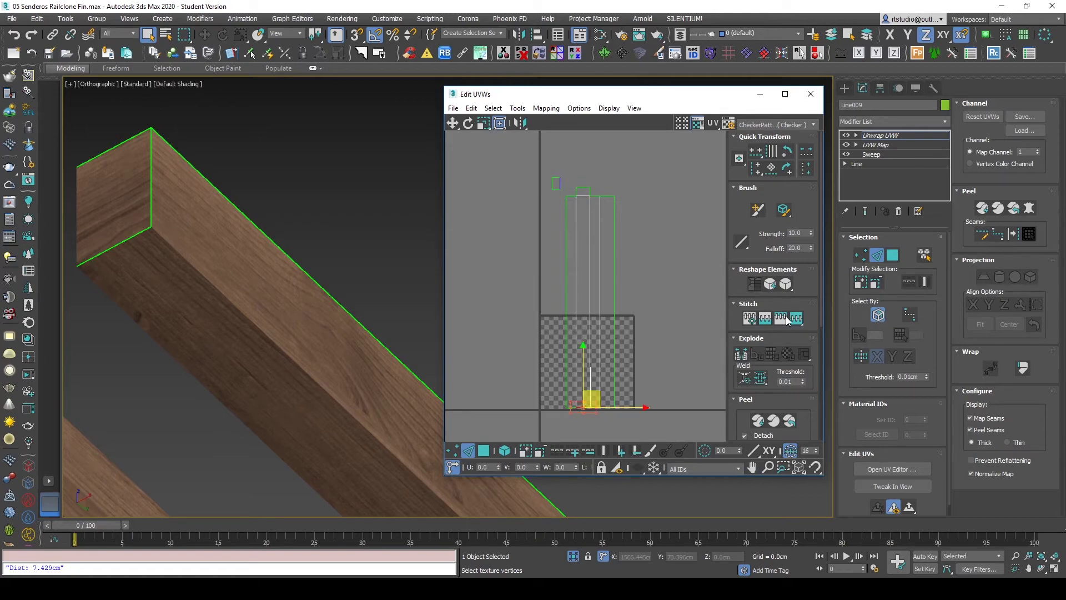
pyautogui.click(663, 317)
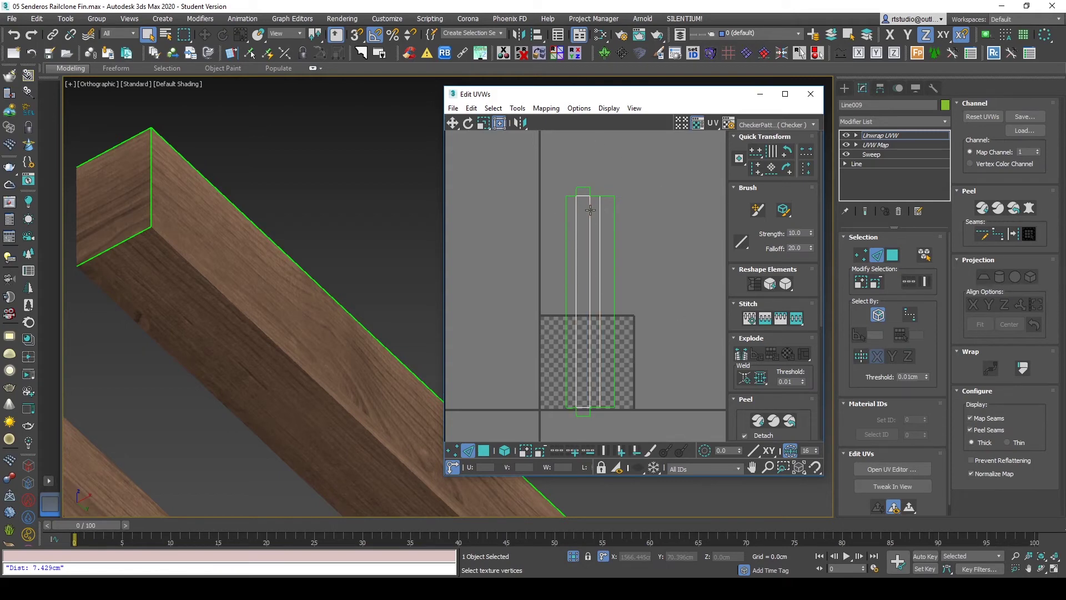
pyautogui.click(301, 166)
# Step: Check the beam's end corner, then close the Edit UVWs window and deselect the beam
pyautogui.scroll(3, 168, 218)
pyautogui.moveTo(168, 219); pyautogui.dragTo(259, 220, button='middle')
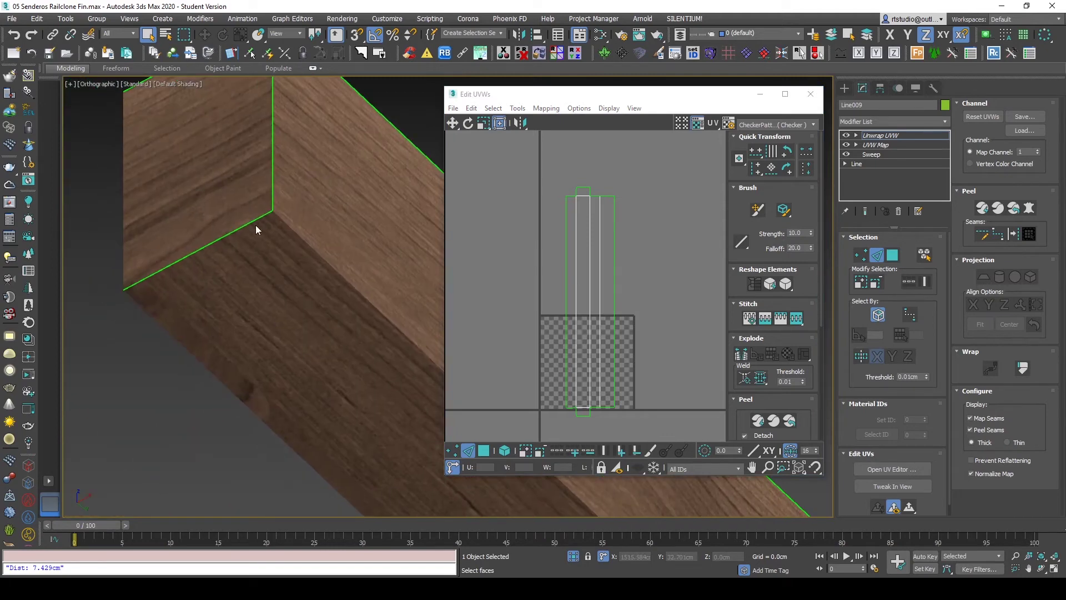
pyautogui.moveTo(252, 180); pyautogui.dragTo(255, 237, button='middle')
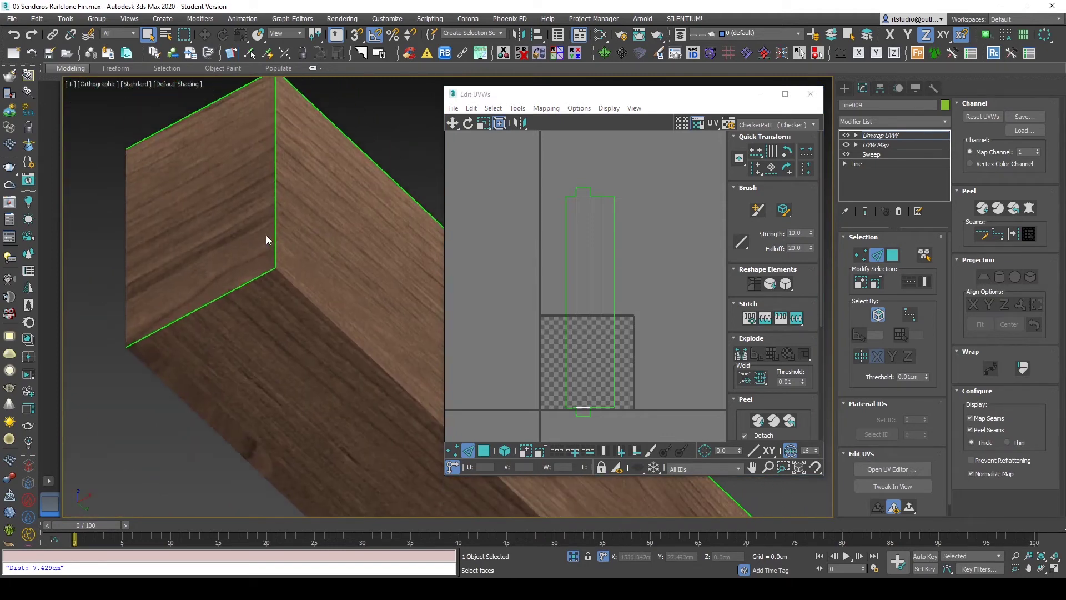
pyautogui.moveTo(265, 143); pyautogui.dragTo(257, 210, button='middle')
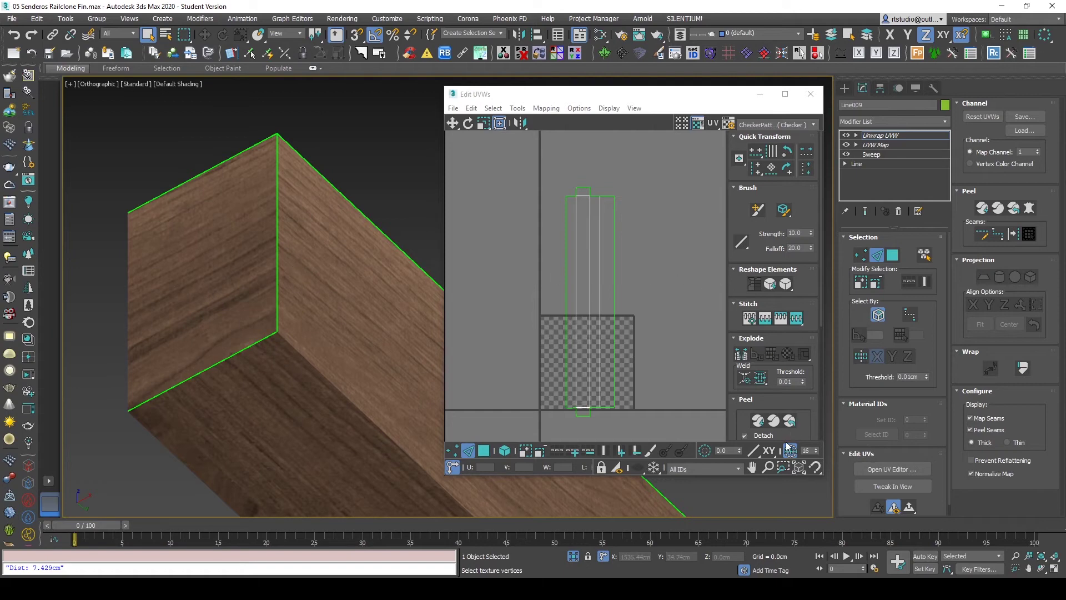
pyautogui.click(810, 93)
pyautogui.click(844, 87)
# Step: Orbit and zoom around the six beams to review their wood texture
pyautogui.click(556, 233)
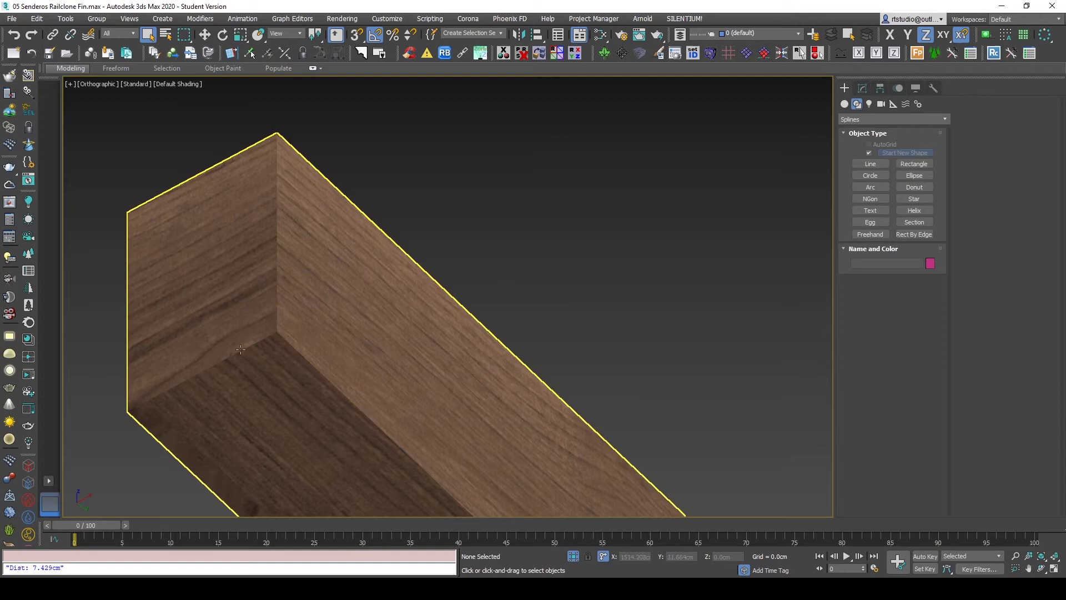
pyautogui.scroll(-5, 399, 230)
pyautogui.click(444, 280)
pyautogui.moveTo(519, 253)
pyautogui.keyDown('alt'); pyautogui.mouseDown(button='middle')
pyautogui.moveTo(519, 401)
pyautogui.moveTo(514, 347)
pyautogui.moveTo(479, 358)
pyautogui.mouseUp(button='middle'); pyautogui.keyUp('alt')
pyautogui.scroll(5, 514, 347)
pyautogui.scroll(4, 517, 379)
pyautogui.click(604, 433)
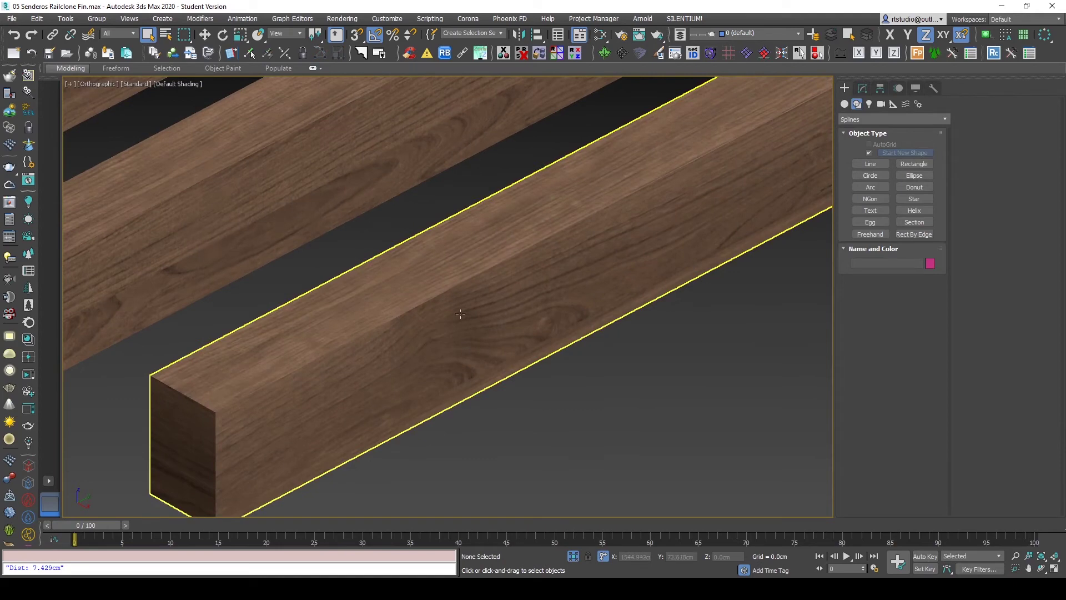
pyautogui.scroll(-3, 483, 359)
pyautogui.scroll(-2, 487, 376)
pyautogui.scroll(-2, 447, 393)
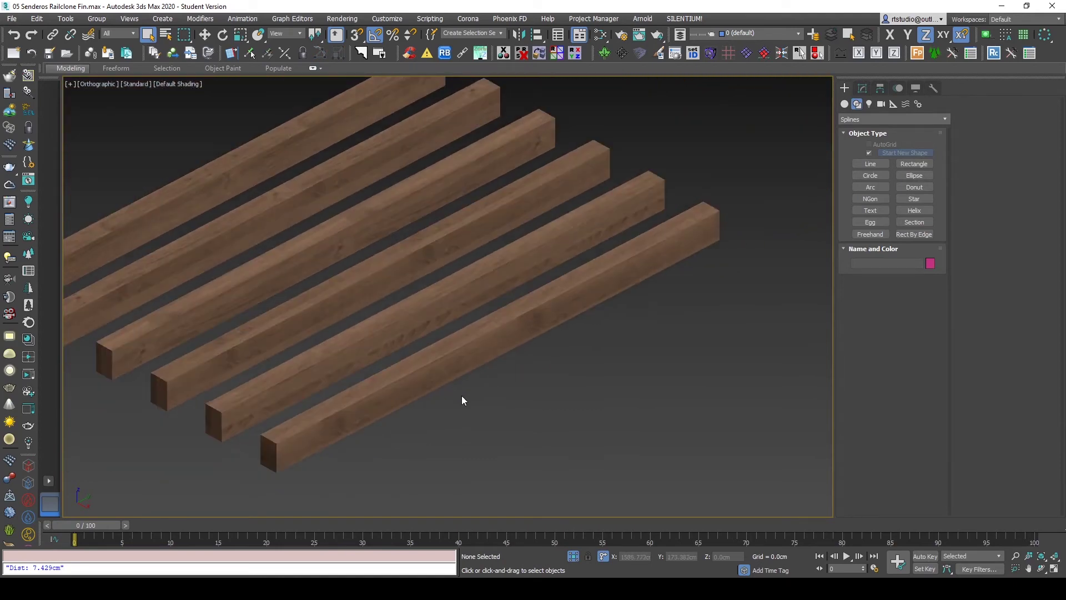
pyautogui.moveTo(555, 333)
pyautogui.keyDown('alt'); pyautogui.mouseDown(button='middle')
pyautogui.moveTo(492, 383)
pyautogui.moveTo(564, 380)
pyautogui.mouseUp(button='middle'); pyautogui.keyUp('alt')
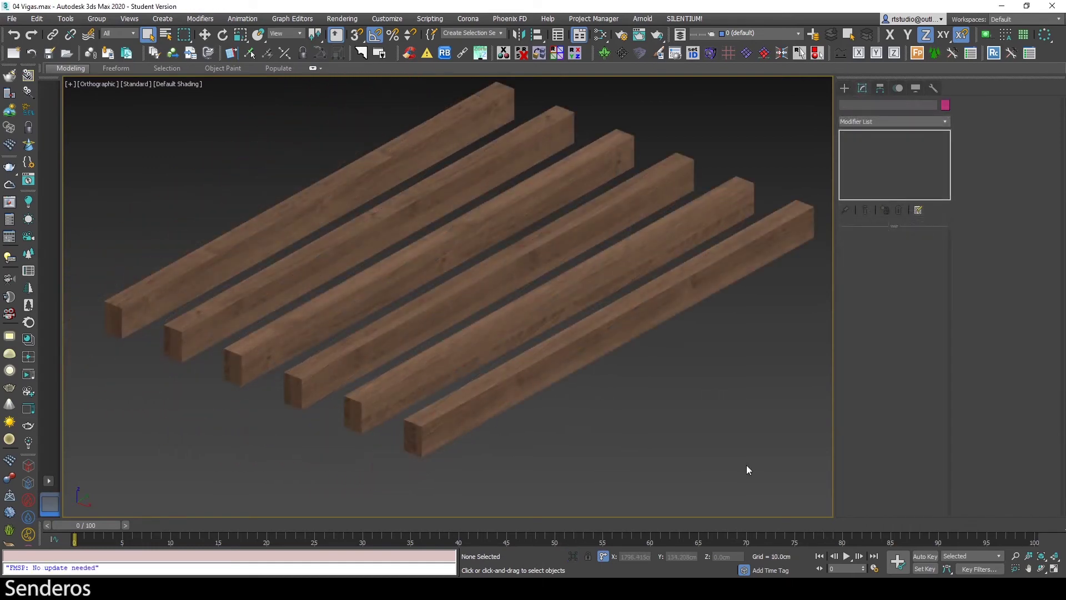
# Step: Switch to Top view and start a new line path beside the beams
pyautogui.press('t')
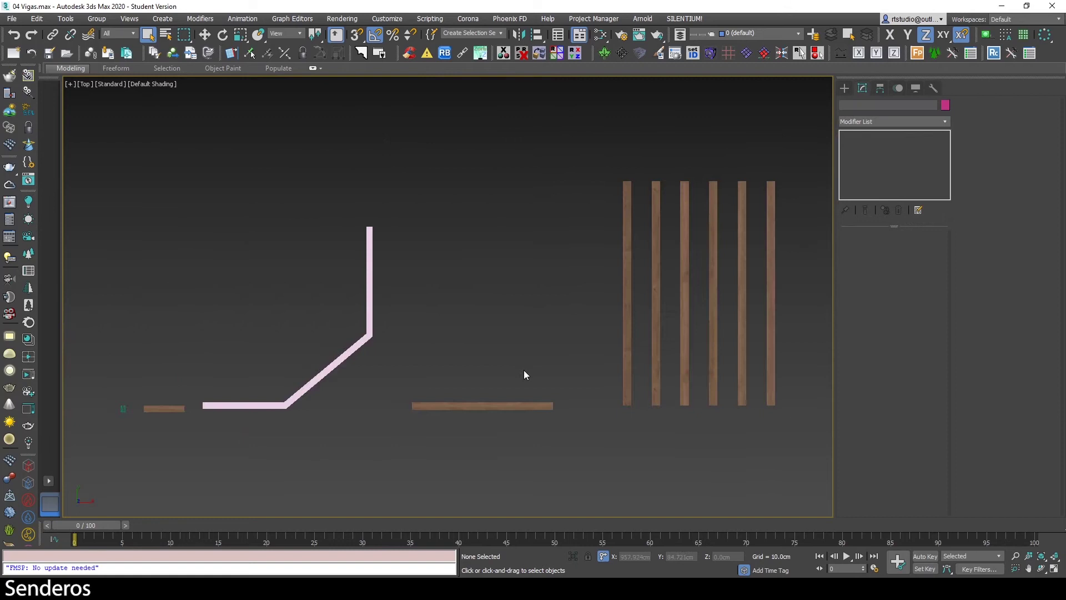
pyautogui.moveTo(767, 332); pyautogui.dragTo(239, 330, button='middle')
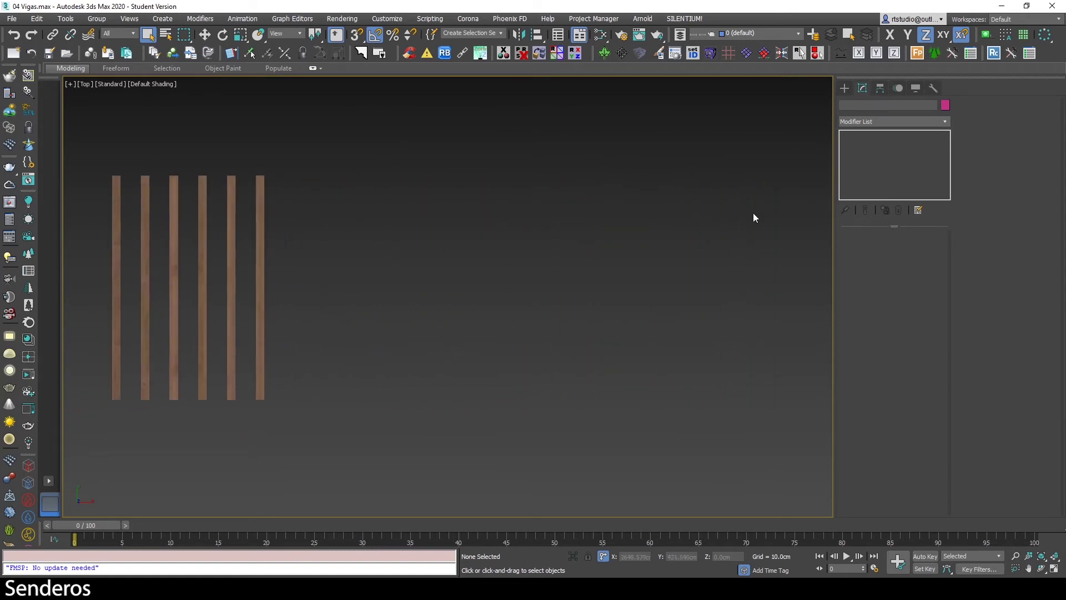
pyautogui.click(845, 89)
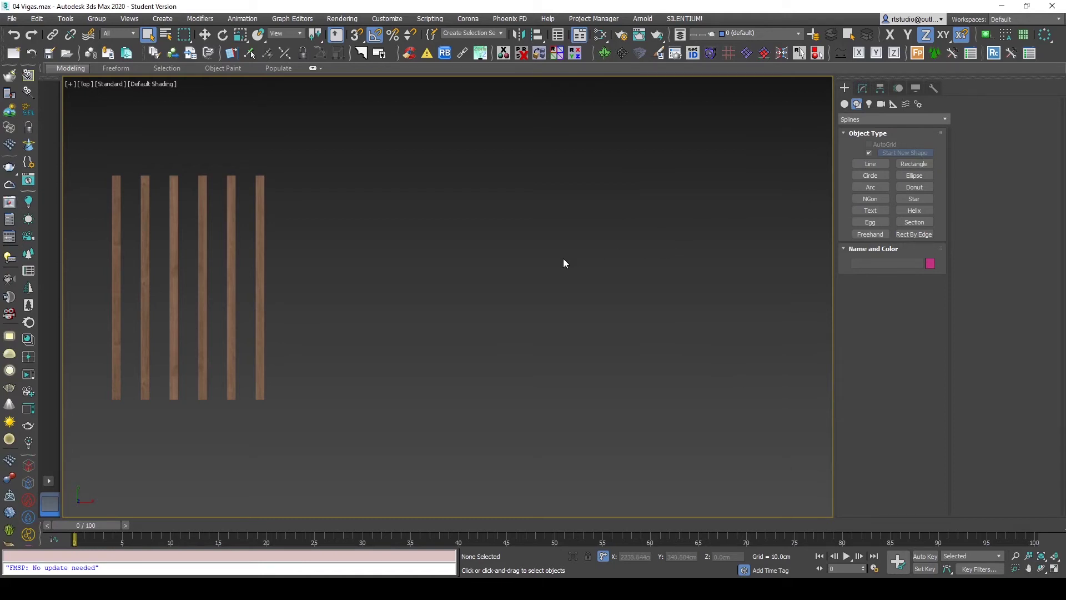
pyautogui.scroll(-2, 521, 318)
pyautogui.scroll(-2, 544, 289)
pyautogui.moveTo(544, 288)
pyautogui.mouseDown(button='middle')
pyautogui.moveTo(515, 314)
pyautogui.moveTo(472, 285)
pyautogui.mouseUp(button='middle')
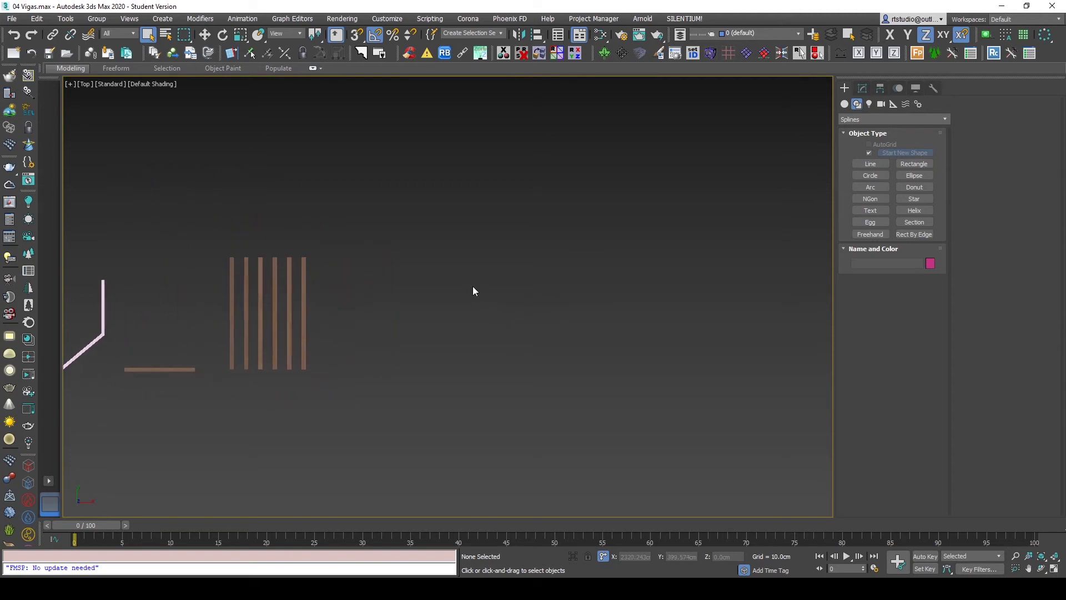
pyautogui.click(869, 164)
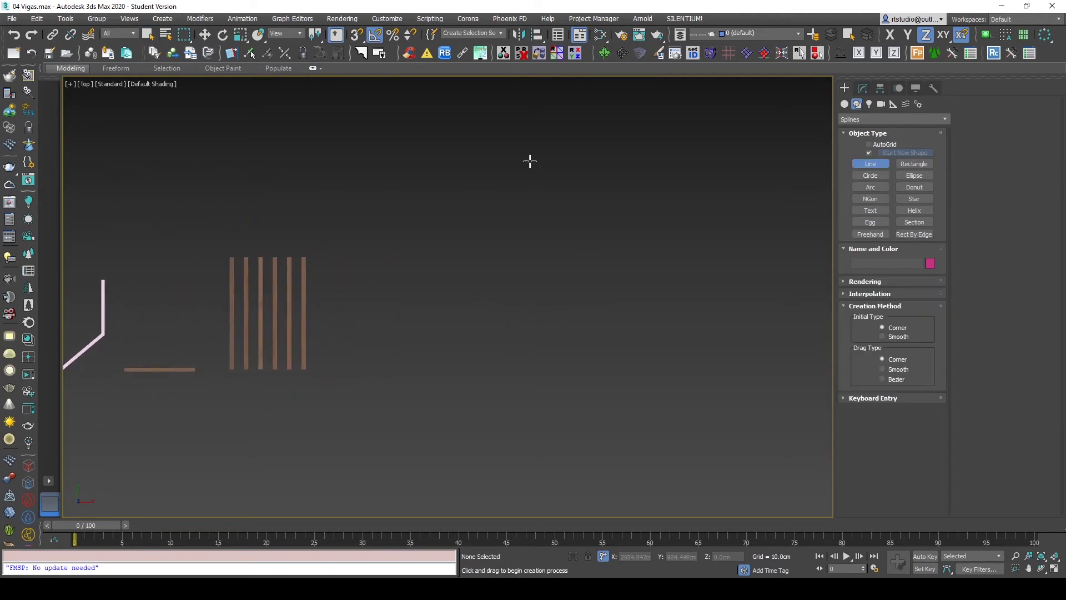
pyautogui.click(369, 101)
pyautogui.click(374, 206)
# Step: Continue the winding path through five more points and finish the line
pyautogui.click(403, 279)
pyautogui.click(562, 358)
pyautogui.click(515, 440)
pyautogui.click(398, 492)
pyautogui.click(308, 497)
pyautogui.rightClick(638, 316)
pyautogui.rightClick(635, 329)
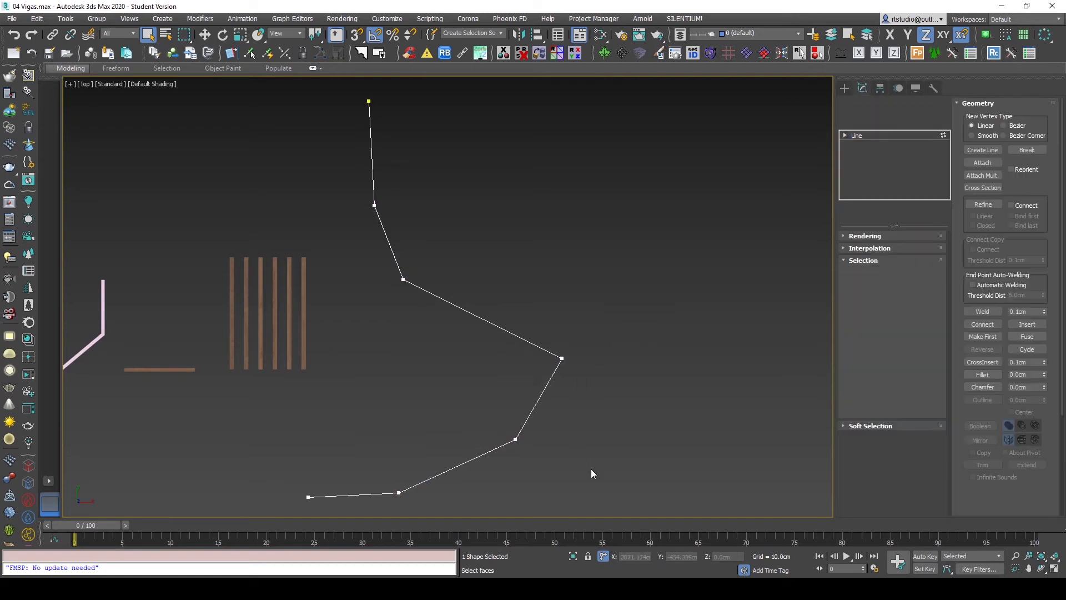
# Step: Select the path's corner vertices and Reset Tangents to smooth them
pyautogui.moveTo(623, 497); pyautogui.dragTo(349, 176)
pyautogui.rightClick(503, 176)
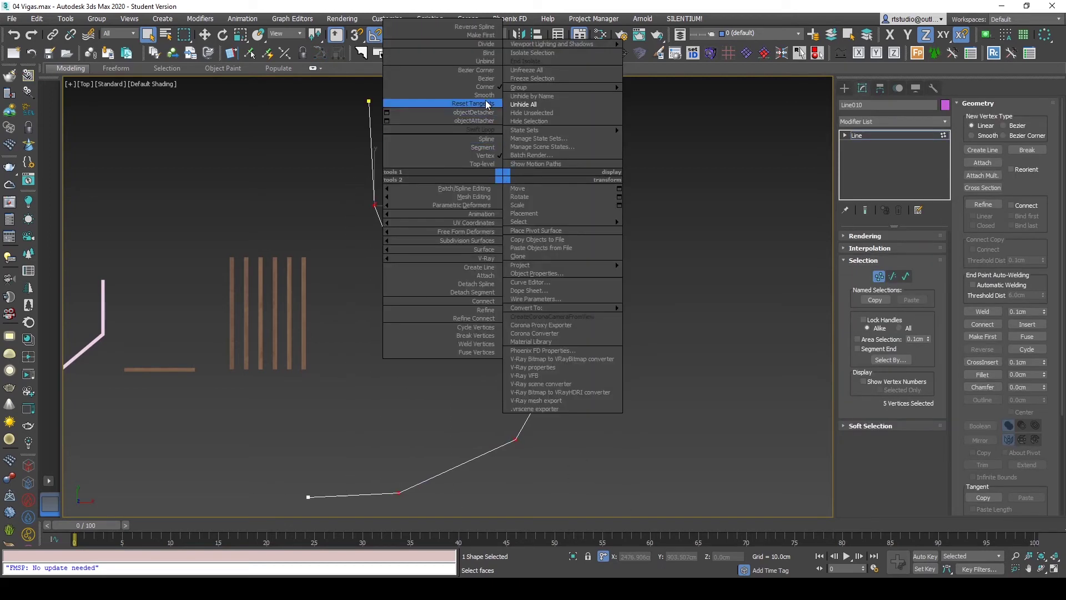
pyautogui.click(485, 95)
# Step: Move the second, fourth and fifth vertices leftward in XY to begin the S-curve
pyautogui.moveTo(355, 221); pyautogui.dragTo(439, 164)
pyautogui.press('w')
pyautogui.click(942, 36)
pyautogui.moveTo(383, 197); pyautogui.dragTo(356, 196)
pyautogui.moveTo(441, 333); pyautogui.dragTo(373, 255)
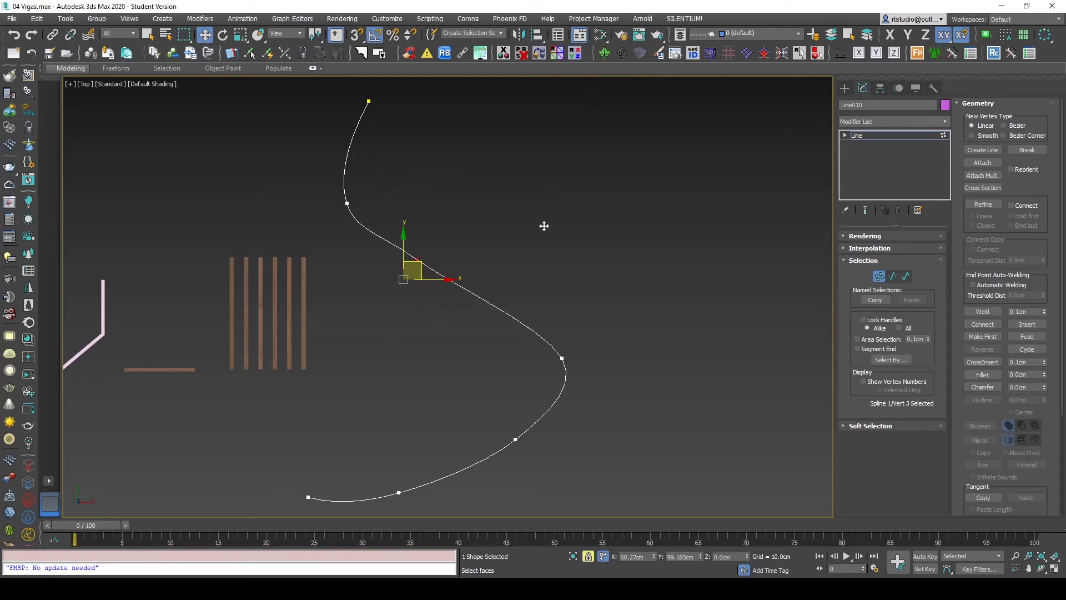
pyautogui.moveTo(512, 385); pyautogui.dragTo(635, 290)
pyautogui.moveTo(562, 358); pyautogui.dragTo(520, 369)
pyautogui.moveTo(488, 481); pyautogui.dragTo(557, 388)
pyautogui.moveTo(522, 432); pyautogui.dragTo(485, 457)
pyautogui.click(515, 425)
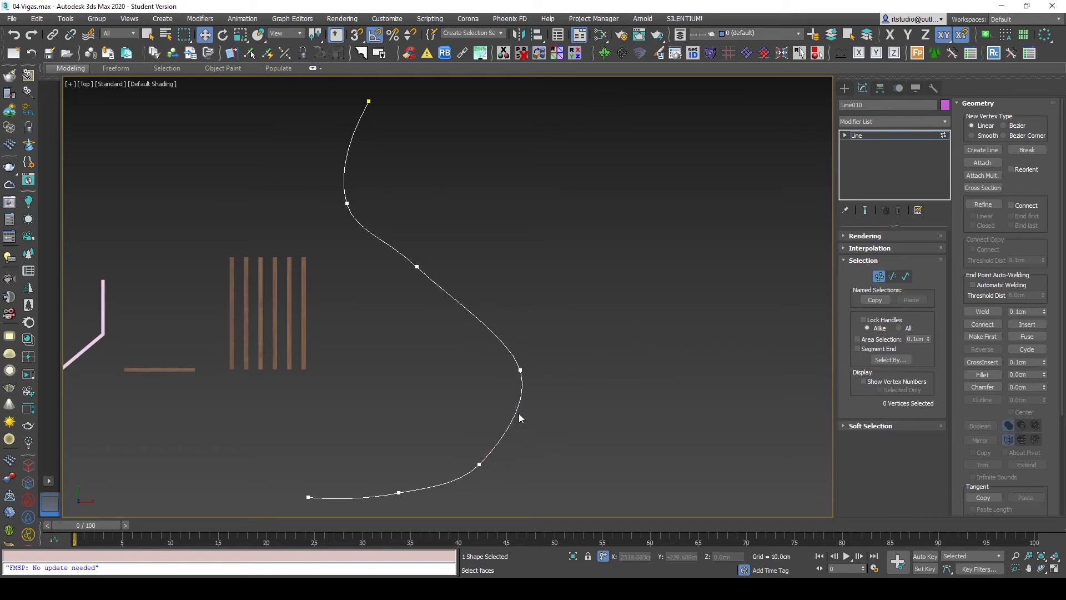
# Step: Pull the bottom and lower-right vertices down to round out the S-curve's lower end
pyautogui.moveTo(516, 425); pyautogui.dragTo(549, 365, button='middle')
pyautogui.moveTo(293, 398); pyautogui.dragTo(468, 518)
pyautogui.moveTo(440, 425); pyautogui.dragTo(440, 450)
pyautogui.scroll(-3, 663, 357)
pyautogui.moveTo(668, 428); pyautogui.dragTo(435, 237)
pyautogui.moveTo(552, 235); pyautogui.dragTo(548, 249)
pyautogui.moveTo(646, 385)
pyautogui.mouseDown()
pyautogui.moveTo(592, 327)
pyautogui.moveTo(592, 304)
pyautogui.mouseUp()
pyautogui.click(590, 359)
pyautogui.moveTo(589, 358); pyautogui.dragTo(552, 311)
pyautogui.moveTo(651, 355); pyautogui.dragTo(706, 368)
pyautogui.click(721, 361)
# Step: Exit vertex editing and orbit to view the S-curve in perspective
pyautogui.press('1')
pyautogui.scroll(3, 624, 310)
pyautogui.keyDown('alt'); pyautogui.moveTo(624, 309); pyautogui.dragTo(599, 259, button='middle'); pyautogui.keyUp('alt')
pyautogui.scroll(3, 499, 278)
pyautogui.moveTo(637, 194); pyautogui.dragTo(647, 210, button='middle')
# Step: Add a Bar-section Sweep to the curve, 150 cm wide and 5 cm thick
pyautogui.rightClick(648, 191)
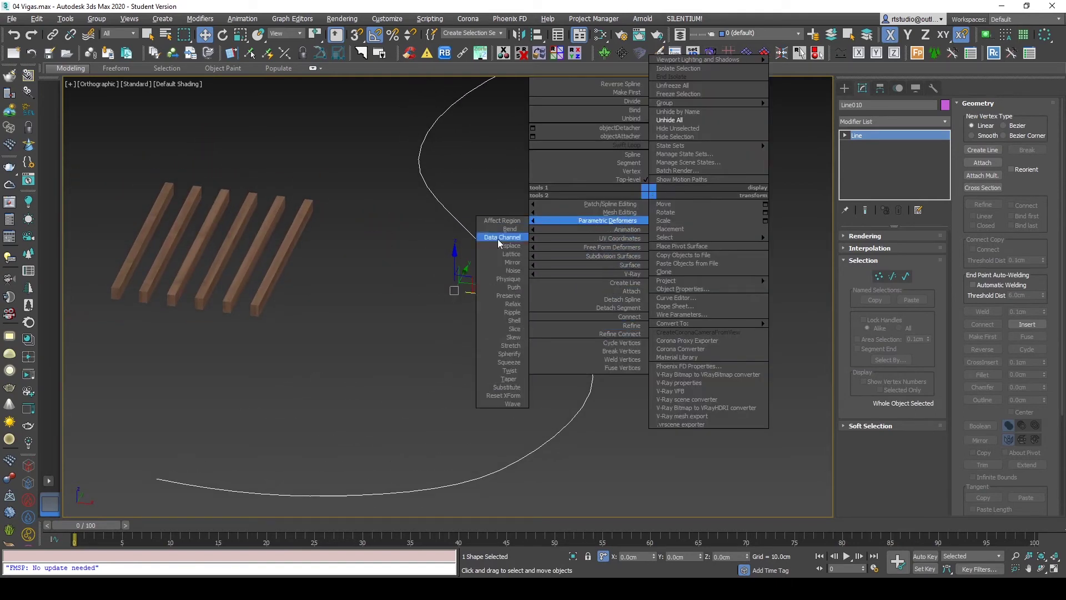
pyautogui.moveTo(610, 204)
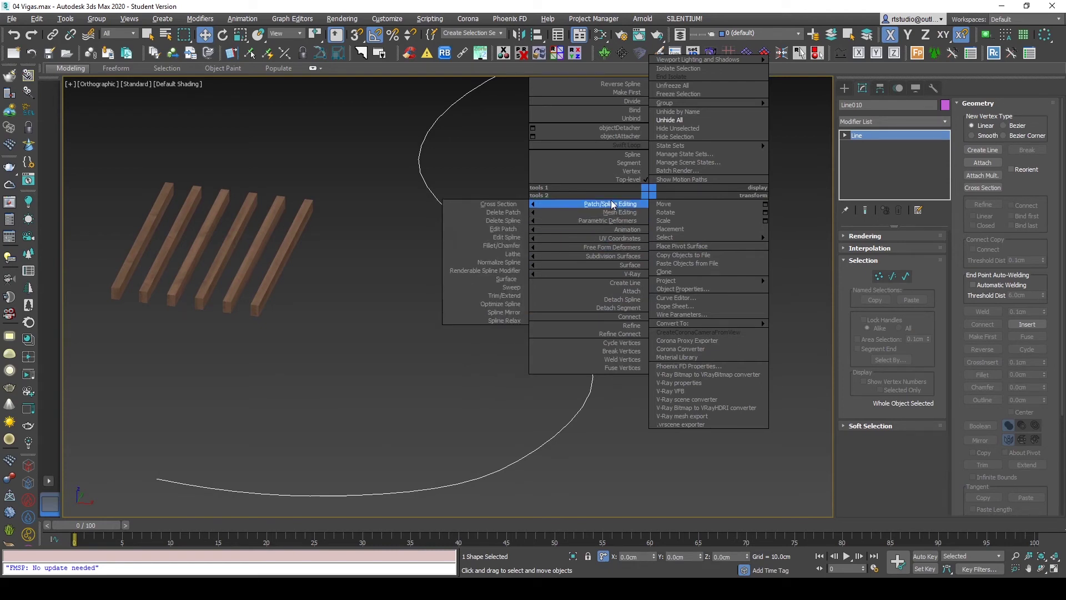
pyautogui.click(511, 287)
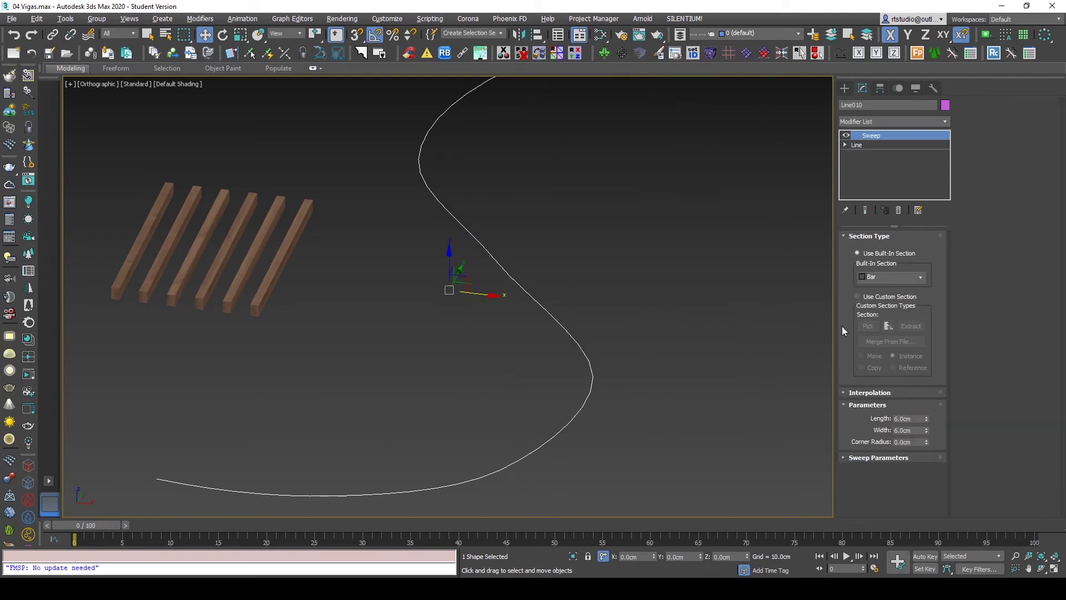
pyautogui.doubleClick(910, 419)
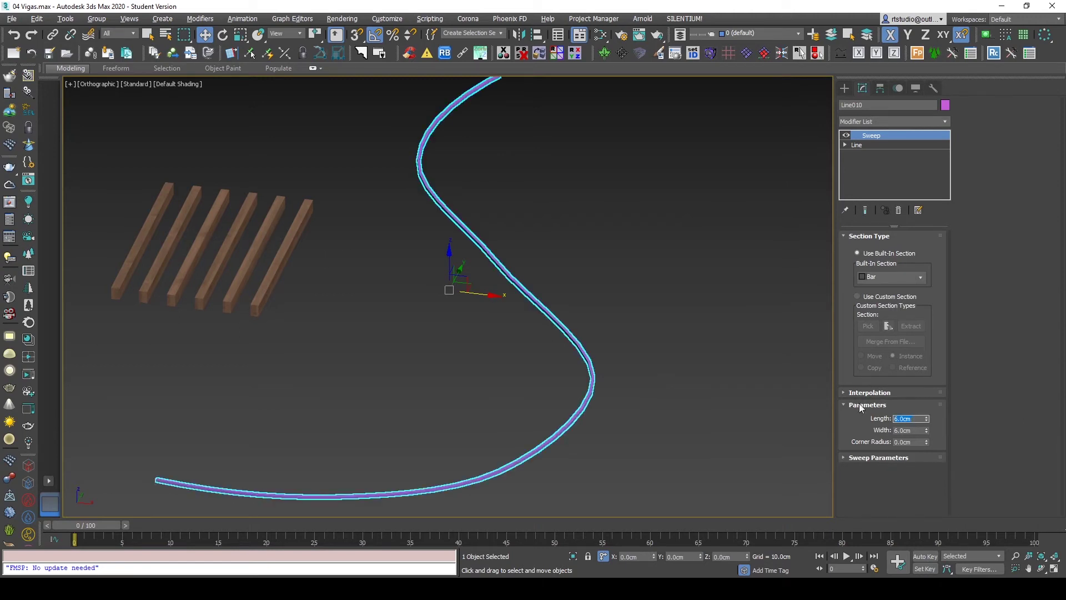
pyautogui.doubleClick(916, 429)
pyautogui.write('0')
pyautogui.press('Return')
pyautogui.doubleClick(917, 418)
pyautogui.press('Return')
# Step: Orbit and zoom to inspect the swept ribbon among nearby objects
pyautogui.moveTo(511, 417)
pyautogui.keyDown('alt'); pyautogui.mouseDown(button='middle')
pyautogui.moveTo(595, 410)
pyautogui.moveTo(573, 429)
pyautogui.mouseUp(button='middle'); pyautogui.keyUp('alt')
pyautogui.scroll(-2, 573, 429)
pyautogui.scroll(-2, 569, 311)
pyautogui.moveTo(343, 146); pyautogui.dragTo(345, 165, button='middle')
pyautogui.moveTo(654, 259)
pyautogui.keyDown('alt'); pyautogui.mouseDown(button='middle')
pyautogui.moveTo(687, 278)
pyautogui.moveTo(694, 313)
pyautogui.moveTo(716, 328)
pyautogui.mouseUp(button='middle'); pyautogui.keyUp('alt')
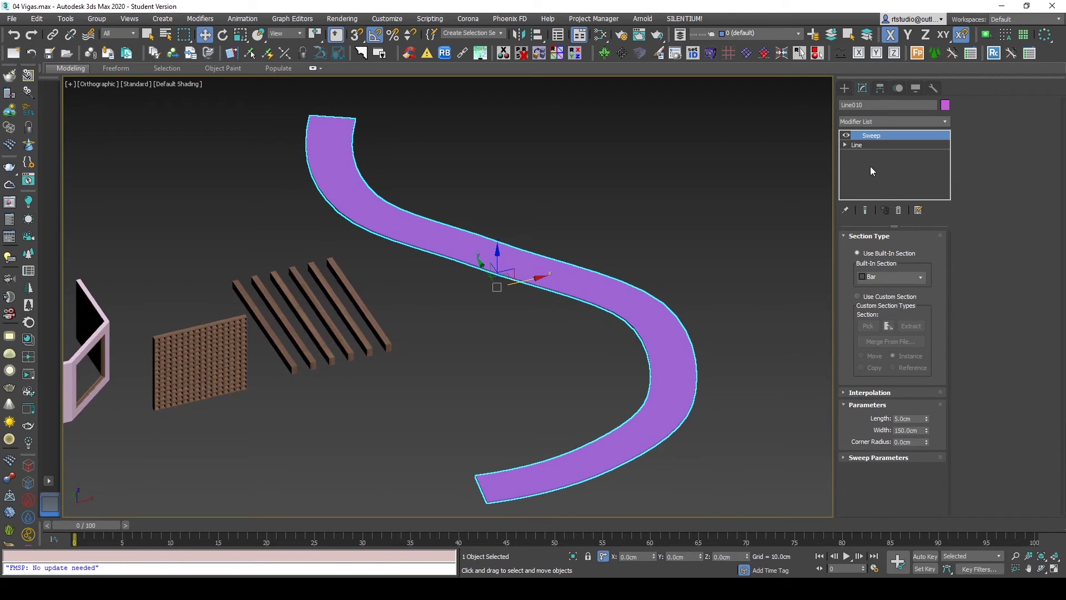
# Step: Turn off the sweep and render the line as a rectangular 200 × 5 cm profile
pyautogui.click(845, 135)
pyautogui.click(845, 145)
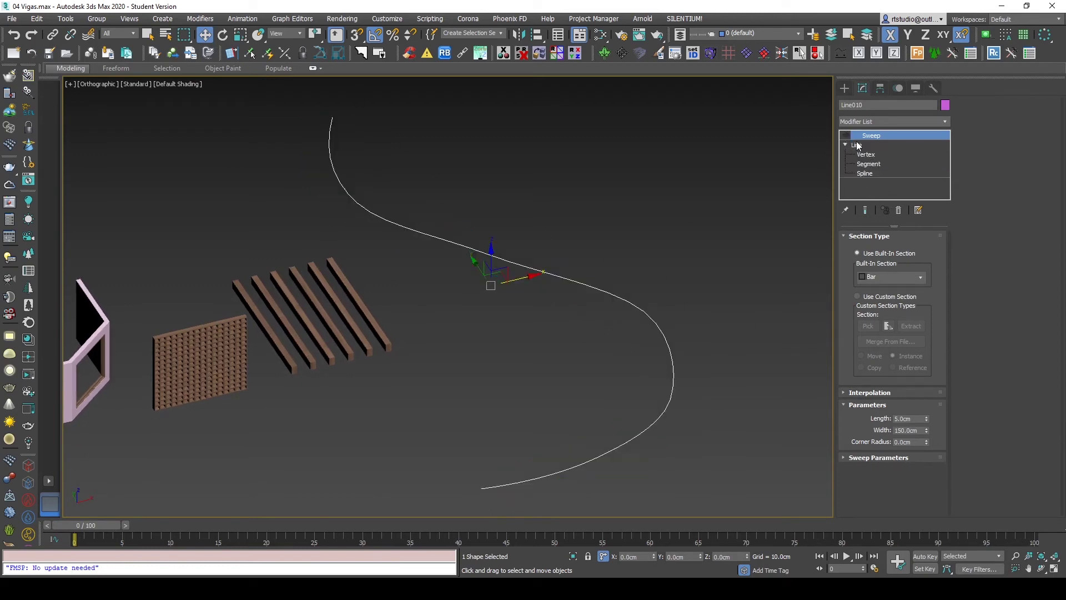
pyautogui.click(858, 145)
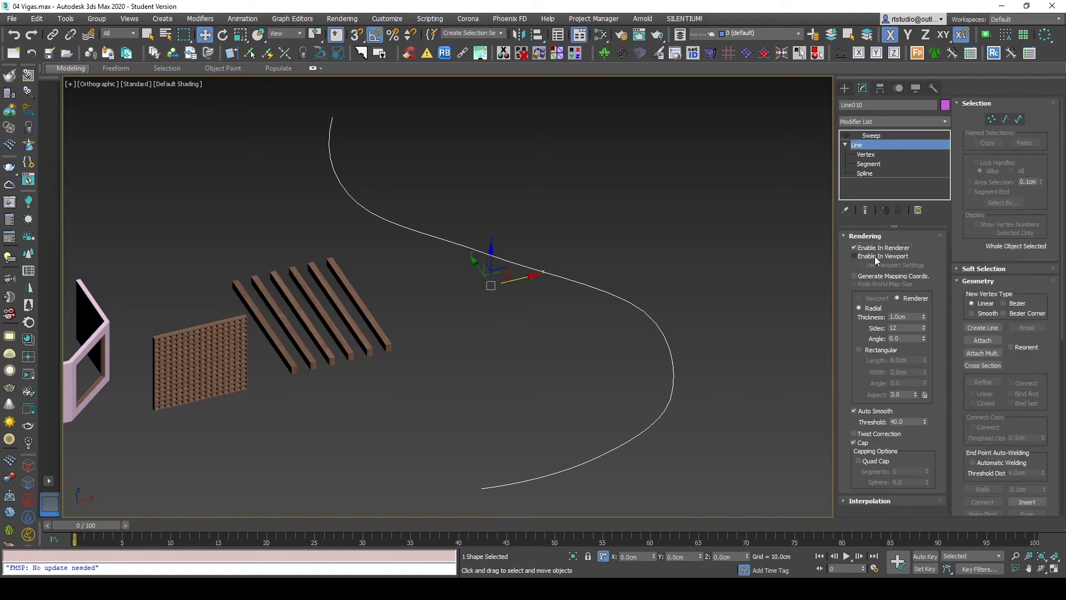
pyautogui.click(874, 255)
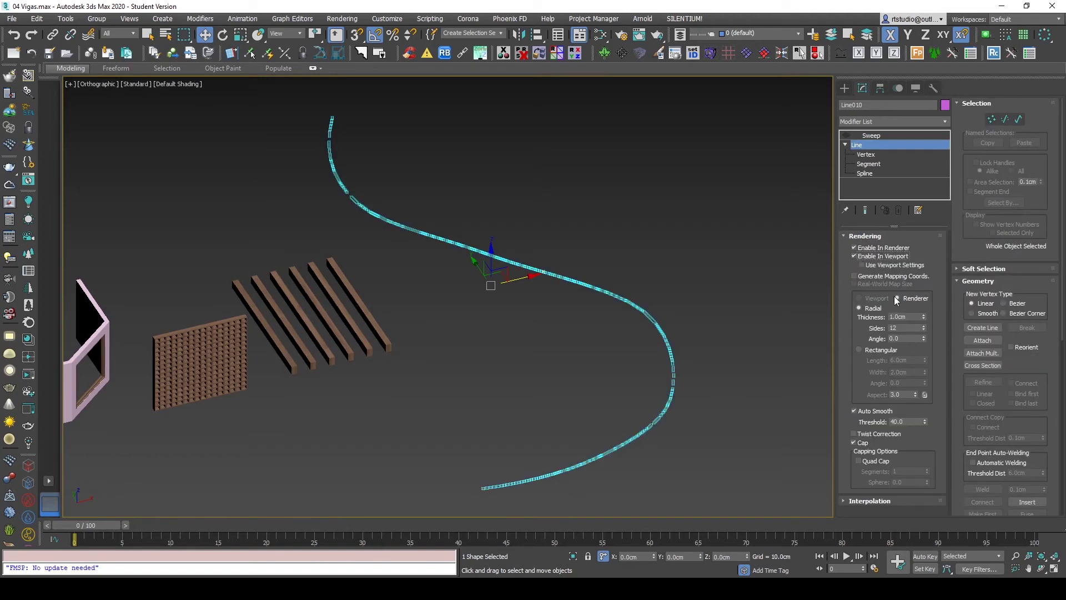
pyautogui.click(872, 350)
pyautogui.doubleClick(900, 361)
pyautogui.write('5')
pyautogui.press('Tab')
pyautogui.write('2')
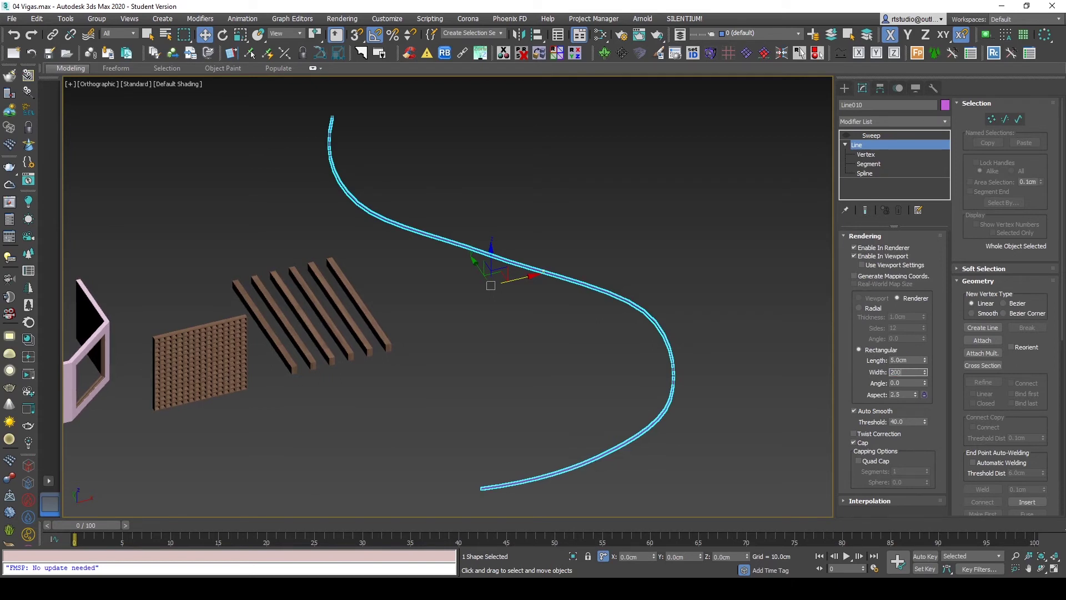
pyautogui.press('Return')
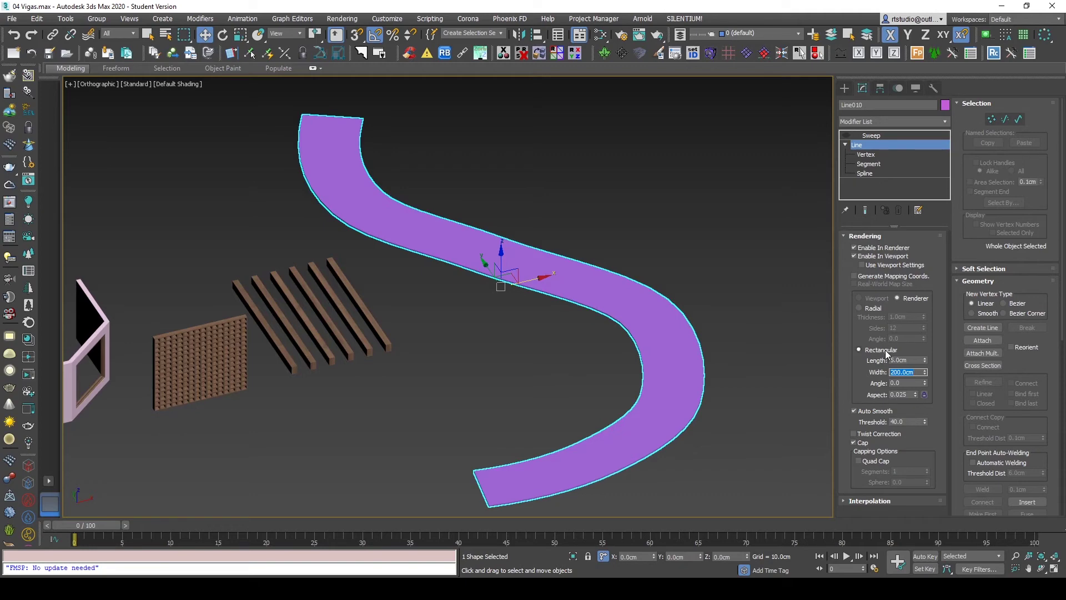
# Step: Toggle the line's renderable geometry and inspect it in wireframe from above
pyautogui.click(854, 248)
pyautogui.click(854, 256)
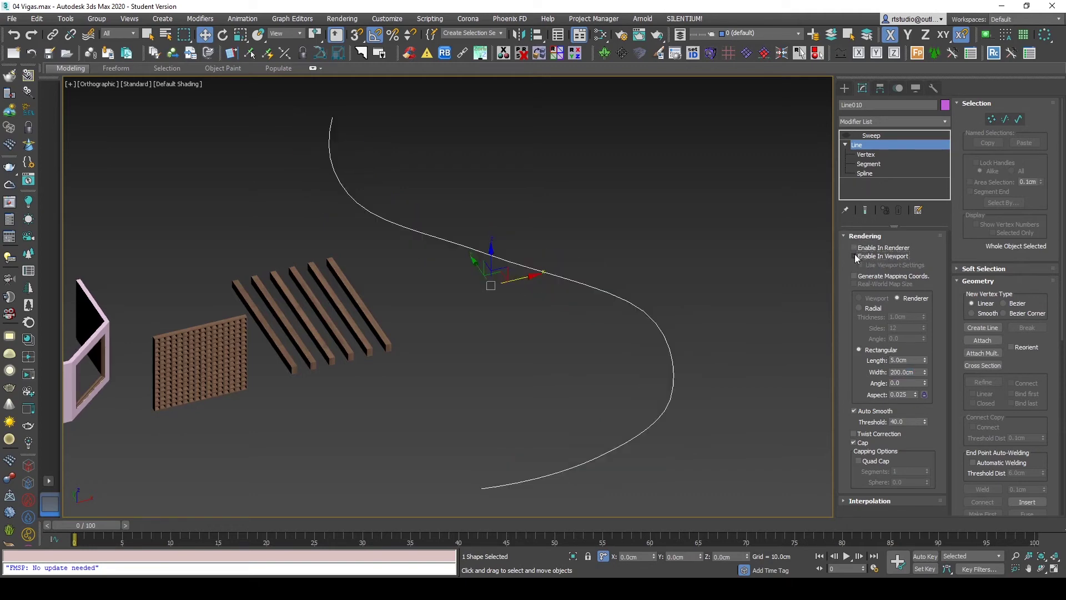
pyautogui.click(855, 248)
pyautogui.click(855, 256)
pyautogui.keyDown('alt'); pyautogui.moveTo(708, 404); pyautogui.dragTo(678, 381, button='middle'); pyautogui.keyUp('alt')
pyautogui.scroll(5, 581, 359)
pyautogui.press('F3')
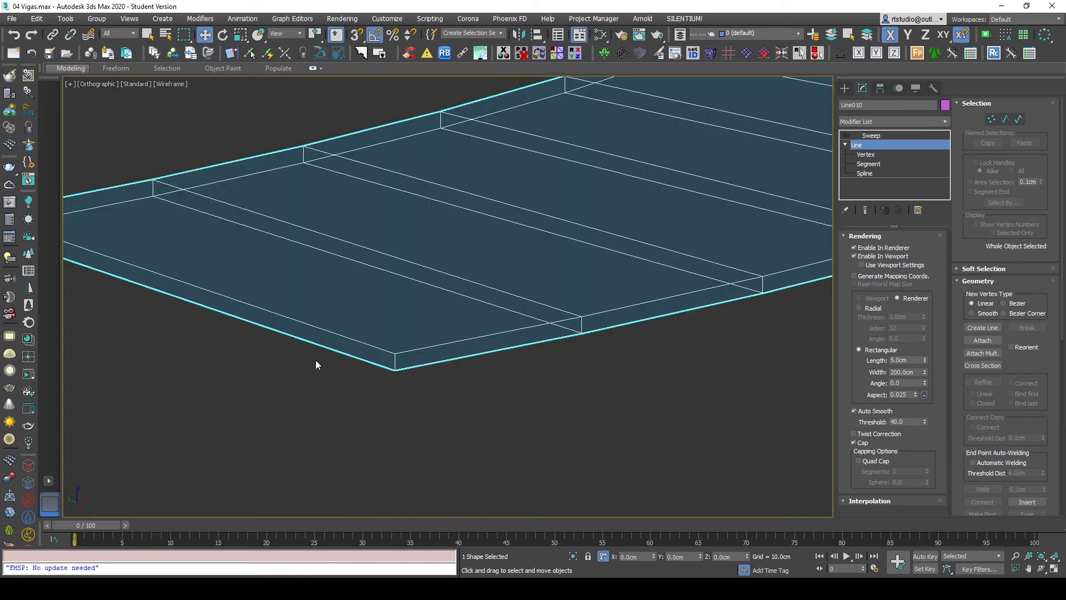
pyautogui.scroll(-2, 424, 405)
pyautogui.scroll(-3, 474, 397)
pyautogui.keyDown('alt'); pyautogui.moveTo(138, 298); pyautogui.dragTo(466, 340, button='middle'); pyautogui.keyUp('alt')
pyautogui.keyDown('alt'); pyautogui.moveTo(648, 351); pyautogui.dragTo(638, 364, button='middle'); pyautogui.keyUp('alt')
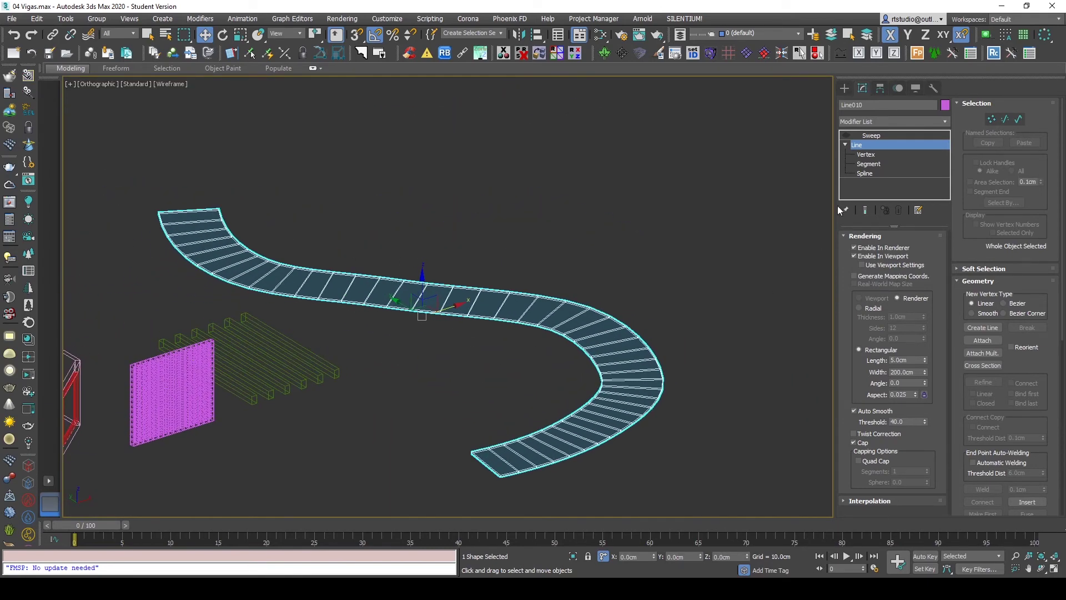
# Step: Hide the line's own viewport geometry, re-enable the sweep and return to shaded view
pyautogui.click(854, 256)
pyautogui.click(845, 135)
pyautogui.click(871, 135)
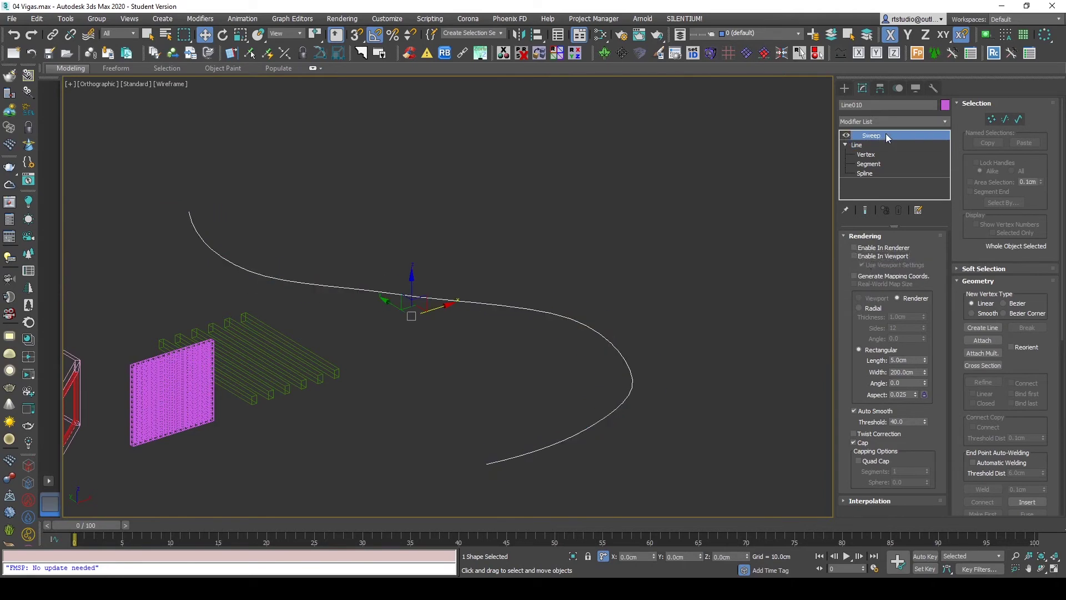
pyautogui.press('F3')
pyautogui.scroll(5, 522, 472)
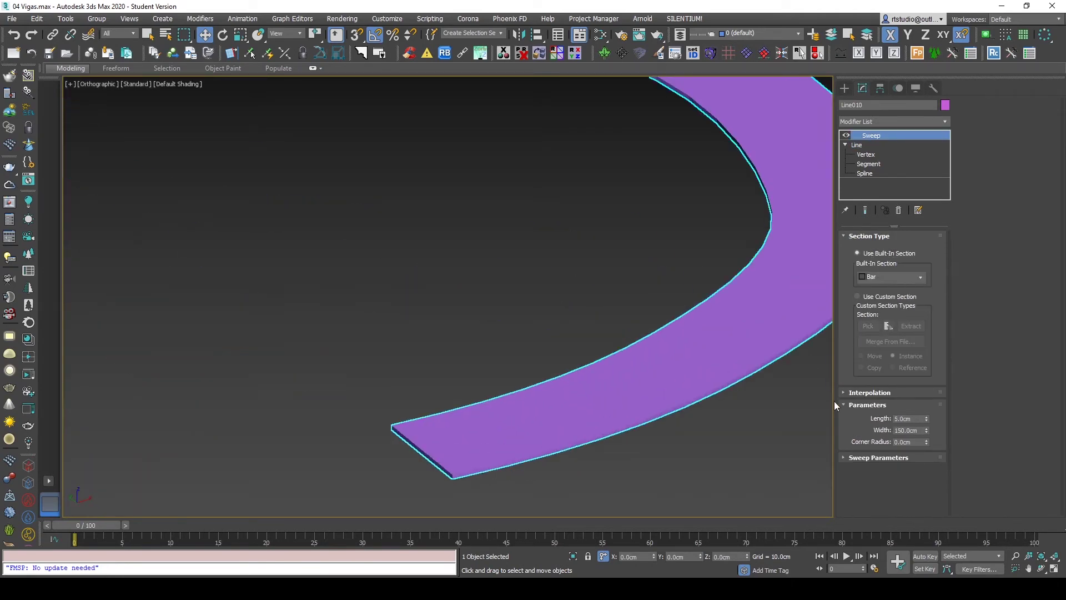
pyautogui.click(869, 457)
pyautogui.scroll(-5, 658, 325)
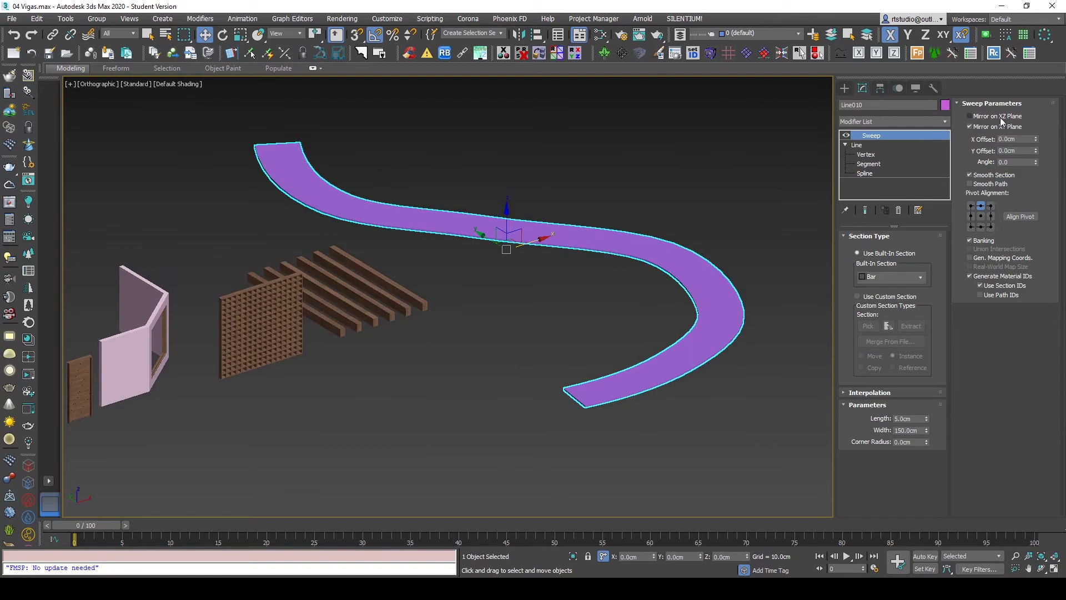
# Step: Centre the sweep's pivot alignment on the path with X Offset 0
pyautogui.moveTo(1035, 139); pyautogui.dragTo(1030, 246)
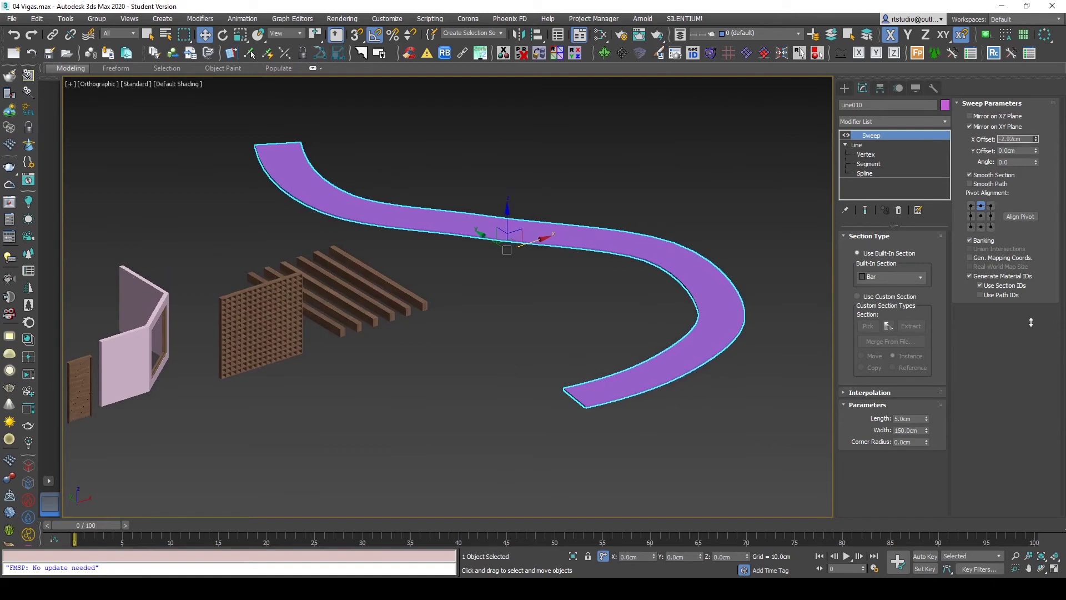
pyautogui.click(1024, 139)
pyautogui.click(981, 216)
pyautogui.write('0.0cm')
pyautogui.press('Return')
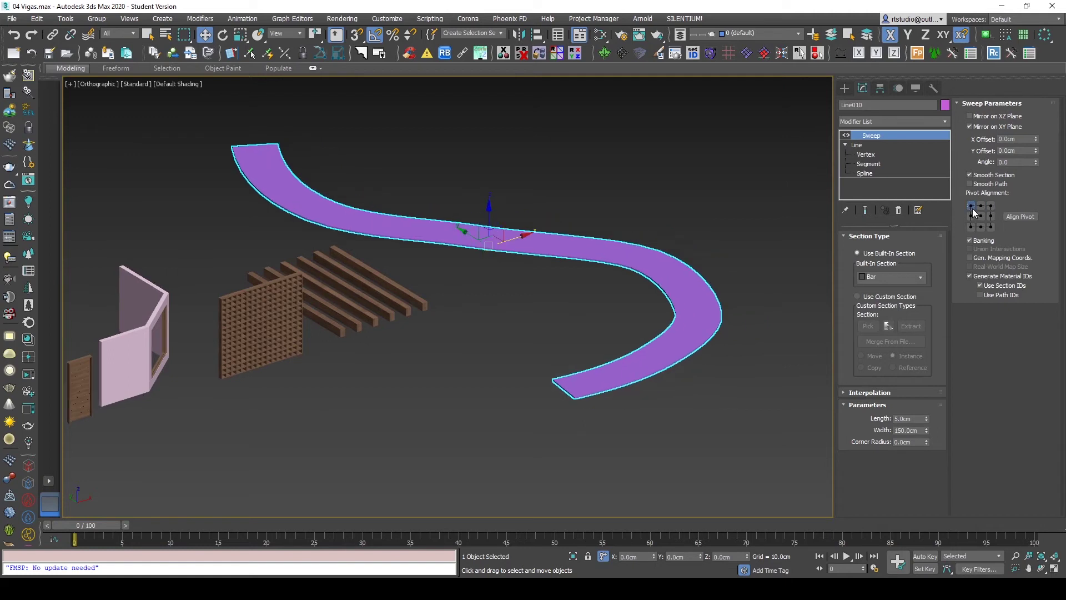
pyautogui.click(970, 216)
pyautogui.click(980, 216)
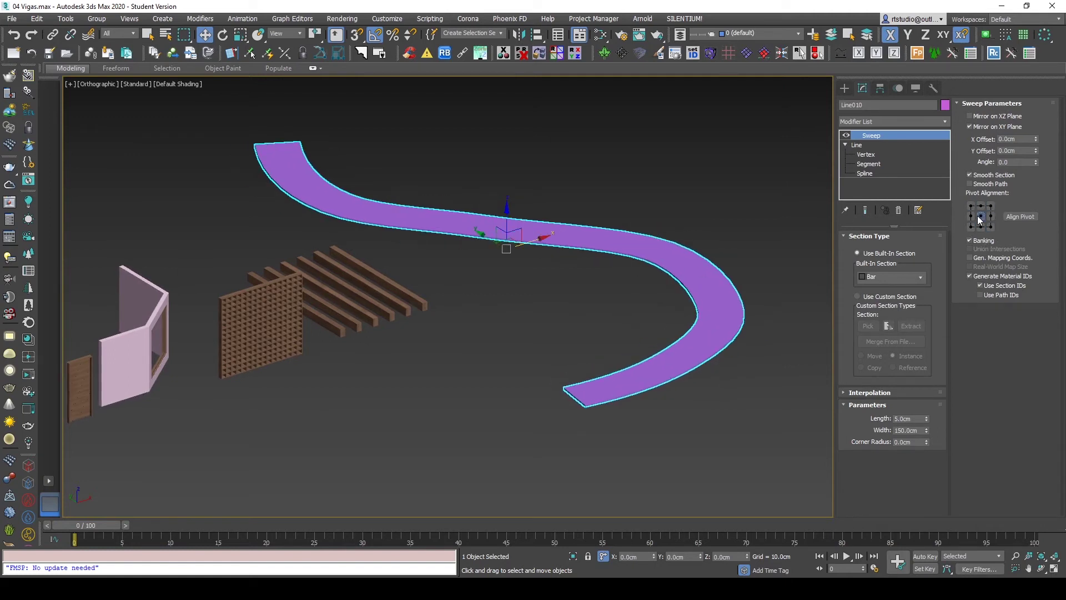
pyautogui.keyDown('alt'); pyautogui.moveTo(687, 222); pyautogui.dragTo(693, 265, button='middle'); pyautogui.keyUp('alt')
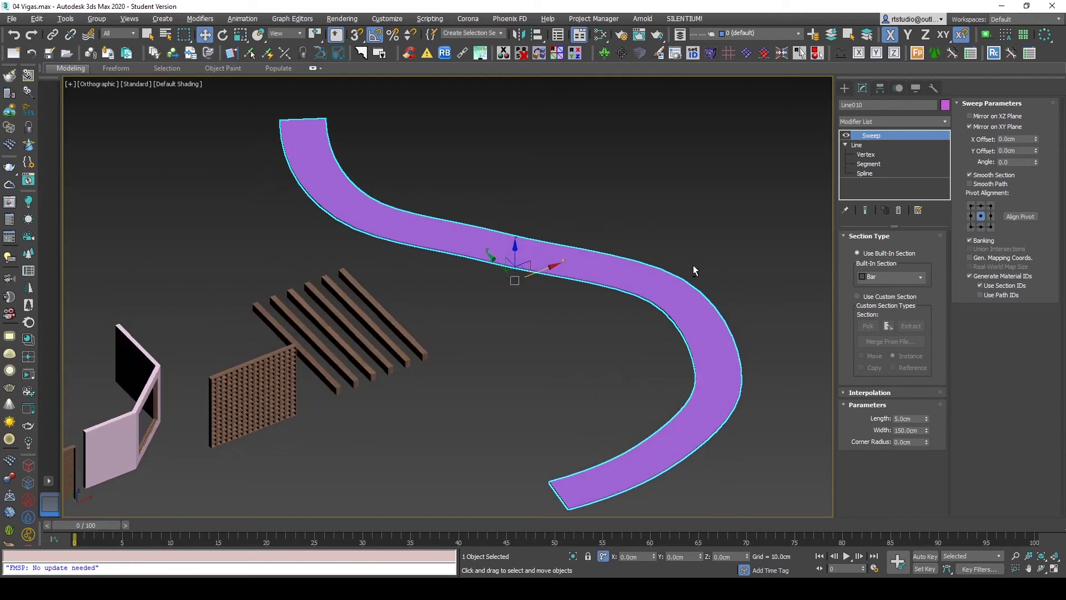
pyautogui.scroll(2, 716, 260)
pyautogui.press('m')
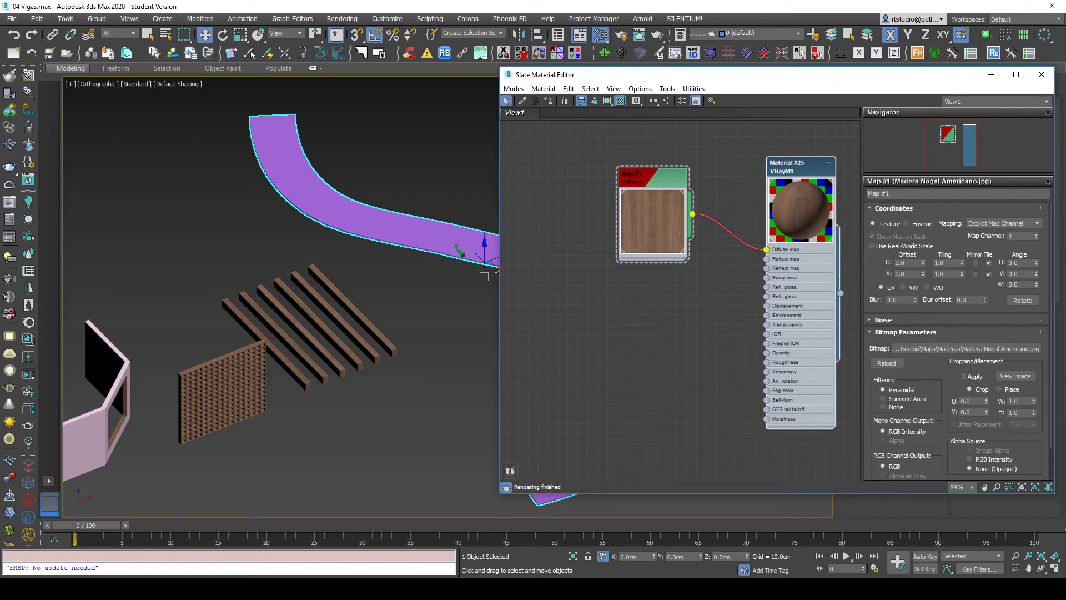
# Step: Clone the wood map and VRayMtl nodes, load BWK_1024_white copy.jpg, and assign it to the ribbon
pyautogui.scroll(-2, 819, 295)
pyautogui.scroll(-2, 819, 296)
pyautogui.scroll(-2, 800, 172)
pyautogui.moveTo(814, 123); pyautogui.dragTo(638, 264)
pyautogui.scroll(1, 644, 227)
pyautogui.click(624, 237)
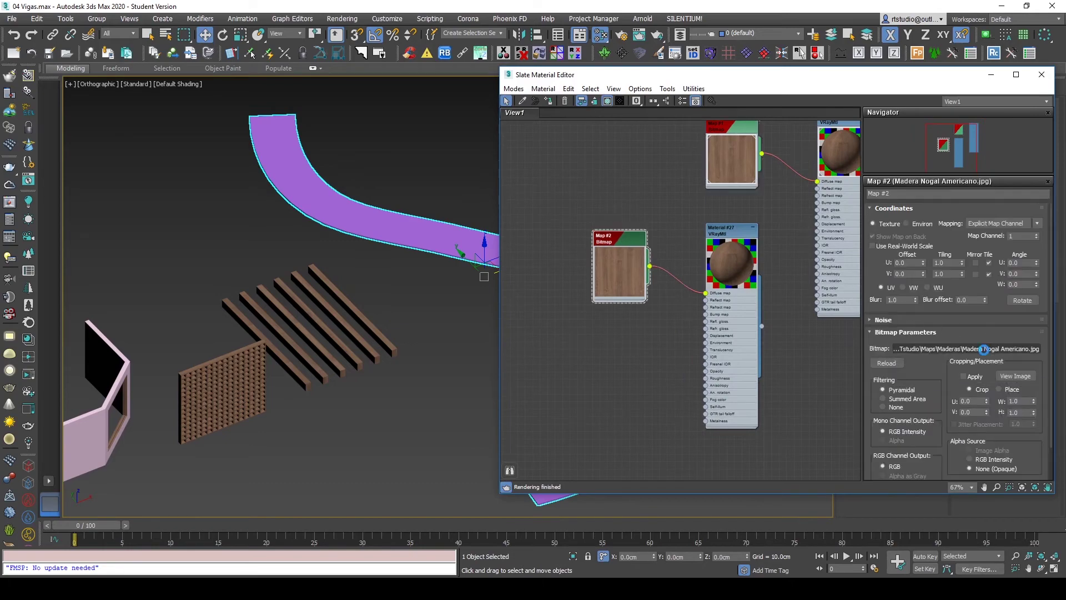
pyautogui.click(966, 348)
pyautogui.click(654, 163)
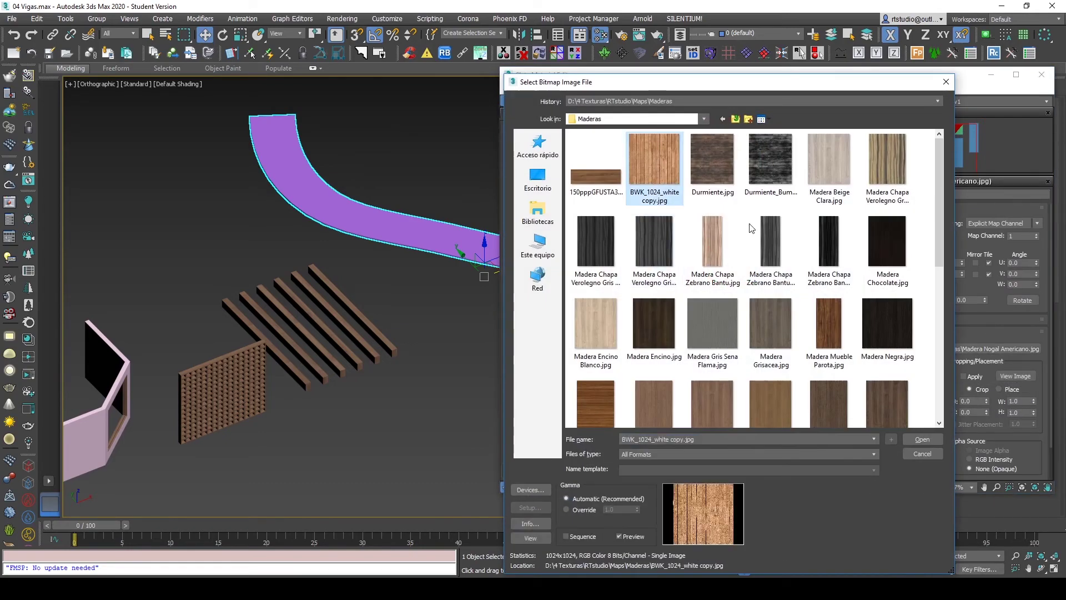
pyautogui.click(926, 441)
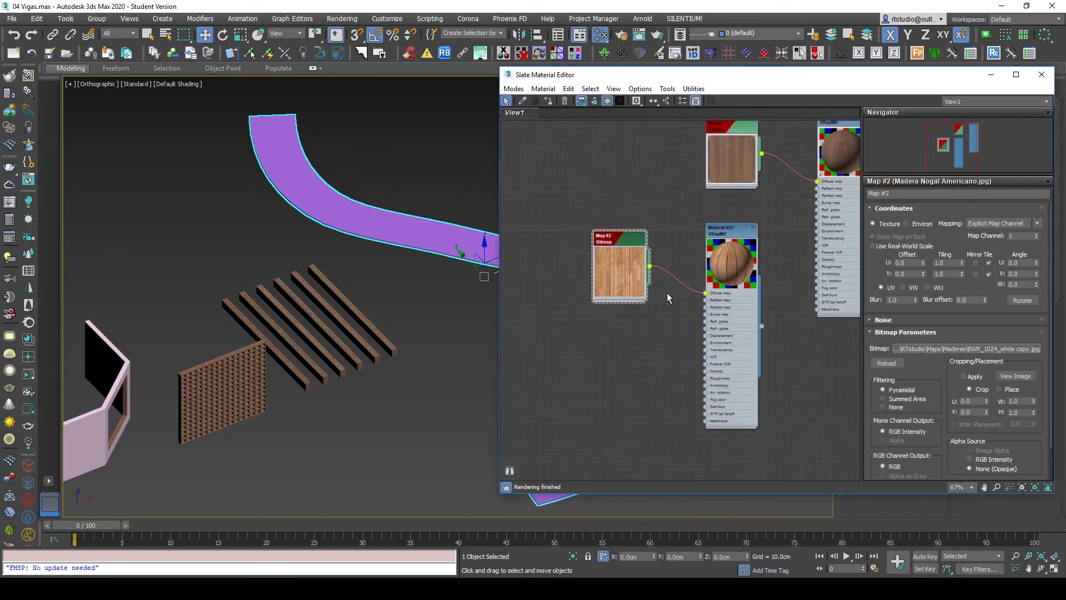
pyautogui.click(548, 100)
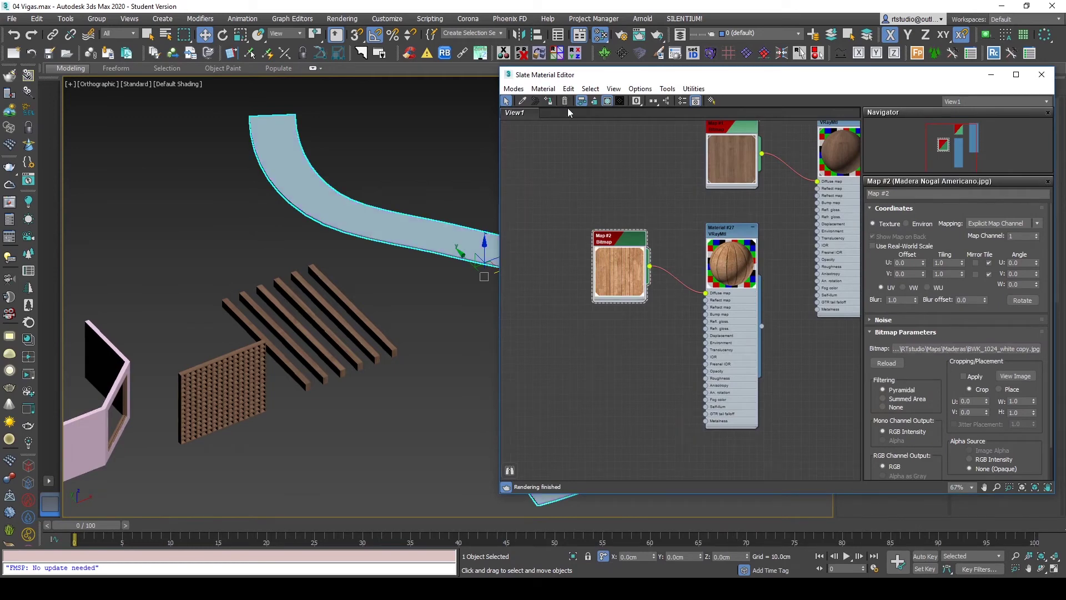
pyautogui.click(1042, 75)
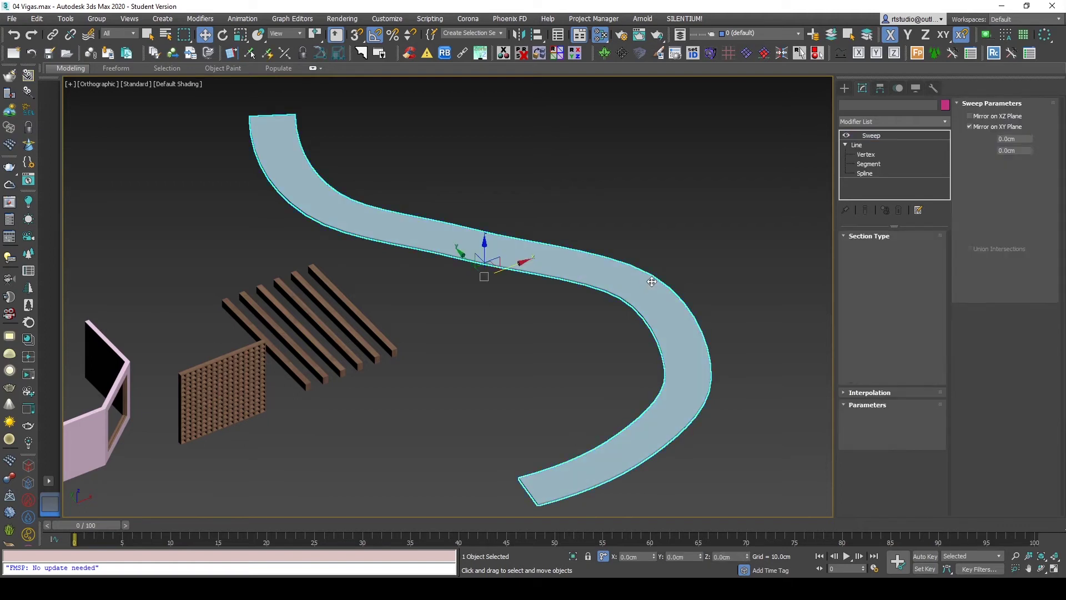
# Step: Add a planar UVW Map to the ribbon, check it in Top view, then undo it
pyautogui.rightClick(672, 227)
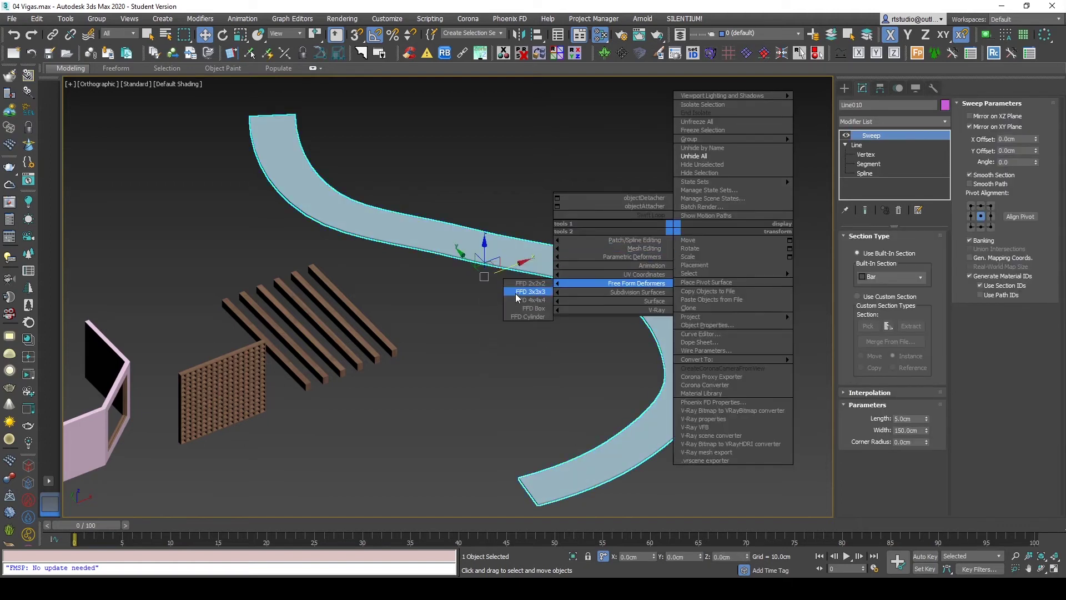
pyautogui.moveTo(608, 274)
pyautogui.click(532, 315)
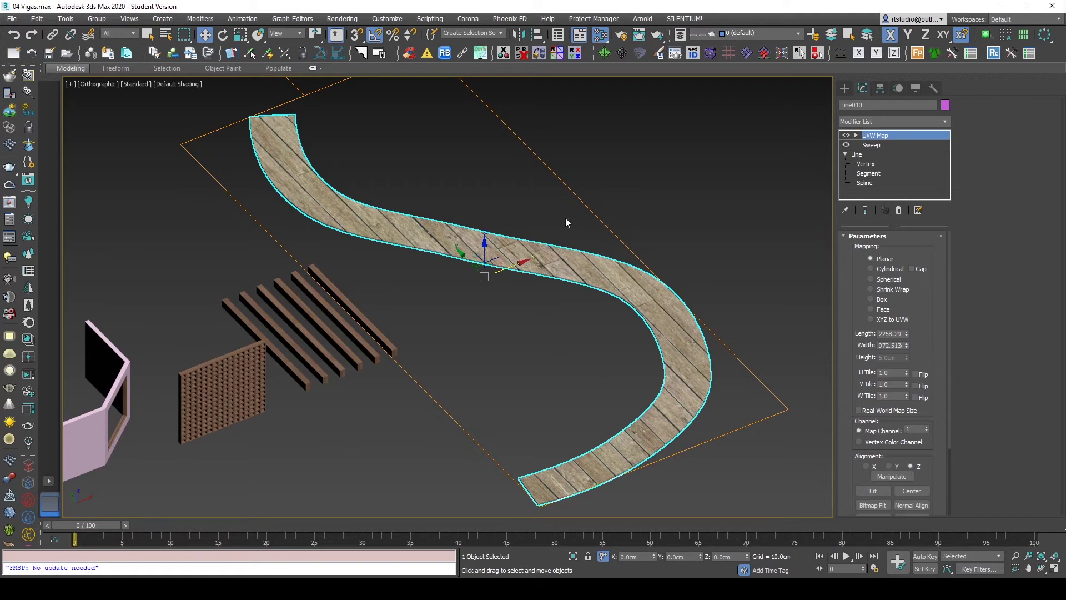
pyautogui.press('t')
pyautogui.hotkey('ctrl', 'z')
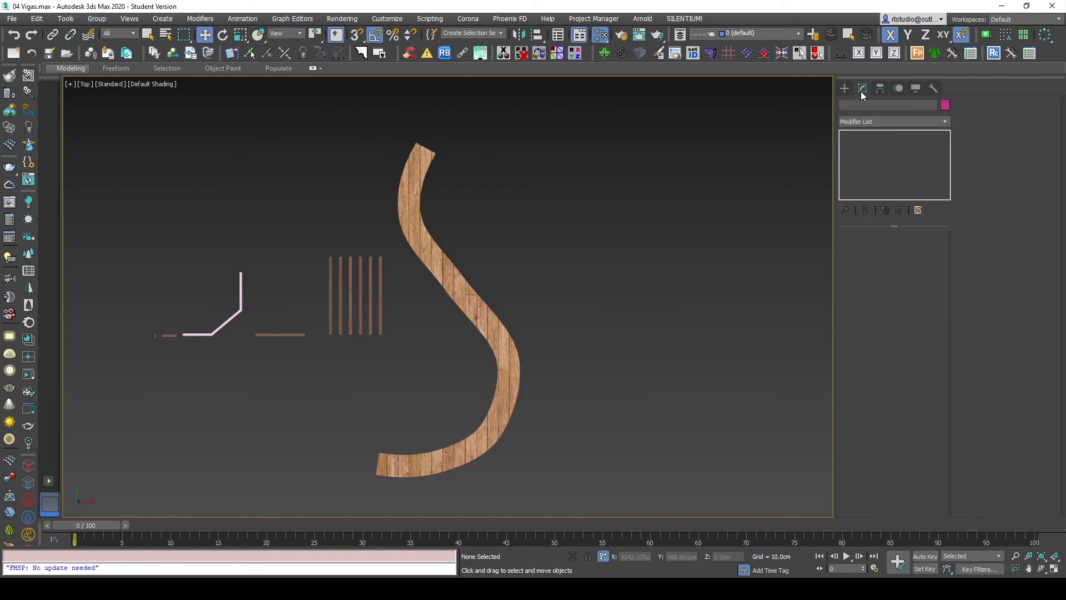
# Step: Add an Unwrap UVW modifier to the ribbon and collapse its selection, edit and material ID rollouts
pyautogui.rightClick(674, 179)
pyautogui.moveTo(644, 225)
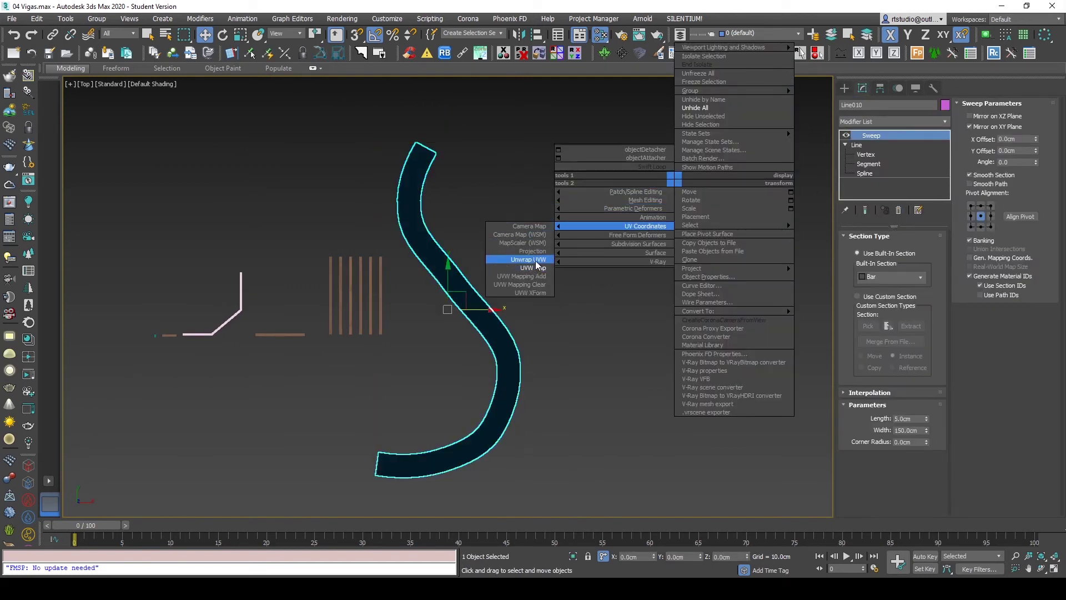
pyautogui.click(533, 259)
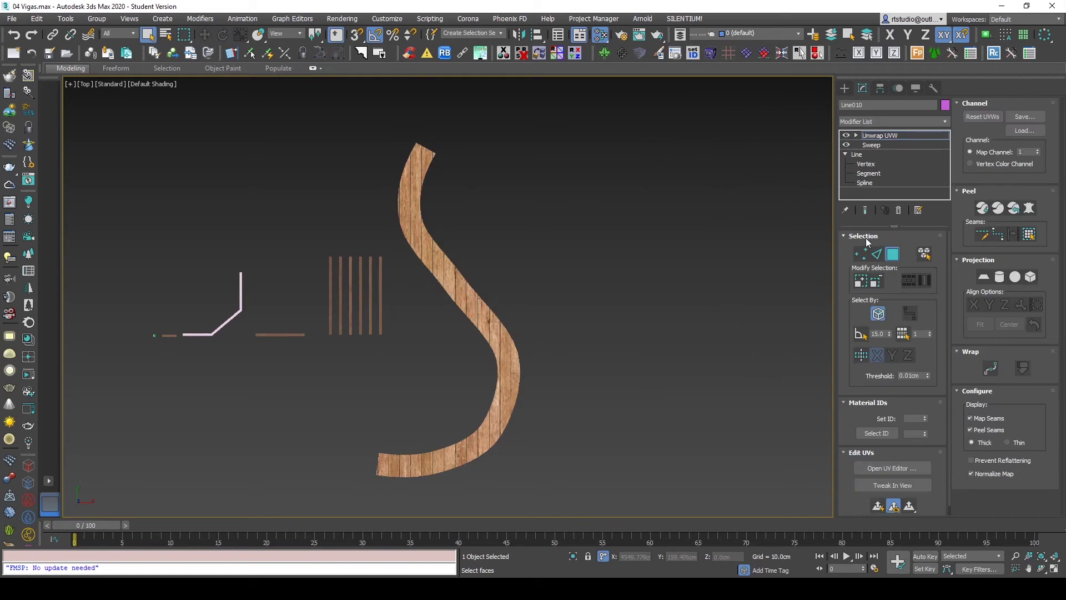
pyautogui.click(864, 235)
pyautogui.click(861, 298)
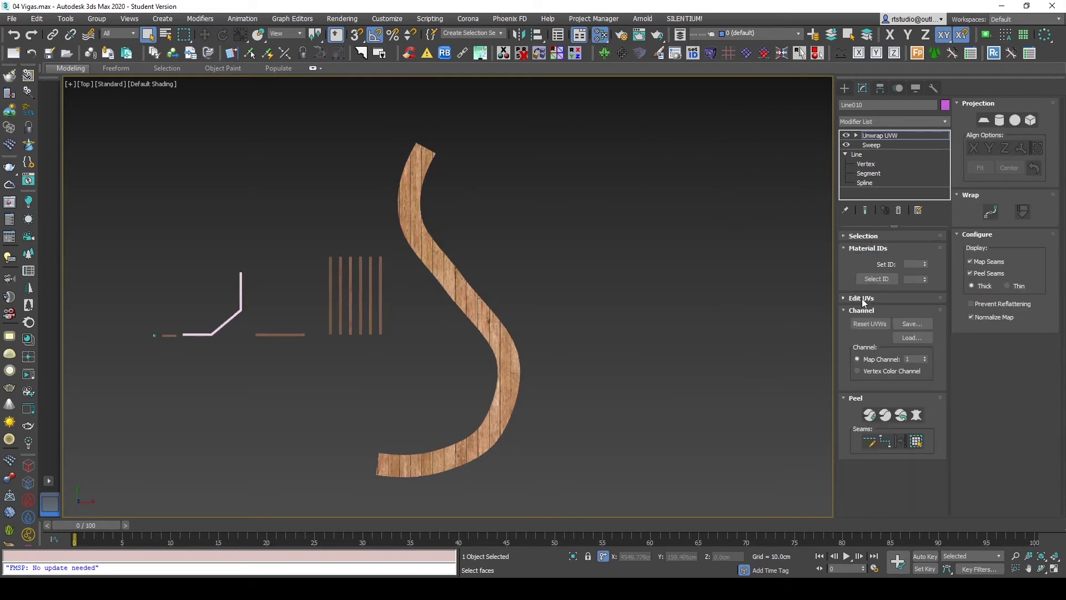
pyautogui.click(864, 248)
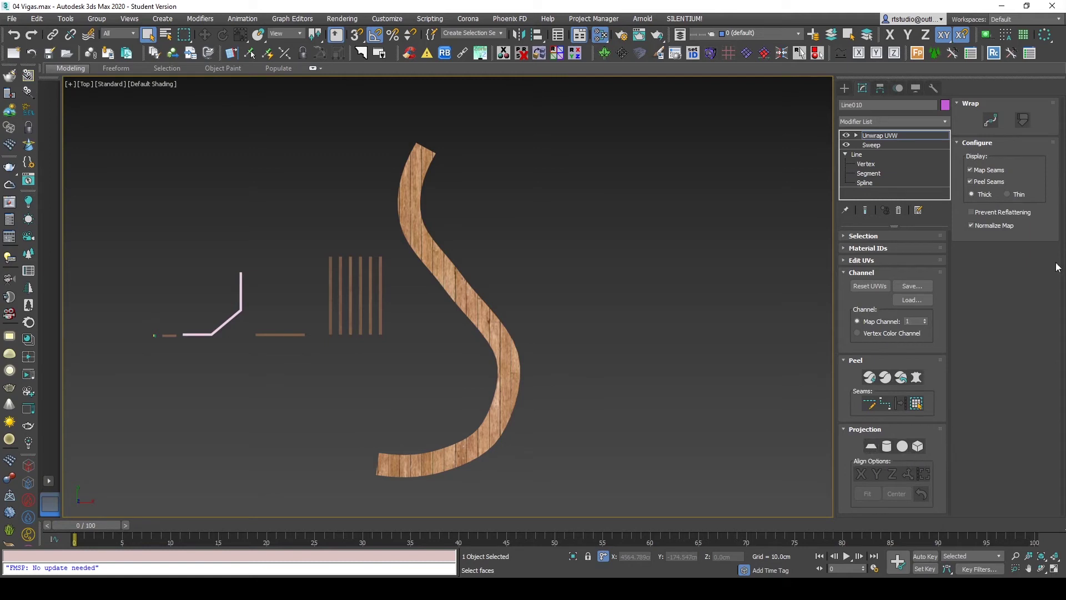
# Step: Try Spline Mapping, move its dialog aside, then return to shape creation
pyautogui.click(990, 121)
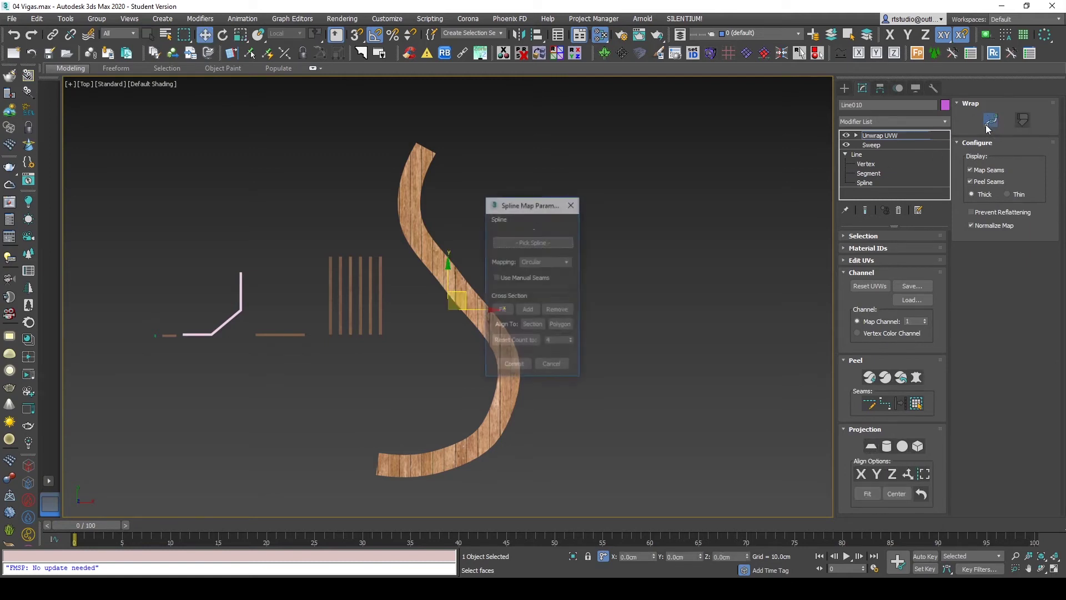
pyautogui.moveTo(519, 207); pyautogui.dragTo(670, 151)
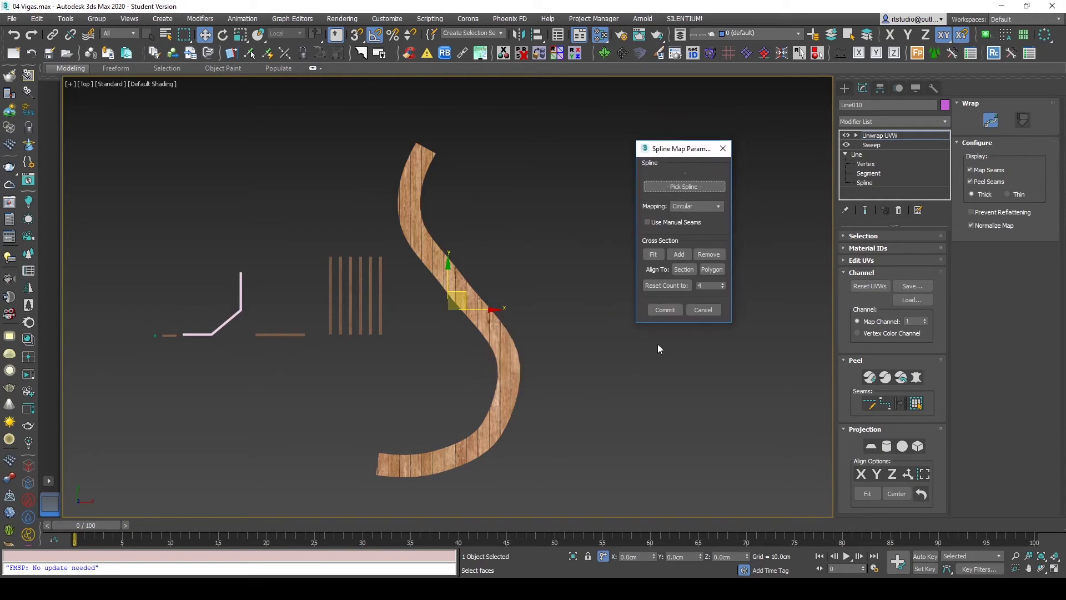
pyautogui.click(844, 88)
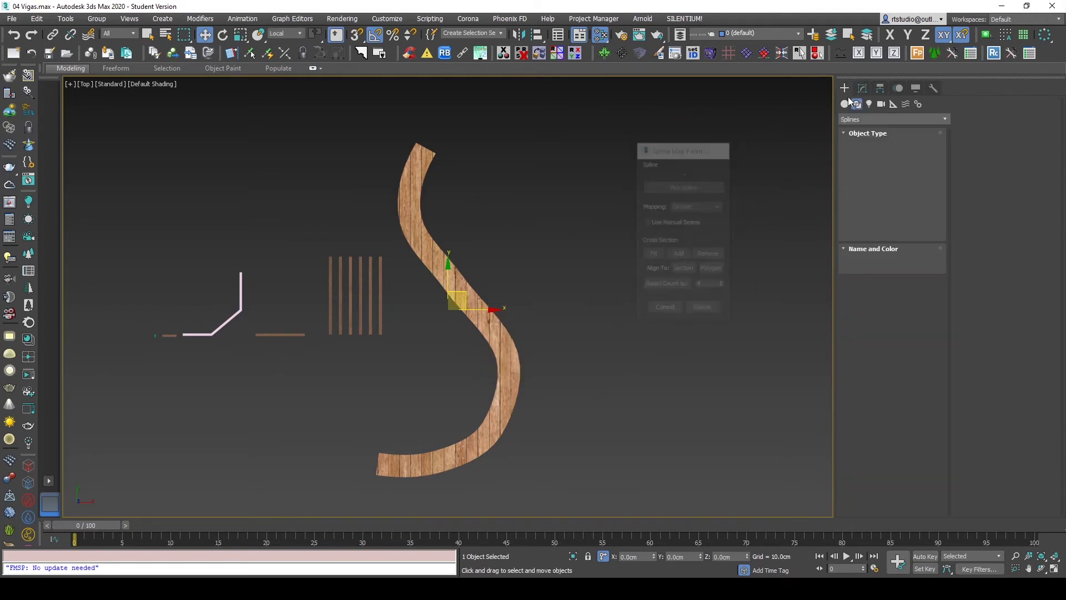
# Step: Draw guide line Line011 down the centre of the S-shaped walkway in wireframe
pyautogui.click(870, 164)
pyautogui.click(434, 136)
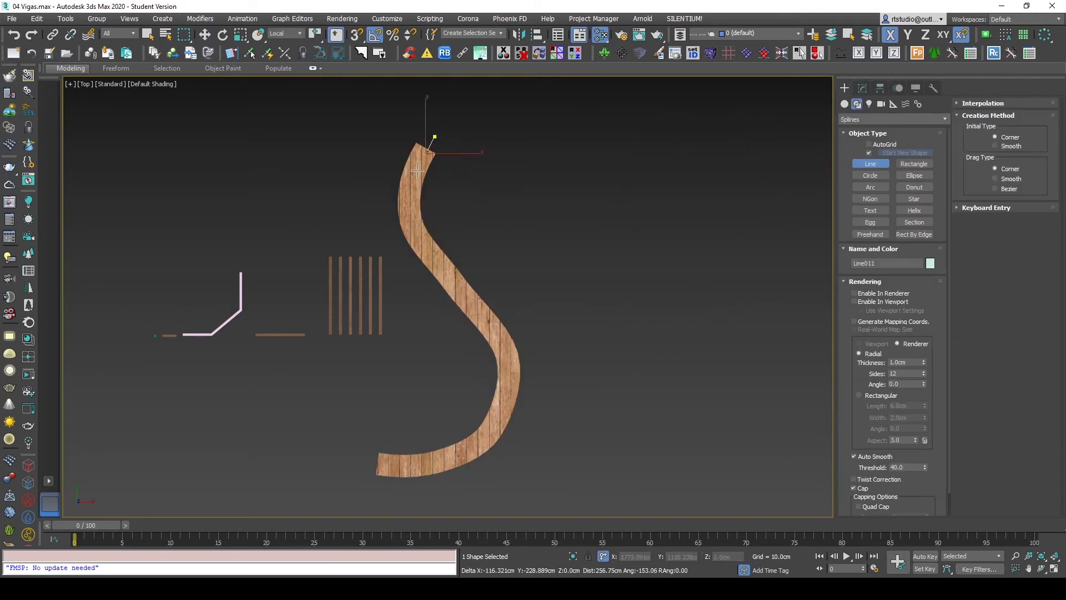
pyautogui.press('F3')
pyautogui.click(412, 182)
pyautogui.click(412, 220)
pyautogui.click(429, 258)
pyautogui.click(463, 296)
pyautogui.click(501, 341)
pyautogui.click(511, 373)
pyautogui.click(497, 426)
pyautogui.click(473, 448)
pyautogui.click(424, 462)
pyautogui.click(359, 462)
pyautogui.rightClick(412, 412)
# Step: Spline-map the sweep's Unwrap UVW polygons along Line011
pyautogui.press('w')
pyautogui.click(429, 155)
pyautogui.press('F3')
pyautogui.click(862, 88)
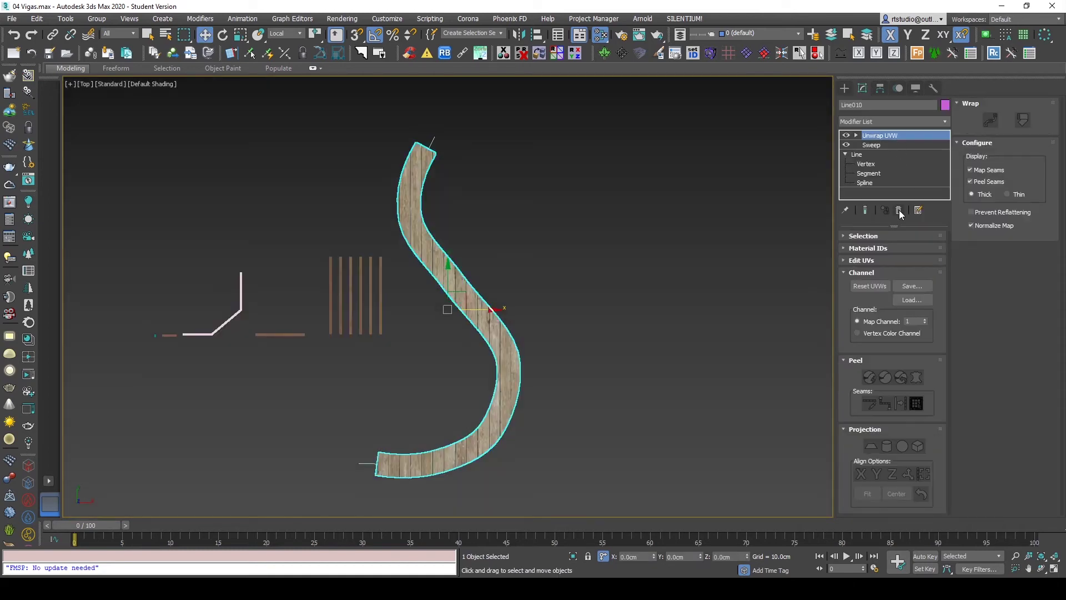
pyautogui.click(856, 134)
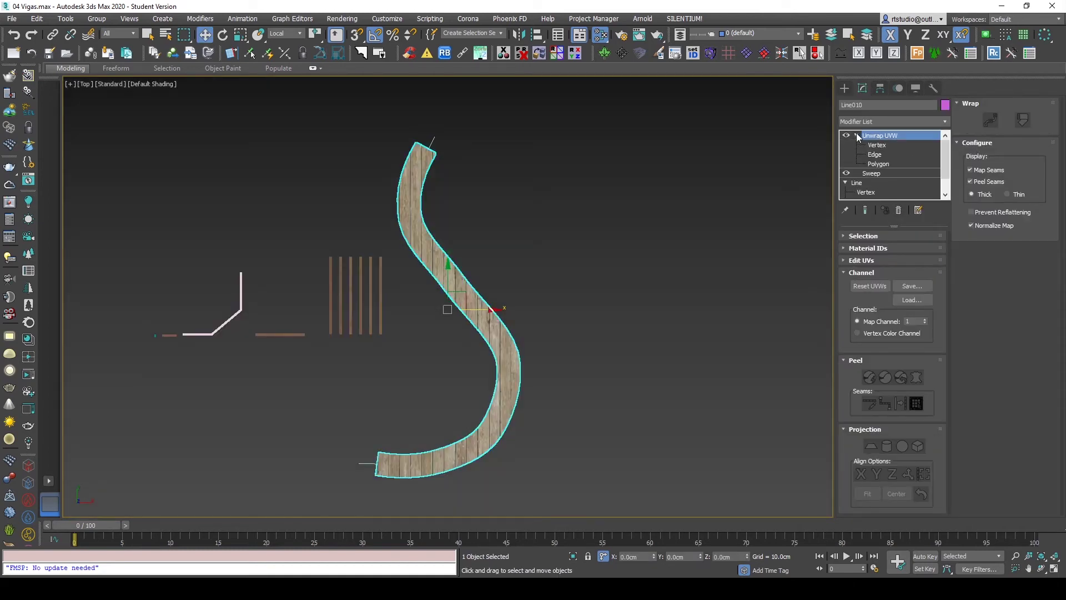
pyautogui.click(877, 145)
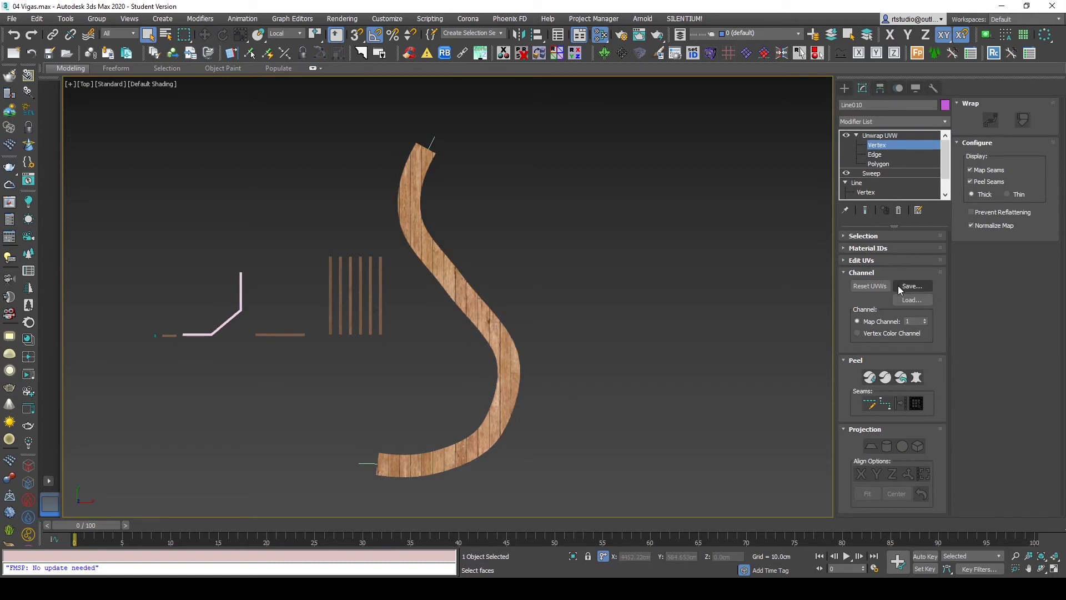
pyautogui.click(883, 163)
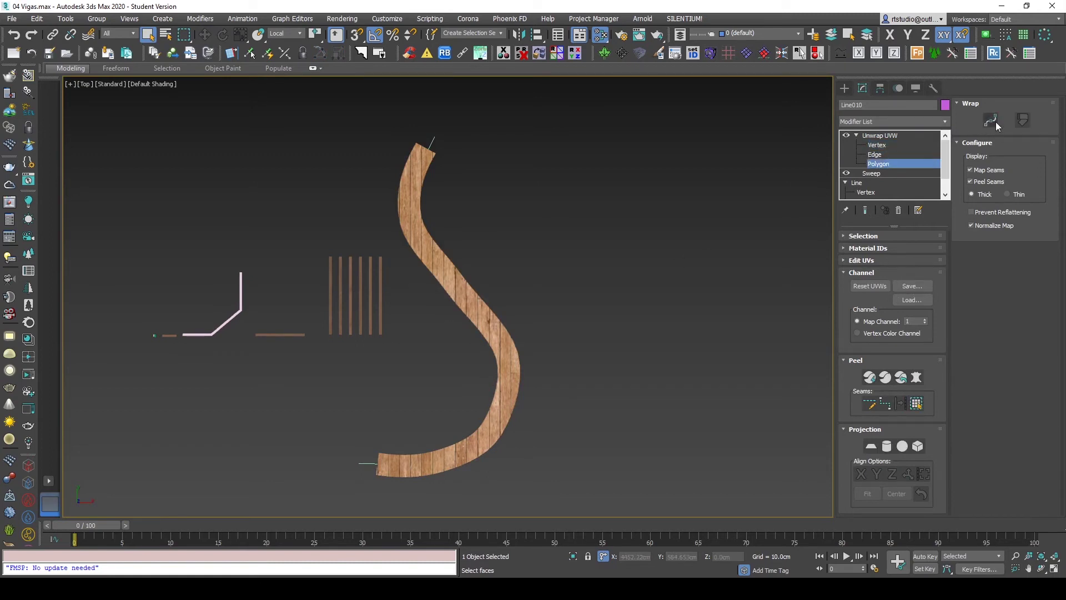
pyautogui.click(992, 121)
pyautogui.click(533, 242)
pyautogui.click(425, 222)
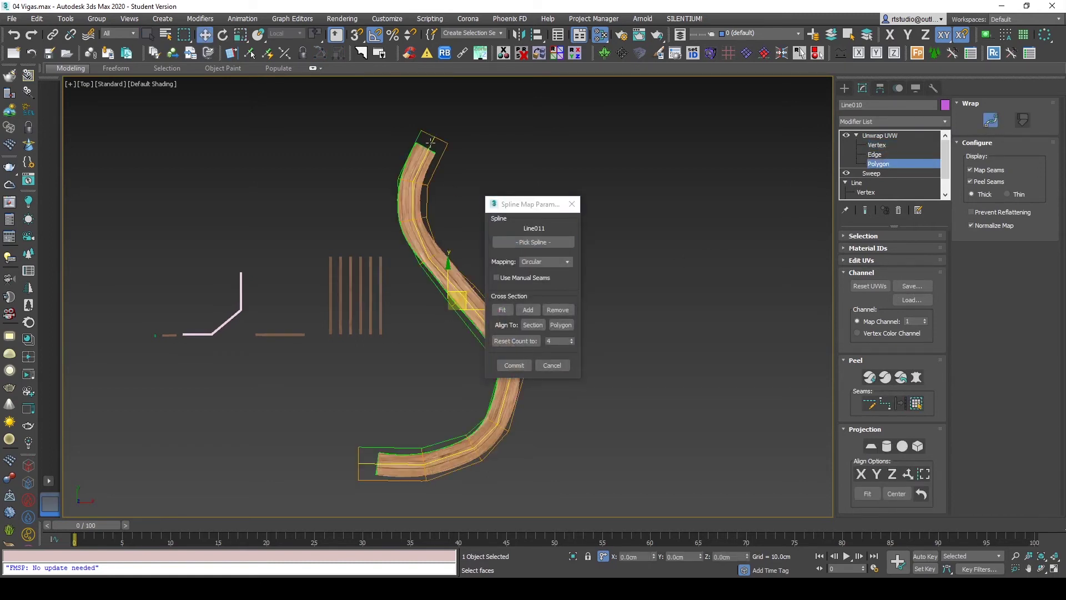
# Step: Switch the spline map's mapping type to Planar
pyautogui.moveTo(517, 206); pyautogui.dragTo(601, 195)
pyautogui.scroll(3, 474, 214)
pyautogui.scroll(-2, 422, 195)
pyautogui.scroll(-1, 495, 418)
pyautogui.scroll(1, 495, 419)
pyautogui.moveTo(611, 192); pyautogui.dragTo(690, 181)
pyautogui.scroll(-1, 573, 325)
pyautogui.moveTo(573, 325); pyautogui.dragTo(562, 355, button='middle')
pyautogui.click(728, 240)
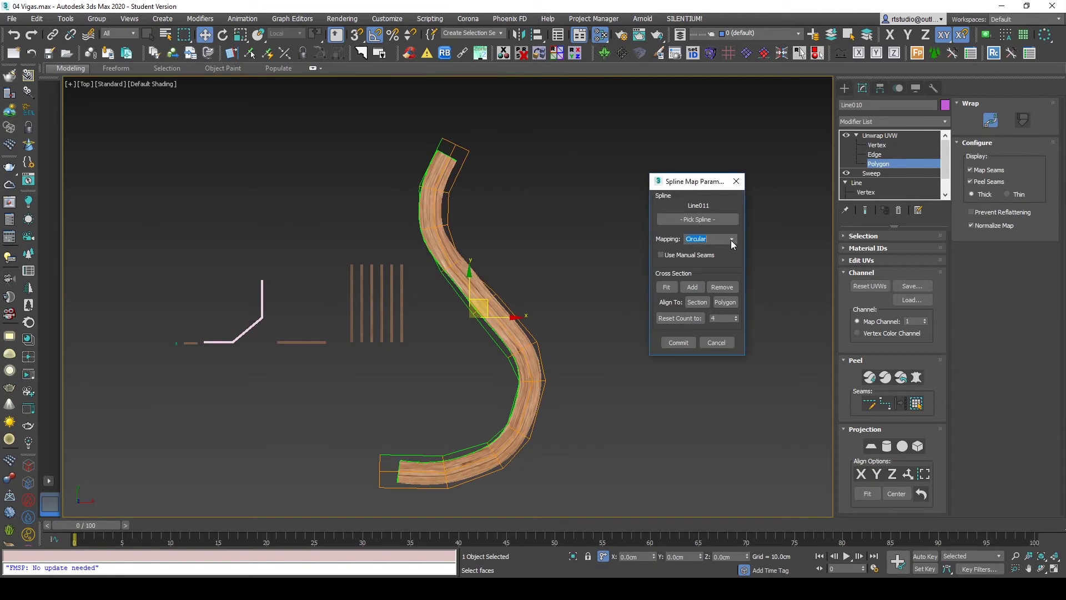
pyautogui.click(722, 256)
# Step: Reset the spline map's count and inspect the walkway's planar-mapped UVs
pyautogui.scroll(4, 466, 228)
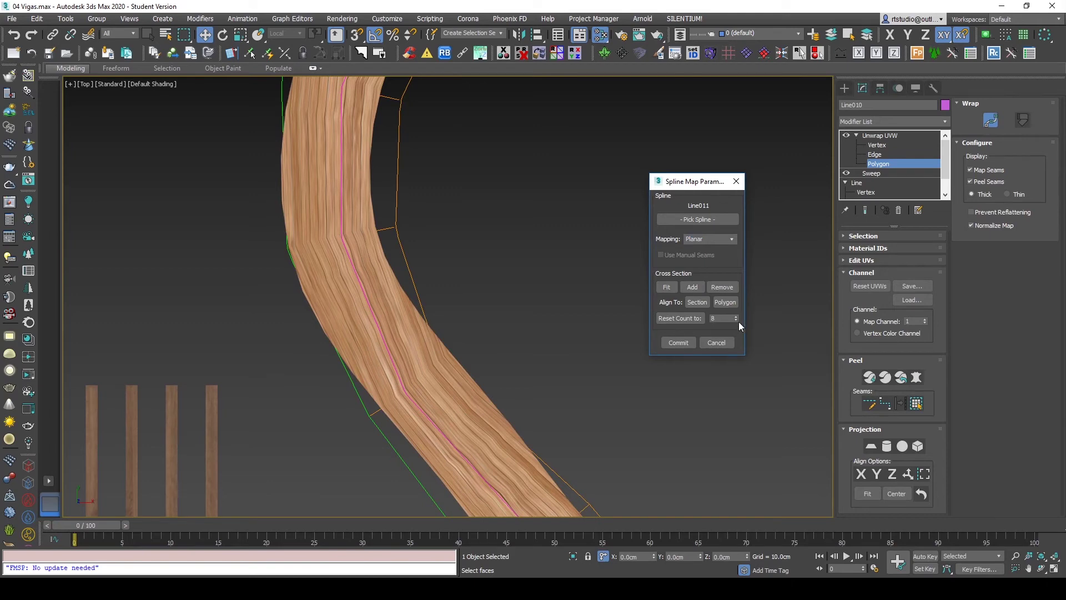
pyautogui.click(686, 321)
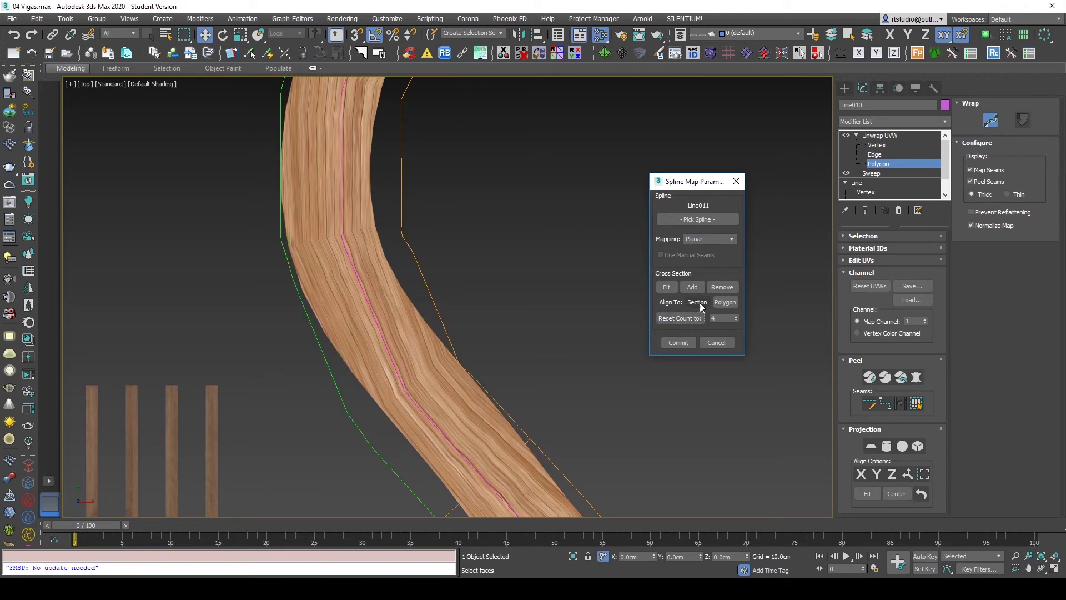
pyautogui.scroll(-5, 551, 295)
pyautogui.moveTo(550, 295)
pyautogui.keyDown('alt'); pyautogui.mouseDown(button='middle')
pyautogui.moveTo(574, 310)
pyautogui.moveTo(574, 327)
pyautogui.moveTo(595, 249)
pyautogui.moveTo(589, 272)
pyautogui.mouseUp(button='middle'); pyautogui.keyUp('alt')
pyautogui.press('t')
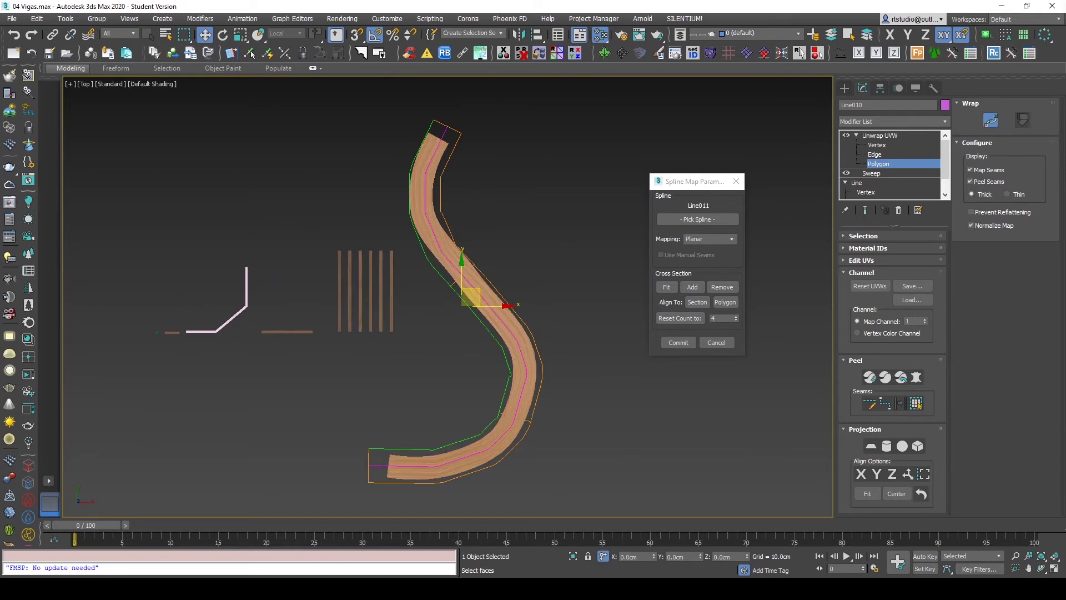
pyautogui.scroll(5, 534, 228)
pyautogui.moveTo(534, 227)
pyautogui.mouseDown(button='middle')
pyautogui.moveTo(509, 296)
pyautogui.moveTo(567, 296)
pyautogui.mouseUp(button='middle')
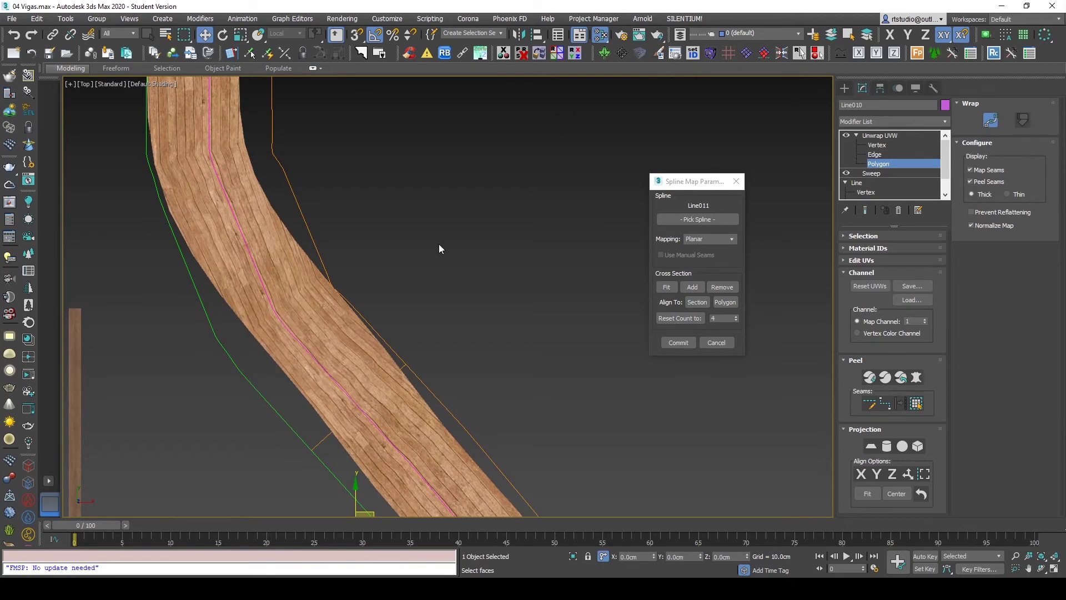
pyautogui.scroll(-5, 439, 249)
pyautogui.scroll(5, 443, 341)
pyautogui.scroll(-5, 505, 331)
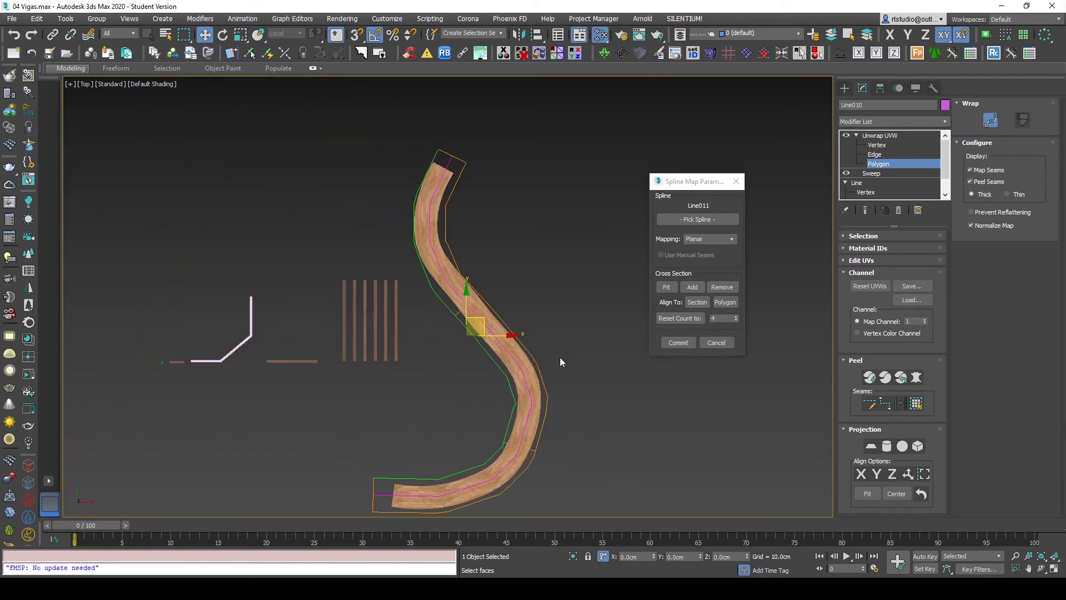
# Step: Delete the Unwrap UVW modifier from the walkway sweep
pyautogui.click(898, 211)
pyautogui.moveTo(594, 258); pyautogui.dragTo(611, 232, button='middle')
pyautogui.press('F3')
pyautogui.moveTo(531, 320); pyautogui.dragTo(522, 309, button='middle')
pyautogui.press('F3')
pyautogui.scroll(2, 534, 309)
pyautogui.scroll(-2, 543, 315)
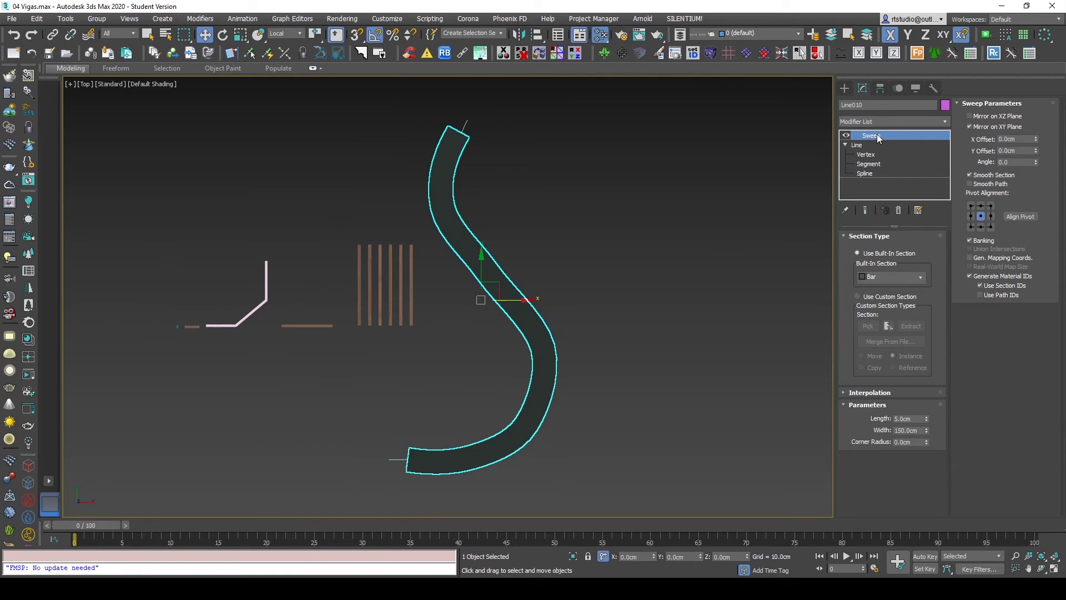
# Step: Enable Gen. Mapping Coords. on the sweep so the planks follow the curve
pyautogui.click(1005, 258)
pyautogui.scroll(3, 468, 165)
pyautogui.scroll(2, 468, 110)
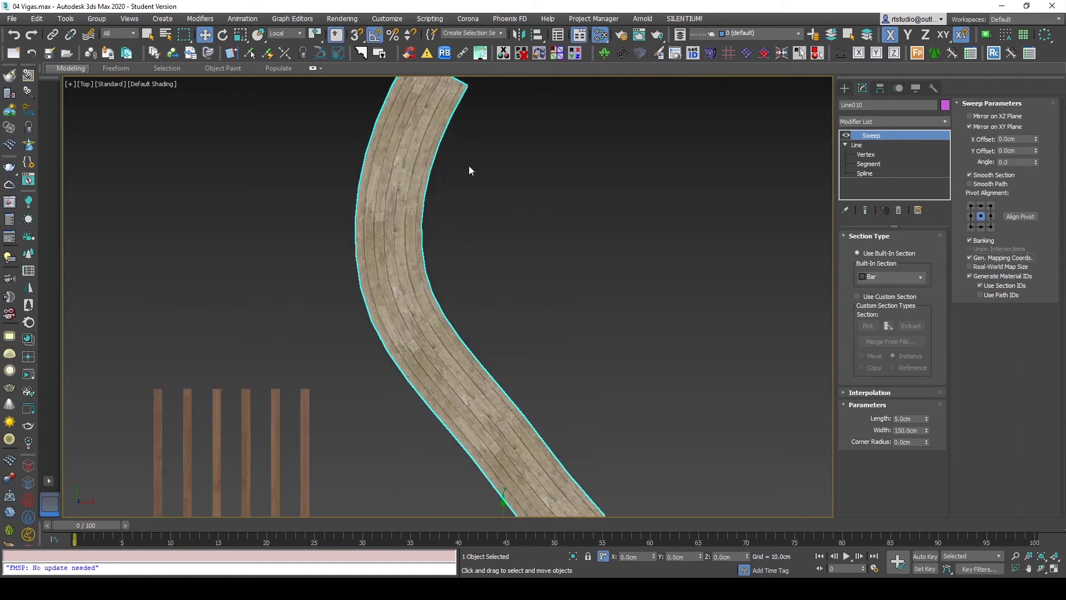
pyautogui.scroll(-5, 777, 206)
pyautogui.scroll(-1, 661, 272)
pyautogui.scroll(-1, 638, 244)
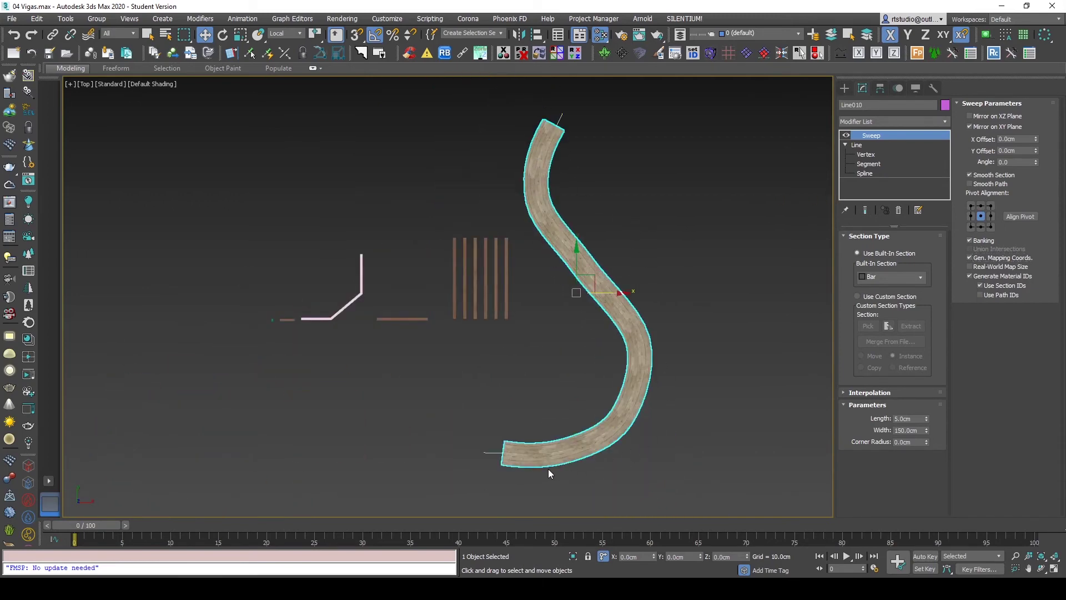
pyautogui.scroll(3, 566, 469)
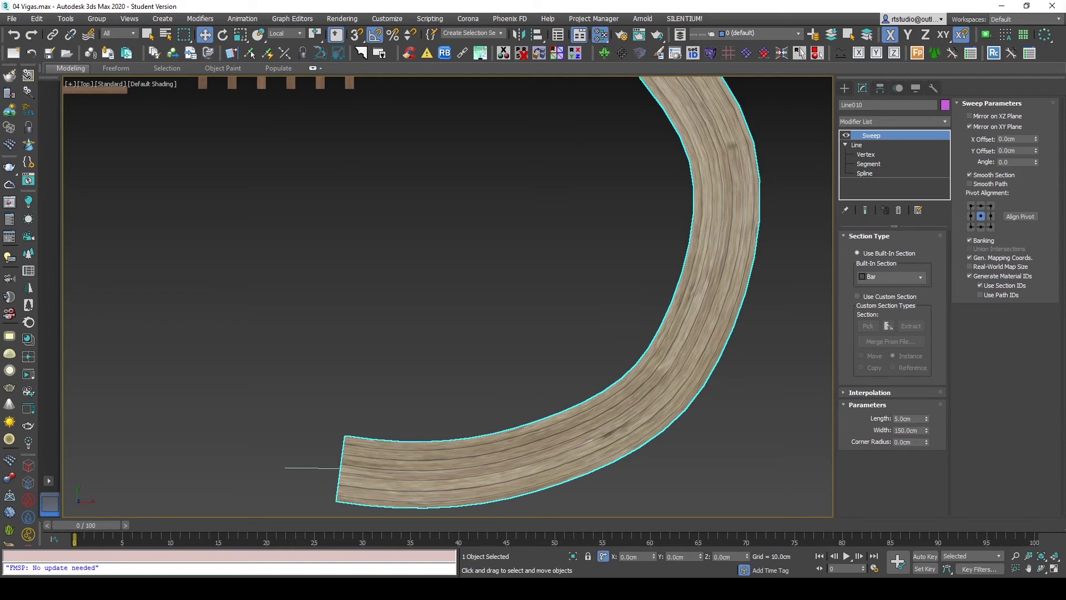
pyautogui.scroll(-5, 611, 277)
pyautogui.scroll(2, 679, 262)
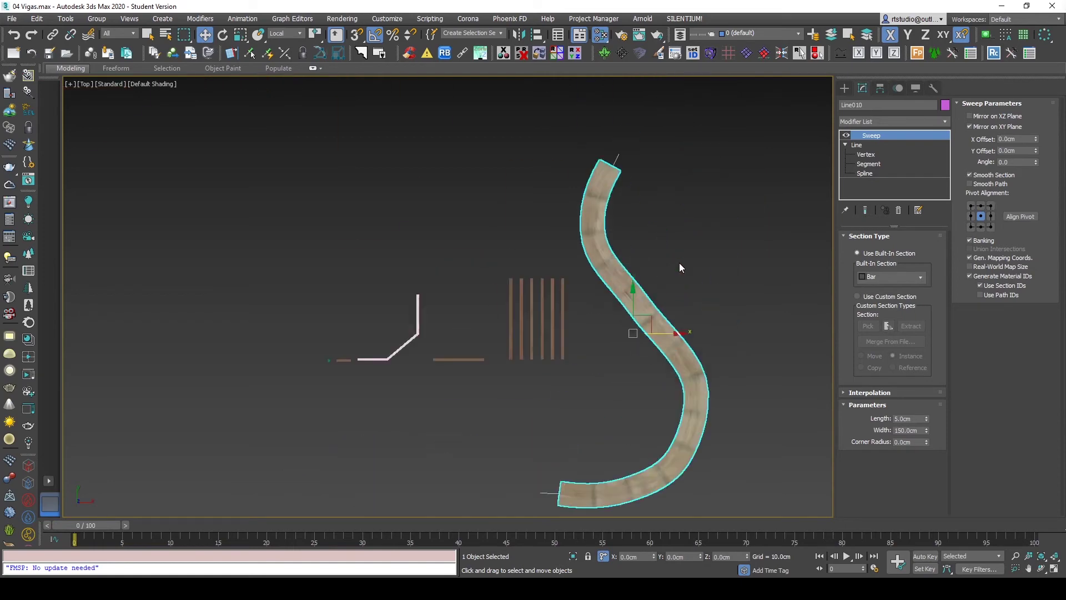
pyautogui.moveTo(678, 262); pyautogui.dragTo(614, 225, button='middle')
pyautogui.scroll(-2, 581, 138)
pyautogui.moveTo(580, 156); pyautogui.dragTo(588, 181, button='middle')
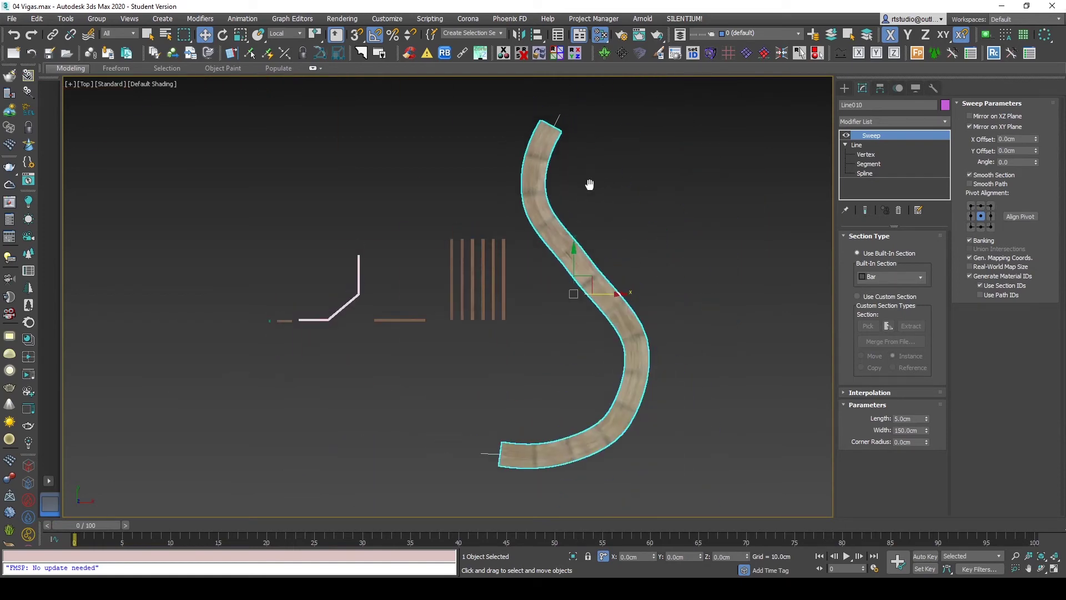
pyautogui.moveTo(619, 219); pyautogui.dragTo(593, 220, button='middle')
# Step: Isolate the walkway and edit the wood map's vertical tiling in the Slate Material Editor
pyautogui.hotkey('alt', 'q')
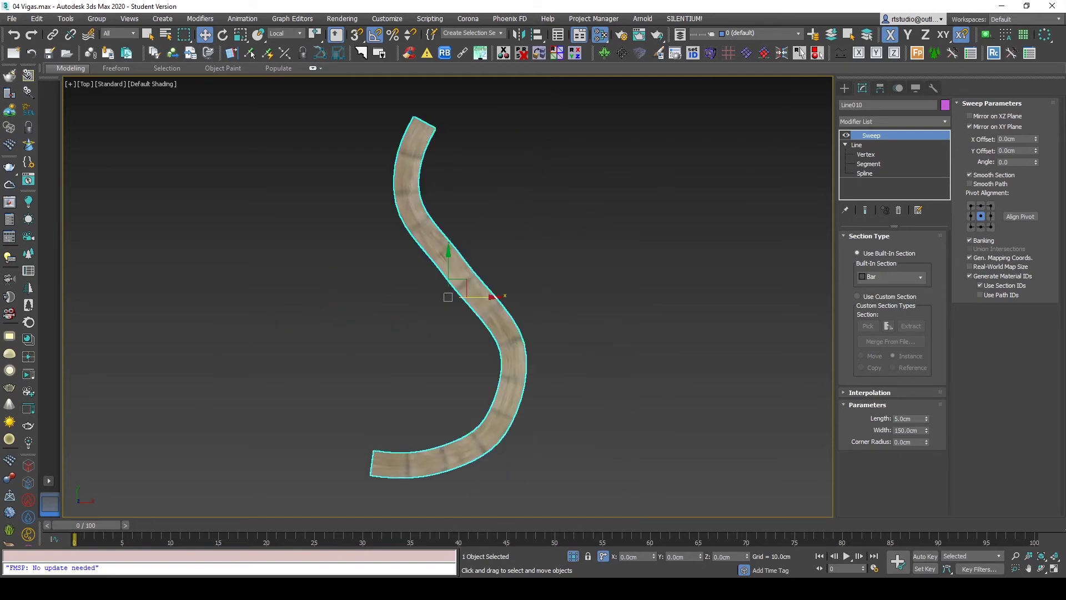
pyautogui.press('m')
pyautogui.moveTo(371, 257); pyautogui.dragTo(124, 243, button='middle')
pyautogui.click(893, 281)
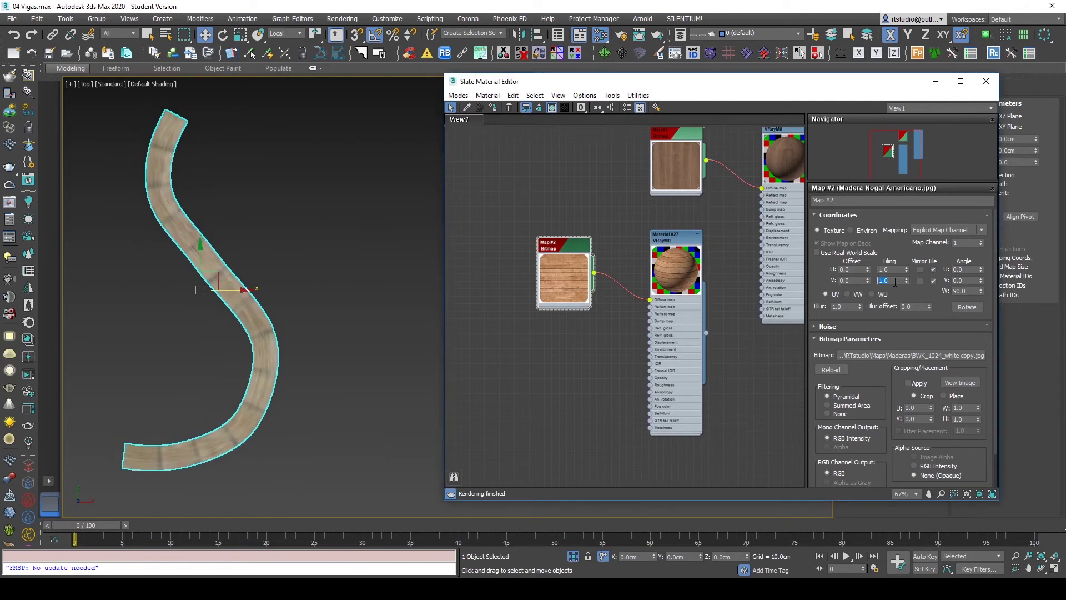
pyautogui.press('Return')
pyautogui.hotkey('shift', 'Tab')
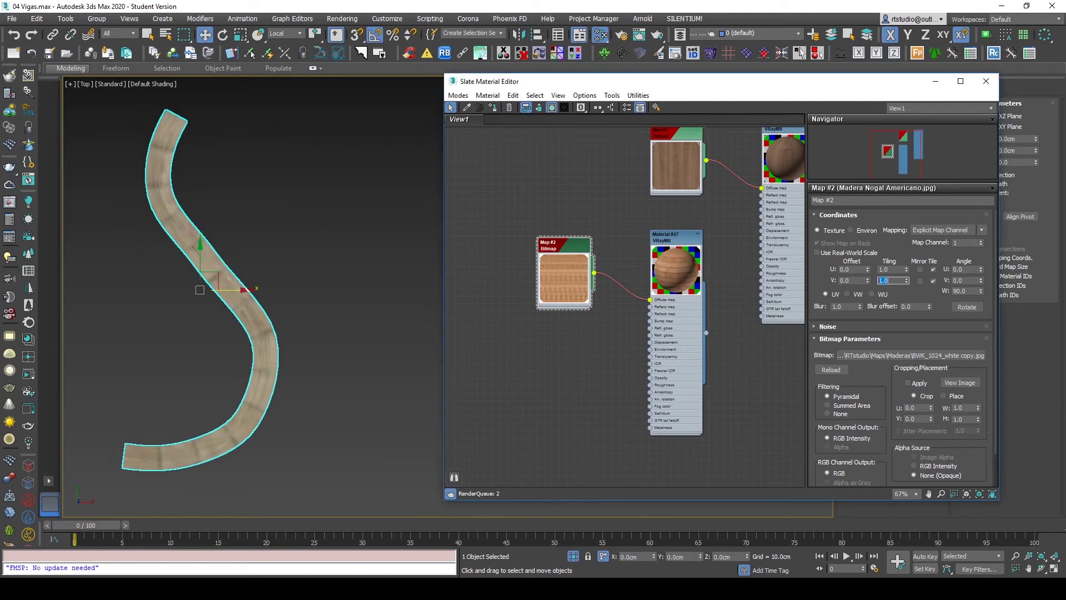
pyautogui.write('10')
pyautogui.press('Return')
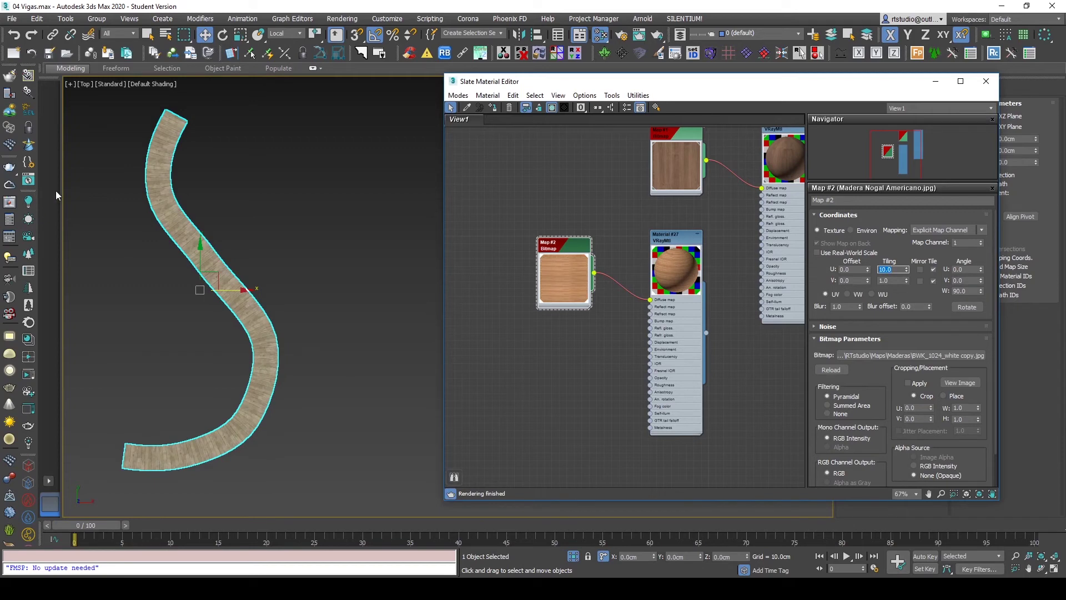
pyautogui.scroll(5, 199, 289)
pyautogui.scroll(2, 333, 211)
pyautogui.scroll(-5, 274, 171)
pyautogui.scroll(3, 361, 444)
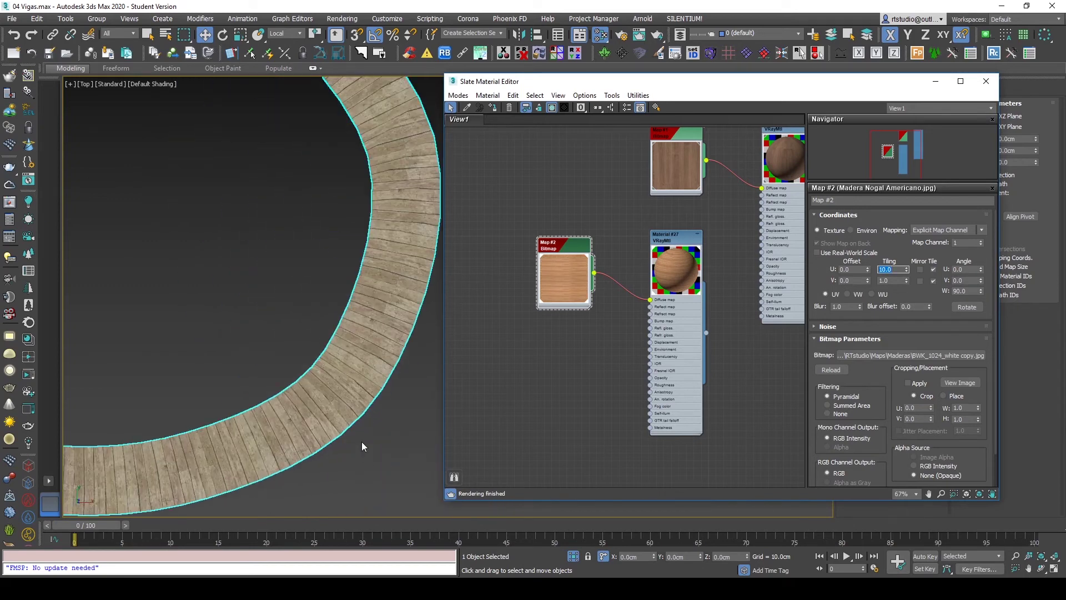
pyautogui.scroll(-3, 358, 432)
pyautogui.write('1')
pyautogui.press('Return')
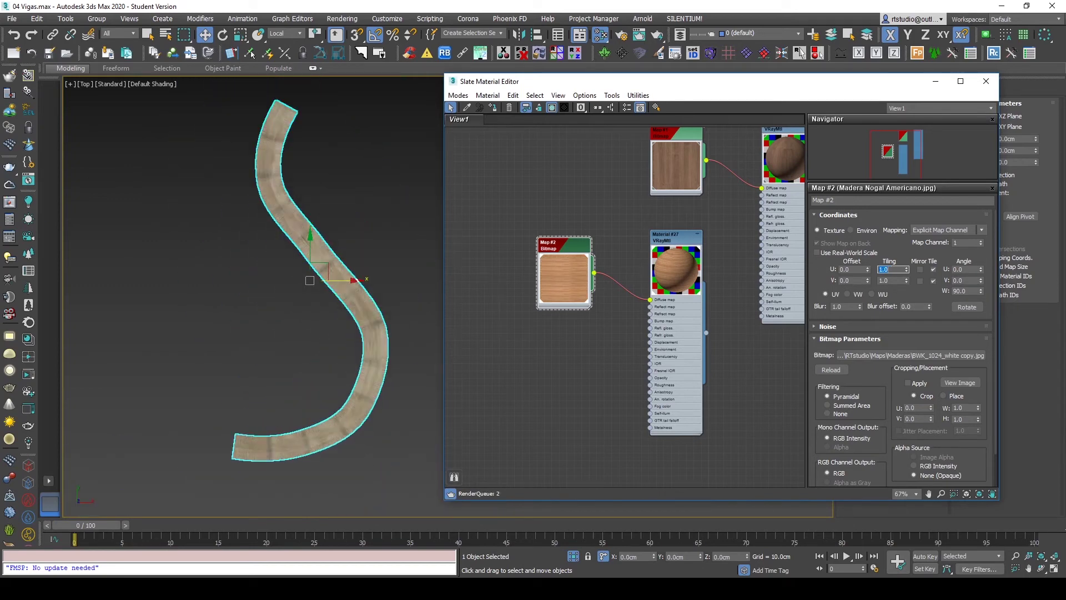
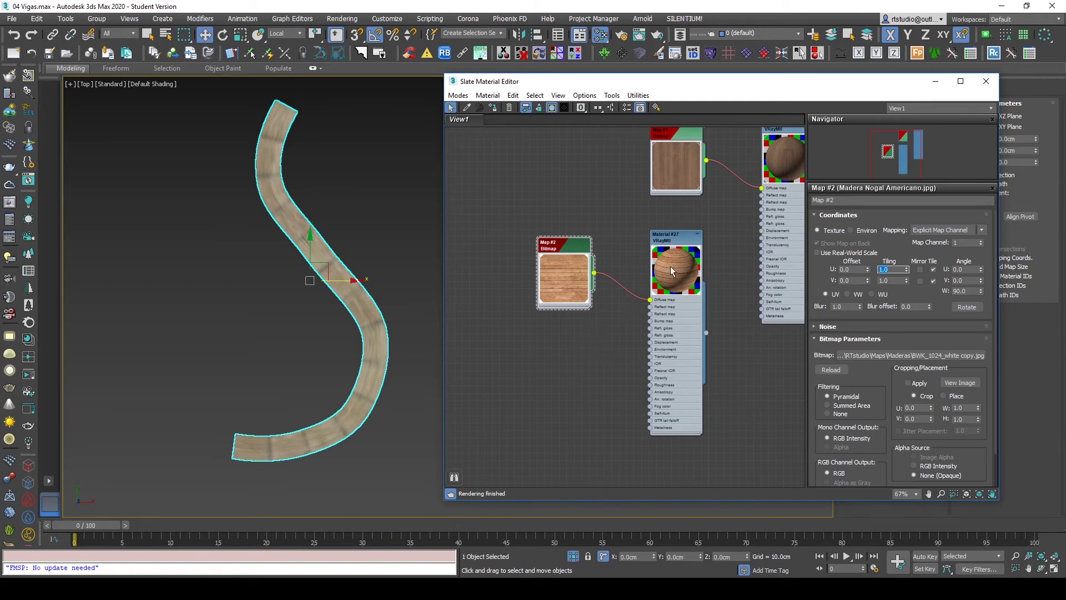
# Step: Collapse and reposition the Map #2 wood bitmap node, then close the Slate Material Editor
pyautogui.doubleClick(566, 287)
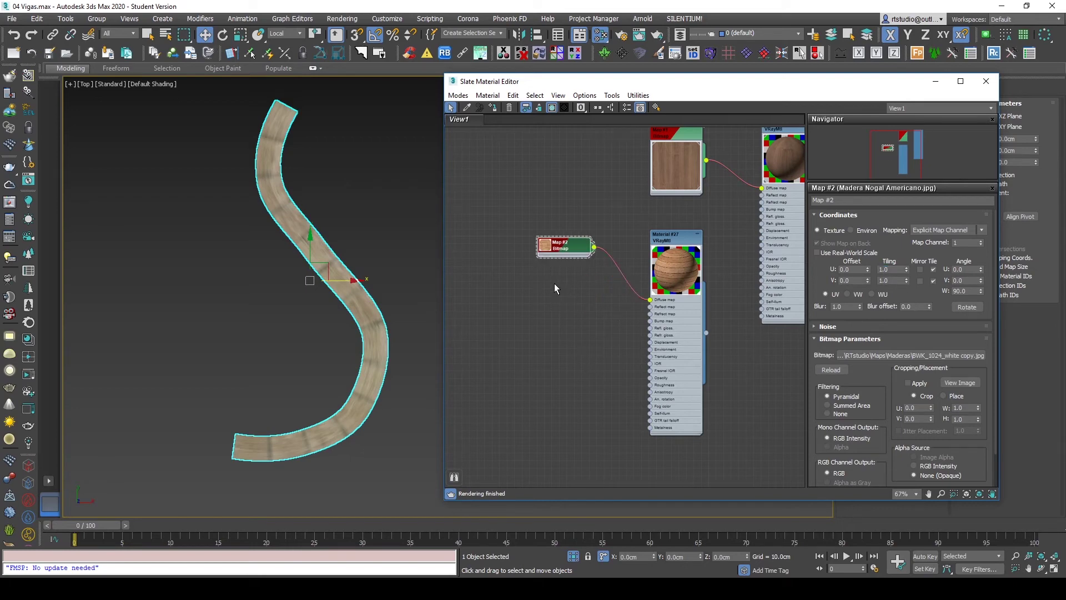
pyautogui.moveTo(570, 254); pyautogui.dragTo(585, 269)
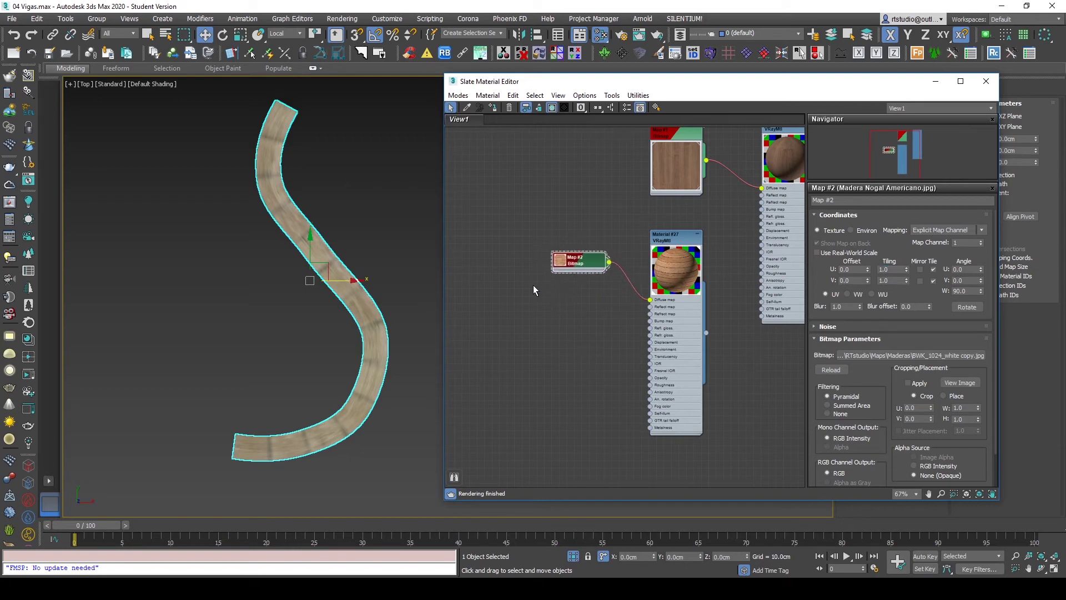
pyautogui.rightClick(516, 260)
pyautogui.moveTo(551, 291)
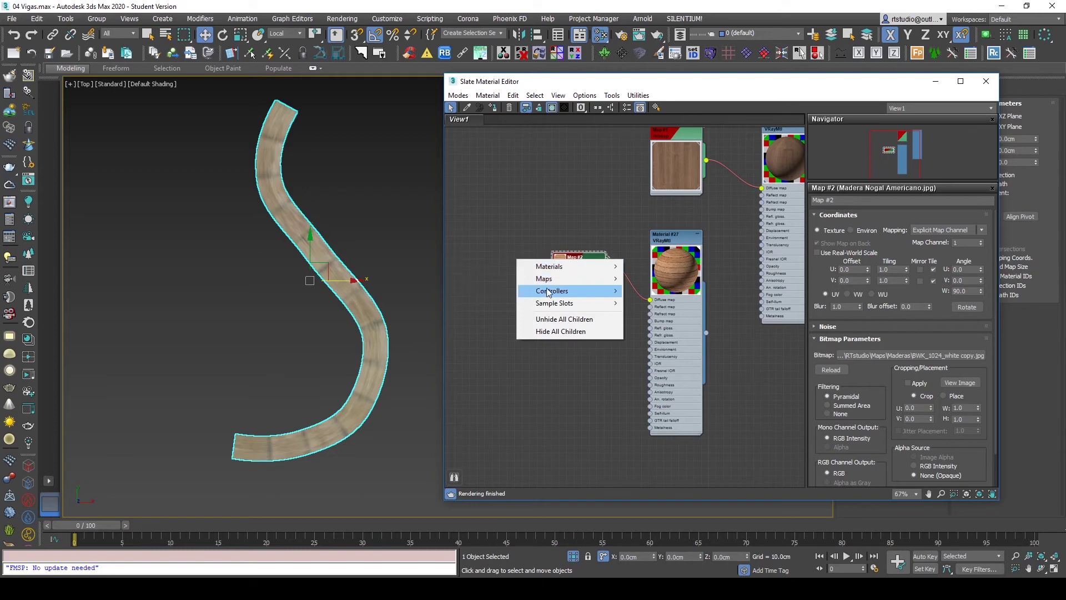
pyautogui.click(508, 244)
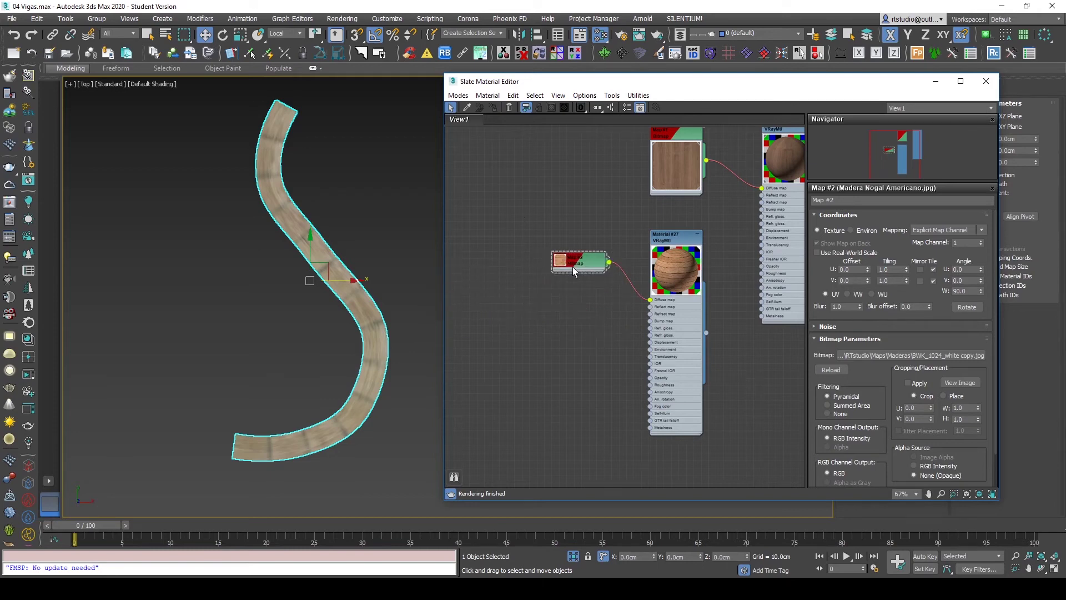
pyautogui.click(986, 81)
# Step: Add a UVW Xform modifier to the sweep and set V Tile to 10
pyautogui.moveTo(428, 238); pyautogui.dragTo(488, 254, button='middle')
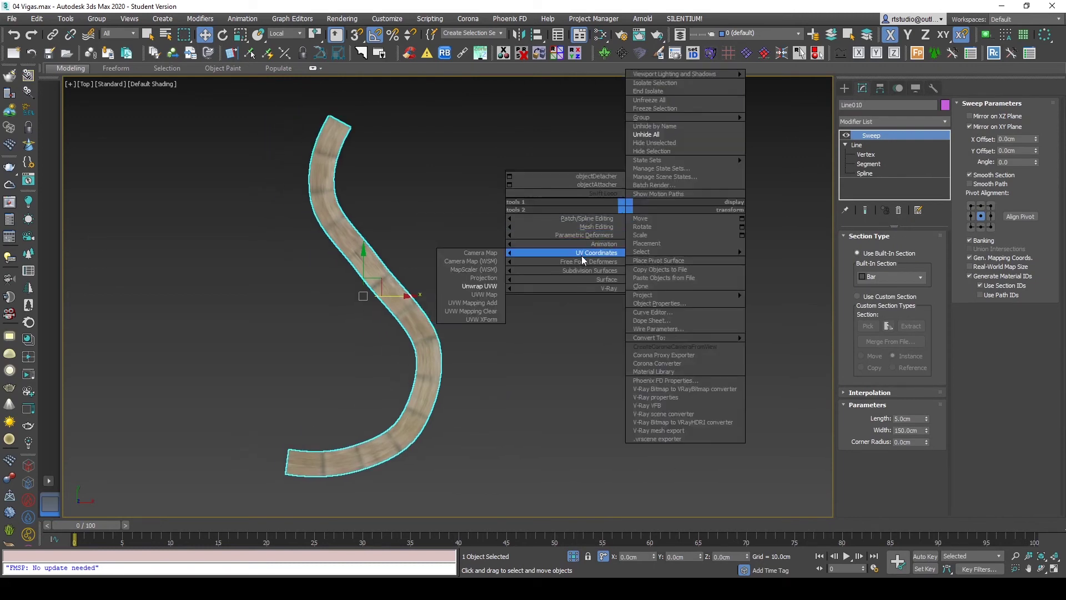
pyautogui.moveTo(566, 252)
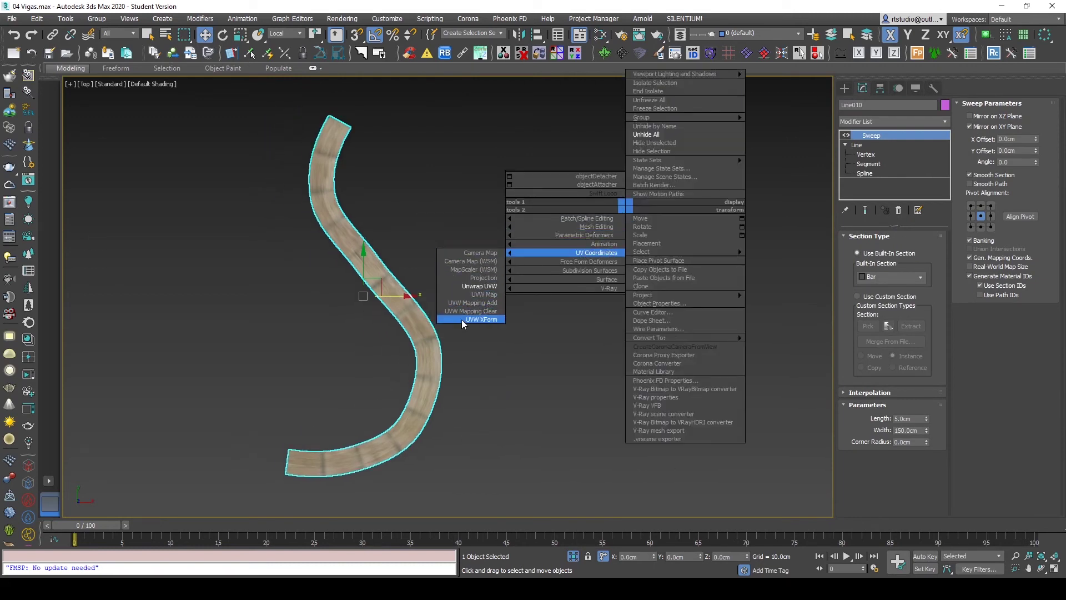
pyautogui.click(479, 320)
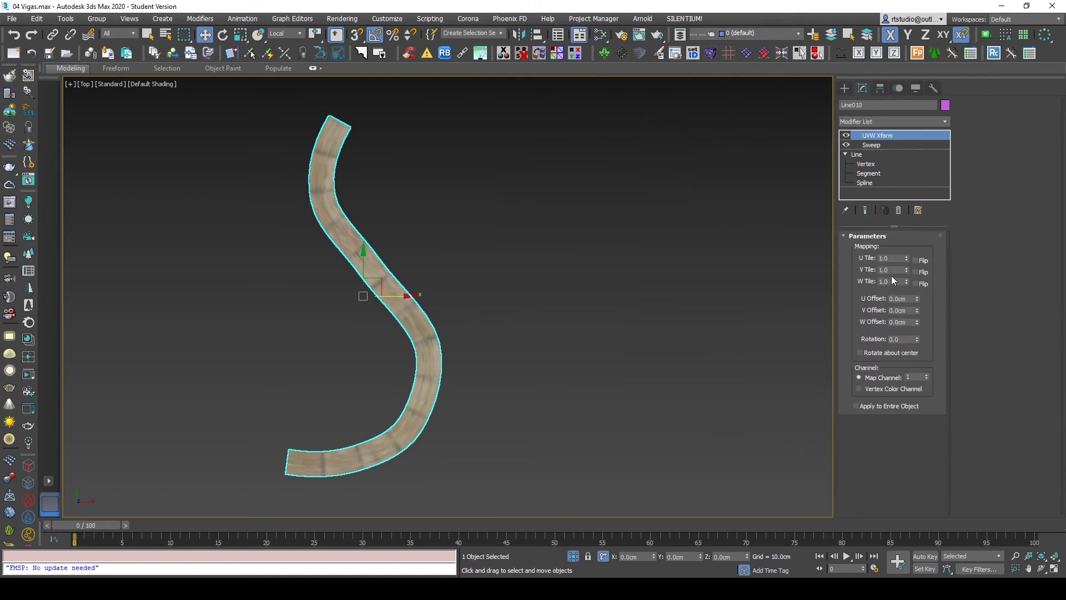
pyautogui.moveTo(663, 285); pyautogui.dragTo(697, 290, button='middle')
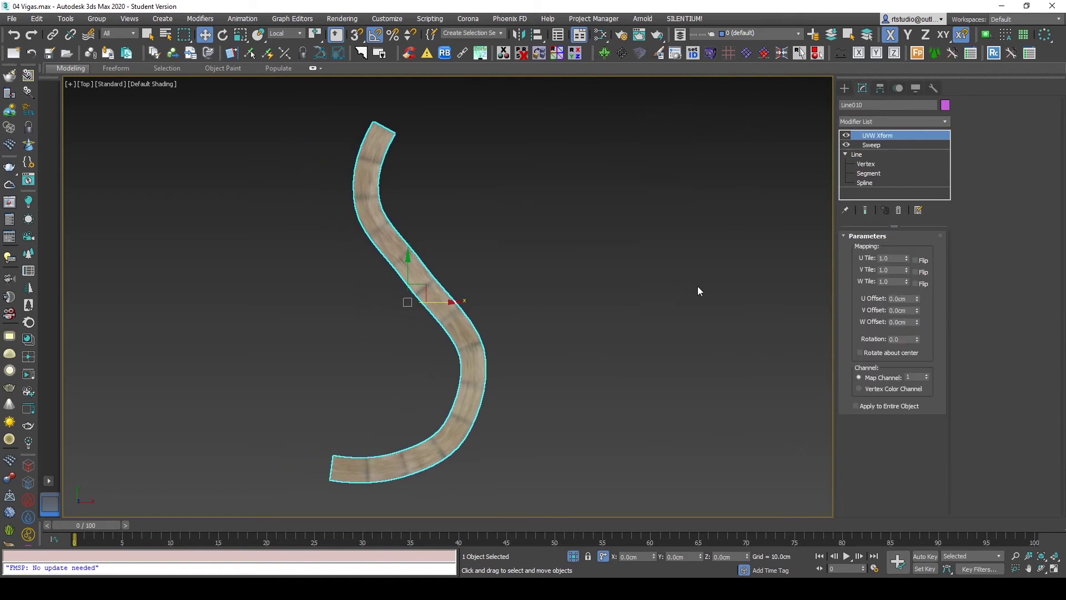
pyautogui.click(892, 270)
pyautogui.write('10')
pyautogui.press('Return')
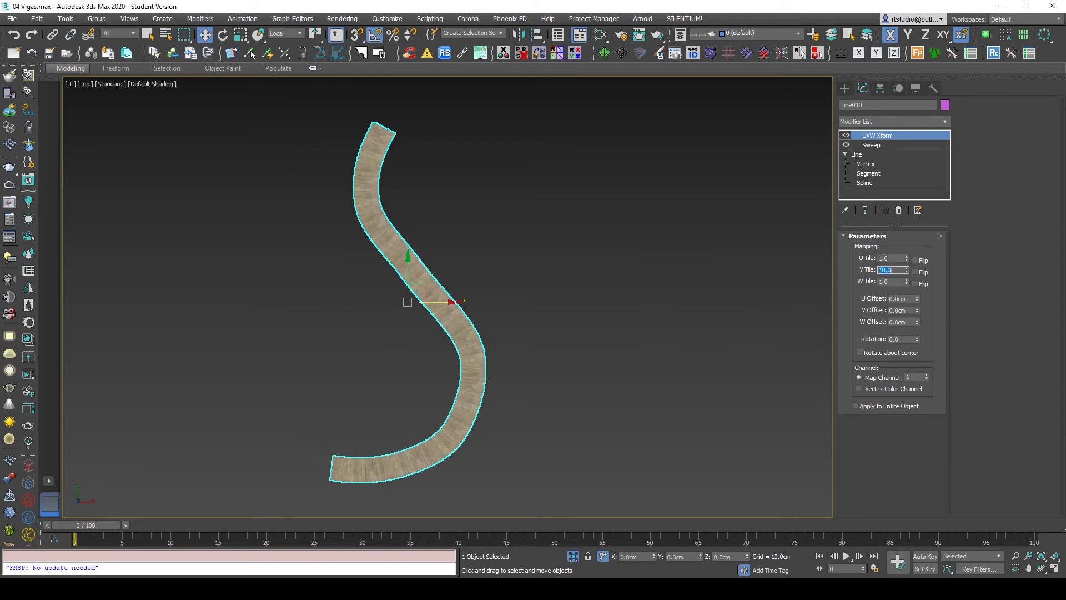
pyautogui.keyDown('alt'); pyautogui.moveTo(390, 383); pyautogui.dragTo(493, 310, button='middle'); pyautogui.keyUp('alt')
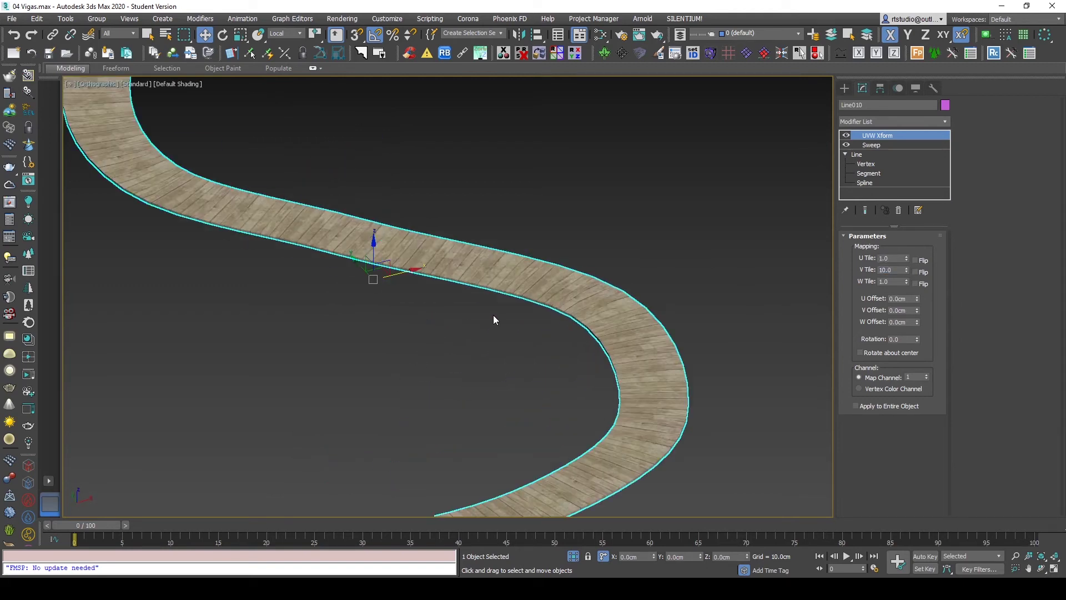
# Step: Briefly reopen the material editor, then orbit and zoom to inspect the tiled planks
pyautogui.press('m')
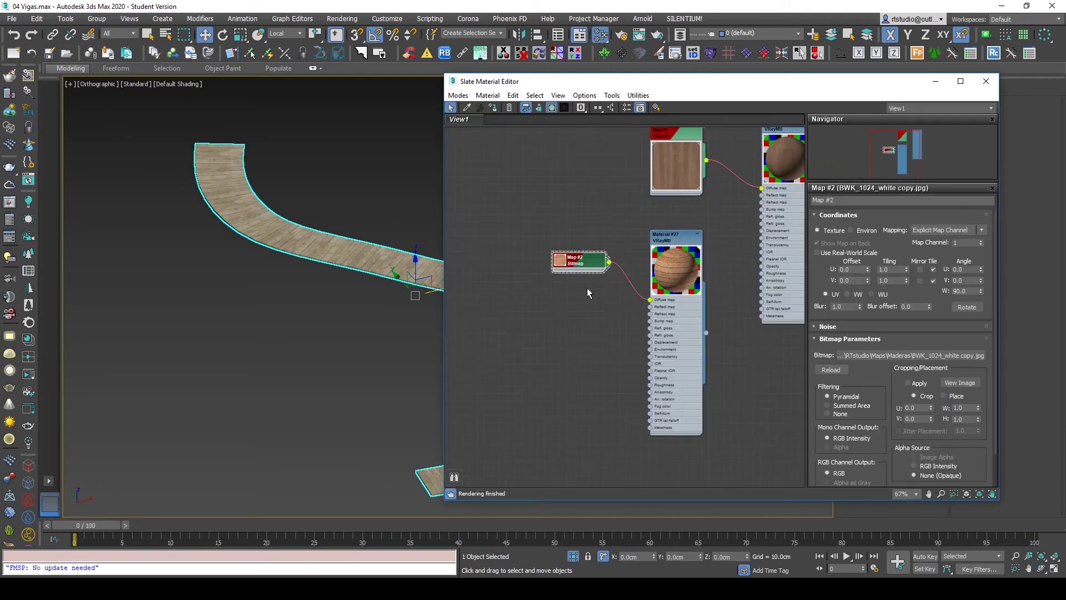
pyautogui.click(986, 81)
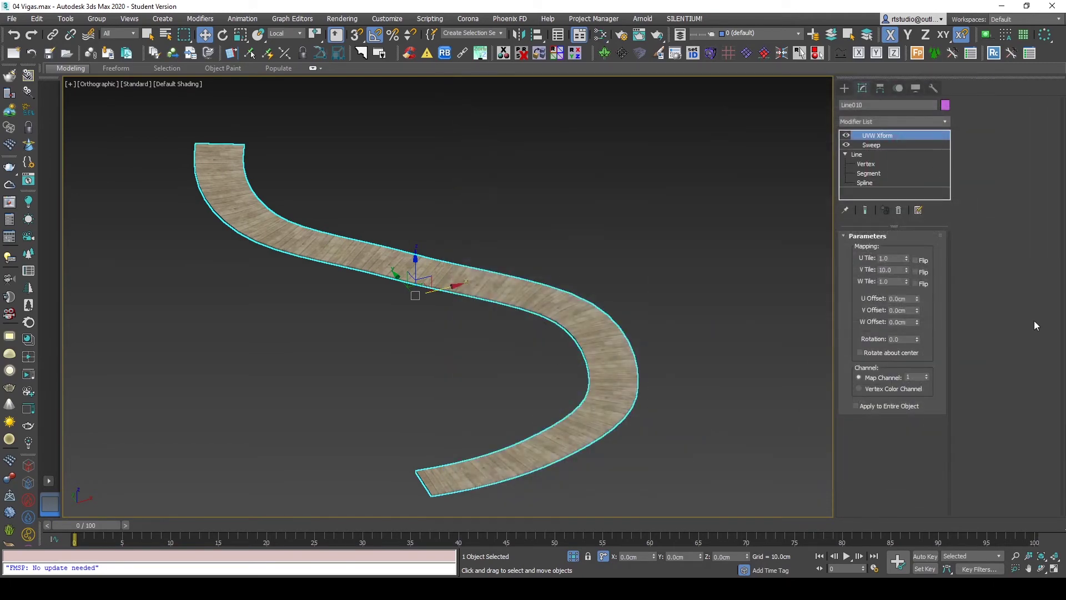
pyautogui.keyDown('alt'); pyautogui.moveTo(638, 311); pyautogui.dragTo(618, 331, button='middle'); pyautogui.keyUp('alt')
pyautogui.scroll(5, 385, 300)
pyautogui.scroll(5, 451, 286)
pyautogui.scroll(-10, 452, 285)
pyautogui.moveTo(508, 341)
pyautogui.keyDown('alt'); pyautogui.mouseDown(button='middle')
pyautogui.moveTo(562, 362)
pyautogui.moveTo(650, 369)
pyautogui.moveTo(749, 333)
pyautogui.mouseUp(button='middle'); pyautogui.keyUp('alt')
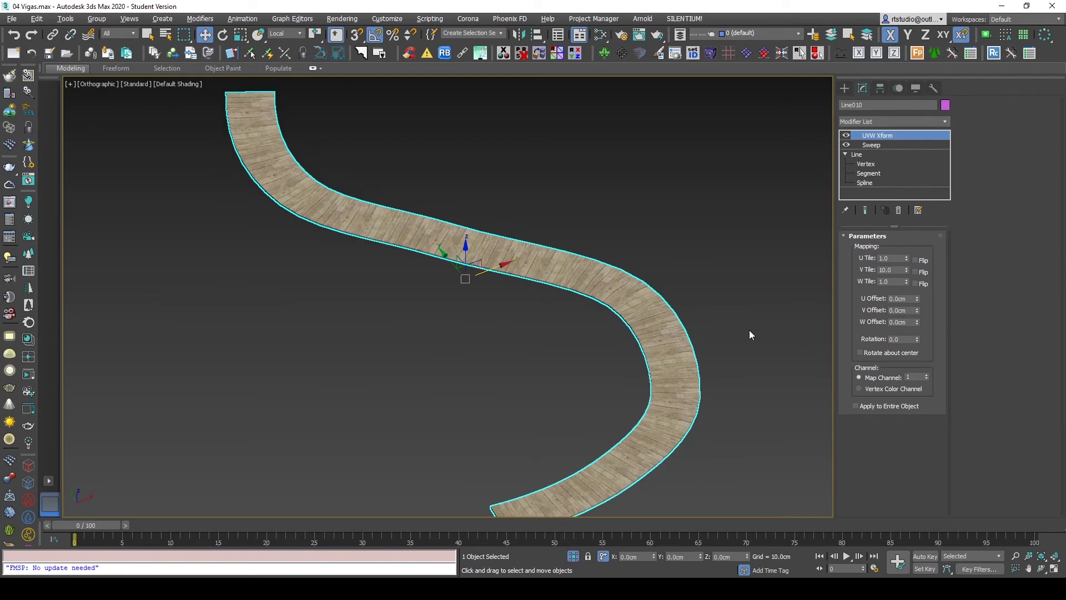
# Step: Try adjusting the UVW Xform U Offset and Rotation, then reset both to 0
pyautogui.moveTo(916, 298); pyautogui.dragTo(908, 300)
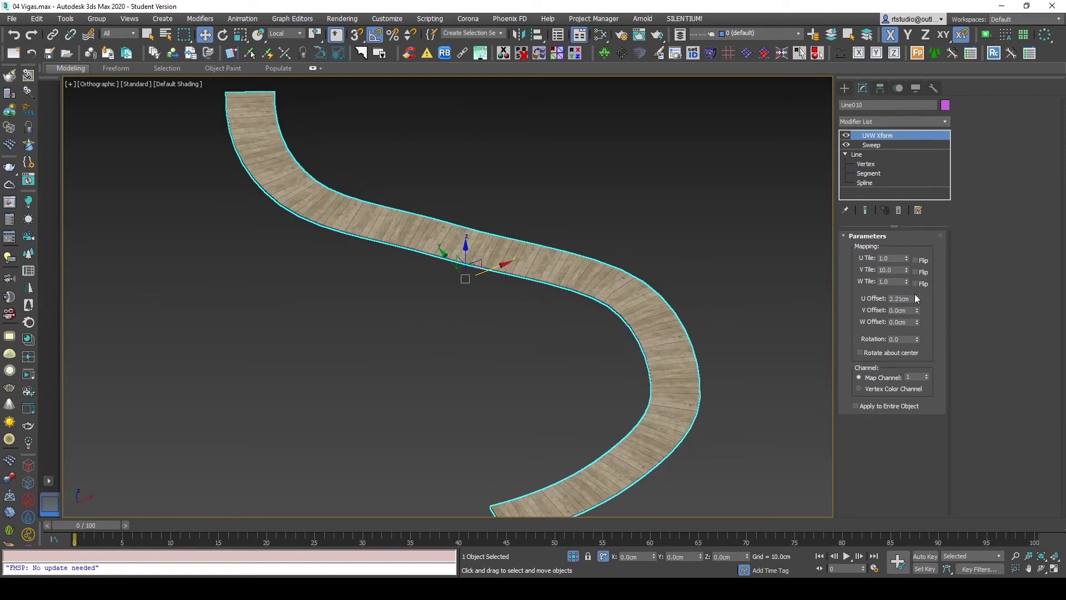
pyautogui.write('0')
pyautogui.press('Return')
pyautogui.moveTo(916, 339); pyautogui.dragTo(918, 312)
pyautogui.write('0')
pyautogui.press('Return')
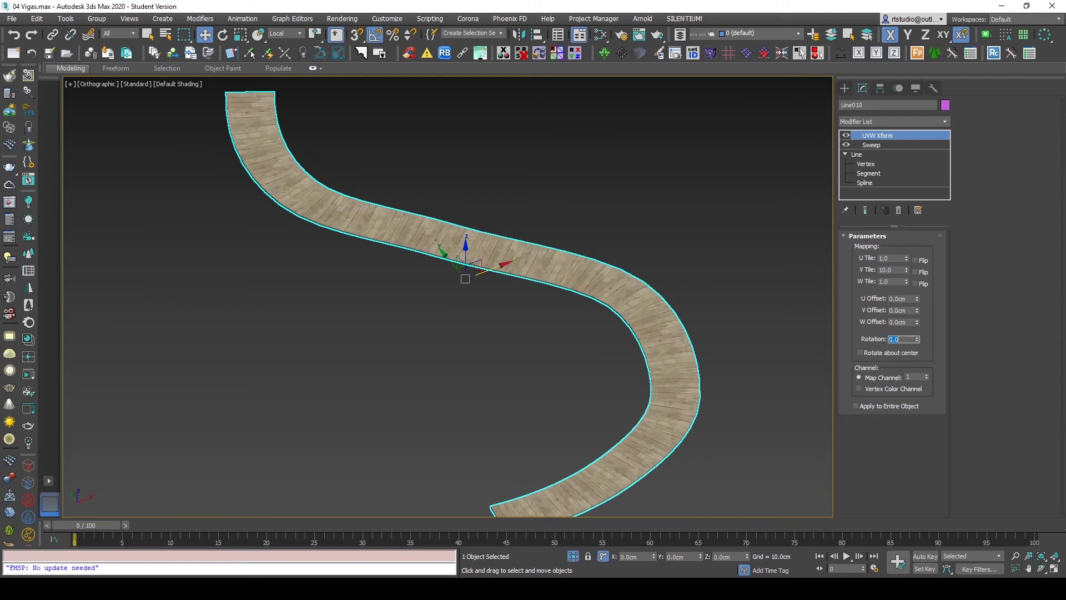
pyautogui.moveTo(568, 333); pyautogui.dragTo(562, 320, button='middle')
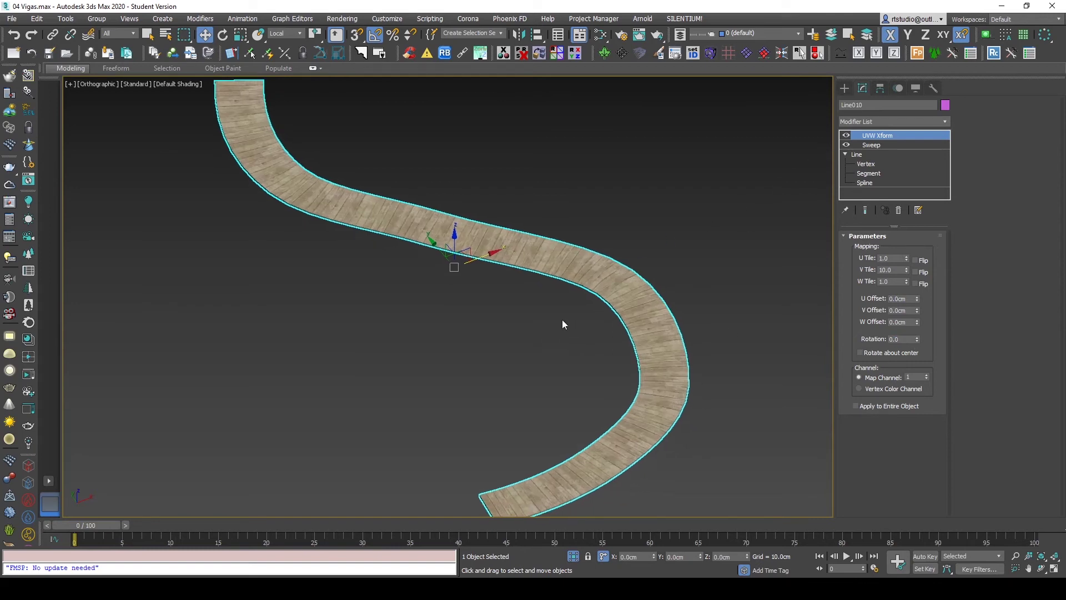
# Step: Disable the Sweep and make the spline a renderable rectangular ribbon with mapping coordinates
pyautogui.click(846, 145)
pyautogui.click(866, 164)
pyautogui.click(872, 250)
pyautogui.press('1')
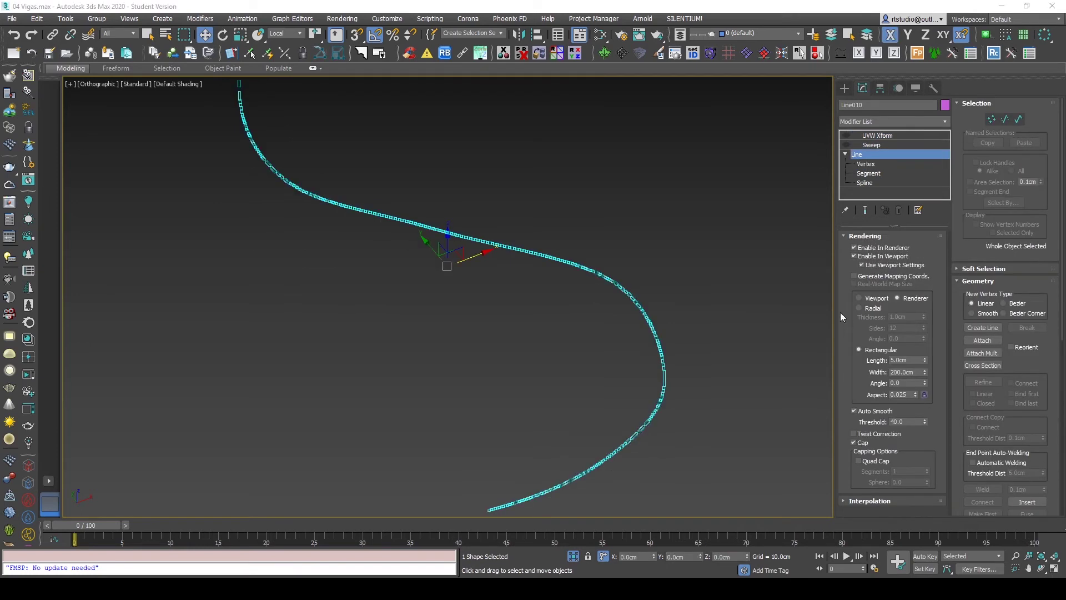
pyautogui.click(864, 264)
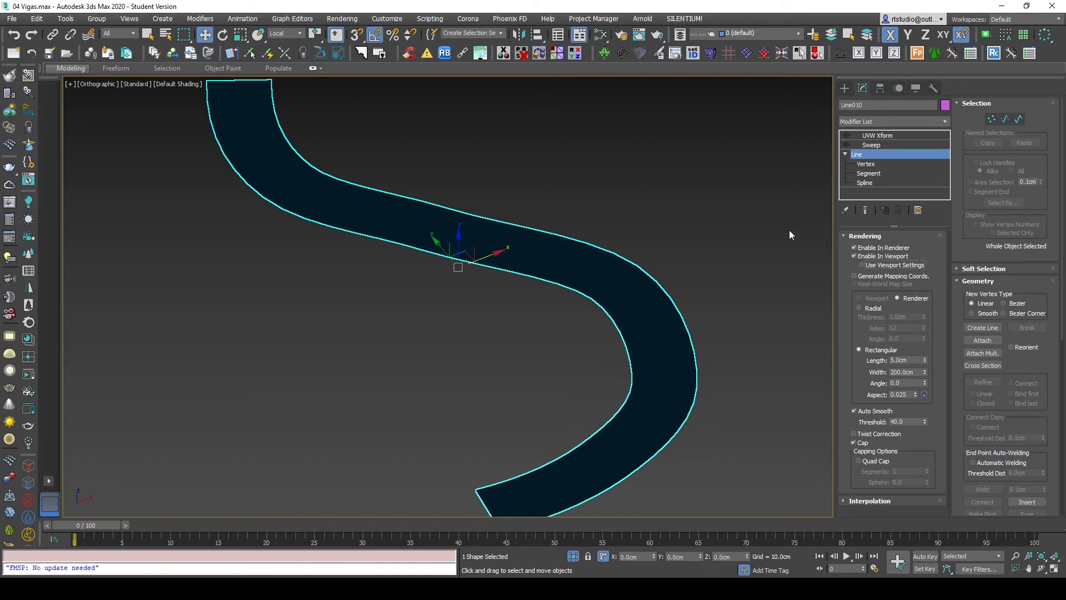
pyautogui.click(877, 277)
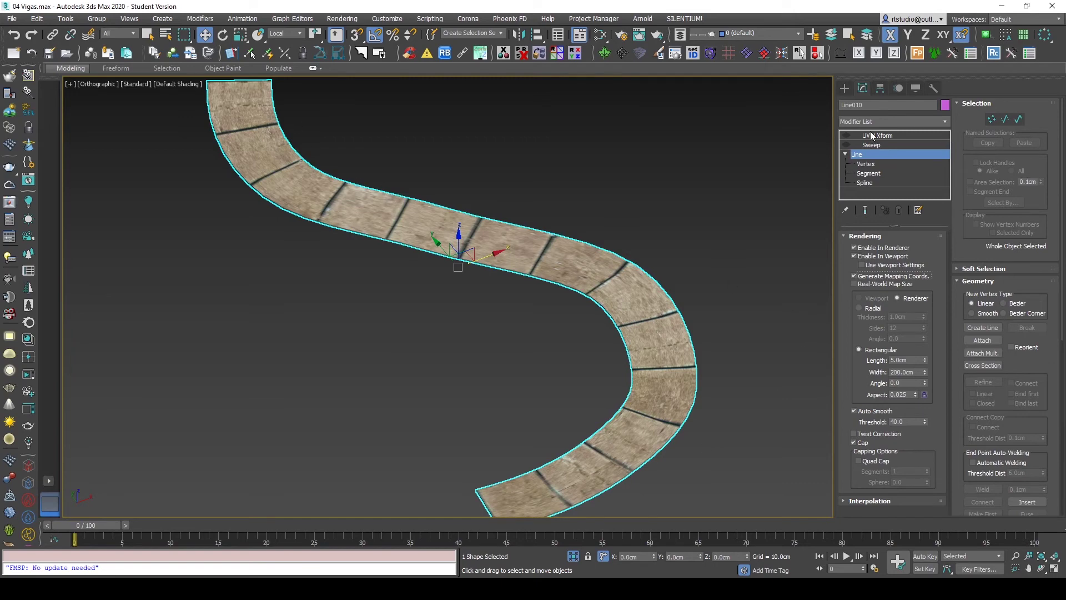
# Step: Re-enable the UVW Xform on the ribbon and inspect its wood tiling
pyautogui.click(846, 136)
pyautogui.click(893, 135)
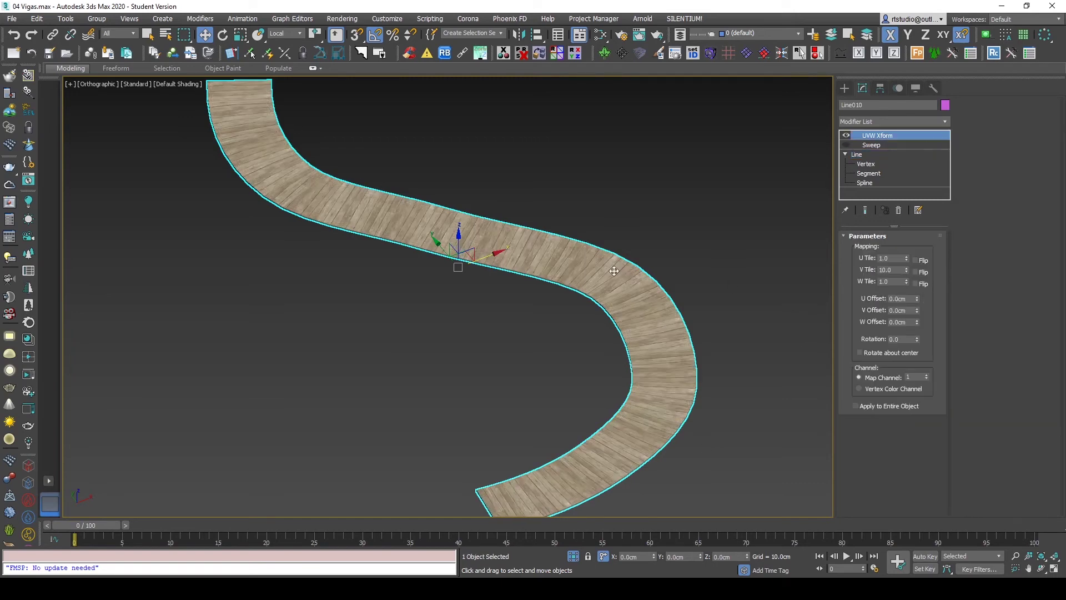
pyautogui.scroll(-2, 669, 345)
pyautogui.scroll(2, 601, 341)
pyautogui.scroll(-2, 602, 339)
pyautogui.moveTo(603, 339); pyautogui.dragTo(597, 358, button='middle')
pyautogui.scroll(5, 630, 324)
pyautogui.scroll(-3, 630, 324)
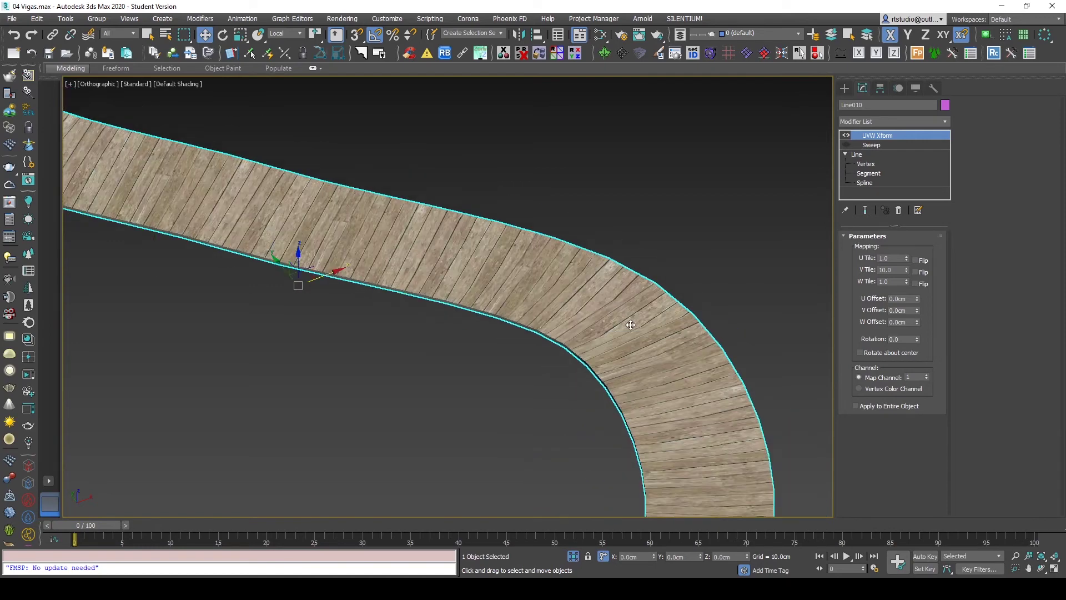
# Step: Inspect the whole S-shaped ribbon from the Top view in wireframe and shaded modes
pyautogui.press('t')
pyautogui.press('z')
pyautogui.scroll(2, 531, 397)
pyautogui.scroll(1, 422, 465)
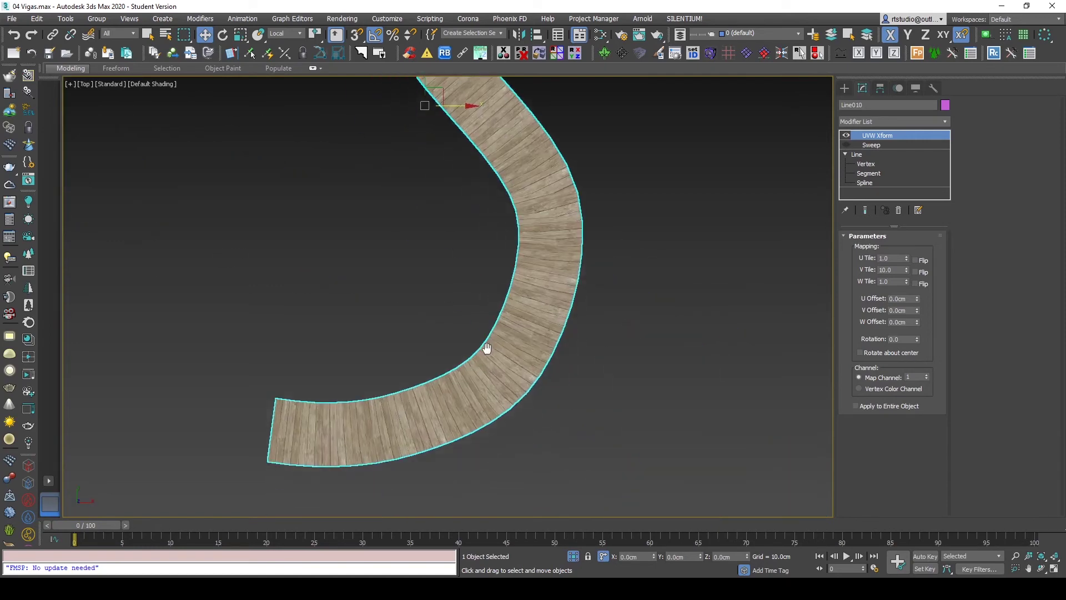
pyautogui.scroll(4, 485, 352)
pyautogui.press('F3')
pyautogui.scroll(-5, 555, 248)
pyautogui.scroll(-2, 531, 352)
pyautogui.scroll(-1, 519, 374)
pyautogui.press('F3')
pyautogui.scroll(4, 522, 405)
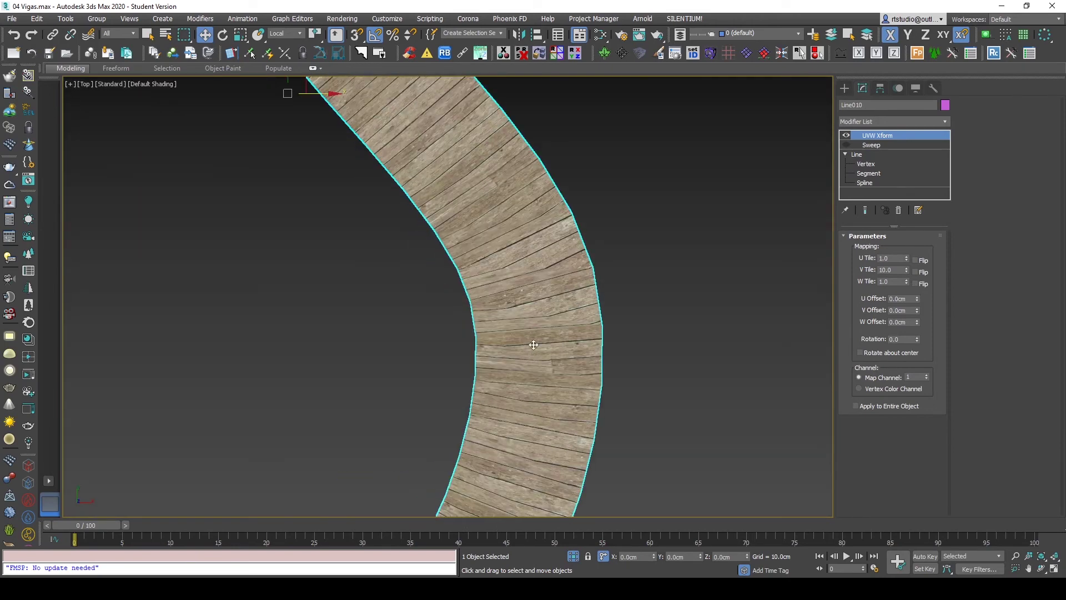
# Step: Turn off viewport ribbon rendering, re-enable the Sweep, and set Interpolation to Adaptive
pyautogui.click(876, 154)
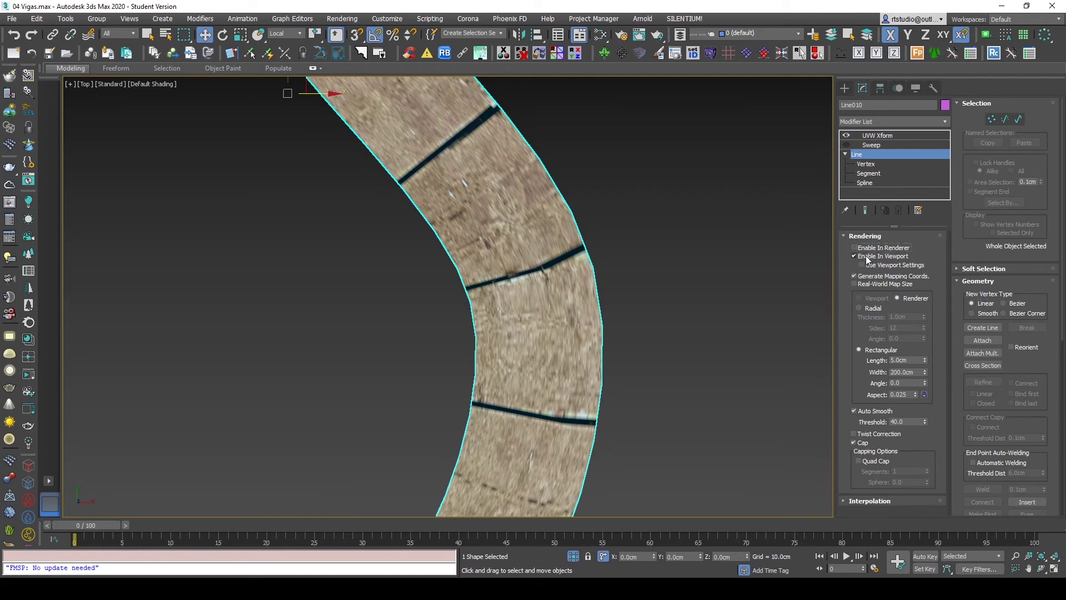
pyautogui.click(864, 255)
pyautogui.click(869, 145)
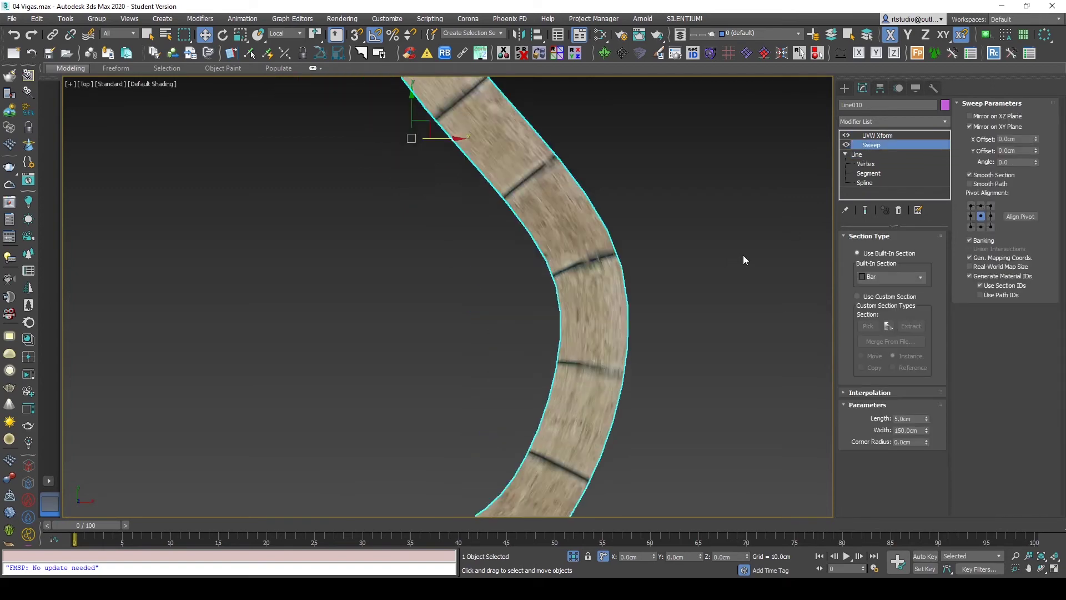
pyautogui.scroll(-2, 745, 259)
pyautogui.click(860, 154)
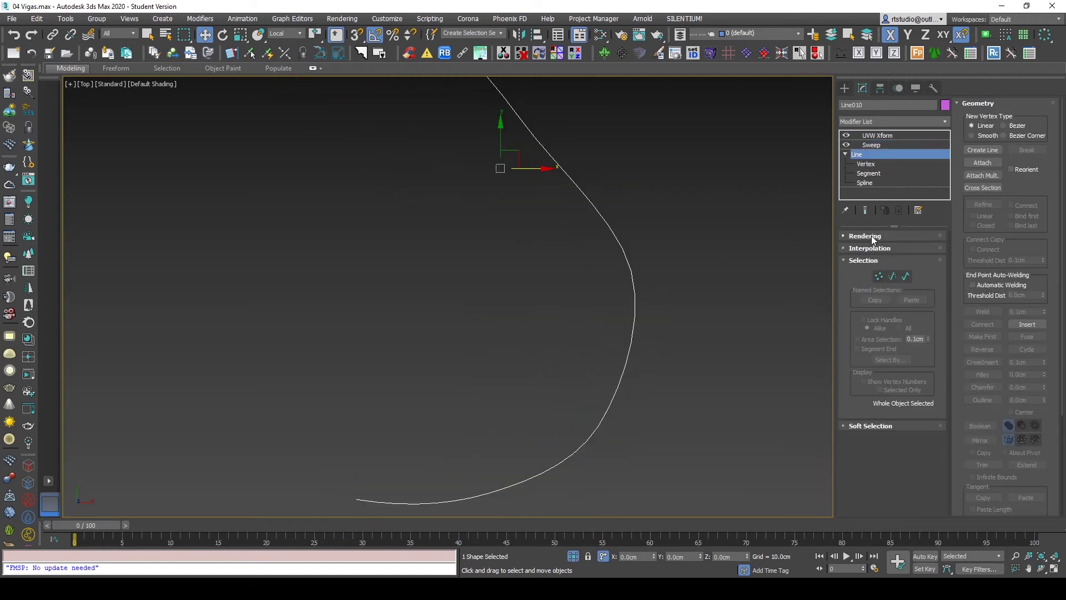
pyautogui.click(863, 426)
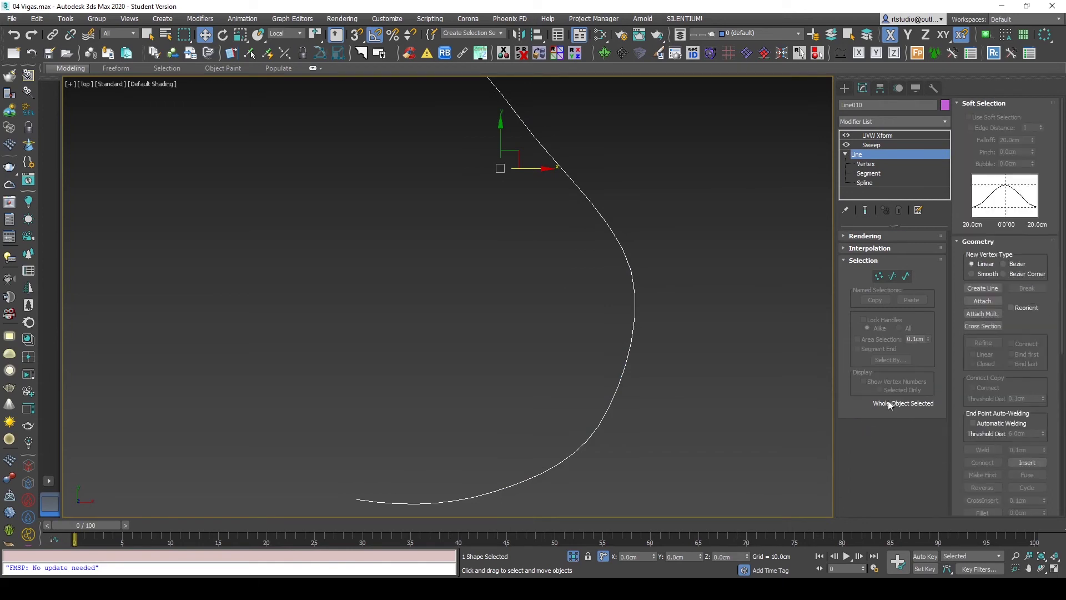
pyautogui.click(990, 103)
pyautogui.click(877, 250)
pyautogui.click(883, 280)
# Step: Review the restored swept planks and their UVW Xform settings
pyautogui.click(884, 143)
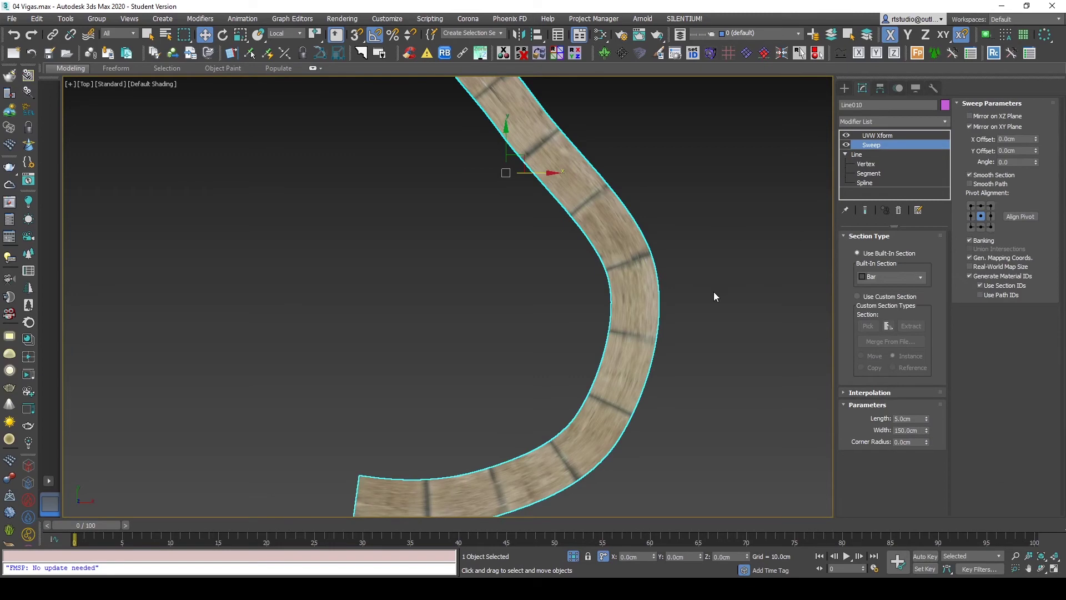
pyautogui.click(891, 136)
pyautogui.scroll(5, 661, 314)
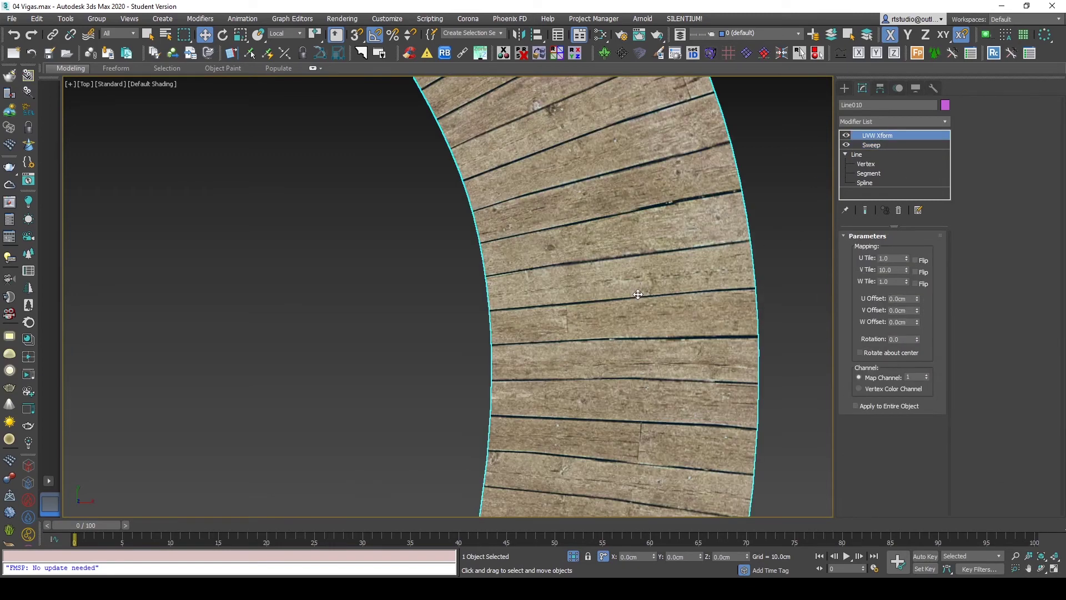
pyautogui.scroll(-5, 639, 284)
pyautogui.scroll(-3, 661, 245)
pyautogui.scroll(-1, 564, 326)
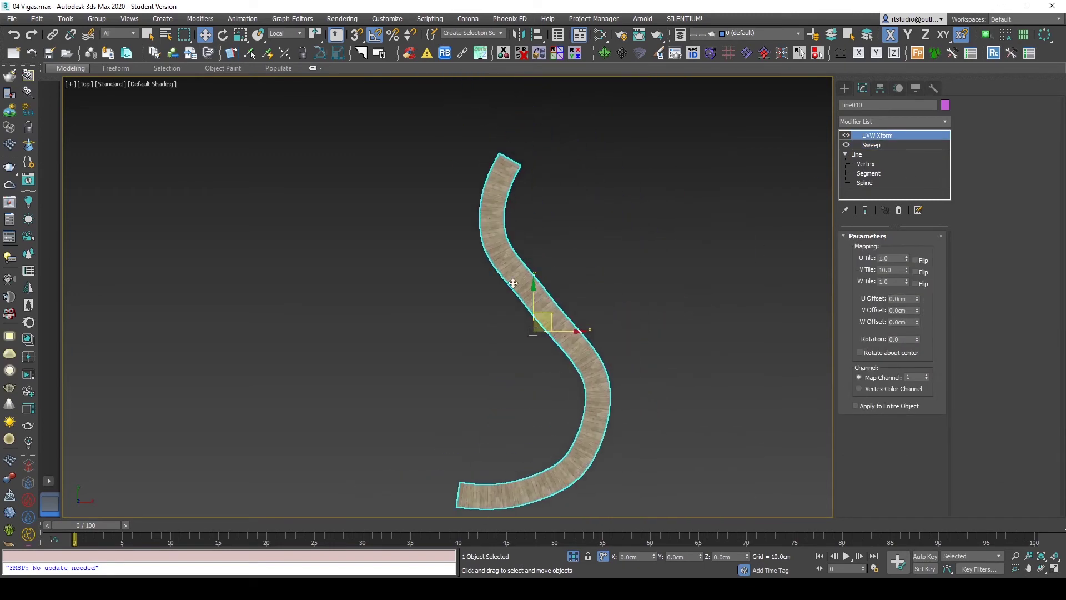
pyautogui.scroll(4, 543, 231)
pyautogui.scroll(-2, 549, 241)
# Step: Orbit around the wooden ribbon and deselect it
pyautogui.moveTo(549, 242)
pyautogui.keyDown('alt'); pyautogui.mouseDown(button='middle')
pyautogui.moveTo(699, 274)
pyautogui.moveTo(706, 262)
pyautogui.moveTo(618, 280)
pyautogui.mouseUp(button='middle'); pyautogui.keyUp('alt')
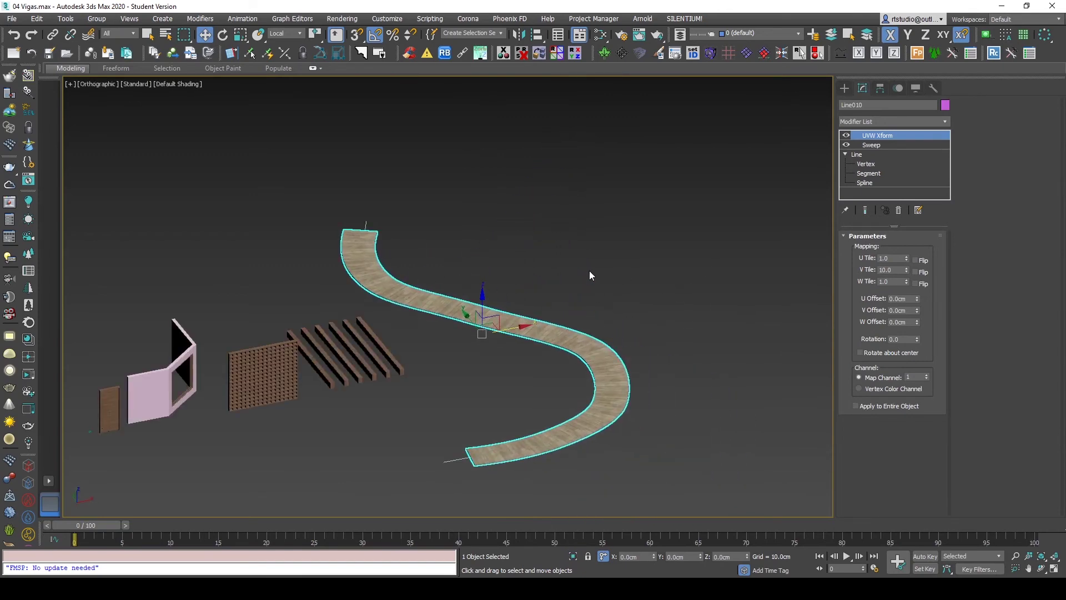
pyautogui.moveTo(530, 468)
pyautogui.keyDown('alt'); pyautogui.mouseDown(button='middle')
pyautogui.moveTo(614, 427)
pyautogui.moveTo(590, 319)
pyautogui.mouseUp(button='middle'); pyautogui.keyUp('alt')
pyautogui.click(614, 426)
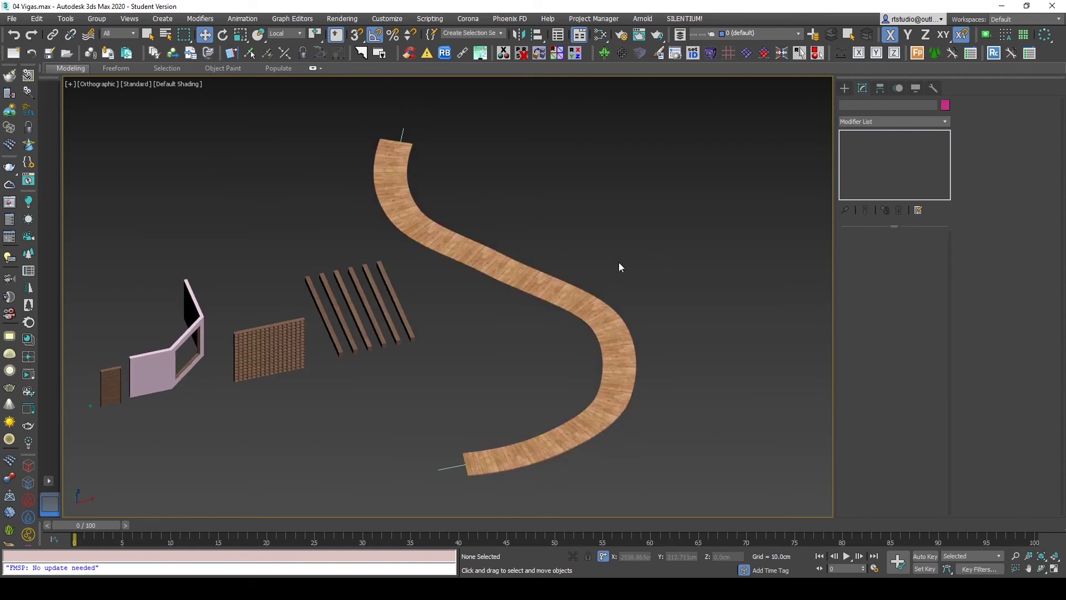
pyautogui.moveTo(648, 278); pyautogui.dragTo(626, 282, button='middle')
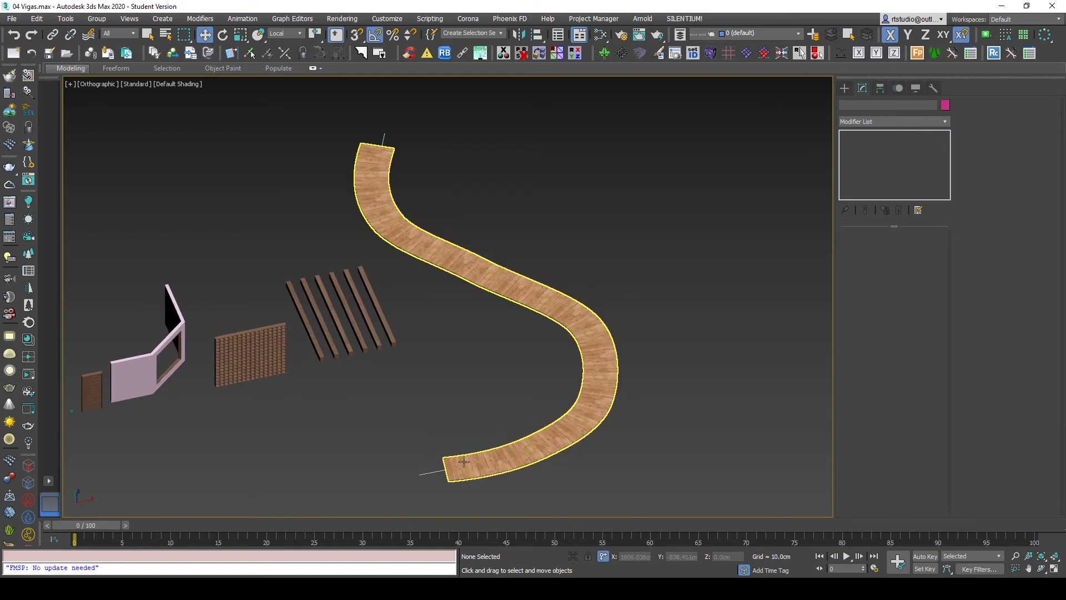
# Step: Look down from the Top view centred on the curved deck, with Splines creation options shown
pyautogui.press('t')
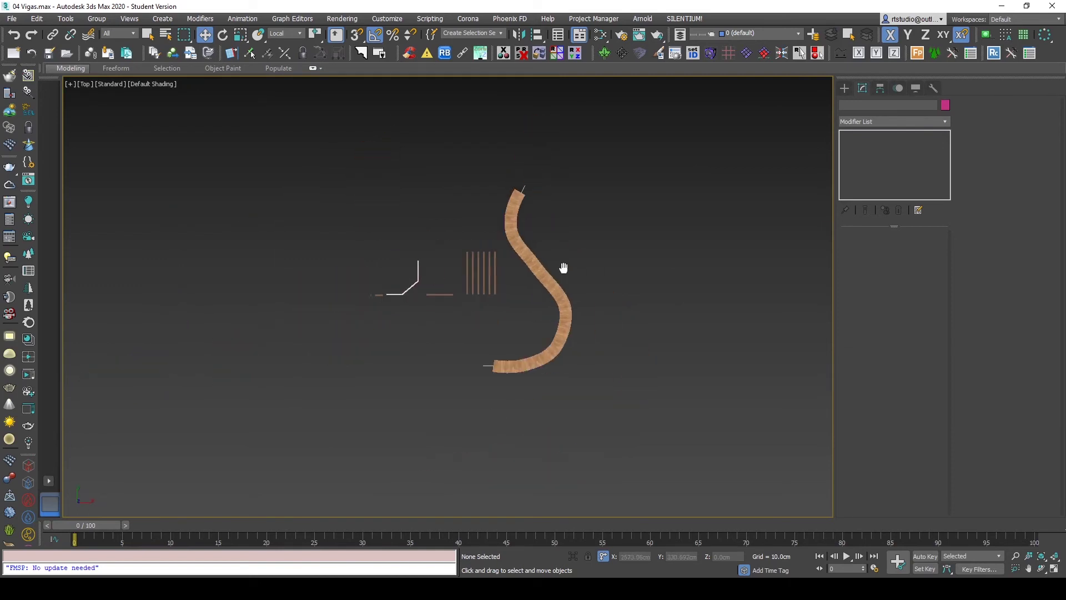
pyautogui.moveTo(563, 268); pyautogui.dragTo(447, 260, button='middle')
pyautogui.scroll(3, 447, 259)
pyautogui.click(844, 88)
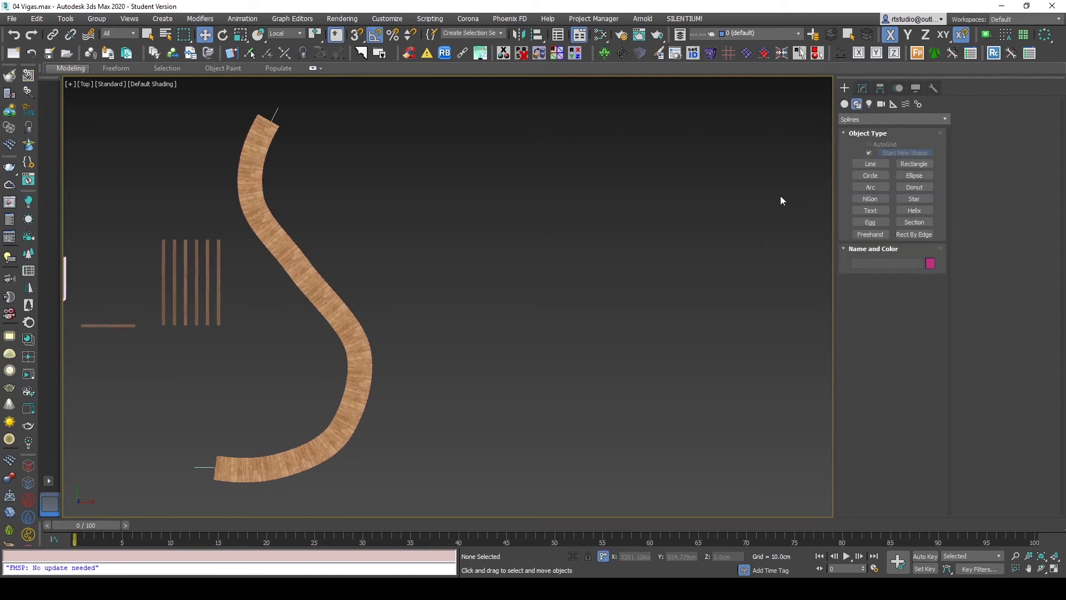
pyautogui.moveTo(350, 272); pyautogui.dragTo(372, 279, button='middle')
# Step: Draw a seven-point right-angled zigzag line beside the deck, then reselect the curved deck
pyautogui.click(870, 163)
pyautogui.click(472, 131)
pyautogui.click(472, 248)
pyautogui.click(689, 248)
pyautogui.click(690, 329)
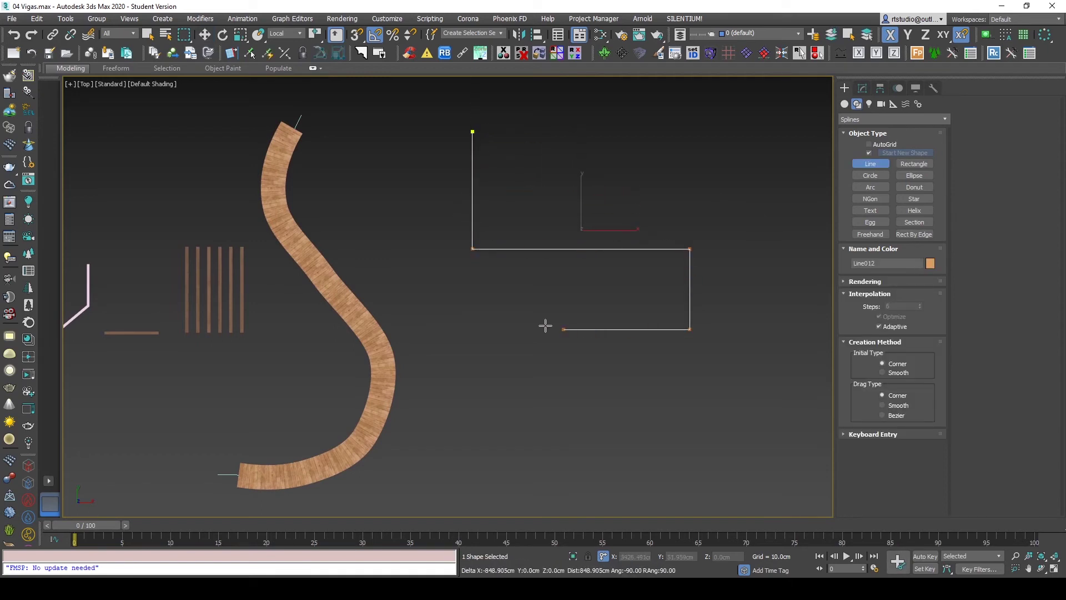
pyautogui.click(503, 329)
pyautogui.click(503, 284)
pyautogui.click(604, 283)
pyautogui.rightClick(669, 283)
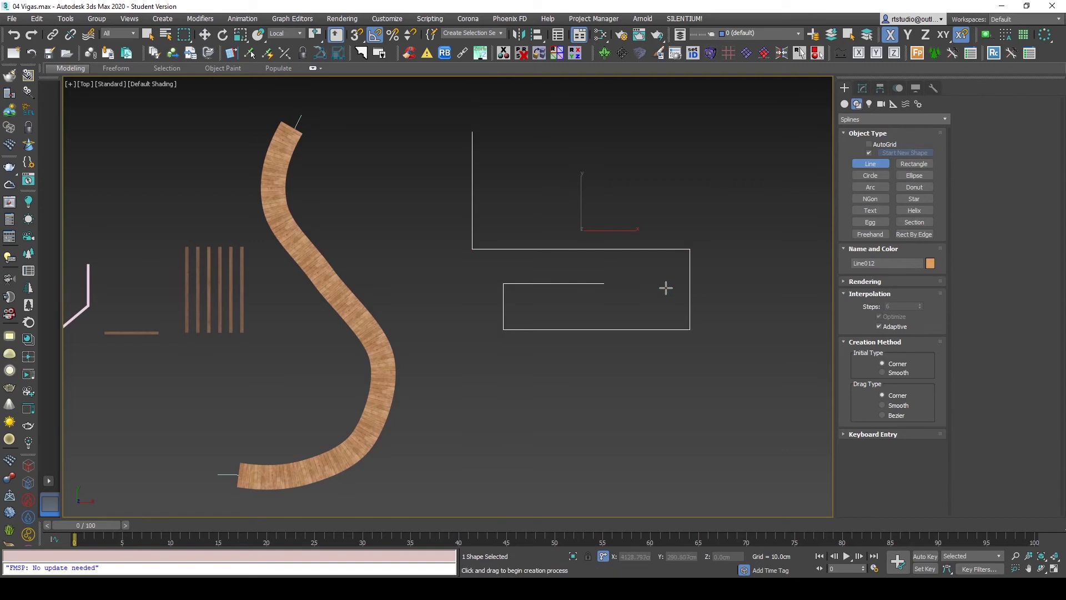
pyautogui.click(294, 242)
pyautogui.click(862, 89)
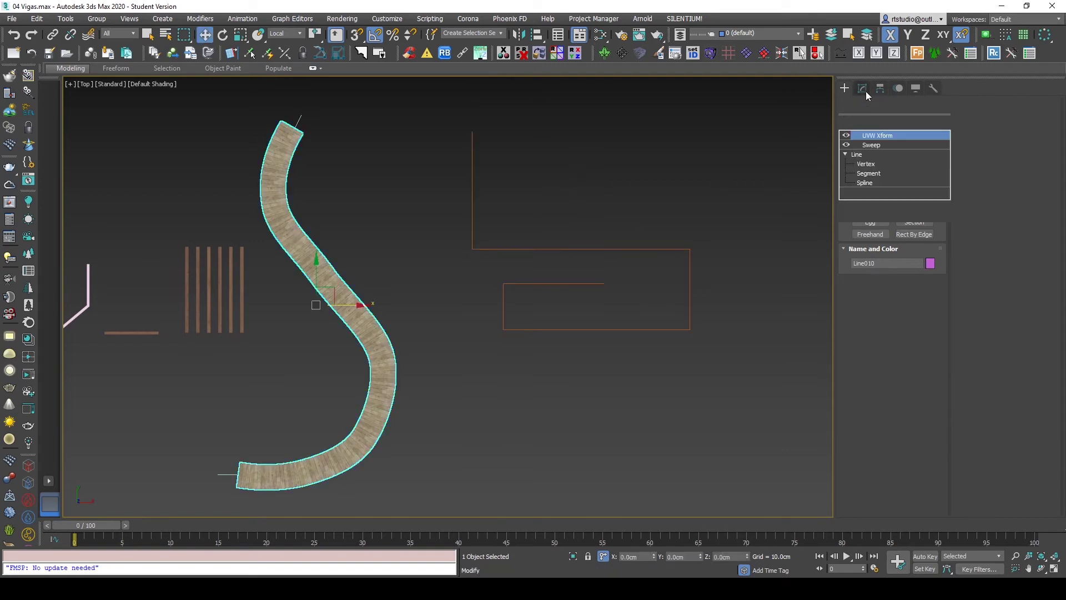
# Step: Copy the deck's Sweep and UVW Xform modifiers and paste them instanced onto the zigzag line
pyautogui.keyDown('ctrl'); pyautogui.click(880, 145); pyautogui.keyUp('ctrl')
pyautogui.rightClick(879, 143)
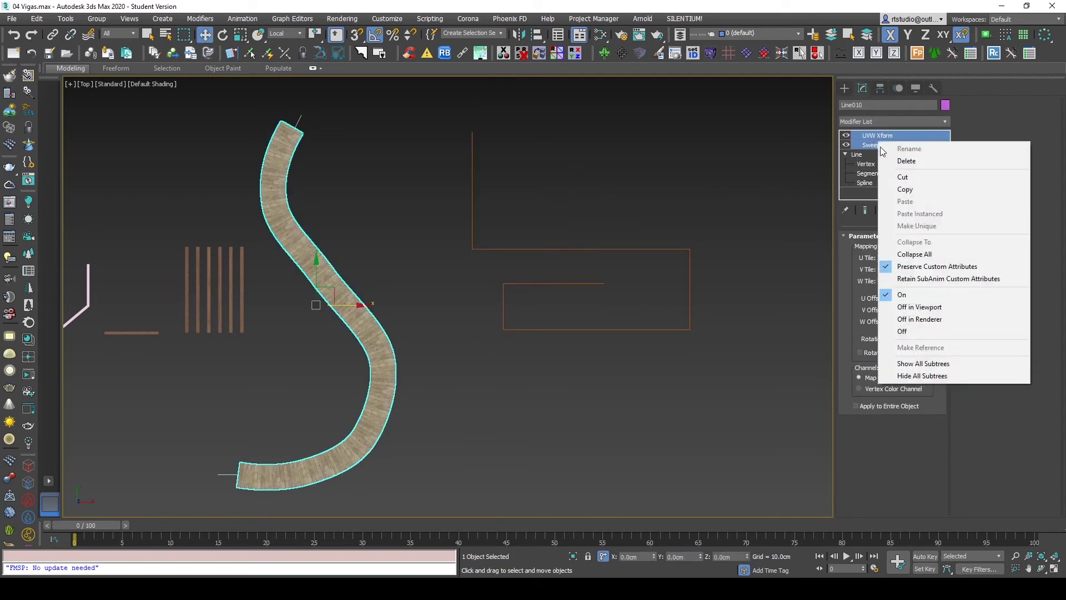
pyautogui.click(905, 185)
pyautogui.moveTo(542, 263); pyautogui.dragTo(542, 265)
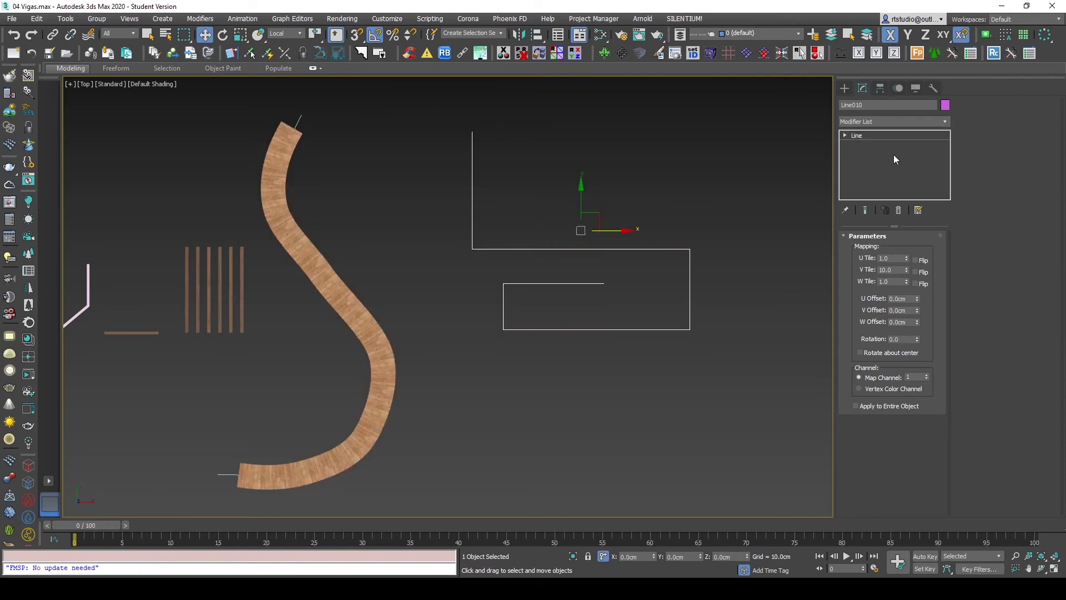
pyautogui.rightClick(891, 136)
pyautogui.click(907, 159)
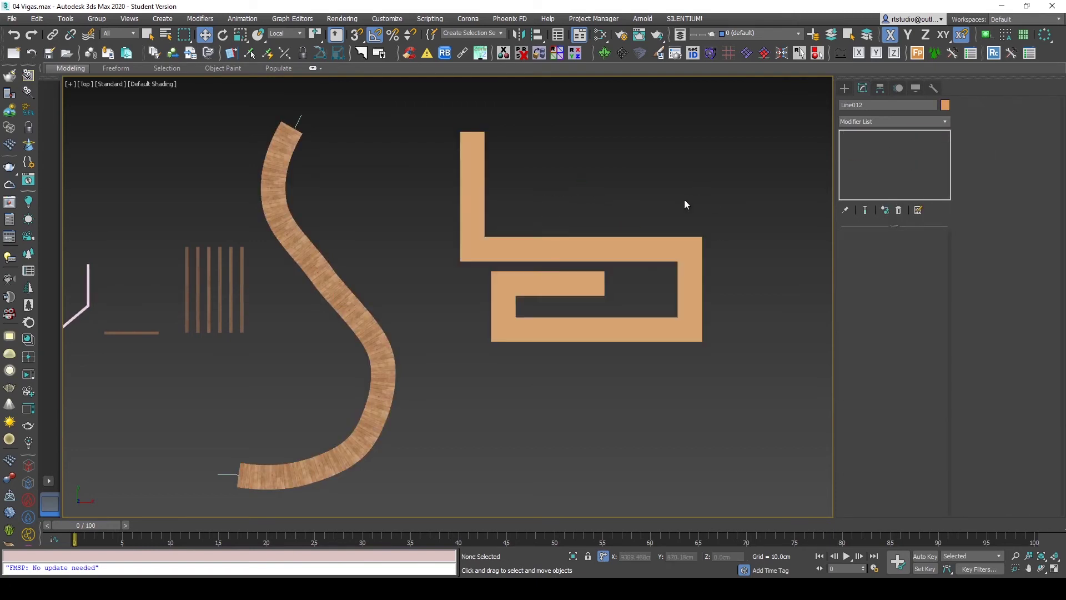
pyautogui.scroll(5, 588, 266)
pyautogui.scroll(-5, 555, 231)
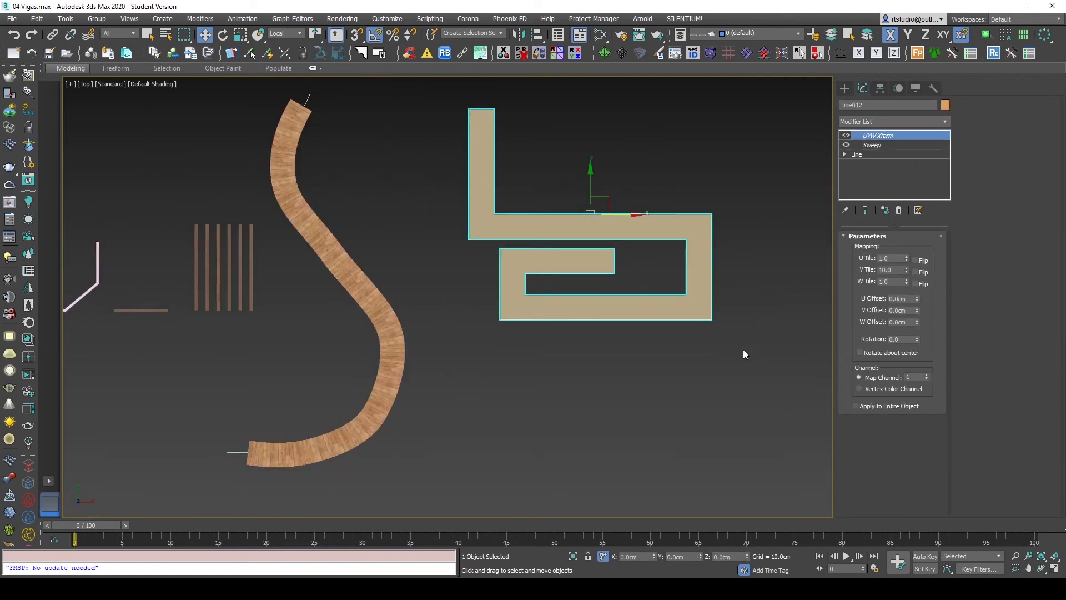
# Step: Pick the wooden Material #27 in the material editor, then zoom over the new walkway
pyautogui.press('m')
pyautogui.click(680, 247)
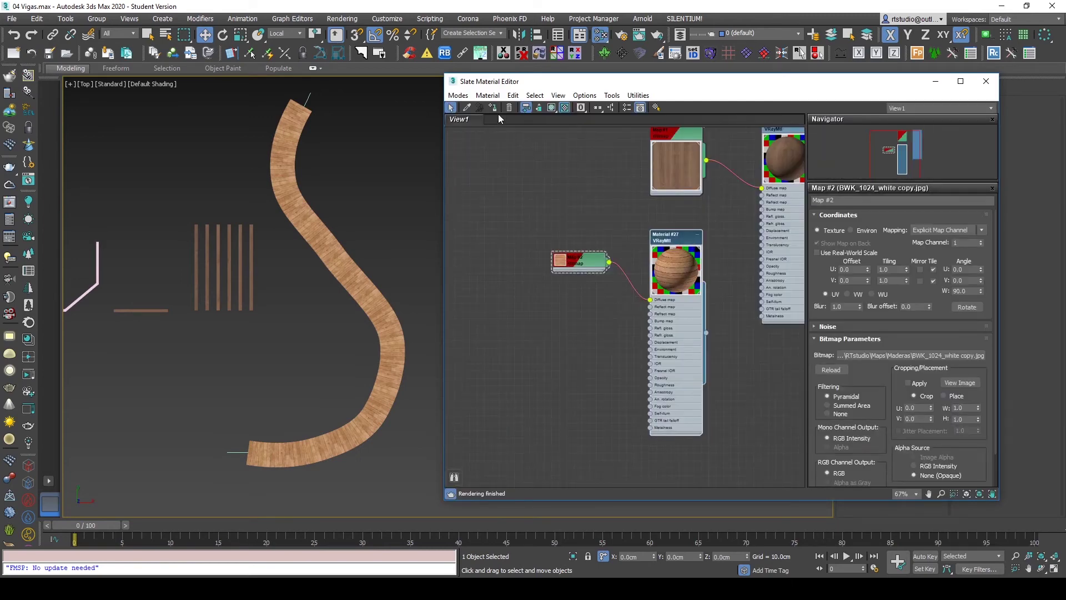
pyautogui.click(986, 81)
pyautogui.scroll(3, 688, 192)
pyautogui.scroll(3, 499, 273)
pyautogui.scroll(-2, 499, 272)
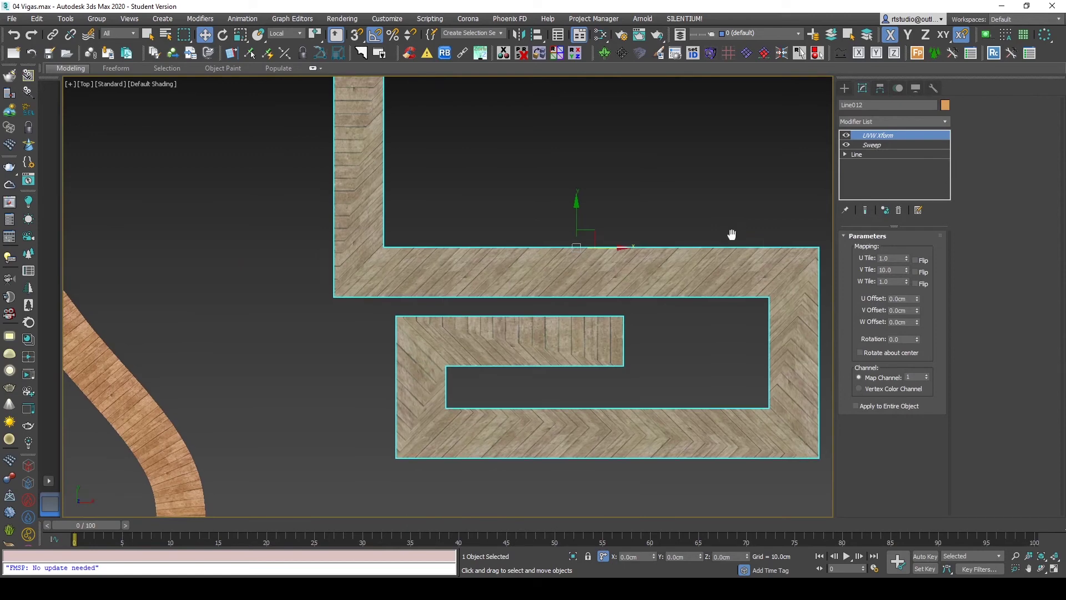
pyautogui.scroll(-3, 549, 308)
# Step: Compare wireframe and shaded views, then reselect the curved deck with edge lines off
pyautogui.moveTo(553, 315)
pyautogui.mouseDown(button='middle')
pyautogui.moveTo(507, 240)
pyautogui.moveTo(522, 225)
pyautogui.mouseUp(button='middle')
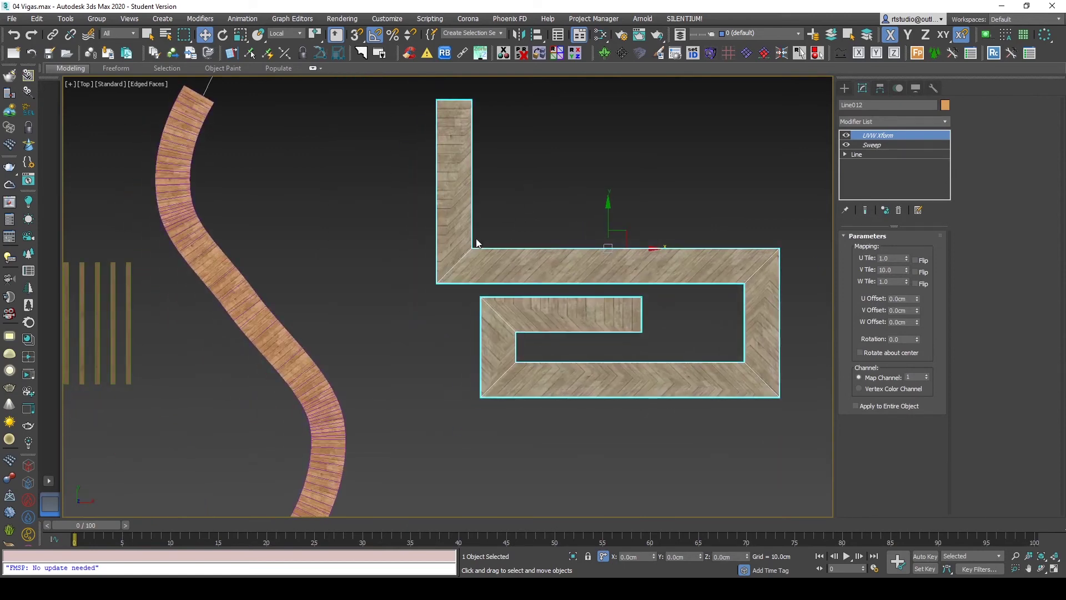
pyautogui.press('F3')
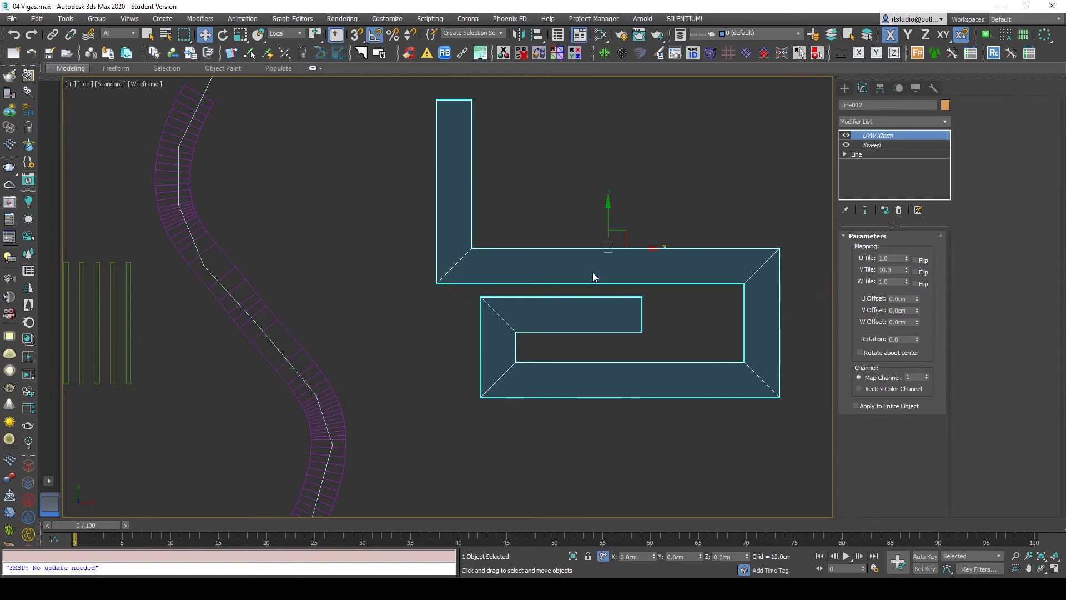
pyautogui.press('F3')
pyautogui.scroll(-3, 472, 301)
pyautogui.press('F3')
pyautogui.scroll(6, 309, 246)
pyautogui.click(309, 244)
pyautogui.press('F3')
pyautogui.press('F4')
pyautogui.moveTo(451, 359); pyautogui.dragTo(453, 96, button='middle')
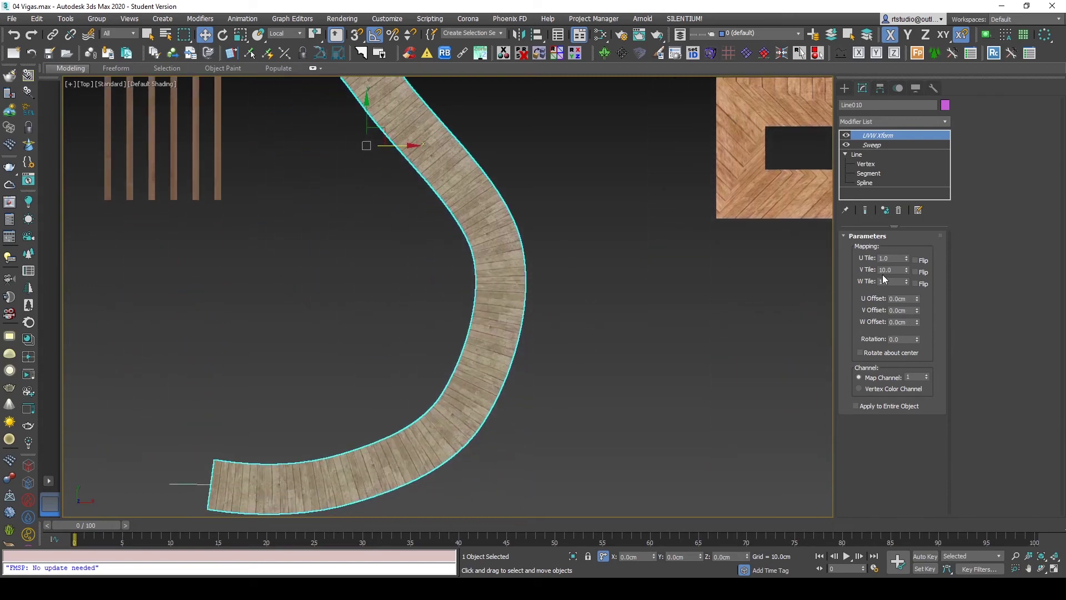
# Step: Browse the curved deck's modifier stack, toggling wireframe and reselecting the deck
pyautogui.click(864, 156)
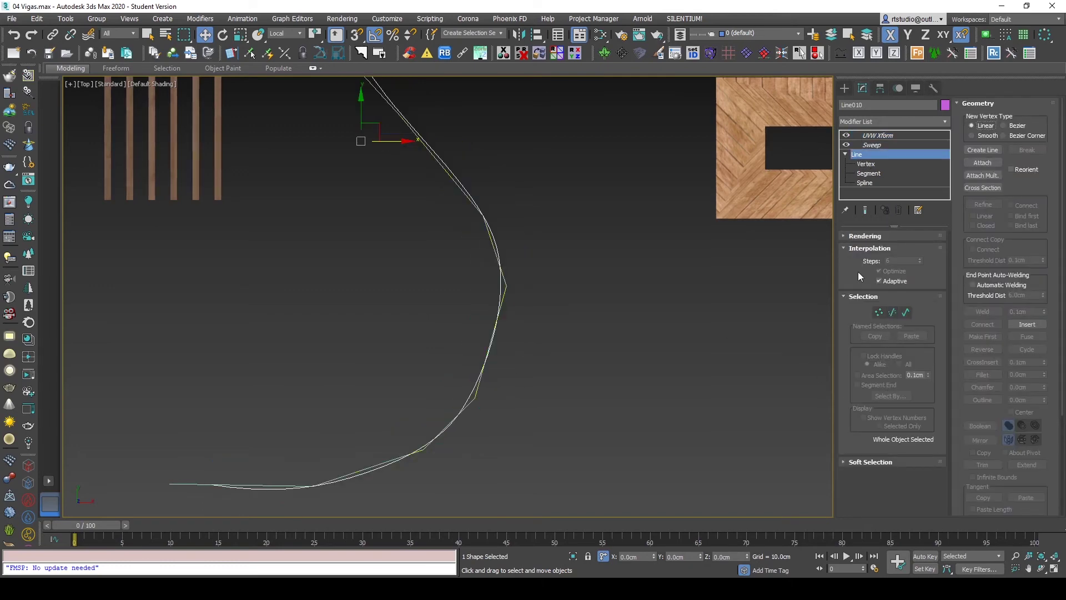
pyautogui.click(877, 136)
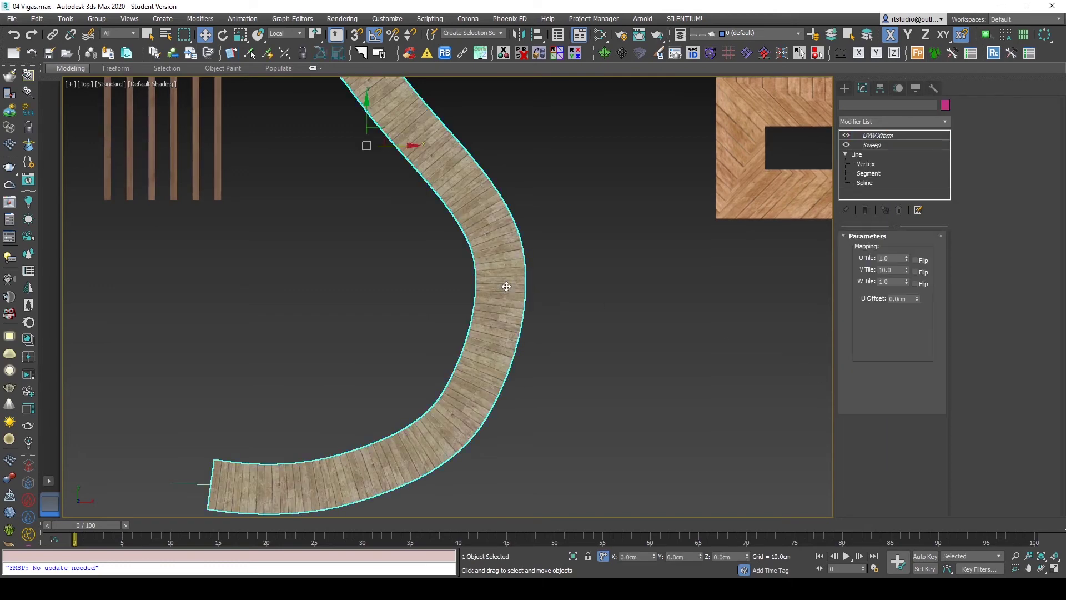
pyautogui.press('F3')
pyautogui.click(513, 289)
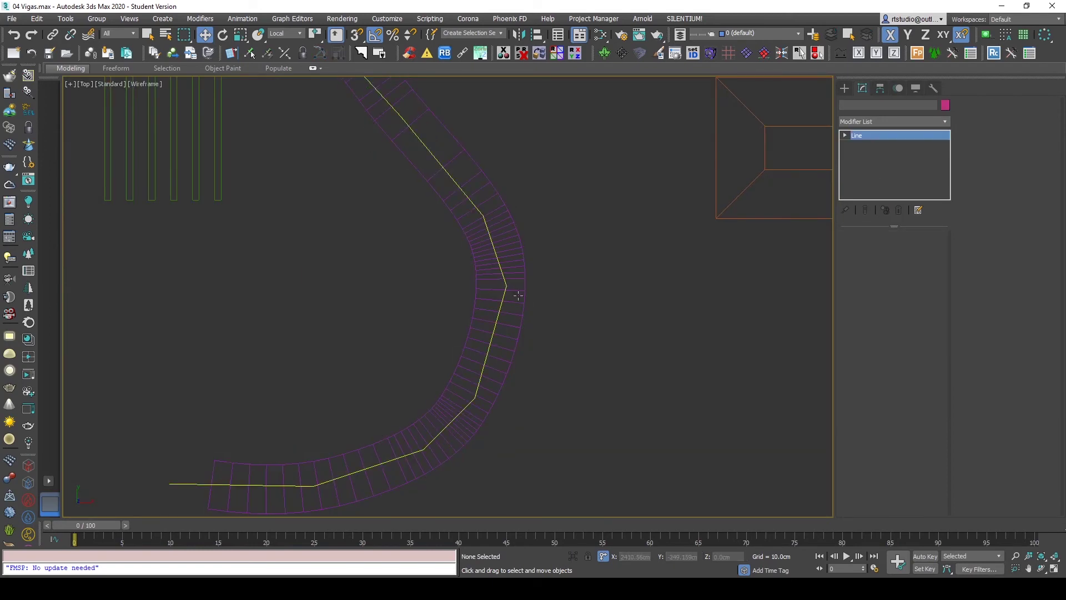
pyautogui.press('F3')
pyautogui.click(523, 281)
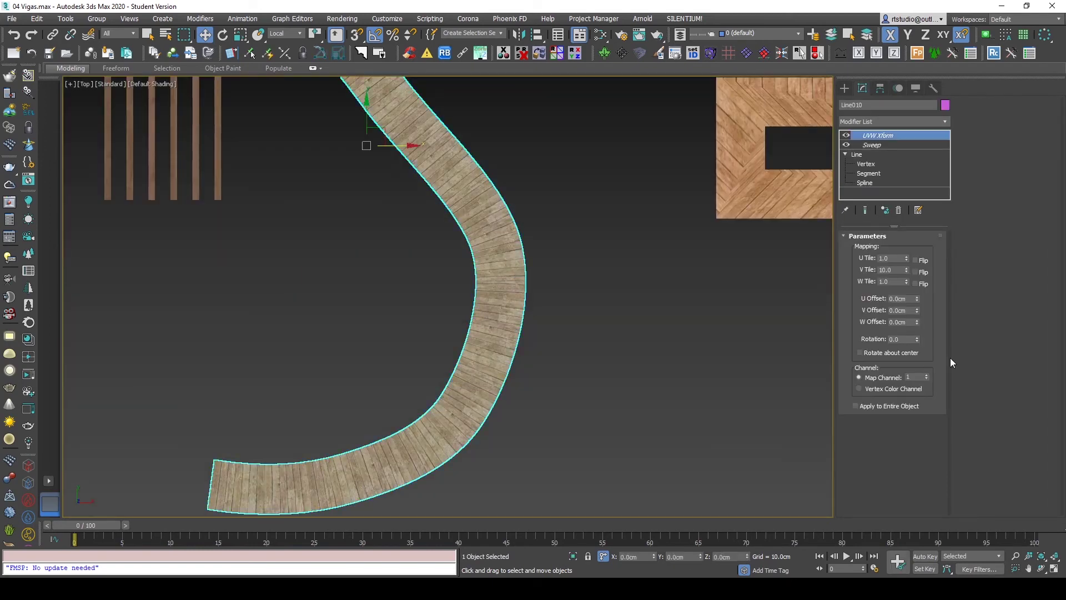
# Step: Set the curved deck's base spline interpolation to Adaptive
pyautogui.click(864, 155)
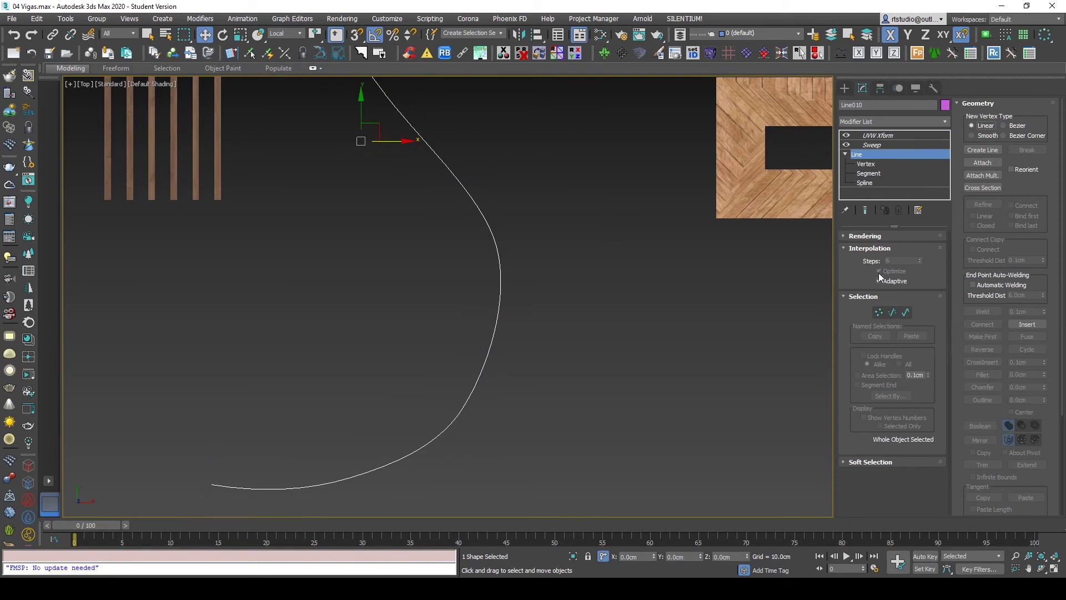
pyautogui.click(891, 281)
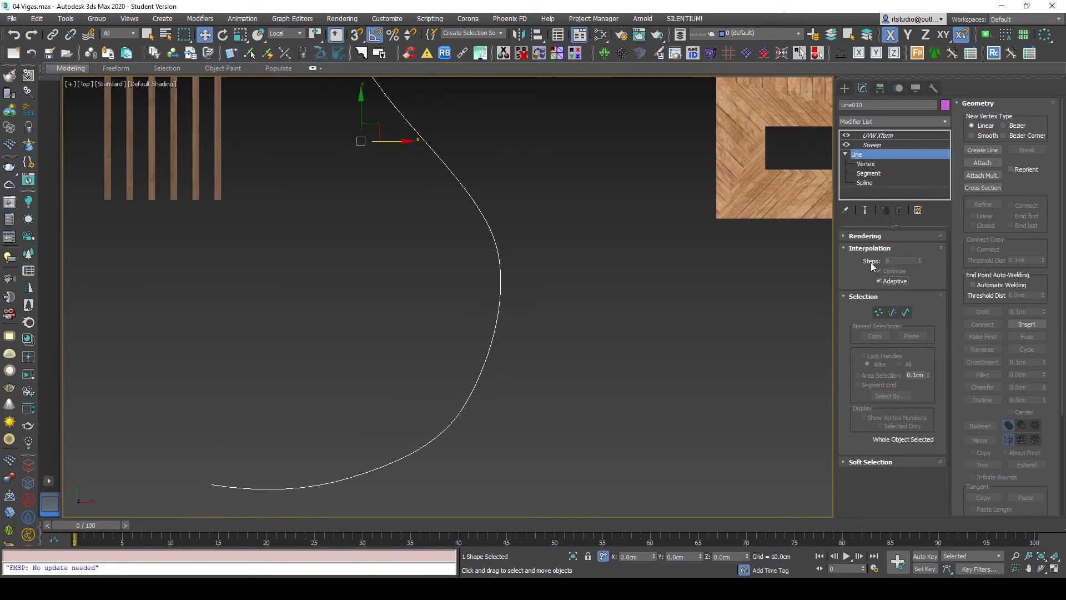
pyautogui.press('F3')
pyautogui.moveTo(735, 264); pyautogui.dragTo(506, 366, button='middle')
pyautogui.scroll(-3, 506, 366)
pyautogui.press('F3')
# Step: On the zigzag floor's spline, show end result, turn off Adaptive, and enable Generate Mapping Coords
pyautogui.click(554, 231)
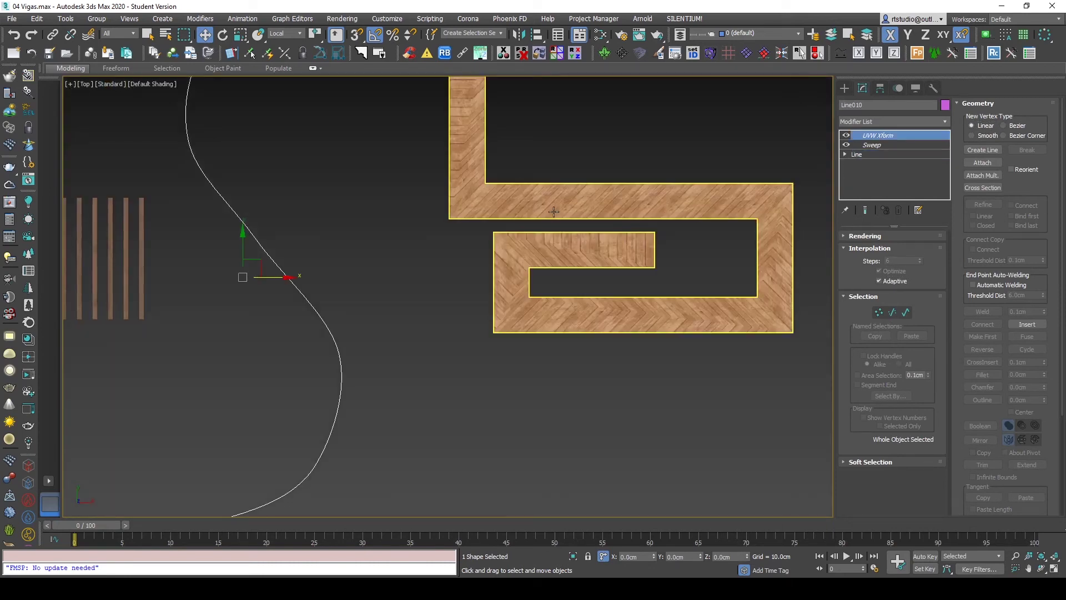
pyautogui.moveTo(554, 231); pyautogui.dragTo(581, 282, button='middle')
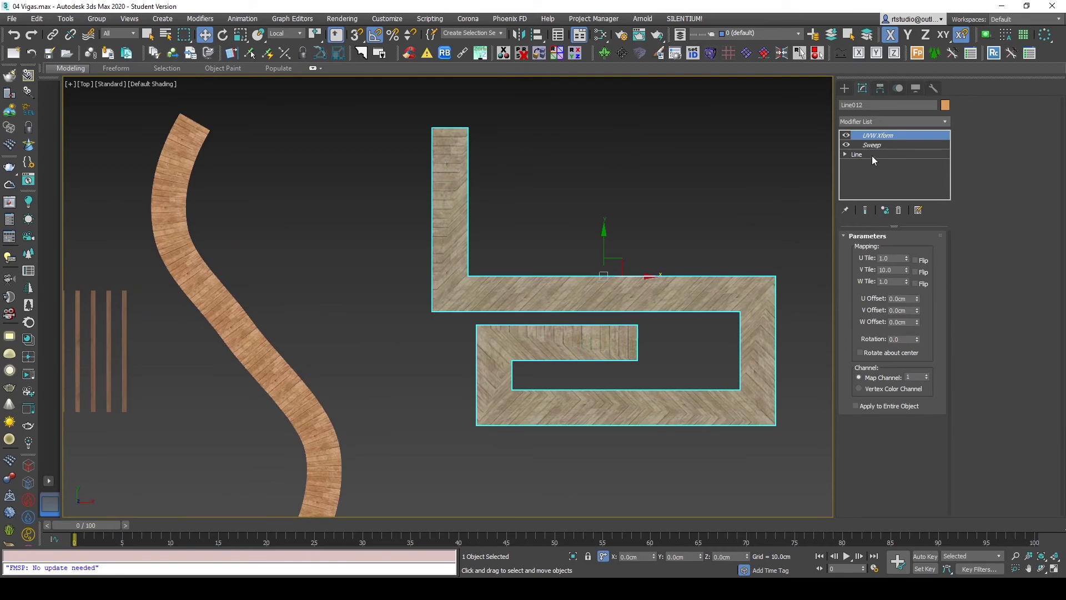
pyautogui.click(872, 155)
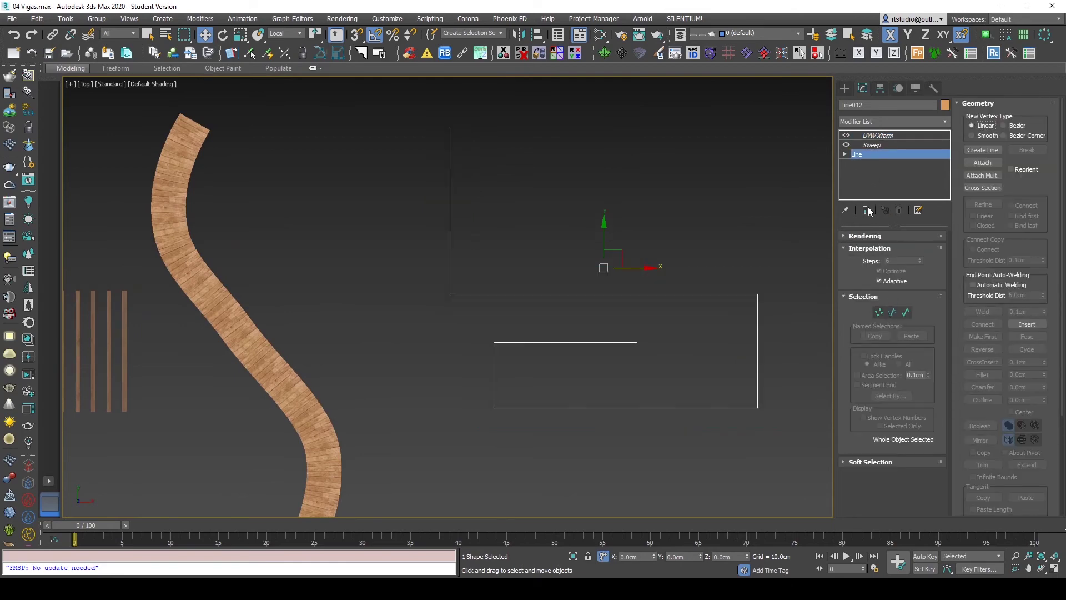
pyautogui.click(867, 209)
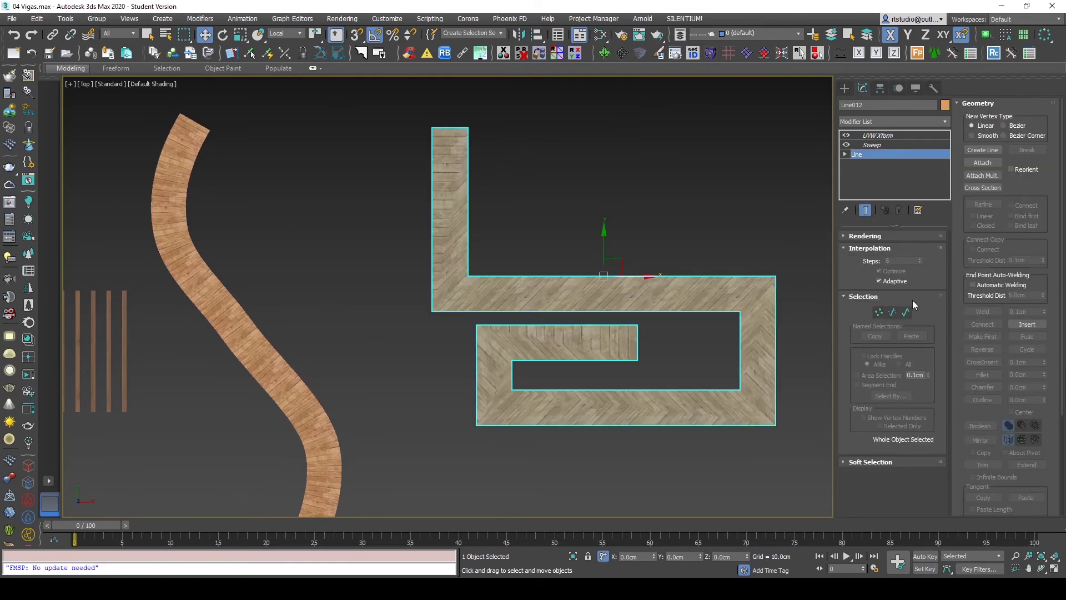
pyautogui.click(891, 281)
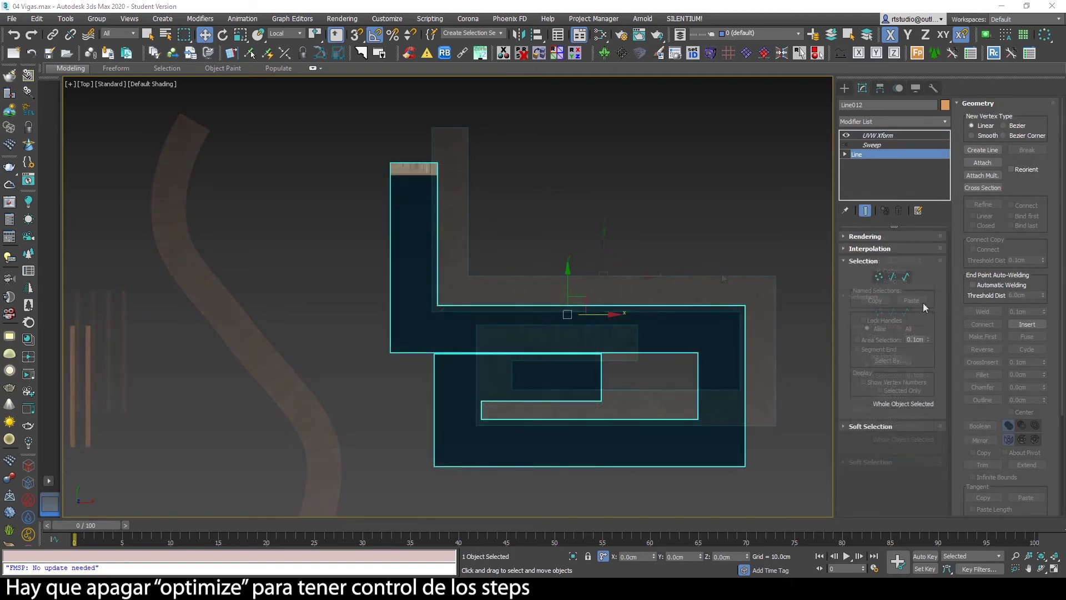
pyautogui.click(865, 238)
pyautogui.click(871, 277)
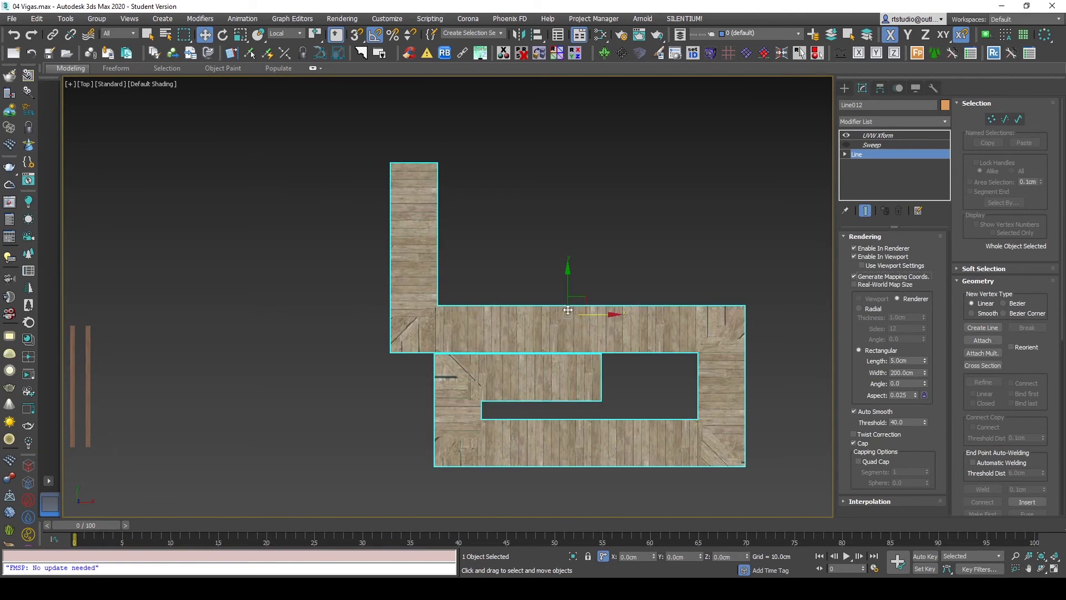
# Step: Inspect the zigzag floor's planks with edged faces, returning to its UVW Xform tiling
pyautogui.scroll(2, 444, 338)
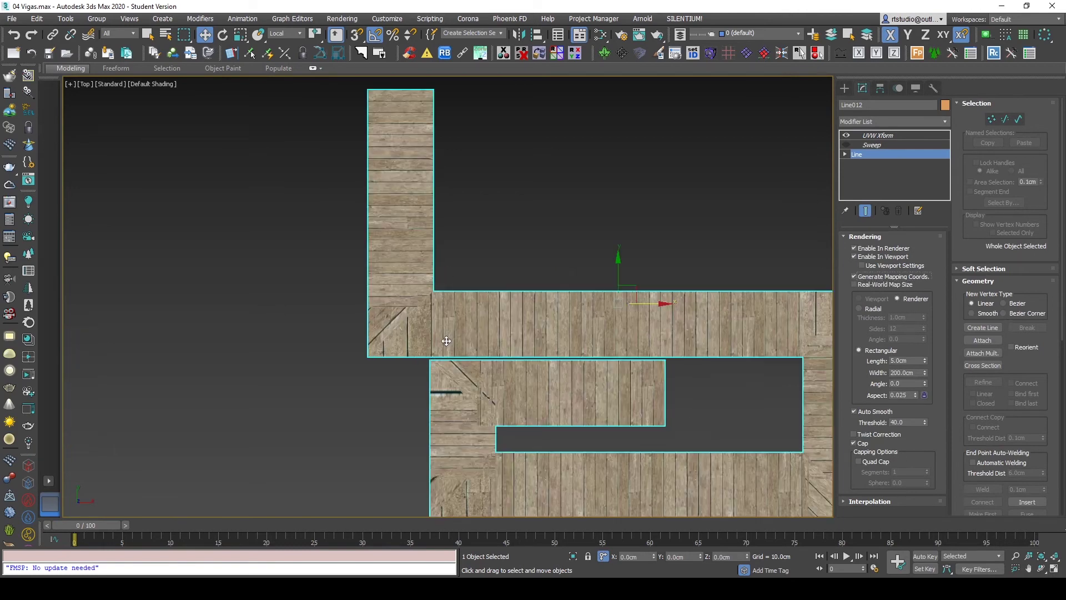
pyautogui.scroll(2, 421, 300)
pyautogui.press('F4')
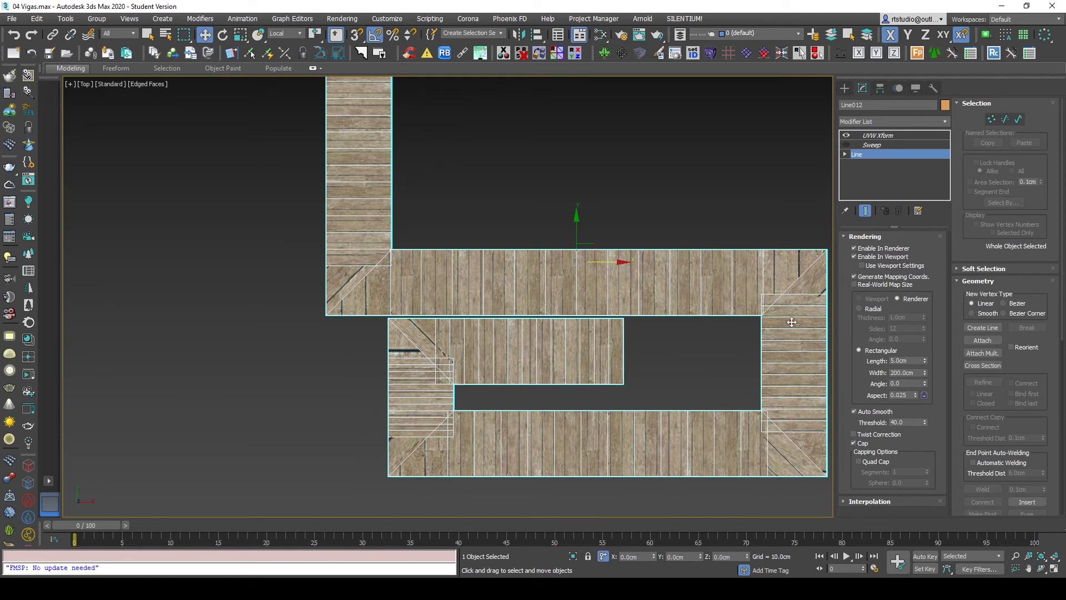
pyautogui.moveTo(770, 293); pyautogui.dragTo(724, 287, button='middle')
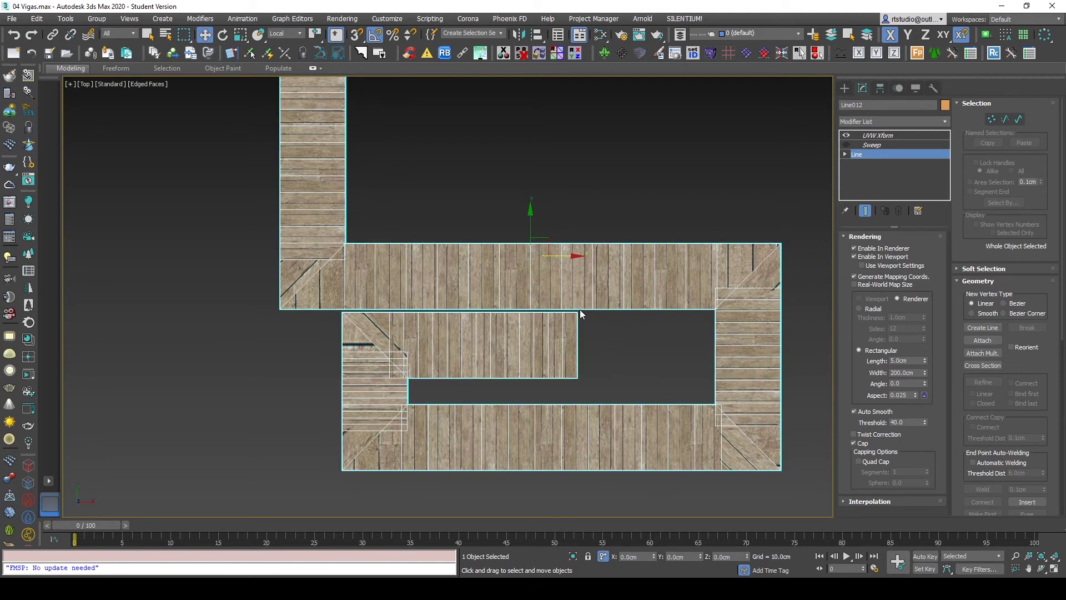
pyautogui.scroll(2, 575, 428)
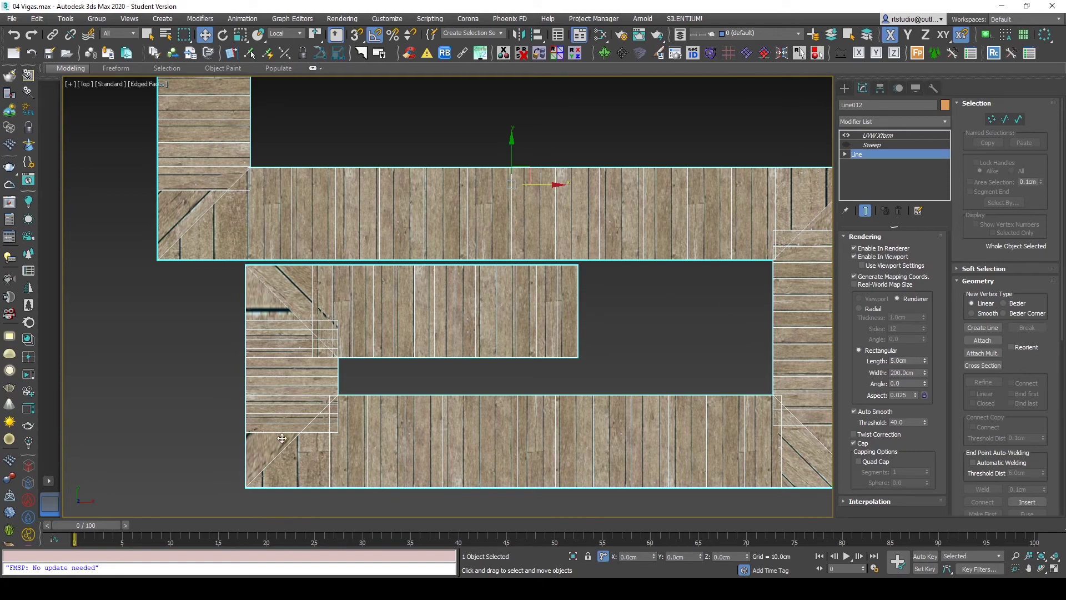
pyautogui.scroll(2, 315, 503)
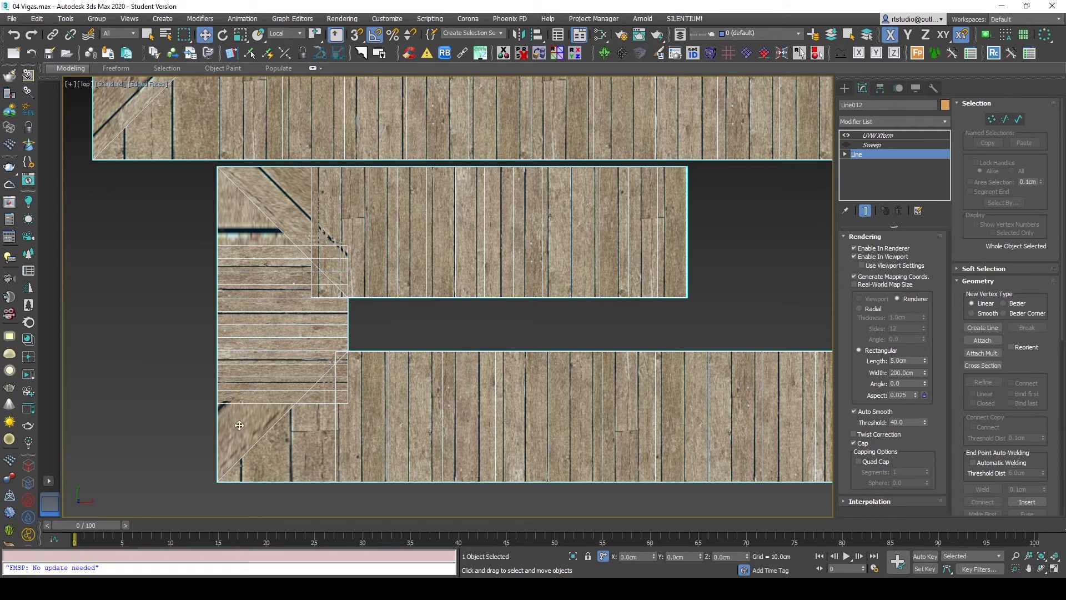
pyautogui.scroll(-3, 268, 311)
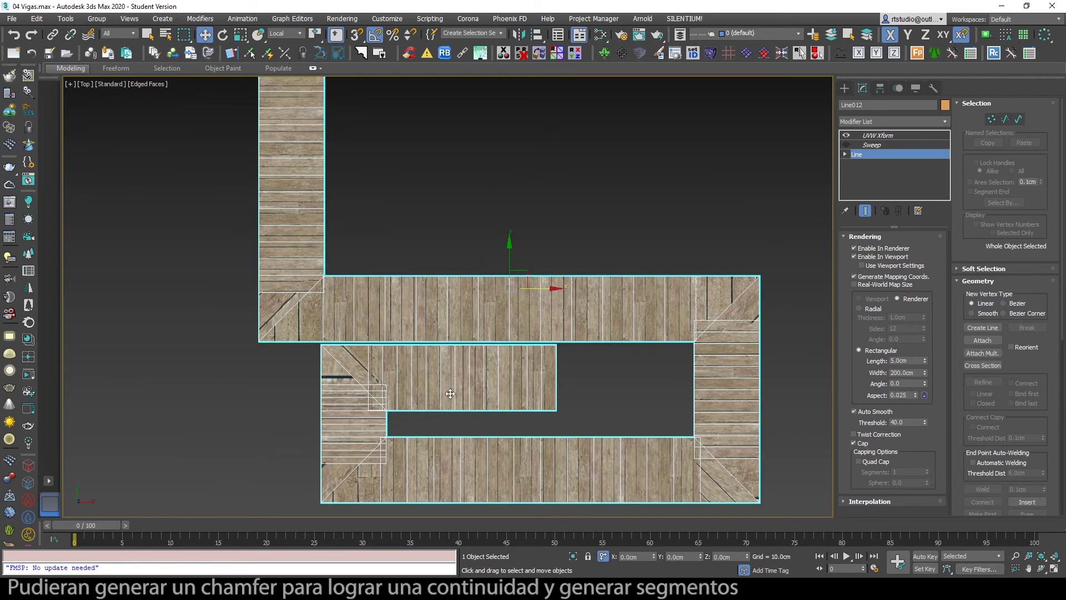
pyautogui.click(877, 135)
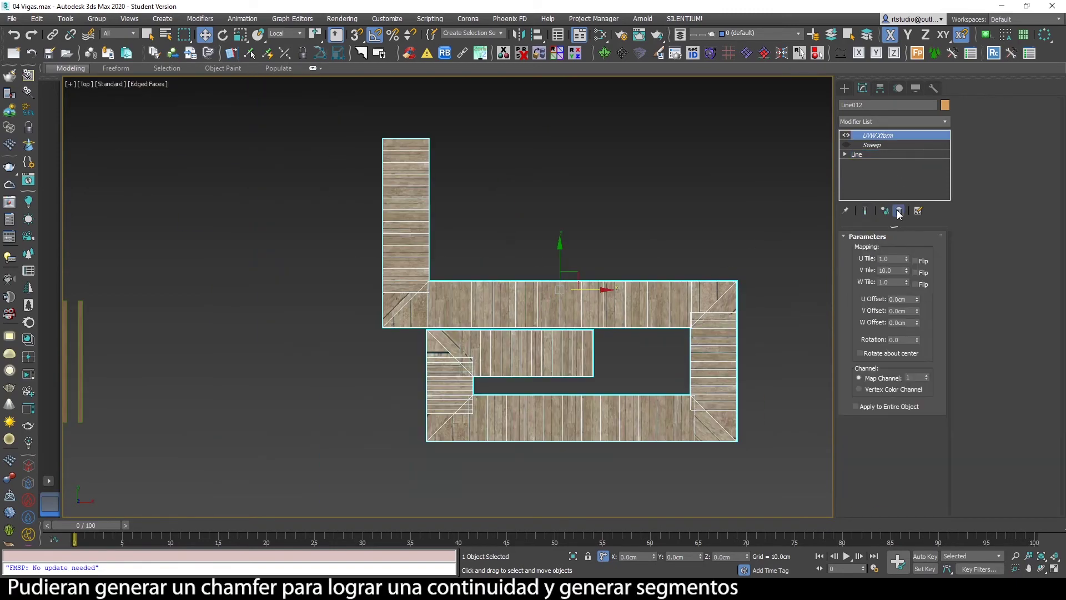
# Step: Delete UVW Xform, add Edit Poly, and select the vertical leg and mitred corner polygons
pyautogui.click(898, 210)
pyautogui.moveTo(653, 256); pyautogui.dragTo(641, 266, button='middle')
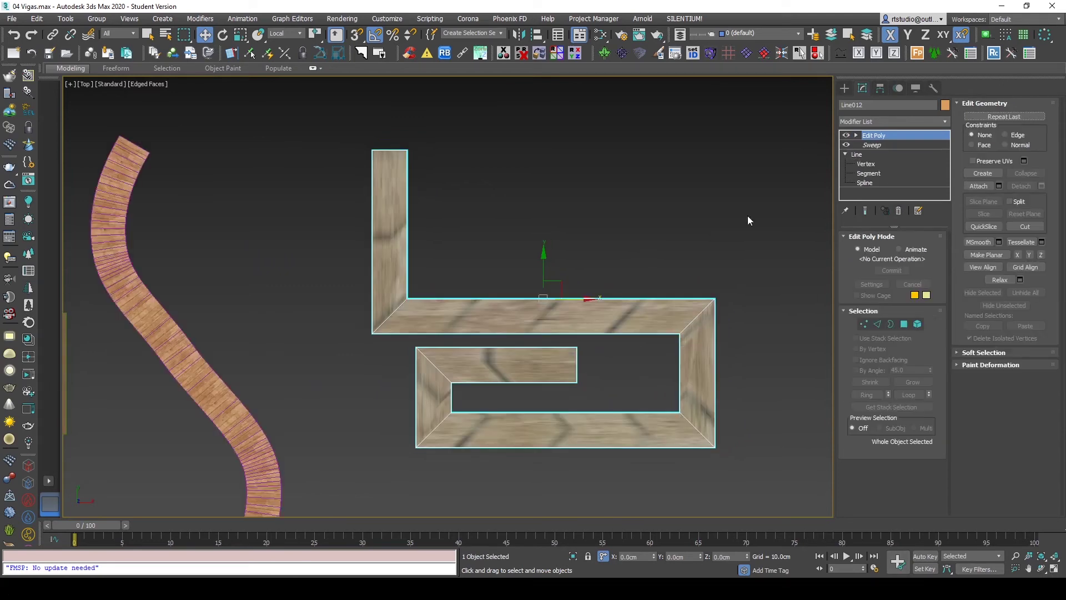
pyautogui.hotkey('ctrl', 'z')
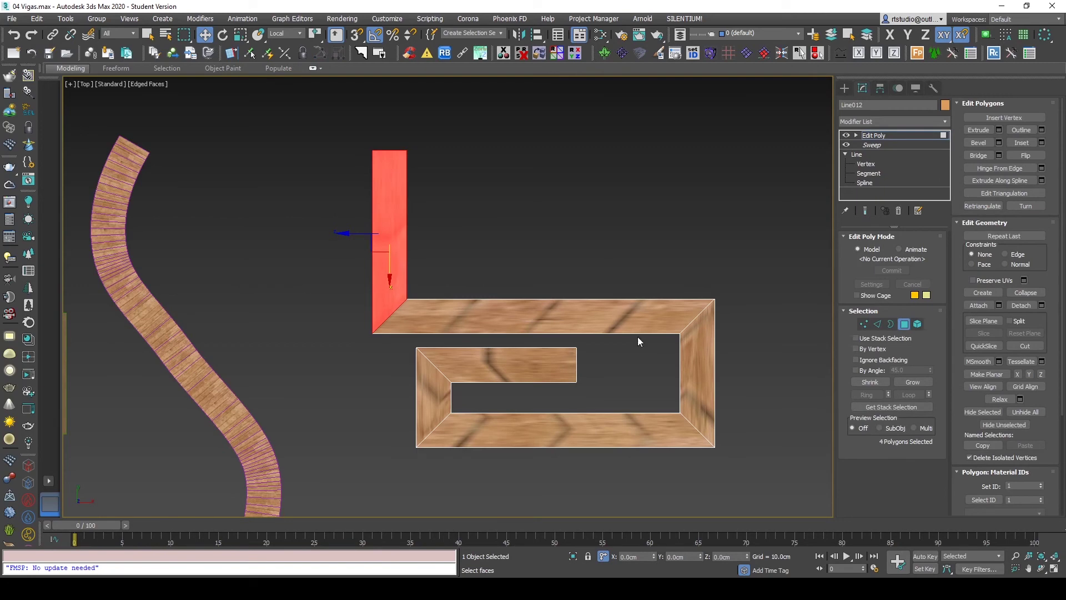
pyautogui.keyDown('ctrl'); pyautogui.click(697, 376); pyautogui.keyUp('ctrl')
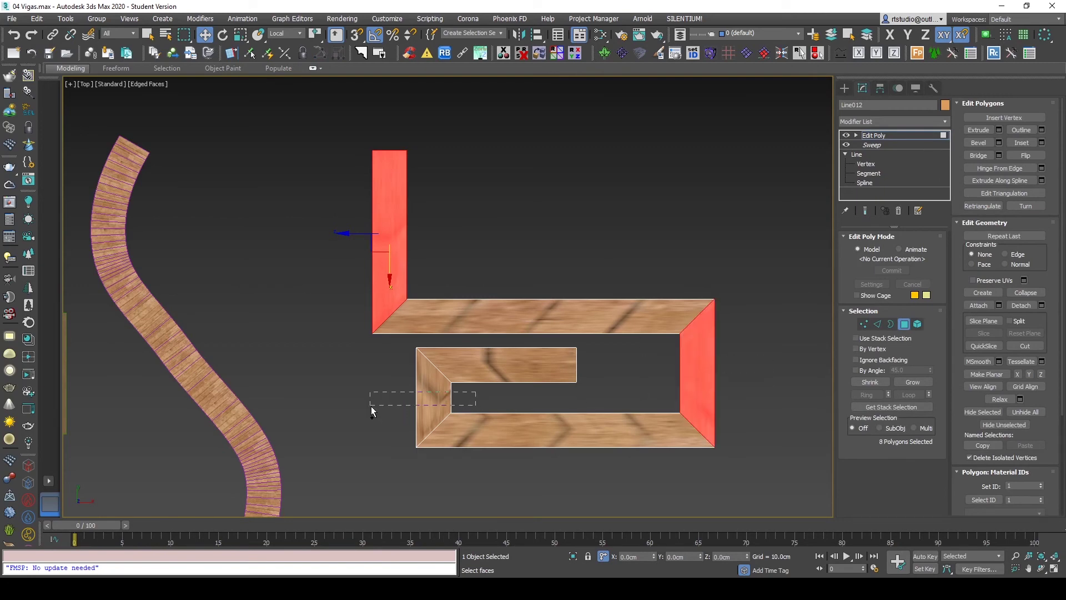
pyautogui.keyDown('ctrl'); pyautogui.moveTo(410, 407); pyautogui.dragTo(371, 405); pyautogui.keyUp('ctrl')
# Step: Apply a planar UVW Map to the selected leg and corner faces via UV Coordinates
pyautogui.rightClick(713, 192)
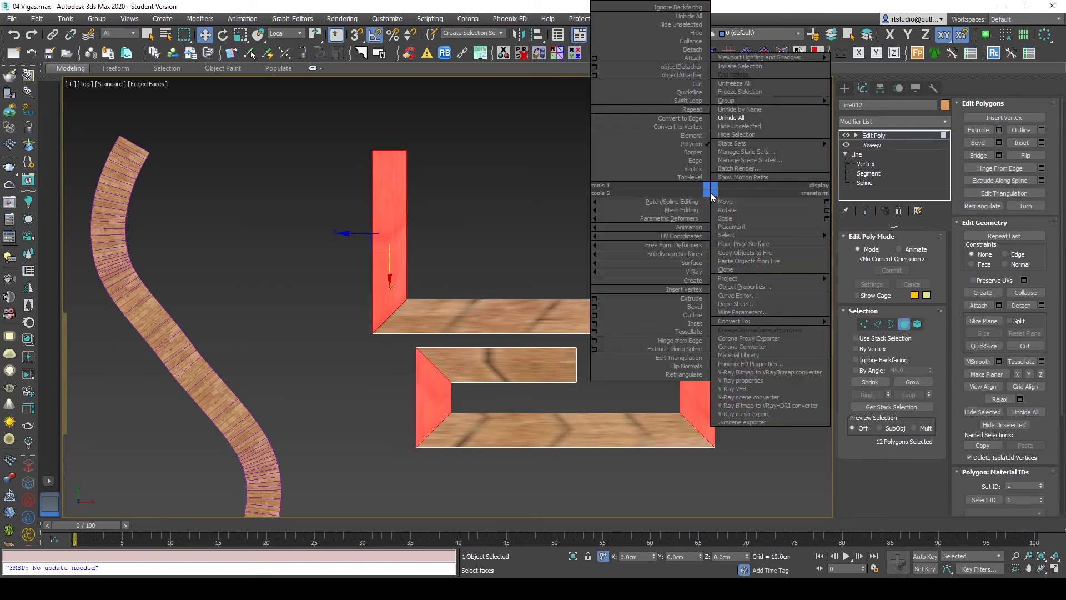
pyautogui.rightClick(901, 134)
pyautogui.click(741, 189)
pyautogui.rightClick(742, 188)
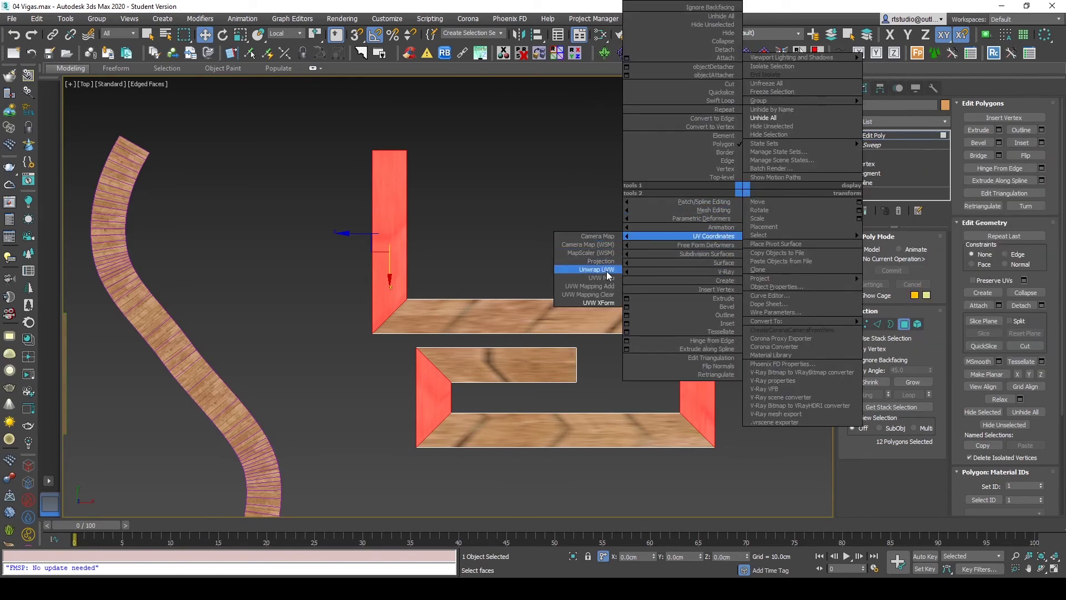
pyautogui.click(594, 277)
# Step: Inspect the wood plank bitmap in the Slate Material Editor
pyautogui.press('z')
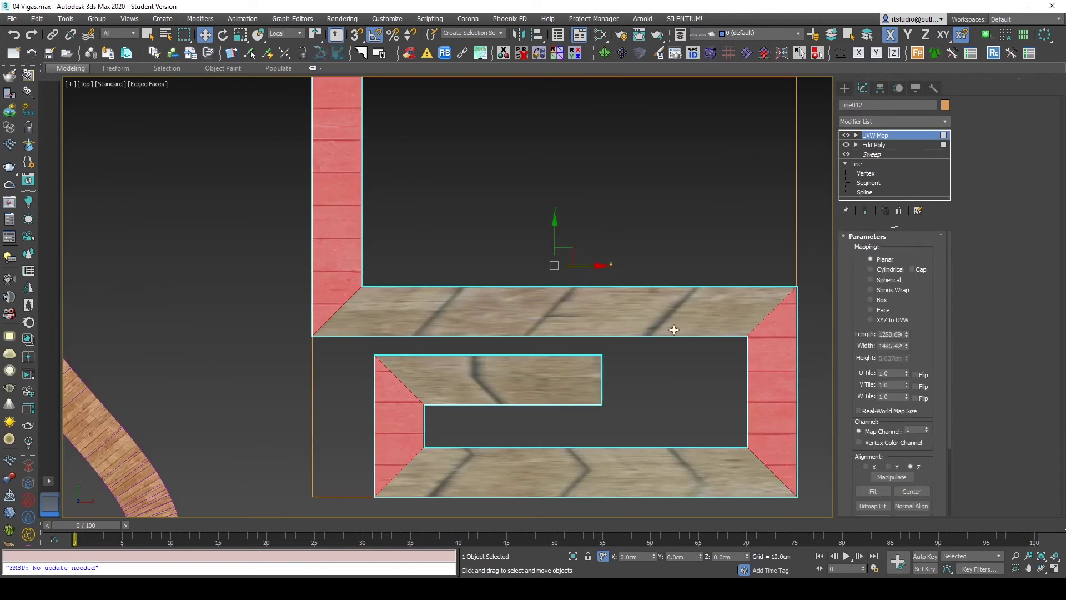
pyautogui.scroll(-2, 705, 332)
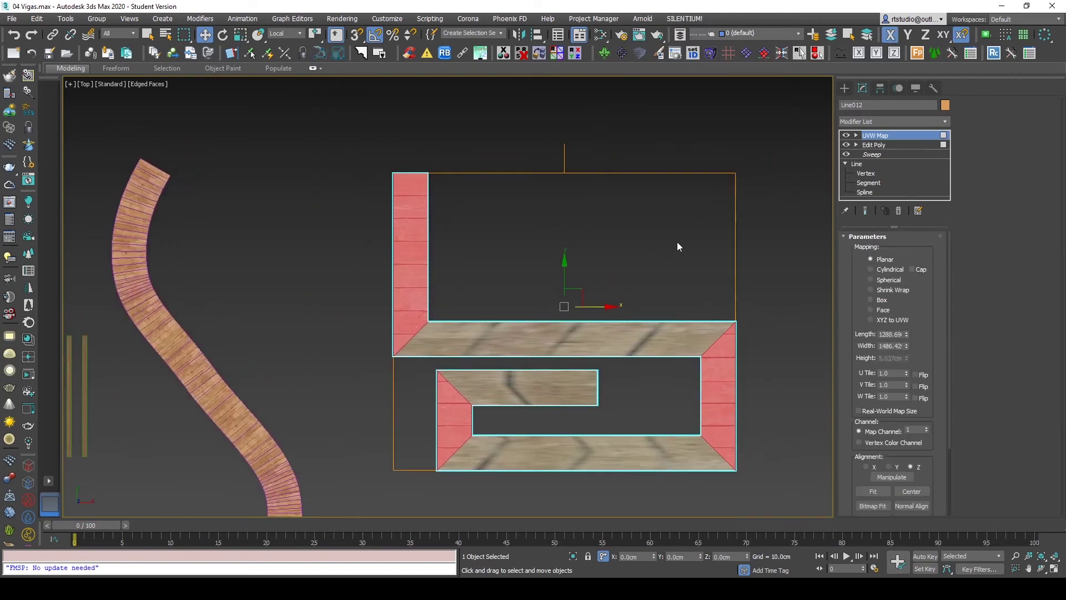
pyautogui.moveTo(677, 247); pyautogui.dragTo(671, 264, button='middle')
pyautogui.press('m')
pyautogui.click(587, 263)
pyautogui.click(959, 382)
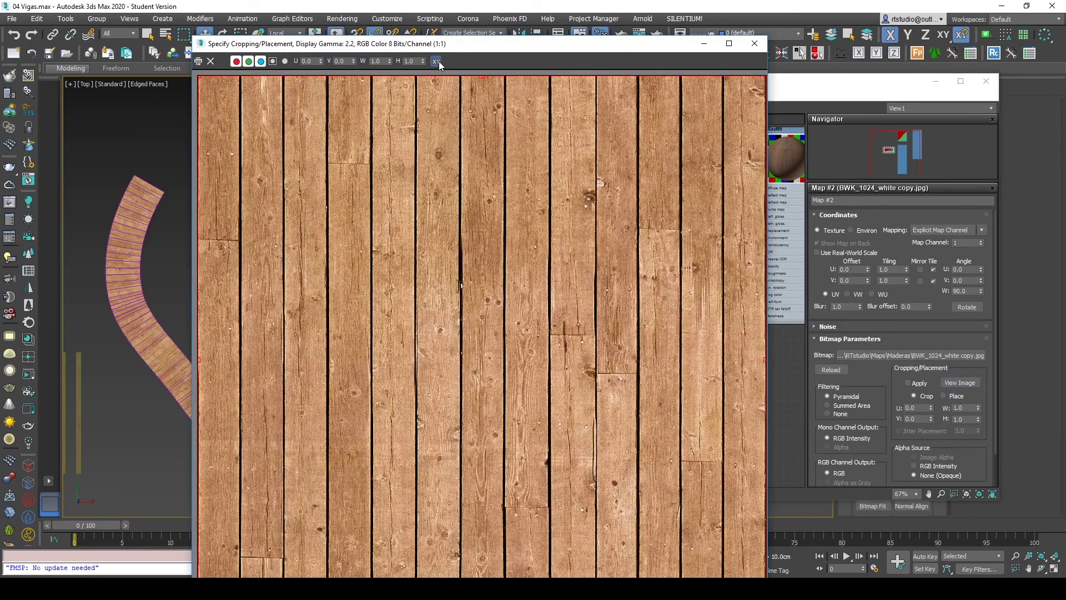
pyautogui.click(754, 43)
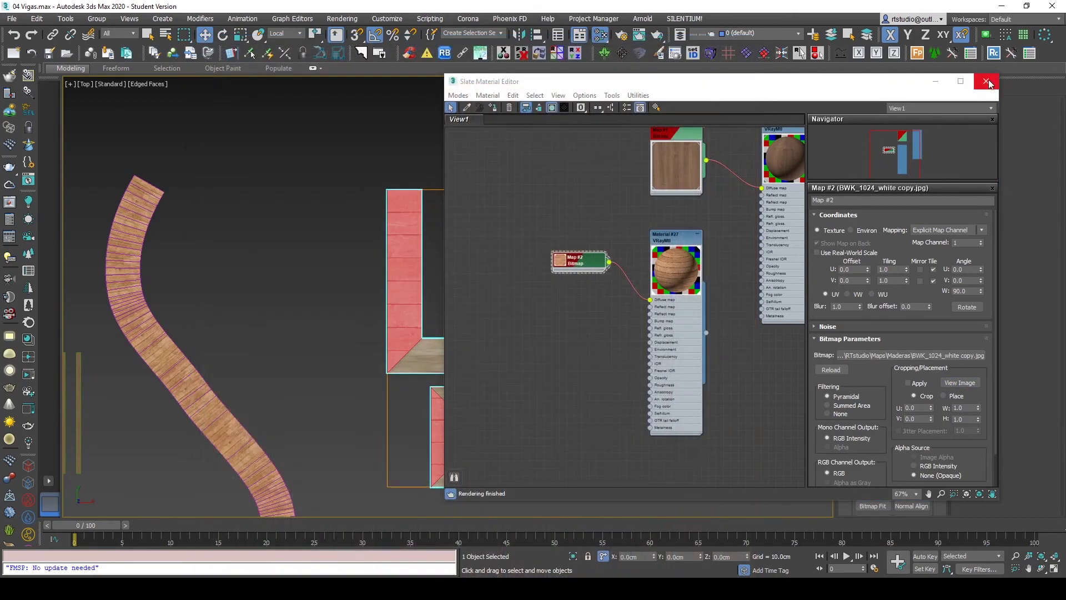
pyautogui.click(986, 82)
pyautogui.write('500')
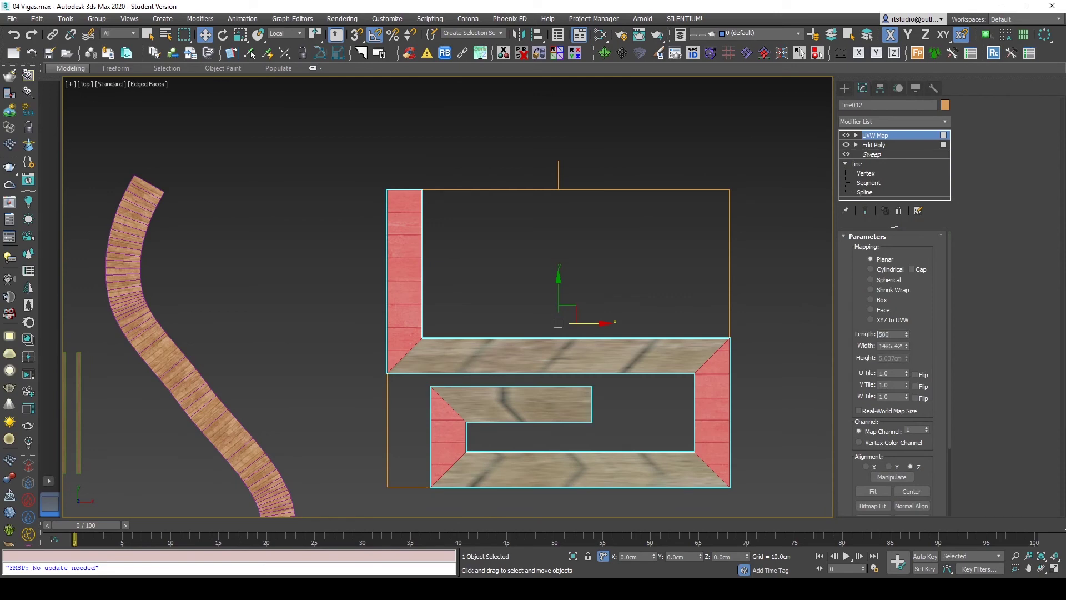
# Step: Try a 500 cm length and width on the planar UVW Map
pyautogui.press('Tab')
pyautogui.write('500')
pyautogui.press('Return')
pyautogui.scroll(4, 460, 289)
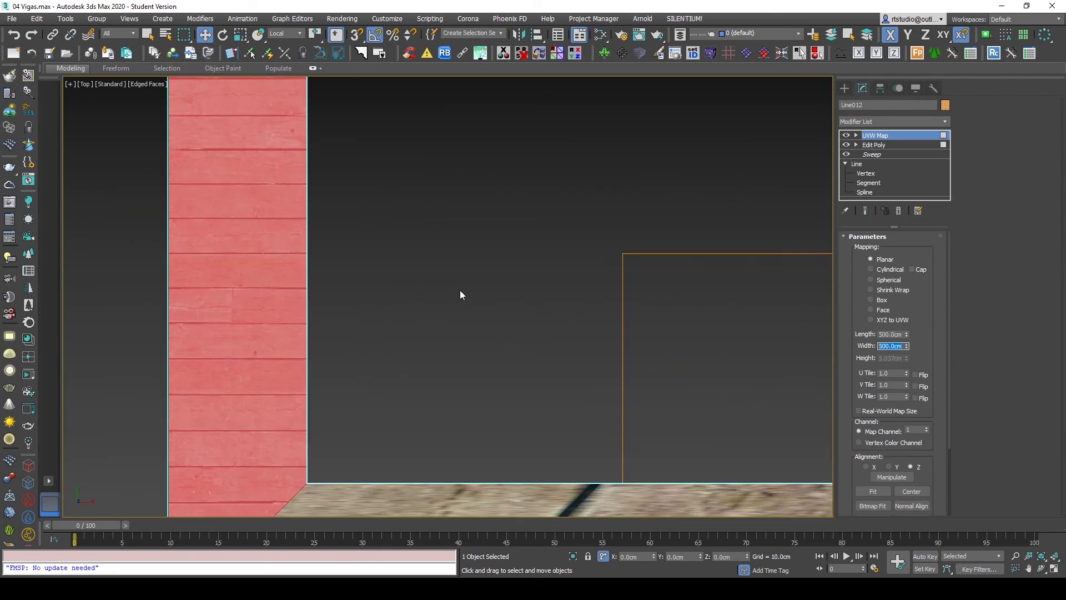
pyautogui.scroll(-2, 460, 289)
pyautogui.scroll(-2, 422, 271)
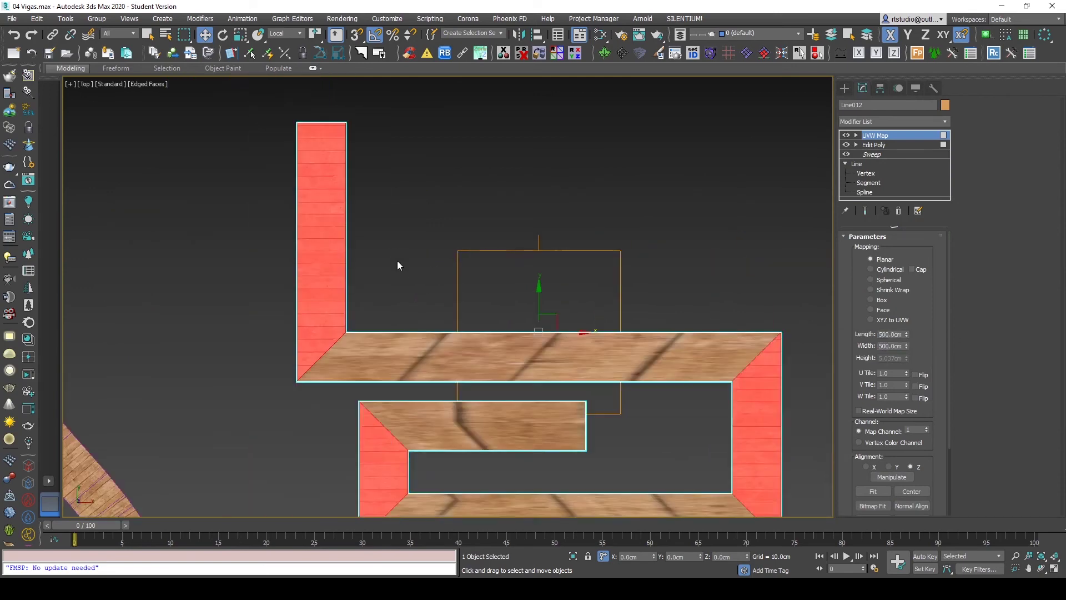
pyautogui.scroll(-1, 383, 252)
# Step: Reduce the planar UVW Map Length and Width to 250 cm
pyautogui.press('F3')
pyautogui.moveTo(381, 249); pyautogui.dragTo(373, 244, button='middle')
pyautogui.press('F3')
pyautogui.scroll(-1, 373, 244)
pyautogui.scroll(1, 373, 244)
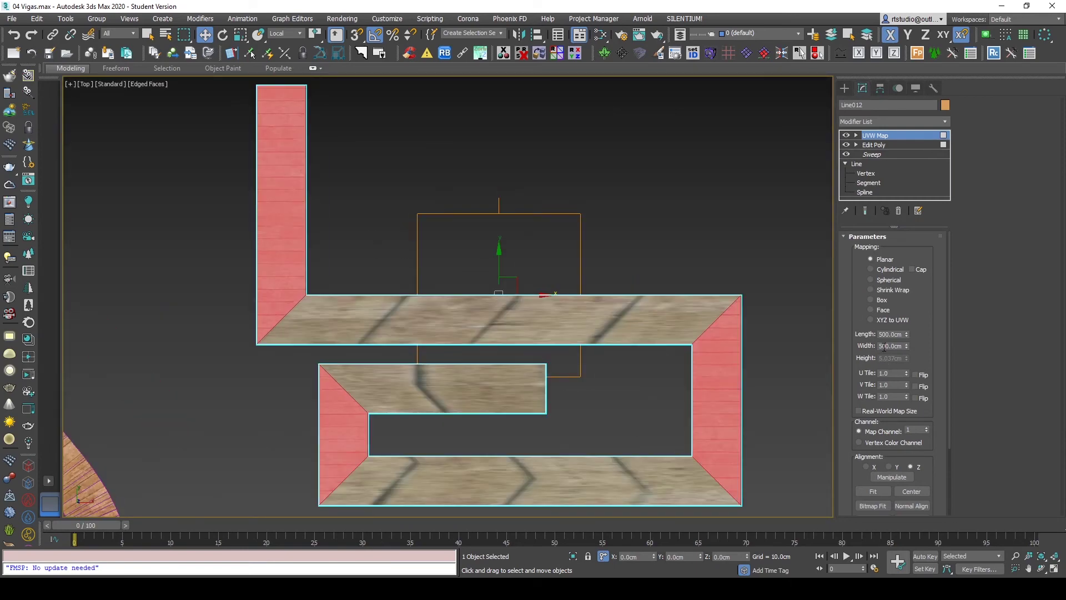
pyautogui.write('250')
pyautogui.press('Return')
pyautogui.press('Tab')
pyautogui.press('Return')
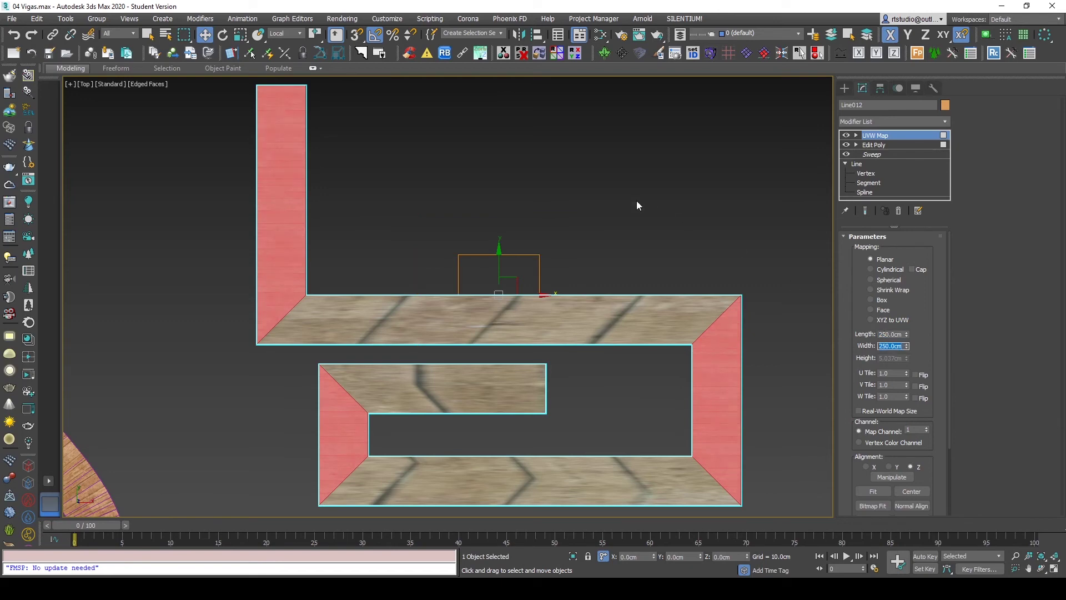
# Step: Add another Edit Poly modifier above the UVW Map
pyautogui.moveTo(611, 211); pyautogui.dragTo(615, 208, button='middle')
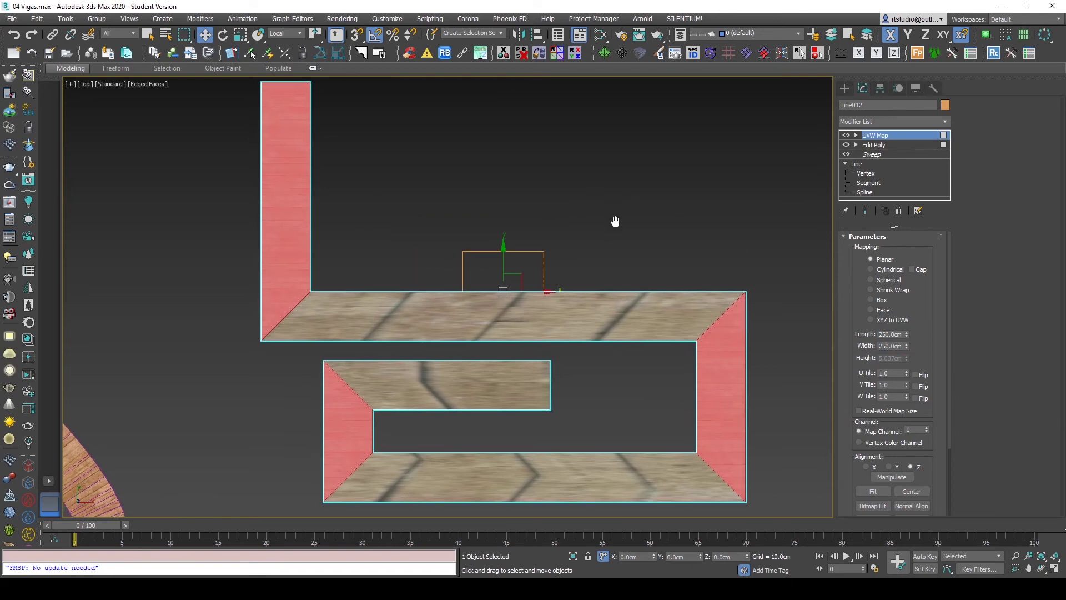
pyautogui.moveTo(456, 240); pyautogui.dragTo(469, 226, button='middle')
pyautogui.moveTo(585, 333); pyautogui.dragTo(580, 354, button='middle')
pyautogui.hotkey('ctrl', 'e')
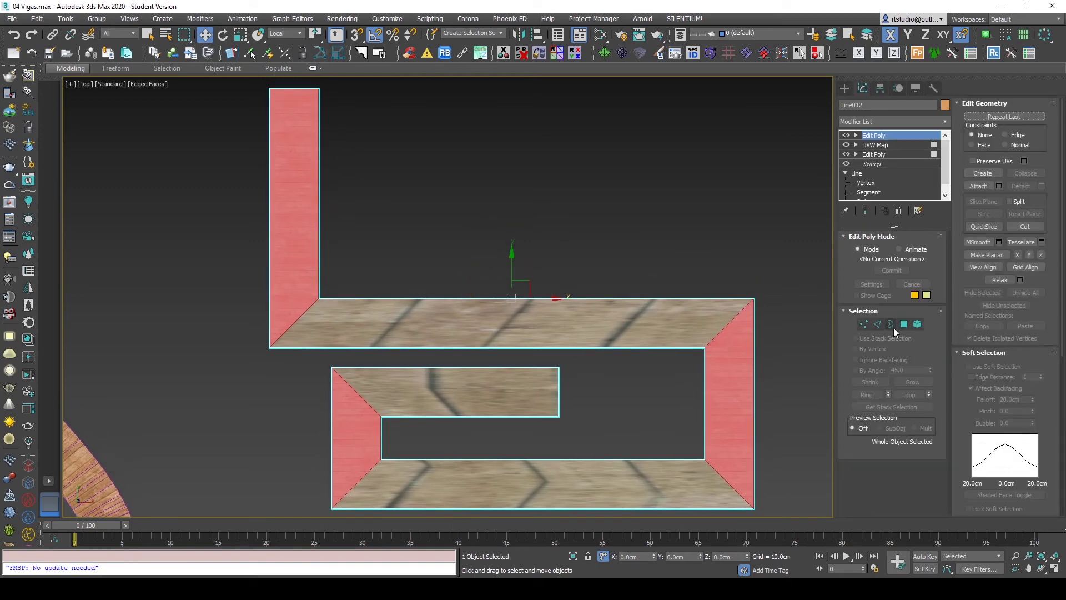
# Step: Invert the polygon selection to the long beam faces and paste a UVW Map on top
pyautogui.click(903, 323)
pyautogui.hotkey('ctrl', 'i')
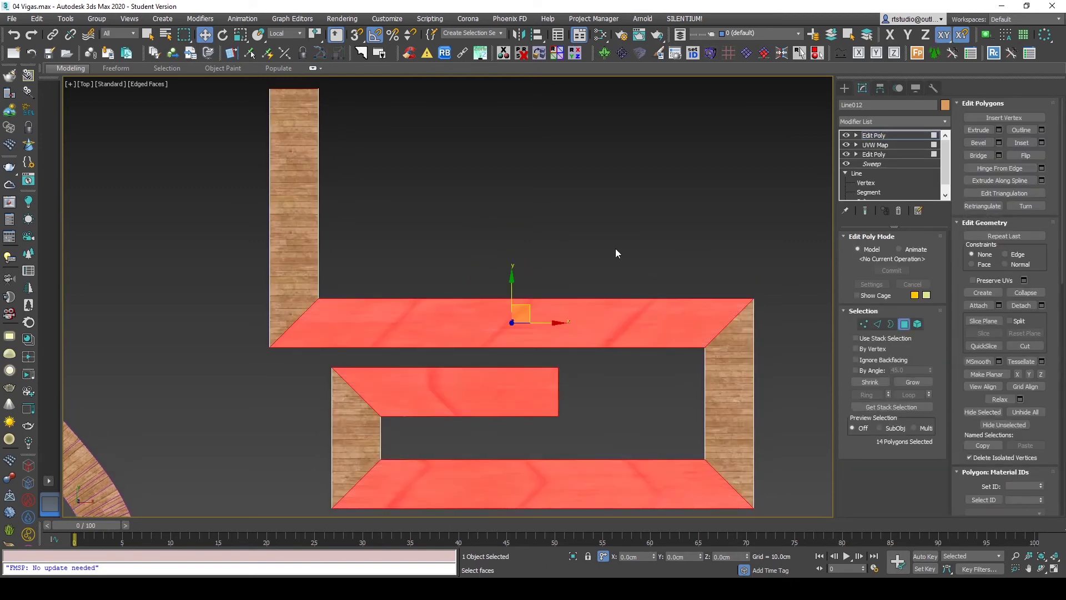
pyautogui.moveTo(615, 253); pyautogui.dragTo(609, 235, button='middle')
pyautogui.rightClick(879, 144)
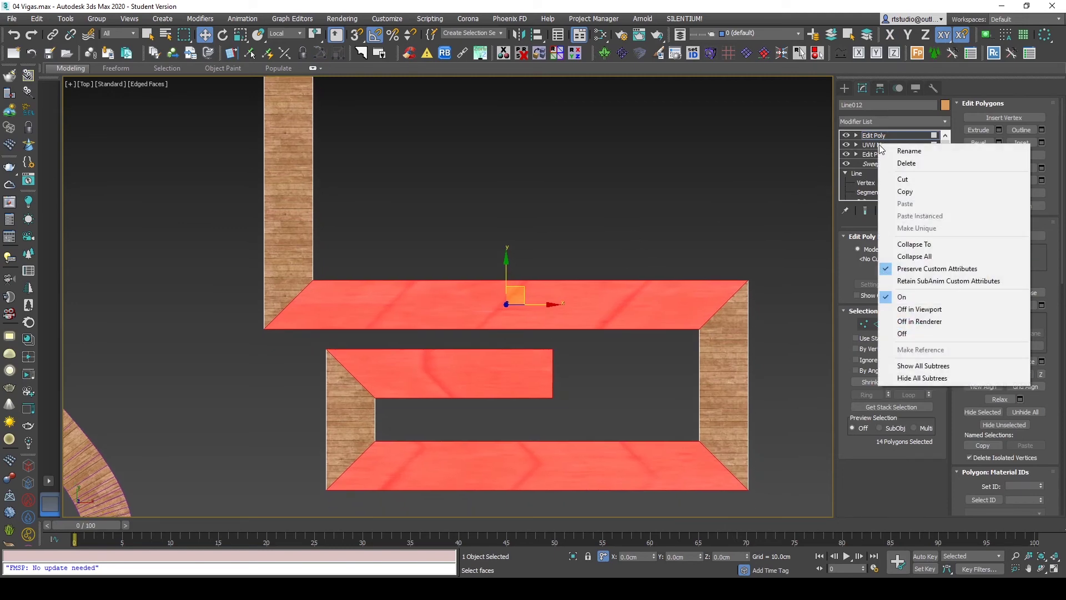
pyautogui.click(887, 135)
pyautogui.rightClick(888, 134)
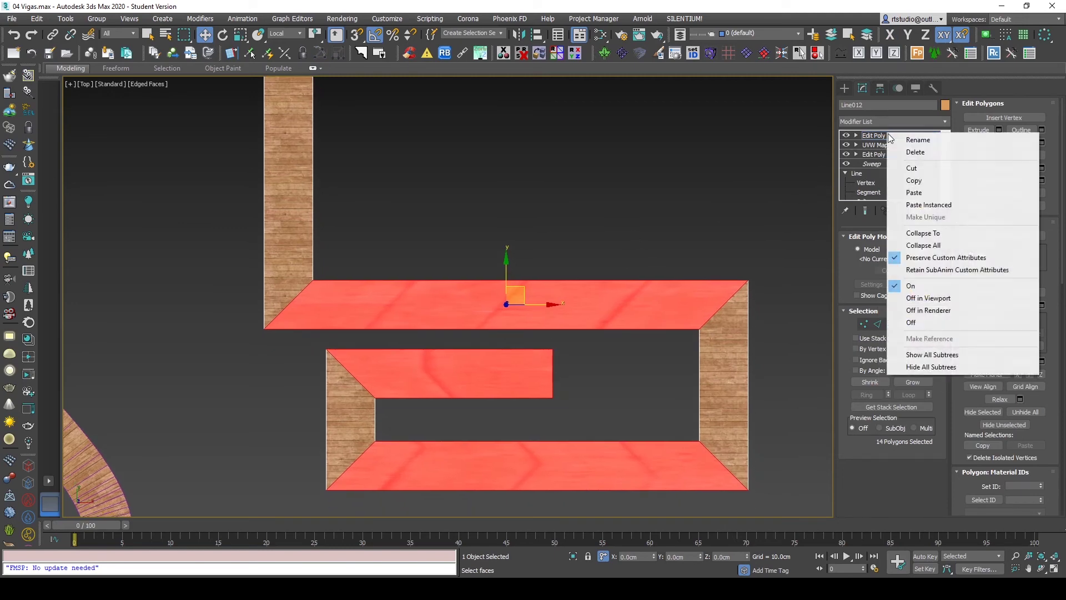
pyautogui.click(914, 192)
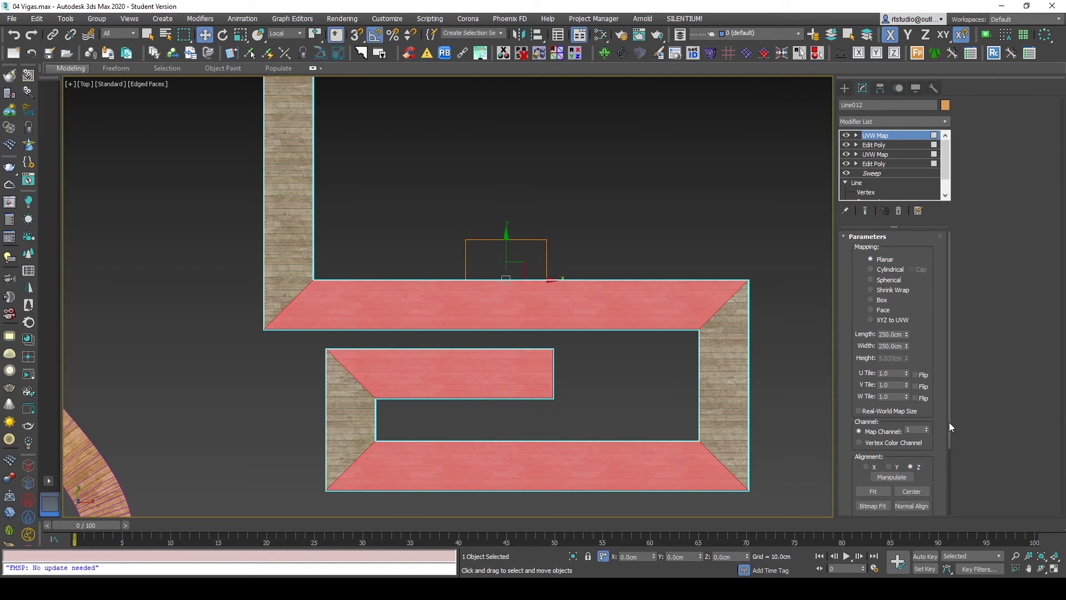
# Step: Set the pasted map to Box mapping, 250 cm height, X alignment, then deselect
pyautogui.click(866, 467)
pyautogui.click(890, 468)
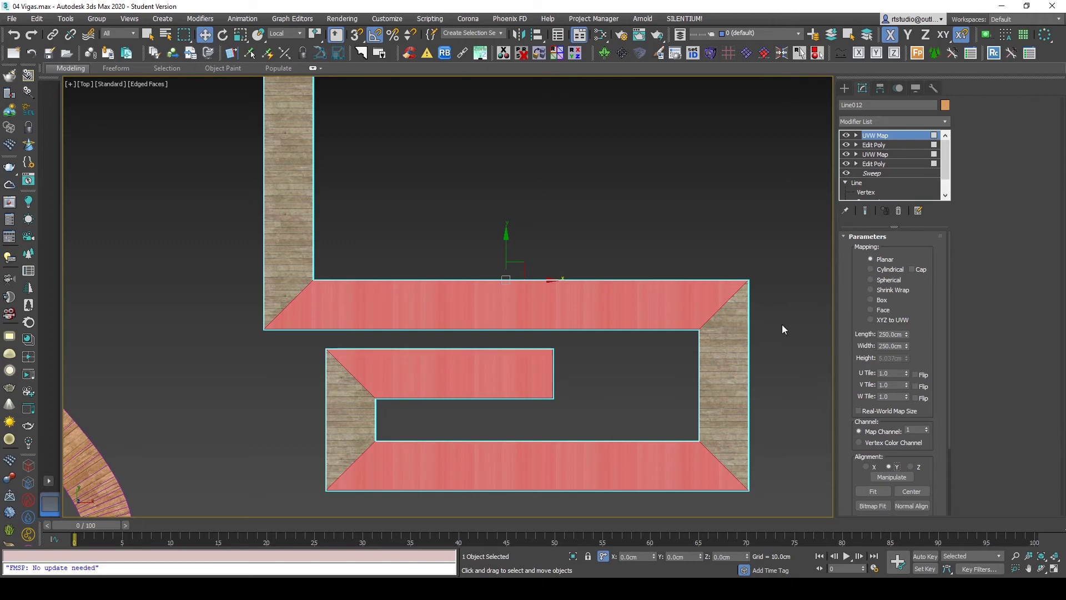
pyautogui.click(663, 355)
pyautogui.click(604, 312)
pyautogui.click(871, 300)
pyautogui.write('50')
pyautogui.press('Return')
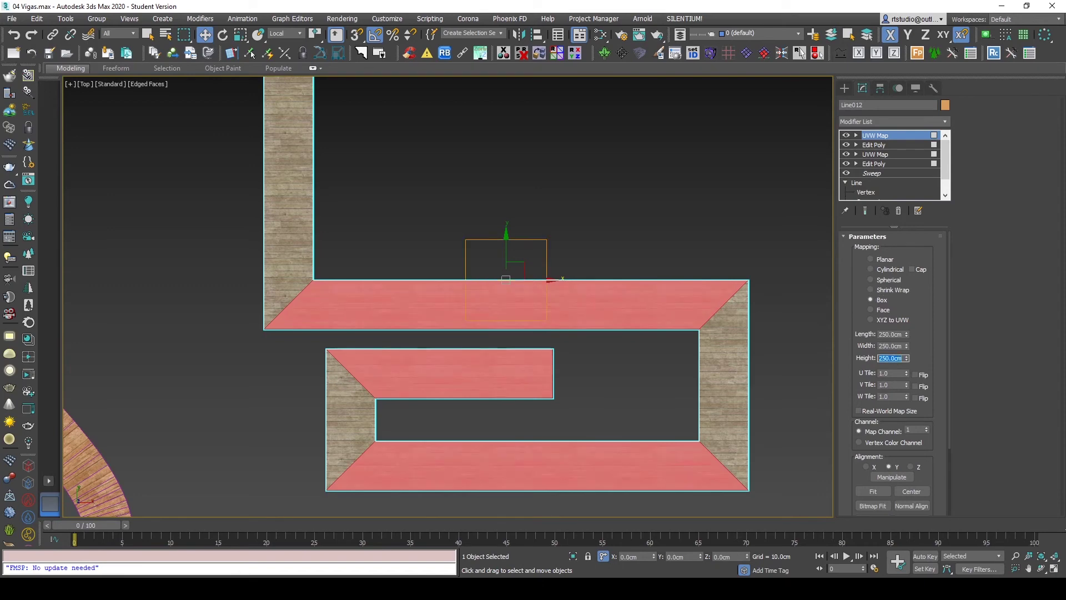
pyautogui.click(866, 466)
pyautogui.click(738, 200)
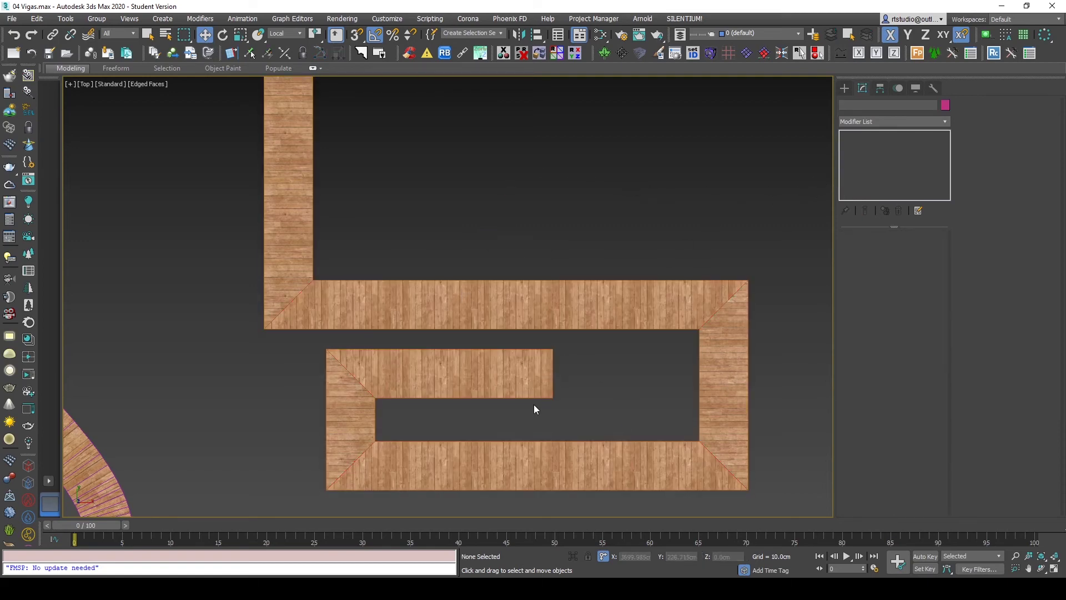
# Step: Orbit, zoom and pan to inspect the plank texture up close at the L-beam corner
pyautogui.moveTo(465, 429)
pyautogui.keyDown('alt'); pyautogui.mouseDown(button='middle')
pyautogui.moveTo(494, 356)
pyautogui.moveTo(492, 364)
pyautogui.mouseUp(button='middle'); pyautogui.keyUp('alt')
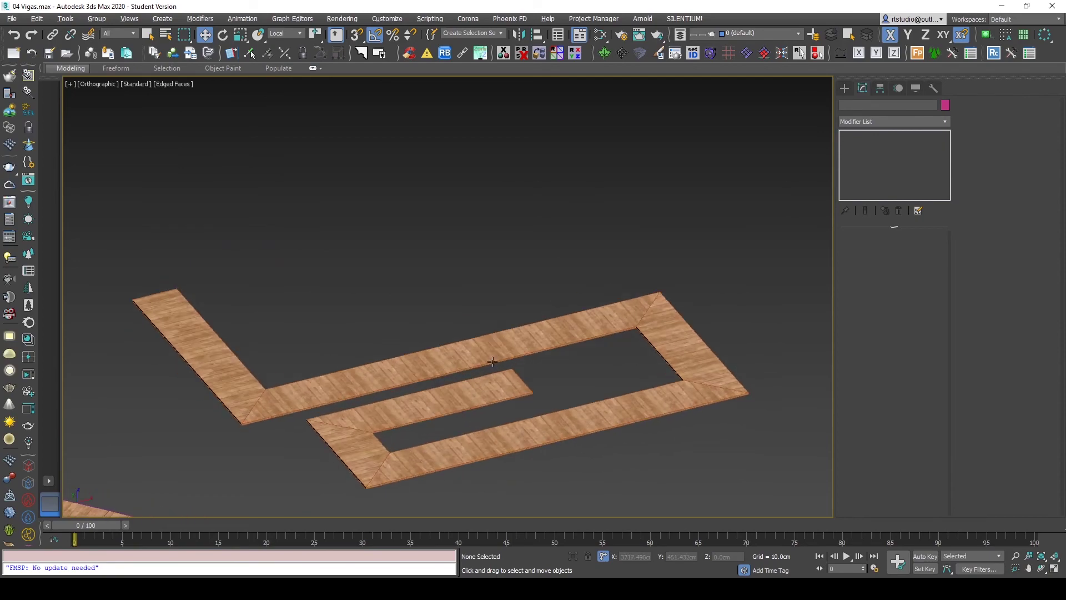
pyautogui.scroll(3, 249, 456)
pyautogui.scroll(3, 252, 452)
pyautogui.scroll(2, 258, 312)
pyautogui.scroll(-3, 294, 277)
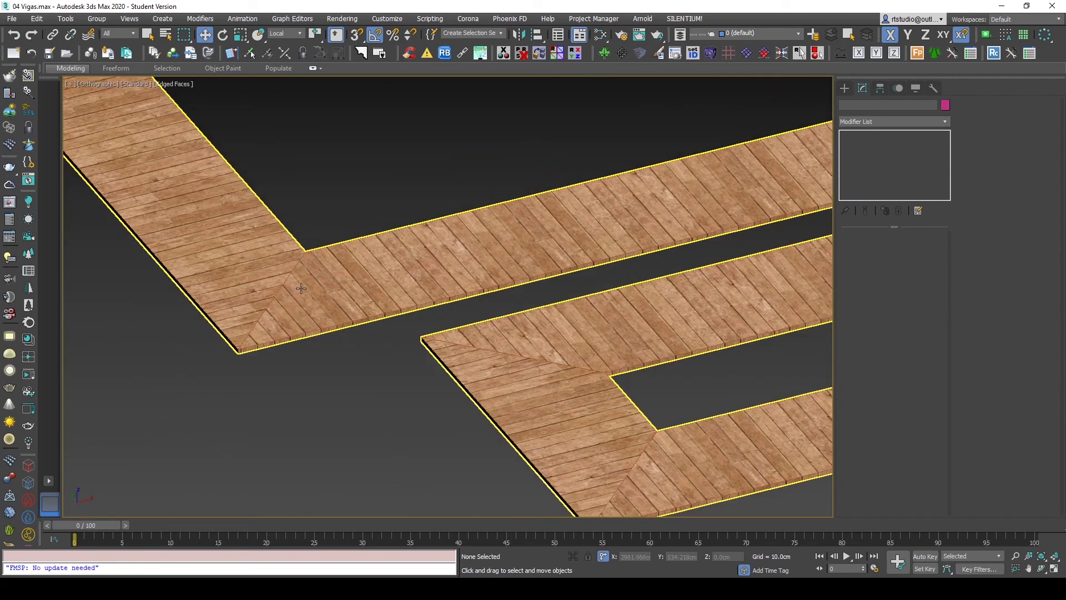
pyautogui.scroll(-3, 358, 334)
pyautogui.scroll(2, 454, 322)
pyautogui.moveTo(469, 306); pyautogui.dragTo(448, 336, button='middle')
pyautogui.scroll(-2, 448, 335)
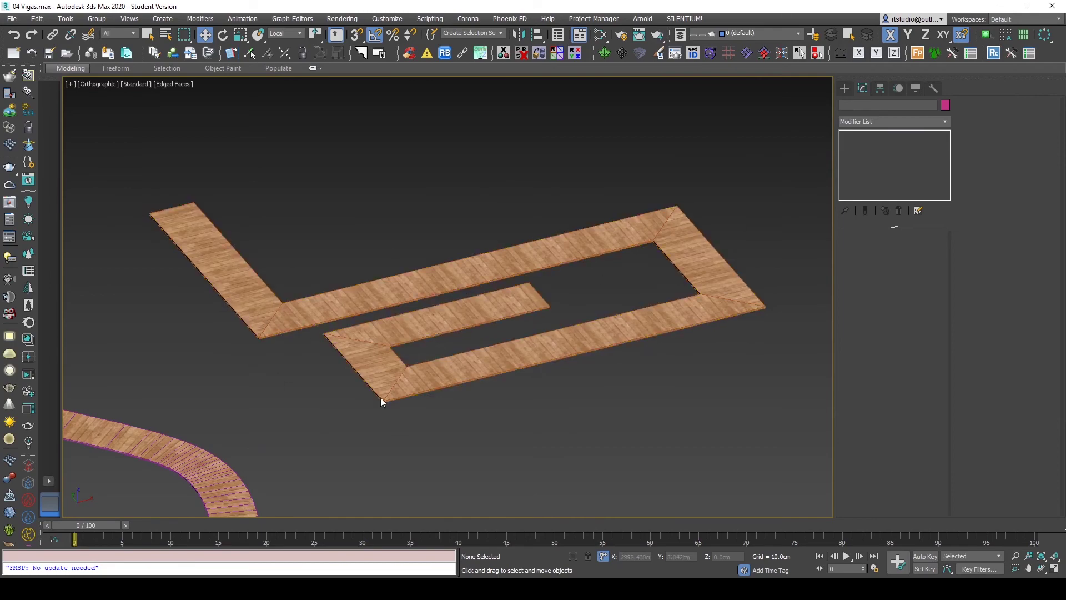
pyautogui.scroll(2, 500, 411)
pyautogui.scroll(1, 336, 325)
pyautogui.scroll(3, 355, 334)
pyautogui.scroll(-5, 355, 333)
pyautogui.scroll(-2, 355, 334)
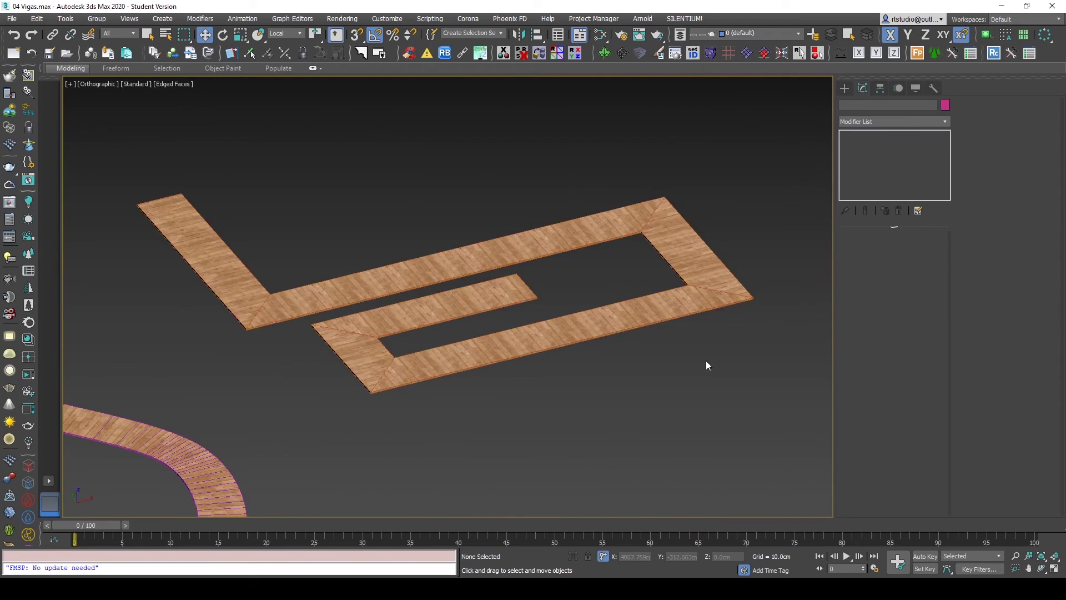
pyautogui.moveTo(528, 407)
pyautogui.mouseDown(button='middle')
pyautogui.moveTo(640, 352)
pyautogui.moveTo(614, 335)
pyautogui.mouseUp(button='middle')
pyautogui.scroll(5, 349, 191)
pyautogui.moveTo(349, 192)
pyautogui.mouseDown(button='middle')
pyautogui.moveTo(464, 291)
pyautogui.moveTo(654, 386)
pyautogui.mouseUp(button='middle')
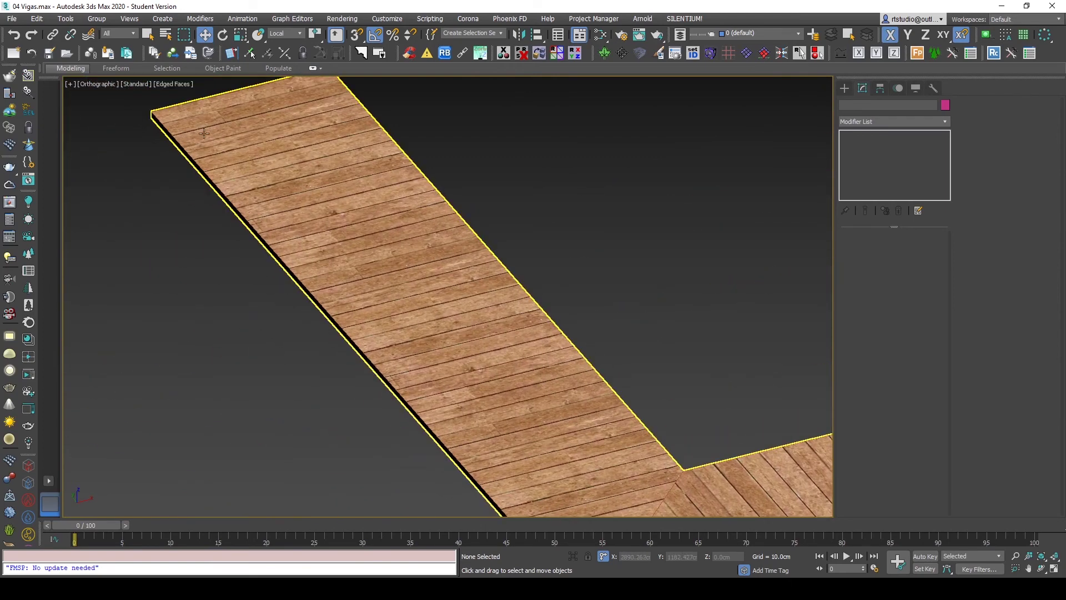
pyautogui.scroll(4, 216, 167)
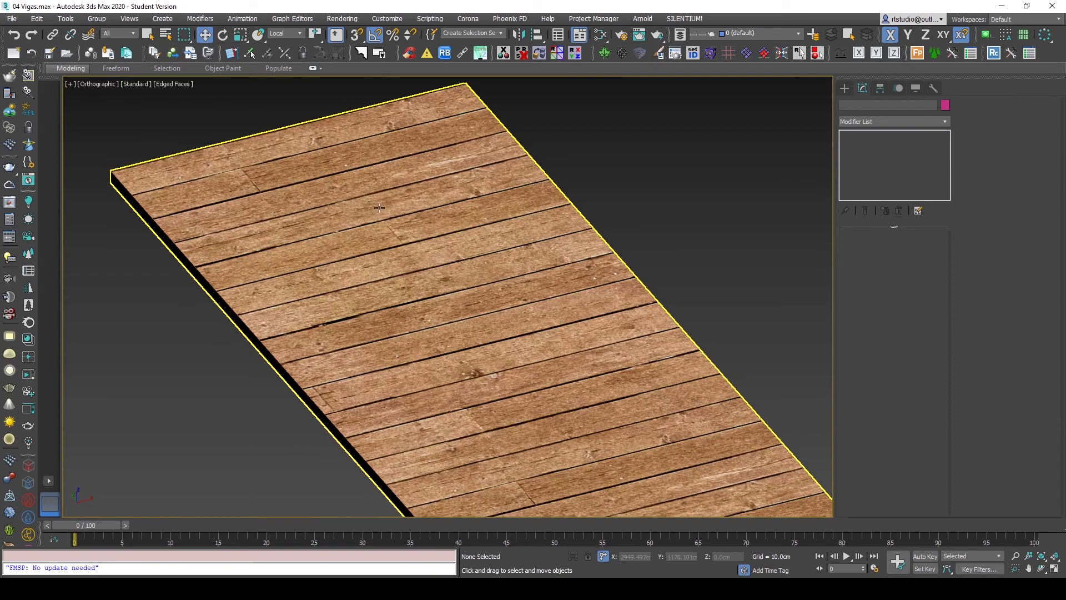
pyautogui.scroll(-5, 367, 236)
pyautogui.scroll(-2, 502, 276)
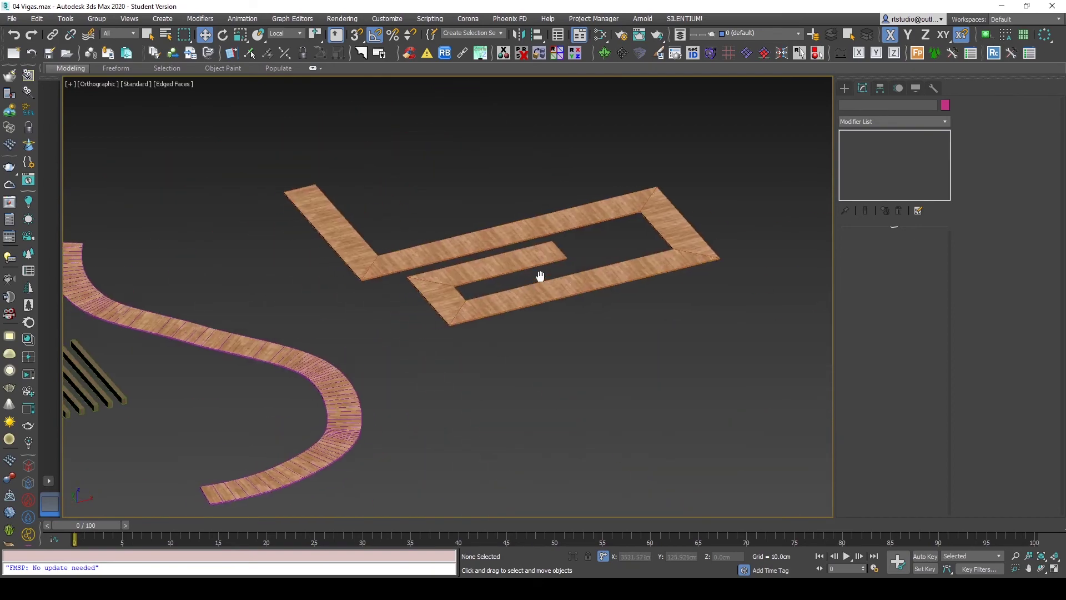
pyautogui.scroll(2, 575, 264)
# Step: Turn off Edged Faces and frame the zigzag deck in the viewport
pyautogui.press('F4')
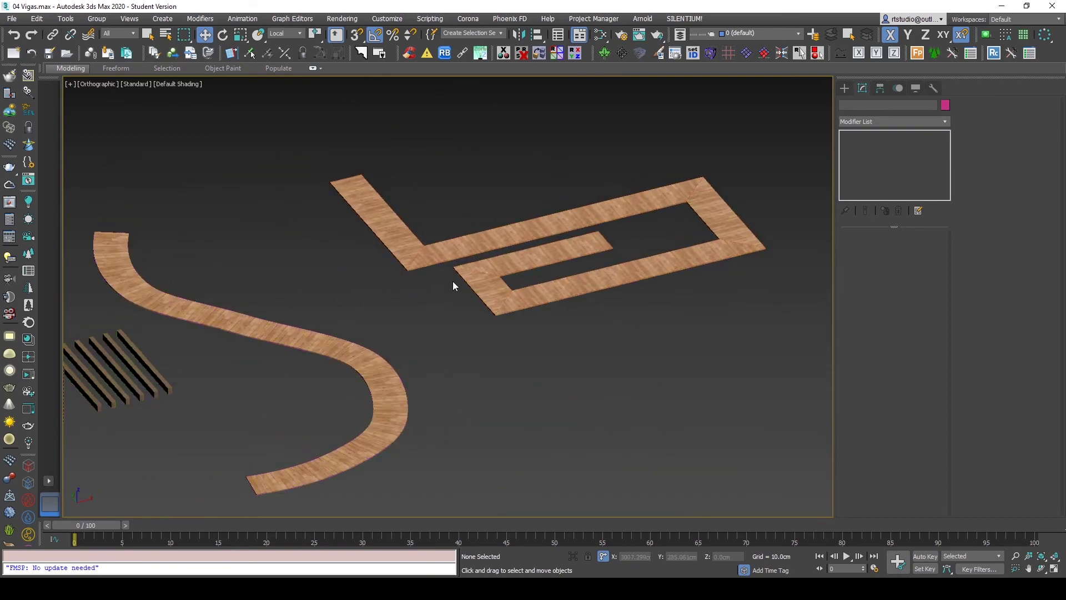
pyautogui.moveTo(614, 240); pyautogui.dragTo(558, 280, button='middle')
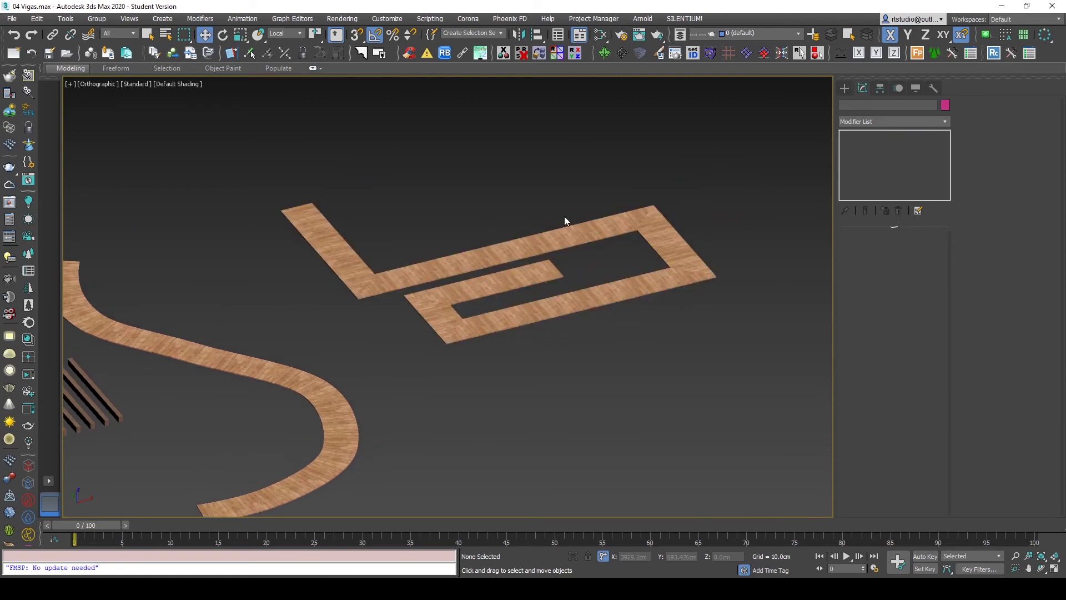
pyautogui.scroll(2, 536, 265)
pyautogui.moveTo(537, 261); pyautogui.dragTo(461, 312, button='middle')
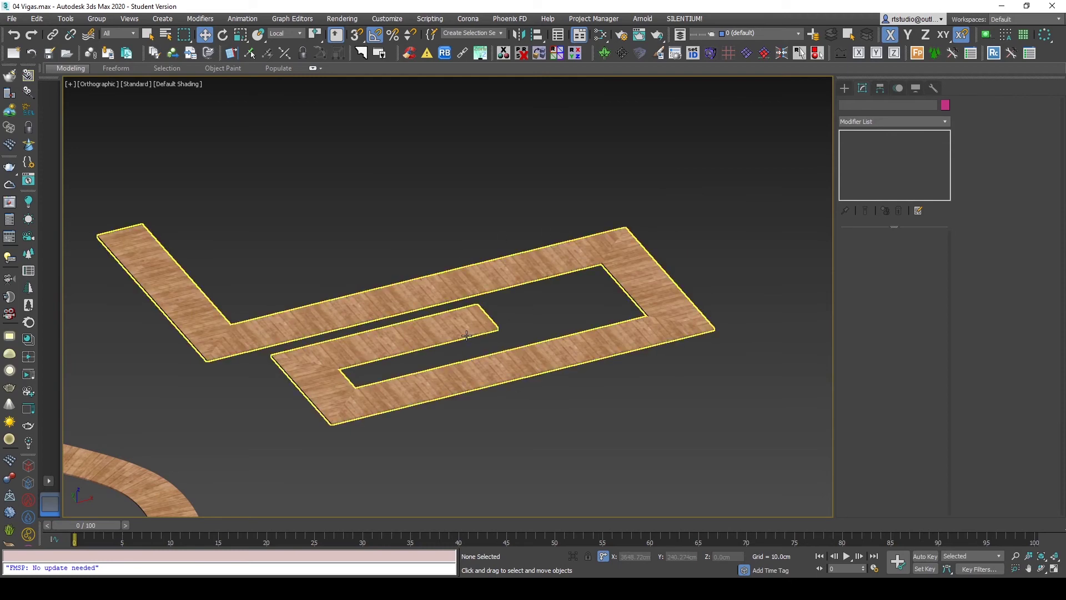
pyautogui.moveTo(404, 338); pyautogui.dragTo(436, 355, button='middle')
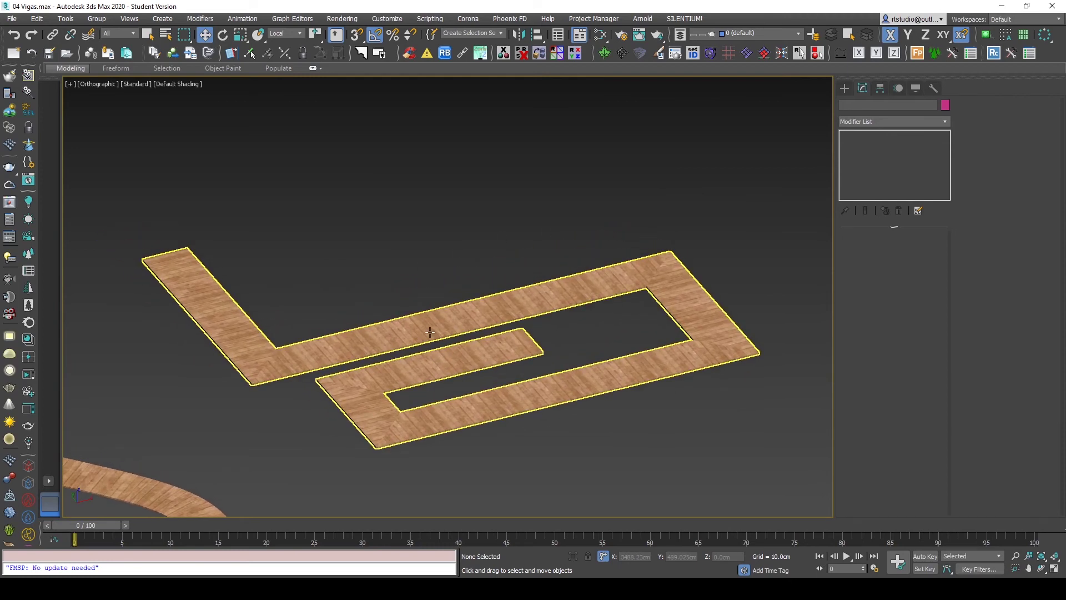
# Step: Shift-drag Line012 to create an independent copy, Line013
pyautogui.click(429, 332)
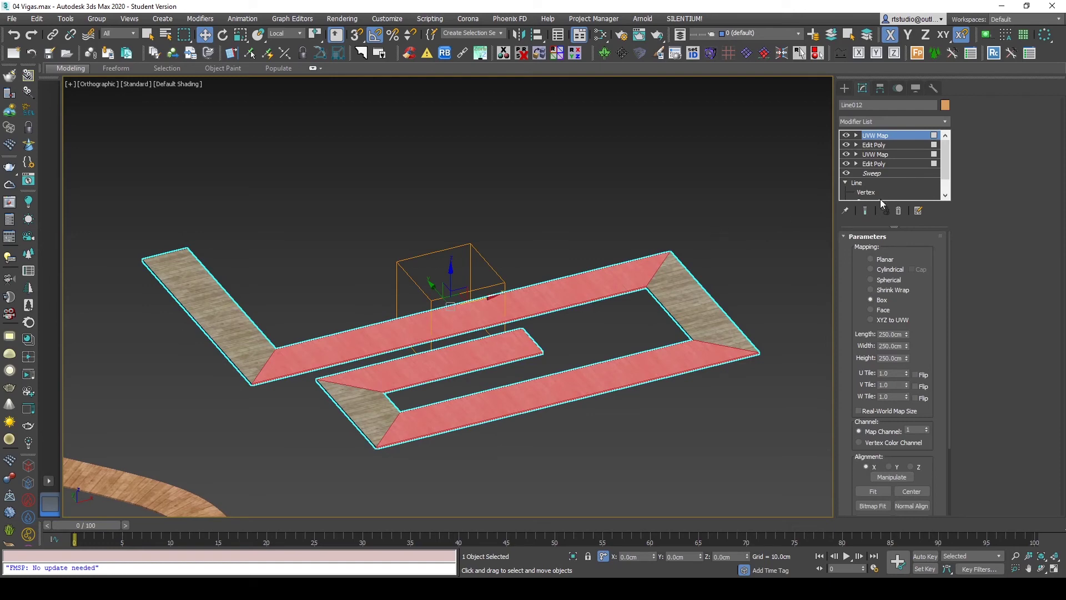
pyautogui.scroll(-3, 543, 261)
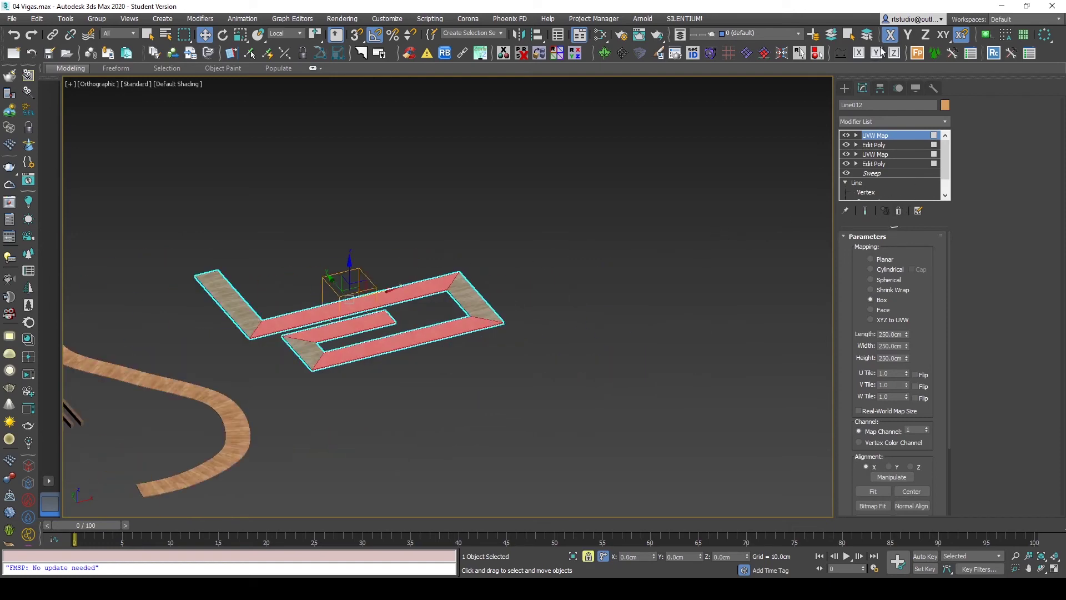
pyautogui.keyDown('shift'); pyautogui.moveTo(389, 311); pyautogui.dragTo(662, 249); pyautogui.keyUp('shift')
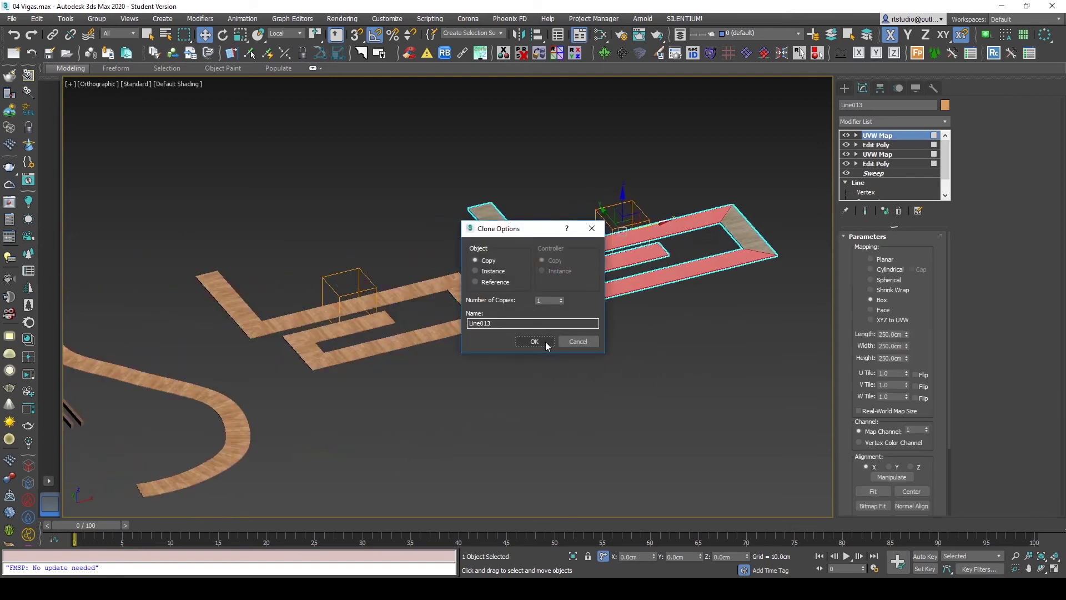
pyautogui.click(534, 341)
# Step: Remove the copy's UVW Map, Edit Poly and Sweep modifiers, leaving the bare line
pyautogui.click(898, 211)
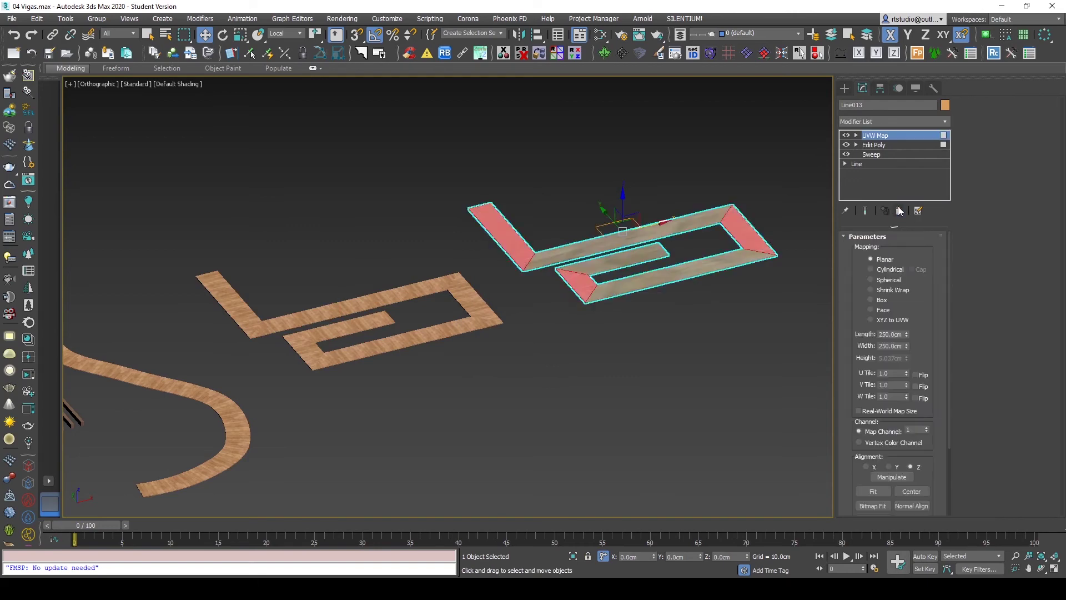
pyautogui.scroll(5, 768, 184)
pyautogui.click(900, 210)
pyautogui.click(899, 210)
pyautogui.scroll(-3, 618, 286)
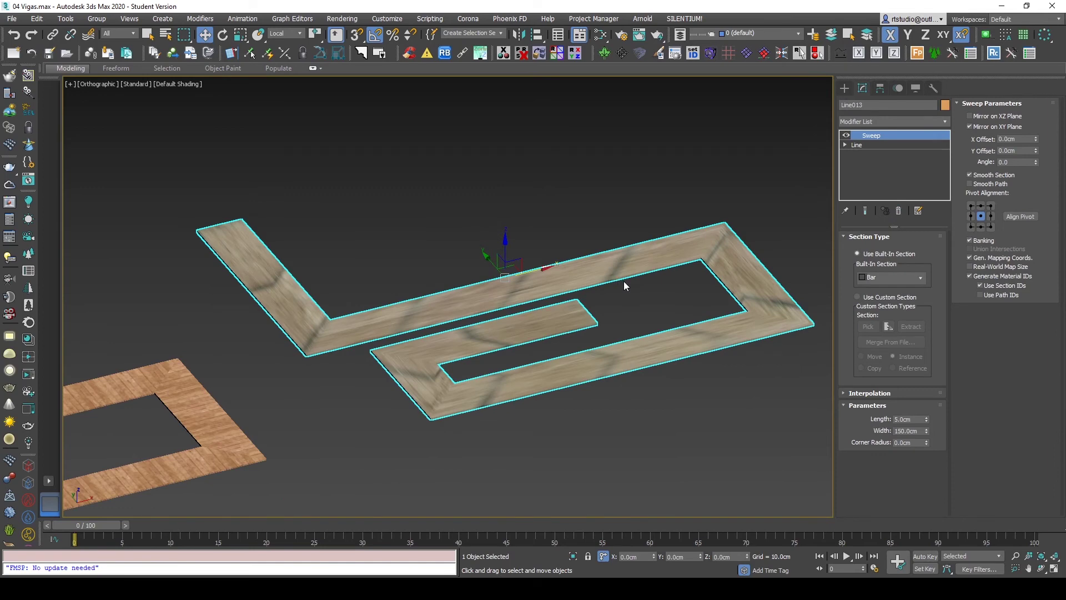
pyautogui.moveTo(617, 281); pyautogui.dragTo(583, 306, button='middle')
pyautogui.click(900, 211)
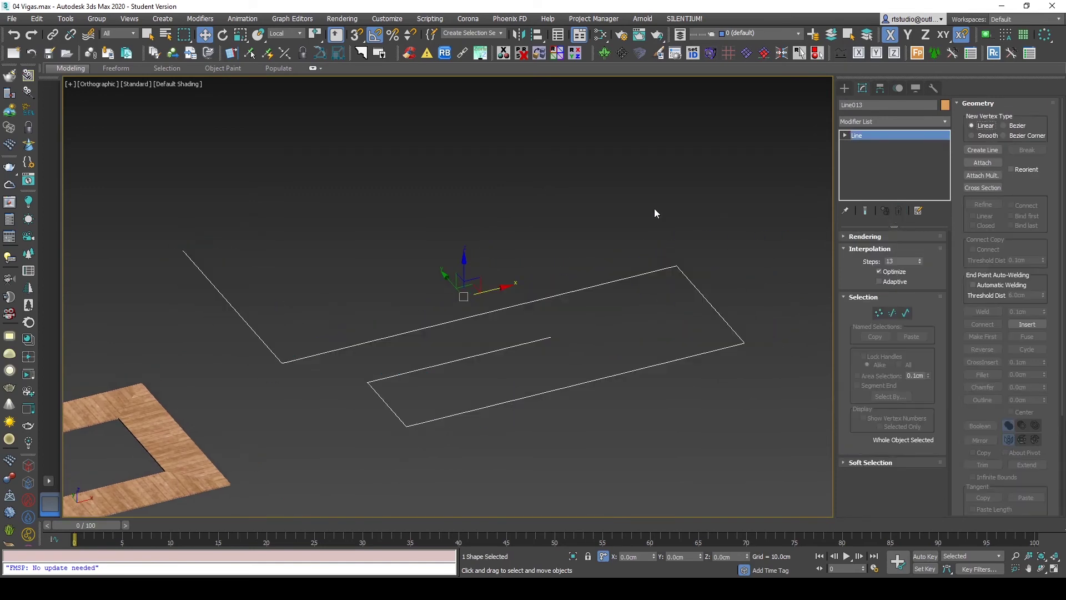
# Step: Outline the copied zigzag spline in Spline sub-object mode into a closed deck-width shape
pyautogui.hotkey('ctrl', 'z')
pyautogui.click(905, 312)
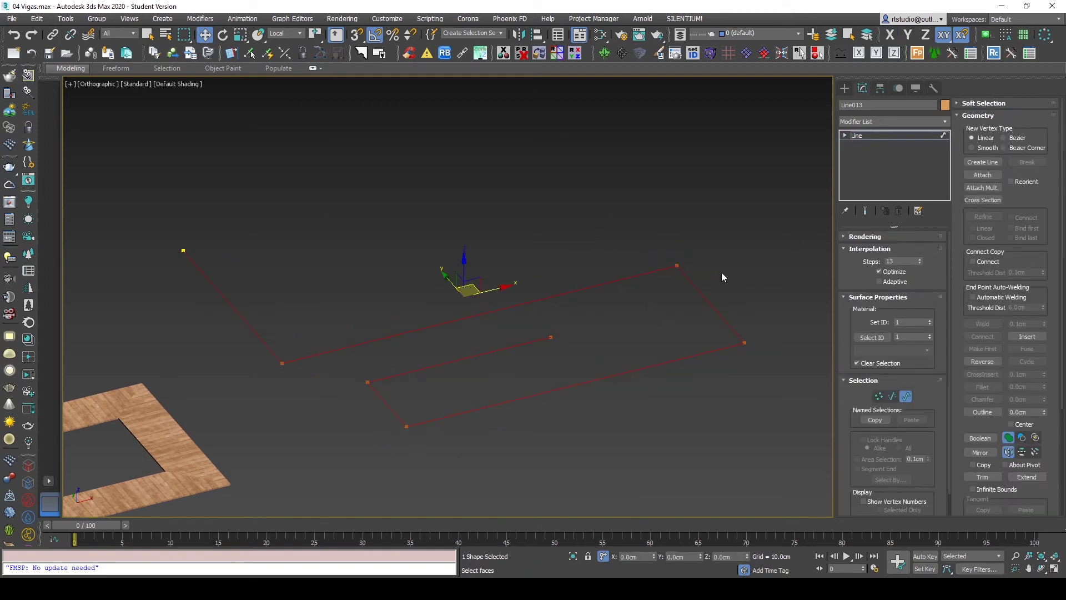
pyautogui.moveTo(1046, 414); pyautogui.dragTo(758, 213)
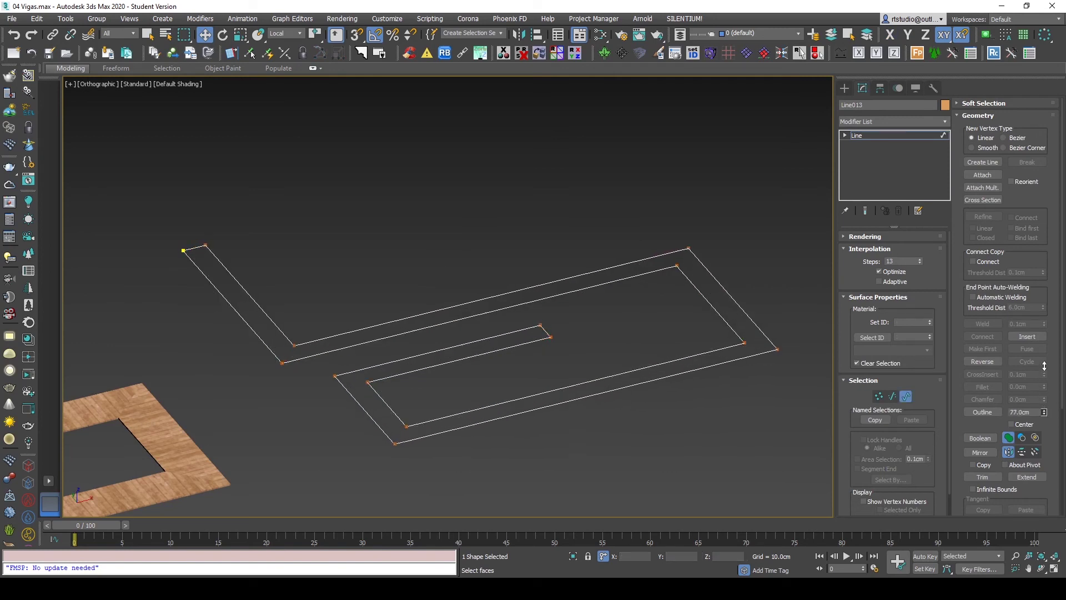
pyautogui.rightClick(707, 160)
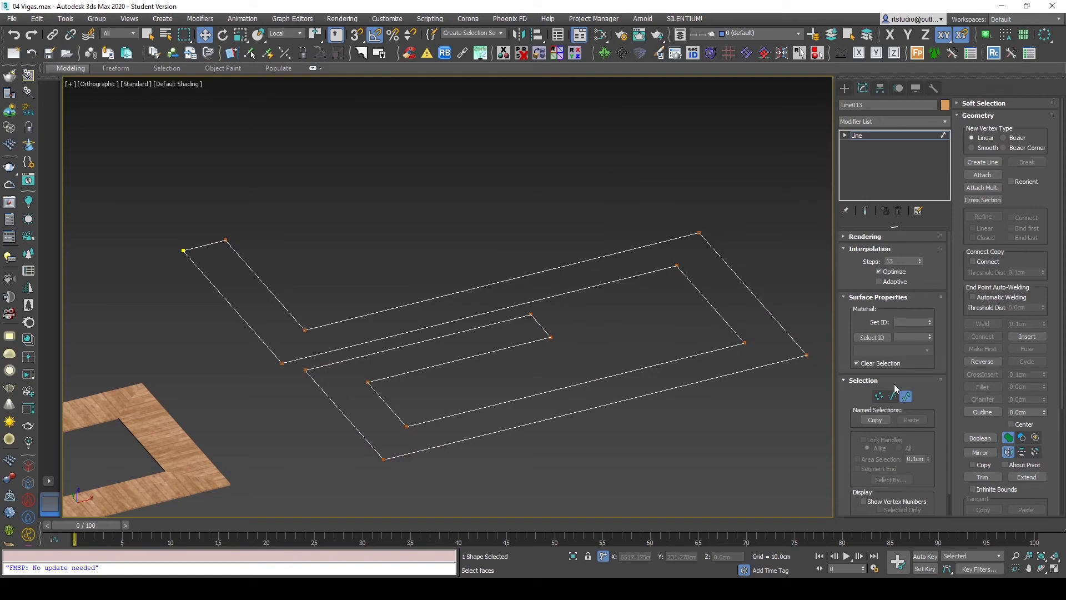
pyautogui.click(905, 396)
pyautogui.rightClick(698, 172)
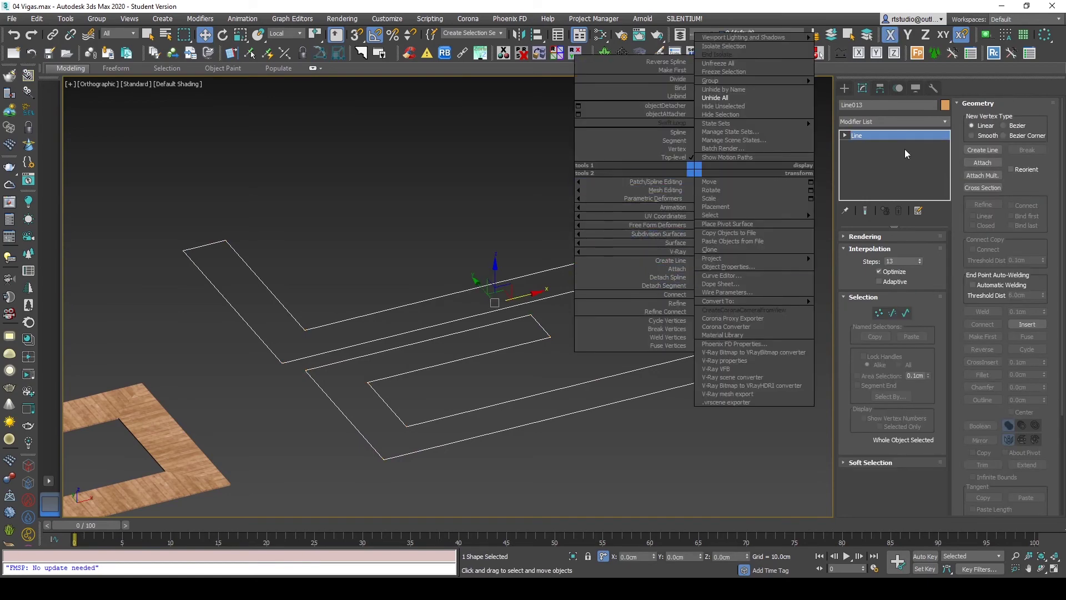
# Step: Apply a FloorGenerator modifier to the zigzag outline
pyautogui.click(893, 121)
pyautogui.moveTo(946, 200)
pyautogui.mouseDown()
pyautogui.moveTo(946, 322)
pyautogui.moveTo(945, 278)
pyautogui.mouseUp()
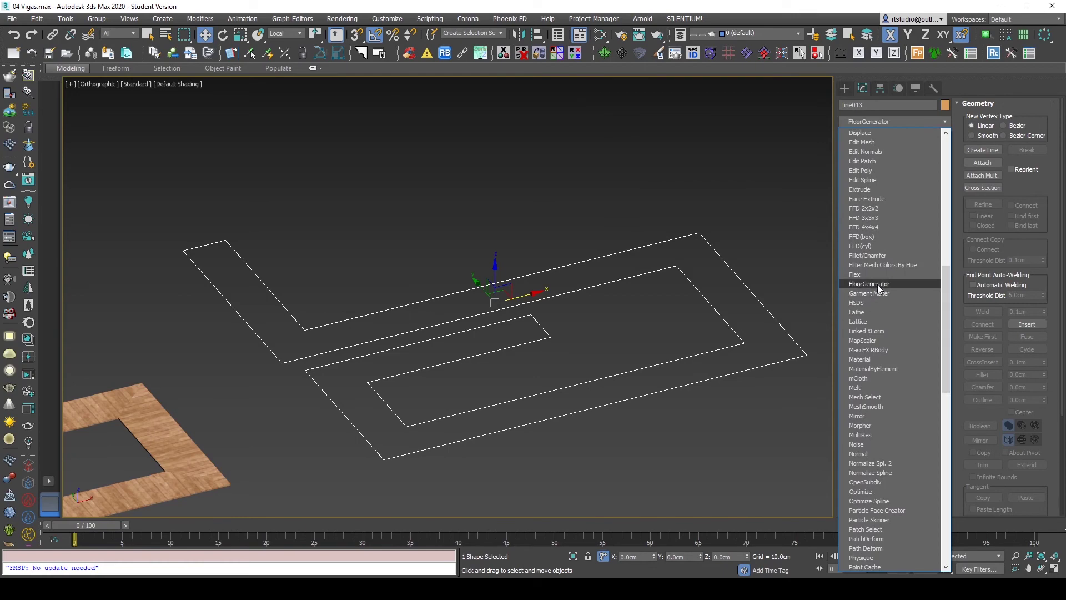
pyautogui.click(877, 284)
pyautogui.scroll(3, 198, 297)
pyautogui.scroll(3, 235, 295)
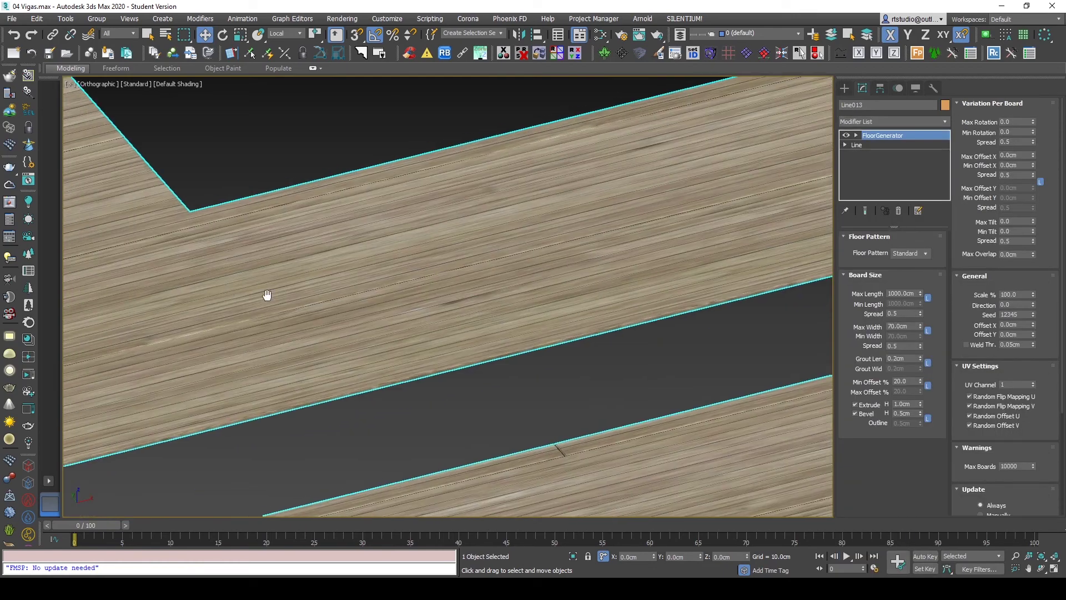
pyautogui.scroll(-2, 235, 294)
pyautogui.scroll(-3, 465, 311)
pyautogui.press('F4')
pyautogui.scroll(-3, 405, 299)
pyautogui.moveTo(821, 314); pyautogui.dragTo(729, 359, button='middle')
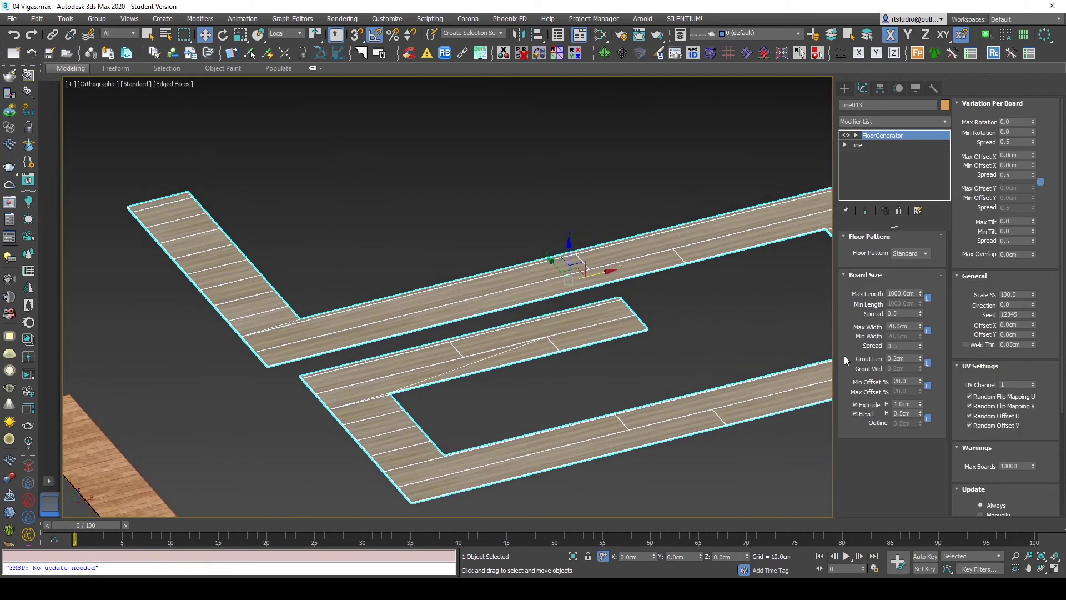
pyautogui.write('200')
# Step: Set FloorGenerator Max Length to 200 cm and Max Width to 20 cm, hiding edged faces
pyautogui.press('Return')
pyautogui.press('Tab')
pyautogui.press('Tab')
pyautogui.write('20')
pyautogui.press('Return')
pyautogui.click(260, 200)
pyautogui.press('F4')
# Step: Zoom and pan to inspect the new board floor beside the walkway, then clear the selection
pyautogui.scroll(3, 462, 327)
pyautogui.scroll(3, 463, 327)
pyautogui.scroll(-2, 463, 327)
pyautogui.scroll(2, 463, 327)
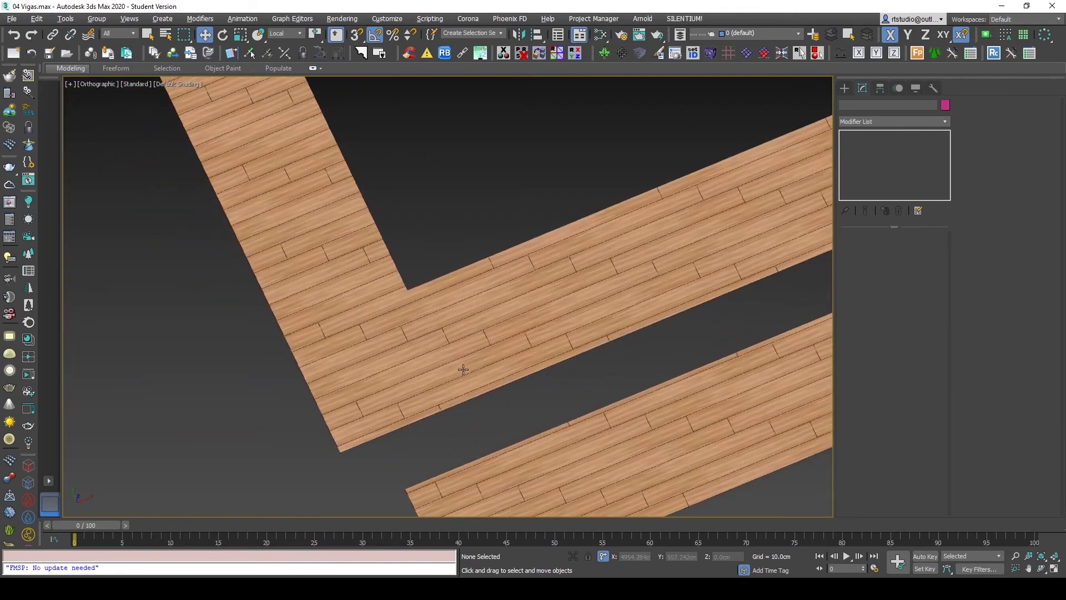
pyautogui.scroll(1, 397, 285)
pyautogui.scroll(-5, 397, 285)
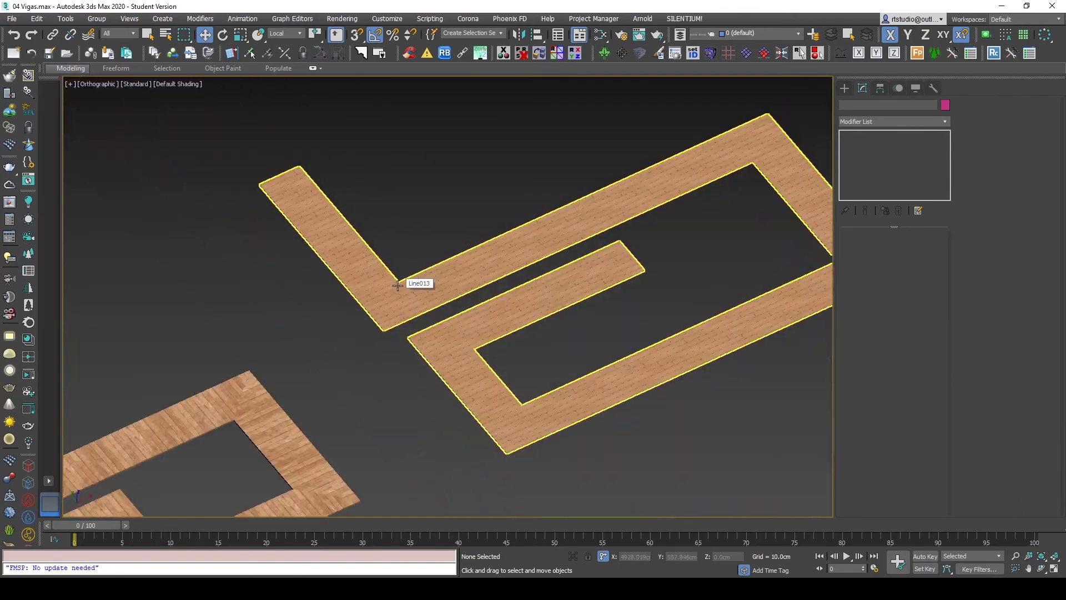
pyautogui.moveTo(411, 286); pyautogui.dragTo(245, 259, button='middle')
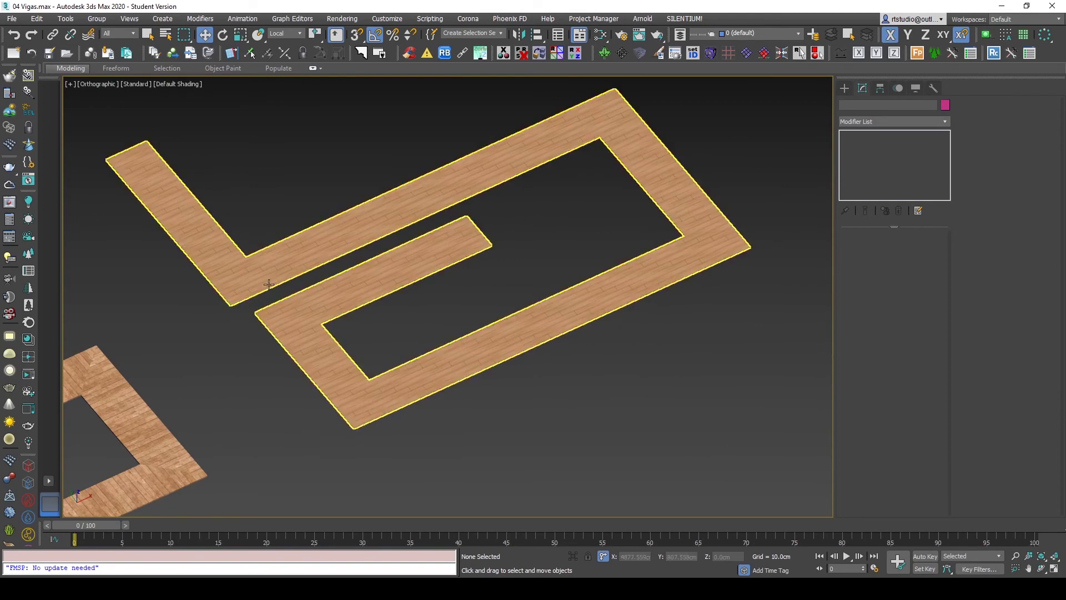
pyautogui.scroll(-2, 445, 324)
pyautogui.scroll(-1, 454, 327)
pyautogui.scroll(2, 366, 298)
pyautogui.scroll(1, 386, 311)
pyautogui.scroll(-1, 423, 350)
pyautogui.scroll(1, 559, 317)
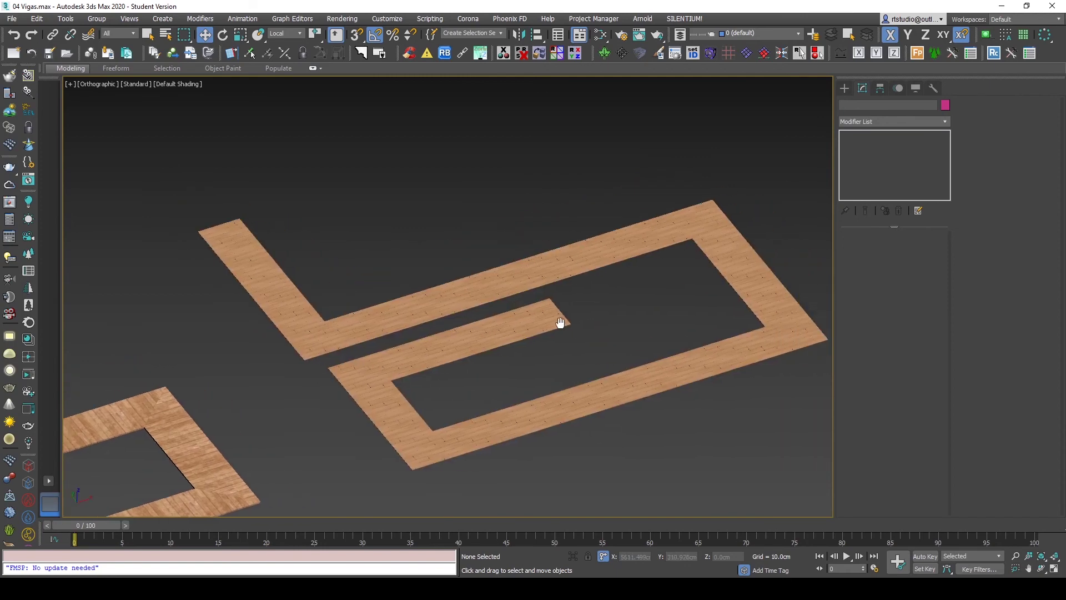
pyautogui.scroll(1, 488, 305)
pyautogui.scroll(-5, 475, 302)
pyautogui.click(547, 302)
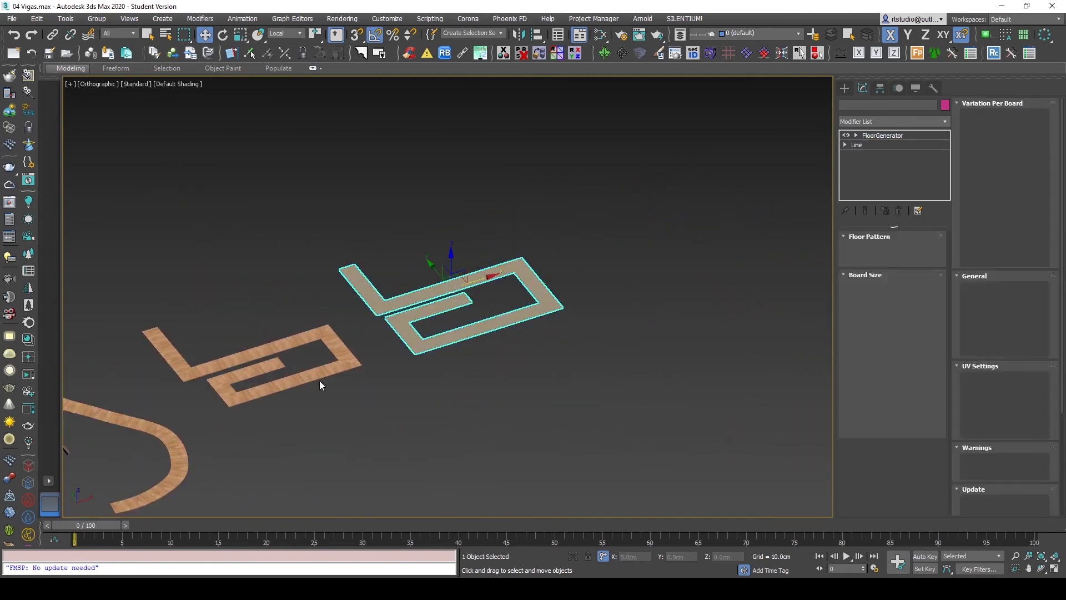
pyautogui.click(316, 381)
pyautogui.click(406, 422)
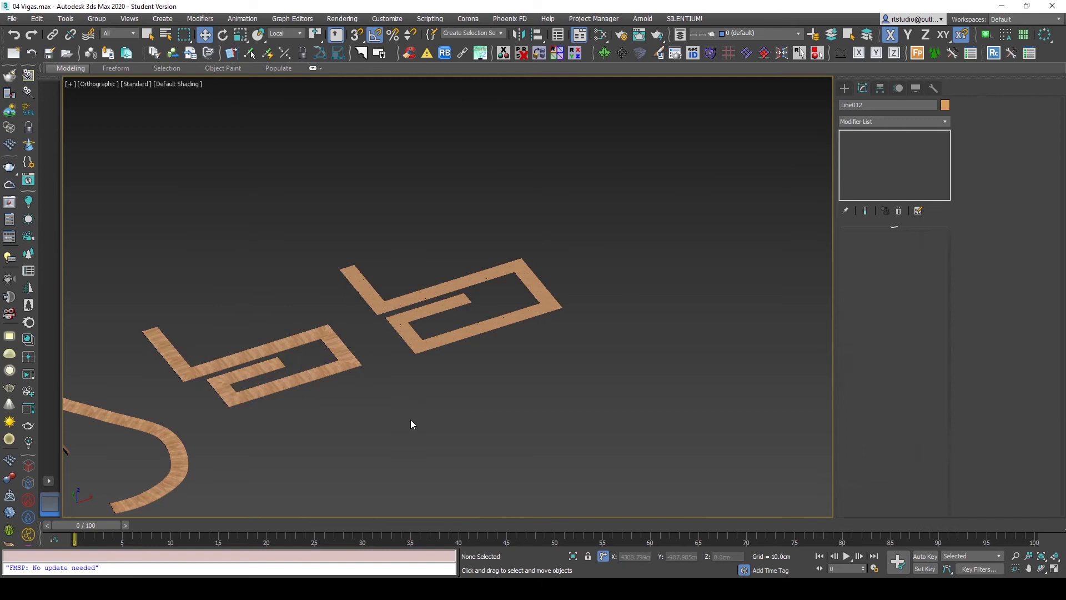
# Step: Clone the zigzag deck to the upper right as Line014
pyautogui.moveTo(475, 382); pyautogui.dragTo(579, 354, button='middle')
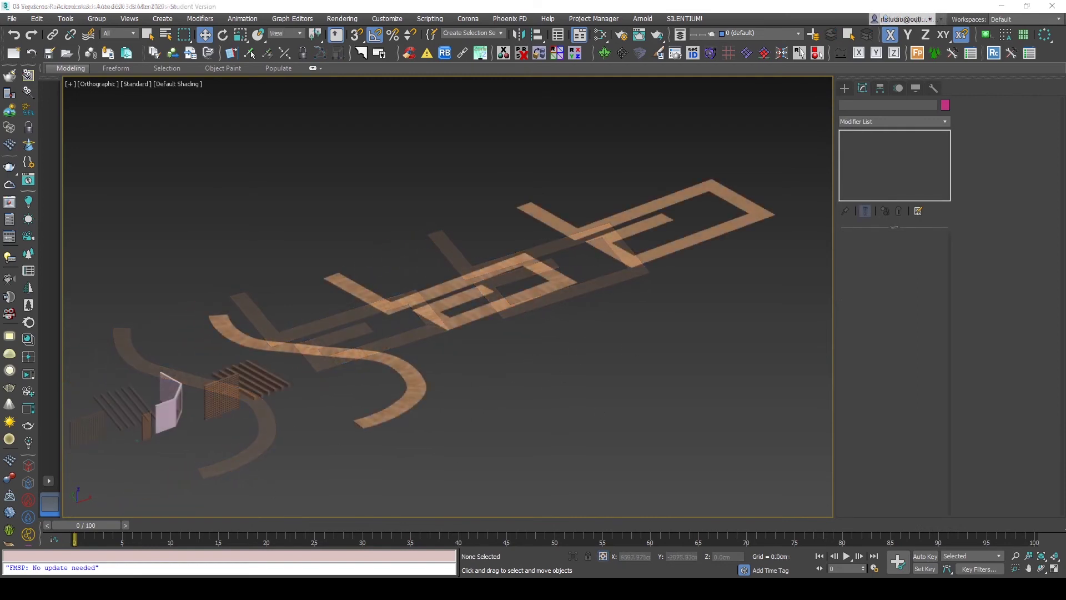
pyautogui.moveTo(675, 365); pyautogui.dragTo(454, 431, button='middle')
pyautogui.click(287, 333)
pyautogui.keyDown('alt'); pyautogui.moveTo(381, 374); pyautogui.dragTo(461, 407, button='middle'); pyautogui.keyUp('alt')
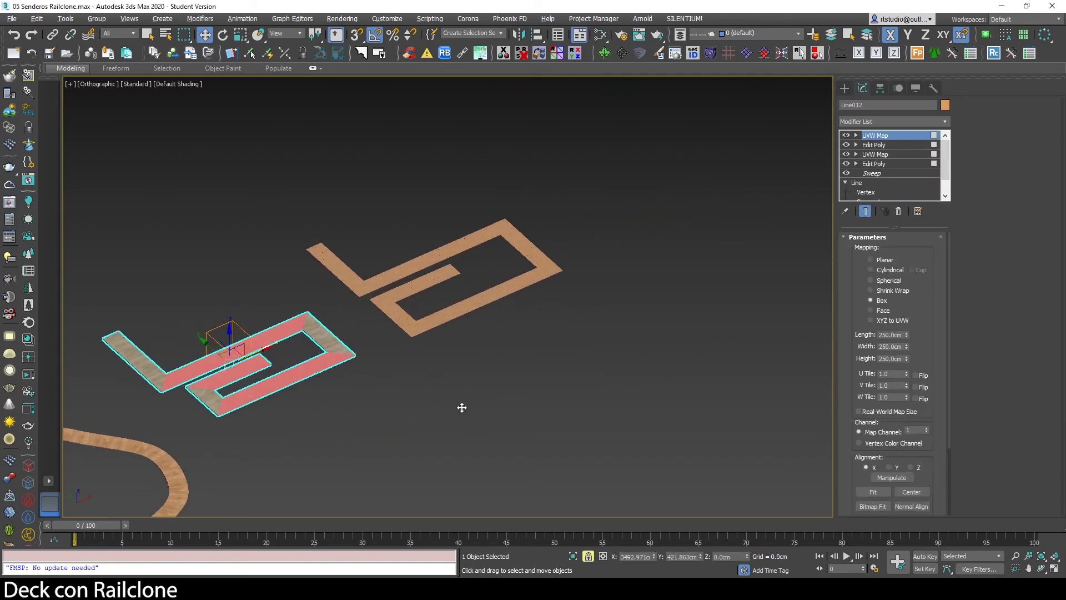
pyautogui.keyDown('shift'); pyautogui.moveTo(278, 367); pyautogui.dragTo(748, 328); pyautogui.keyUp('shift')
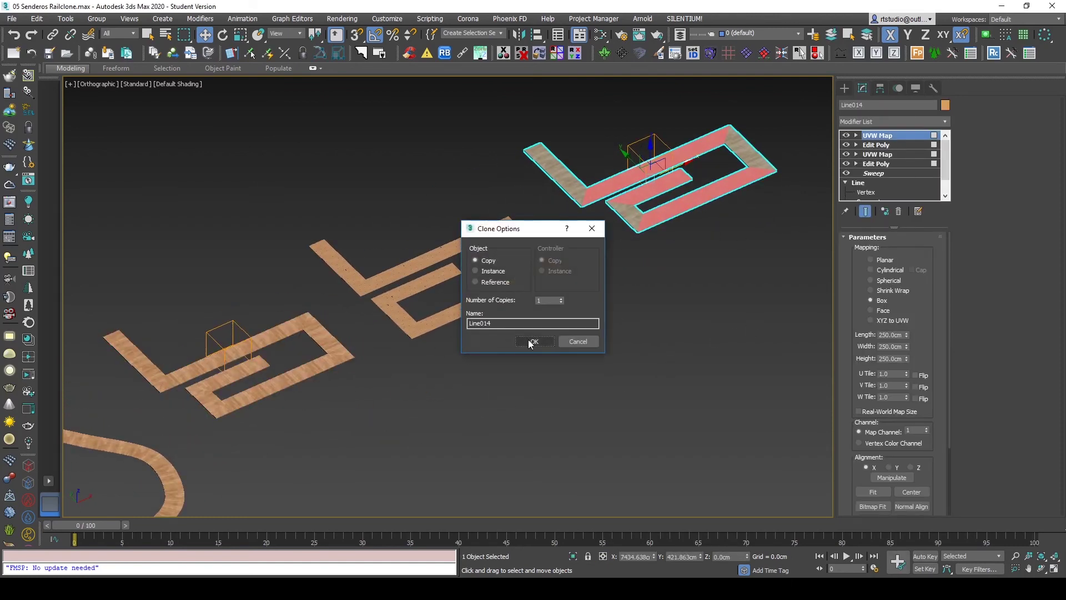
pyautogui.click(532, 341)
# Step: Delete Line014's modifiers so only the bare Line spline remains, and select it
pyautogui.click(899, 212)
pyautogui.click(899, 211)
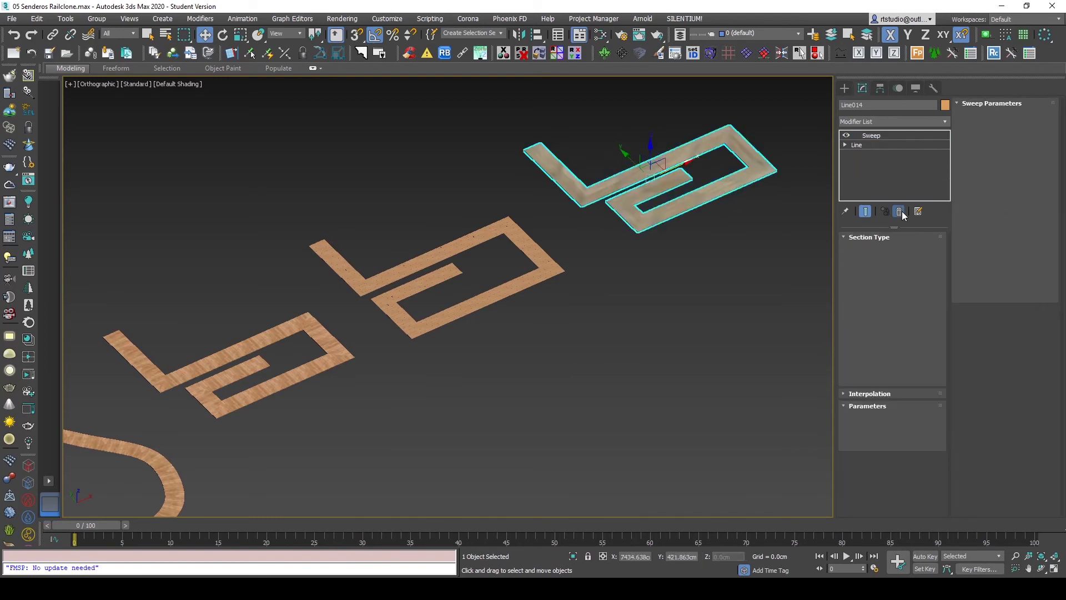
pyautogui.scroll(3, 575, 328)
pyautogui.click(559, 234)
pyautogui.moveTo(600, 240); pyautogui.dragTo(515, 364)
# Step: Isolate the bare zigzag line with Alt+Q and frame it in the view
pyautogui.hotkey('alt', 'q')
pyautogui.scroll(3, 452, 295)
pyautogui.scroll(3, 445, 288)
pyautogui.moveTo(523, 267); pyautogui.dragTo(456, 249, button='middle')
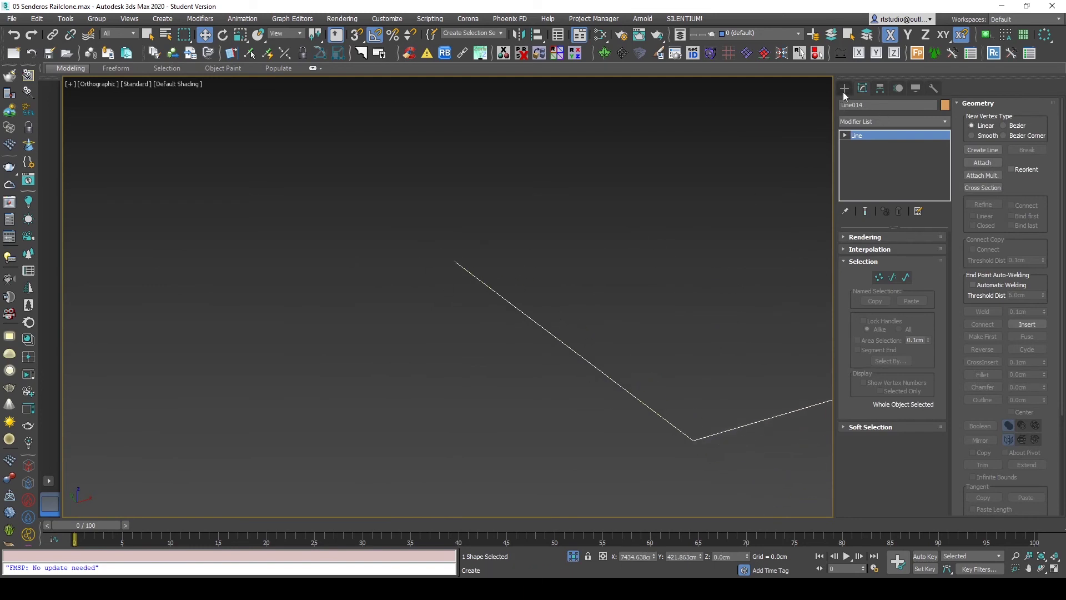
# Step: Draw a flat standard-primitive box beside the line as the plank
pyautogui.click(842, 91)
pyautogui.click(845, 104)
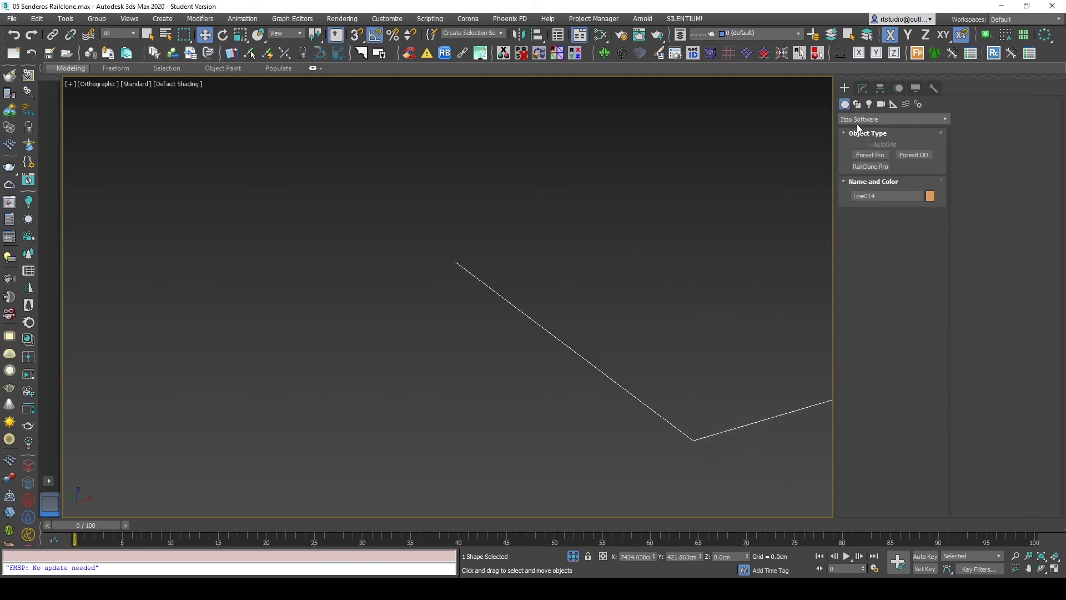
pyautogui.click(866, 120)
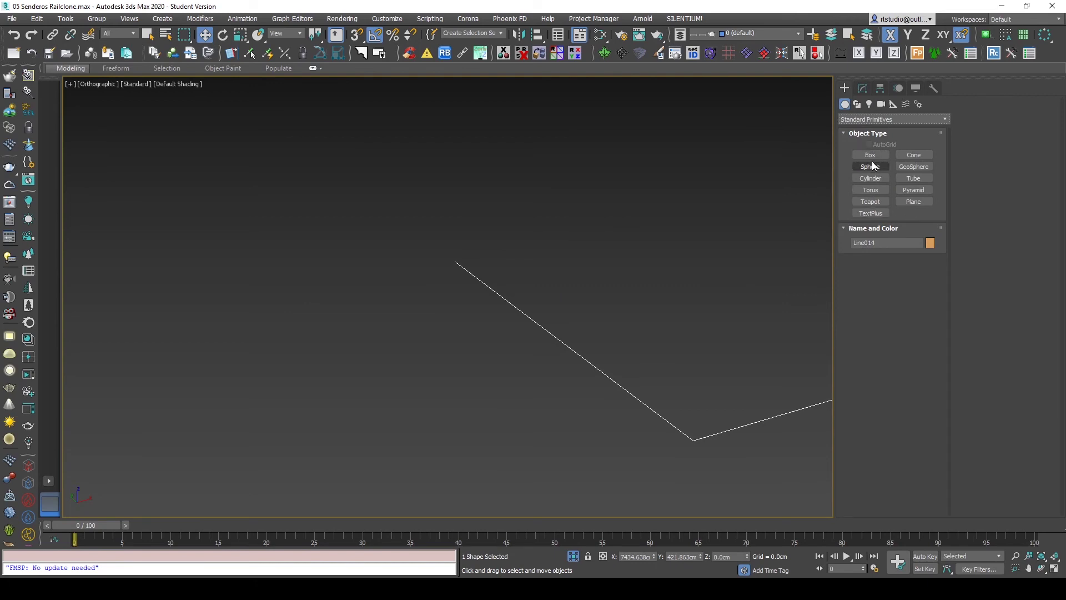
pyautogui.click(870, 155)
pyautogui.moveTo(328, 330); pyautogui.dragTo(394, 333, button='middle')
pyautogui.moveTo(345, 312); pyautogui.dragTo(542, 283)
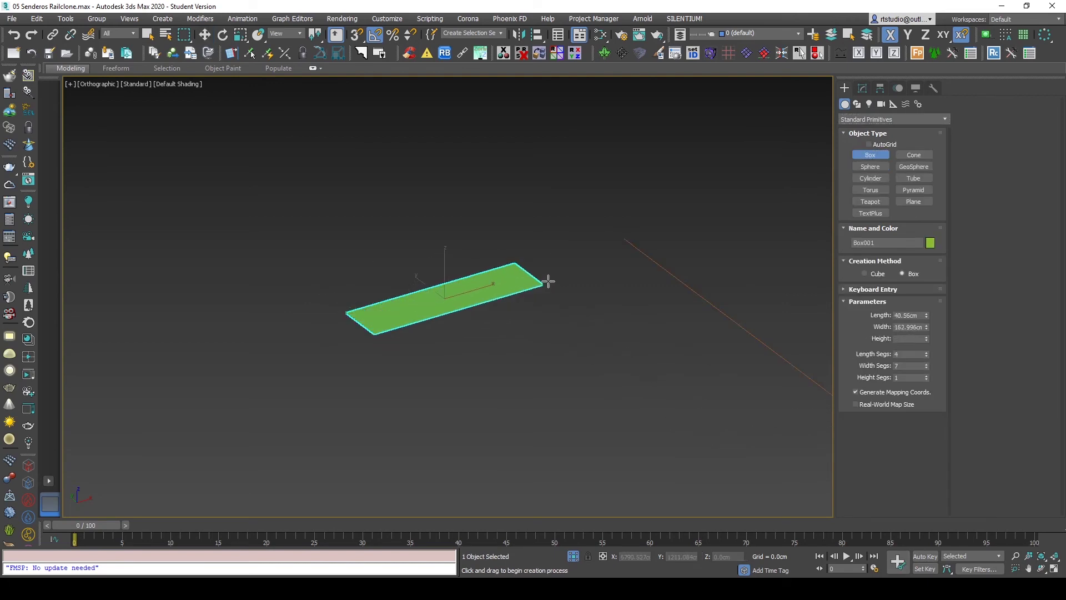
pyautogui.click(564, 267)
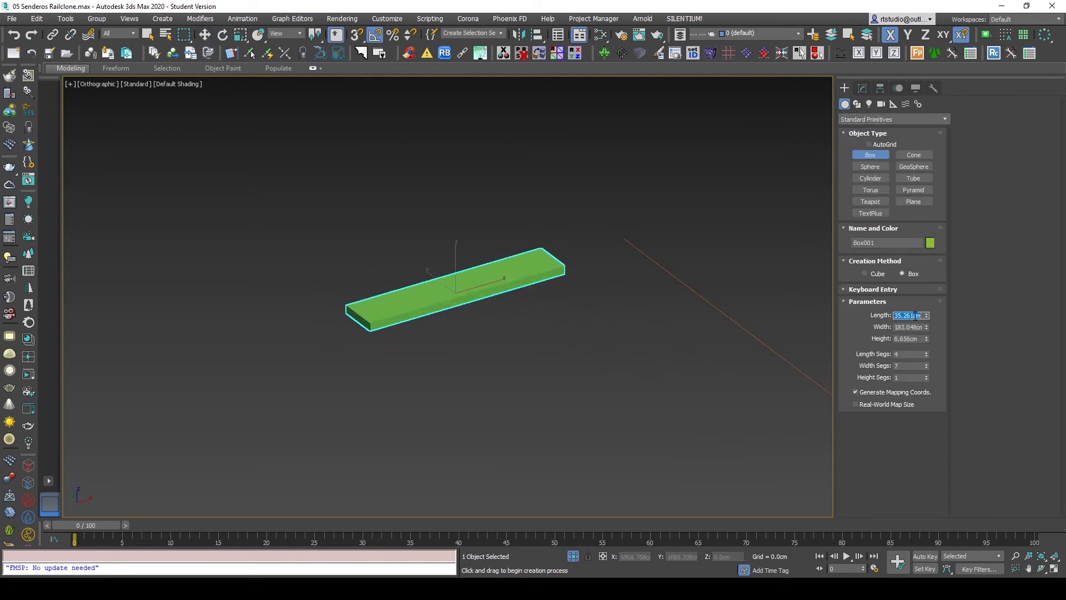
# Step: Size the plank box to length 20, width 150 and height 2.5 cm
pyautogui.write('20')
pyautogui.press('Return')
pyautogui.press('Tab')
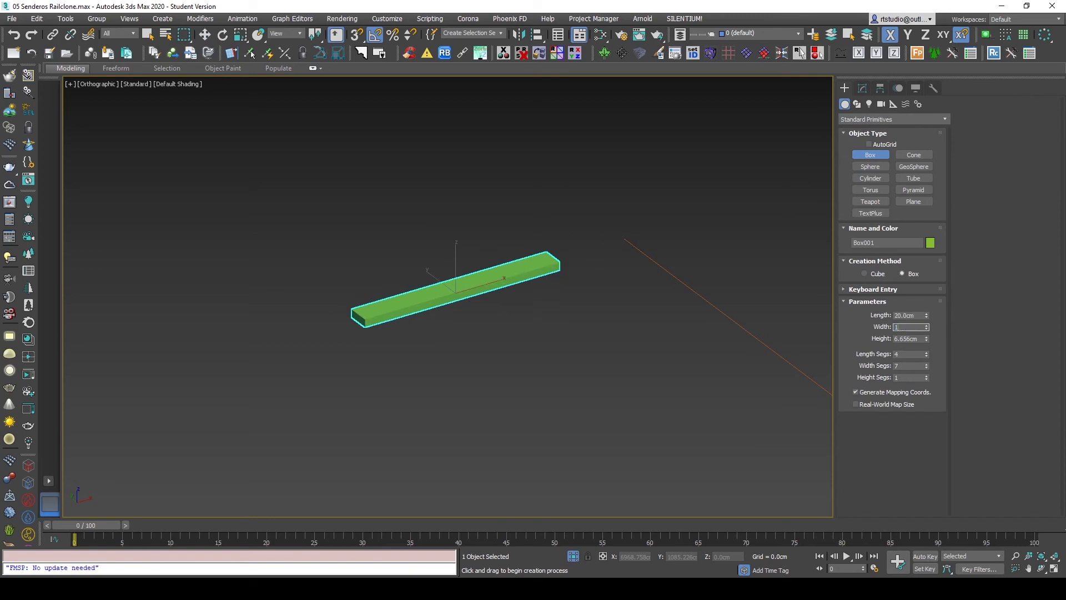
pyautogui.write('50')
pyautogui.press('Return')
pyautogui.press('Tab')
pyautogui.press('Return')
pyautogui.scroll(5, 452, 300)
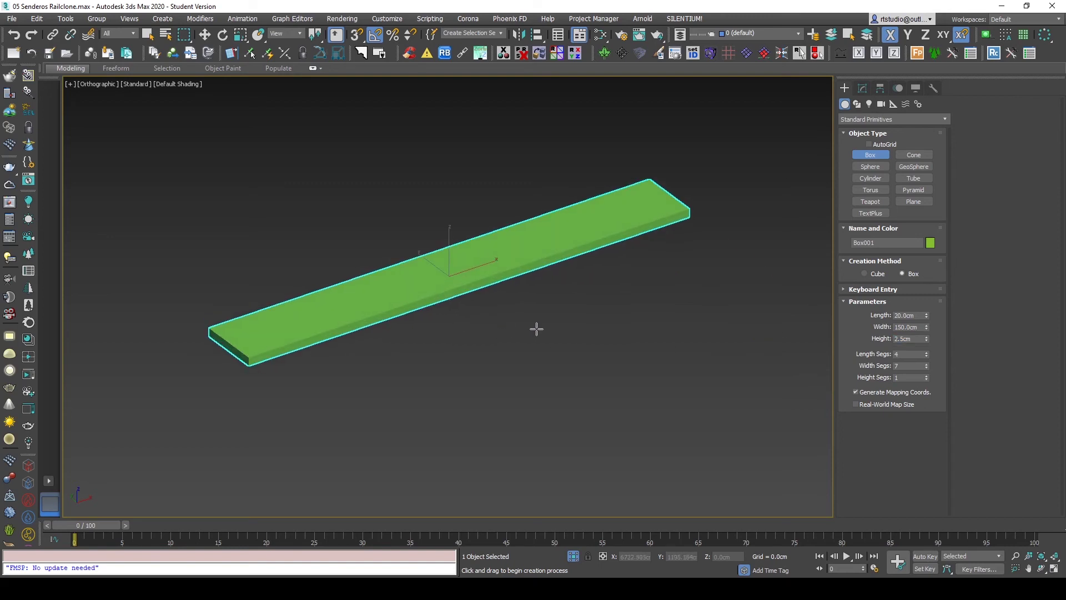
pyautogui.press('w')
# Step: Show Box001's segmented faces with Edged Faces in the Modify panel, then orbit to inspect
pyautogui.click(862, 88)
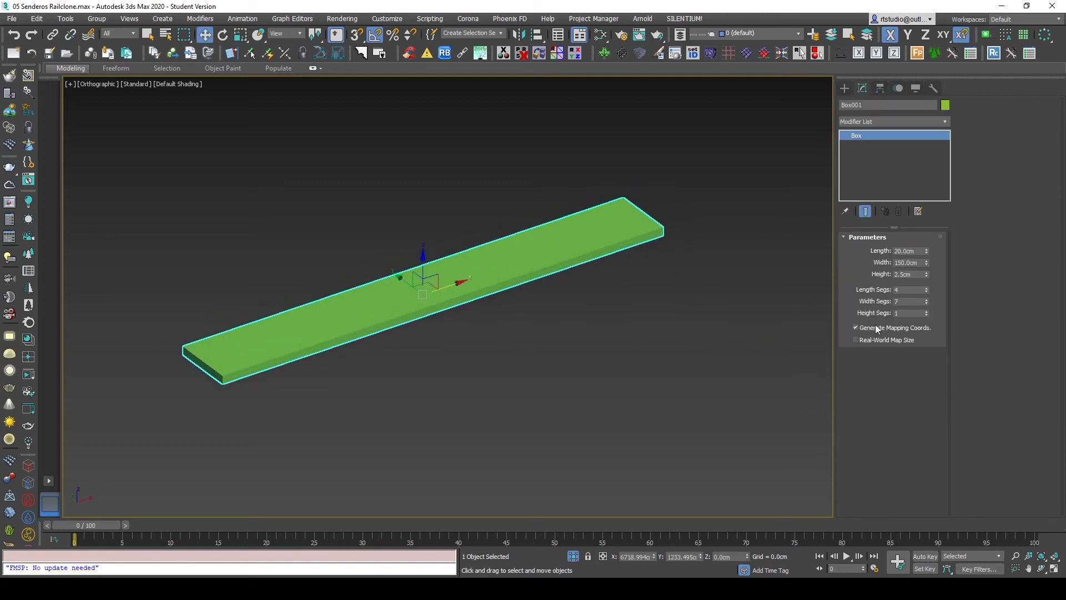
pyautogui.moveTo(746, 308); pyautogui.dragTo(748, 308, button='middle')
pyautogui.press('F4')
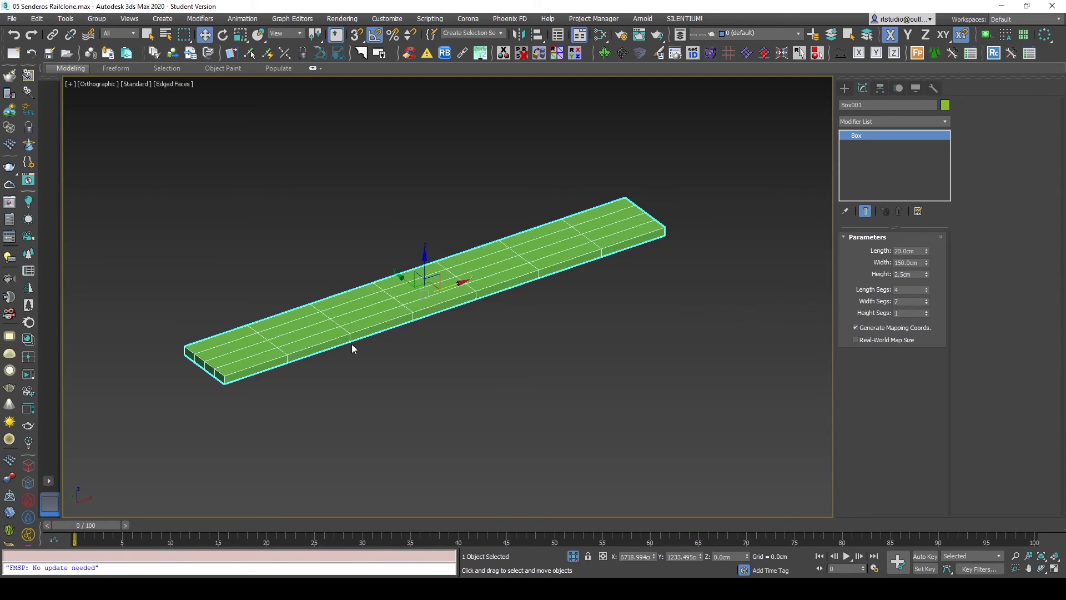
pyautogui.moveTo(352, 348)
pyautogui.keyDown('alt'); pyautogui.mouseDown(button='middle')
pyautogui.moveTo(511, 333)
pyautogui.moveTo(316, 409)
pyautogui.mouseUp(button='middle'); pyautogui.keyUp('alt')
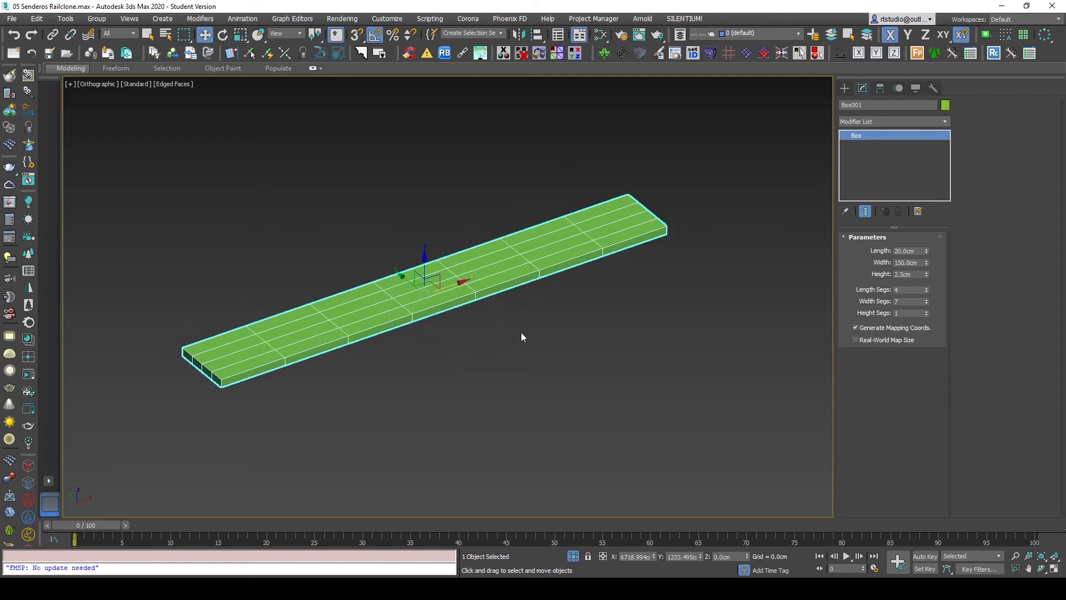
# Step: Add a Noise modifier to the plank with Z strength 1 cm and scale 8
pyautogui.rightClick(608, 321)
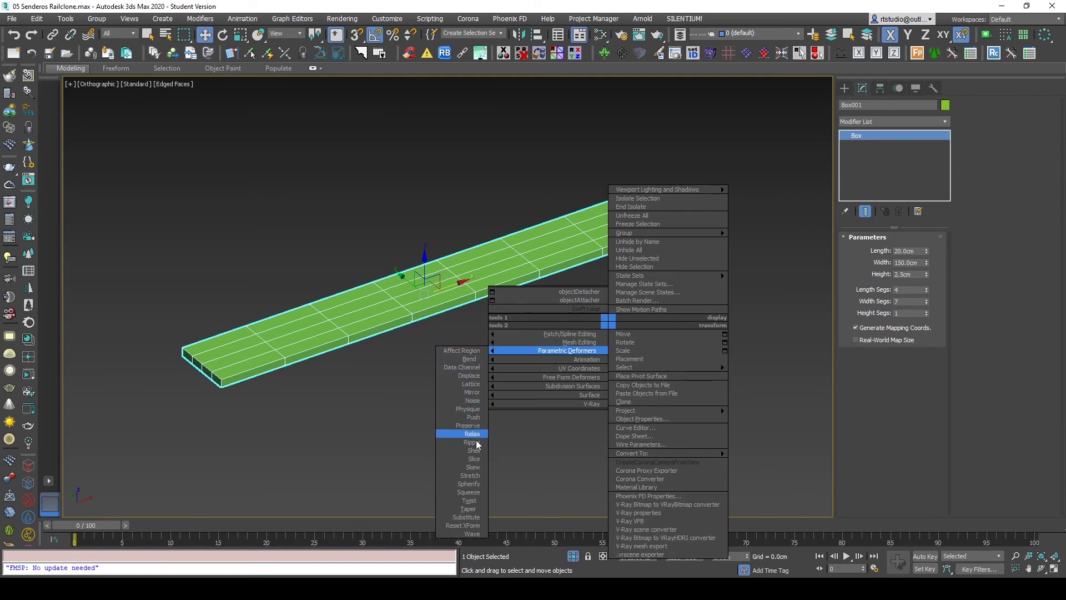
pyautogui.click(472, 400)
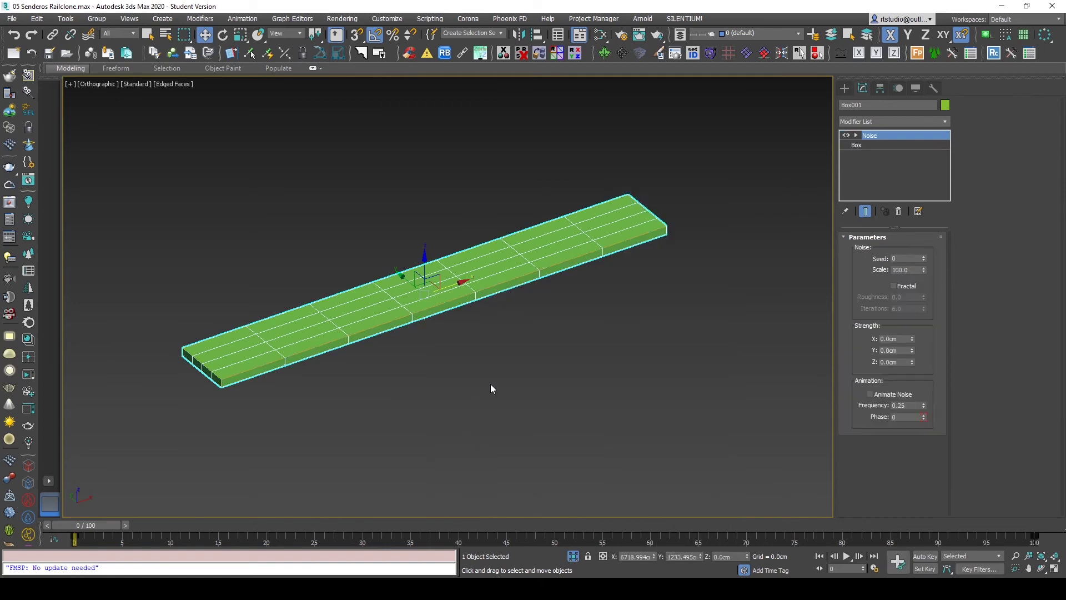
pyautogui.doubleClick(891, 362)
pyautogui.write('2')
pyautogui.press('Return')
pyautogui.press('Return')
pyautogui.moveTo(924, 270); pyautogui.dragTo(922, 320)
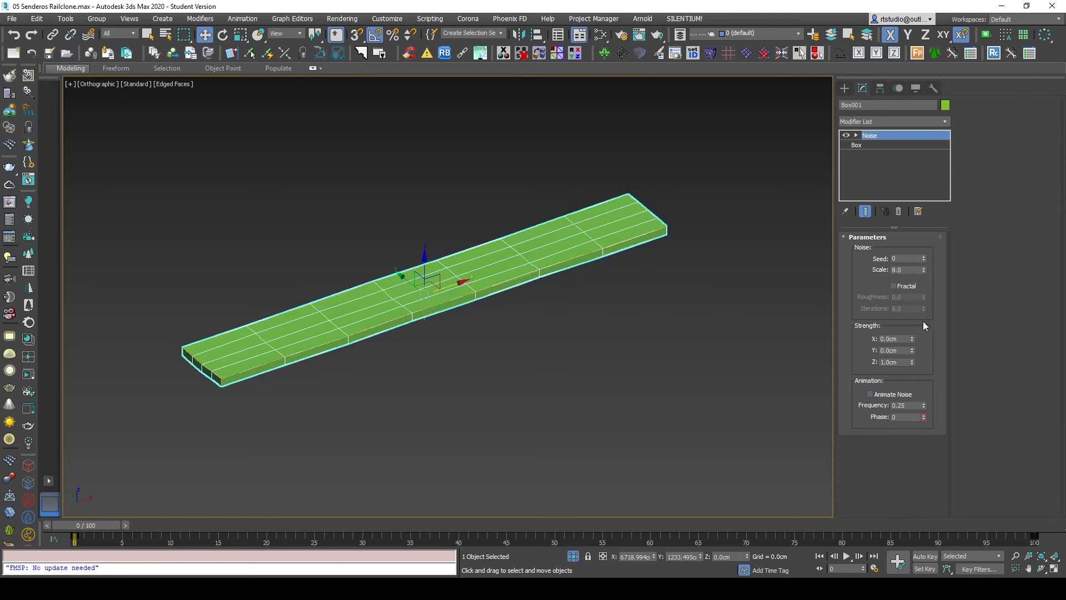
pyautogui.press('f')
pyautogui.press('z')
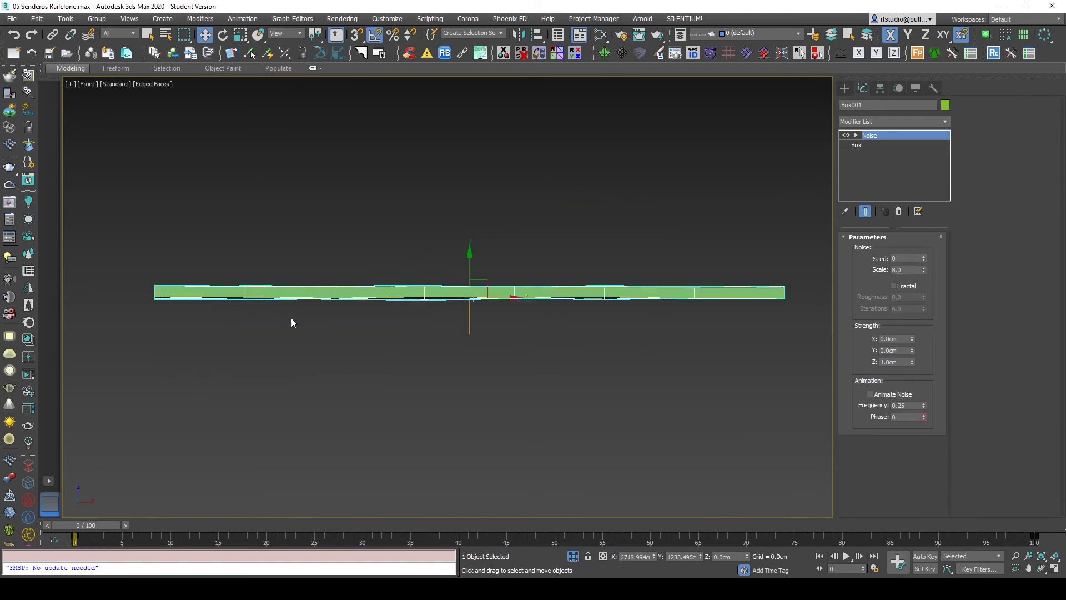
# Step: Orbit around the warped plank to inspect it with edged faces hidden
pyautogui.moveTo(344, 270)
pyautogui.keyDown('alt'); pyautogui.mouseDown(button='middle')
pyautogui.moveTo(544, 321)
pyautogui.moveTo(613, 326)
pyautogui.moveTo(439, 361)
pyautogui.mouseUp(button='middle'); pyautogui.keyUp('alt')
pyautogui.scroll(3, 438, 361)
pyautogui.press('F4')
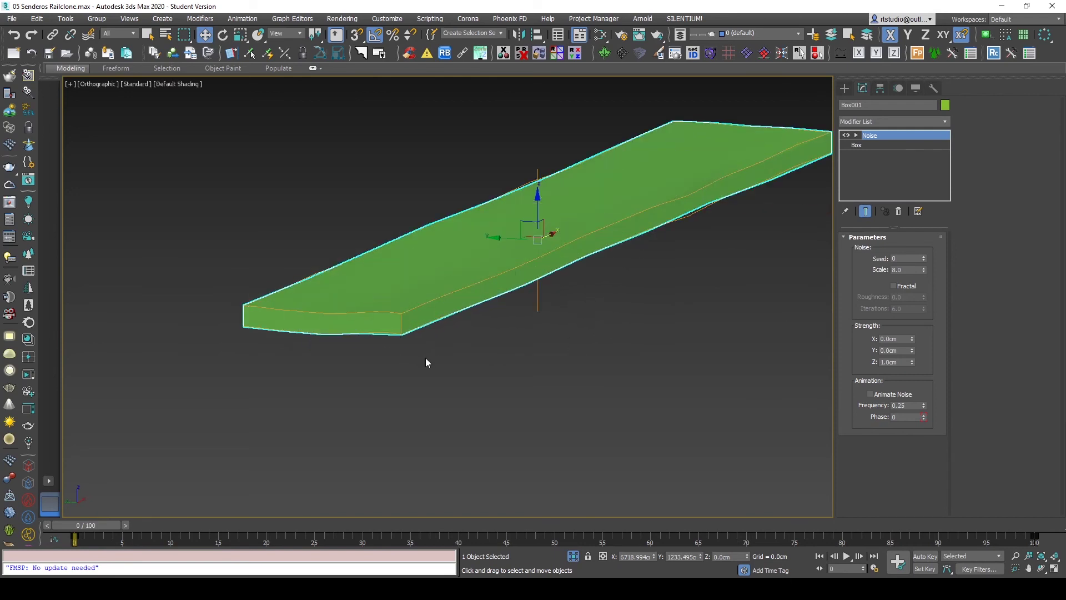
pyautogui.click(439, 366)
pyautogui.scroll(-5, 428, 350)
pyautogui.click(416, 330)
pyautogui.moveTo(524, 334)
pyautogui.keyDown('alt'); pyautogui.mouseDown(button='middle')
pyautogui.moveTo(506, 391)
pyautogui.moveTo(488, 355)
pyautogui.moveTo(559, 347)
pyautogui.mouseUp(button='middle'); pyautogui.keyUp('alt')
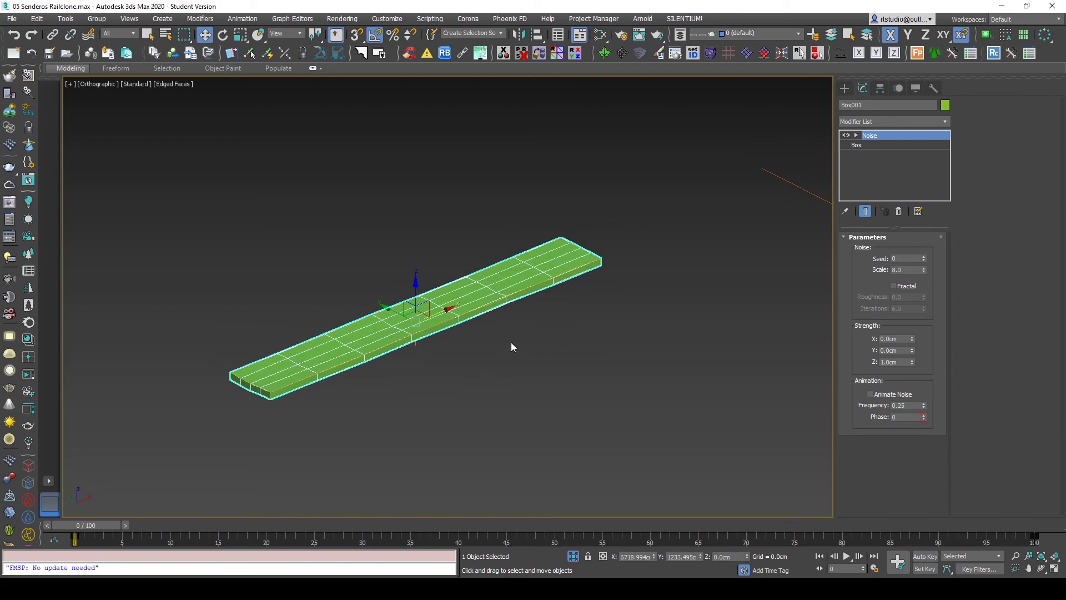
pyautogui.moveTo(494, 355)
pyautogui.keyDown('alt'); pyautogui.mouseDown(button='middle')
pyautogui.moveTo(464, 368)
pyautogui.moveTo(340, 248)
pyautogui.mouseUp(button='middle'); pyautogui.keyUp('alt')
pyautogui.scroll(-5, 375, 312)
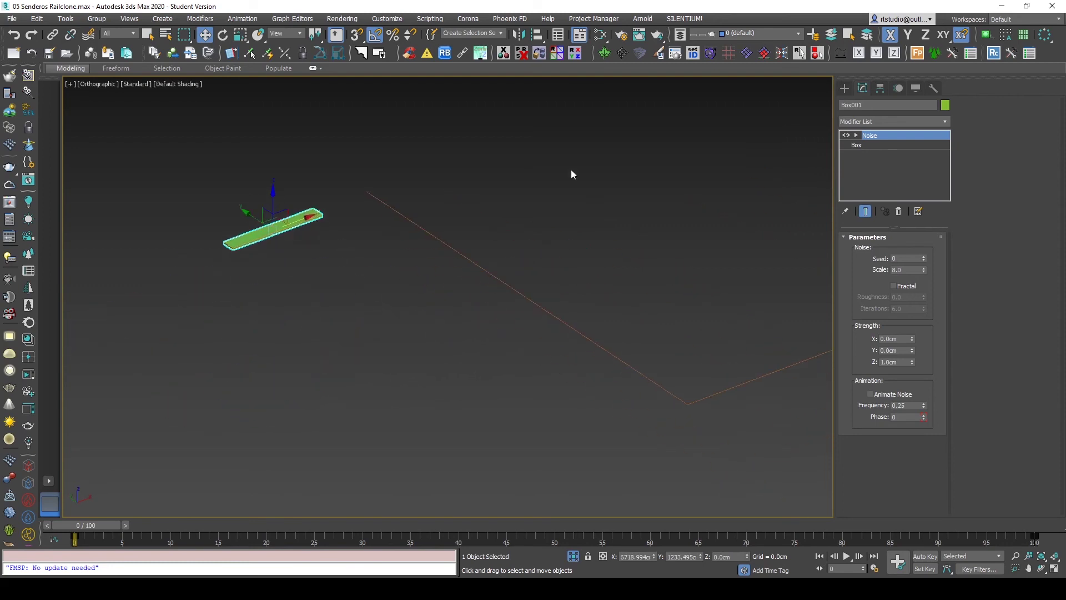
# Step: Place a RailClone Pro object in the viewport
pyautogui.click(981, 54)
pyautogui.moveTo(519, 189); pyautogui.dragTo(528, 240, button='middle')
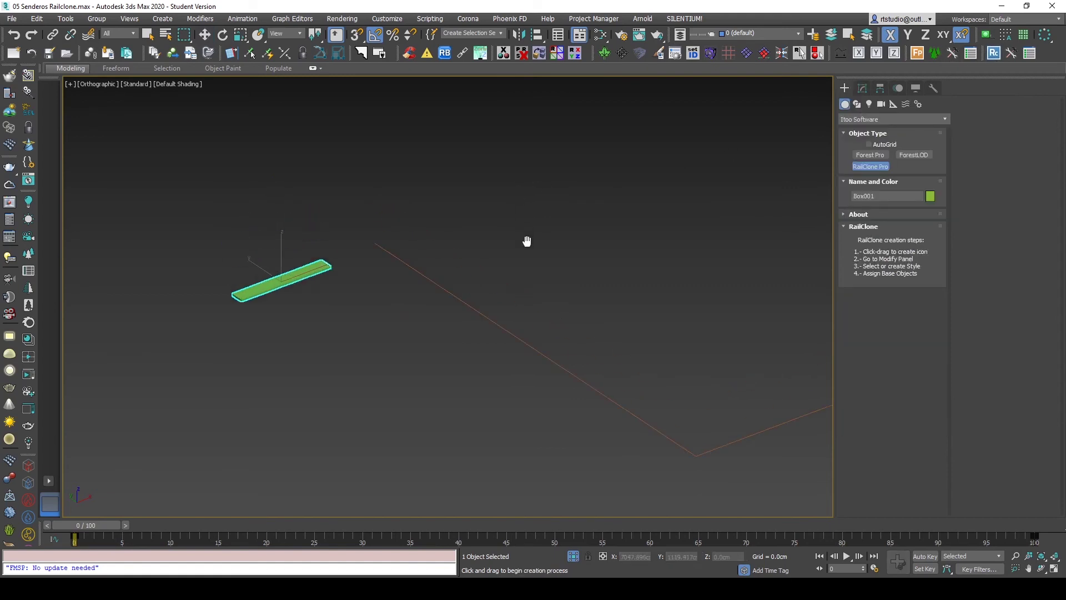
pyautogui.moveTo(353, 211); pyautogui.dragTo(354, 189)
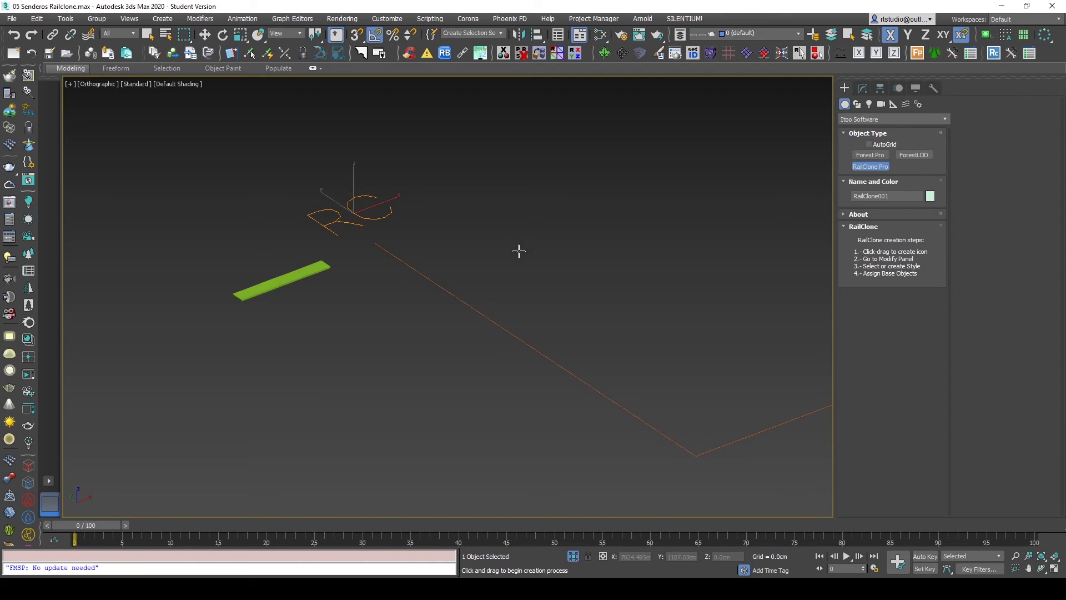
# Step: Open RailClone001's Style Editor from the Modify panel and enlarge its window
pyautogui.click(862, 87)
pyautogui.moveTo(604, 235)
pyautogui.mouseDown(button='middle')
pyautogui.moveTo(457, 261)
pyautogui.moveTo(516, 265)
pyautogui.mouseUp(button='middle')
pyautogui.scroll(-3, 457, 262)
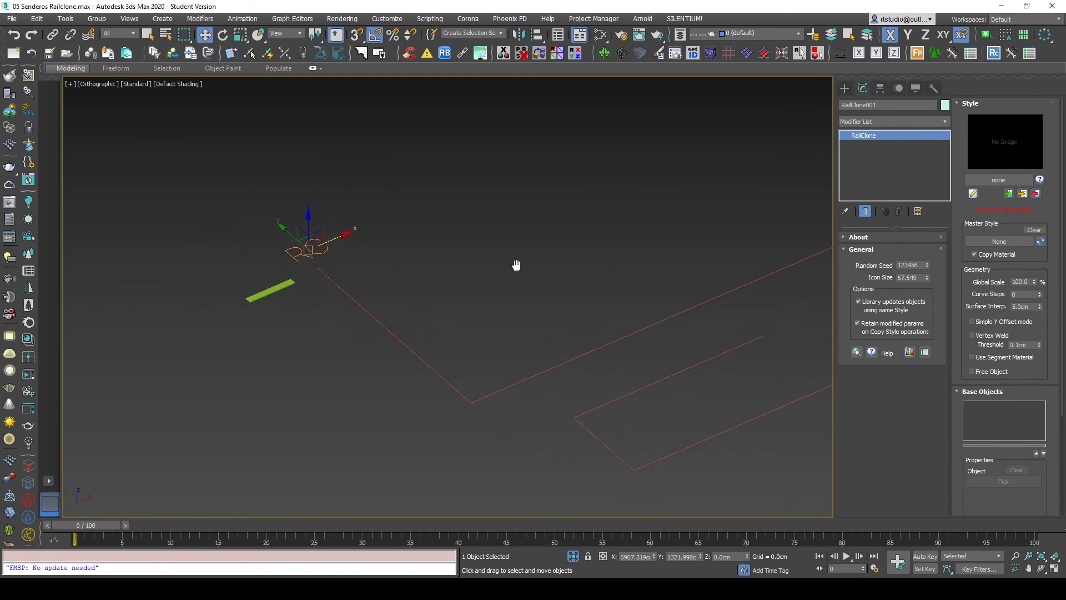
pyautogui.click(973, 194)
pyautogui.moveTo(679, 91); pyautogui.dragTo(621, 91)
pyautogui.moveTo(676, 504); pyautogui.dragTo(678, 542)
pyautogui.moveTo(328, 340)
pyautogui.mouseDown(button='middle')
pyautogui.moveTo(176, 267)
pyautogui.moveTo(200, 247)
pyautogui.mouseUp(button='middle')
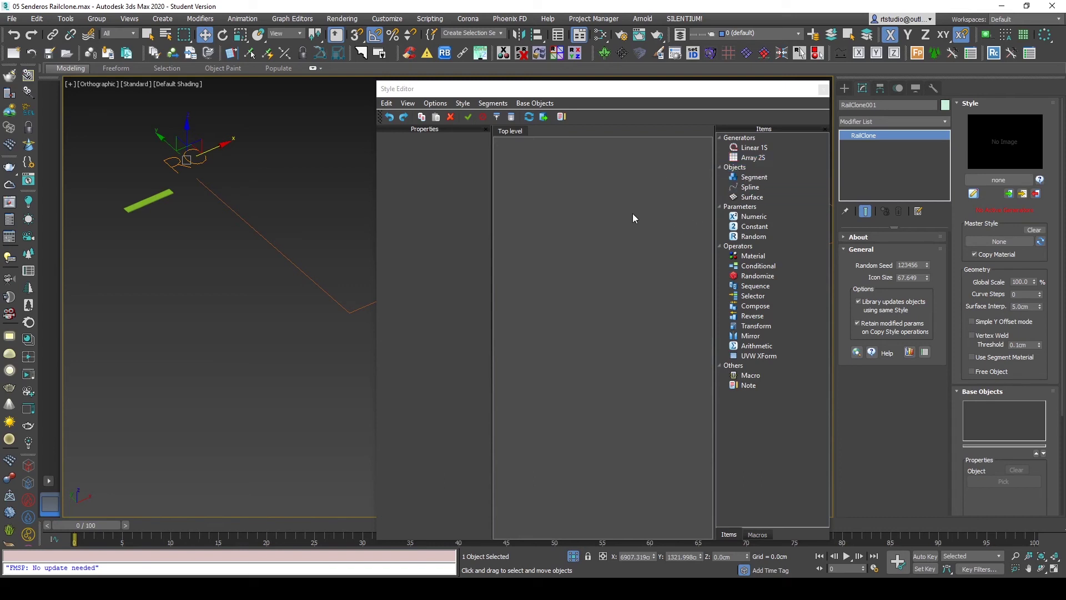
# Step: Add Linear 1S, Spline and Segment nodes and wire the spline to the generator's path
pyautogui.moveTo(766, 150)
pyautogui.mouseDown()
pyautogui.moveTo(661, 222)
pyautogui.moveTo(672, 232)
pyautogui.mouseUp()
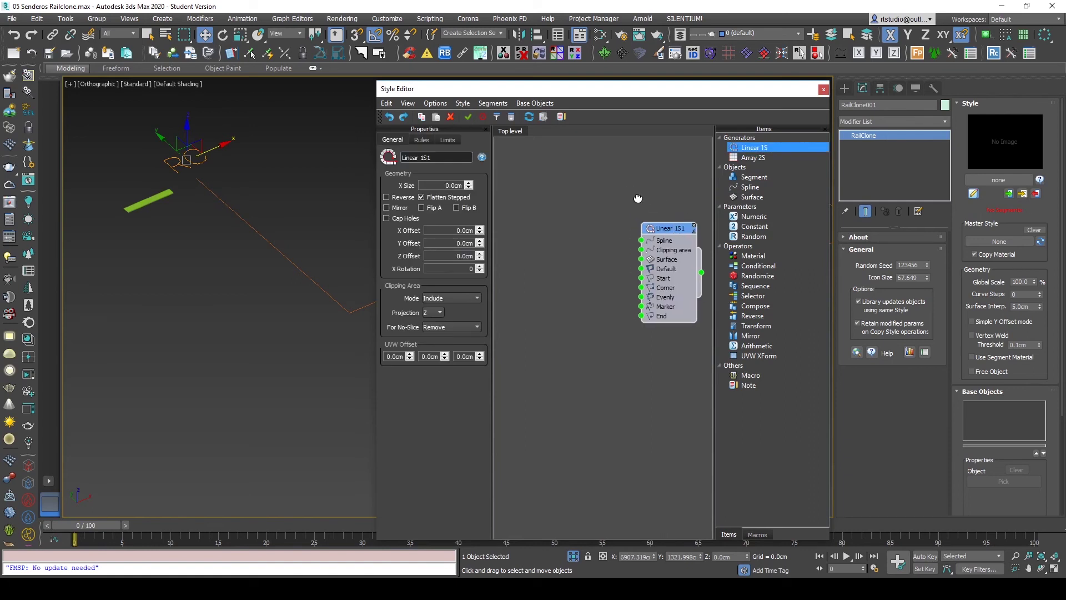
pyautogui.moveTo(749, 187); pyautogui.dragTo(587, 222)
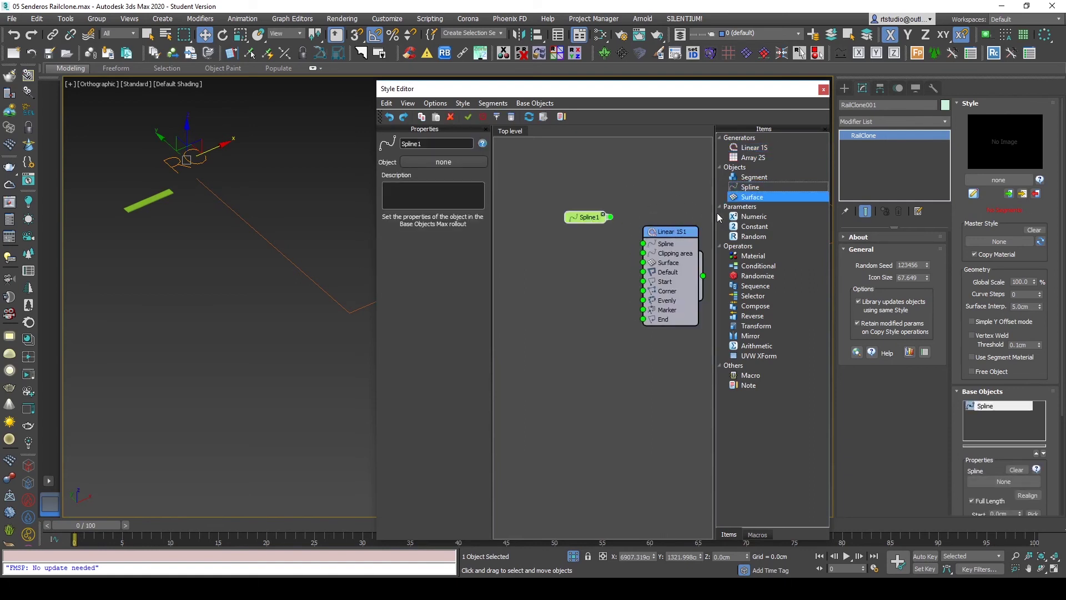
pyautogui.moveTo(754, 176)
pyautogui.mouseDown()
pyautogui.moveTo(588, 256)
pyautogui.moveTo(643, 243)
pyautogui.mouseUp()
pyautogui.moveTo(600, 259)
pyautogui.mouseDown()
pyautogui.moveTo(588, 259)
pyautogui.moveTo(643, 272)
pyautogui.mouseUp()
# Step: Assign Line014 to the Spline node and Box001 to the Segment node
pyautogui.click(590, 218)
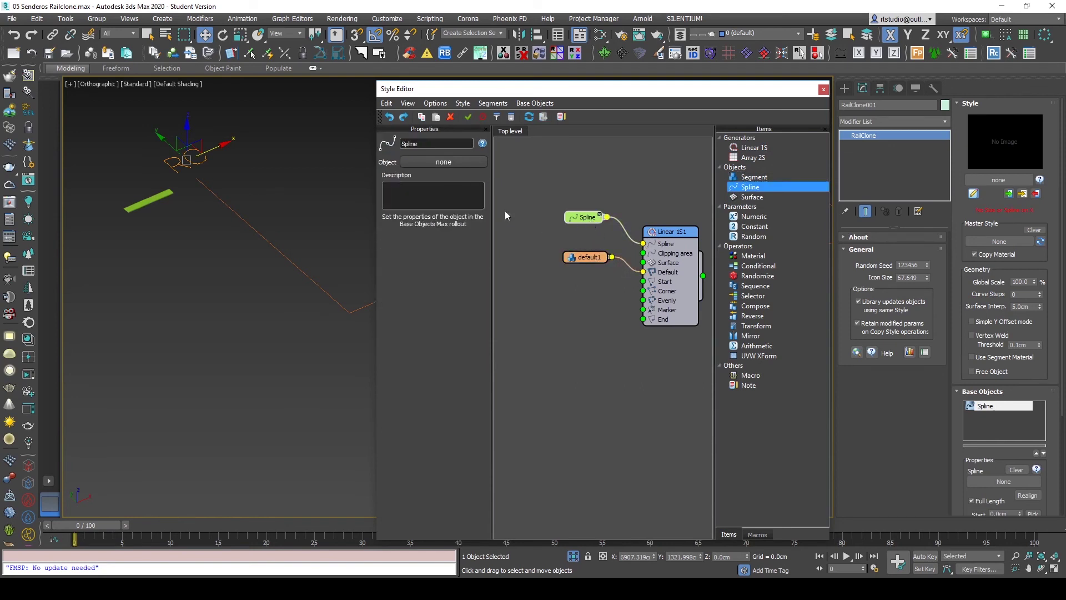
pyautogui.click(255, 229)
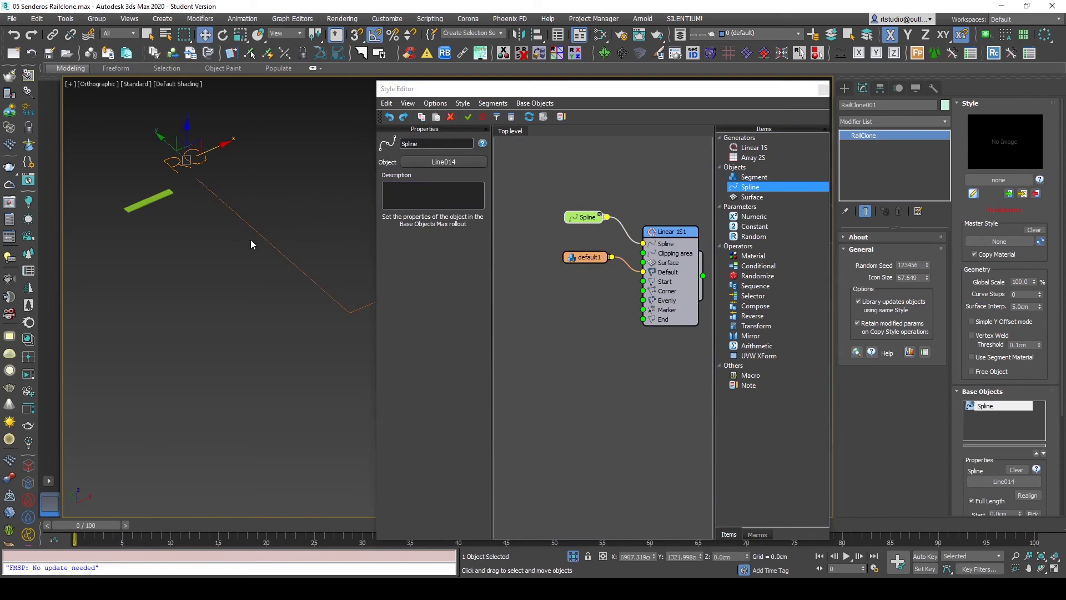
pyautogui.click(588, 254)
pyautogui.click(444, 176)
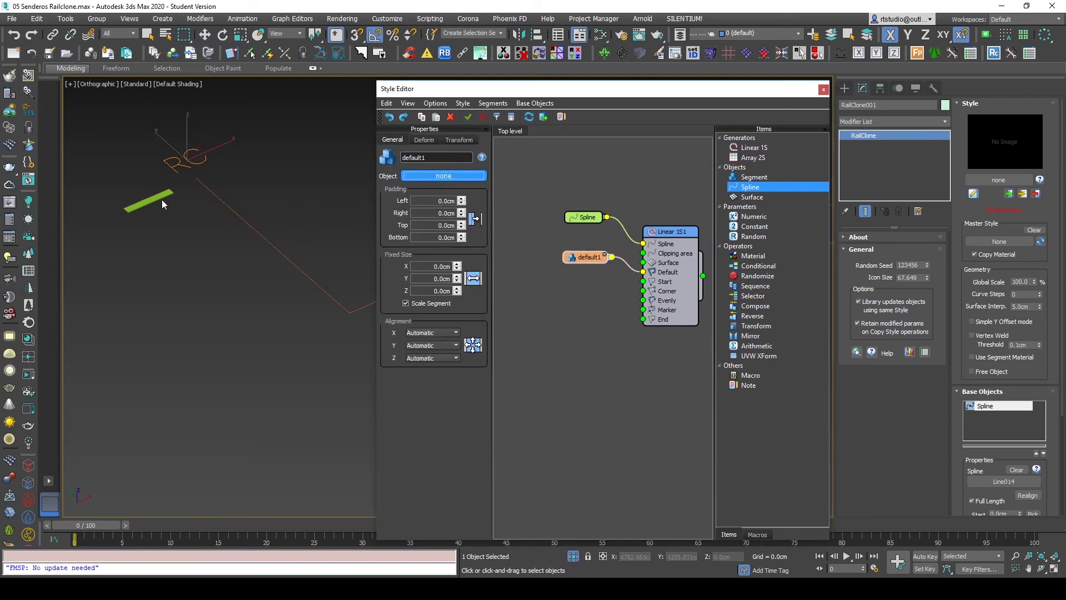
pyautogui.click(160, 198)
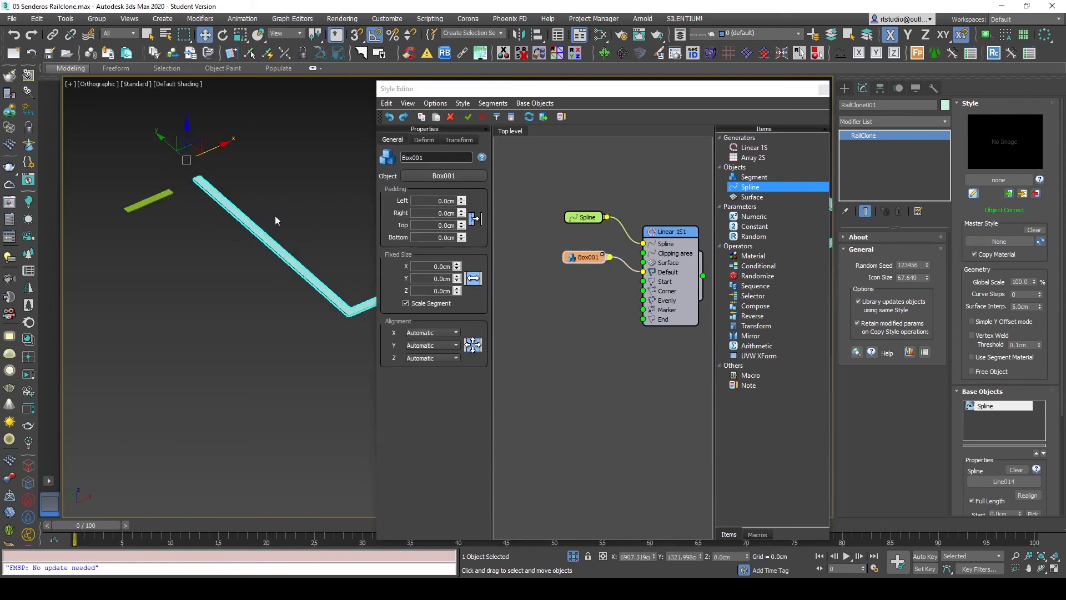
pyautogui.scroll(2, 285, 278)
pyautogui.moveTo(284, 277)
pyautogui.mouseDown(button='middle')
pyautogui.moveTo(217, 280)
pyautogui.moveTo(176, 246)
pyautogui.mouseUp(button='middle')
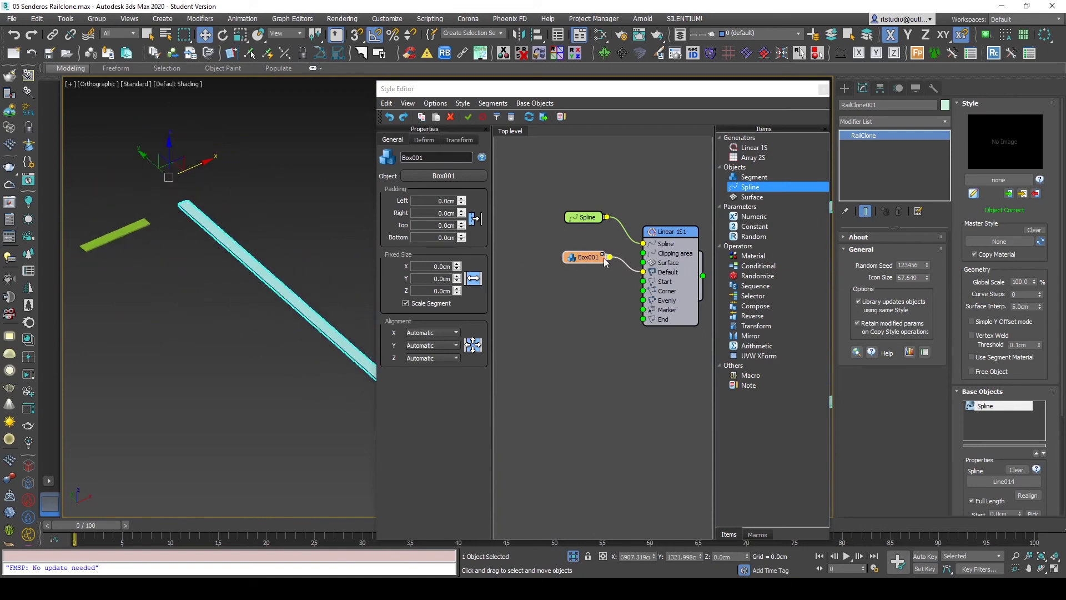
# Step: Rotate the plank segment 90 degrees around Z in its Transform settings
pyautogui.click(459, 140)
pyautogui.click(460, 199)
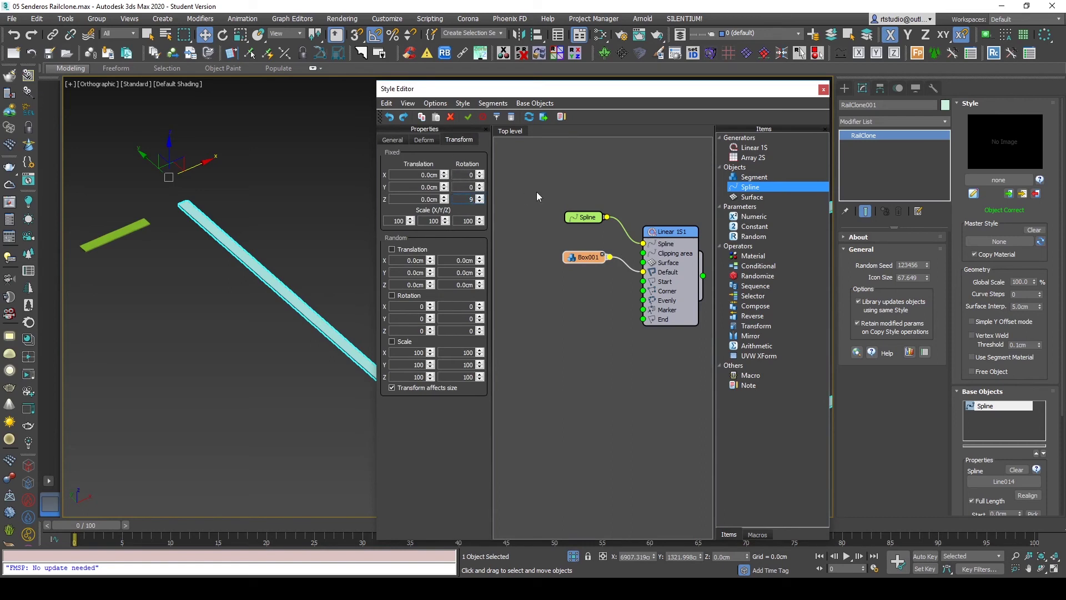
pyautogui.write('0')
pyautogui.press('Return')
pyautogui.scroll(3, 169, 216)
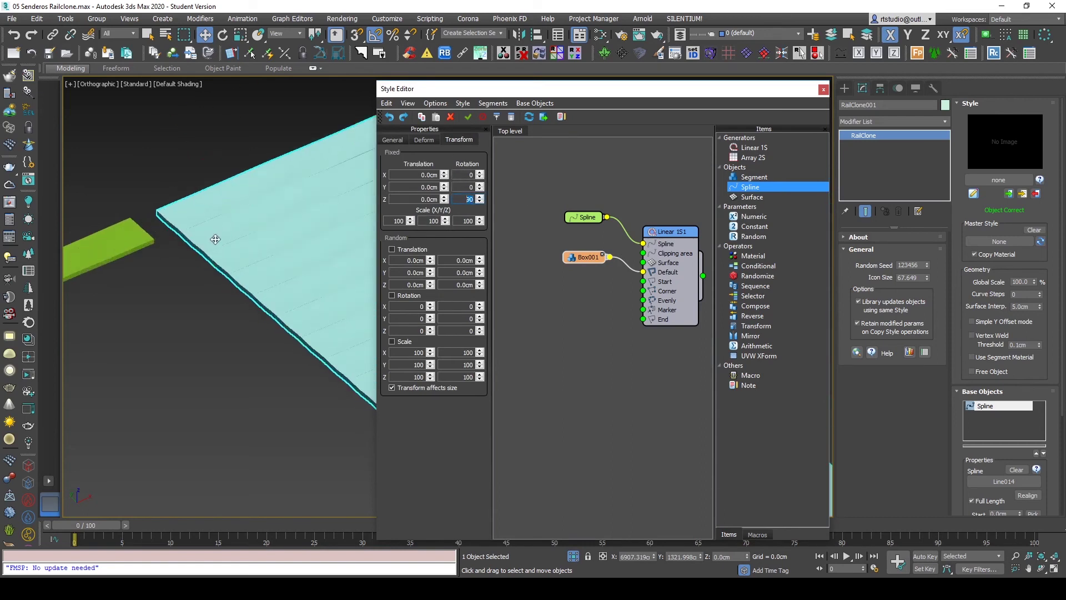
pyautogui.scroll(-3, 219, 238)
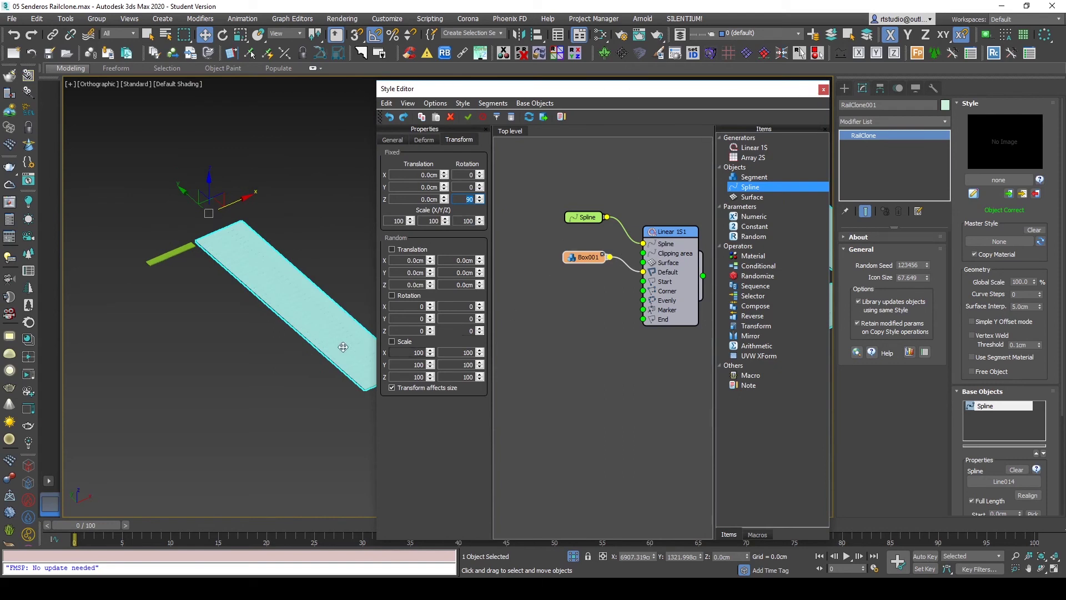
pyautogui.scroll(3, 209, 316)
pyautogui.scroll(3, 286, 352)
pyautogui.scroll(3, 247, 314)
# Step: Inspect the deck from the top in wireframe, then from an angled view with edges
pyautogui.press('t')
pyautogui.scroll(3, 257, 286)
pyautogui.scroll(2, 257, 311)
pyautogui.press('F3')
pyautogui.press('F3')
pyautogui.scroll(2, 250, 345)
pyautogui.scroll(1, 226, 400)
pyautogui.scroll(-2, 254, 345)
pyautogui.scroll(-2, 262, 321)
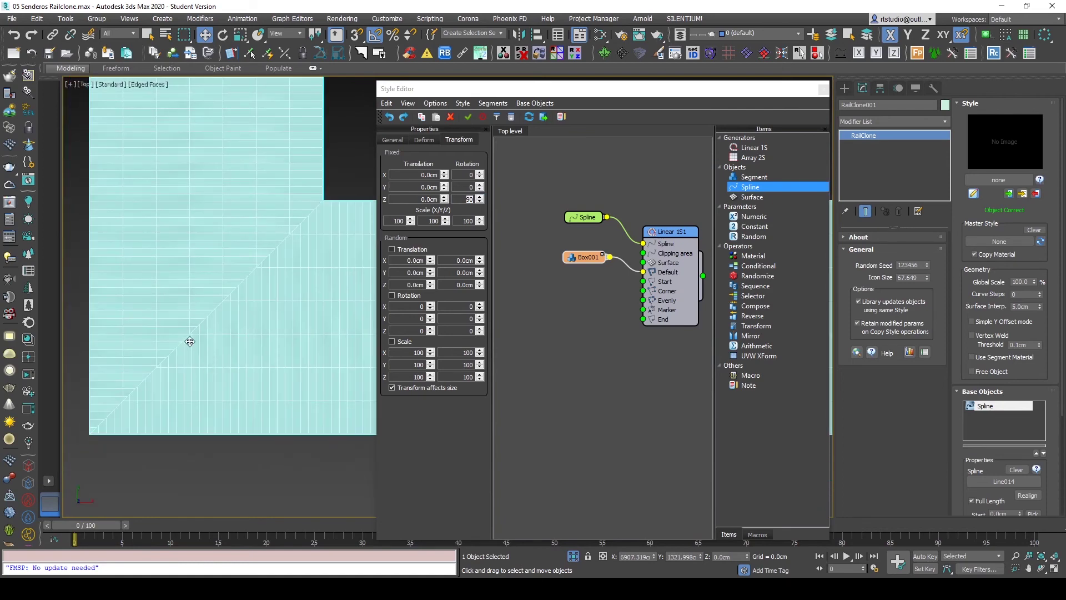
pyautogui.press('F4')
pyautogui.moveTo(295, 246)
pyautogui.keyDown('alt'); pyautogui.mouseDown(button='middle')
pyautogui.moveTo(312, 186)
pyautogui.moveTo(338, 334)
pyautogui.moveTo(319, 335)
pyautogui.mouseUp(button='middle'); pyautogui.keyUp('alt')
pyautogui.press('F4')
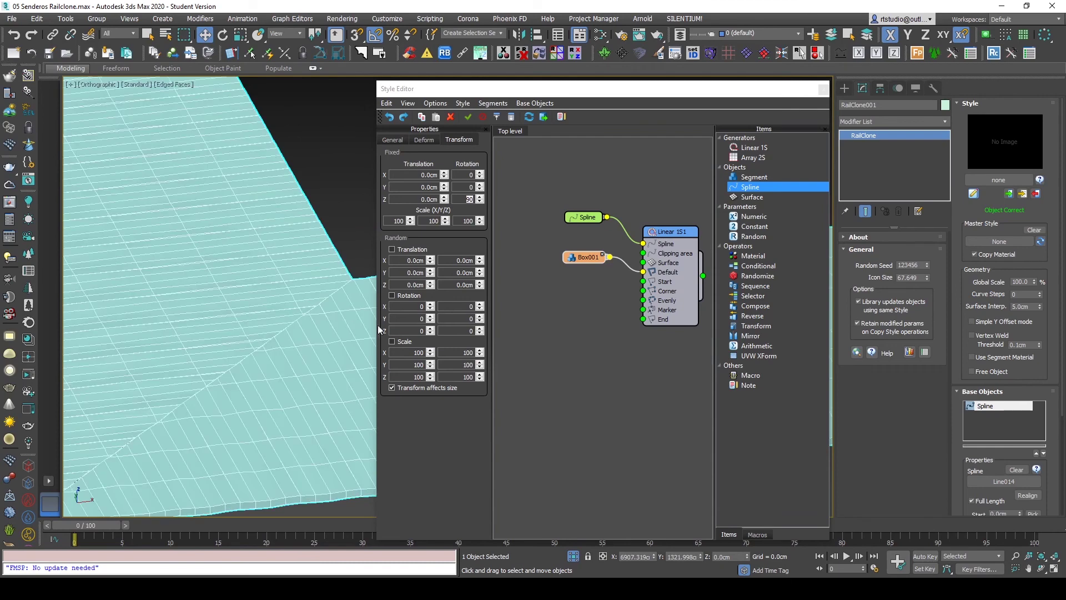
pyautogui.click(667, 234)
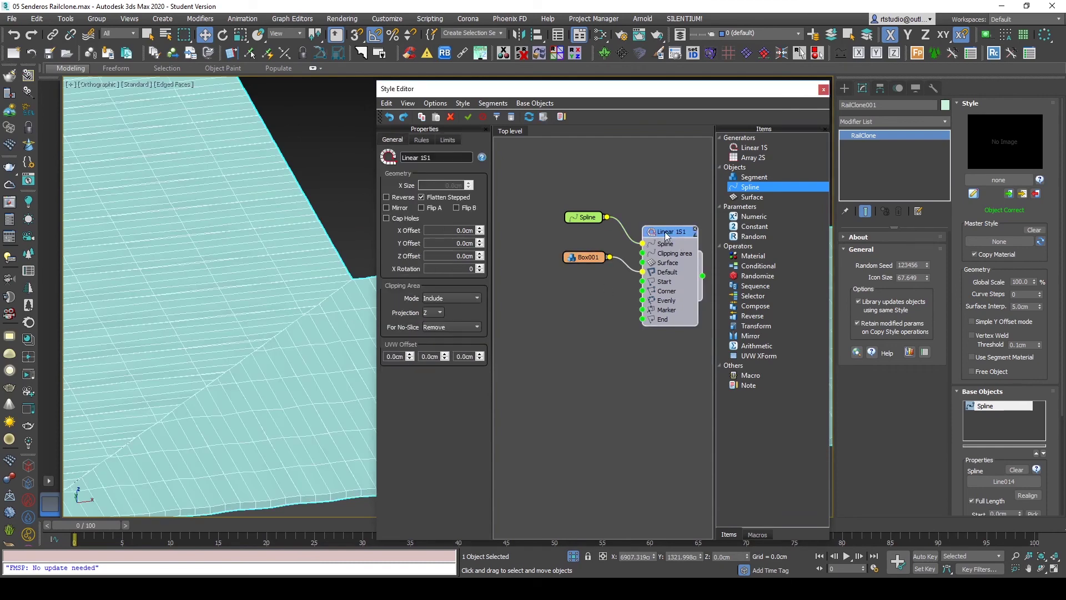
# Step: Set the Linear generator's corner bevel mode to Symmetric
pyautogui.click(419, 141)
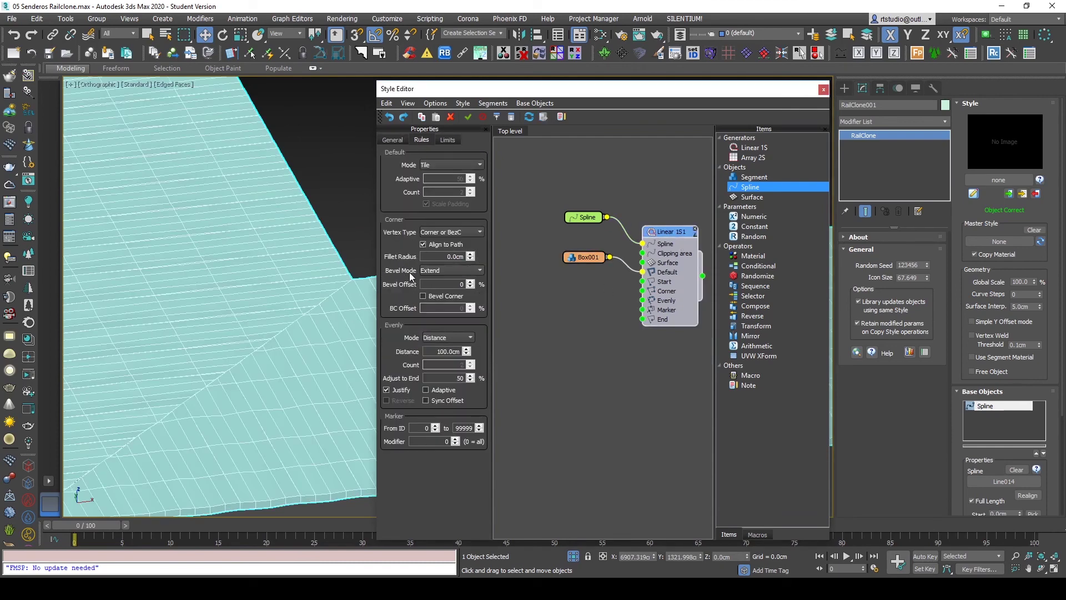
pyautogui.click(446, 271)
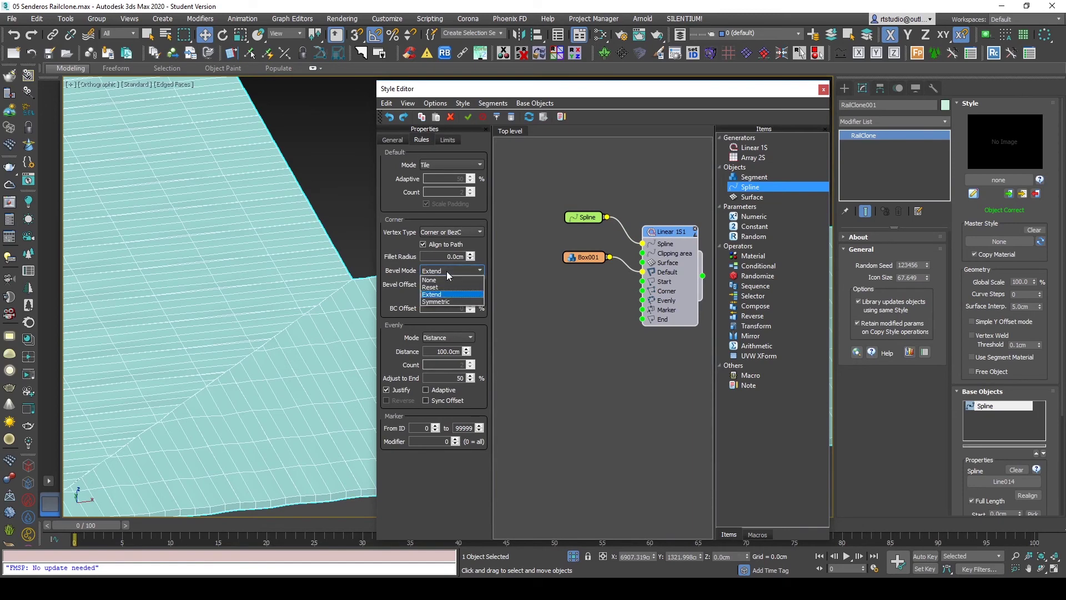
pyautogui.click(444, 301)
pyautogui.scroll(2, 295, 322)
pyautogui.scroll(2, 202, 345)
# Step: Inspect the deck corners from top and 3D views, then show Box001's Transform settings
pyautogui.press('F4')
pyautogui.scroll(2, 188, 368)
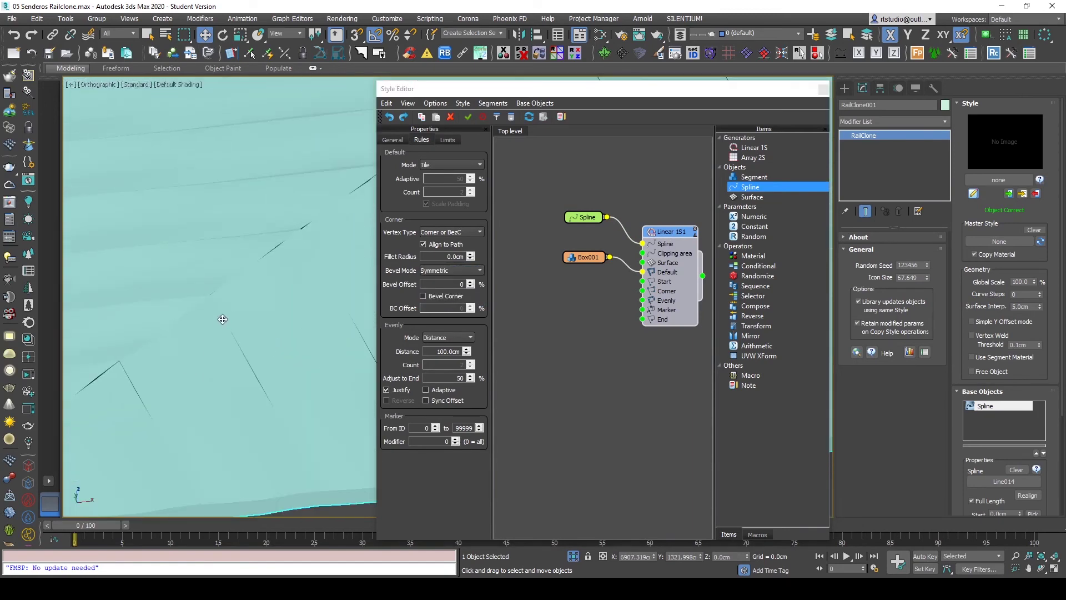
pyautogui.press('t')
pyautogui.scroll(2, 263, 308)
pyautogui.scroll(2, 263, 308)
pyautogui.scroll(2, 310, 340)
pyautogui.scroll(1, 276, 350)
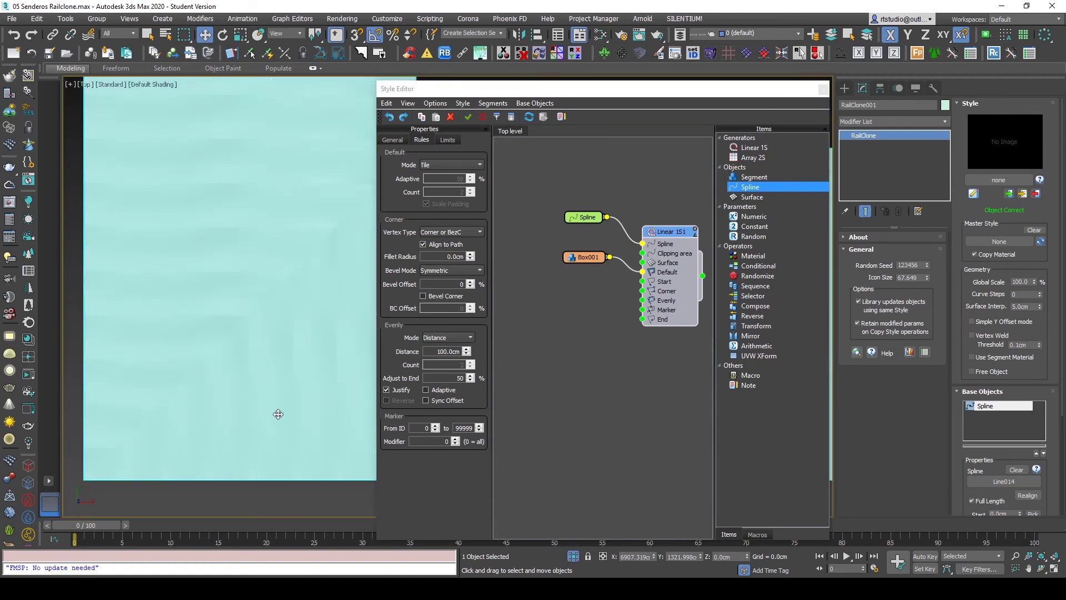
pyautogui.scroll(-3, 254, 369)
pyautogui.scroll(-1, 267, 333)
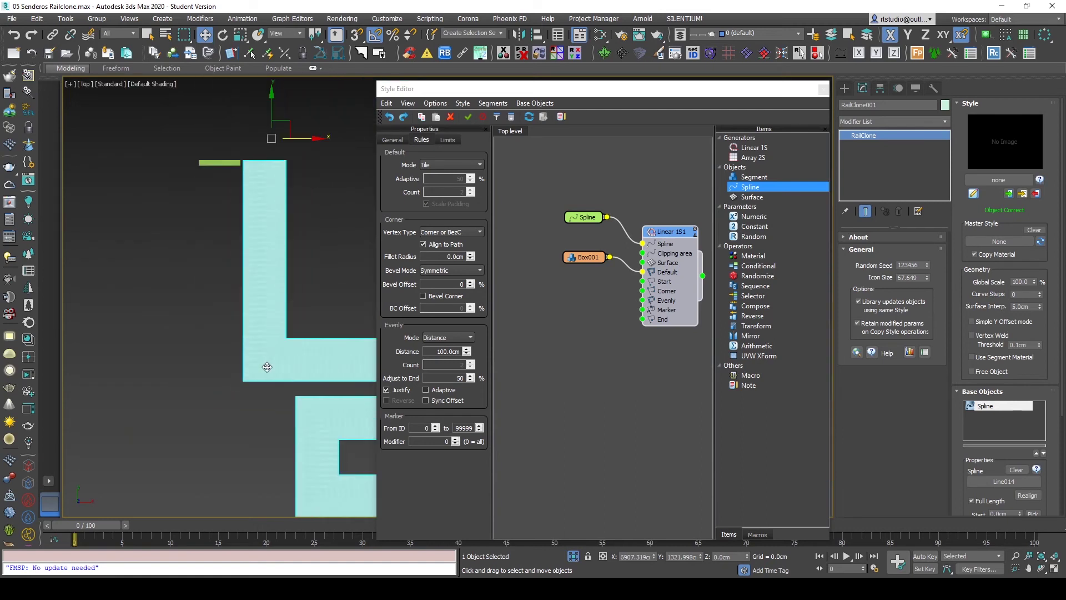
pyautogui.scroll(3, 238, 171)
pyautogui.scroll(2, 238, 171)
pyautogui.keyDown('alt'); pyautogui.moveTo(279, 262); pyautogui.dragTo(360, 224, button='middle'); pyautogui.keyUp('alt')
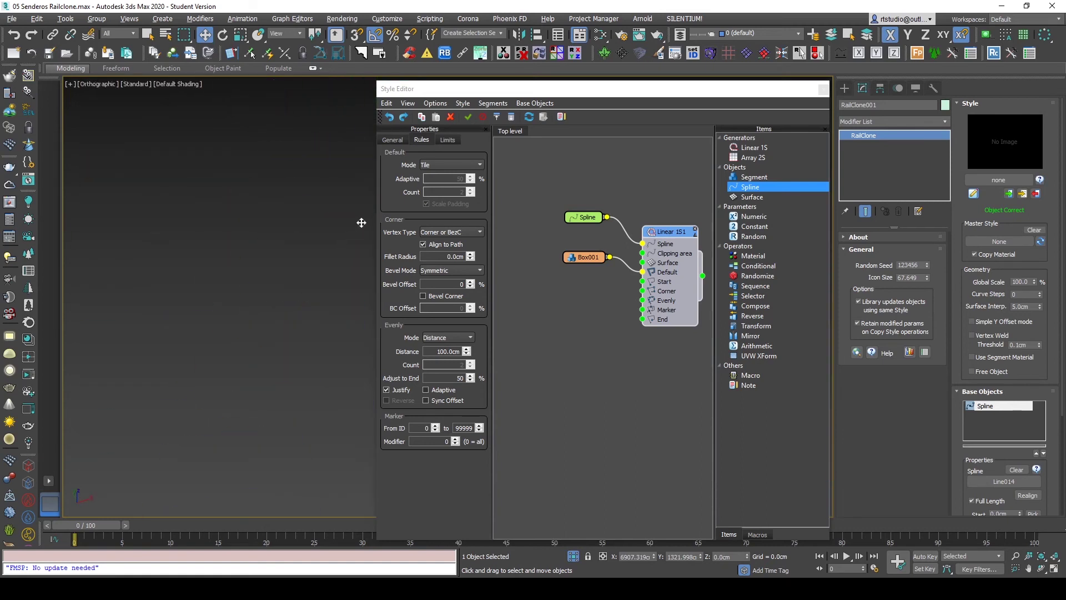
pyautogui.scroll(2, 112, 269)
pyautogui.scroll(1, 241, 282)
pyautogui.scroll(1, 253, 290)
pyautogui.scroll(2, 176, 278)
pyautogui.scroll(-3, 238, 287)
pyautogui.scroll(-2, 249, 300)
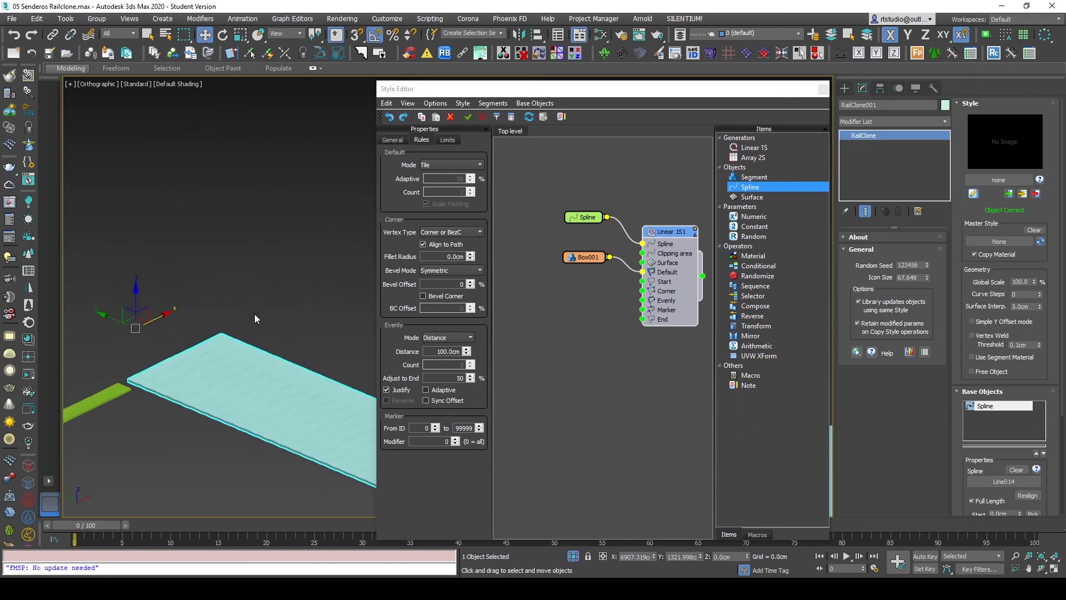
pyautogui.scroll(-2, 327, 235)
pyautogui.click(592, 258)
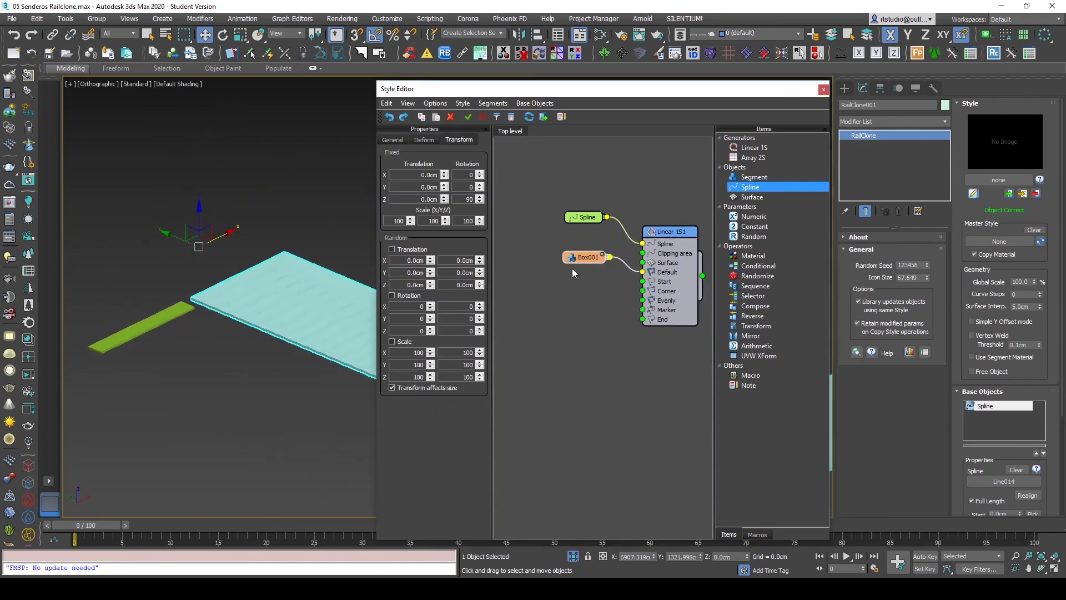
# Step: Enable Random Translation for the planks with a Y offset range of -5 to 5 cm
pyautogui.moveTo(728, 91); pyautogui.dragTo(956, 90)
pyautogui.moveTo(504, 265); pyautogui.dragTo(495, 226, button='middle')
pyautogui.click(826, 259)
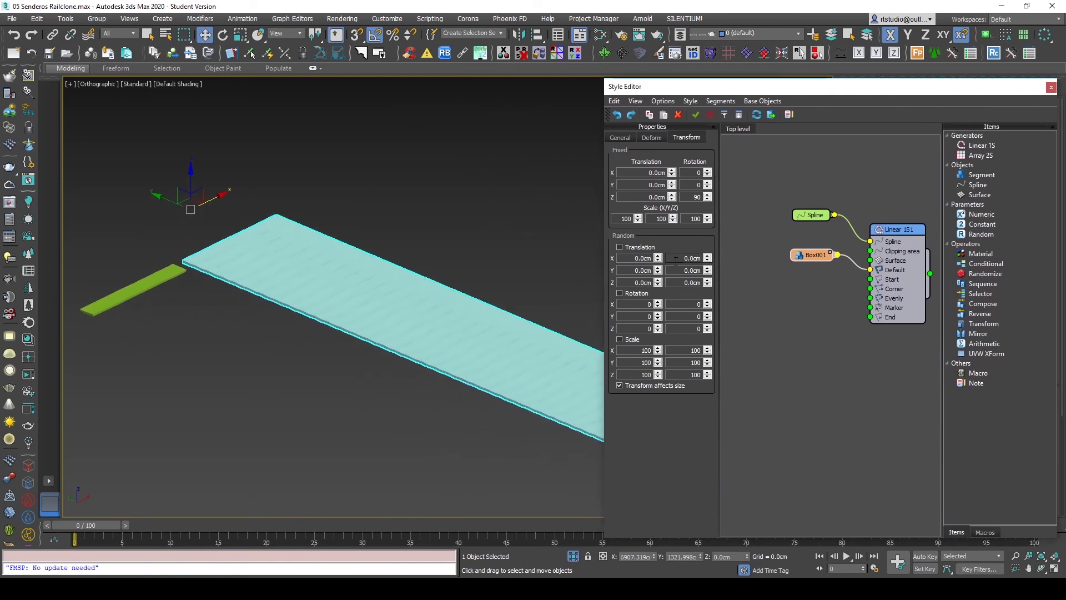
pyautogui.click(635, 248)
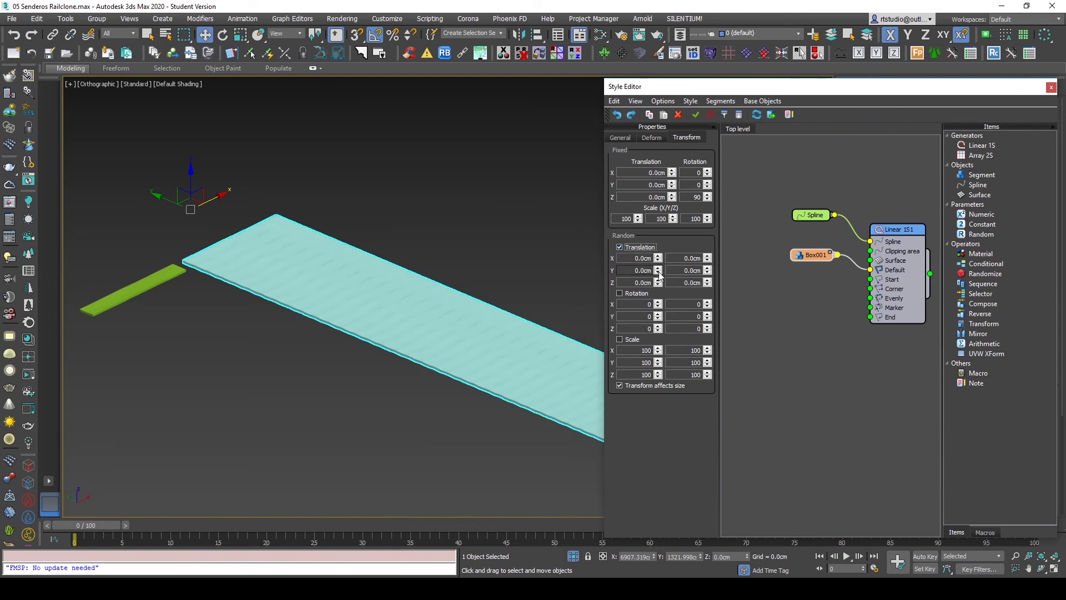
pyautogui.moveTo(660, 271)
pyautogui.mouseDown()
pyautogui.moveTo(657, 155)
pyautogui.moveTo(655, 222)
pyautogui.mouseUp()
pyautogui.press('t')
pyautogui.scroll(10, 314, 195)
pyautogui.doubleClick(638, 270)
pyautogui.write('-3')
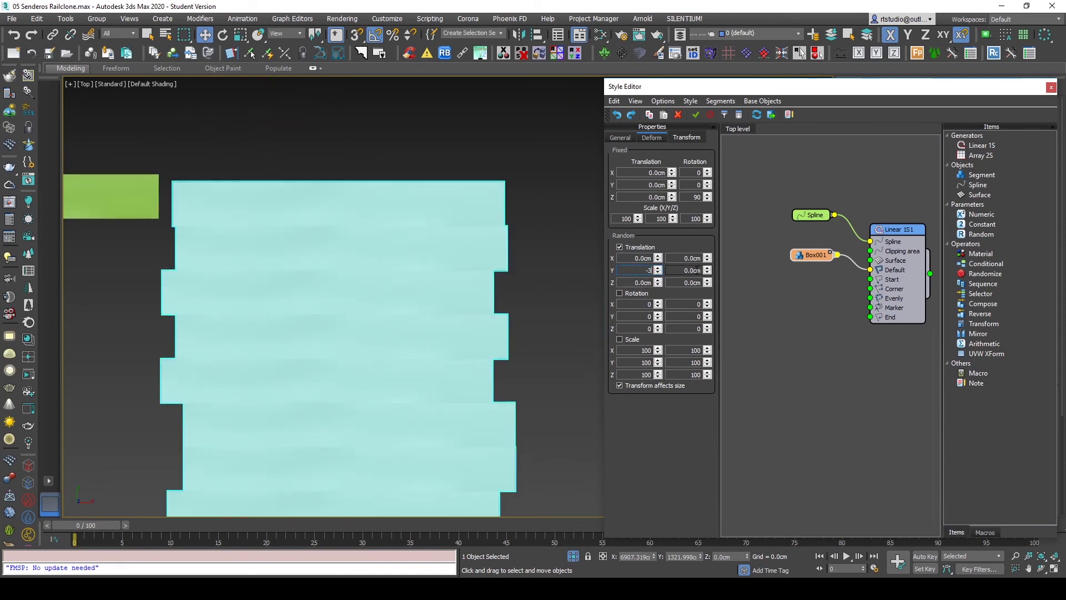
pyautogui.press('Return')
pyautogui.write('-5')
pyautogui.press('Return')
pyautogui.press('Tab')
pyautogui.write('5')
pyautogui.press('Return')
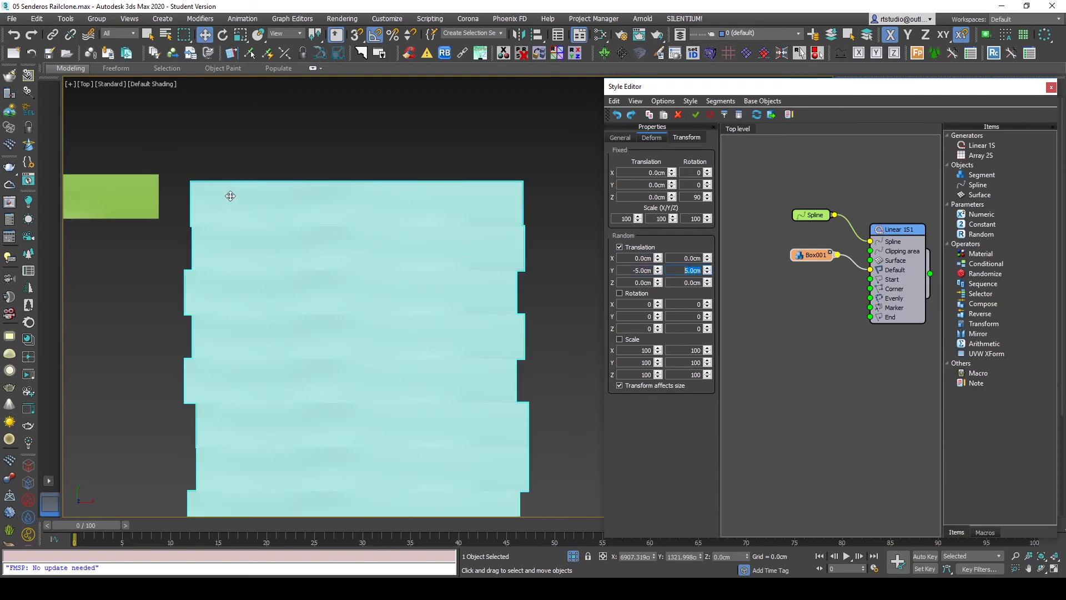
# Step: Enable Random Rotation for the planks with X rotation from about -3 to 3
pyautogui.scroll(-5, 228, 194)
pyautogui.moveTo(344, 307)
pyautogui.mouseDown(button='middle')
pyautogui.moveTo(345, 197)
pyautogui.moveTo(345, 298)
pyautogui.moveTo(374, 238)
pyautogui.moveTo(214, 341)
pyautogui.moveTo(380, 300)
pyautogui.mouseUp(button='middle')
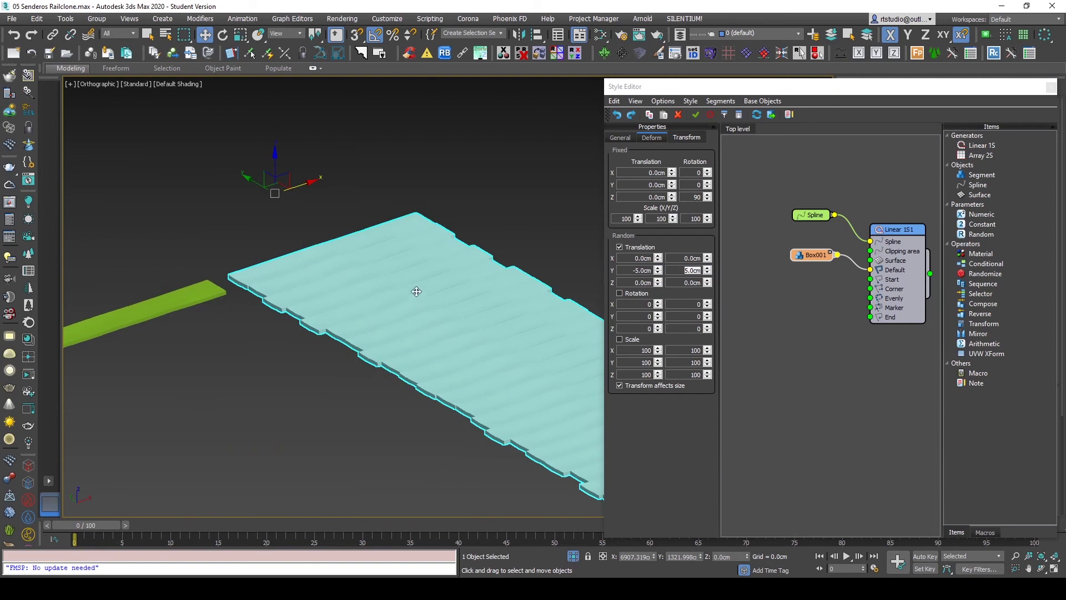
pyautogui.moveTo(455, 300); pyautogui.dragTo(389, 226, button='middle')
pyautogui.click(620, 293)
pyautogui.click(644, 304)
pyautogui.write('-3')
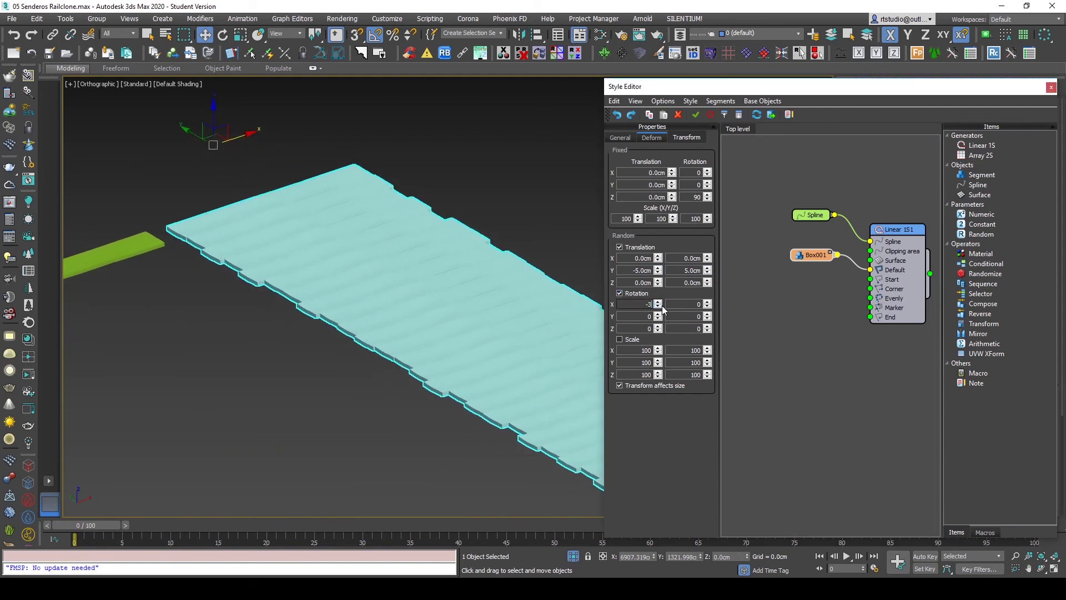
pyautogui.press('Return')
pyautogui.press('Return')
# Step: Inspect the staggered, tilted planks in front and 3D views, then close the Style Editor
pyautogui.press('f')
pyautogui.scroll(3, 129, 316)
pyautogui.scroll(3, 157, 268)
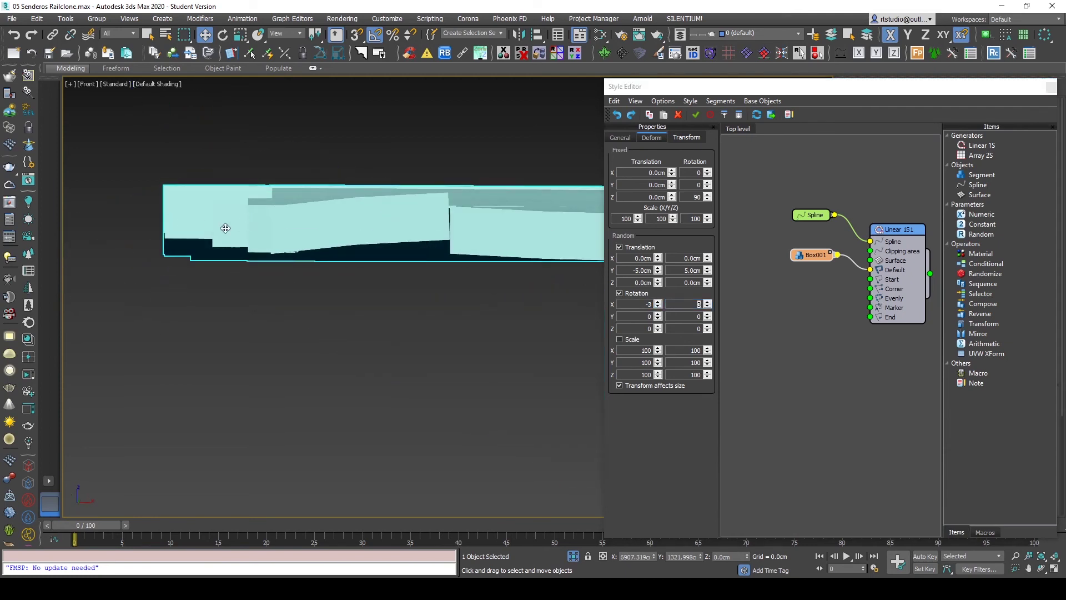
pyautogui.moveTo(424, 233)
pyautogui.keyDown('alt'); pyautogui.mouseDown(button='middle')
pyautogui.moveTo(362, 255)
pyautogui.moveTo(428, 278)
pyautogui.moveTo(198, 178)
pyautogui.moveTo(362, 295)
pyautogui.mouseUp(button='middle'); pyautogui.keyUp('alt')
pyautogui.scroll(2, 354, 280)
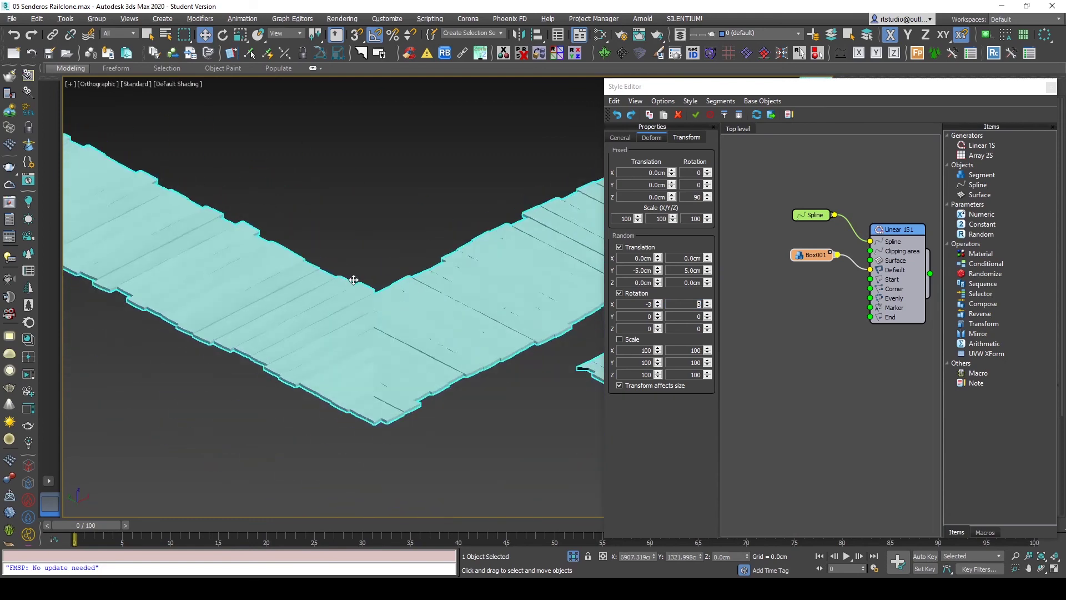
pyautogui.scroll(-2, 443, 265)
pyautogui.scroll(-2, 409, 278)
pyautogui.scroll(-2, 461, 286)
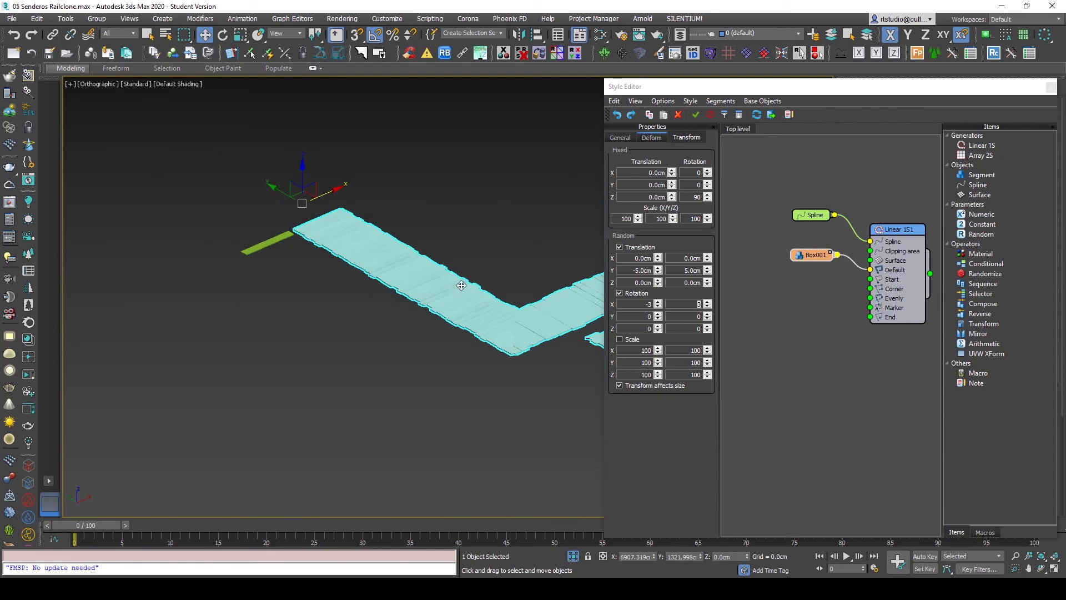
pyautogui.moveTo(460, 285)
pyautogui.keyDown('alt'); pyautogui.mouseDown(button='middle')
pyautogui.moveTo(467, 278)
pyautogui.moveTo(417, 266)
pyautogui.mouseUp(button='middle'); pyautogui.keyUp('alt')
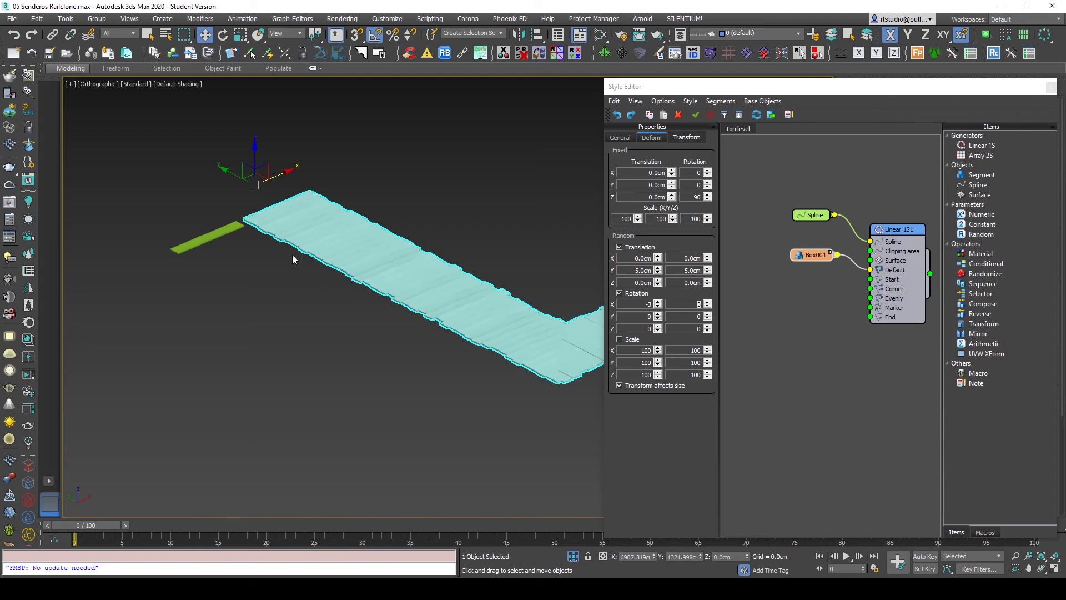
pyautogui.scroll(4, 292, 259)
pyautogui.scroll(4, 292, 259)
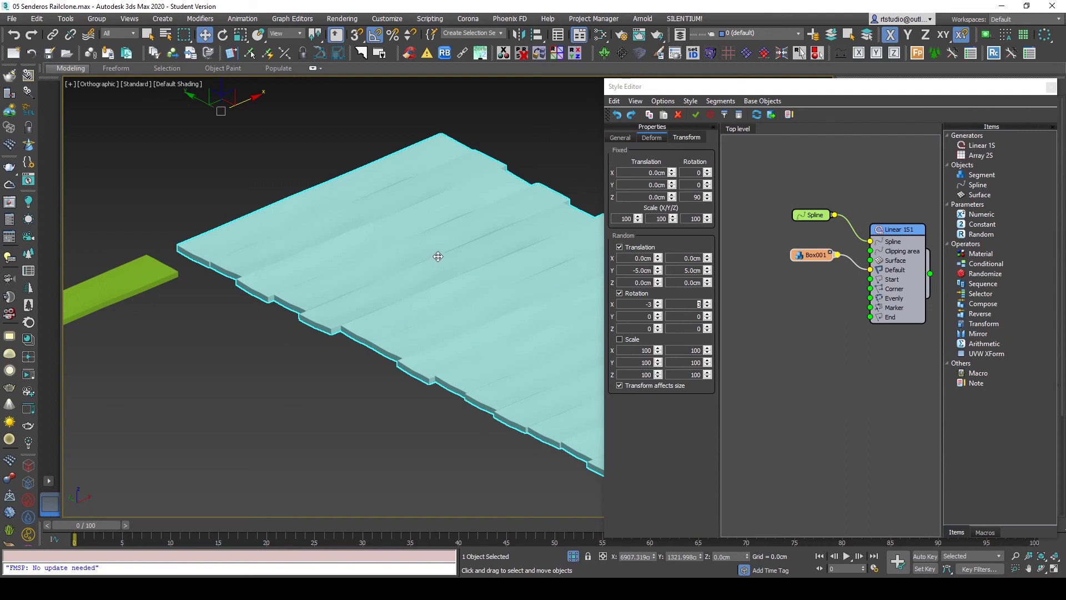
pyautogui.scroll(-4, 435, 254)
pyautogui.scroll(1, 381, 277)
pyautogui.moveTo(419, 265); pyautogui.dragTo(374, 269, button='middle')
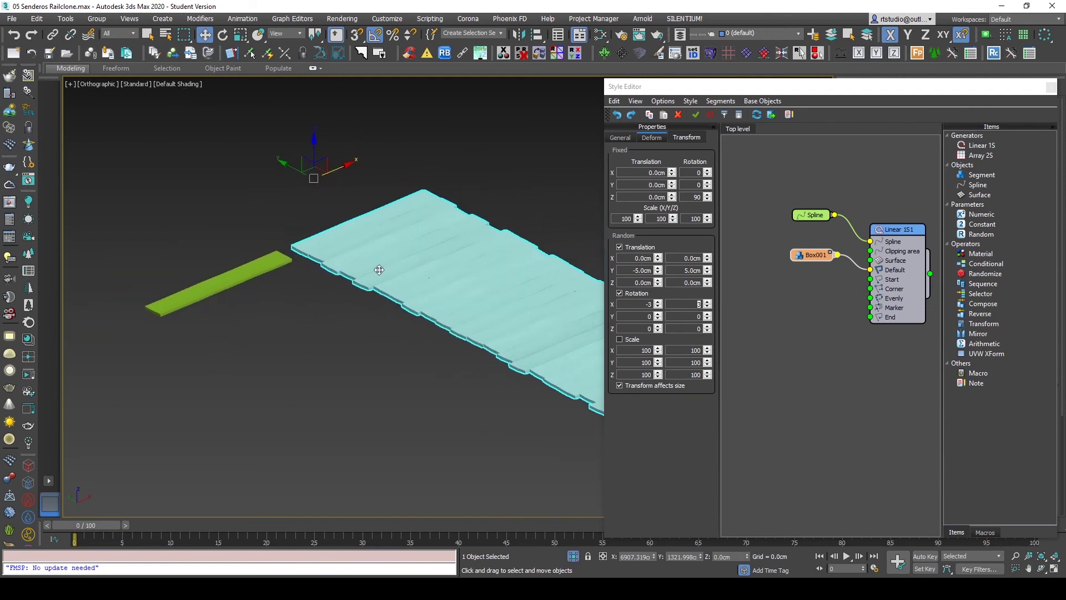
pyautogui.moveTo(493, 290)
pyautogui.keyDown('alt'); pyautogui.mouseDown(button='middle')
pyautogui.moveTo(417, 279)
pyautogui.moveTo(421, 302)
pyautogui.moveTo(435, 302)
pyautogui.moveTo(382, 262)
pyautogui.mouseUp(button='middle'); pyautogui.keyUp('alt')
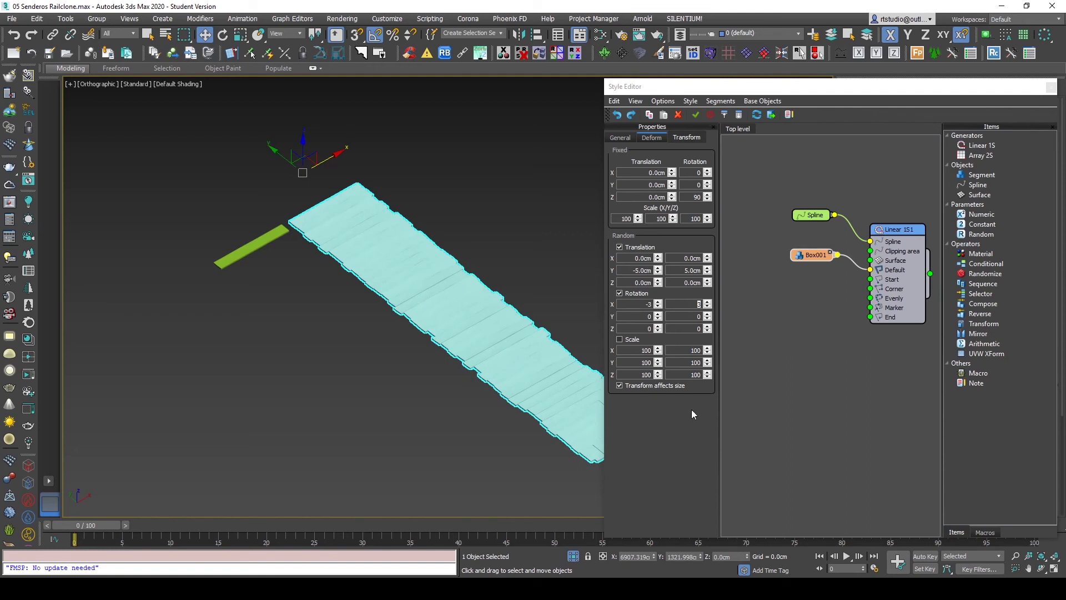
pyautogui.click(1050, 86)
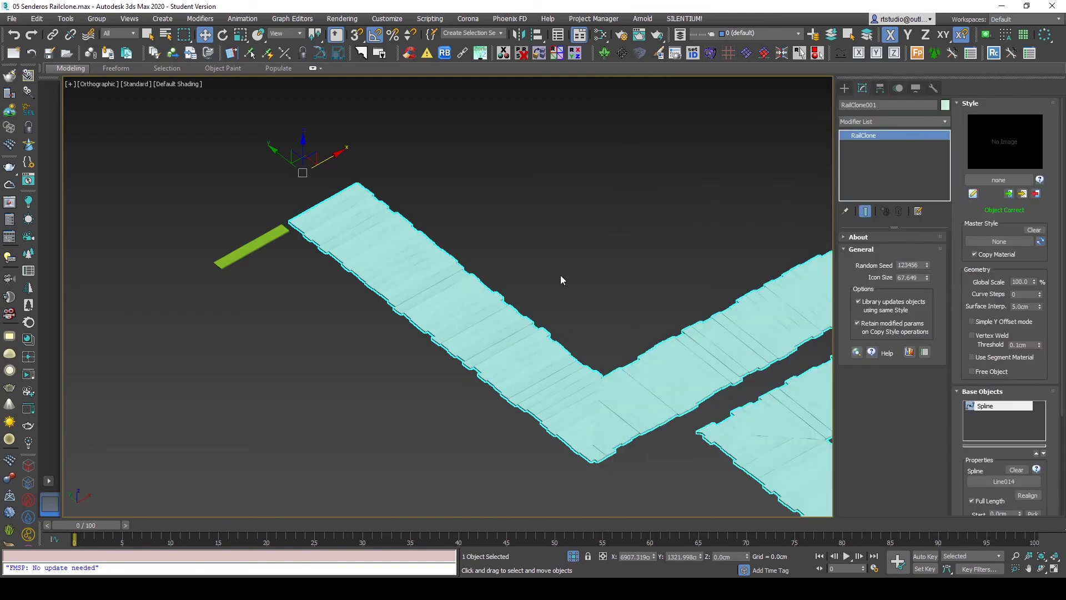
# Step: Open the Slate Material Editor and bring the wood bitmap nodes into view
pyautogui.press('m')
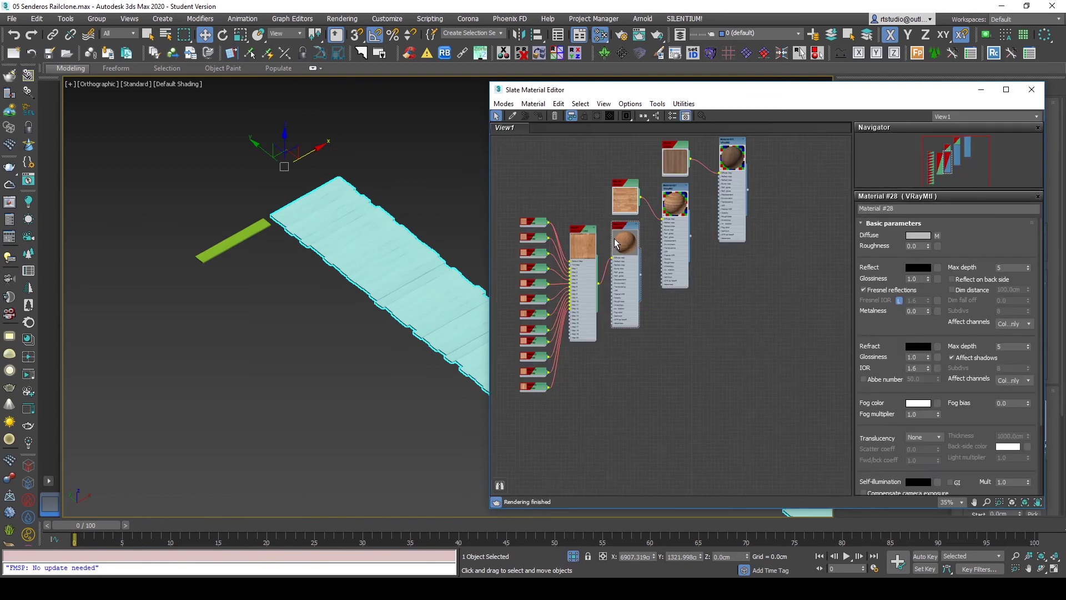
pyautogui.scroll(1, 666, 272)
pyautogui.scroll(1, 700, 244)
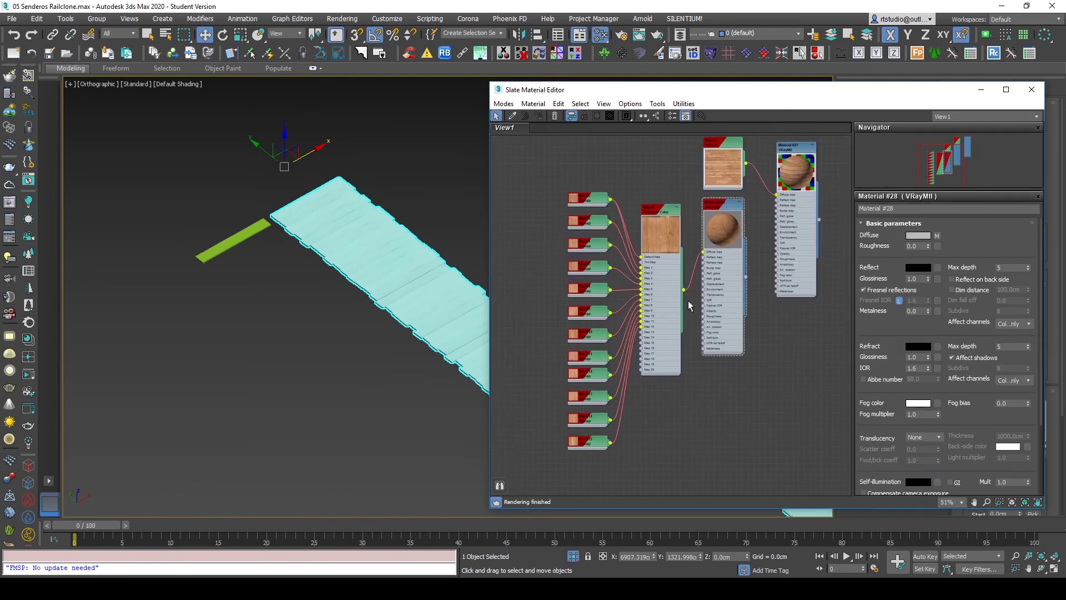
pyautogui.scroll(2, 738, 211)
pyautogui.scroll(2, 772, 184)
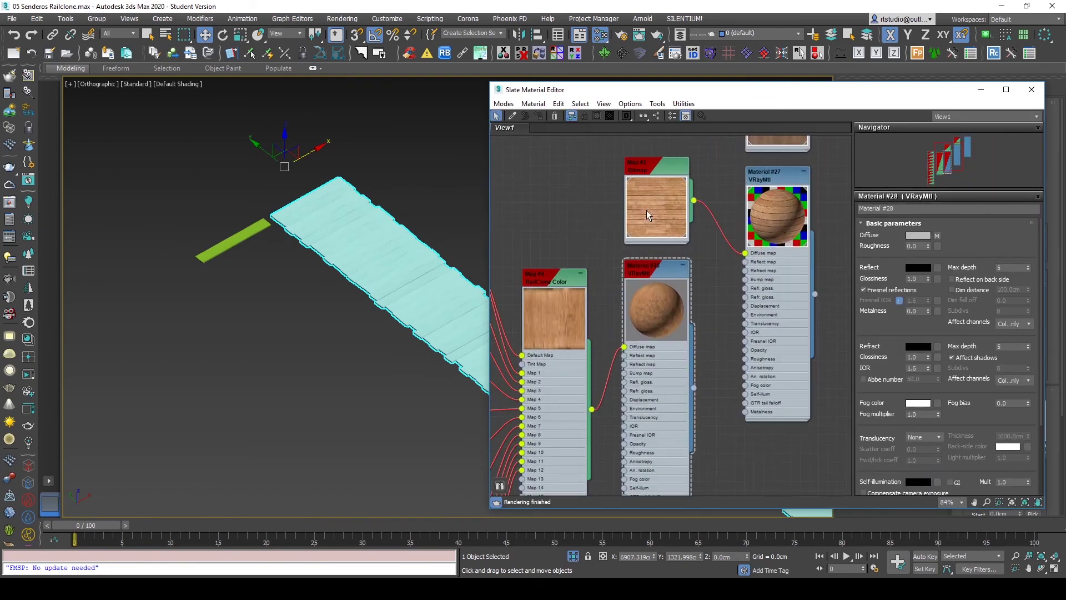
pyautogui.moveTo(684, 190); pyautogui.dragTo(608, 177, button='middle')
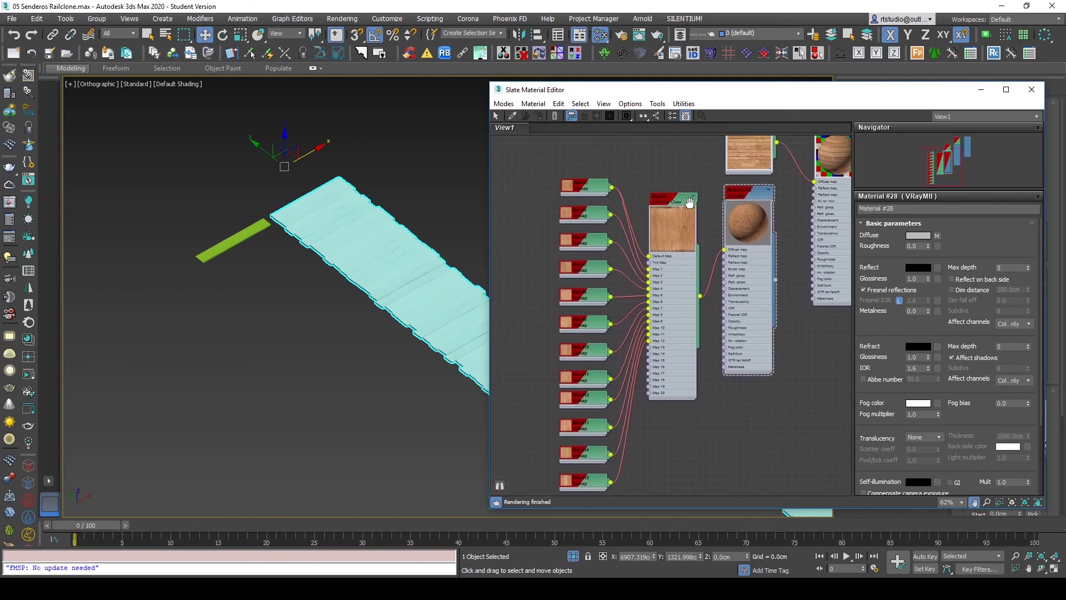
pyautogui.scroll(-1, 608, 217)
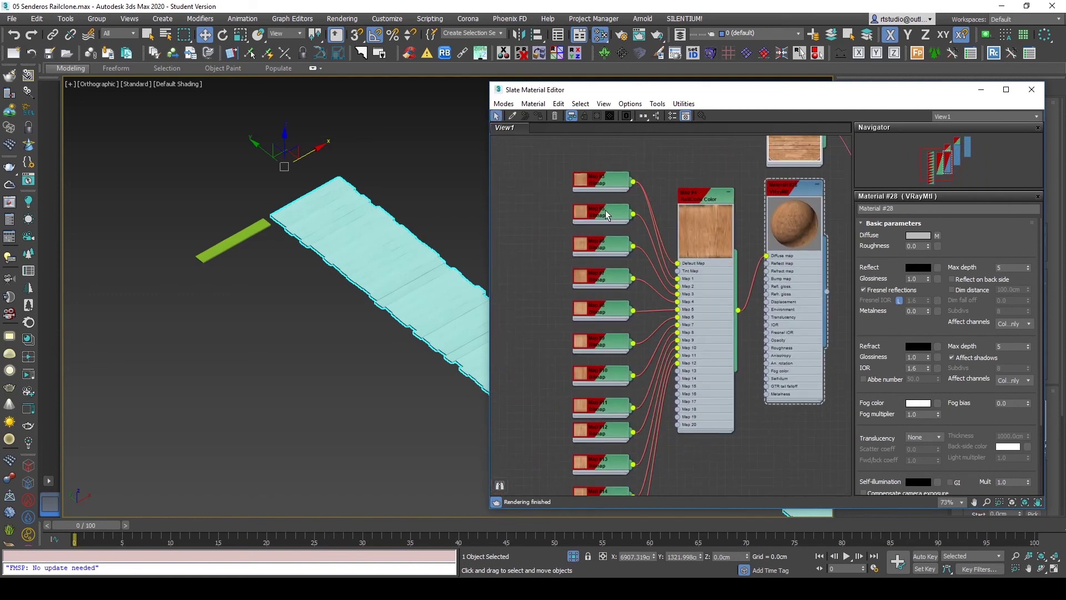
pyautogui.scroll(-1, 609, 216)
pyautogui.moveTo(608, 217); pyautogui.dragTo(605, 233, button='middle')
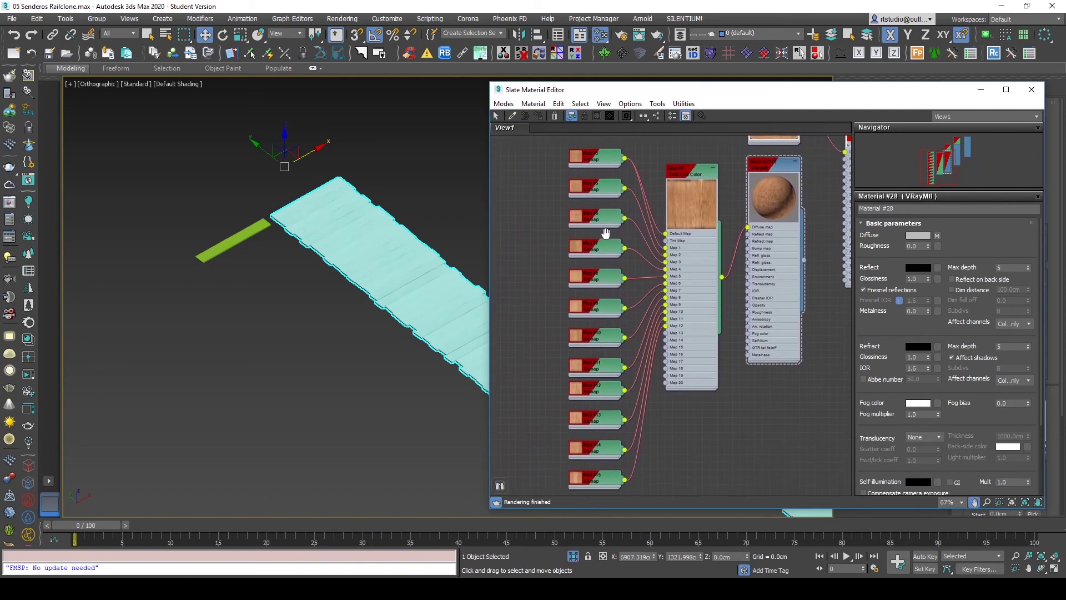
# Step: Review the crop regions of the Map #3, Map #5 and Map #11 wood bitmaps
pyautogui.click(609, 162)
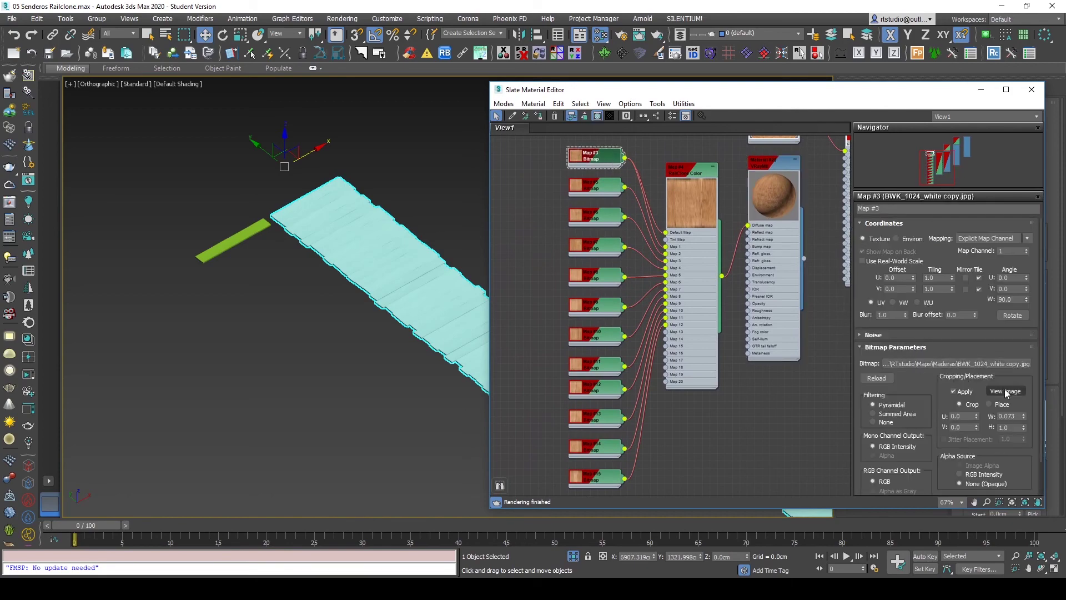
pyautogui.click(1006, 391)
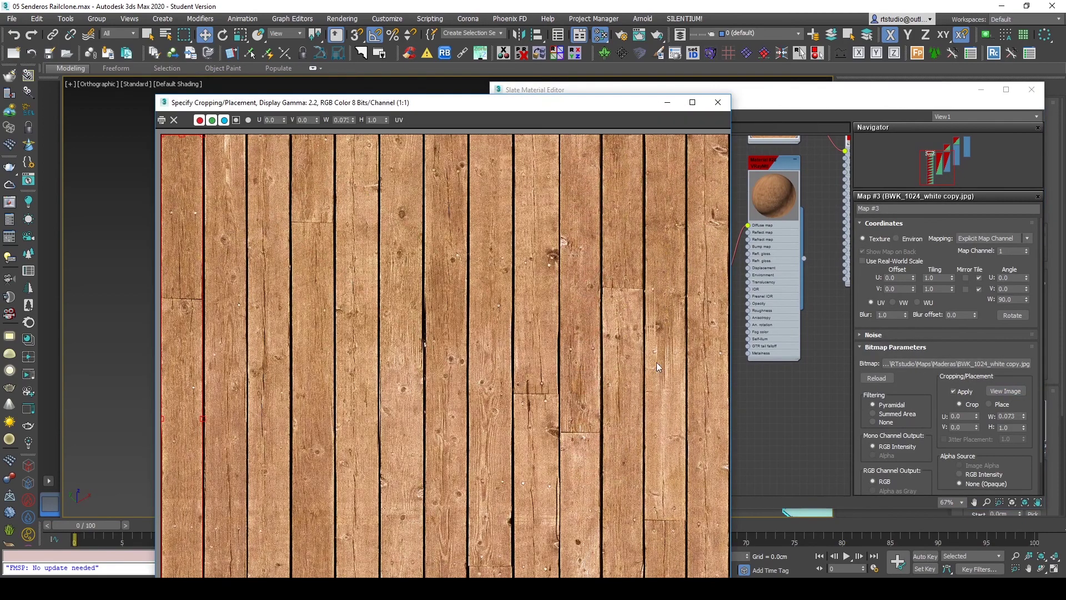
pyautogui.moveTo(186, 283)
pyautogui.mouseDown()
pyautogui.moveTo(201, 283)
pyautogui.moveTo(186, 284)
pyautogui.mouseUp()
pyautogui.click(718, 102)
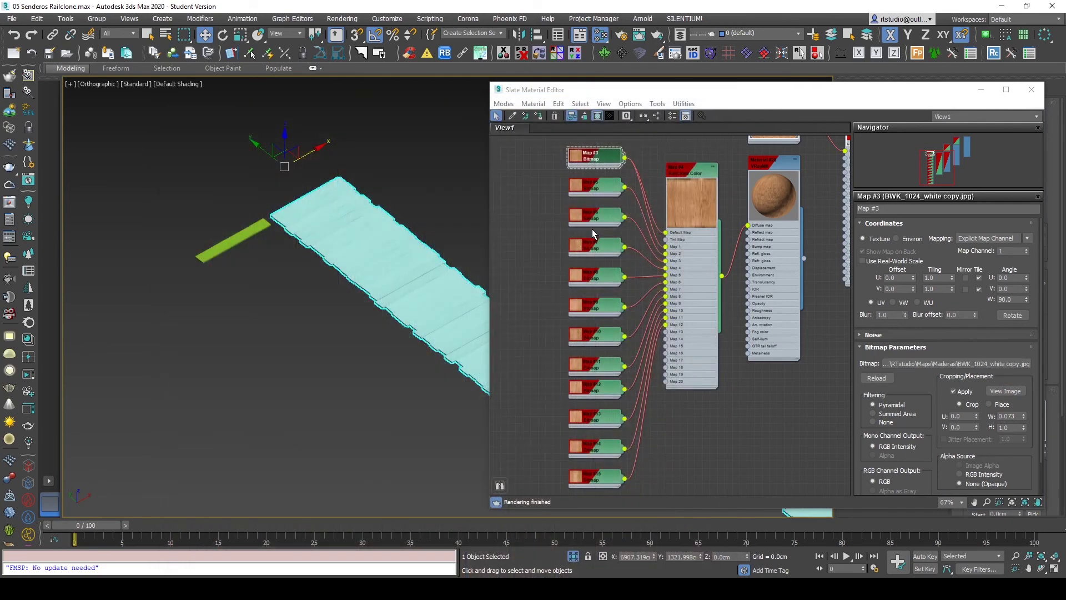
pyautogui.doubleClick(611, 187)
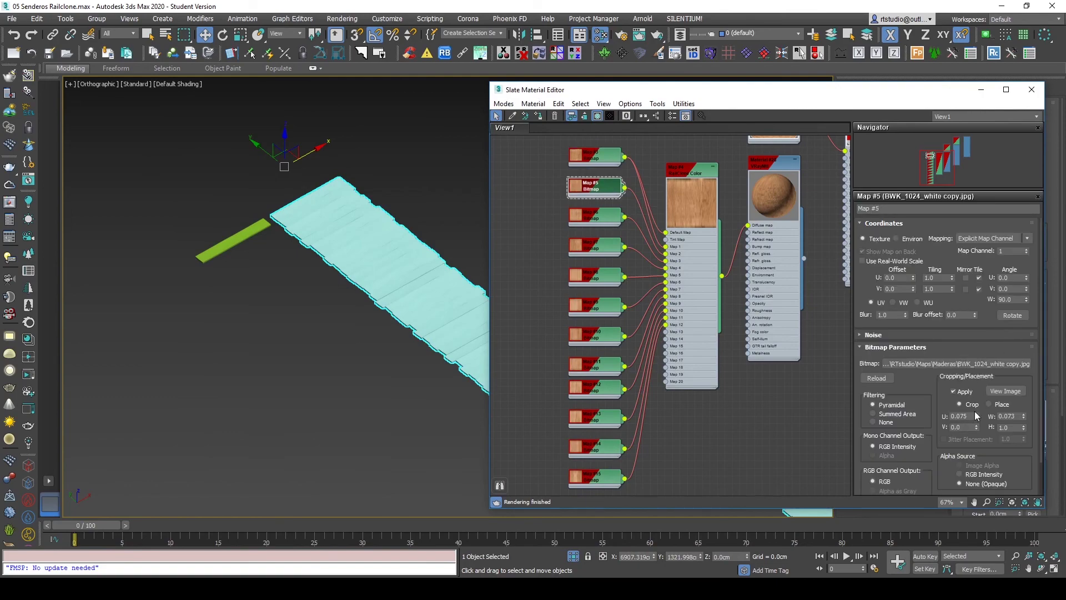
pyautogui.click(1004, 392)
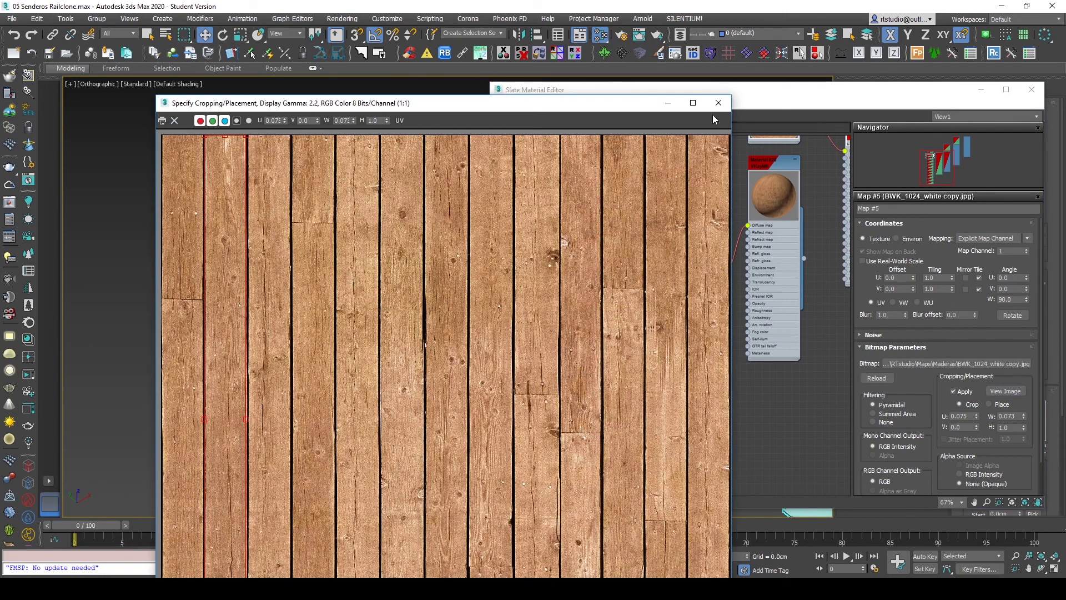
pyautogui.click(718, 102)
pyautogui.doubleClick(600, 366)
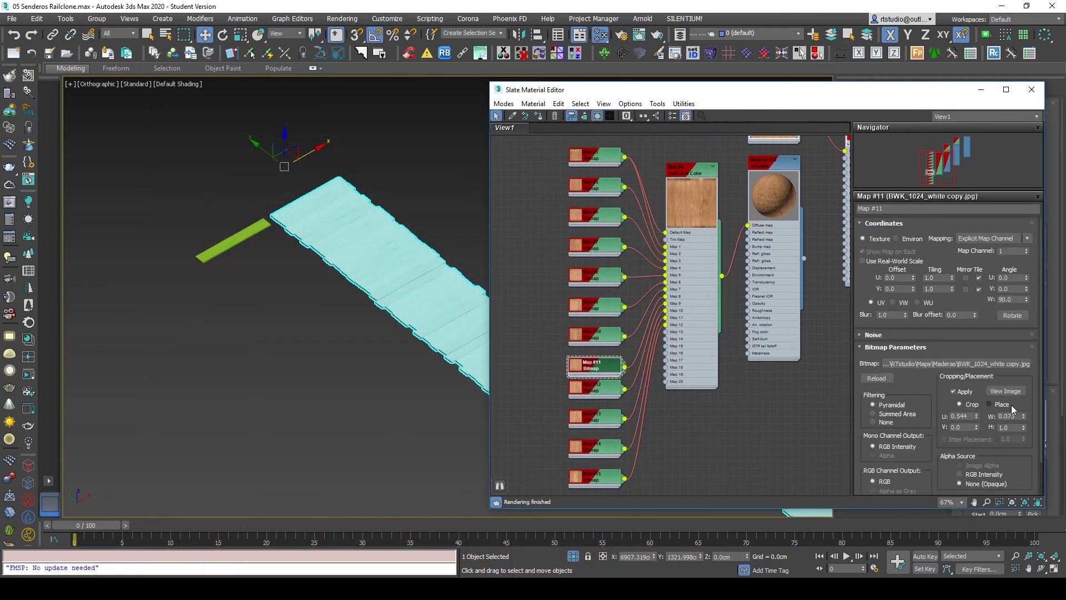
pyautogui.click(1004, 391)
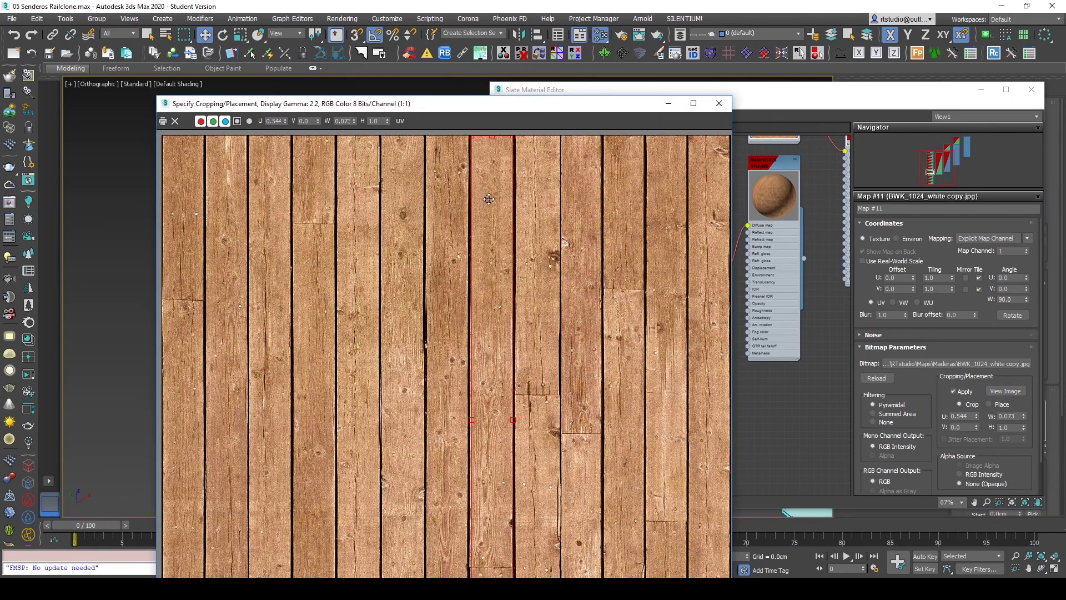
pyautogui.click(718, 104)
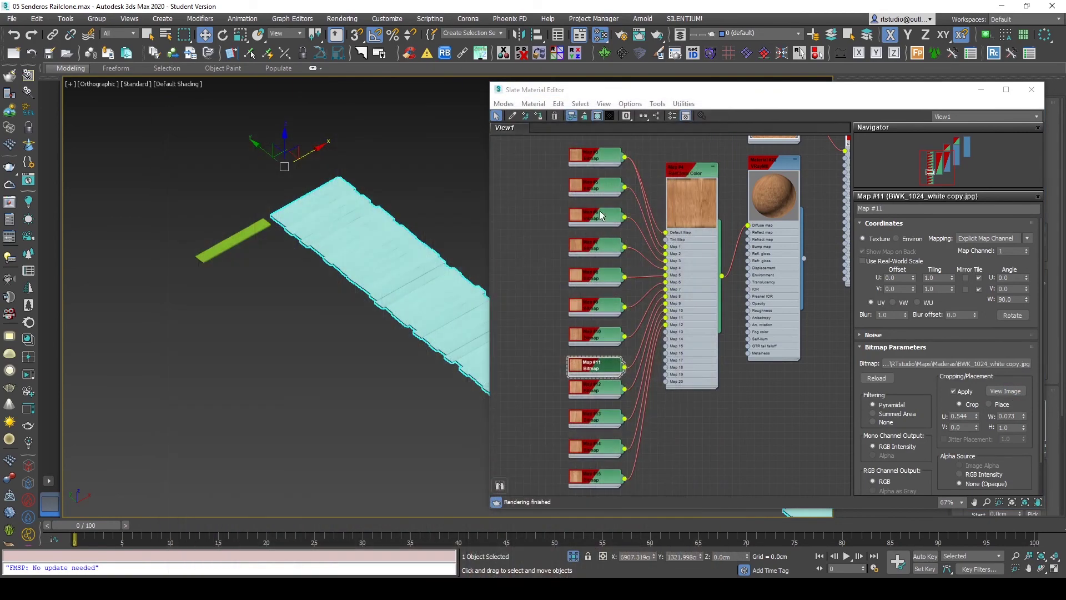
pyautogui.click(680, 471)
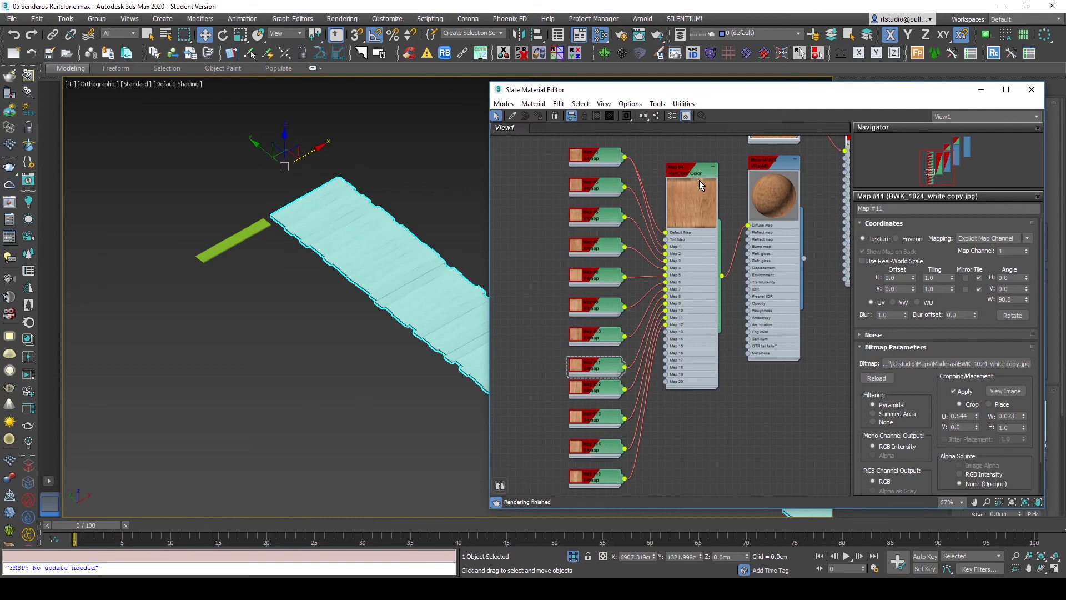
pyautogui.rightClick(775, 396)
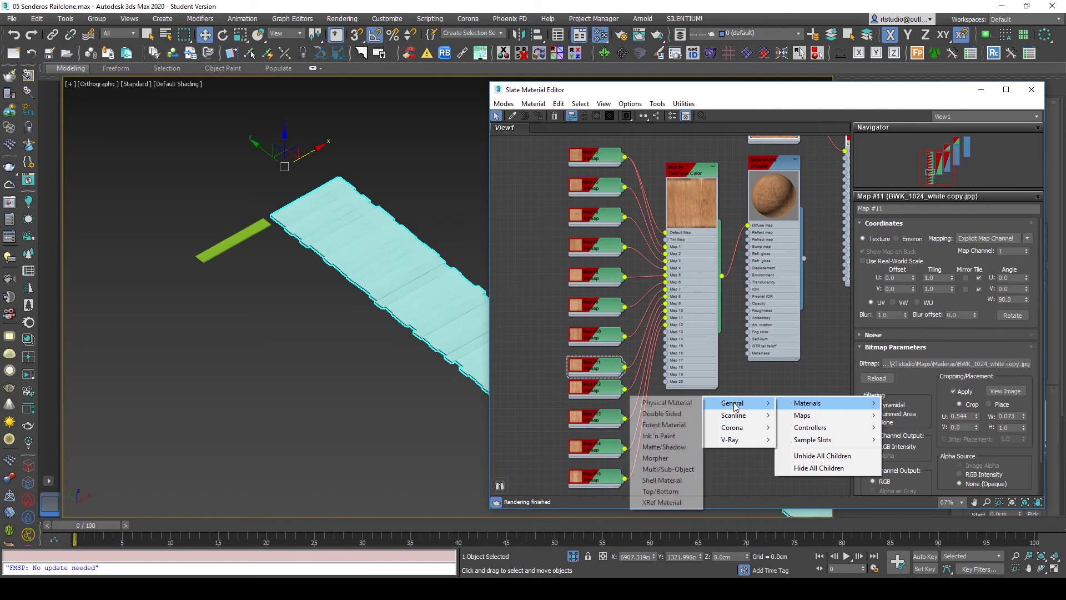
pyautogui.moveTo(802, 415)
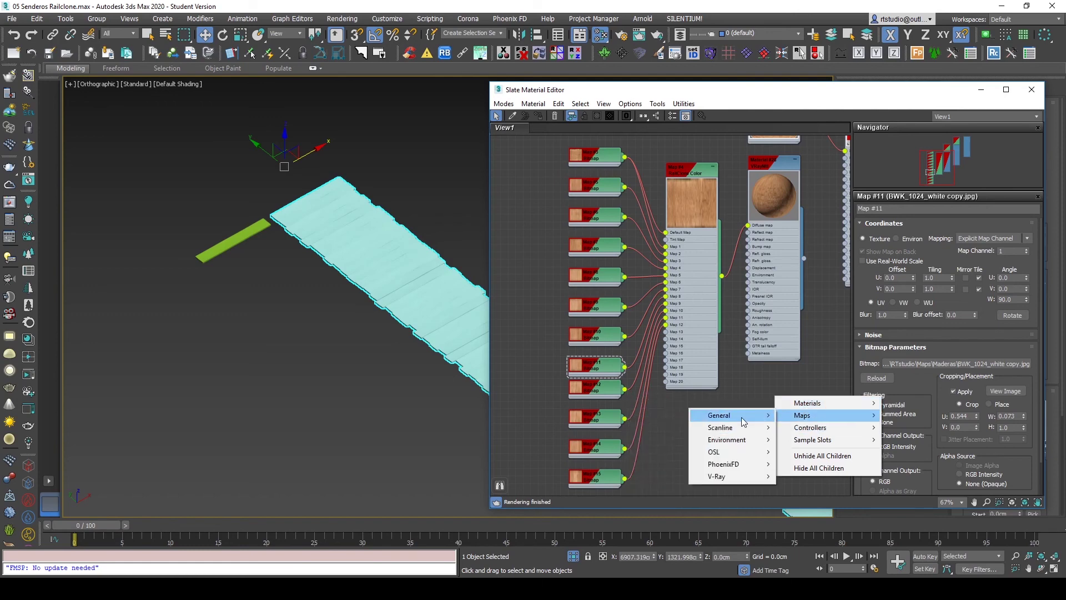
pyautogui.moveTo(719, 415)
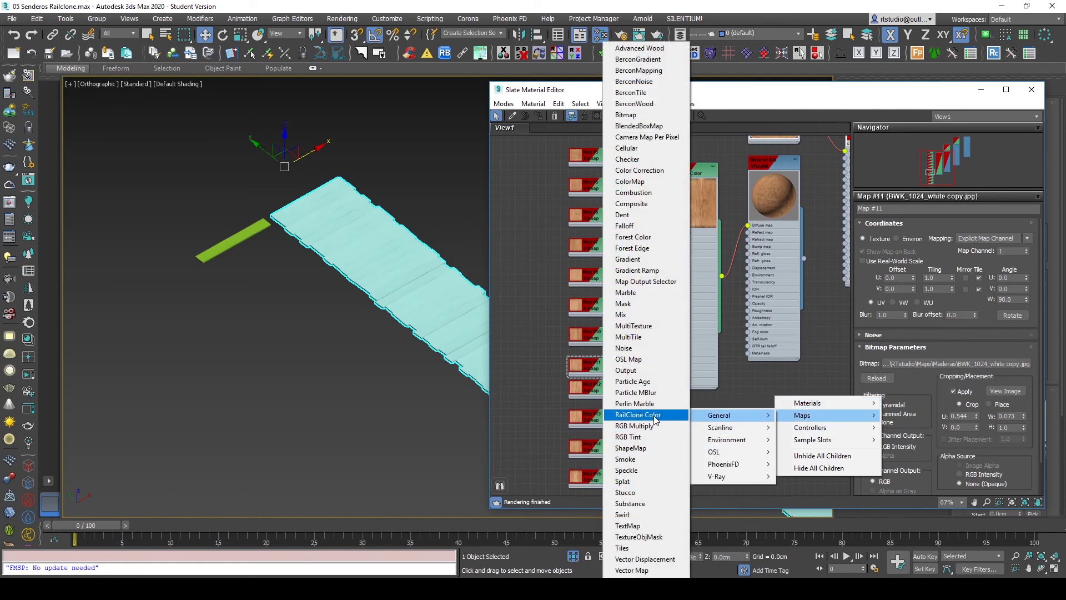
# Step: Review the RailClone Color map's list of twelve bitmaps and close the material editor
pyautogui.click(732, 357)
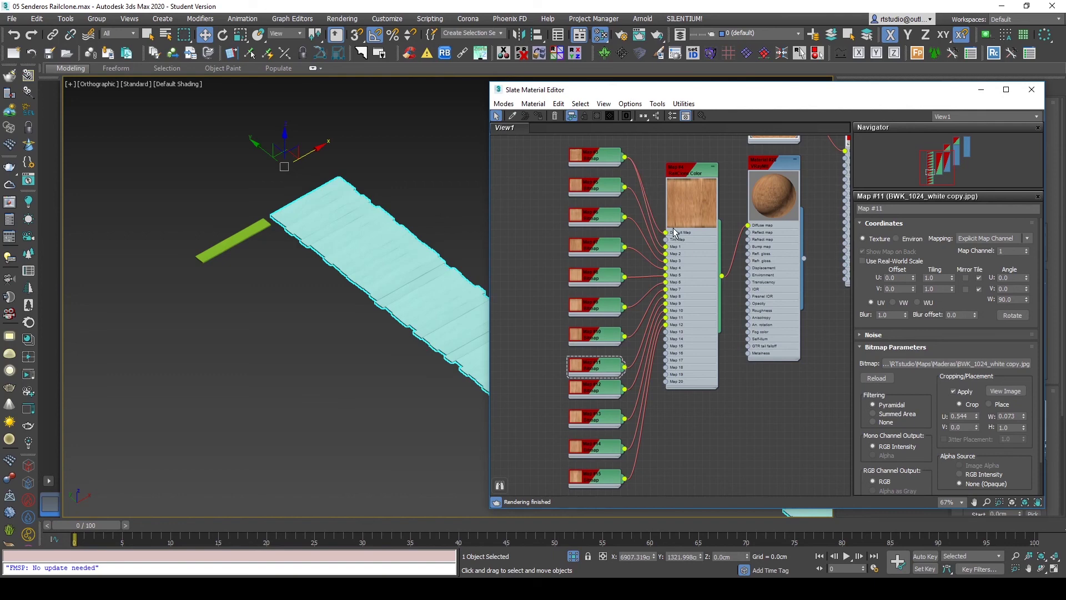
pyautogui.doubleClick(684, 183)
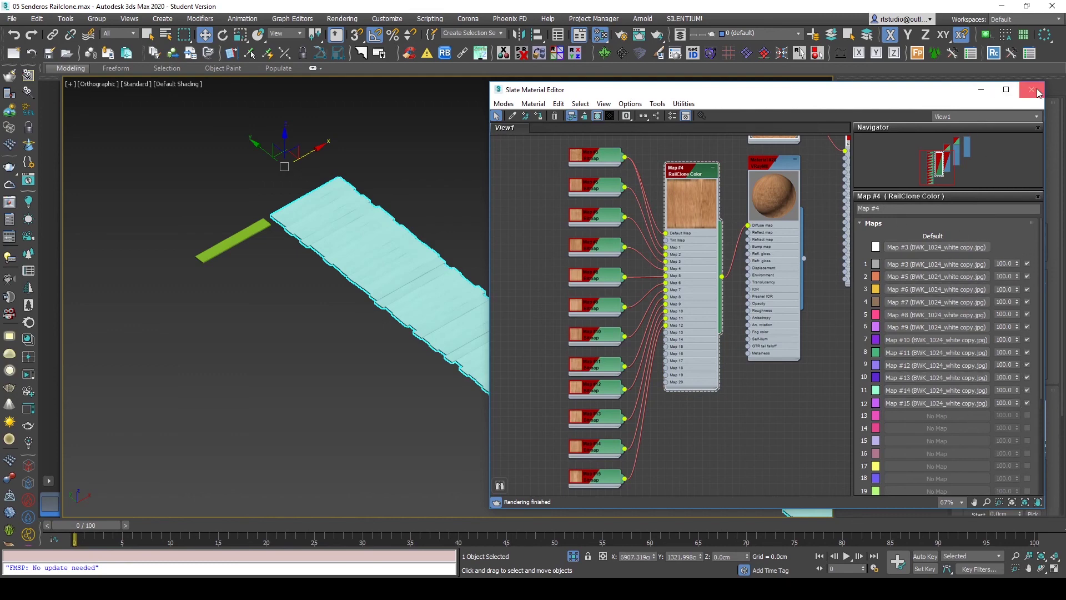
pyautogui.press('m')
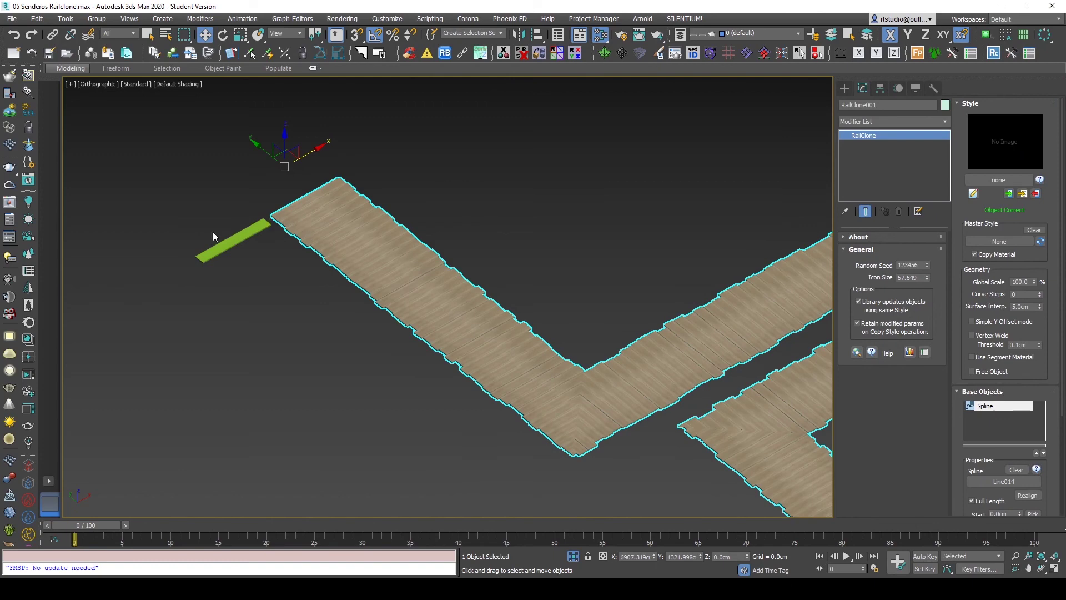
# Step: Add a Box-projection UVW Map to the green Box001 plank above its Noise modifier
pyautogui.scroll(5, 212, 232)
pyautogui.click(378, 290)
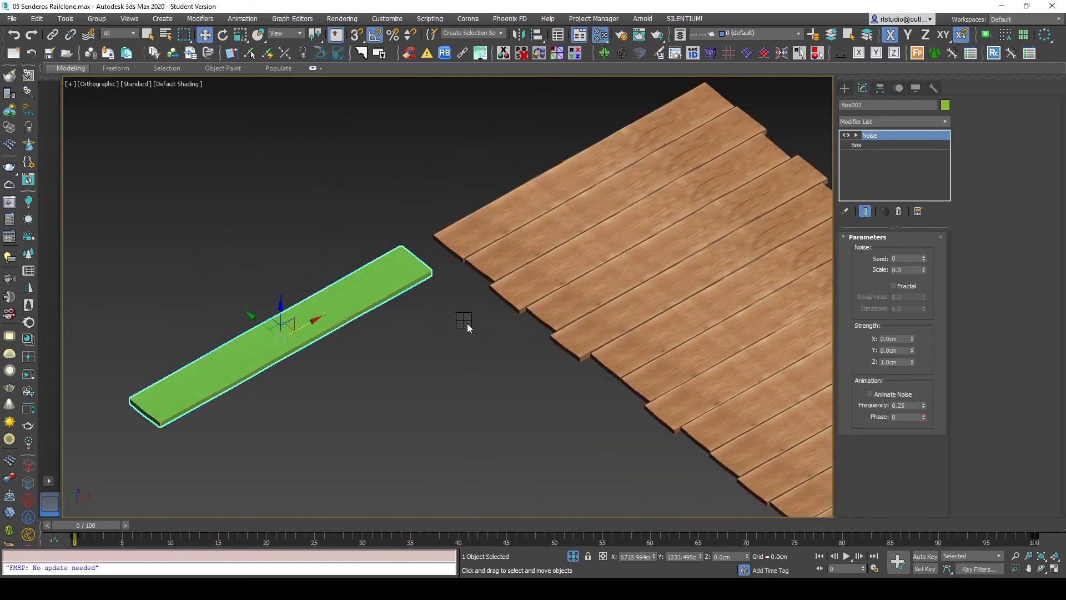
pyautogui.rightClick(465, 321)
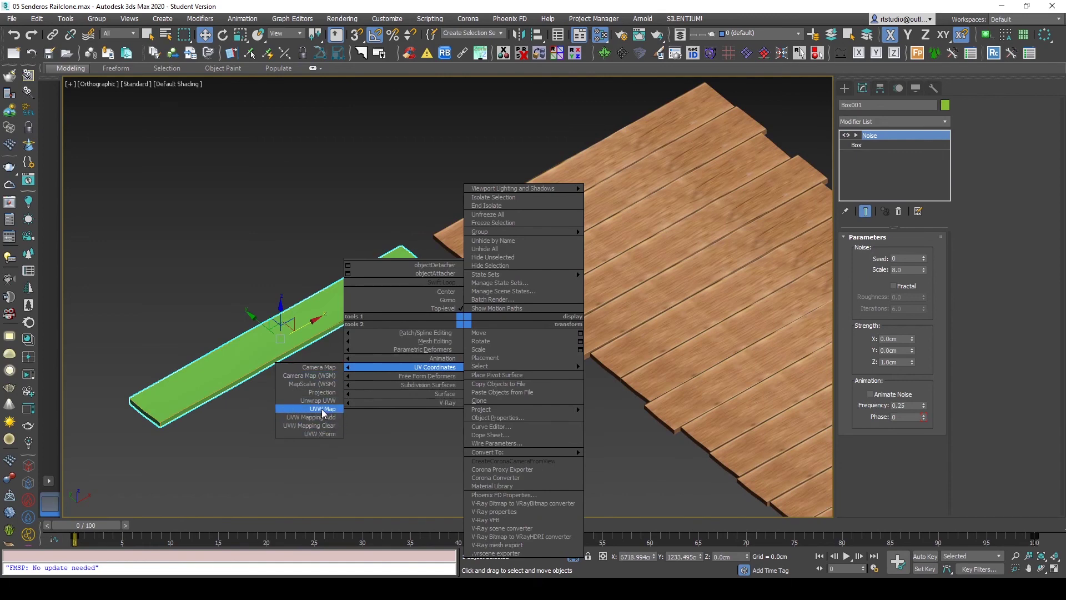
pyautogui.click(326, 410)
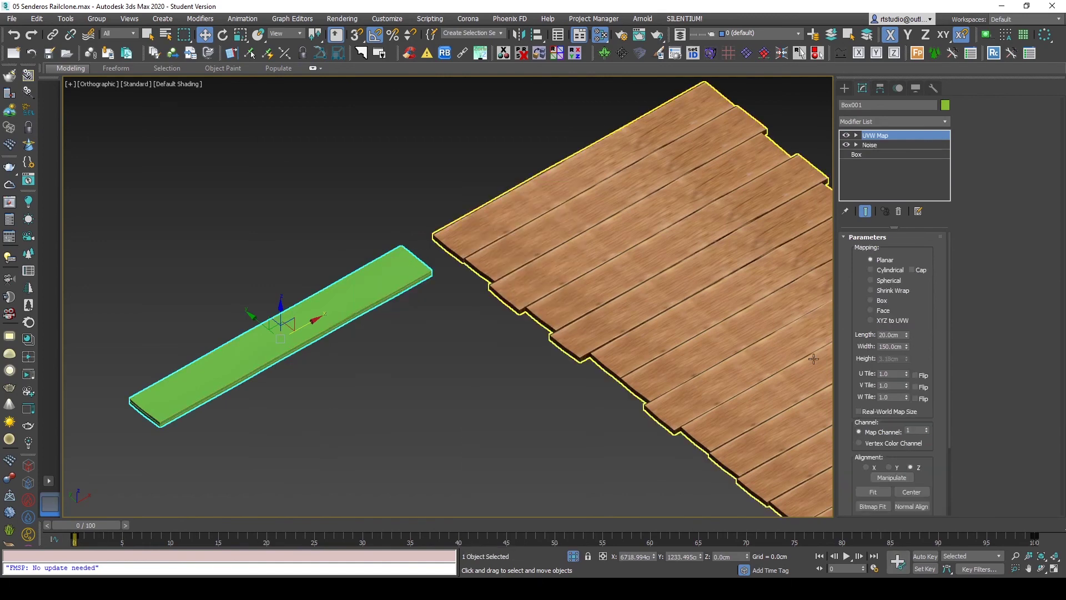
pyautogui.click(882, 302)
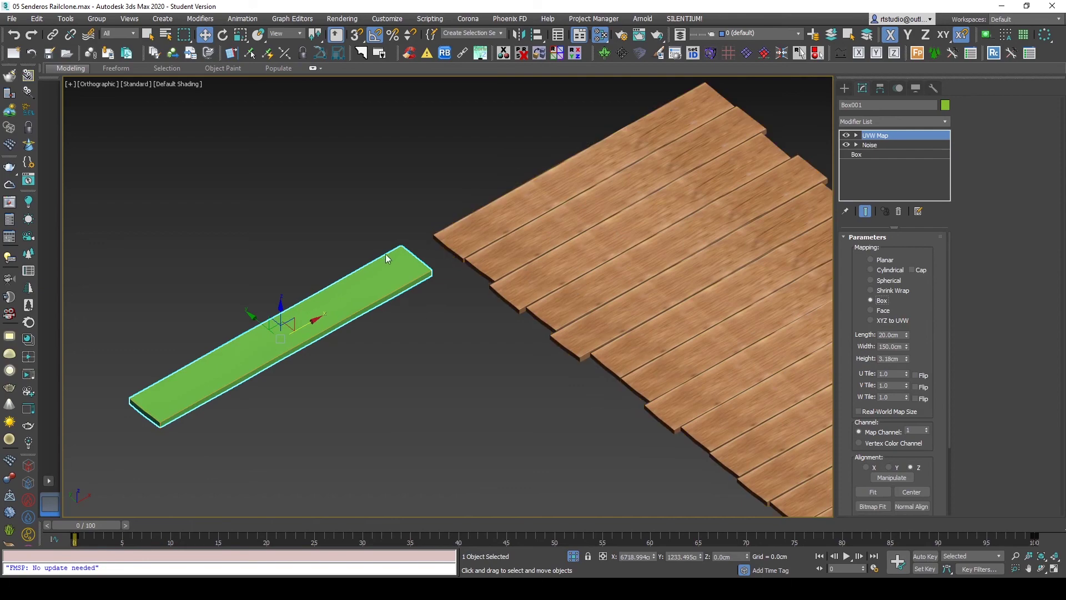
pyautogui.scroll(-5, 697, 325)
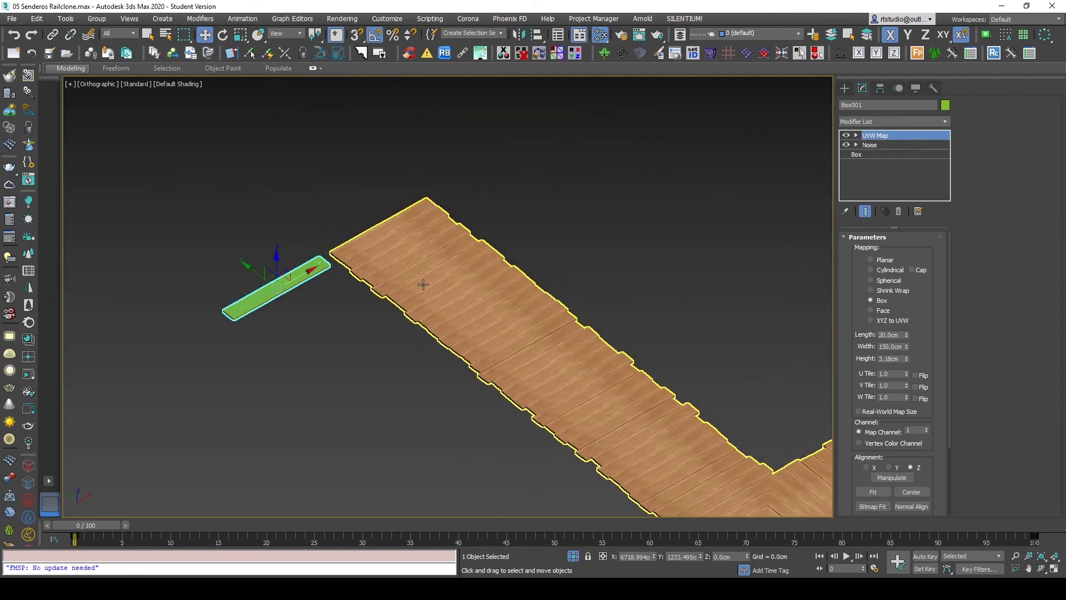
pyautogui.scroll(-3, 615, 387)
pyautogui.scroll(6, 608, 376)
pyautogui.keyDown('alt'); pyautogui.moveTo(608, 376); pyautogui.dragTo(555, 378, button='middle'); pyautogui.keyUp('alt')
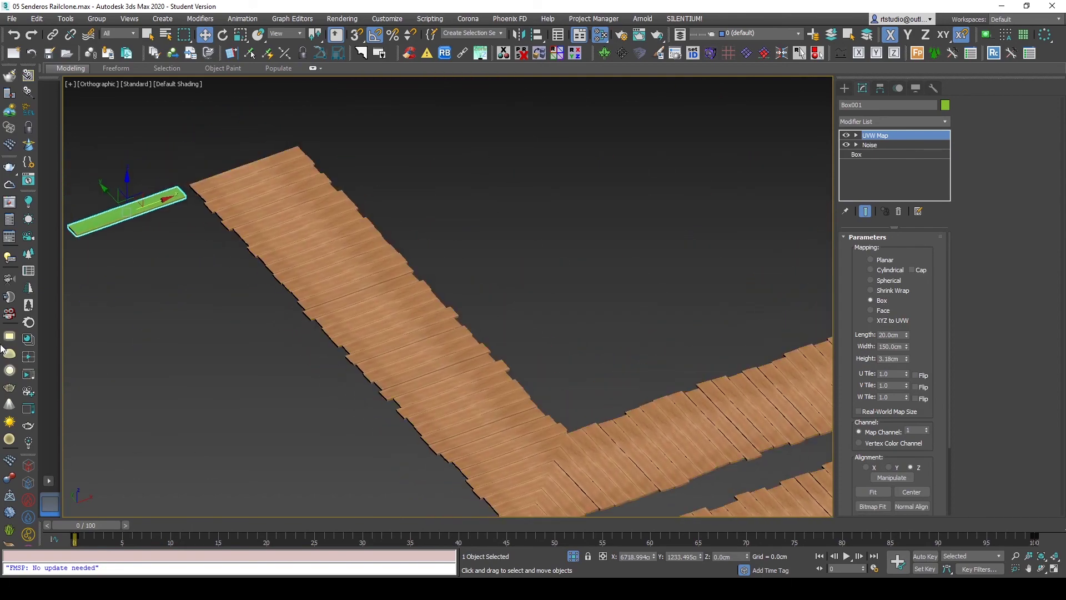
pyautogui.click(11, 368)
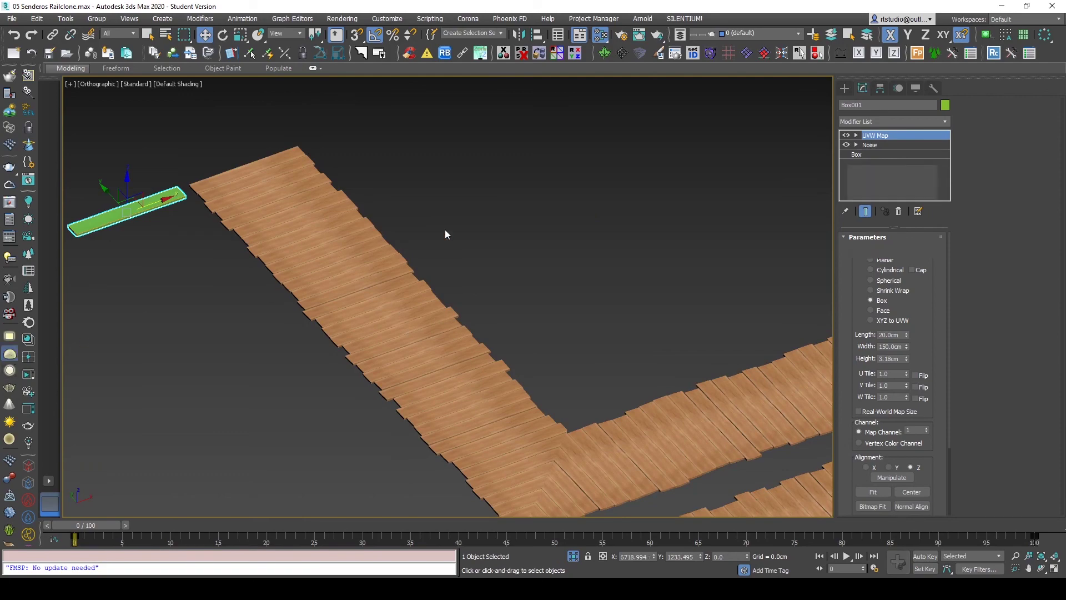
# Step: Add a V-Ray dome light and render the plank path from a low perspective angle
pyautogui.click(515, 231)
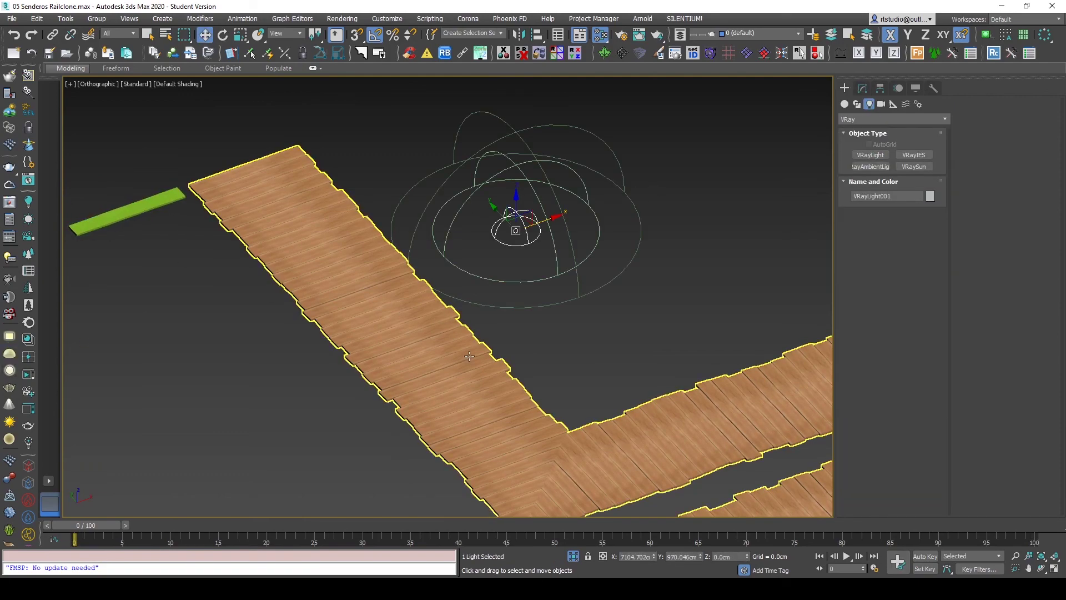
pyautogui.press('p')
pyautogui.scroll(2, 501, 383)
pyautogui.moveTo(500, 383)
pyautogui.keyDown('alt'); pyautogui.mouseDown(button='middle')
pyautogui.moveTo(499, 362)
pyautogui.moveTo(457, 424)
pyautogui.moveTo(422, 404)
pyautogui.moveTo(417, 383)
pyautogui.moveTo(437, 384)
pyautogui.mouseUp(button='middle'); pyautogui.keyUp('alt')
pyautogui.scroll(2, 500, 362)
pyautogui.scroll(2, 495, 372)
pyautogui.scroll(2, 480, 391)
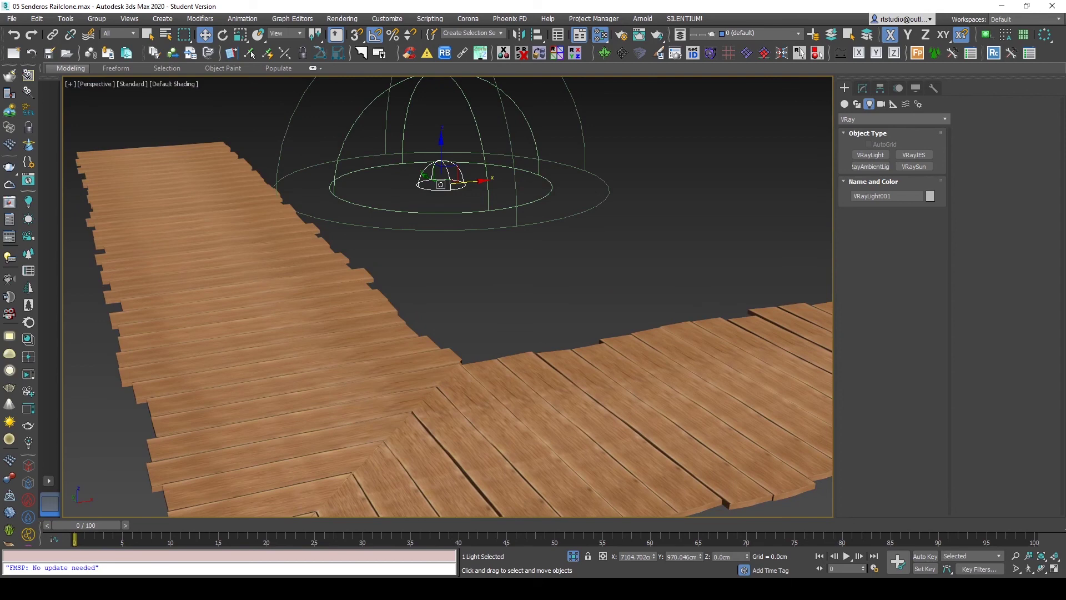
pyautogui.hotkey('shift', 'q')
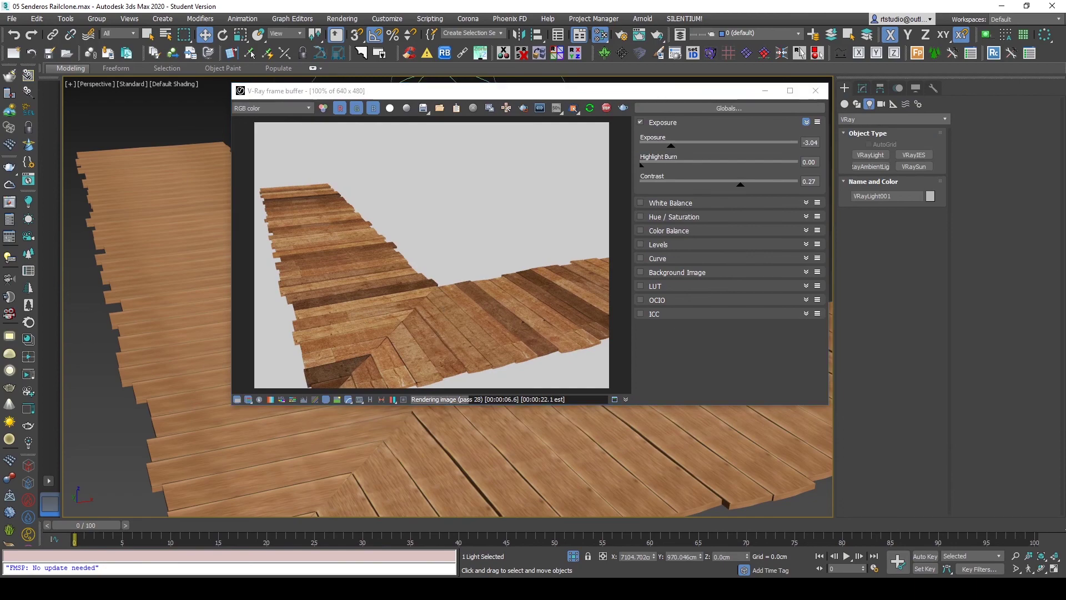
# Step: Reopen the Slate editor and scroll to the RailClone Color Tint settings
pyautogui.press('m')
pyautogui.scroll(-1, 869, 214)
pyautogui.scroll(-3, 805, 305)
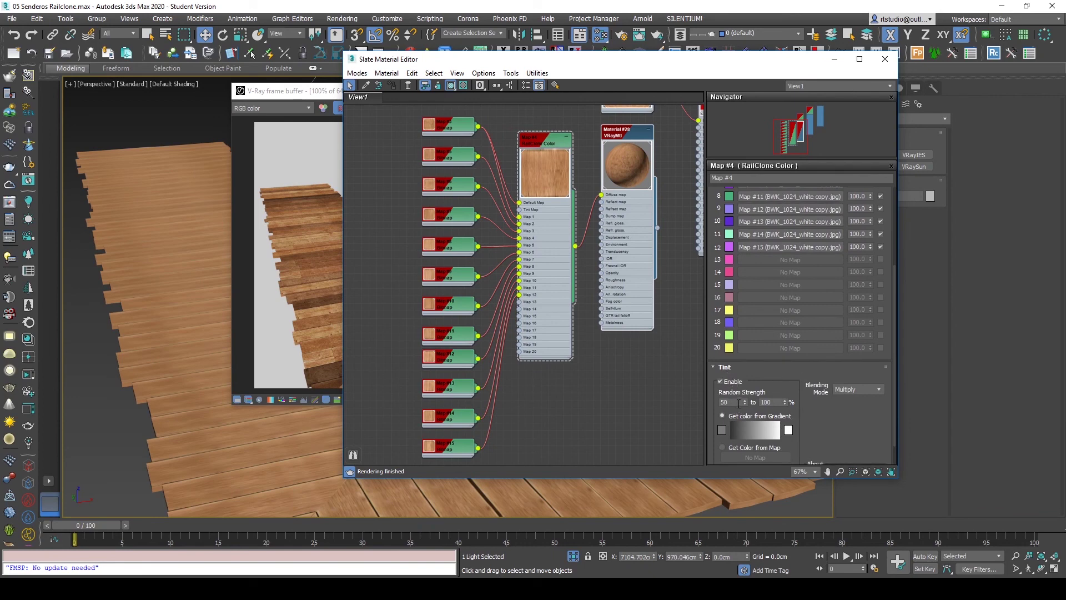
# Step: Try Color then Multiply tint blending, toggle Tint off and on to compare, then close the editor
pyautogui.click(860, 395)
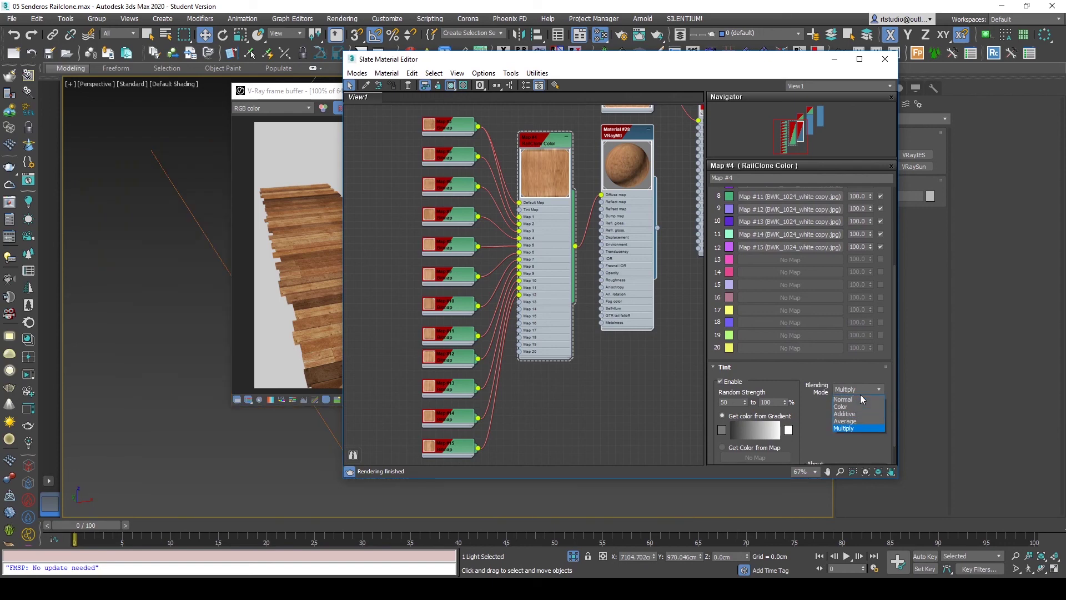
pyautogui.click(852, 407)
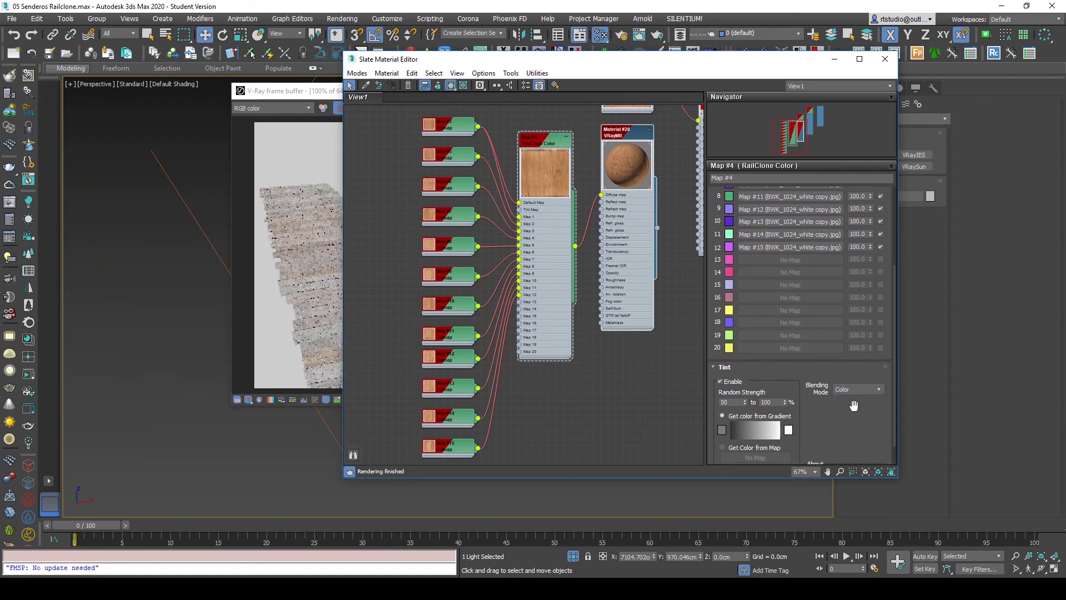
pyautogui.moveTo(678, 64); pyautogui.dragTo(774, 51)
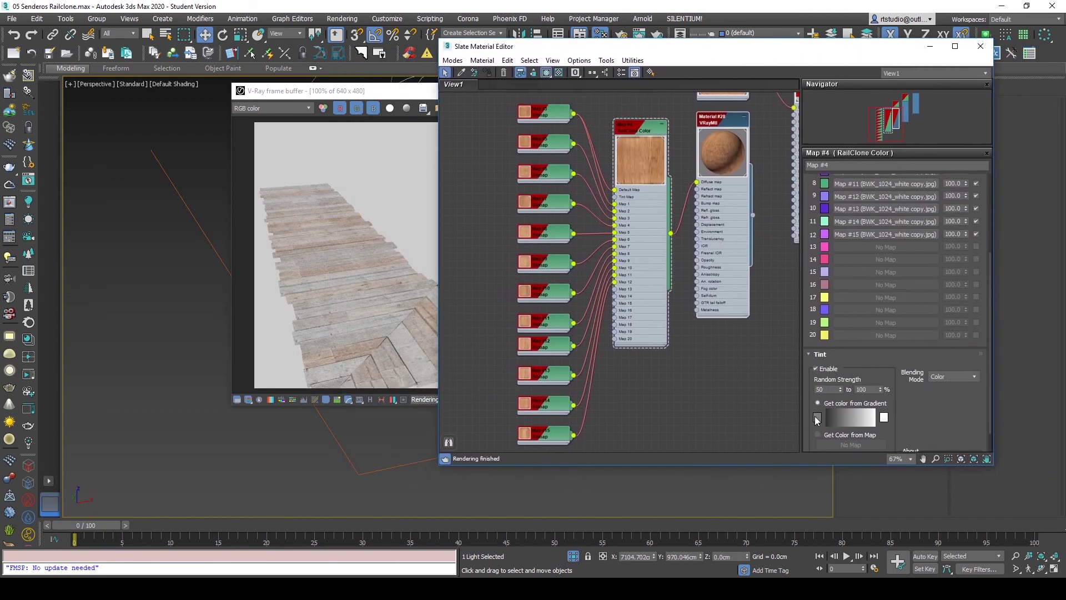
pyautogui.click(956, 379)
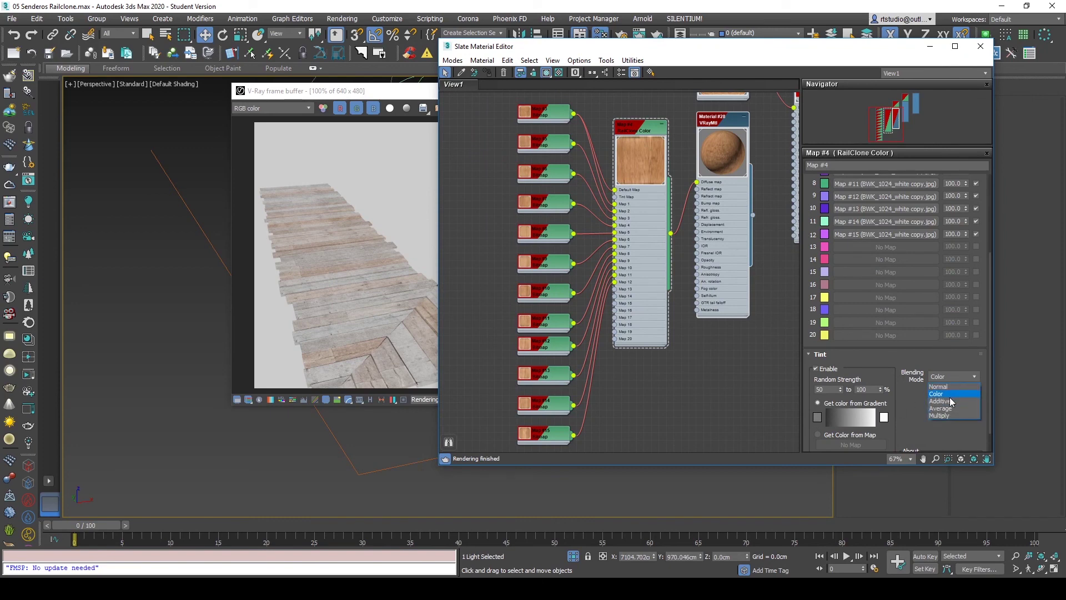
pyautogui.click(950, 416)
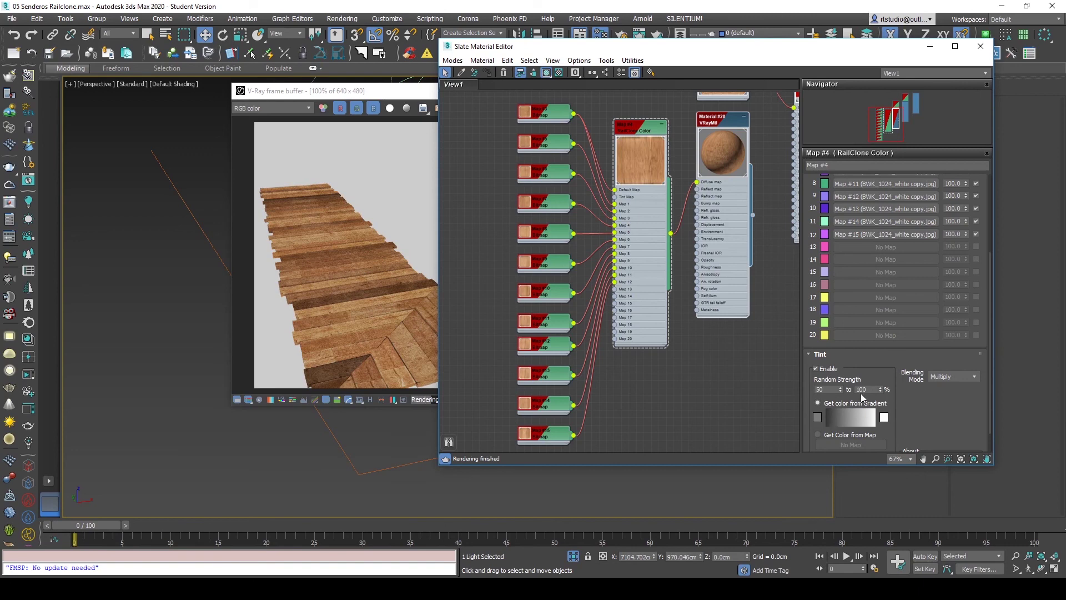
pyautogui.click(816, 369)
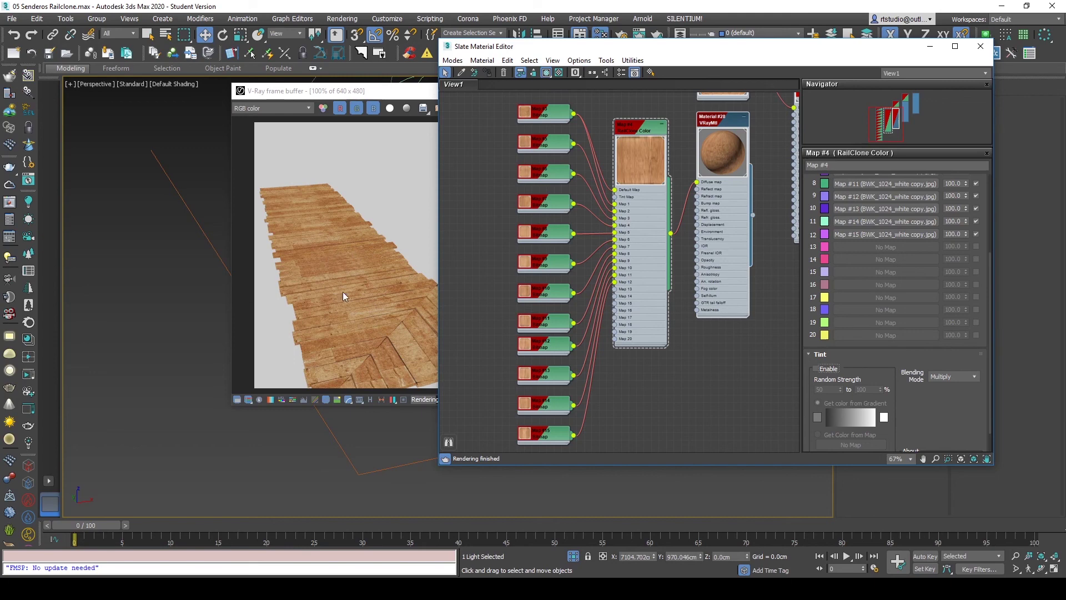
pyautogui.click(824, 369)
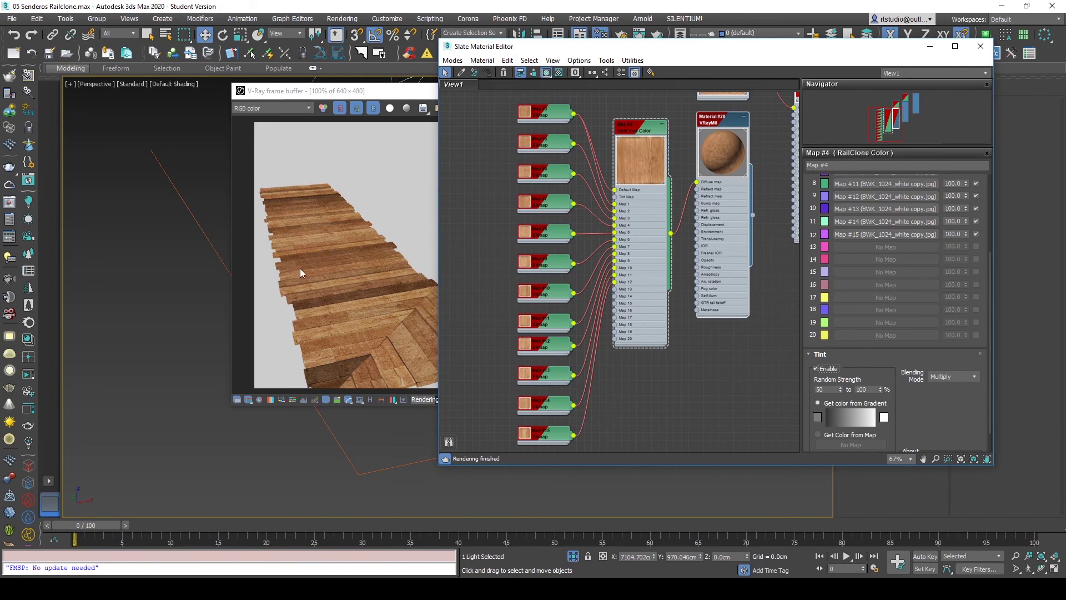
pyautogui.press('m')
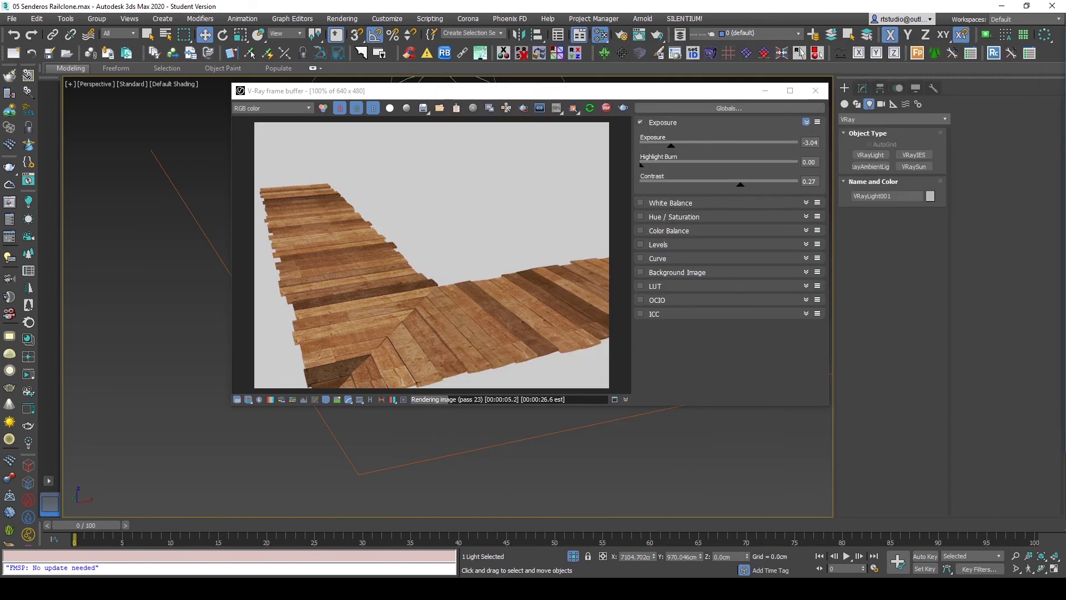
# Step: Set RailClone001's random seed to 5 and re-render the reshuffled plank deck
pyautogui.click(498, 444)
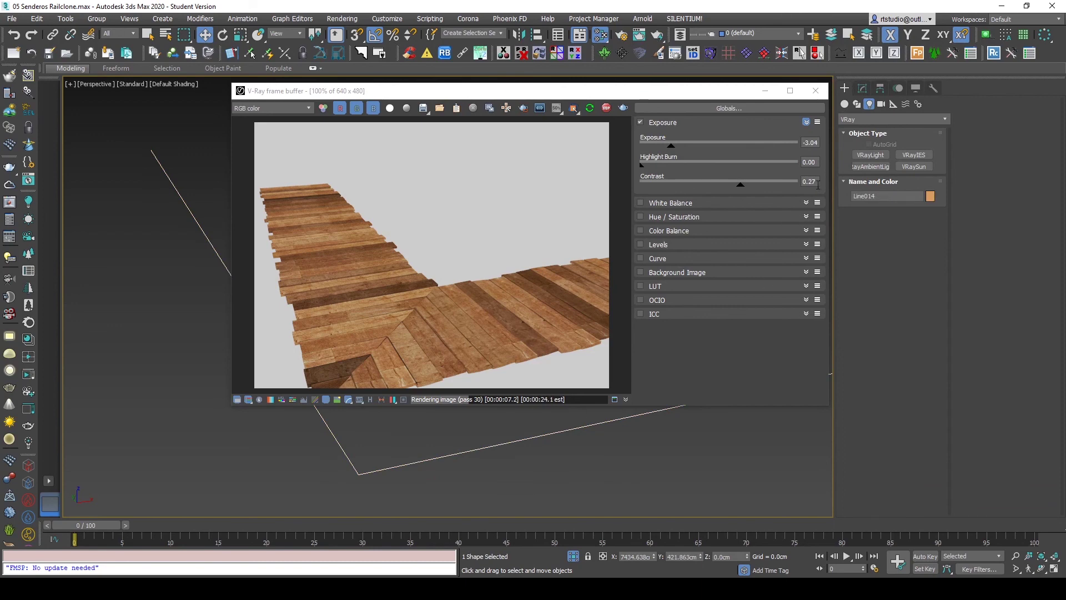
pyautogui.click(862, 89)
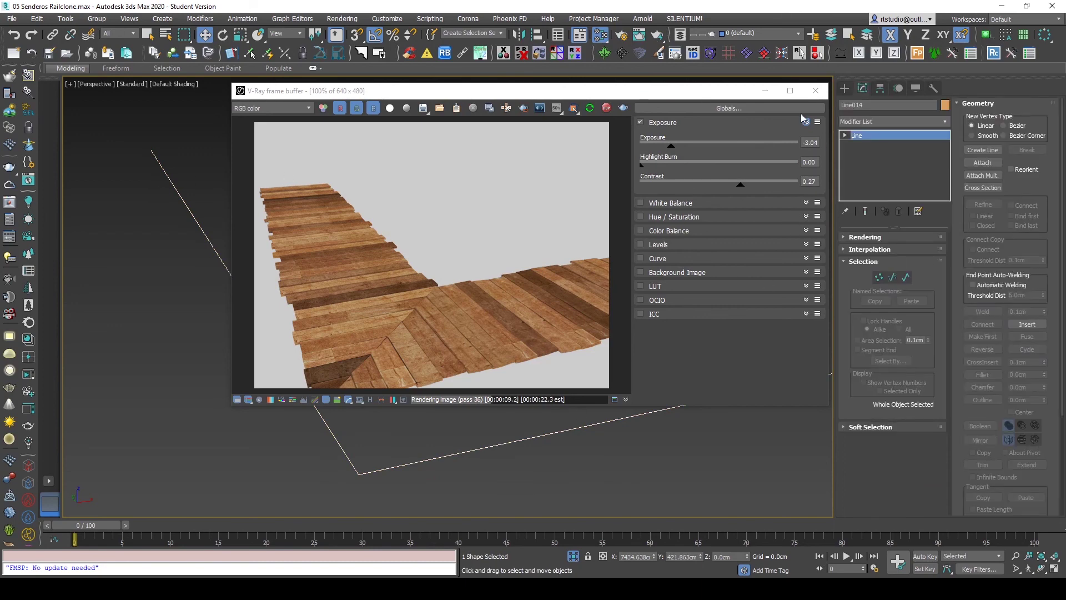
pyautogui.click(608, 111)
pyautogui.click(498, 444)
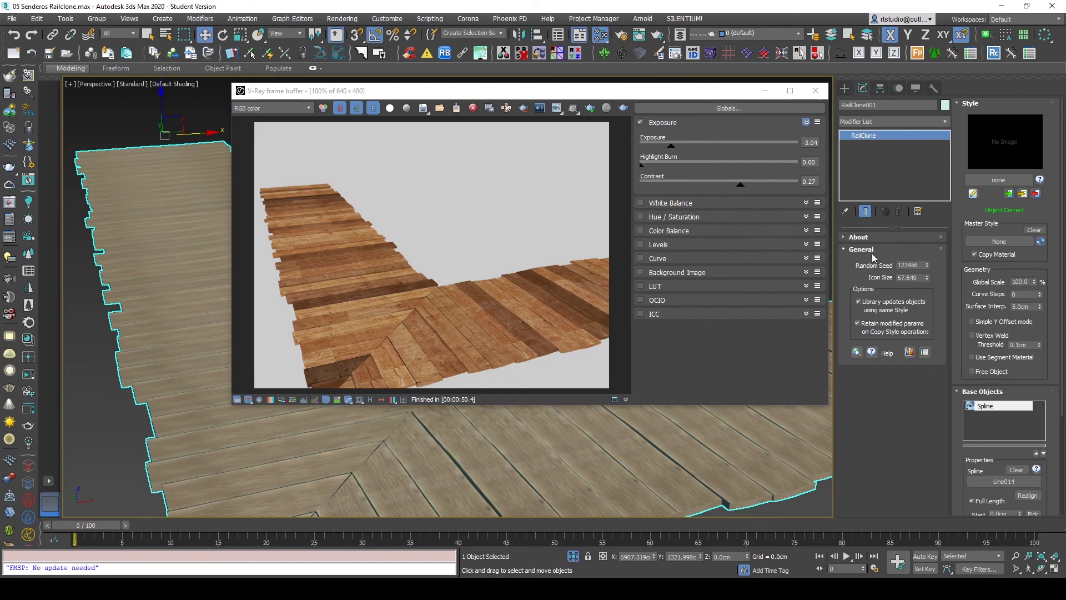
pyautogui.doubleClick(913, 266)
pyautogui.write('1')
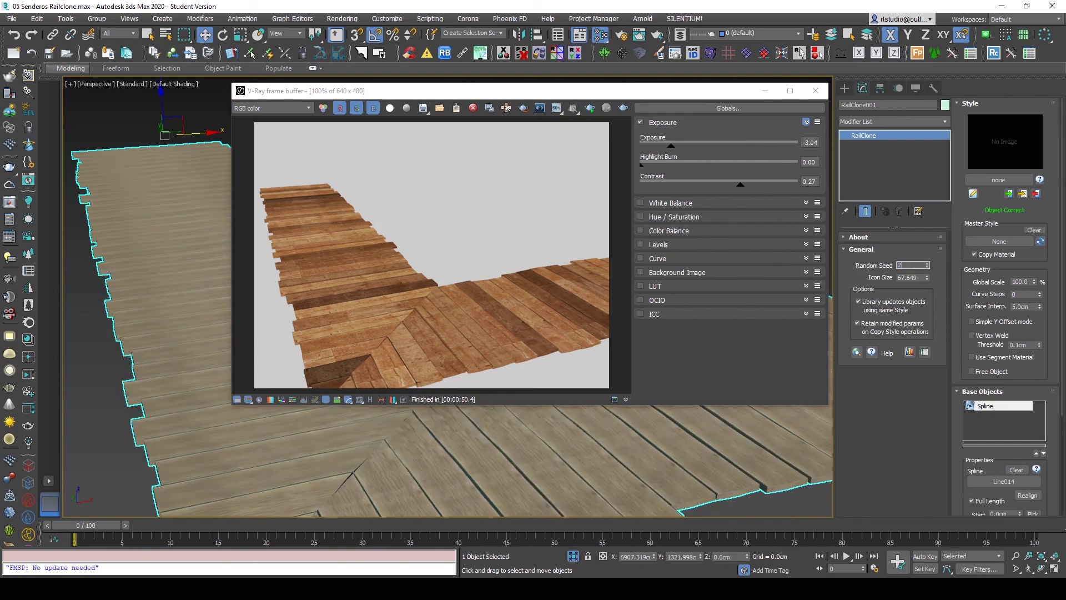
pyautogui.write('5')
pyautogui.click(590, 107)
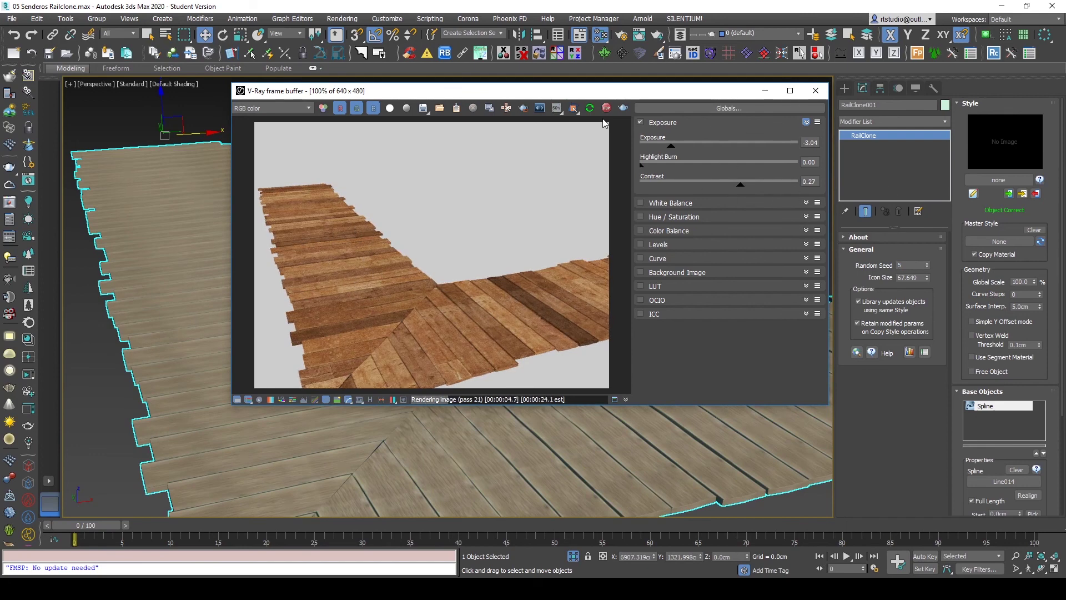
pyautogui.click(814, 90)
# Step: Inspect the Linear 1S1 style graph, close it, and start a fresh render of the deck
pyautogui.click(973, 194)
pyautogui.moveTo(868, 340); pyautogui.dragTo(854, 323, button='middle')
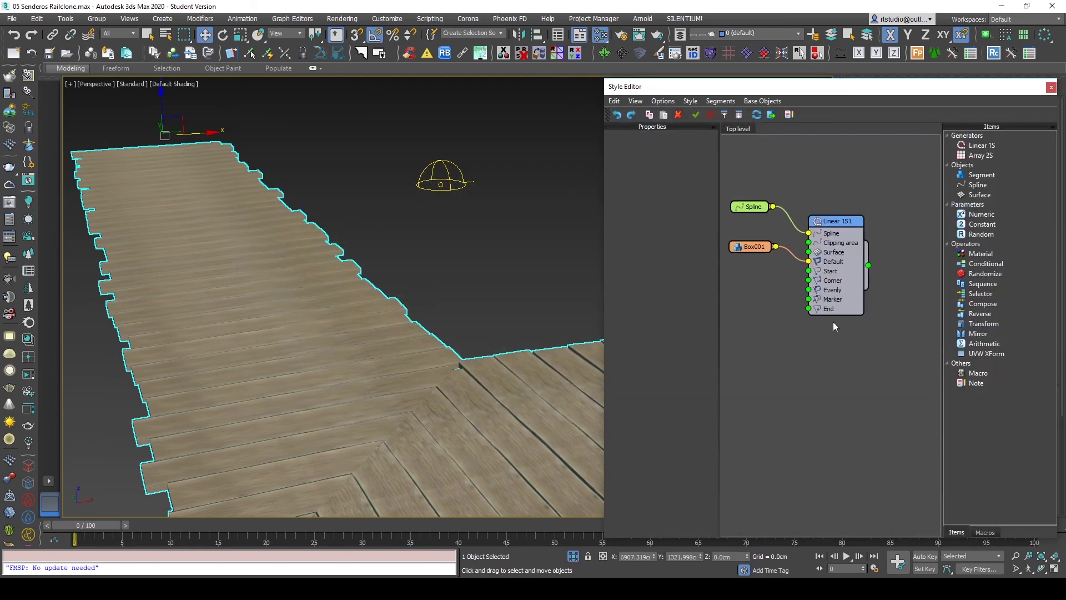
pyautogui.click(996, 274)
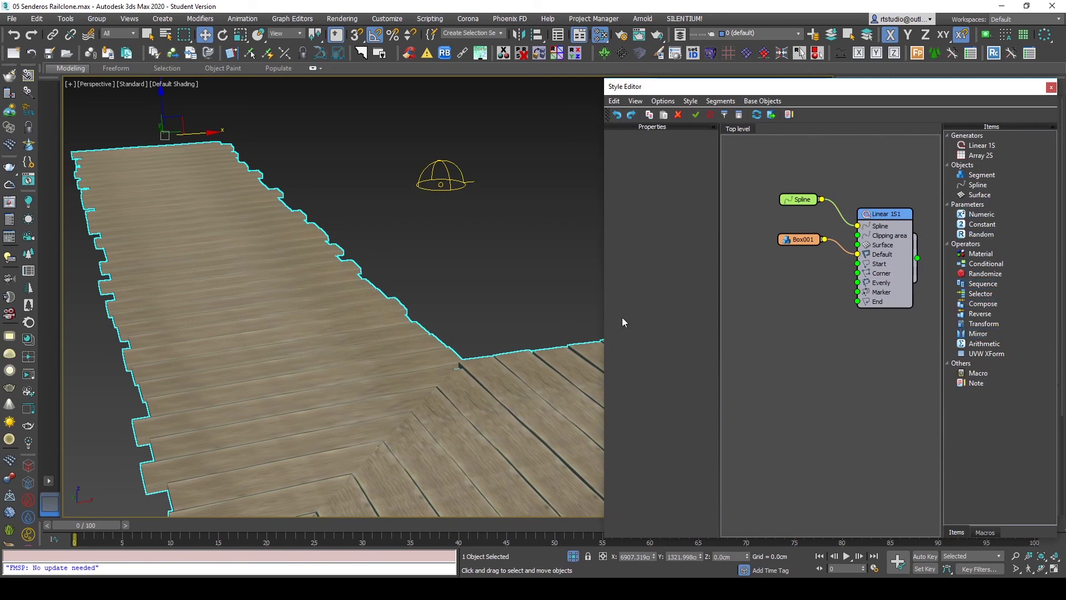
pyautogui.click(1050, 87)
pyautogui.click(12, 202)
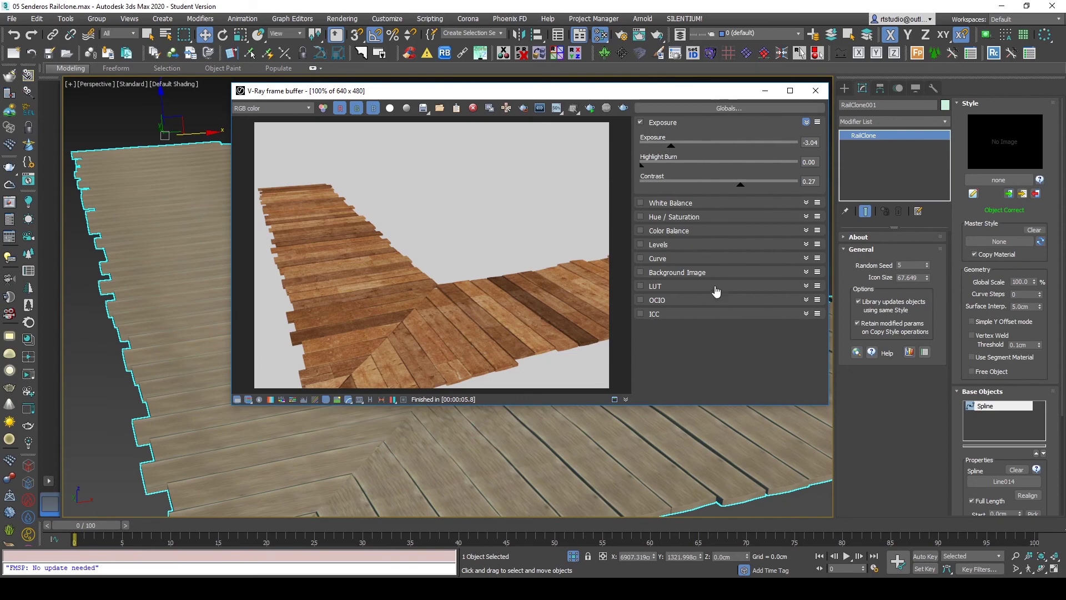
pyautogui.click(589, 108)
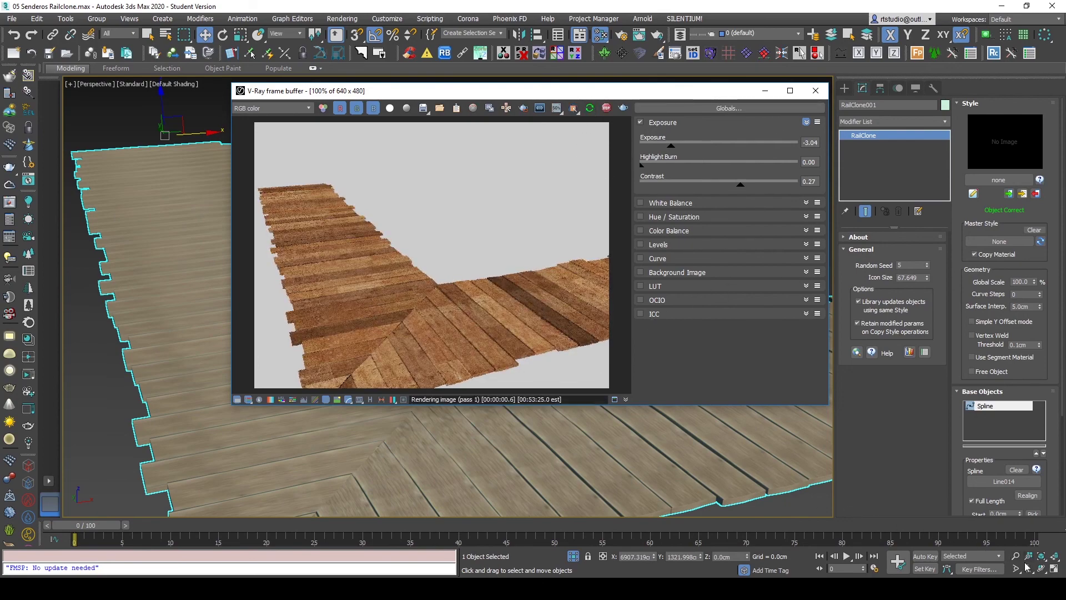
# Step: Walk through the interactive render, close the frame buffer, deselect everything, and switch to Top view
pyautogui.click(1028, 568)
pyautogui.moveTo(397, 466); pyautogui.dragTo(492, 466)
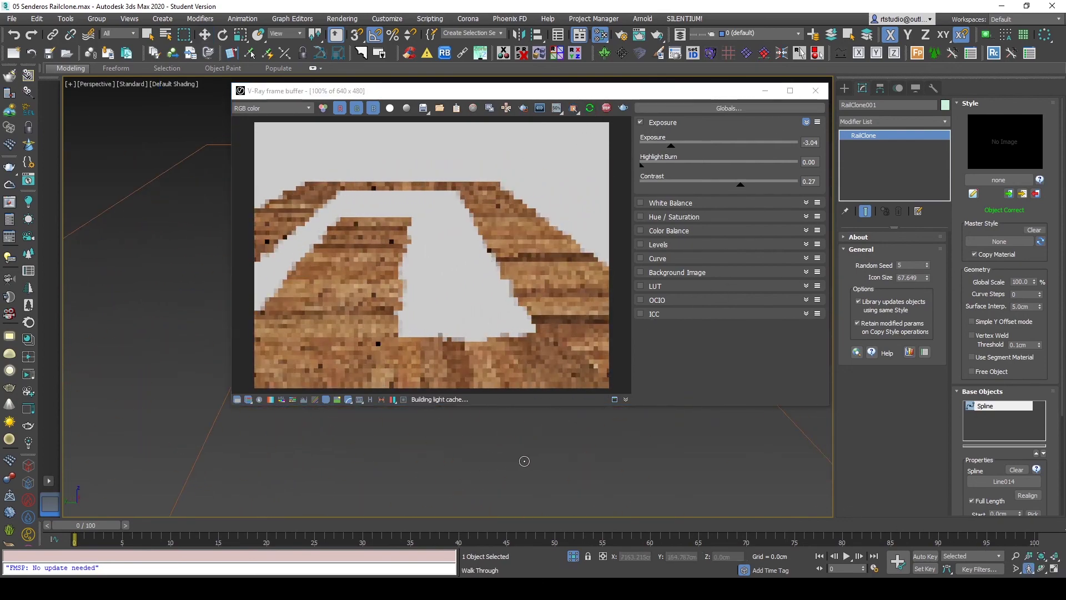
pyautogui.press('Escape')
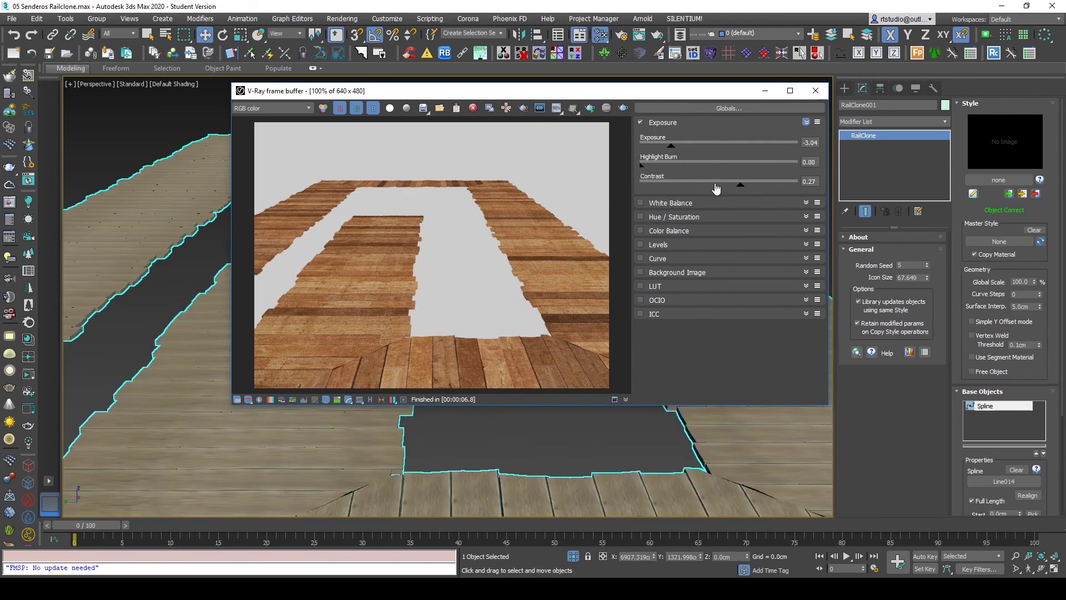
pyautogui.click(816, 95)
pyautogui.click(697, 152)
pyautogui.press('t')
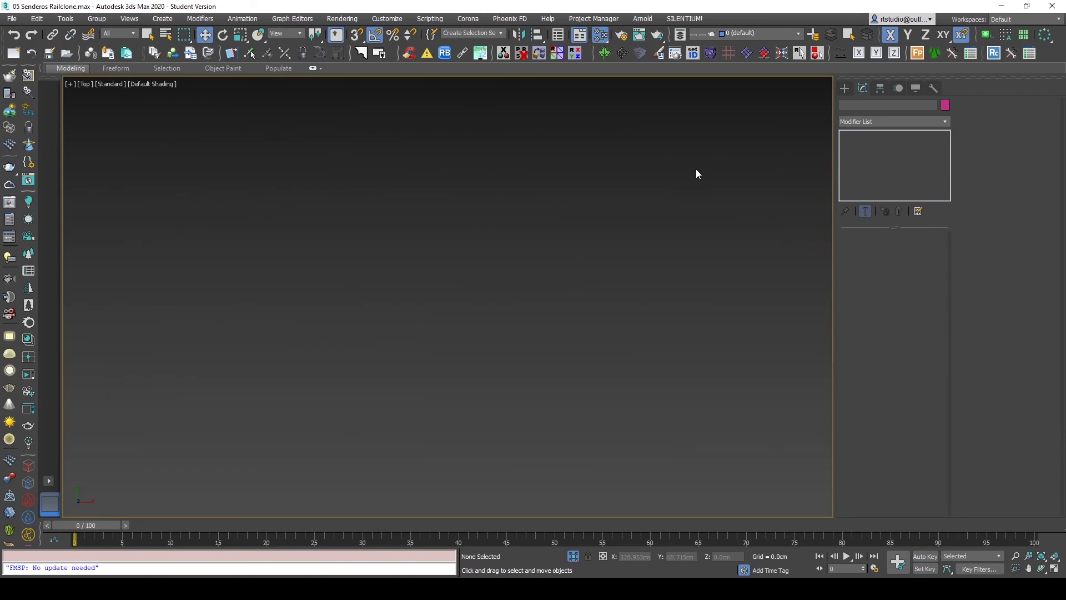
# Step: Tilt and zoom the viewport to inspect the wooden zigzag deck paths
pyautogui.scroll(-3, 360, 407)
pyautogui.moveTo(360, 408)
pyautogui.mouseDown(button='middle')
pyautogui.moveTo(549, 362)
pyautogui.moveTo(502, 364)
pyautogui.moveTo(509, 333)
pyautogui.mouseUp(button='middle')
pyautogui.scroll(5, 472, 341)
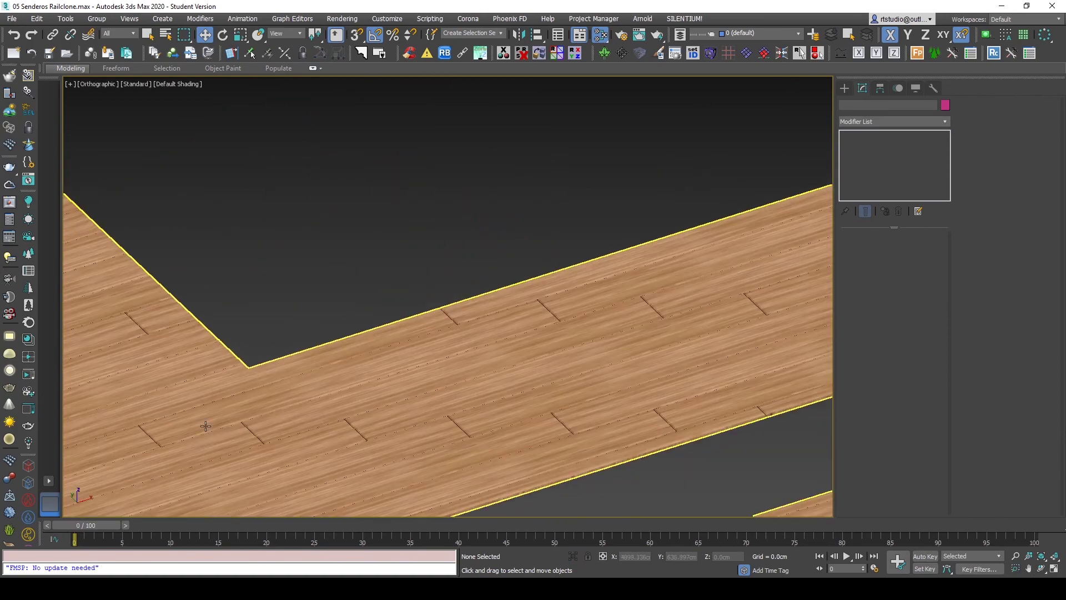
pyautogui.scroll(2, 432, 352)
pyautogui.scroll(3, 361, 357)
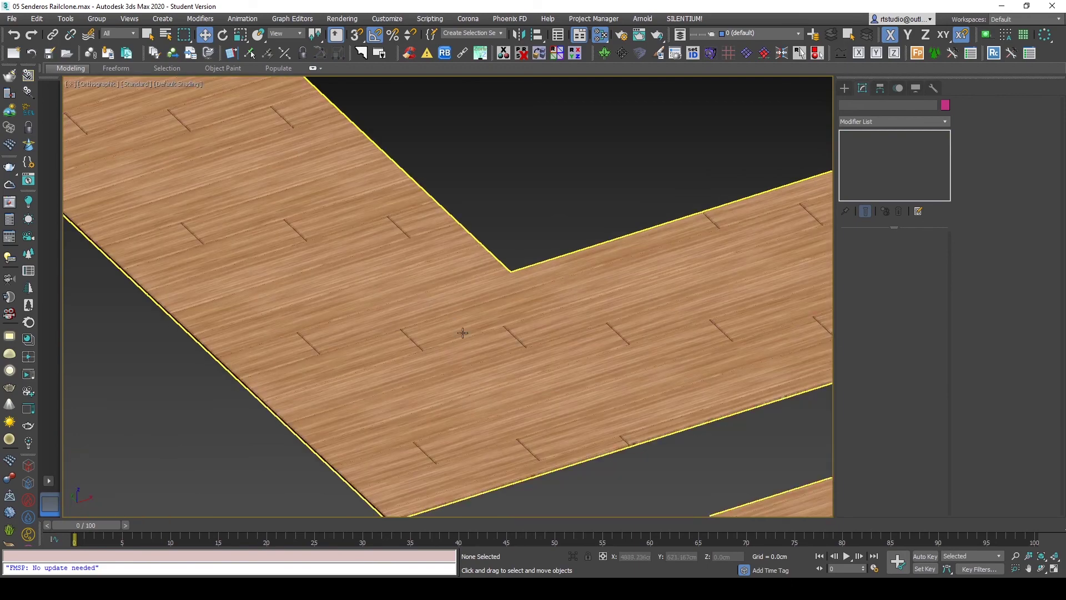
pyautogui.scroll(-5, 477, 292)
pyautogui.scroll(-3, 452, 298)
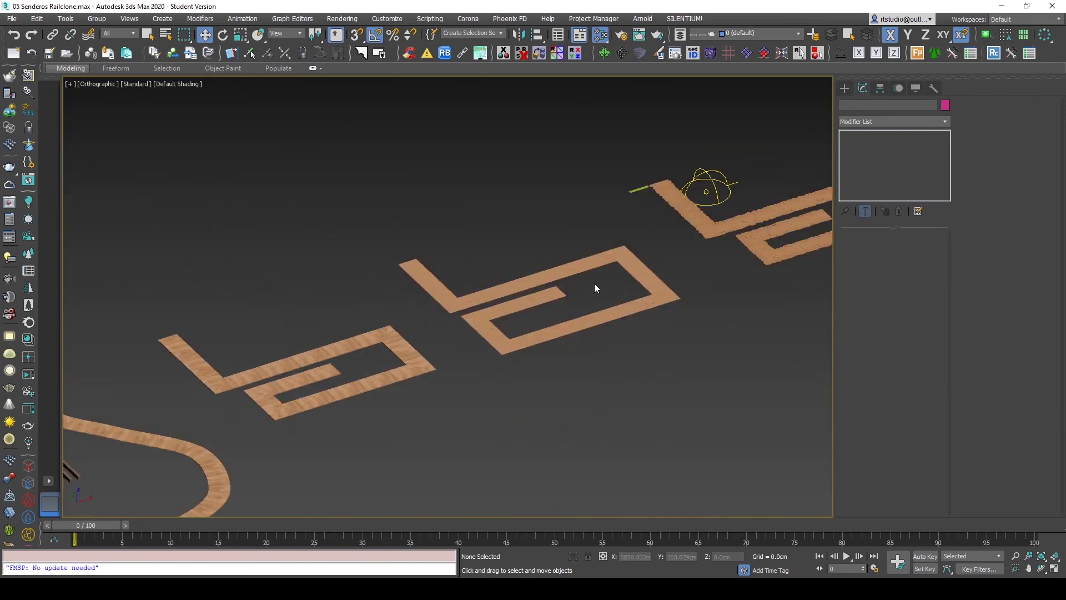
pyautogui.scroll(2, 594, 285)
pyautogui.scroll(1, 477, 348)
pyautogui.scroll(3, 300, 339)
pyautogui.scroll(2, 396, 328)
pyautogui.scroll(-2, 395, 327)
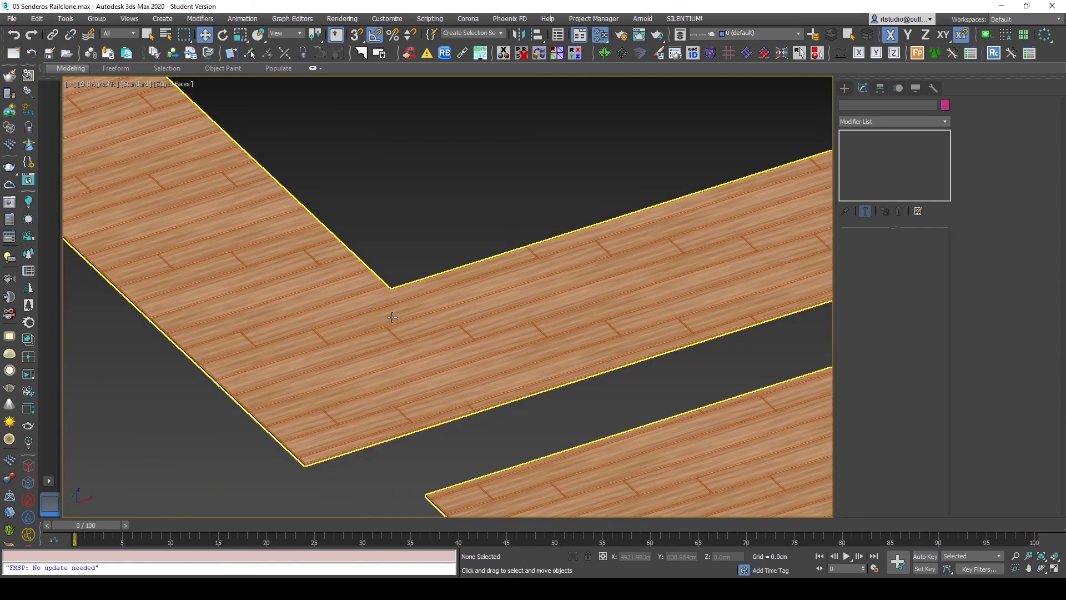
pyautogui.scroll(-4, 390, 317)
pyautogui.scroll(2, 557, 276)
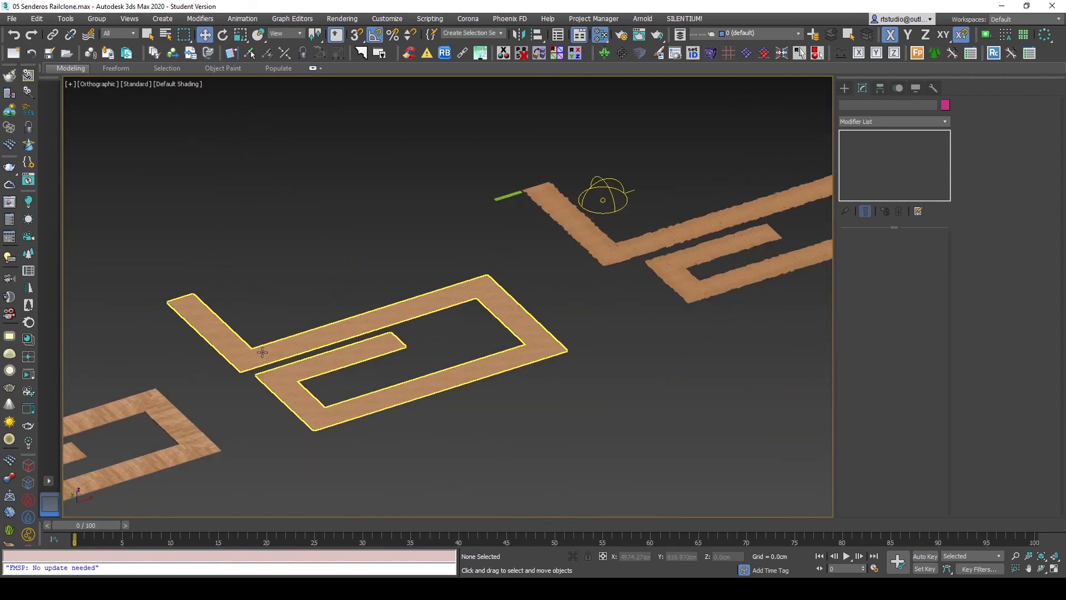
pyautogui.scroll(3, 240, 318)
pyautogui.scroll(-3, 202, 414)
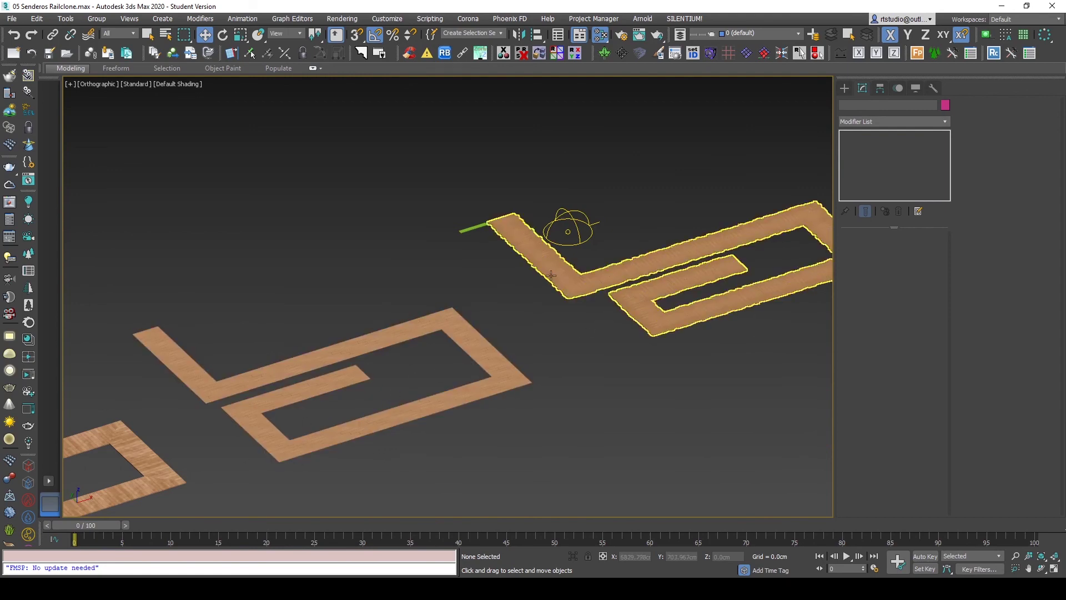
pyautogui.scroll(2, 491, 234)
pyautogui.scroll(3, 453, 219)
pyautogui.scroll(2, 511, 222)
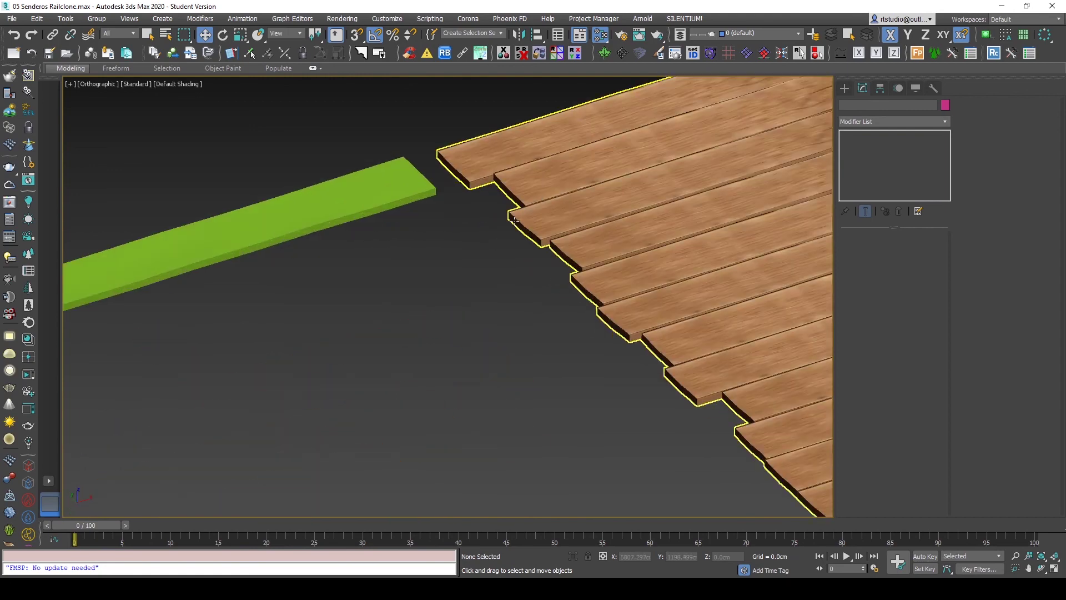
pyautogui.scroll(-4, 511, 222)
pyautogui.scroll(-2, 511, 222)
pyautogui.scroll(3, 299, 334)
pyautogui.scroll(2, 295, 338)
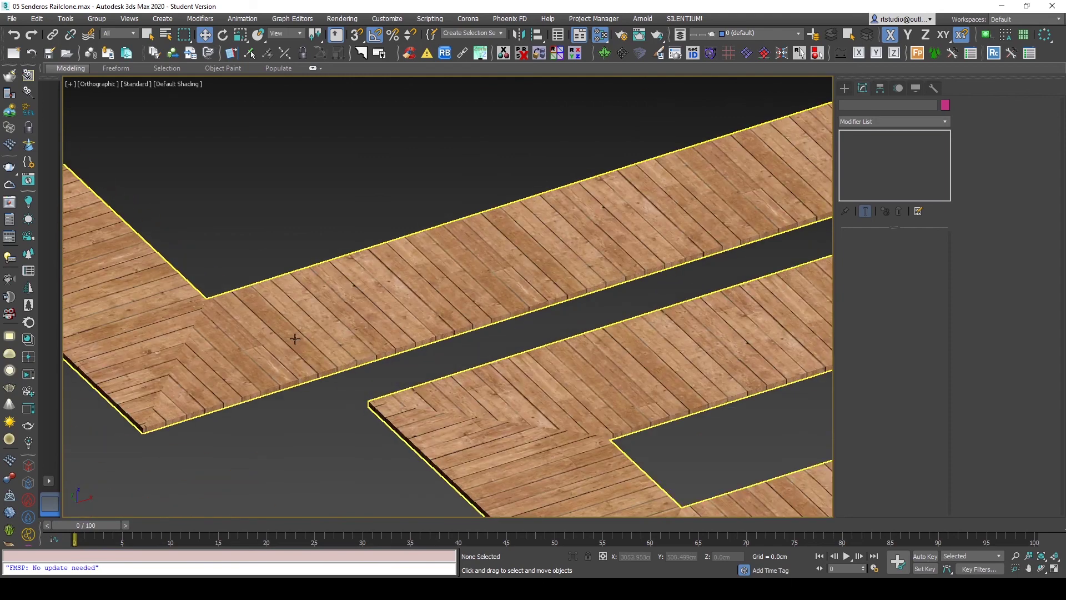
# Step: Pan along the zigzag deck and orbit so the paths run left to right
pyautogui.moveTo(295, 339); pyautogui.dragTo(374, 318, button='middle')
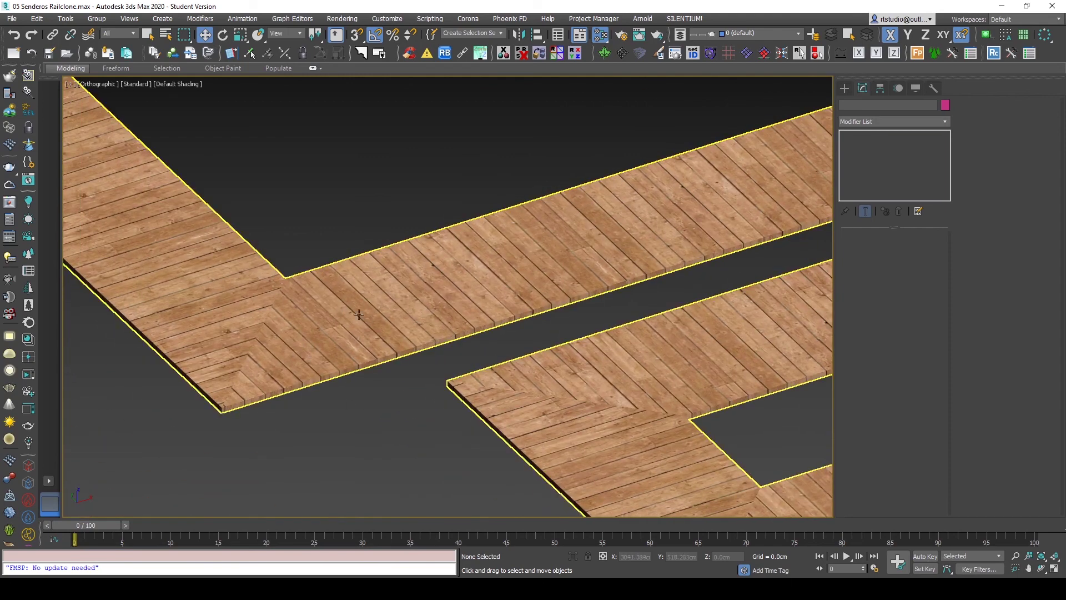
pyautogui.scroll(-3, 384, 304)
pyautogui.scroll(3, 366, 365)
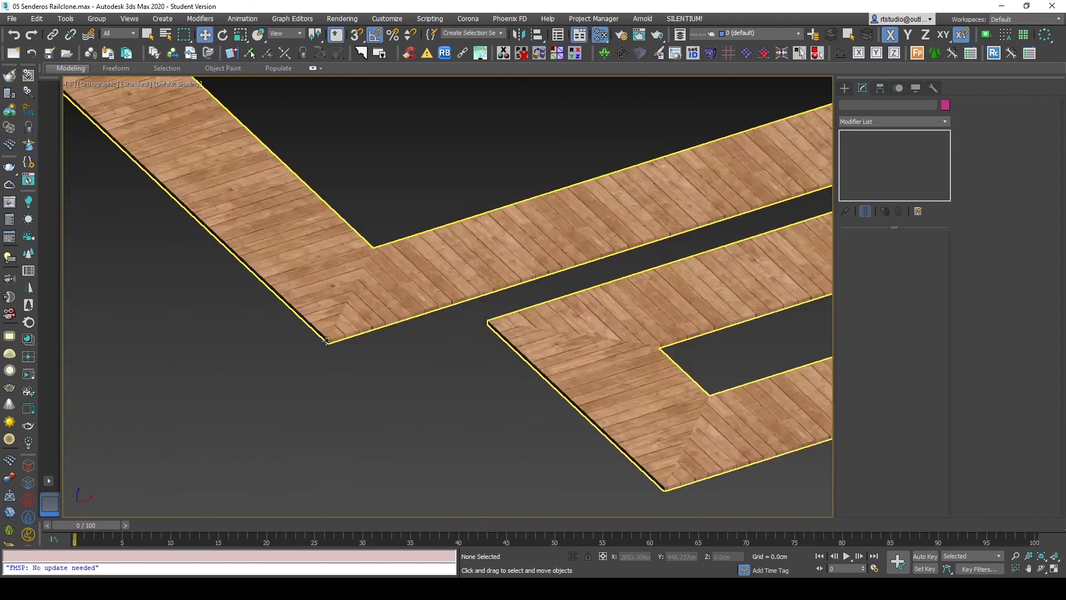
pyautogui.scroll(1, 376, 269)
pyautogui.scroll(-3, 346, 352)
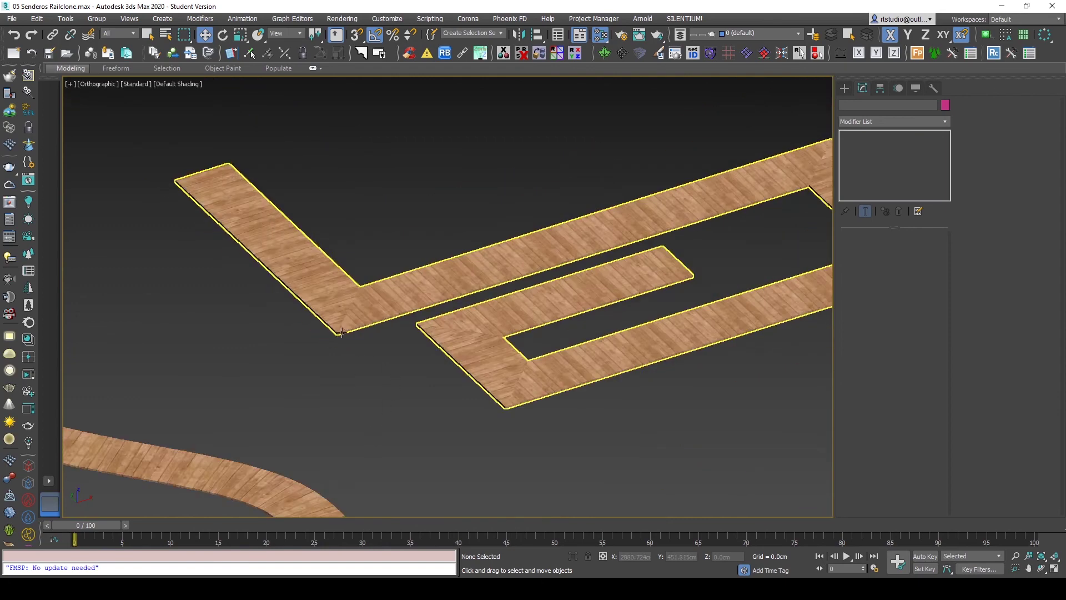
pyautogui.scroll(-3, 342, 337)
pyautogui.moveTo(533, 377); pyautogui.dragTo(520, 380, button='middle')
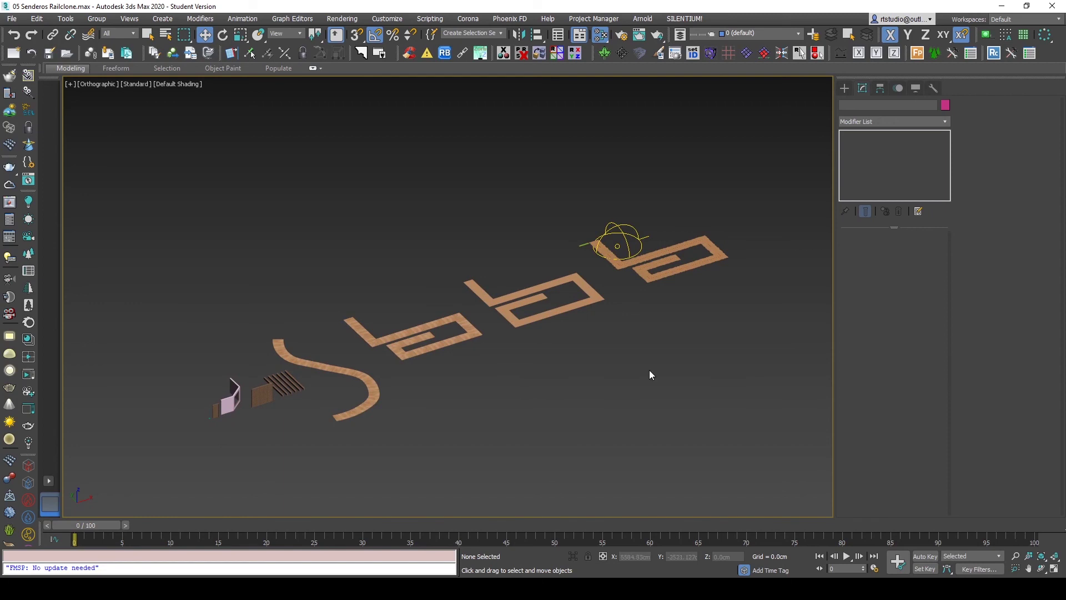
pyautogui.moveTo(572, 355)
pyautogui.keyDown('alt'); pyautogui.mouseDown(button='middle')
pyautogui.moveTo(588, 352)
pyautogui.moveTo(537, 338)
pyautogui.mouseUp(button='middle'); pyautogui.keyUp('alt')
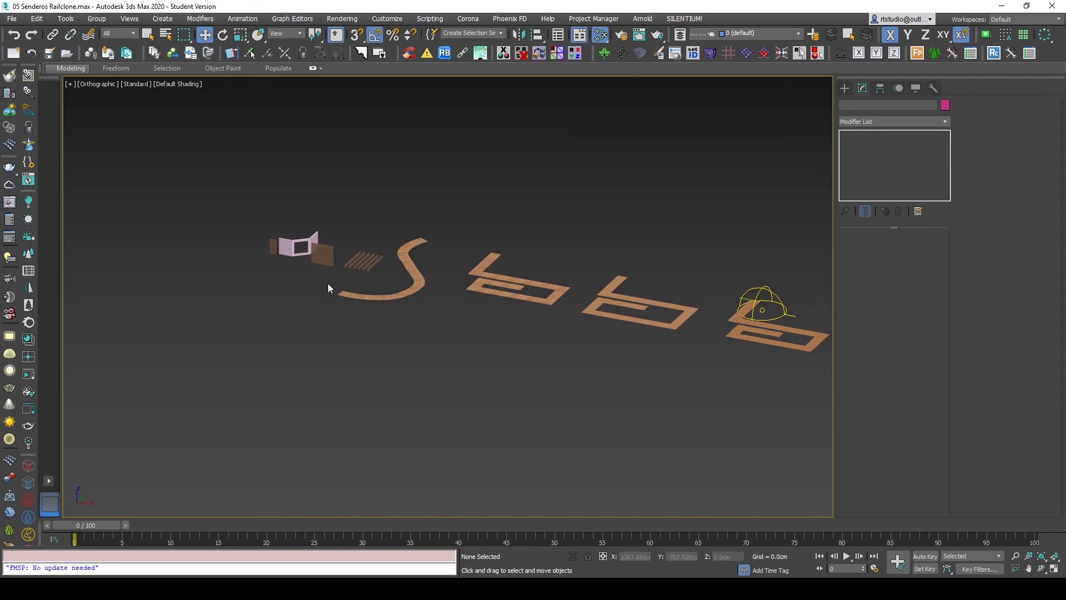
pyautogui.scroll(5, 275, 235)
pyautogui.scroll(5, 275, 255)
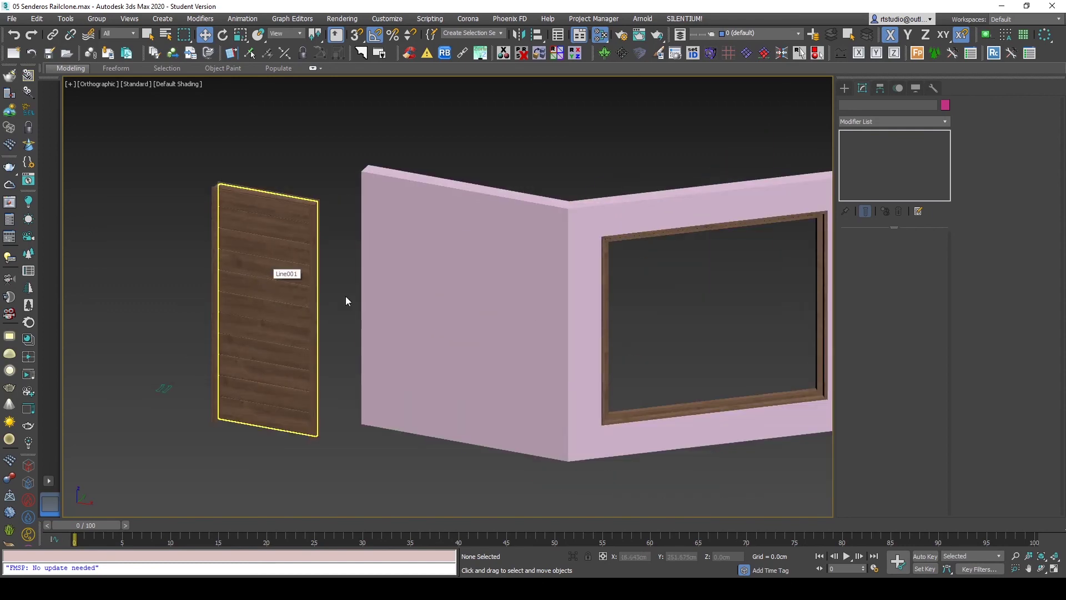
# Step: Tour the lattice panel, the six wooden beams and the S-shaped plank path
pyautogui.moveTo(771, 344)
pyautogui.keyDown('alt'); pyautogui.mouseDown(button='middle')
pyautogui.moveTo(452, 298)
pyautogui.moveTo(787, 354)
pyautogui.moveTo(255, 174)
pyautogui.mouseUp(button='middle'); pyautogui.keyUp('alt')
pyautogui.moveTo(671, 316)
pyautogui.mouseDown(button='middle')
pyautogui.moveTo(405, 281)
pyautogui.moveTo(516, 313)
pyautogui.mouseUp(button='middle')
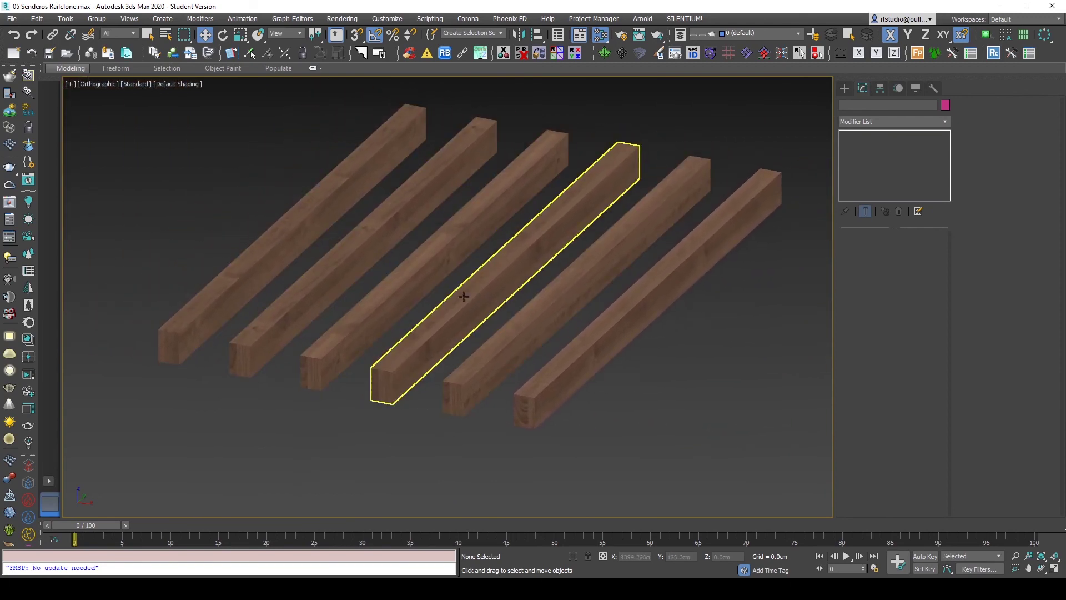
pyautogui.moveTo(673, 364)
pyautogui.mouseDown(button='middle')
pyautogui.moveTo(142, 274)
pyautogui.moveTo(443, 290)
pyautogui.mouseUp(button='middle')
pyautogui.scroll(2, 443, 290)
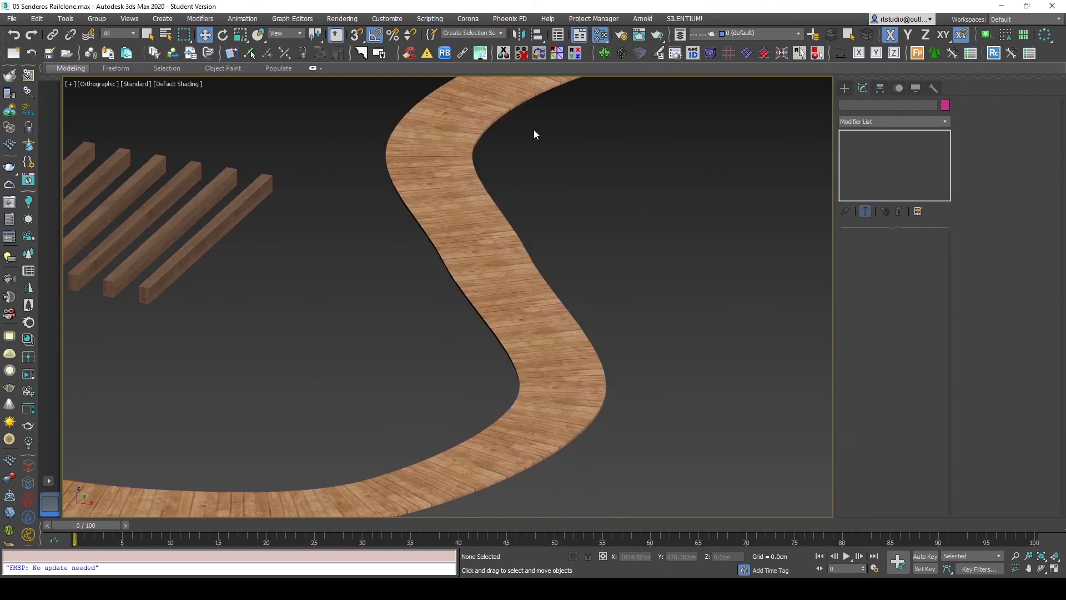
pyautogui.scroll(-3, 525, 145)
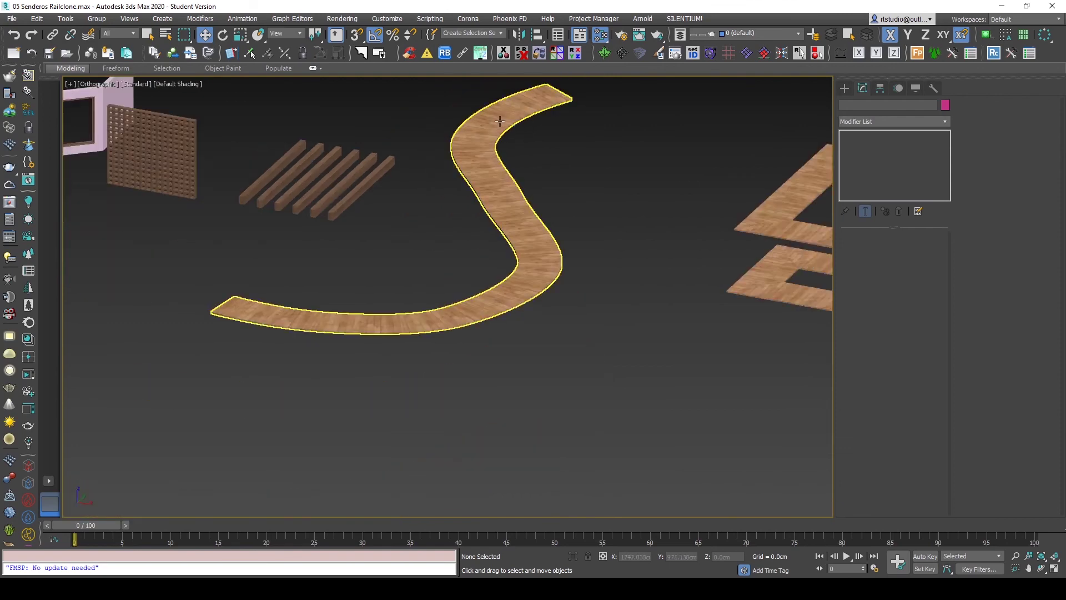
pyautogui.moveTo(502, 176); pyautogui.dragTo(518, 227, button='middle')
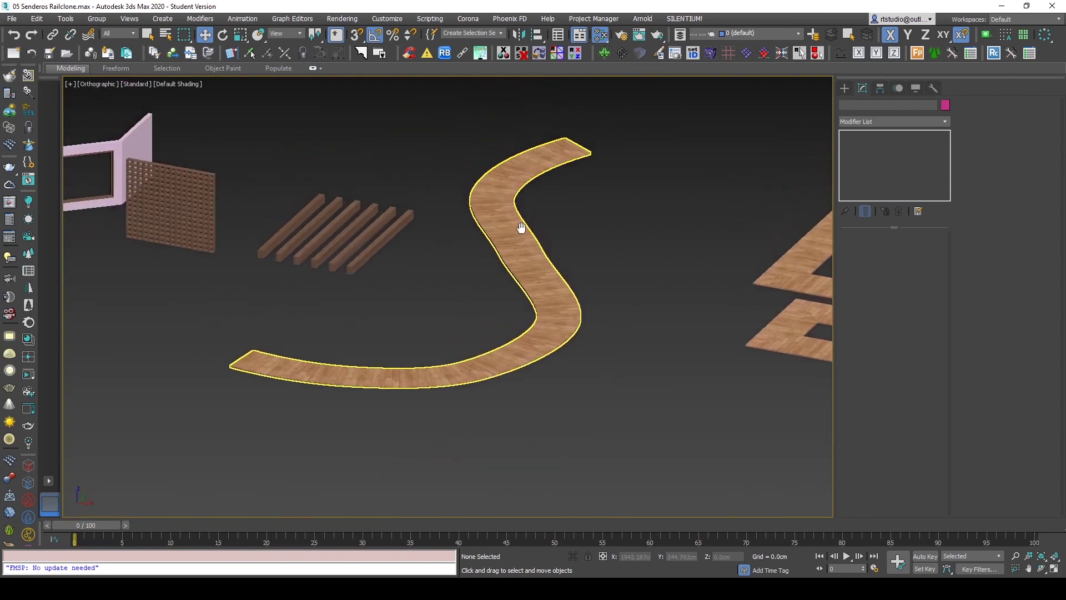
pyautogui.moveTo(670, 327)
pyautogui.keyDown('alt'); pyautogui.mouseDown(button='middle')
pyautogui.moveTo(718, 357)
pyautogui.moveTo(988, 388)
pyautogui.mouseUp(button='middle'); pyautogui.keyUp('alt')
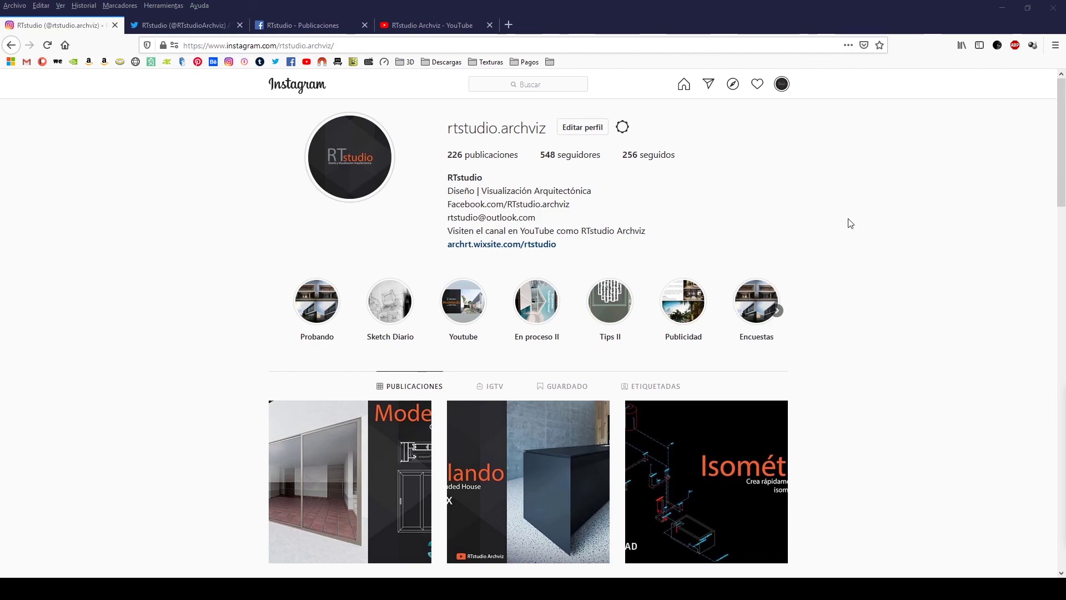
# Step: Scroll through the studio's Instagram profile posts
pyautogui.scroll(-2, 859, 227)
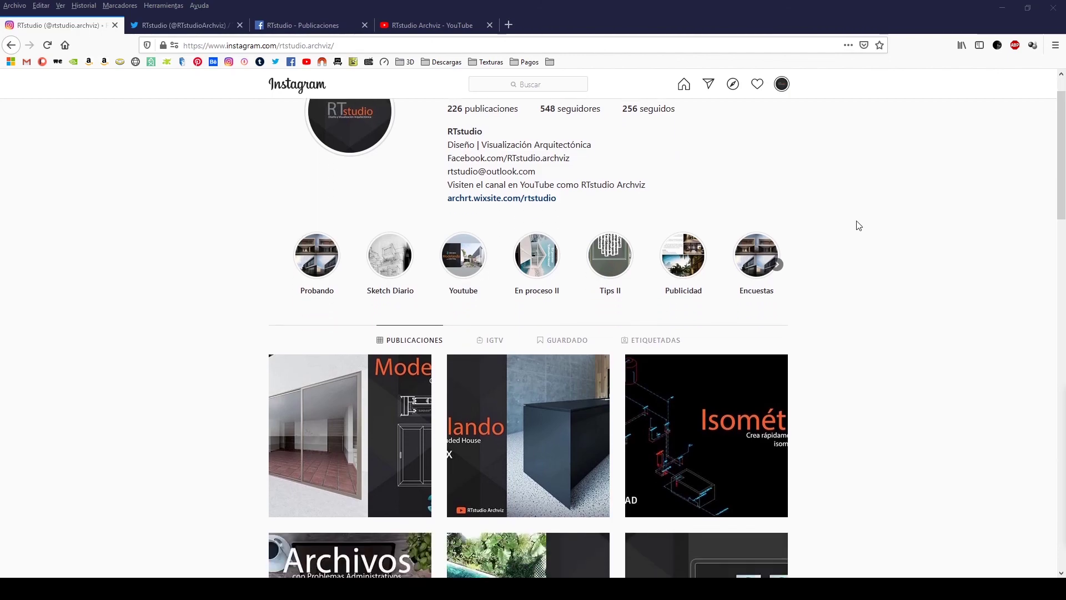
pyautogui.scroll(-3, 857, 233)
pyautogui.scroll(-3, 857, 244)
pyautogui.scroll(8, 857, 254)
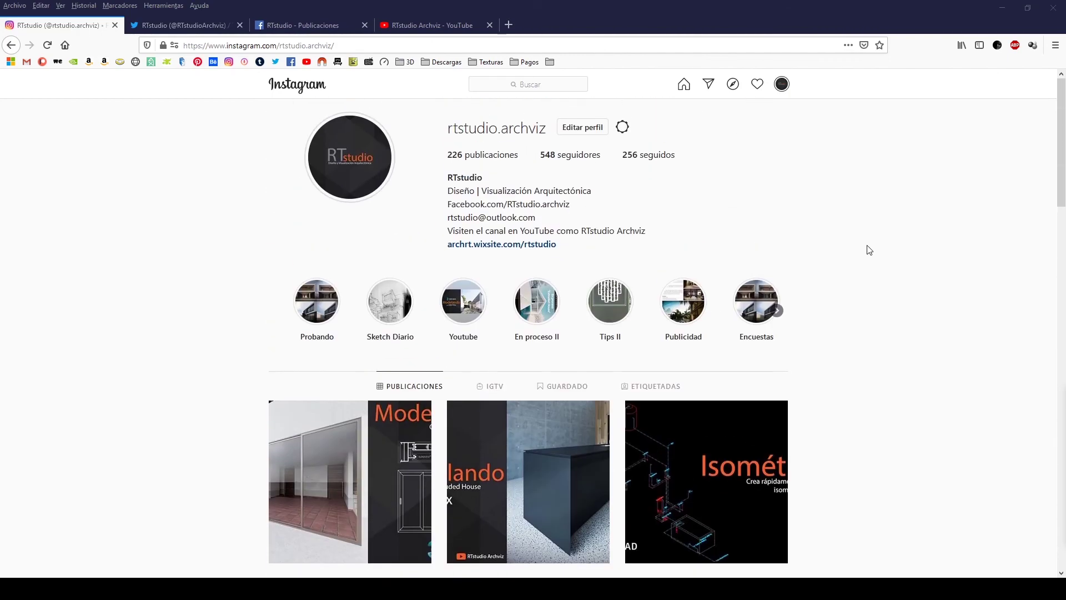
# Step: Visit the studio's Twitter and Facebook pages, then its YouTube channel
pyautogui.click(186, 30)
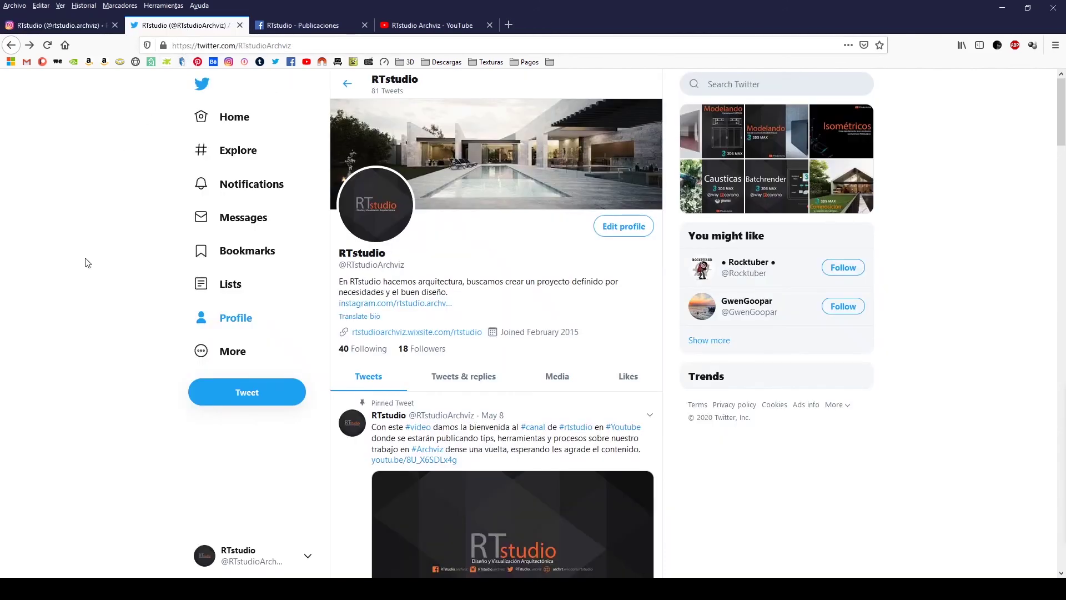
pyautogui.click(302, 25)
pyautogui.scroll(-3, 163, 341)
pyautogui.scroll(-4, 165, 341)
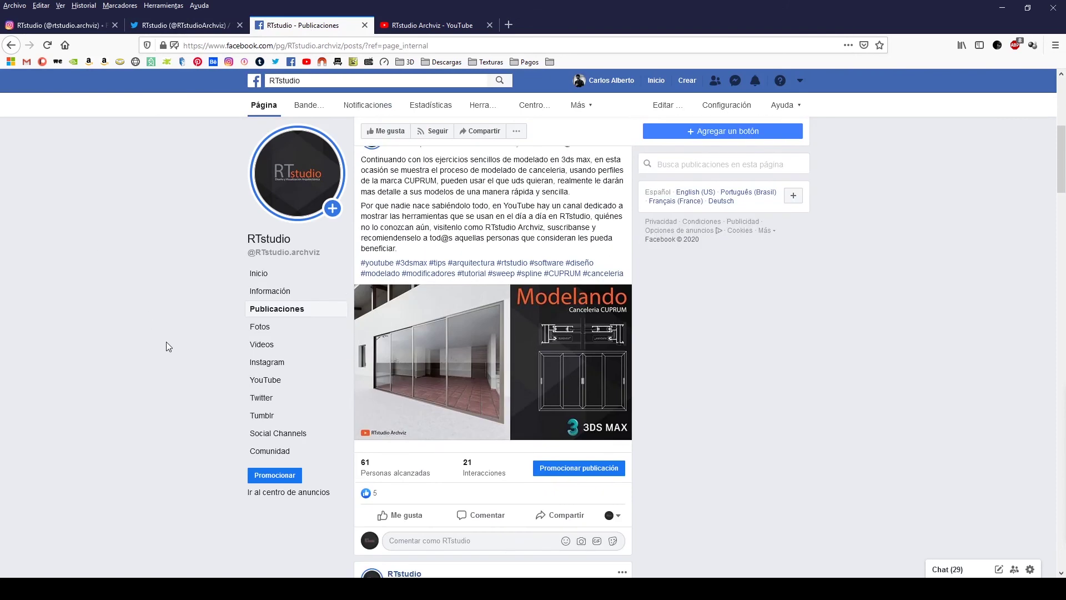
pyautogui.scroll(7, 166, 341)
pyautogui.click(428, 25)
# Step: Show the RTstudio Archviz channel's Videos tab and browse its 3ds Max and AutoCAD tutorials
pyautogui.click(372, 322)
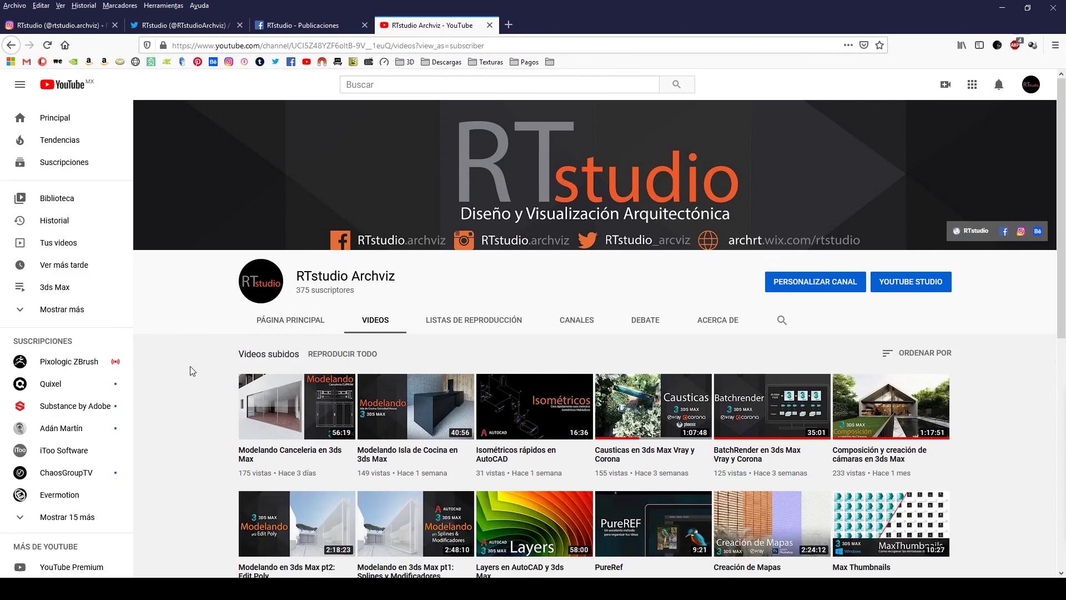
pyautogui.scroll(-2, 190, 355)
pyautogui.scroll(-2, 188, 347)
pyautogui.scroll(2, 188, 347)
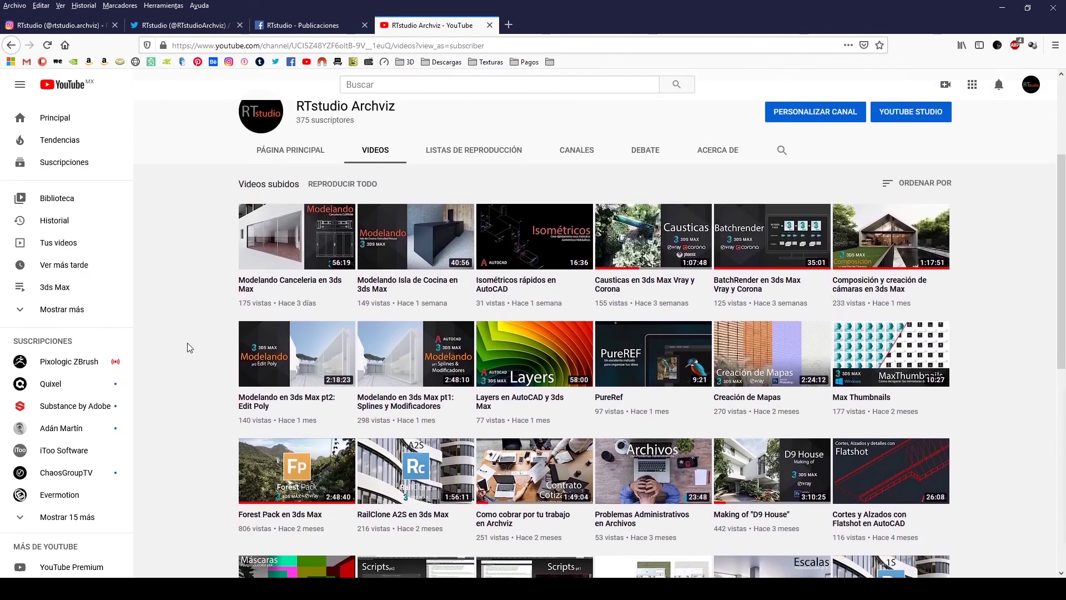